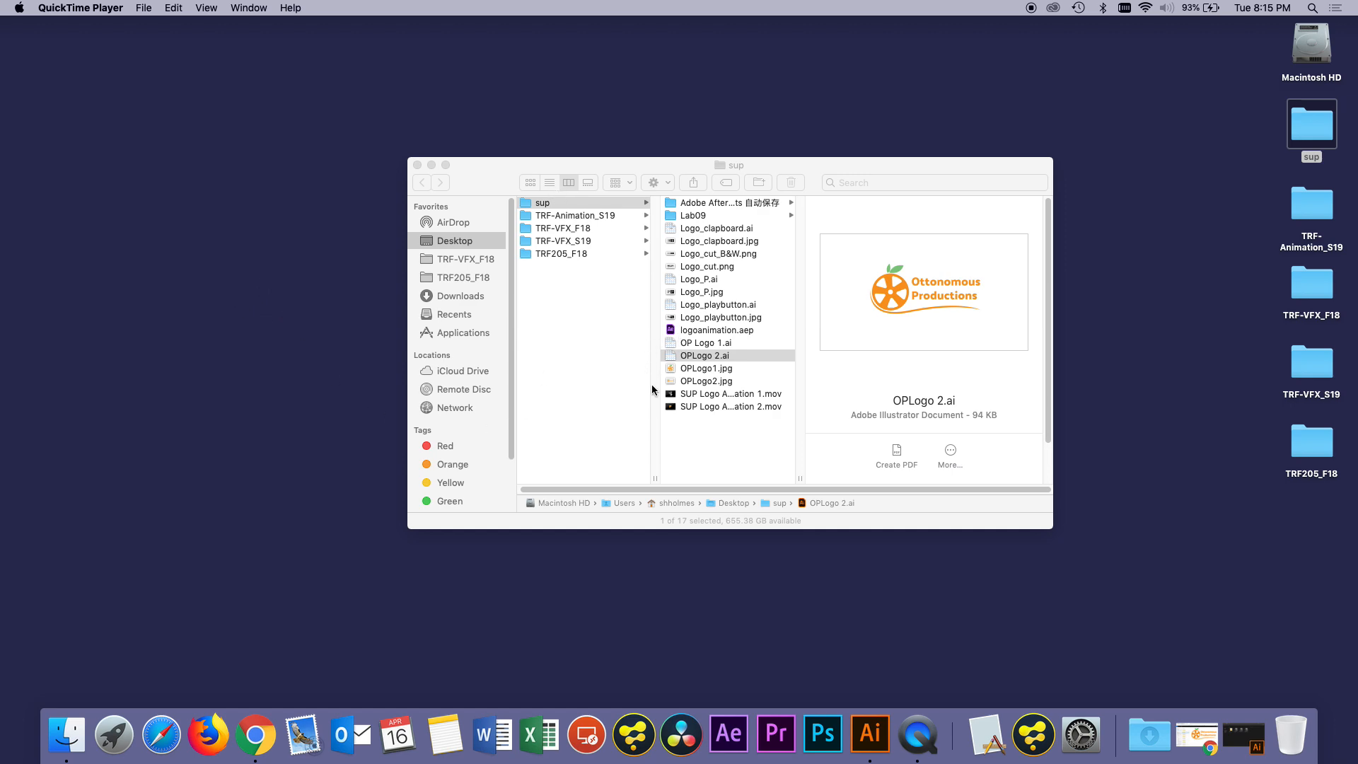
Step: Preview OPLogo1.jpg and OPLogo2.jpg from the sup folder, closing the second image after viewing it
click(700, 363)
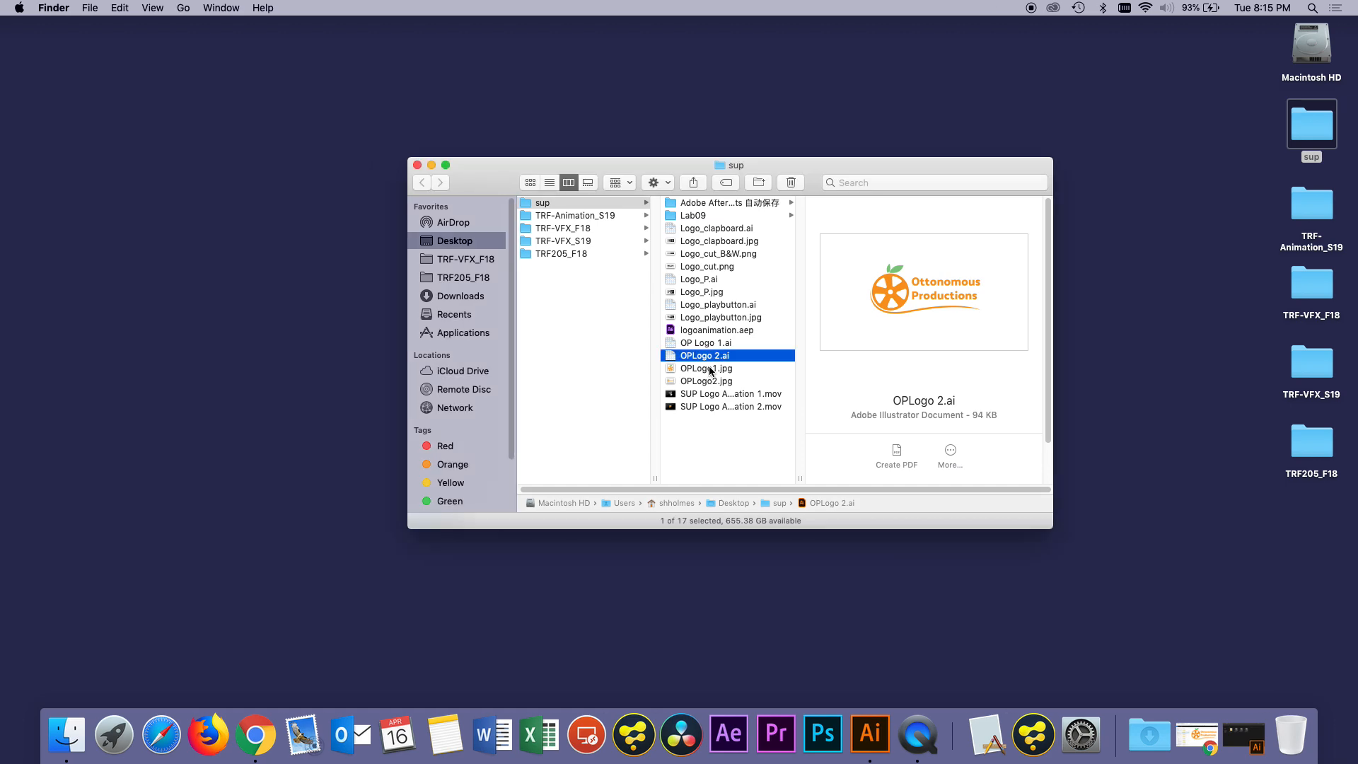
click(709, 370)
double_click(708, 369)
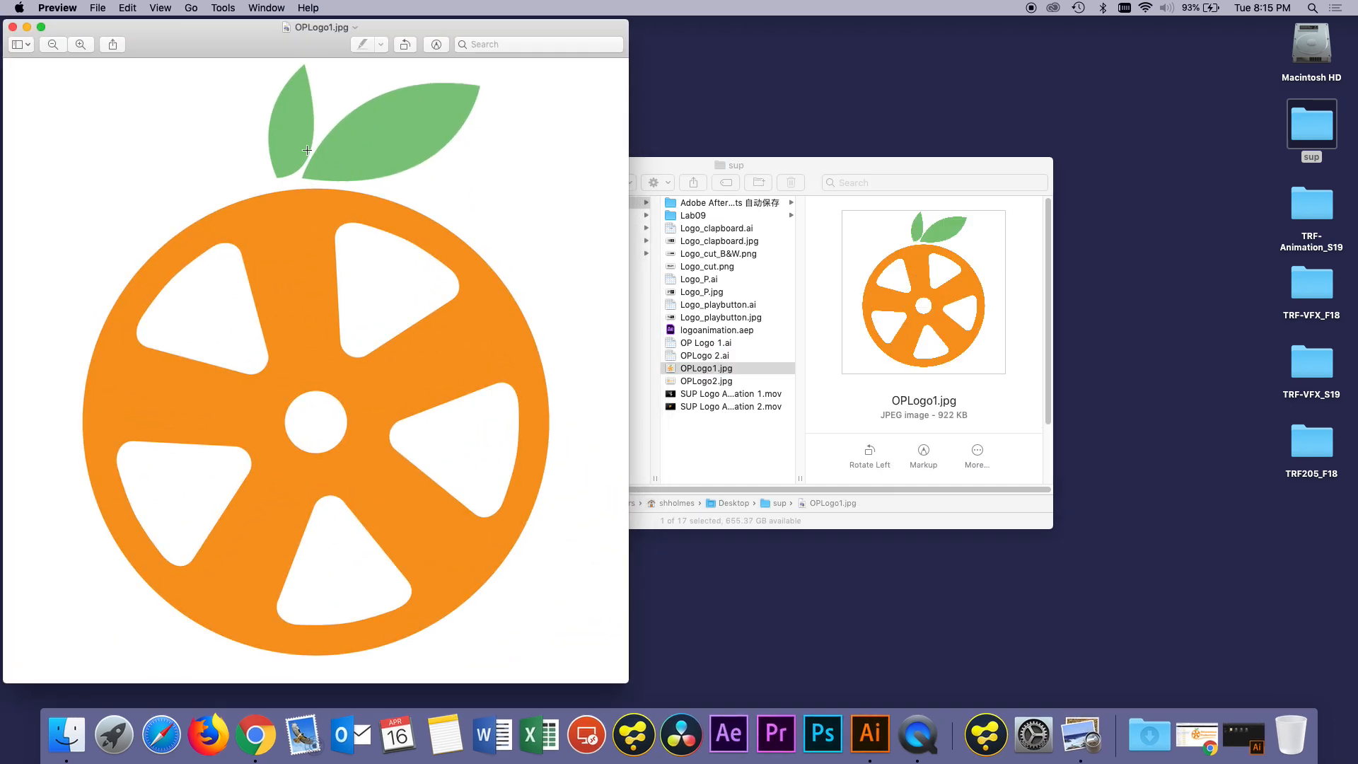
drag(294, 51, 432, 69)
click(847, 169)
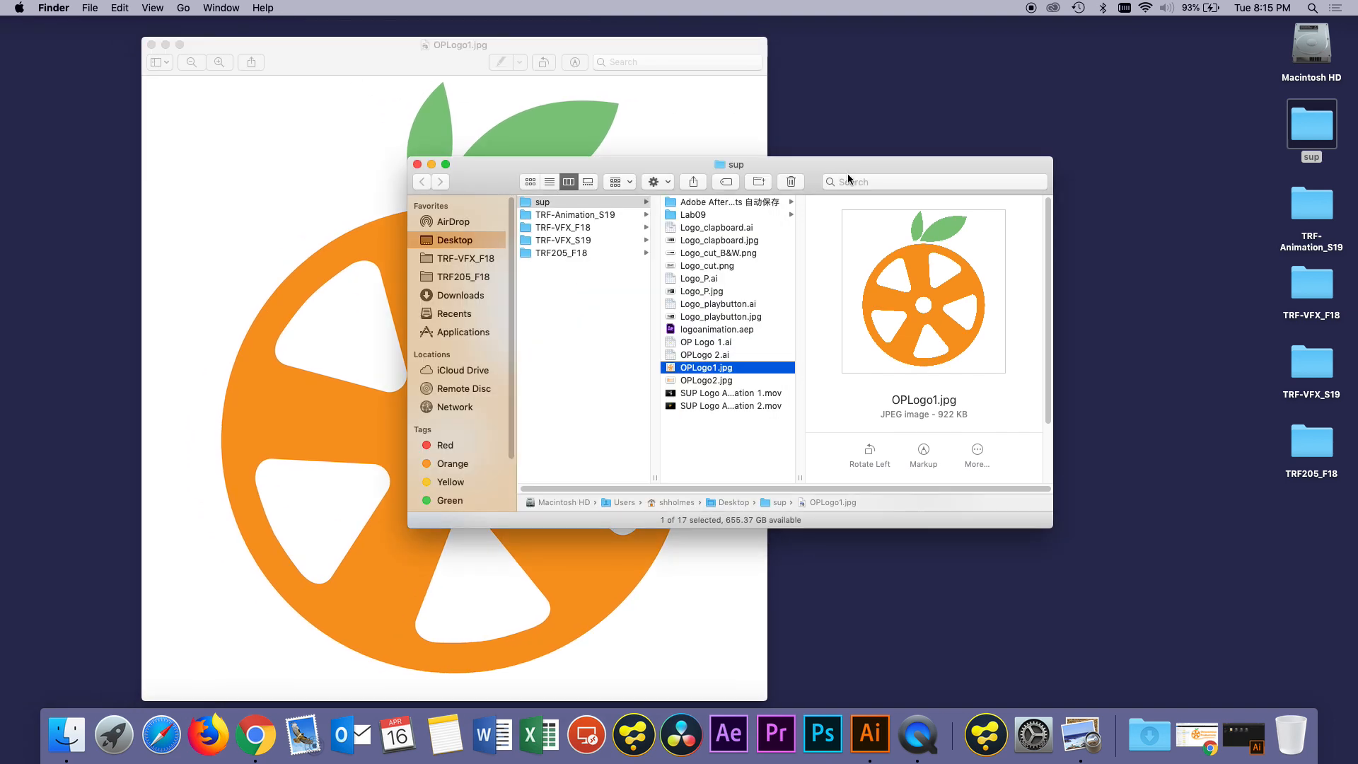
double_click(709, 382)
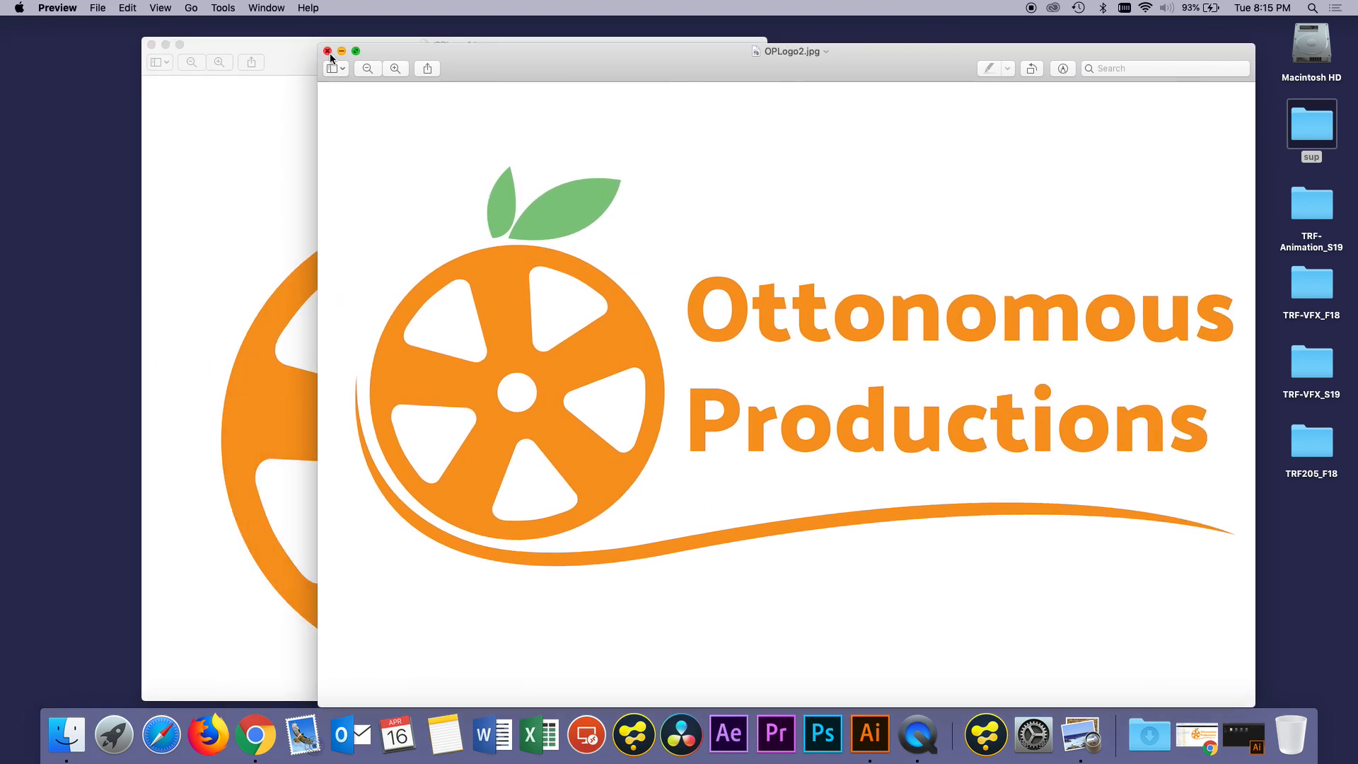
click(328, 51)
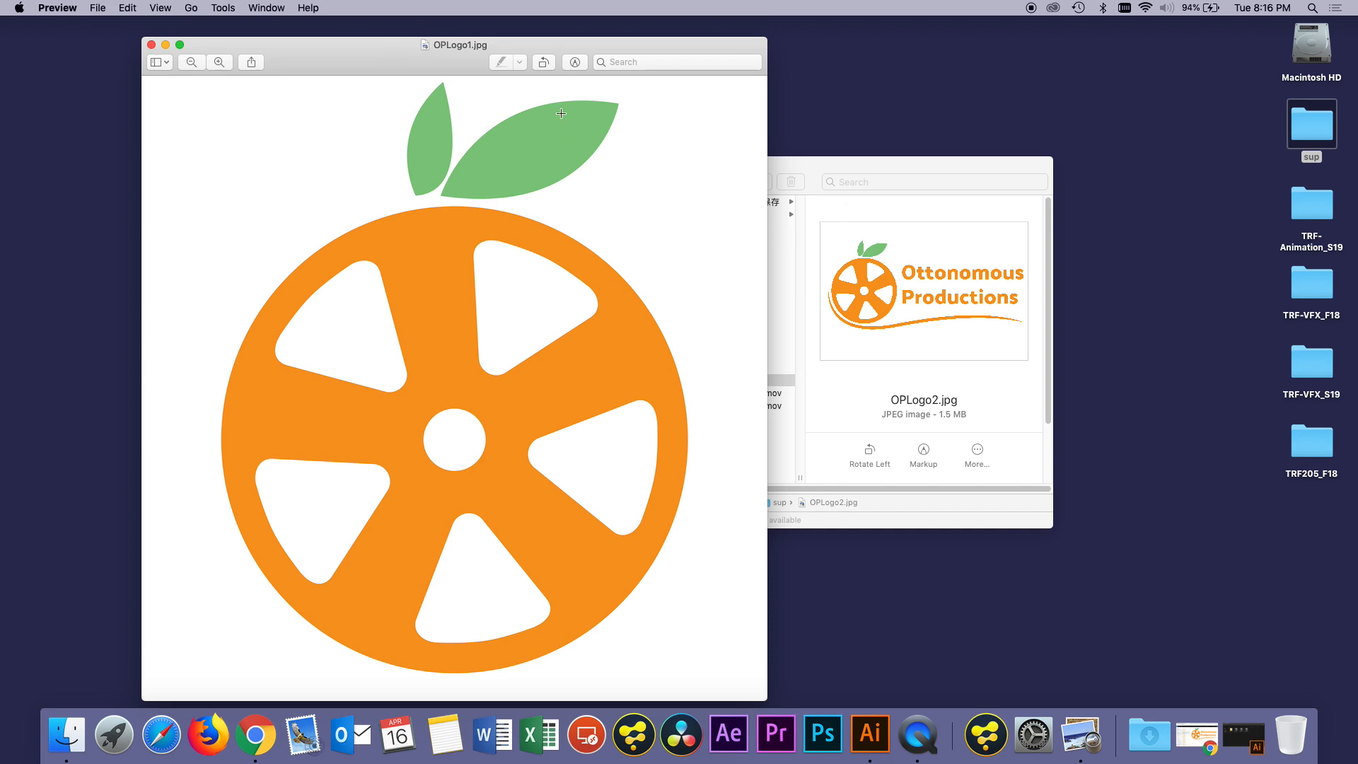
click(813, 169)
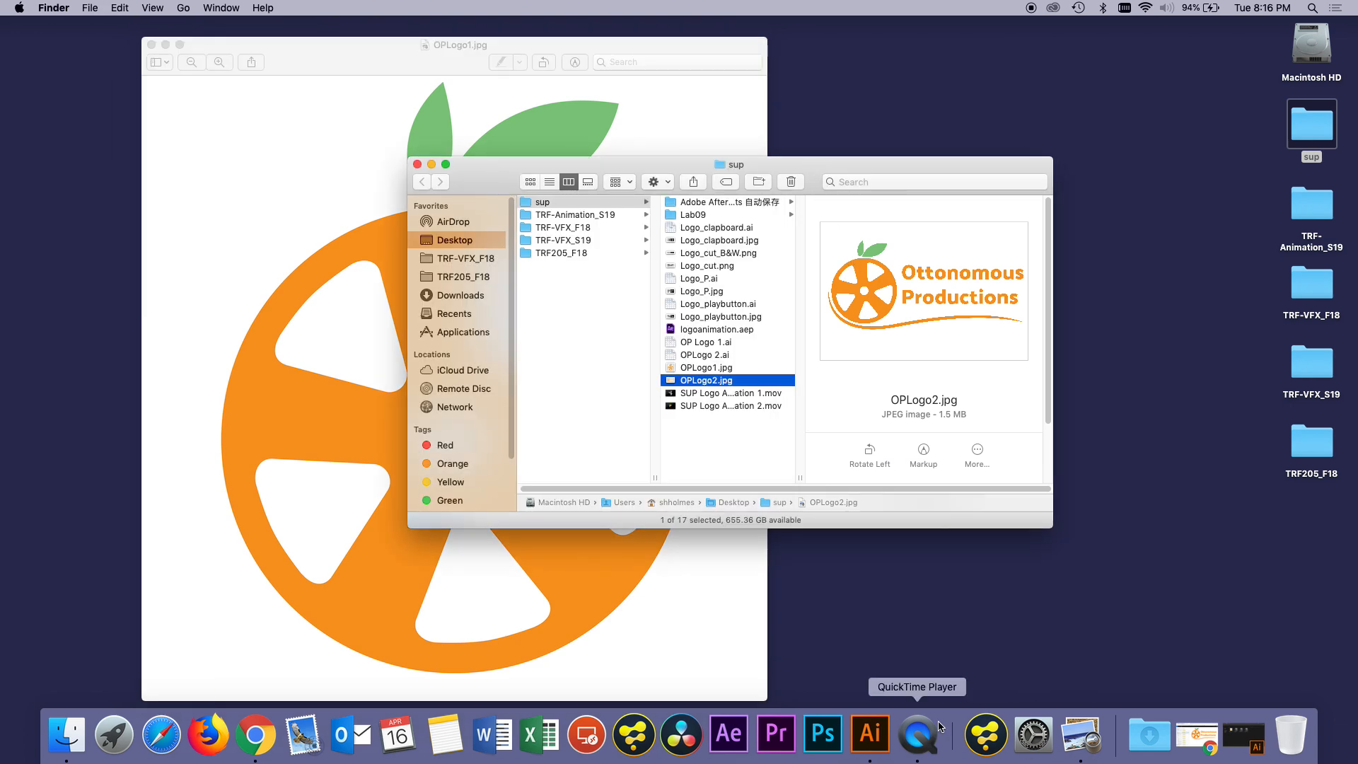
Step: Switch to Illustrator and create a document from the Film & Video preset HDV/HDTV 1080 (1920 x 1080 px) in RGB color mode
click(889, 735)
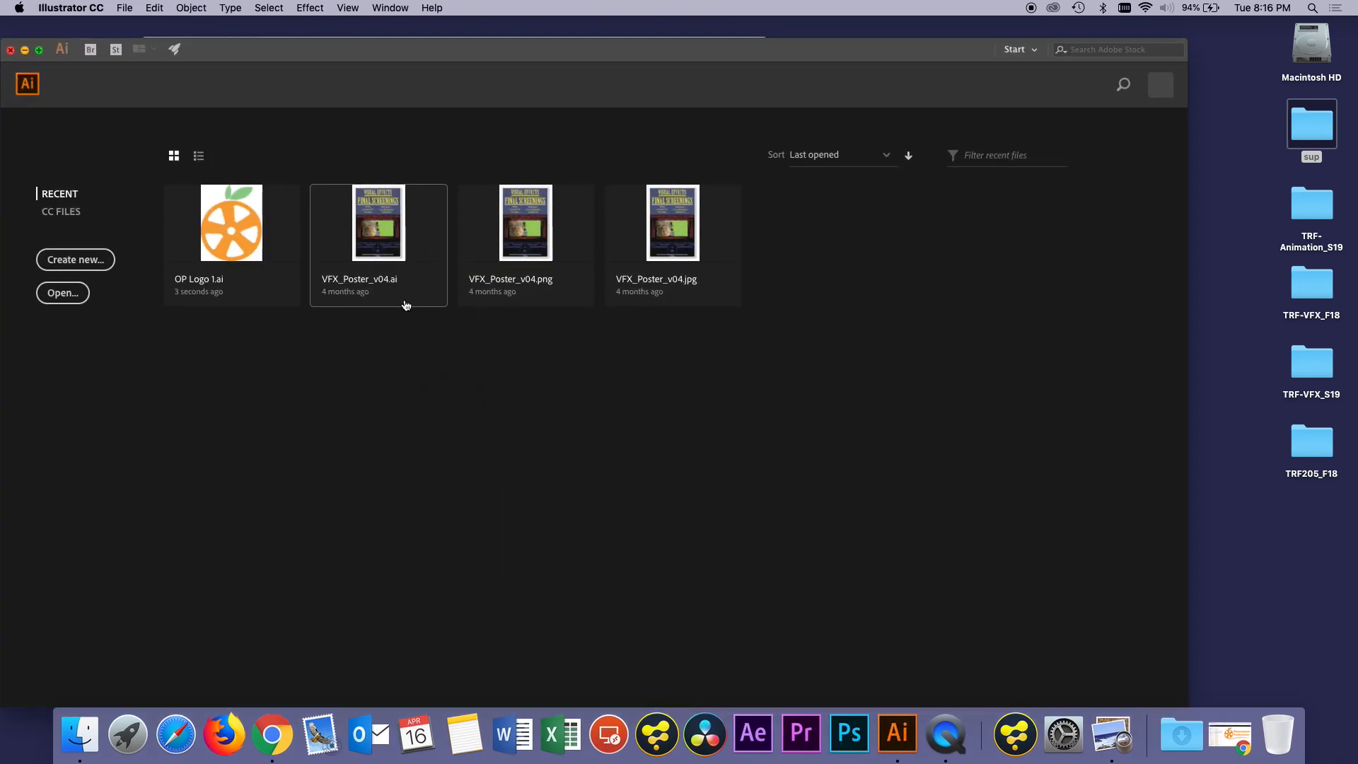
drag(263, 53, 391, 46)
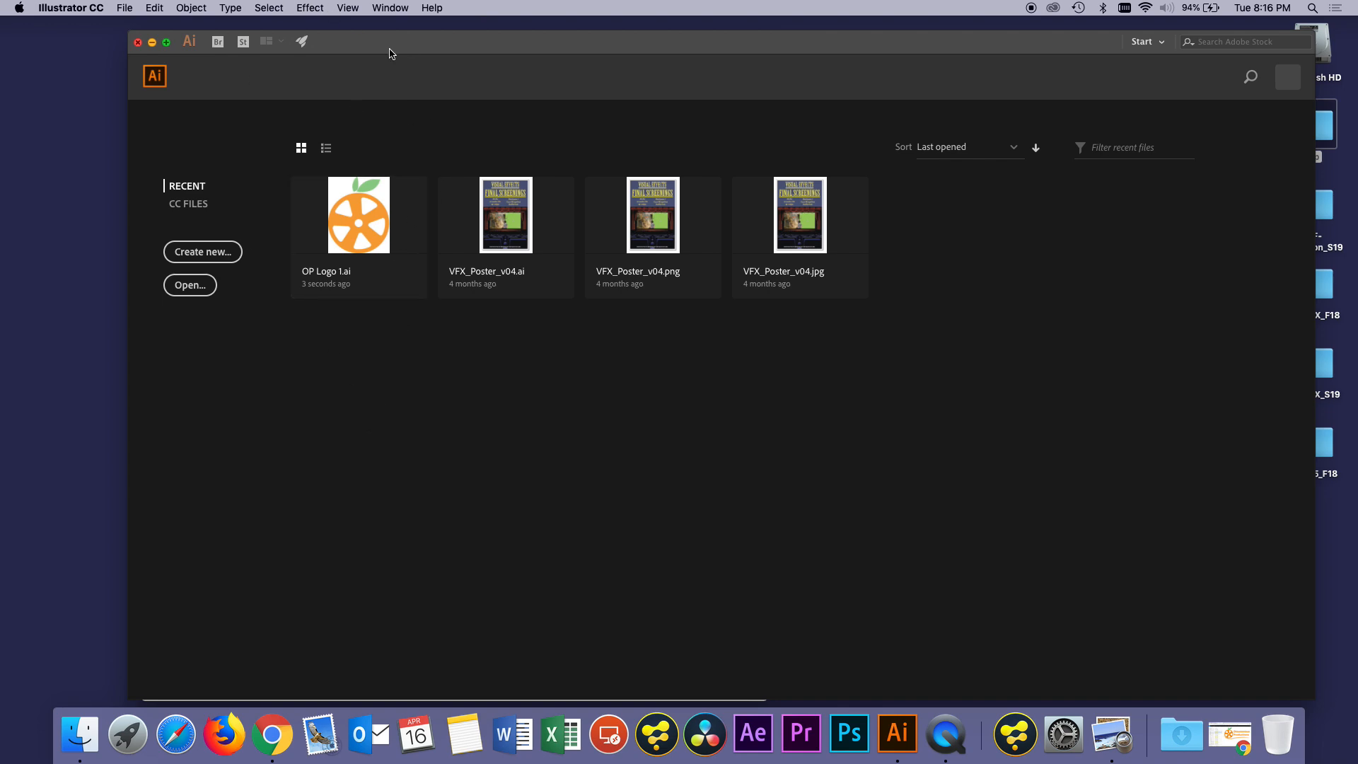
click(205, 254)
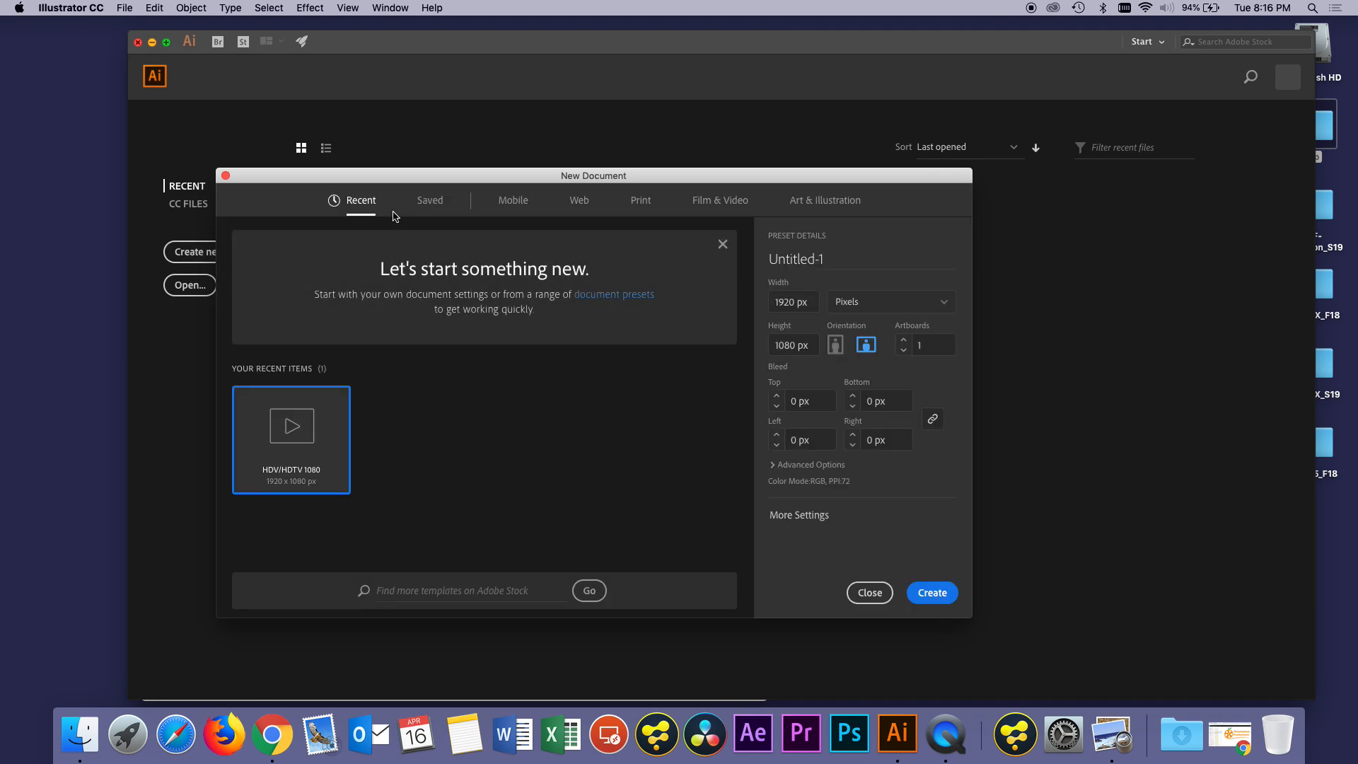
click(735, 204)
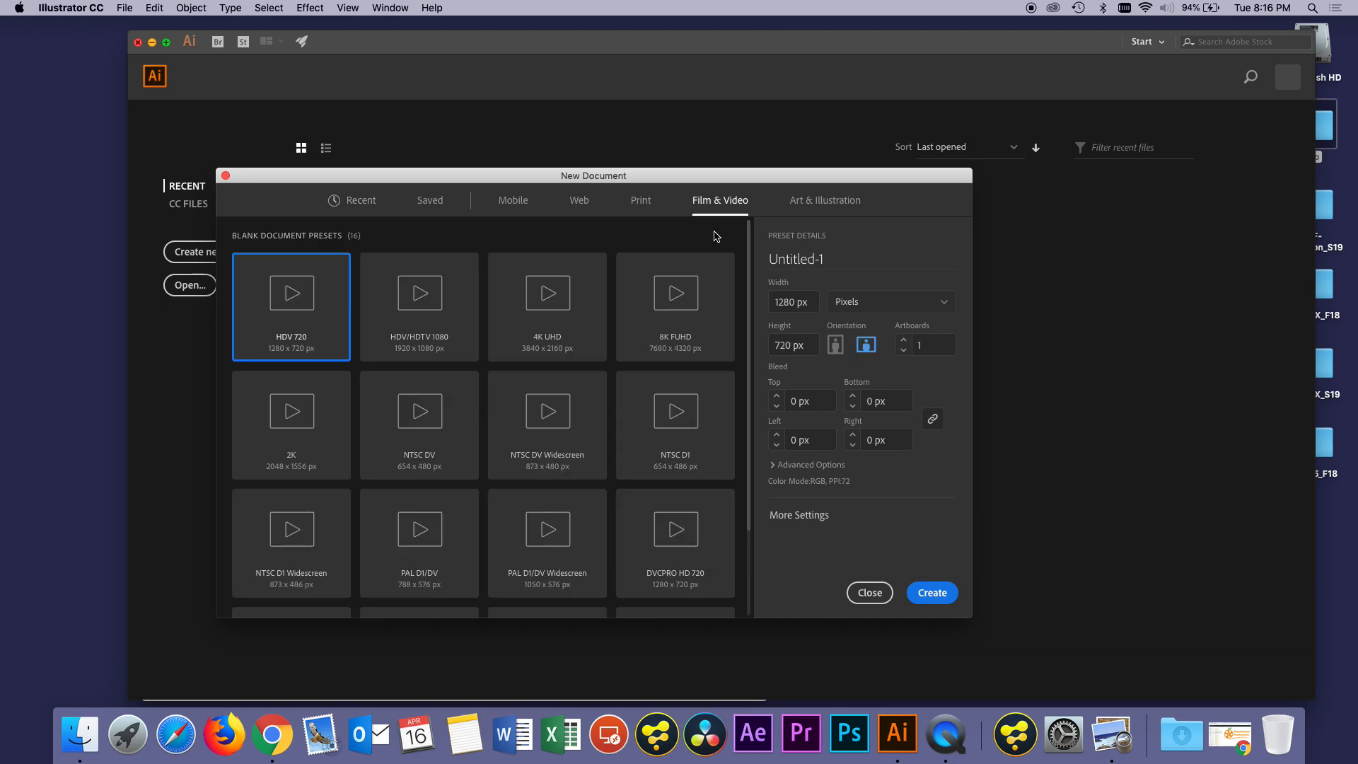
click(436, 352)
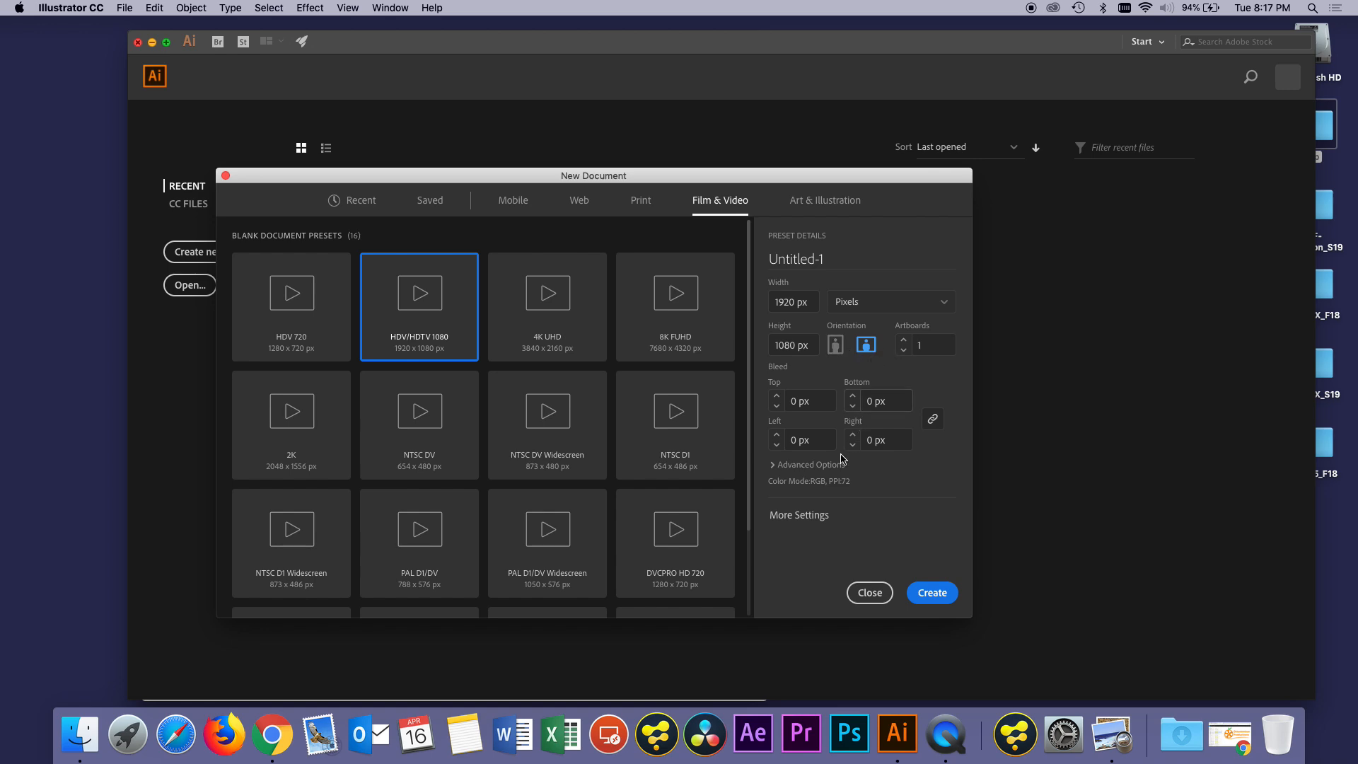
click(792, 470)
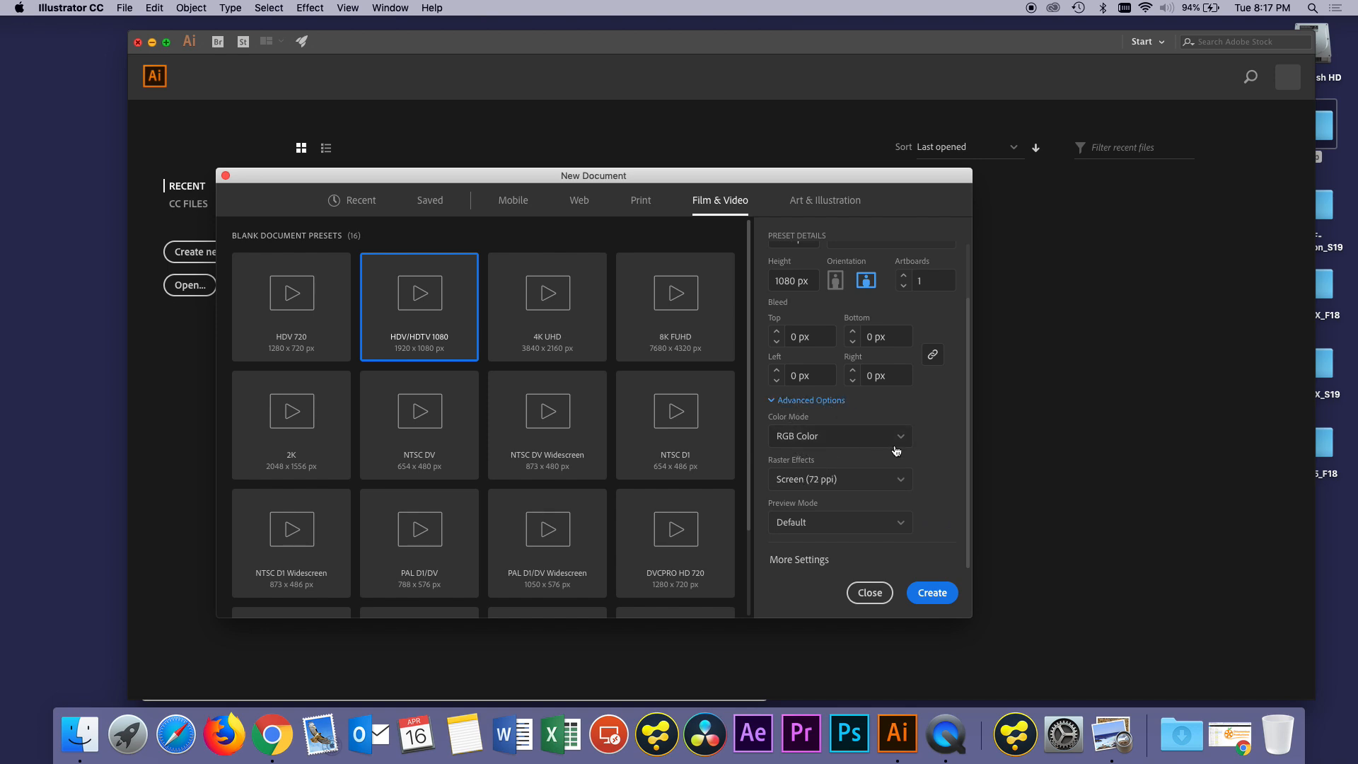
click(934, 596)
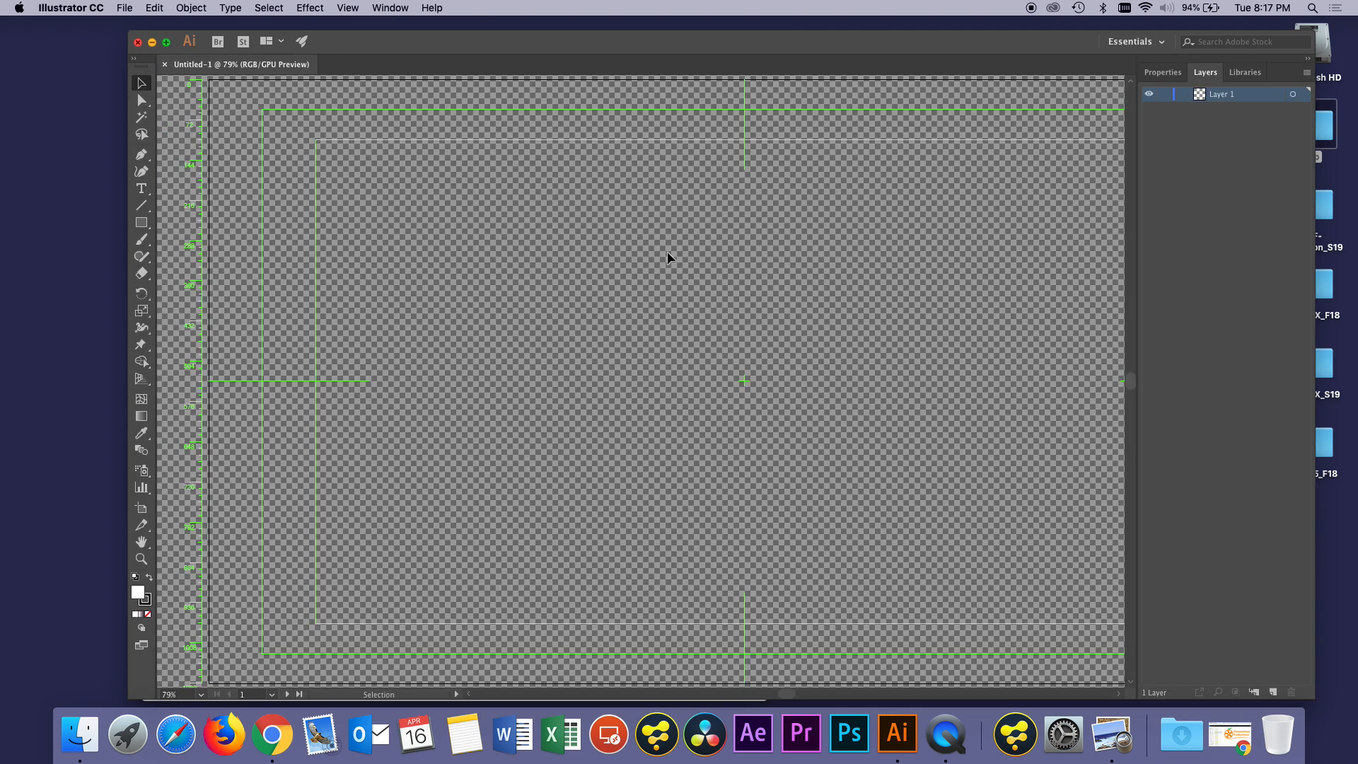
drag(801, 47, 721, 46)
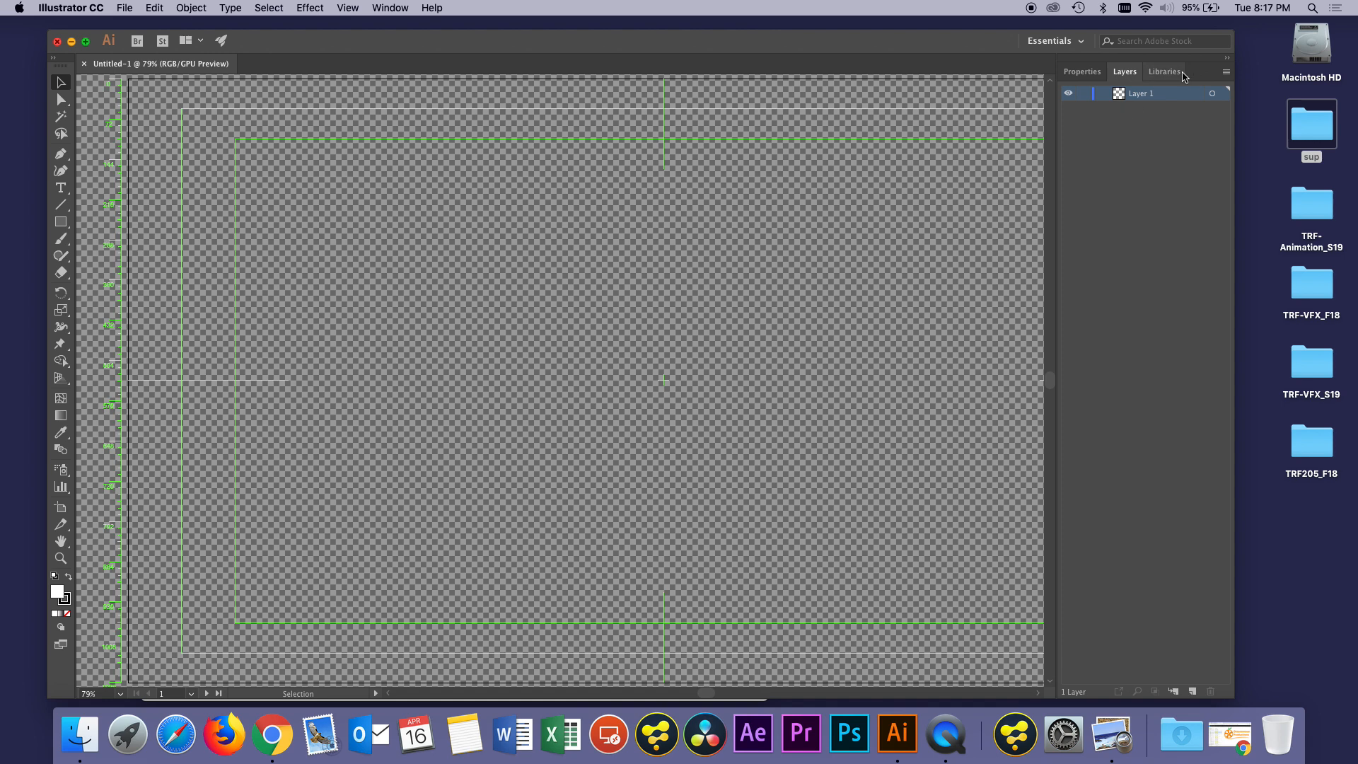
Step: Place OPLogo1.jpg from the sup folder in Finder into the Illustrator document and center it on the artboard
click(80, 733)
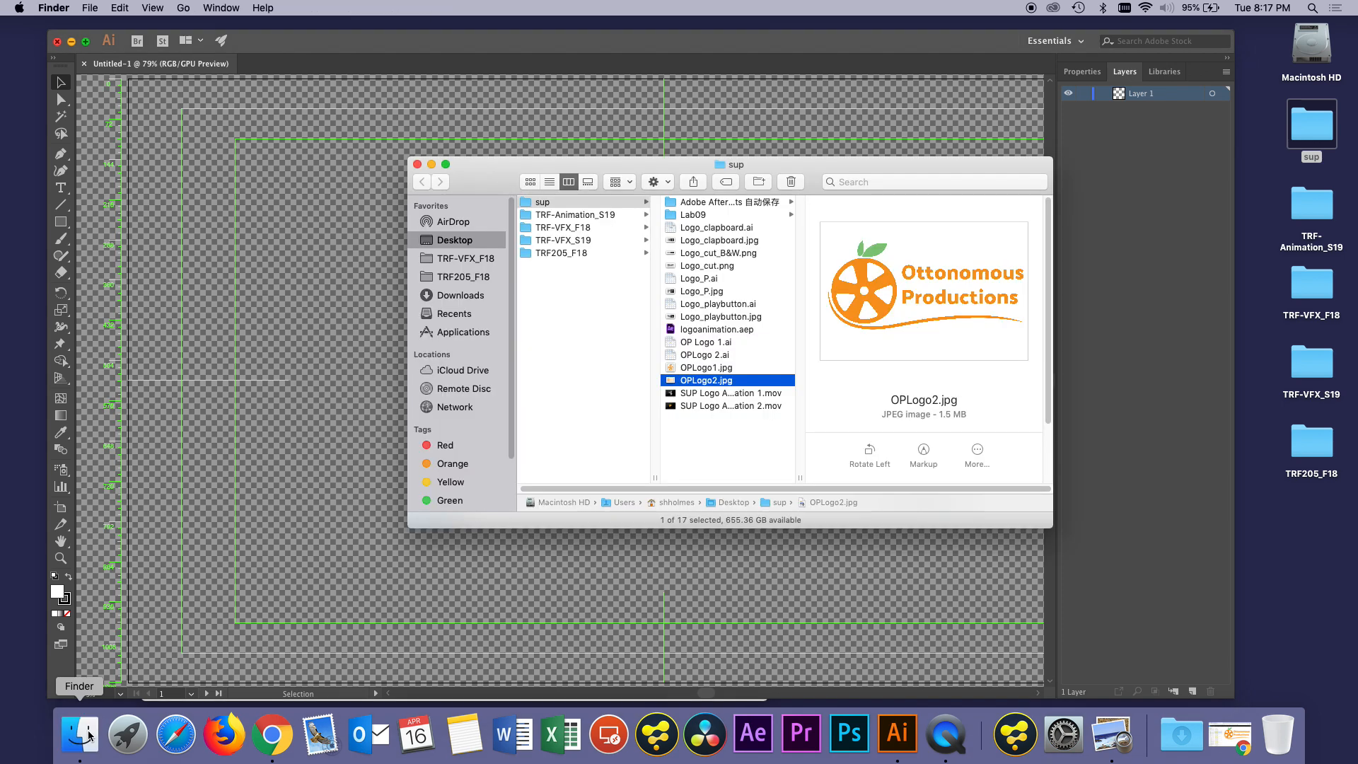
click(729, 368)
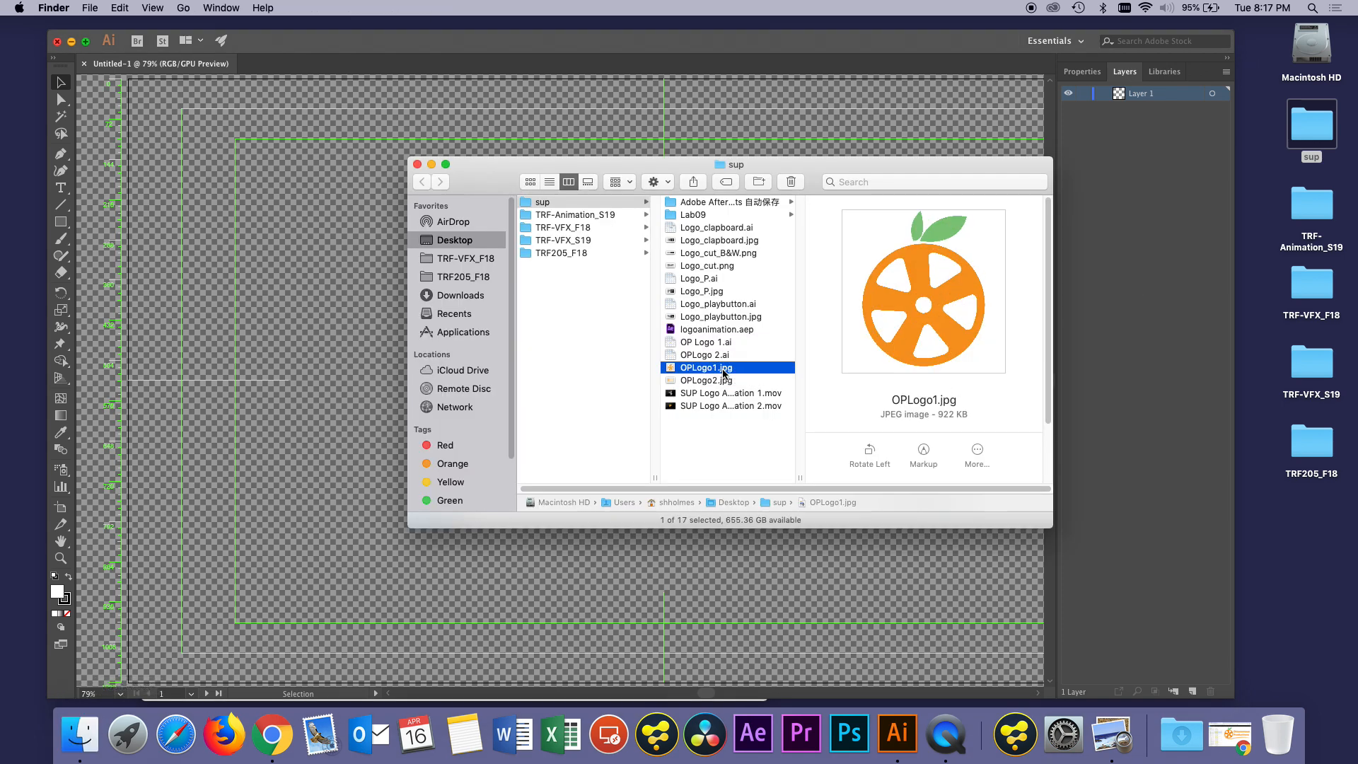
drag(724, 373, 322, 349)
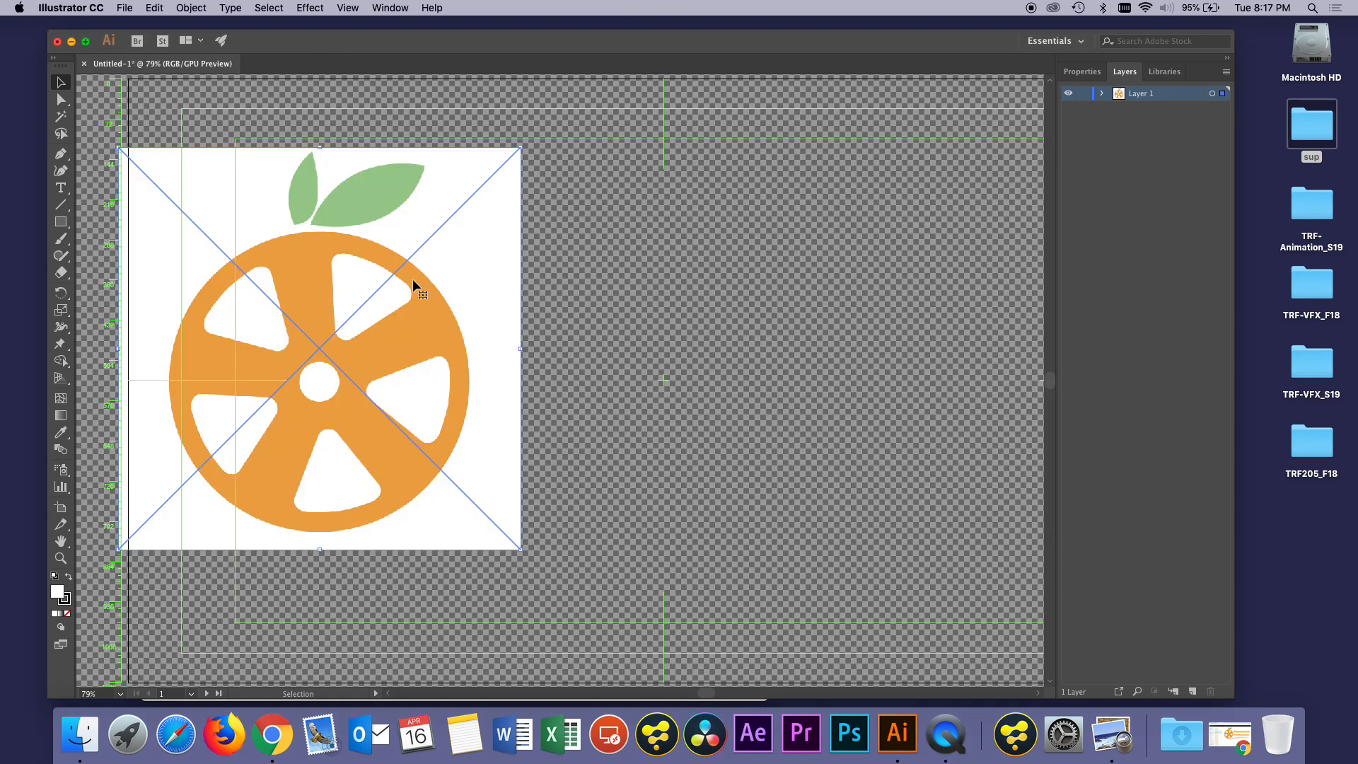
drag(453, 259, 519, 284)
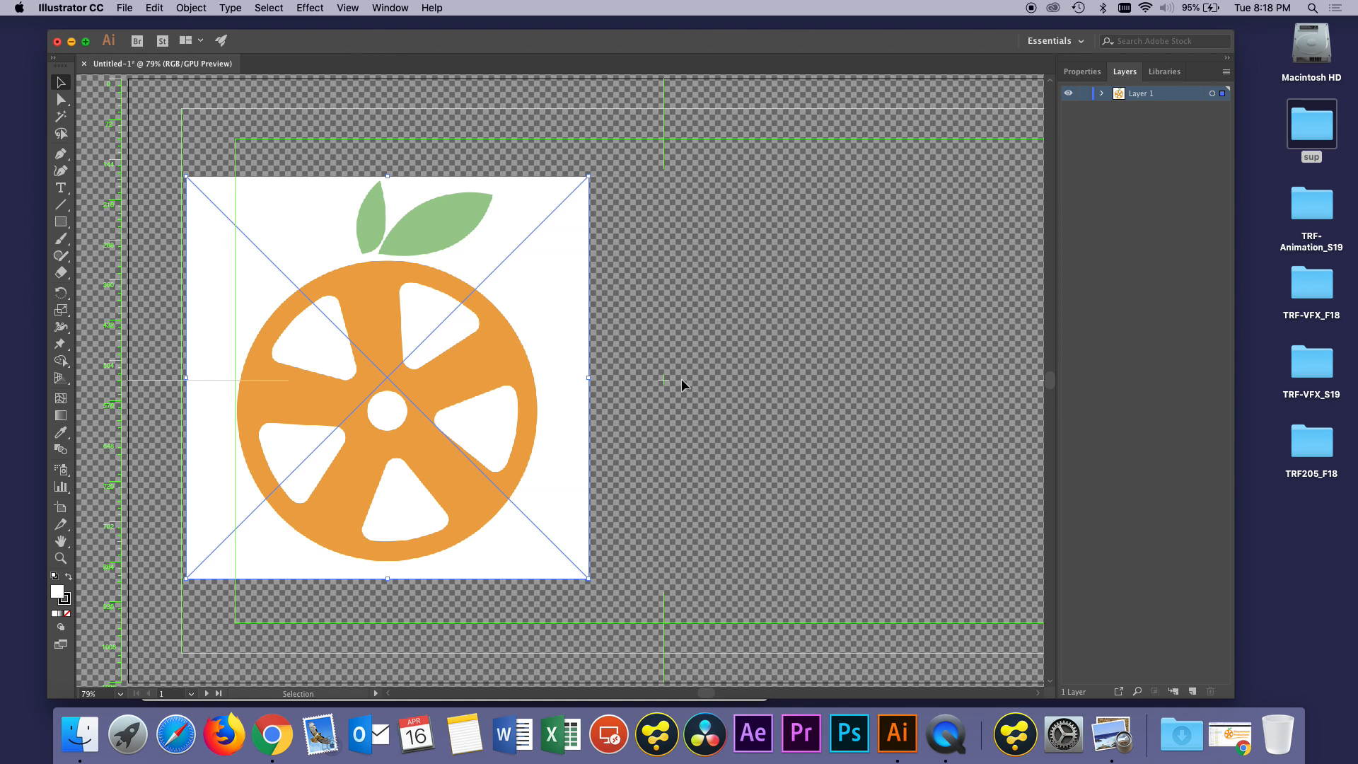
drag(536, 279, 808, 284)
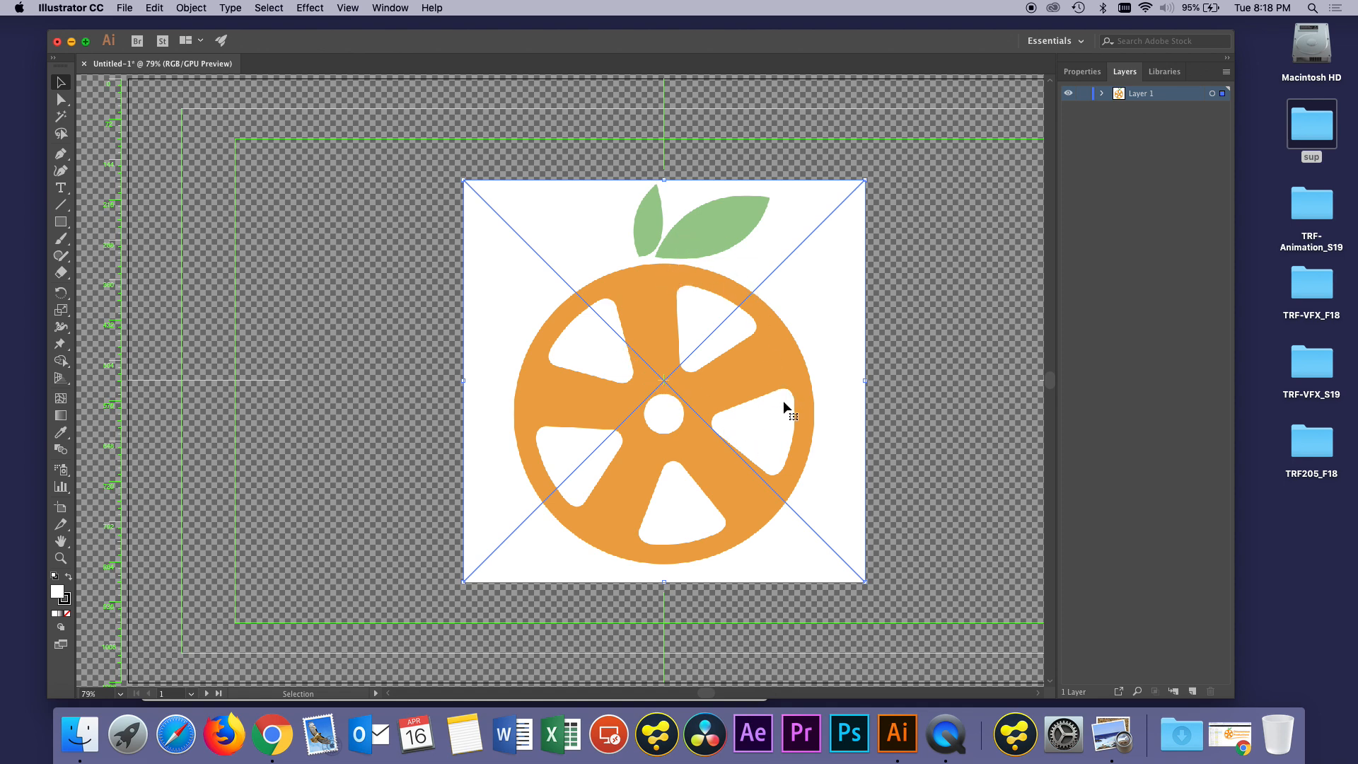
click(965, 274)
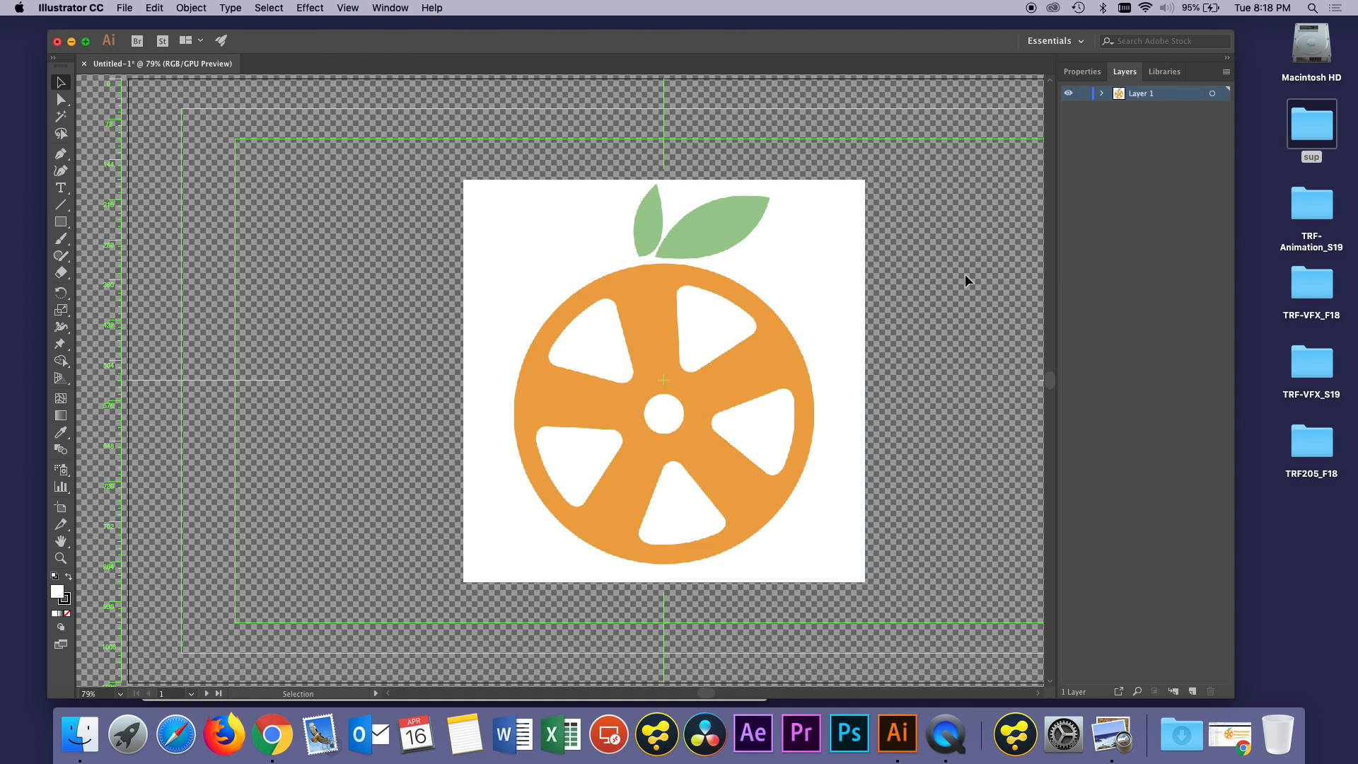
drag(561, 48, 561, 44)
Step: Apply Image Trace to the placed orange logo image, accepting the large-image tracing
click(695, 263)
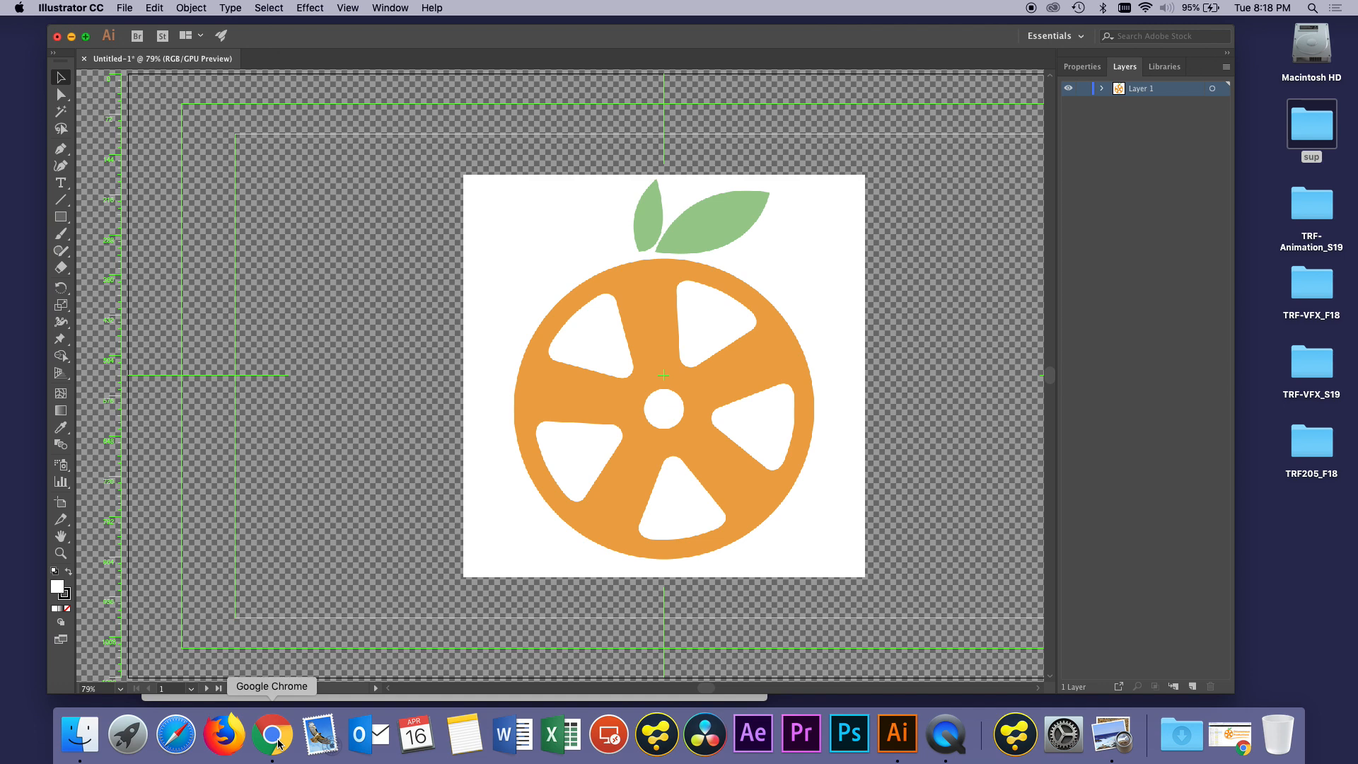
click(203, 13)
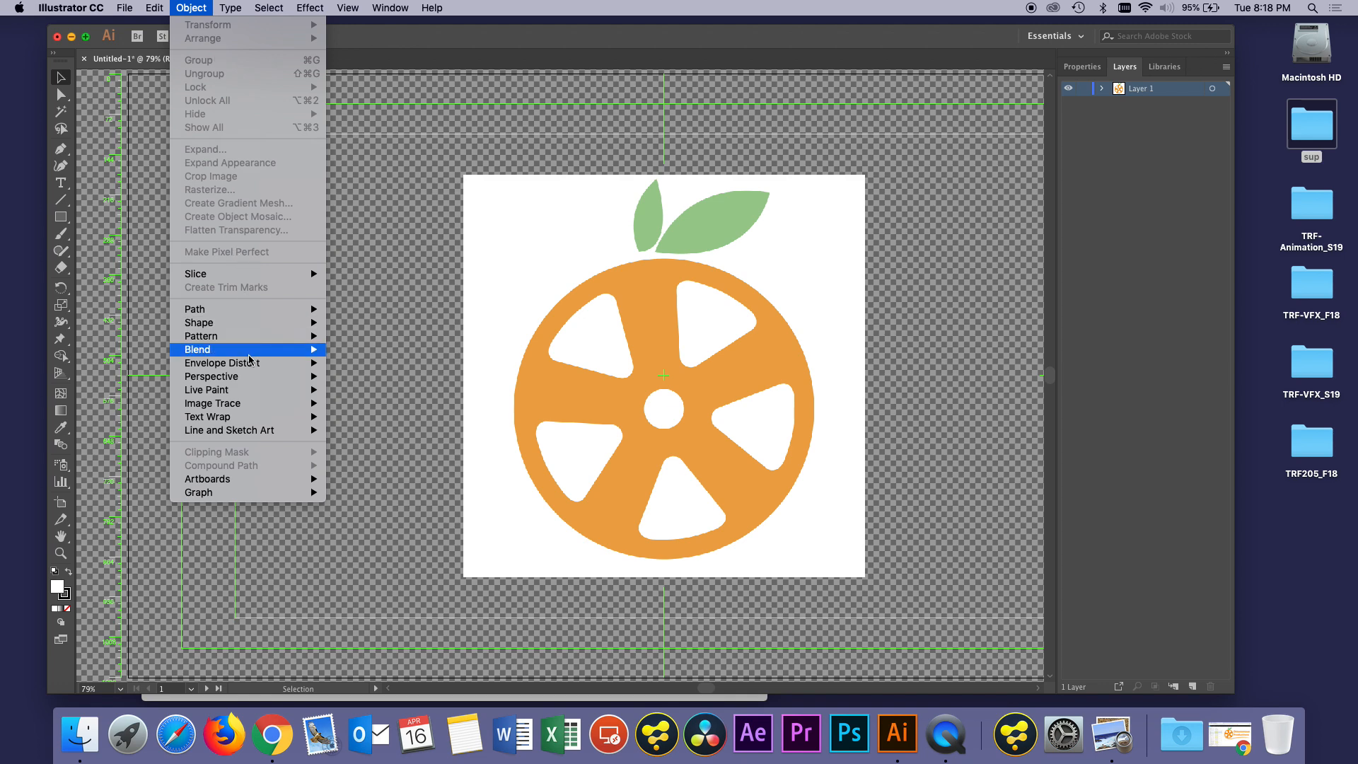
mouse_move(248, 366)
mouse_move(238, 406)
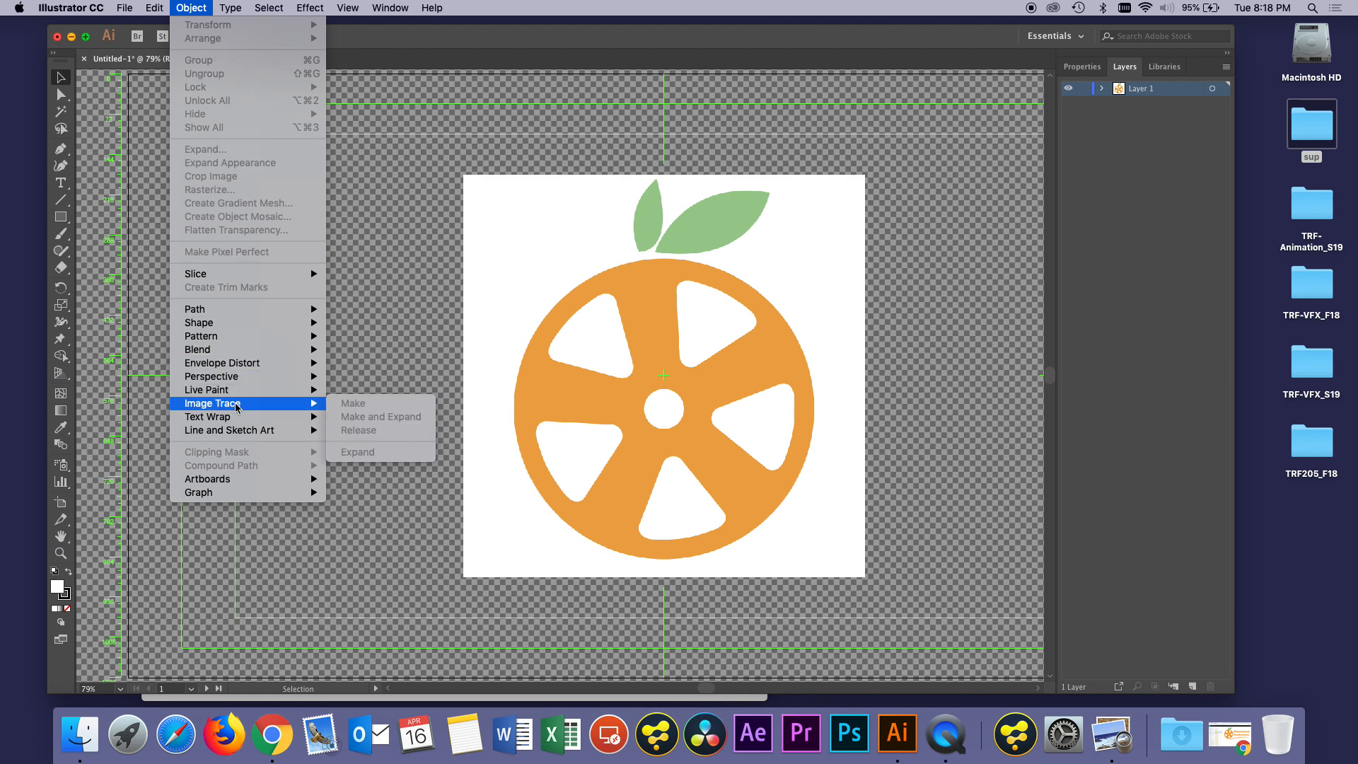
click(545, 321)
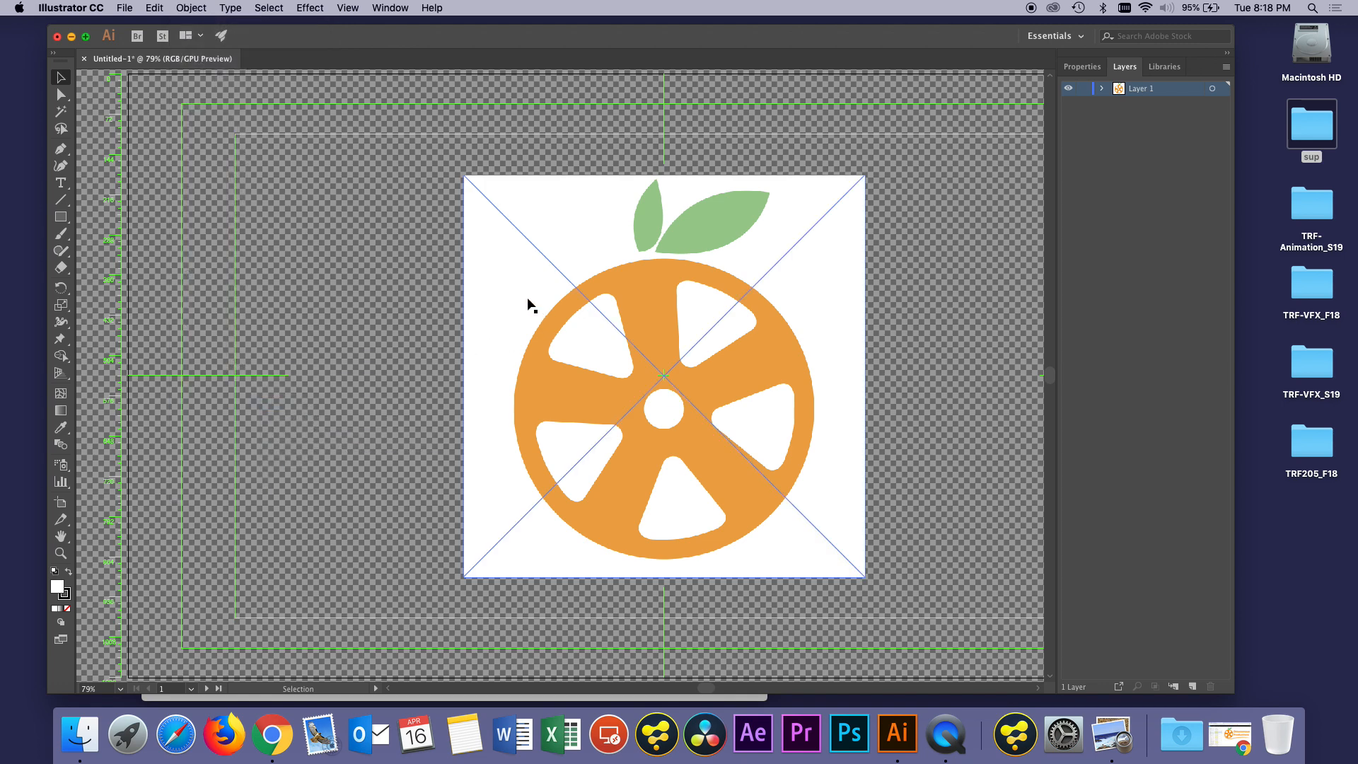
click(193, 10)
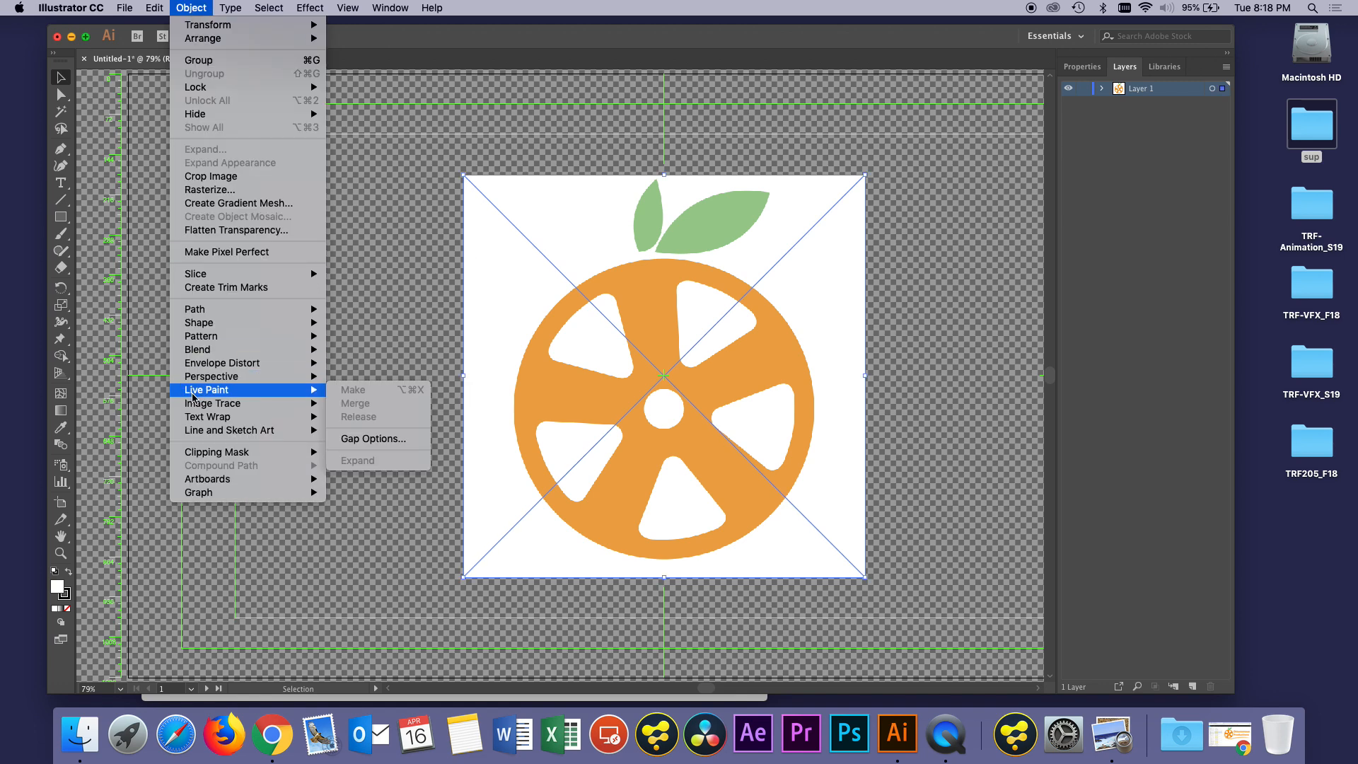
mouse_move(202, 407)
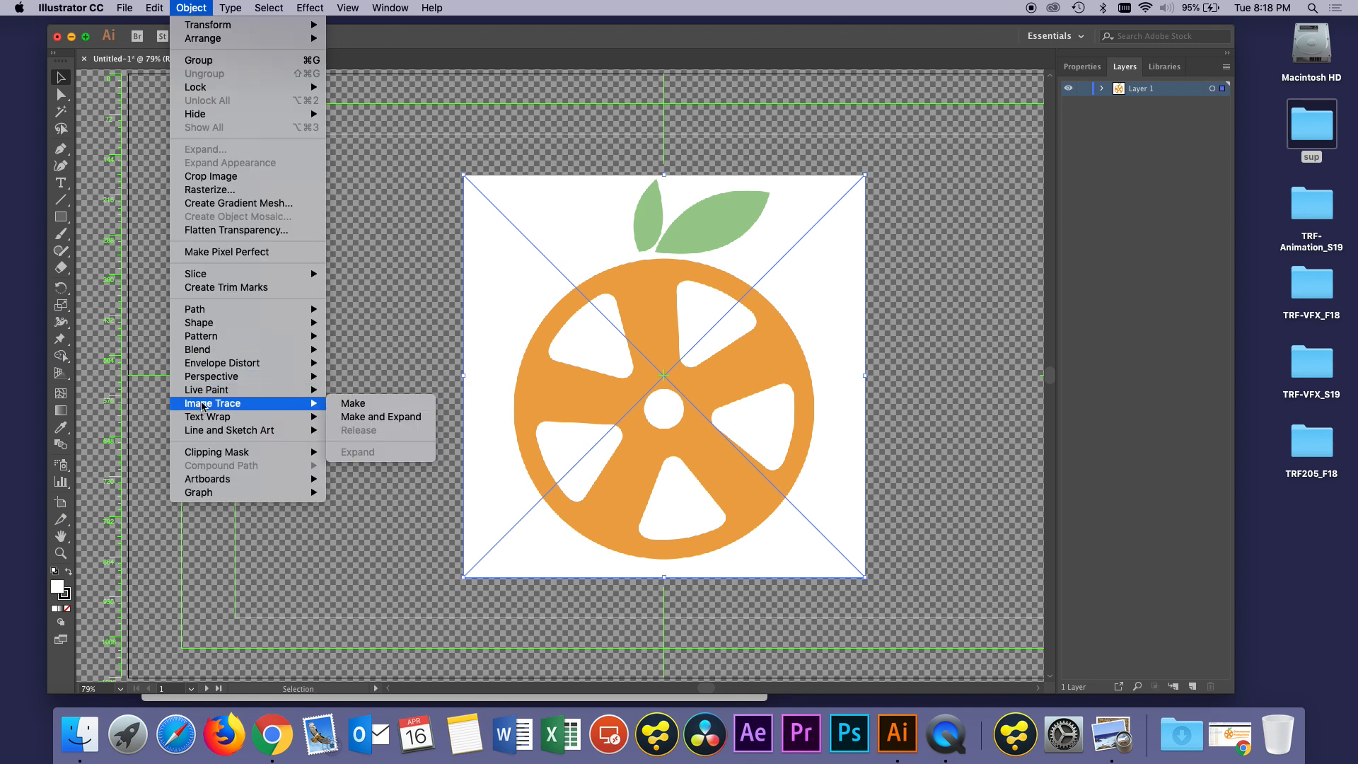
click(345, 408)
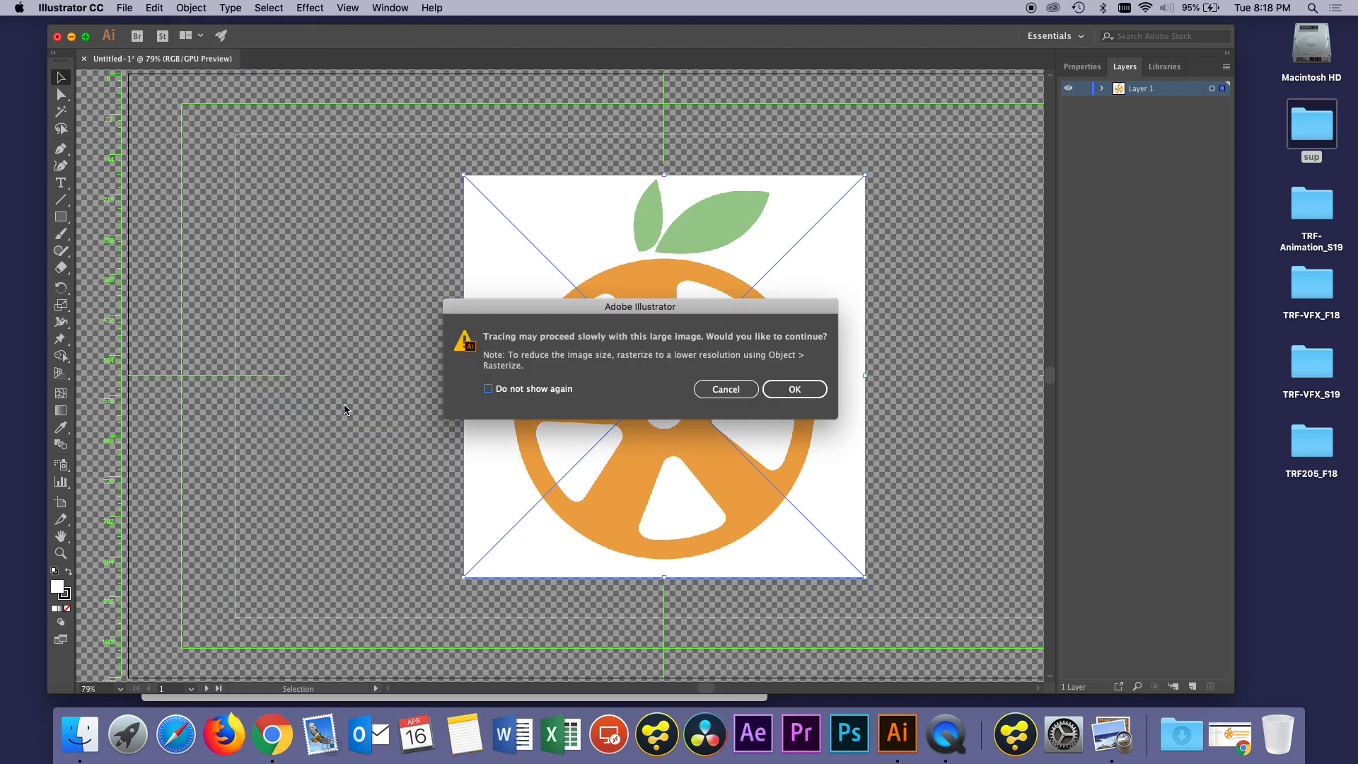
click(794, 391)
click(793, 391)
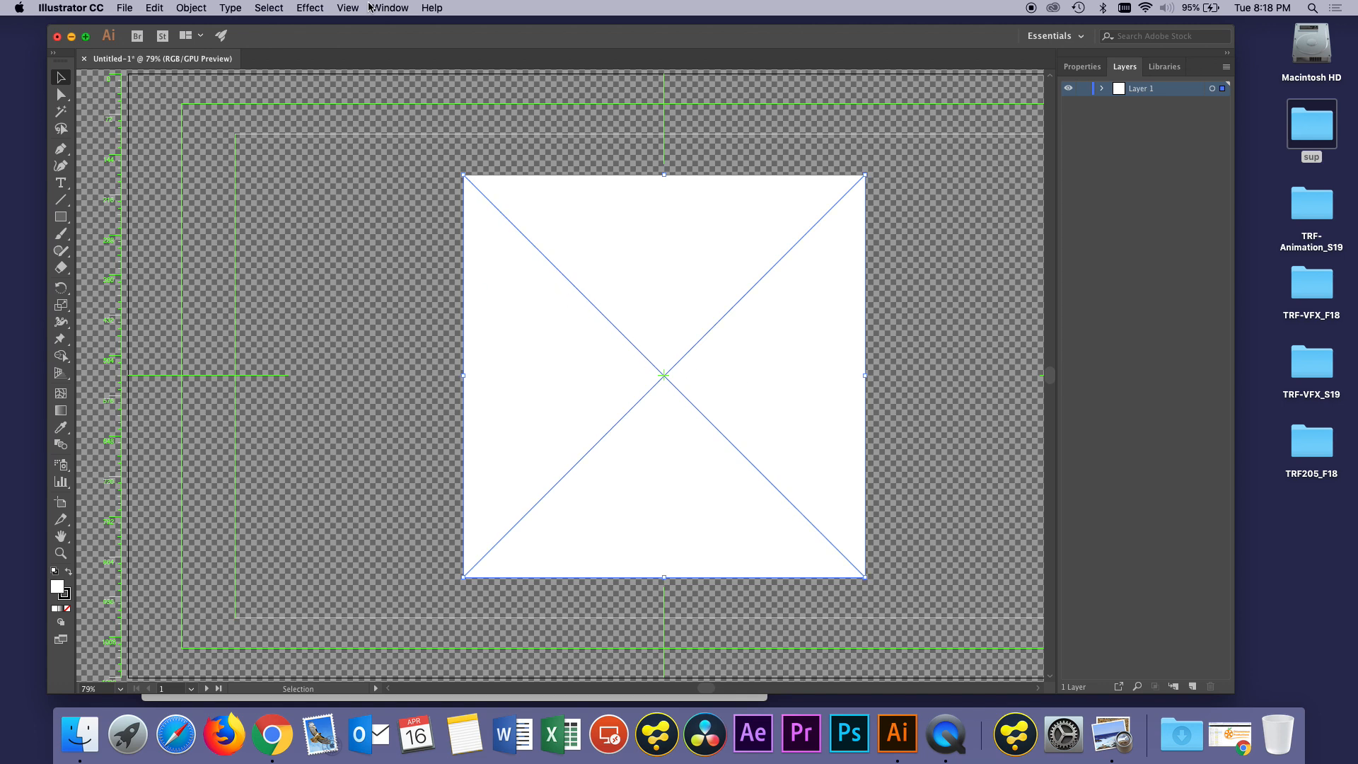
Step: Show the Image Trace settings and set the logo's tracing mode to Color and its view to Tracing Result with Outlines
click(390, 7)
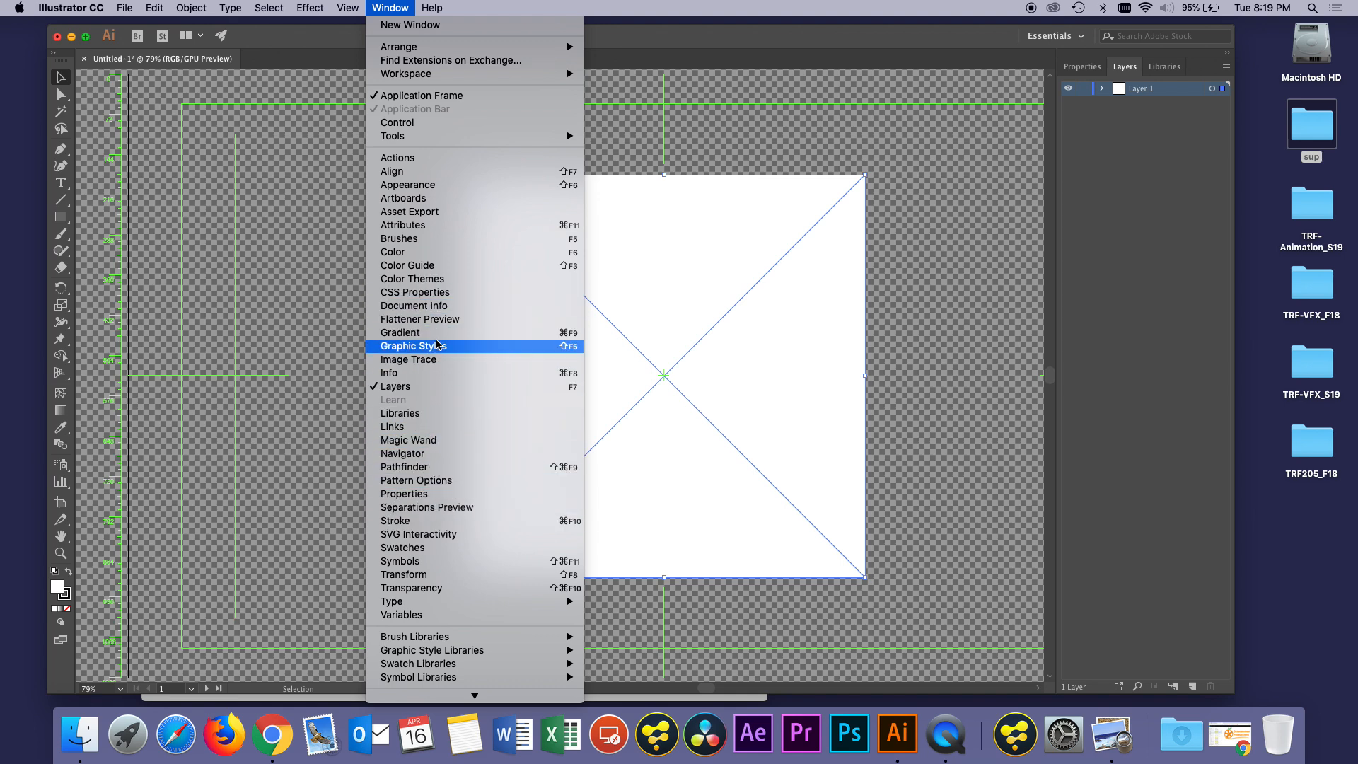
click(434, 361)
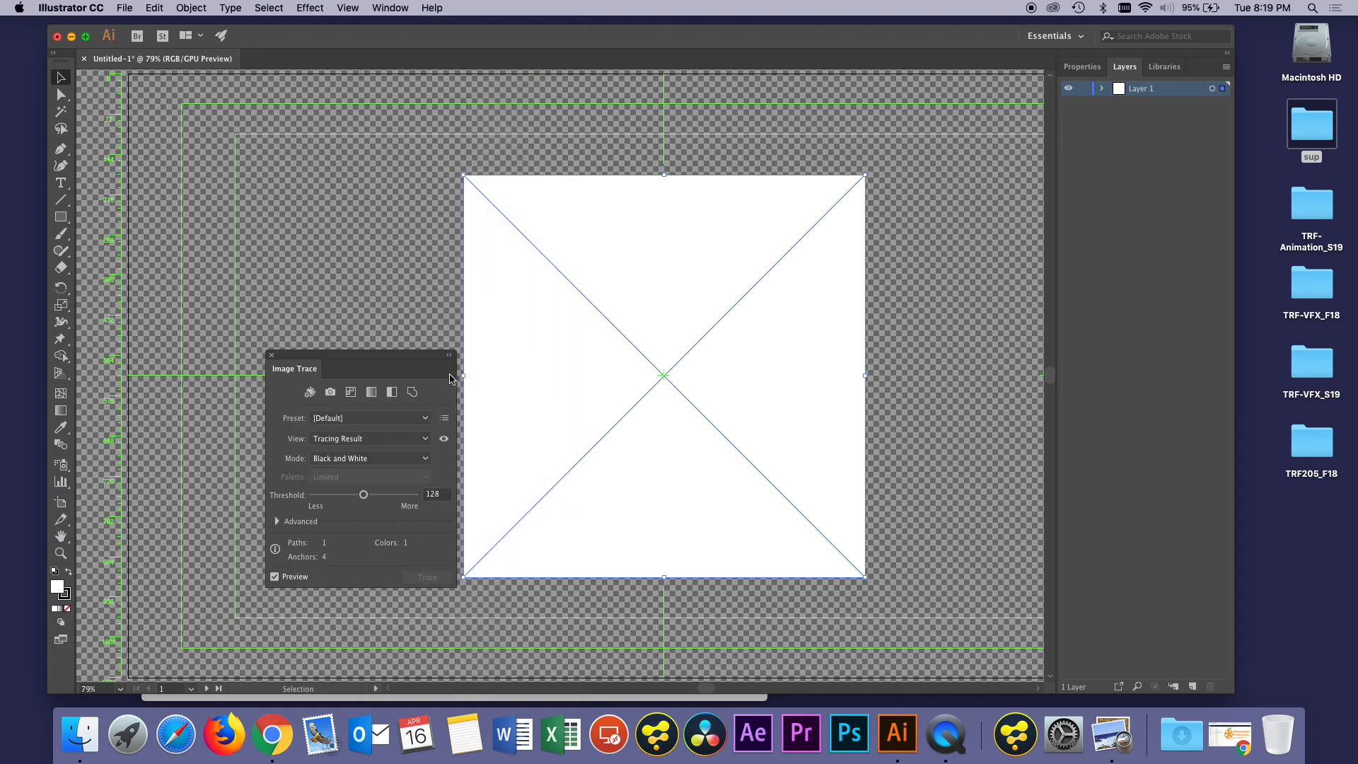
drag(399, 361, 384, 227)
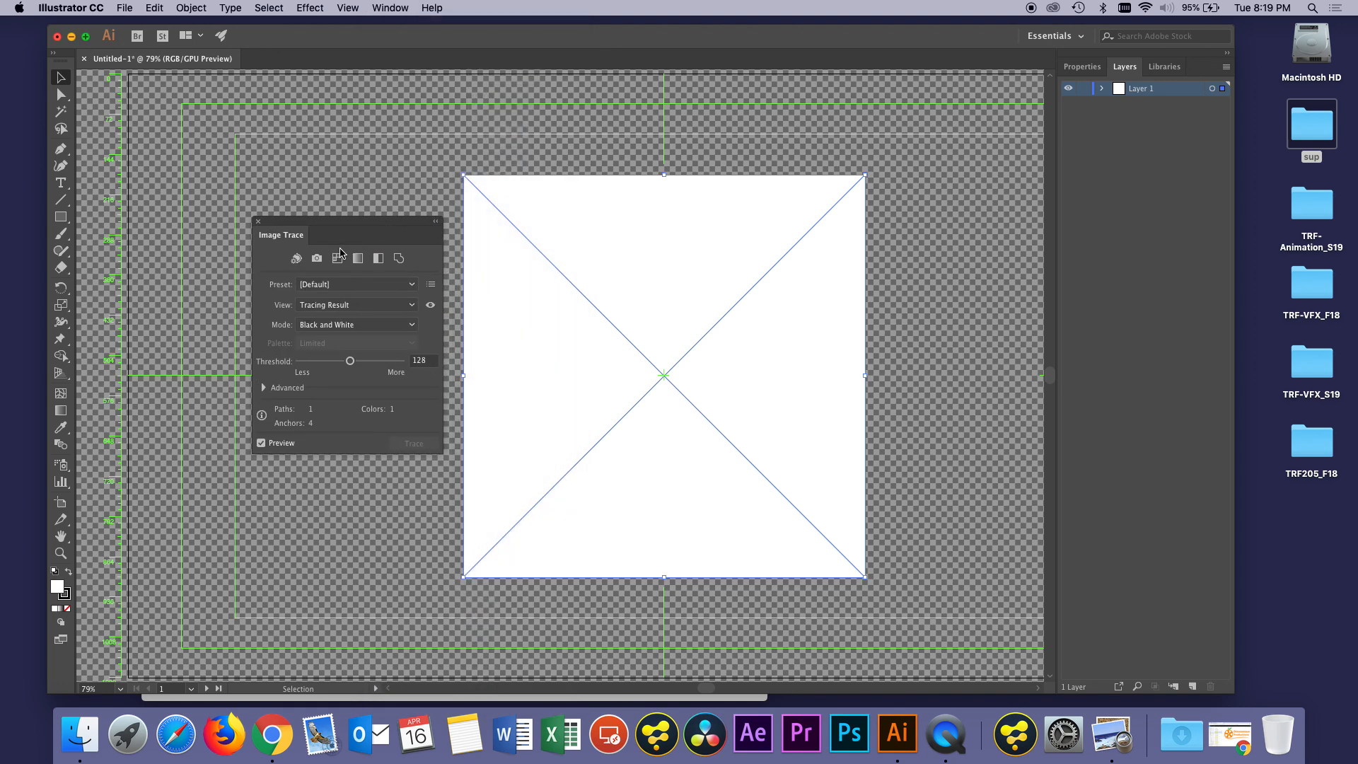
click(316, 327)
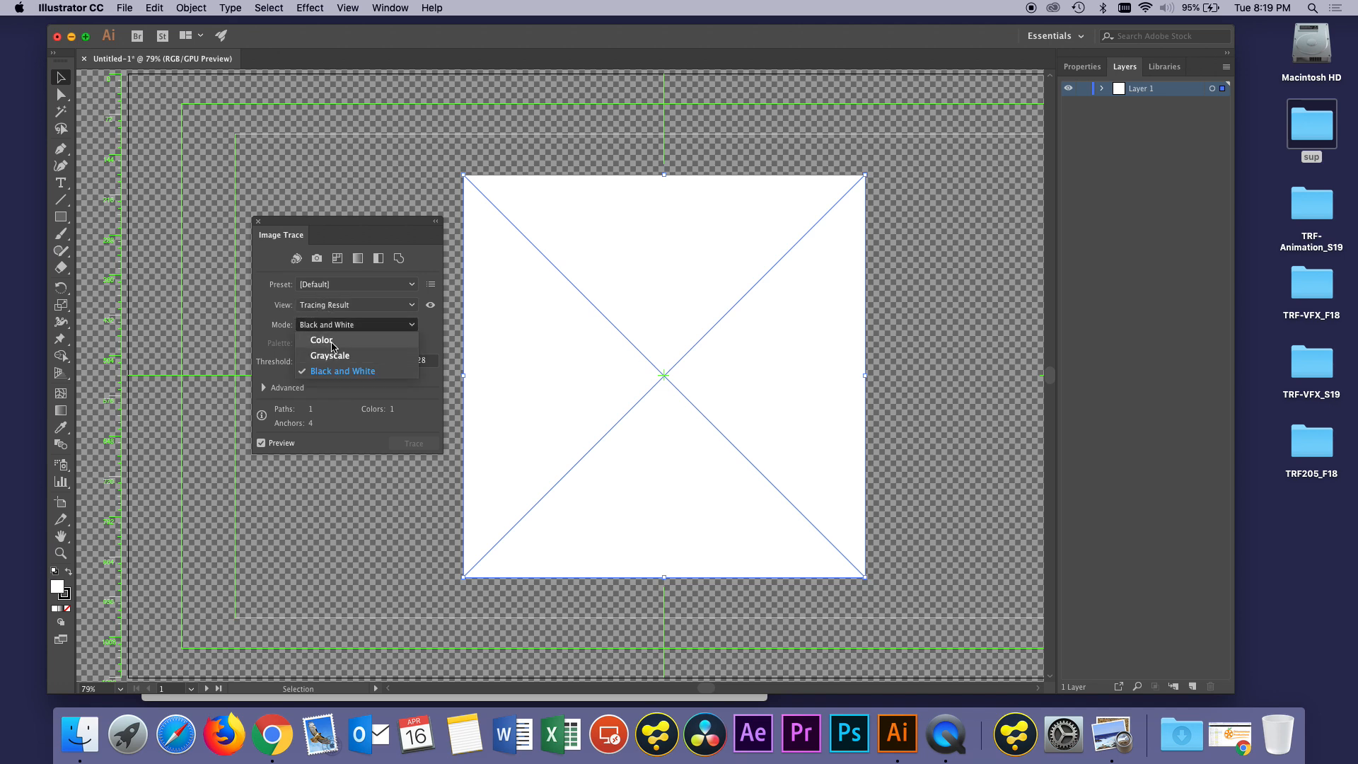
click(332, 342)
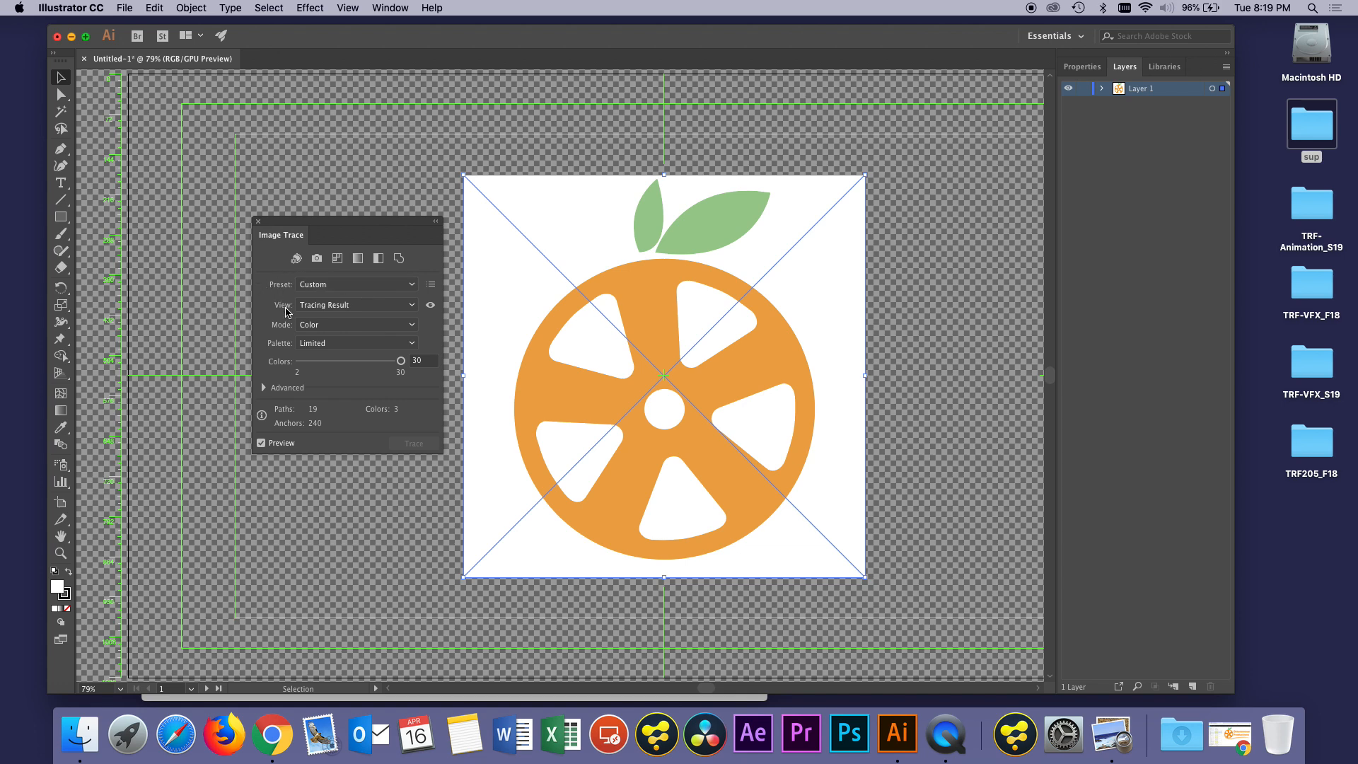
click(327, 307)
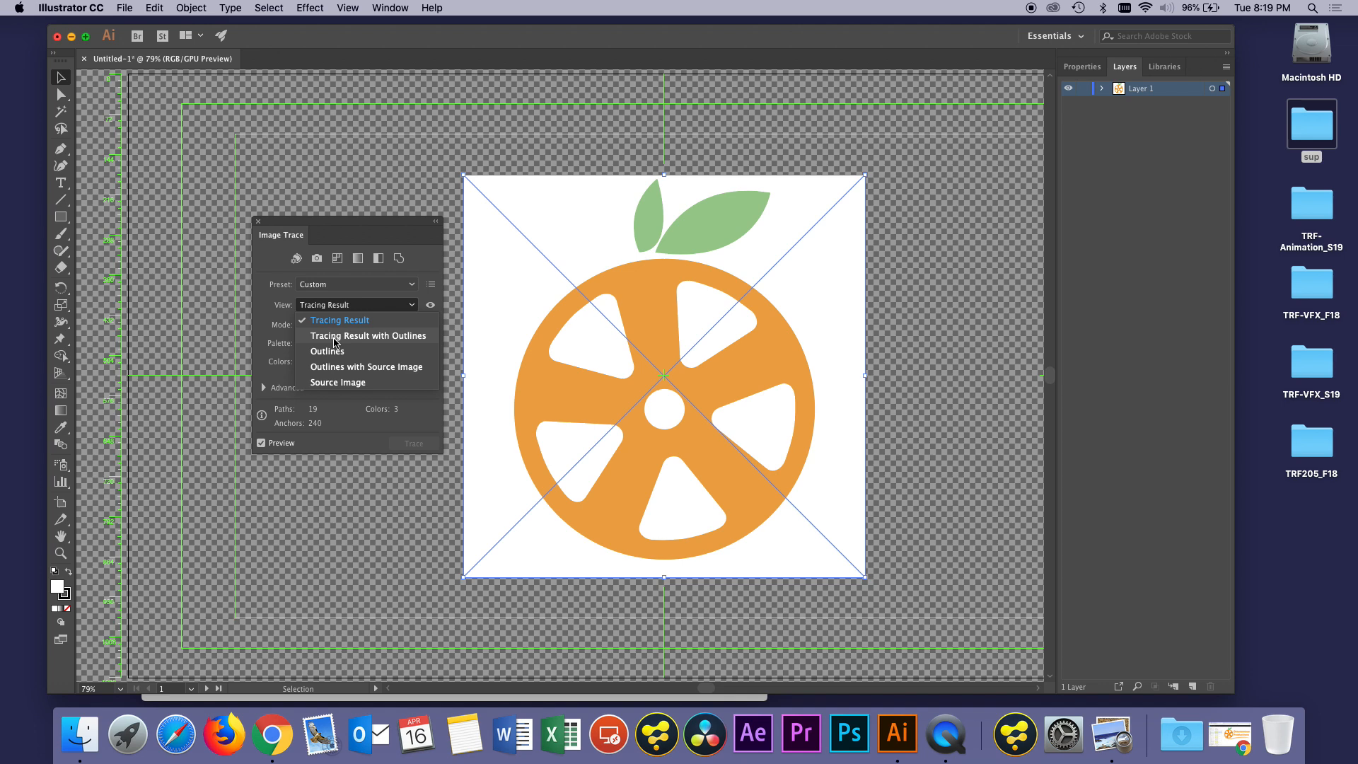
click(336, 336)
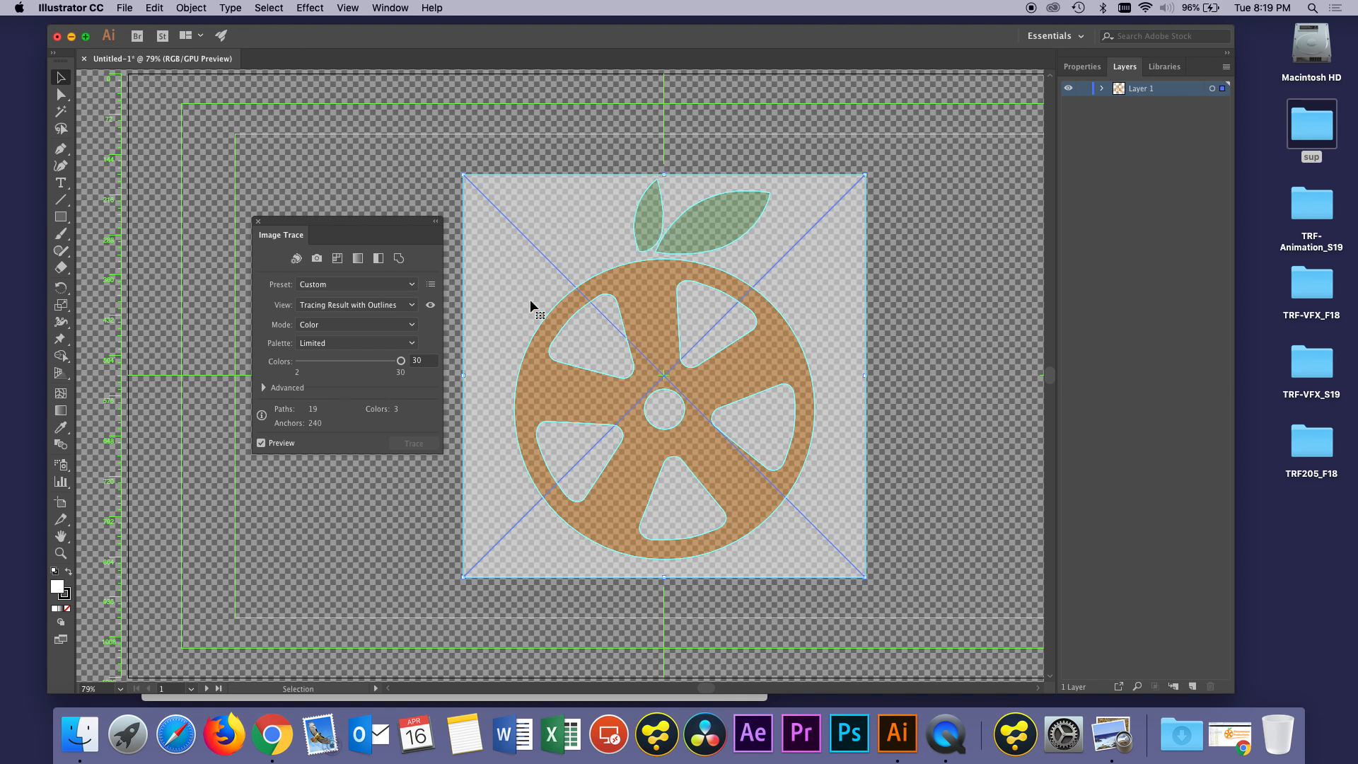
Step: Set the traced logo's view to Tracing Result and deselect the artwork
click(353, 304)
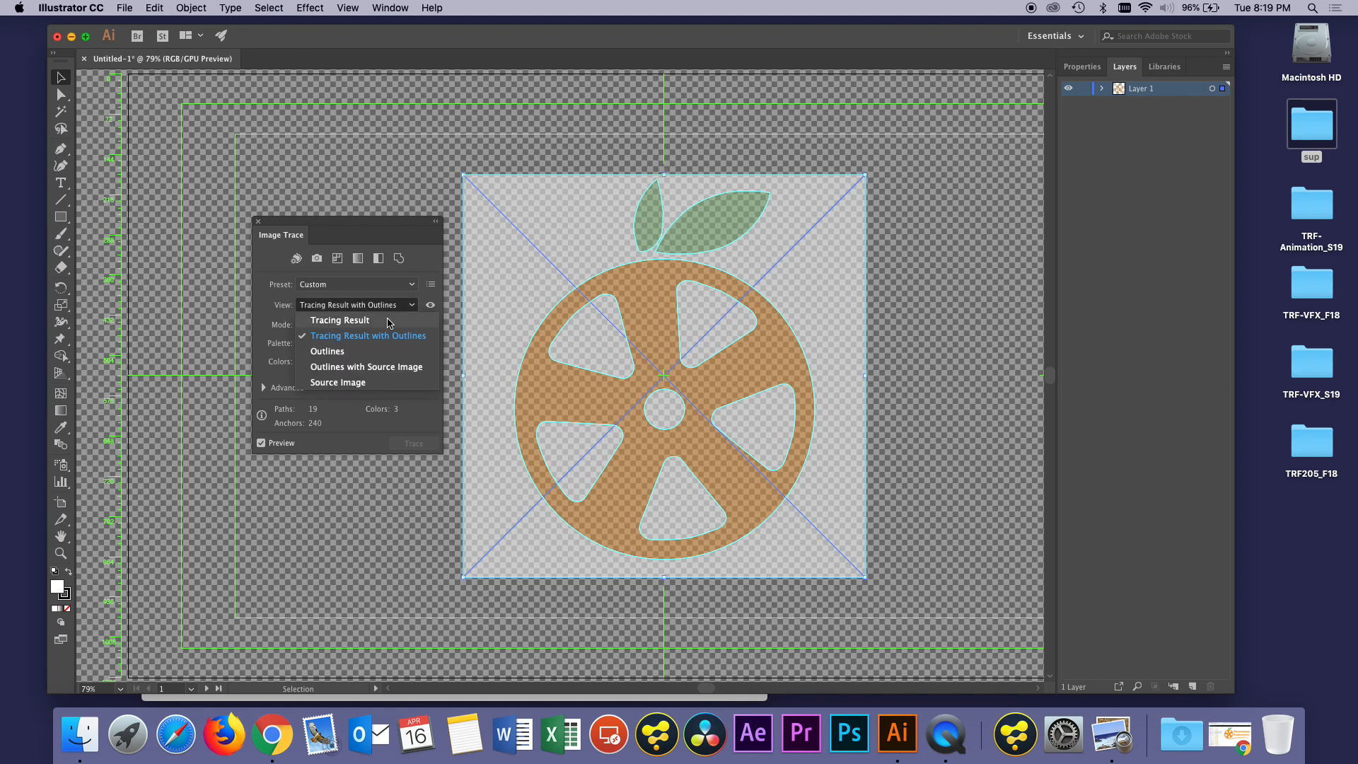
click(333, 293)
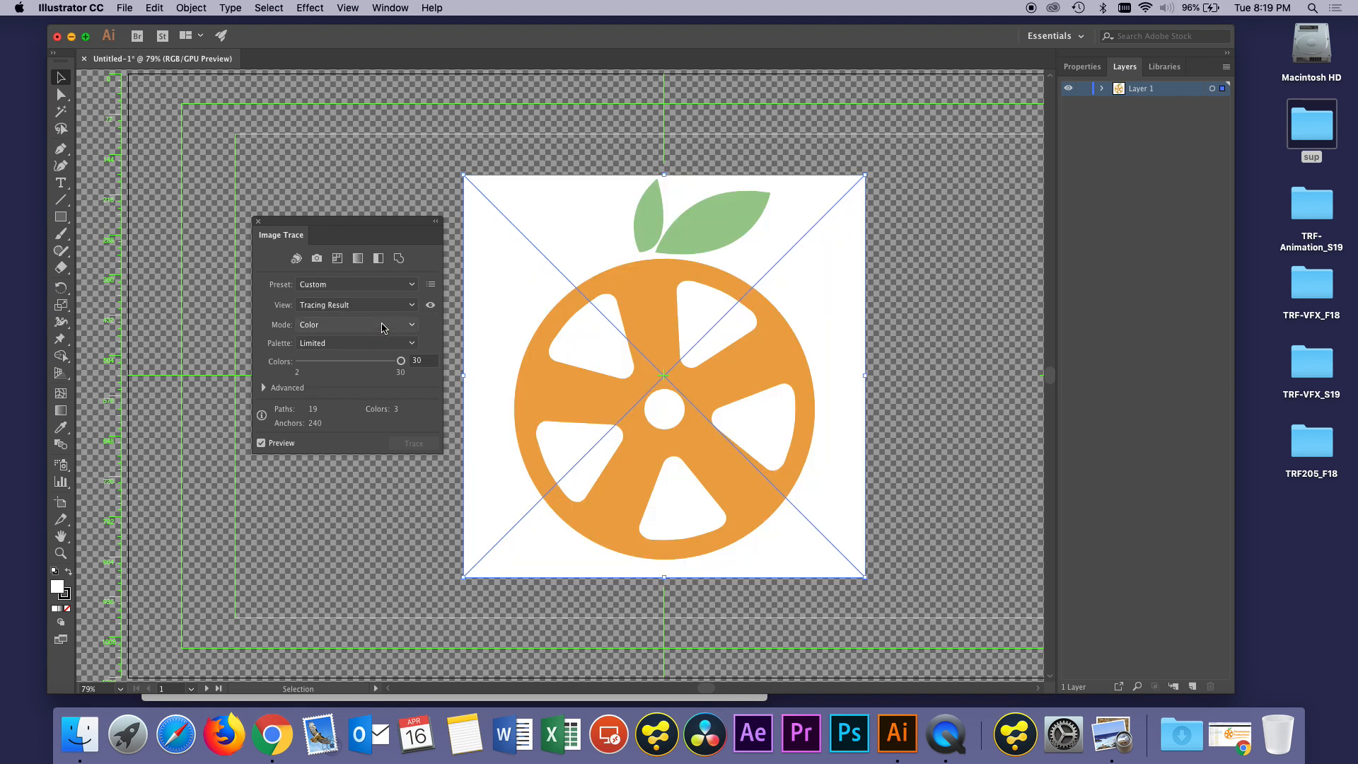
click(352, 147)
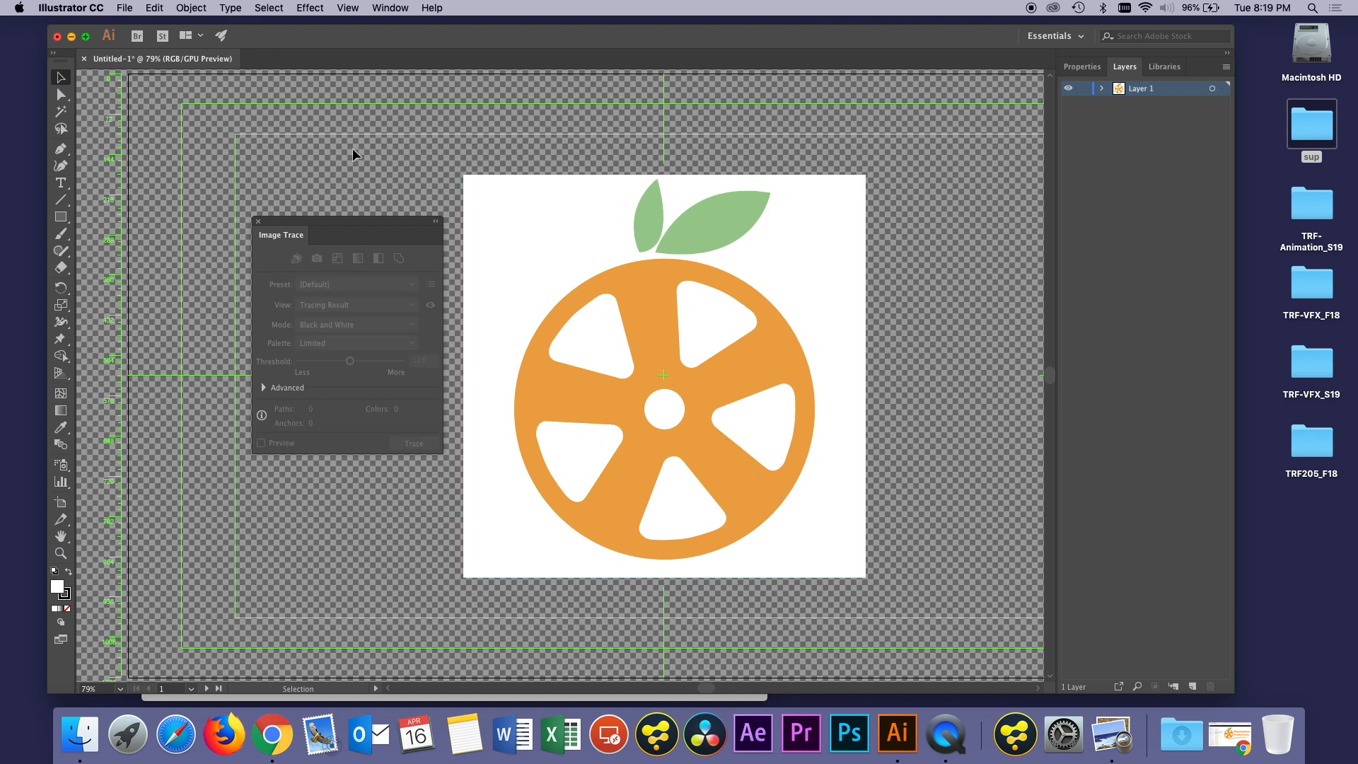
Step: Select the traced logo and expand its image trace into editable vector paths
click(647, 229)
click(191, 8)
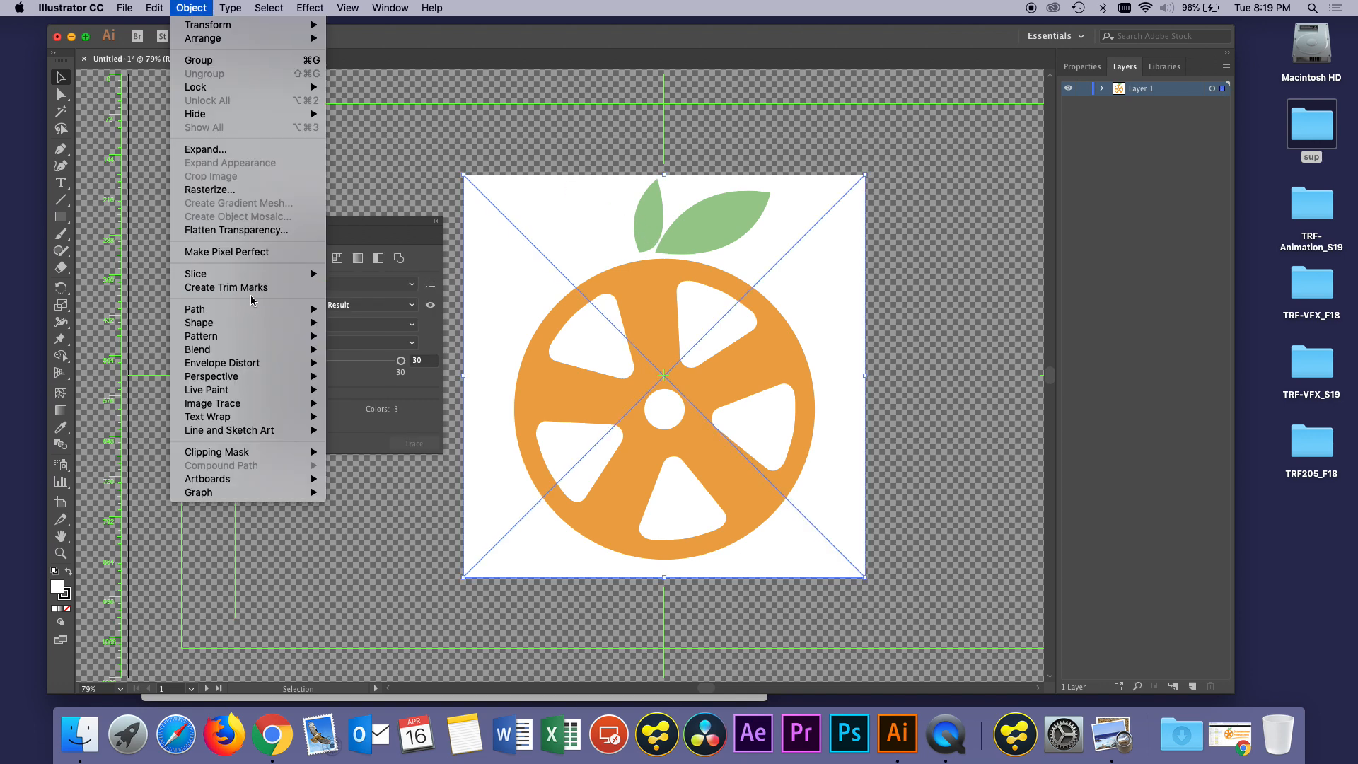
mouse_move(238, 408)
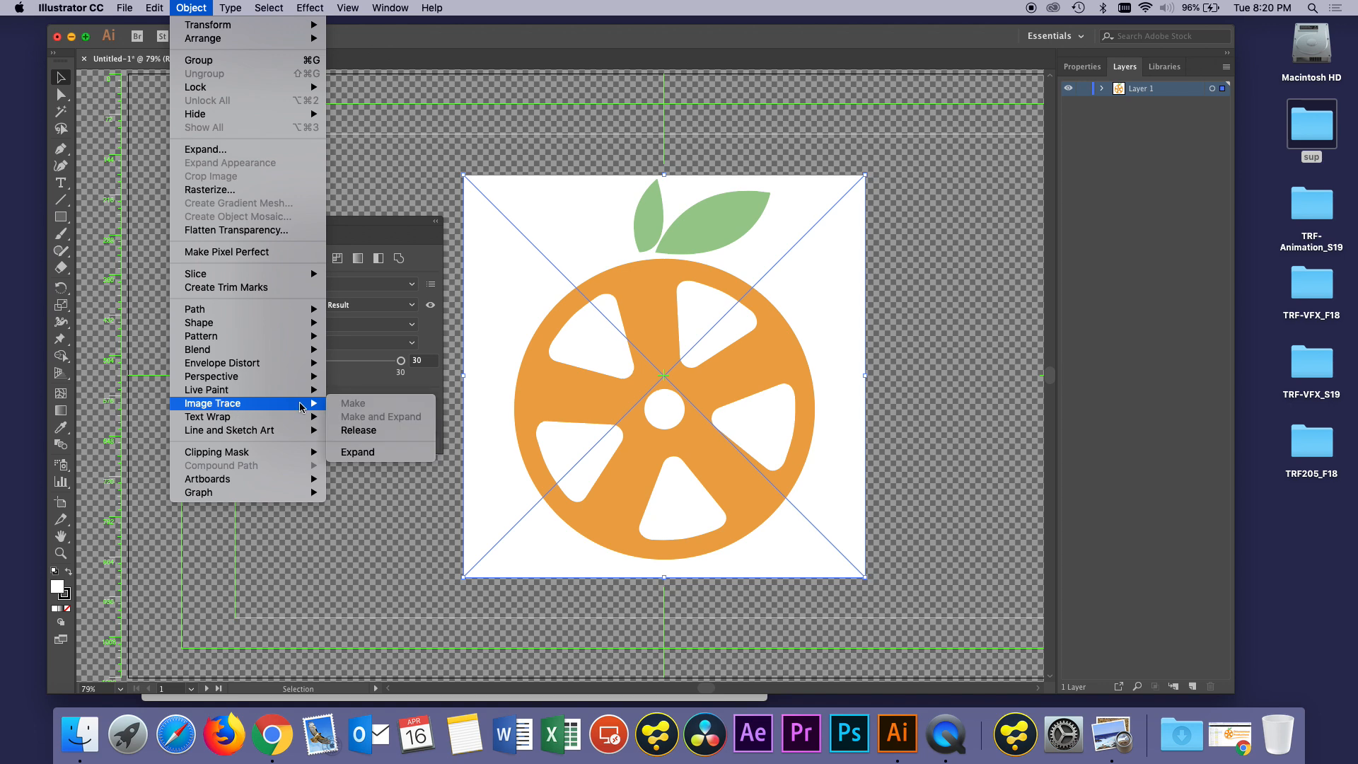
click(364, 459)
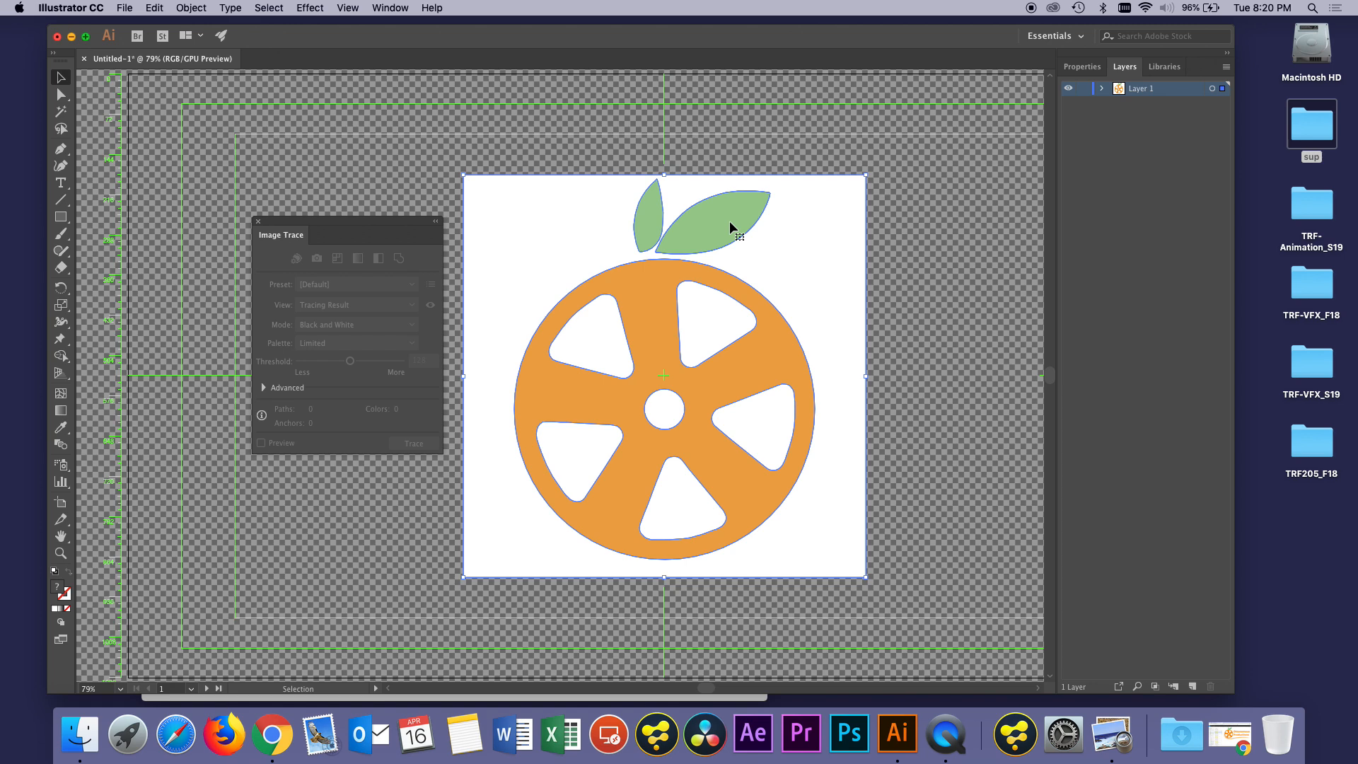
Step: Delete the white background shape behind the logo using the Direct Selection tool
click(62, 95)
click(919, 289)
click(528, 220)
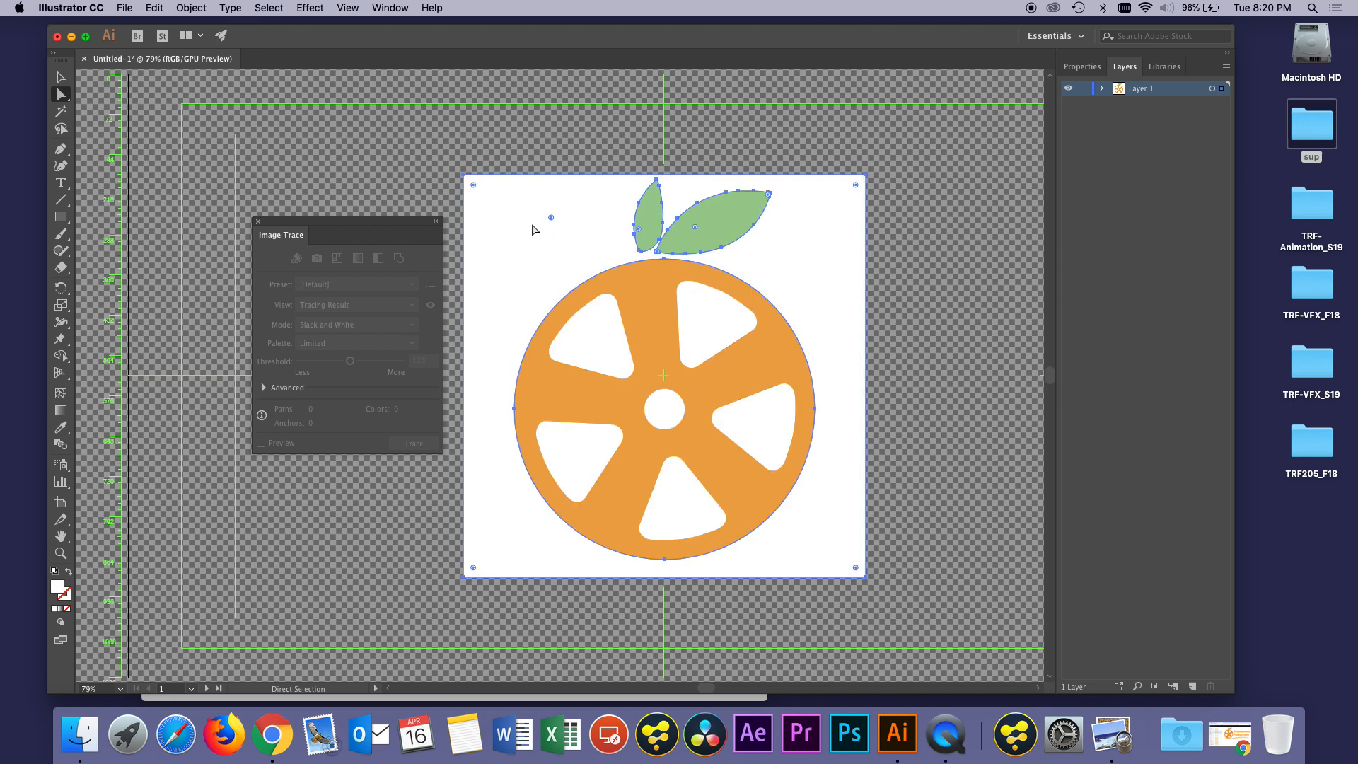
key(Delete)
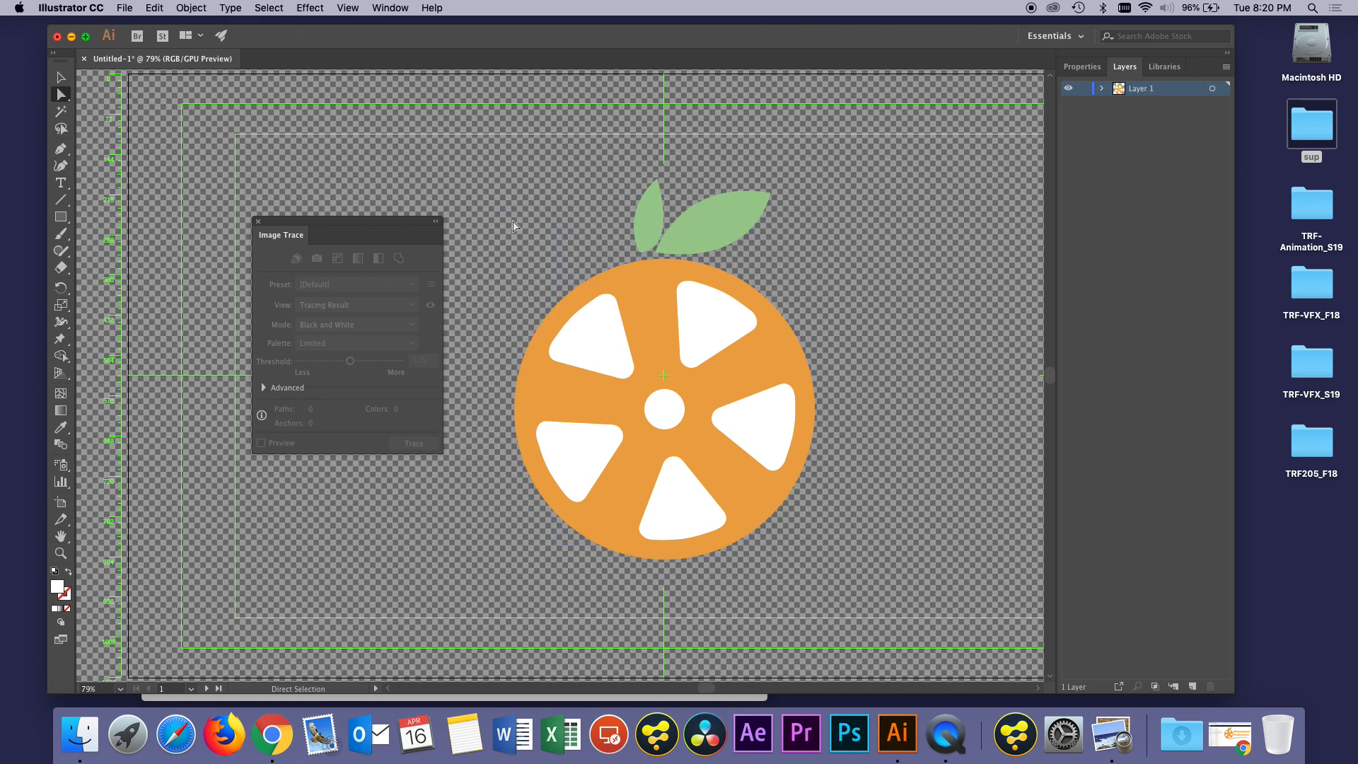
Step: Delete the five white wedge shapes and the white center circle inside the orange wheel
click(585, 327)
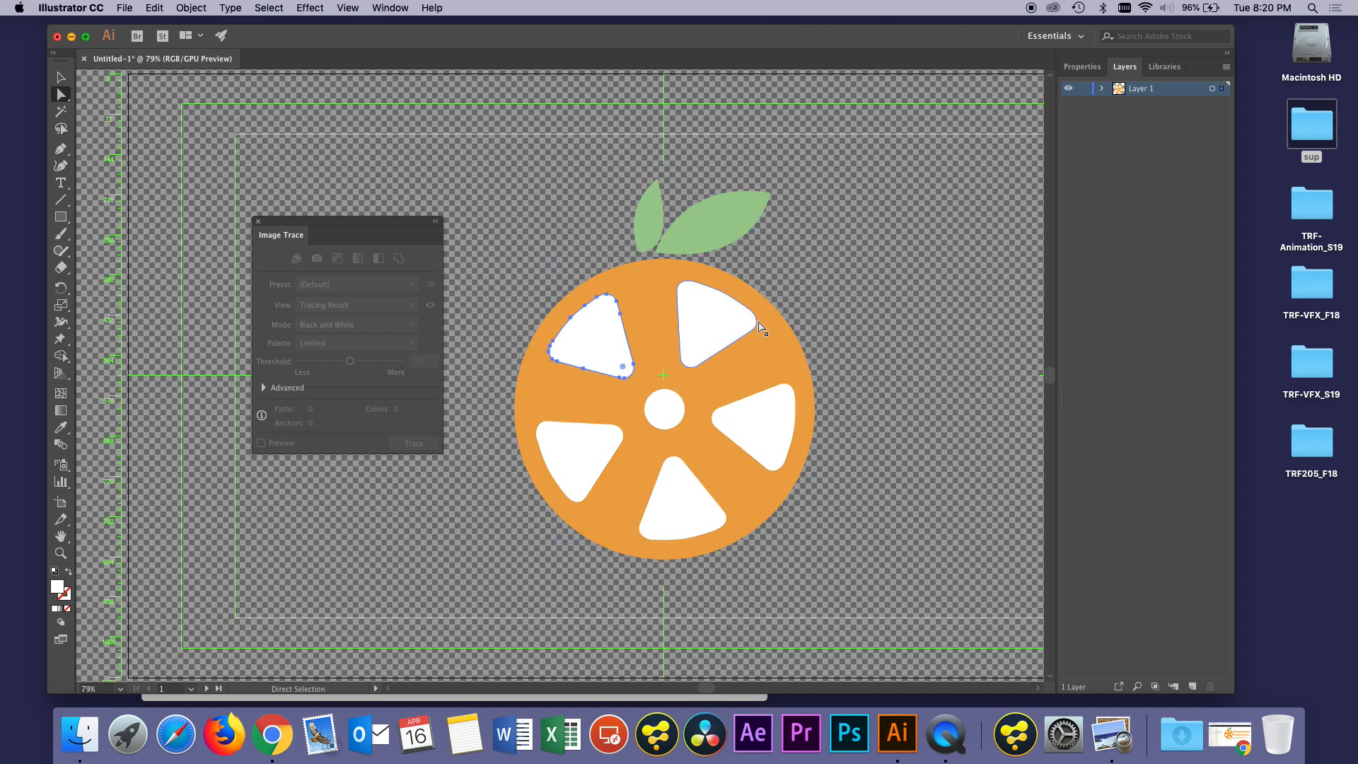
key(Delete)
click(734, 330)
key(Delete)
click(760, 421)
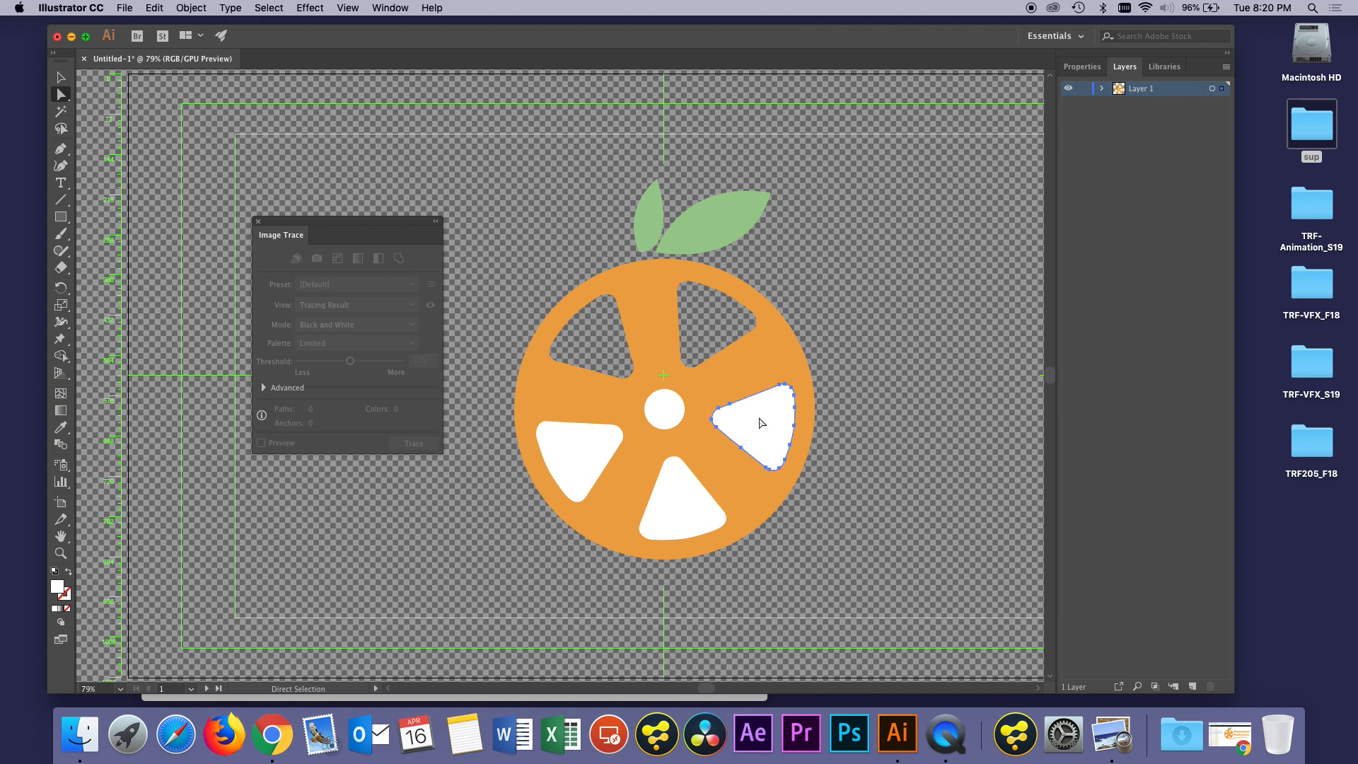
key(Delete)
click(698, 499)
key(Delete)
click(584, 460)
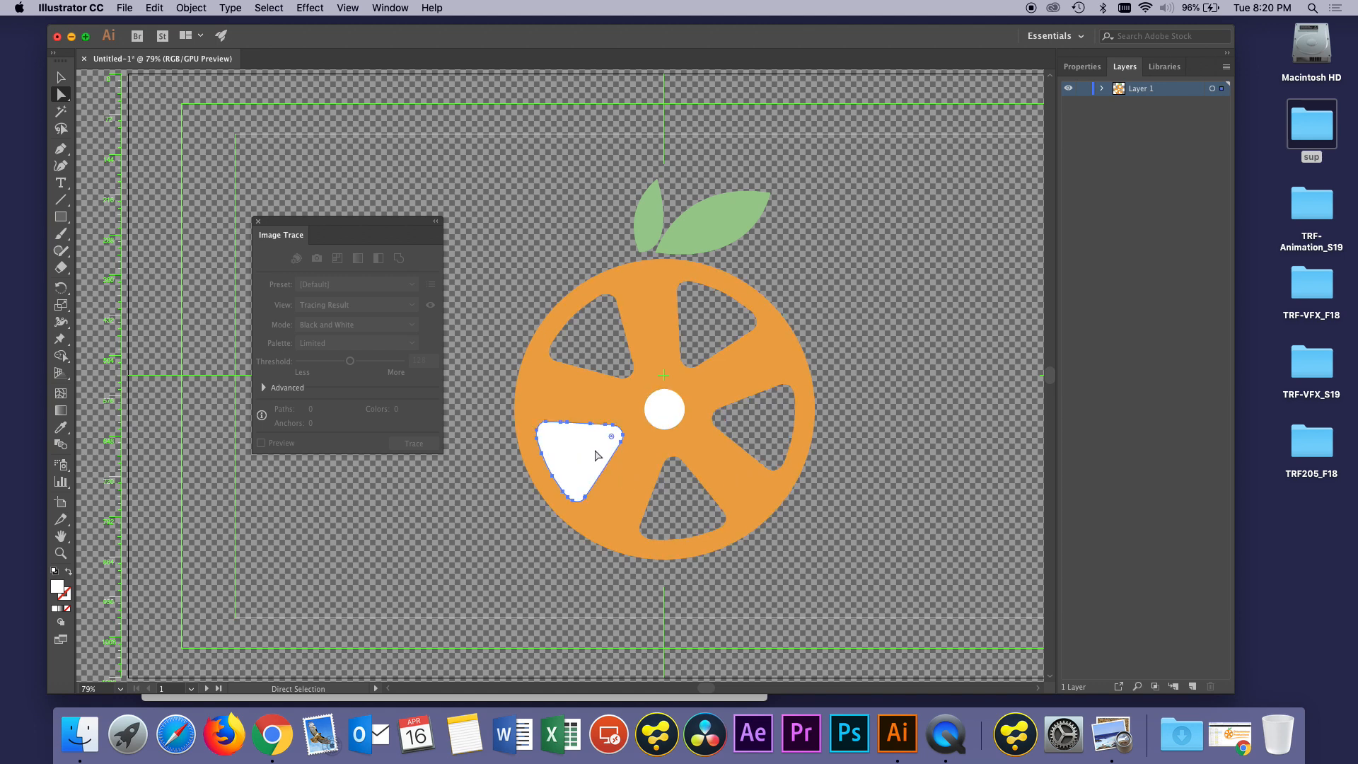
key(Delete)
click(672, 411)
key(Delete)
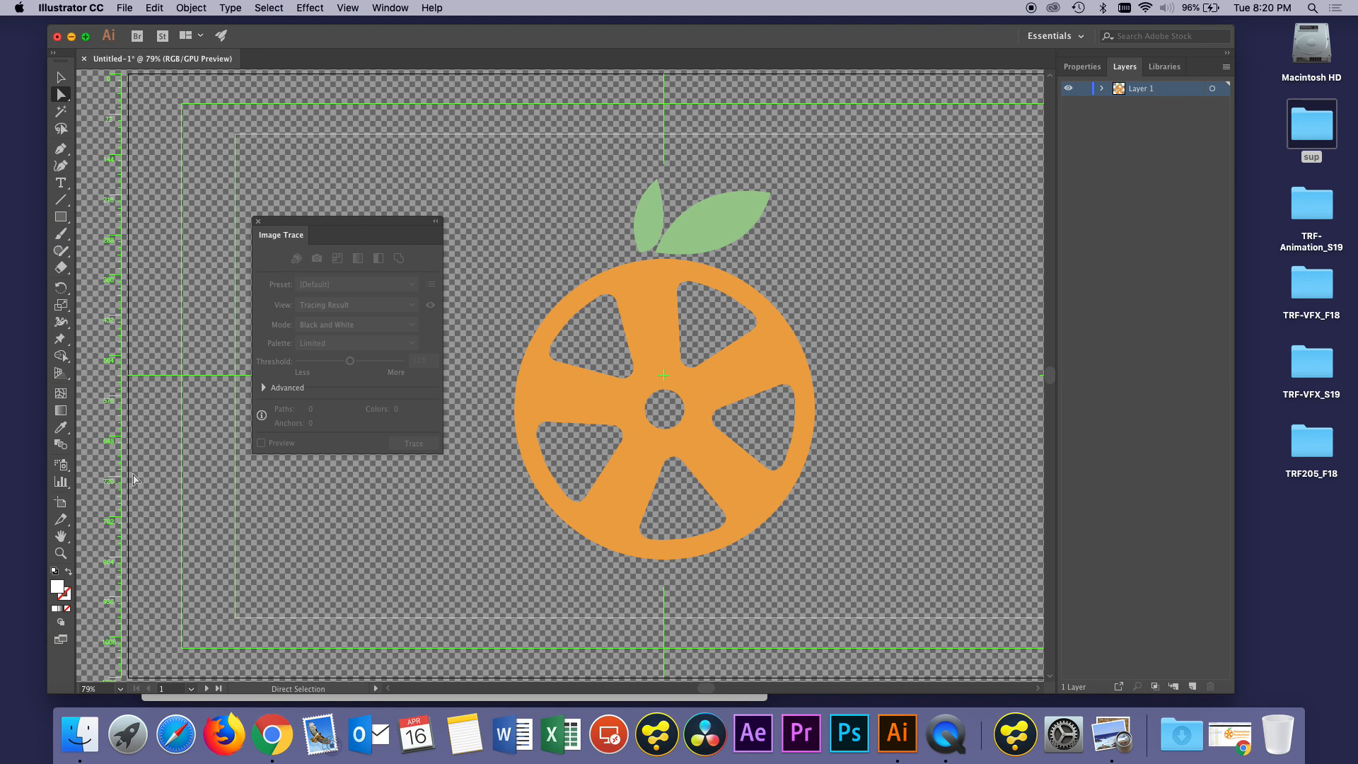
Step: Examine the leaf edges up close for vector sharpness, and return to a view of the whole logo
click(61, 553)
click(589, 305)
click(587, 305)
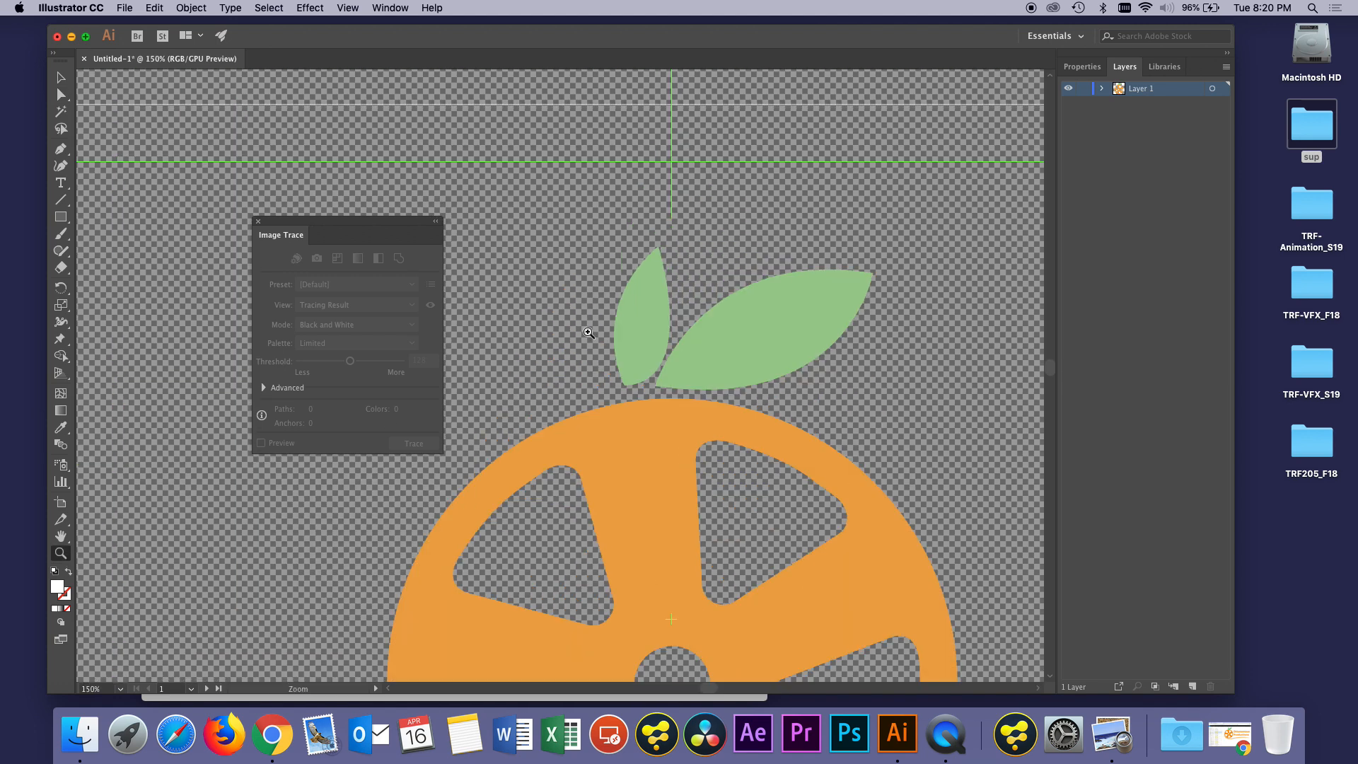
click(638, 381)
click(640, 380)
click(623, 353)
click(618, 339)
click(624, 344)
click(715, 467)
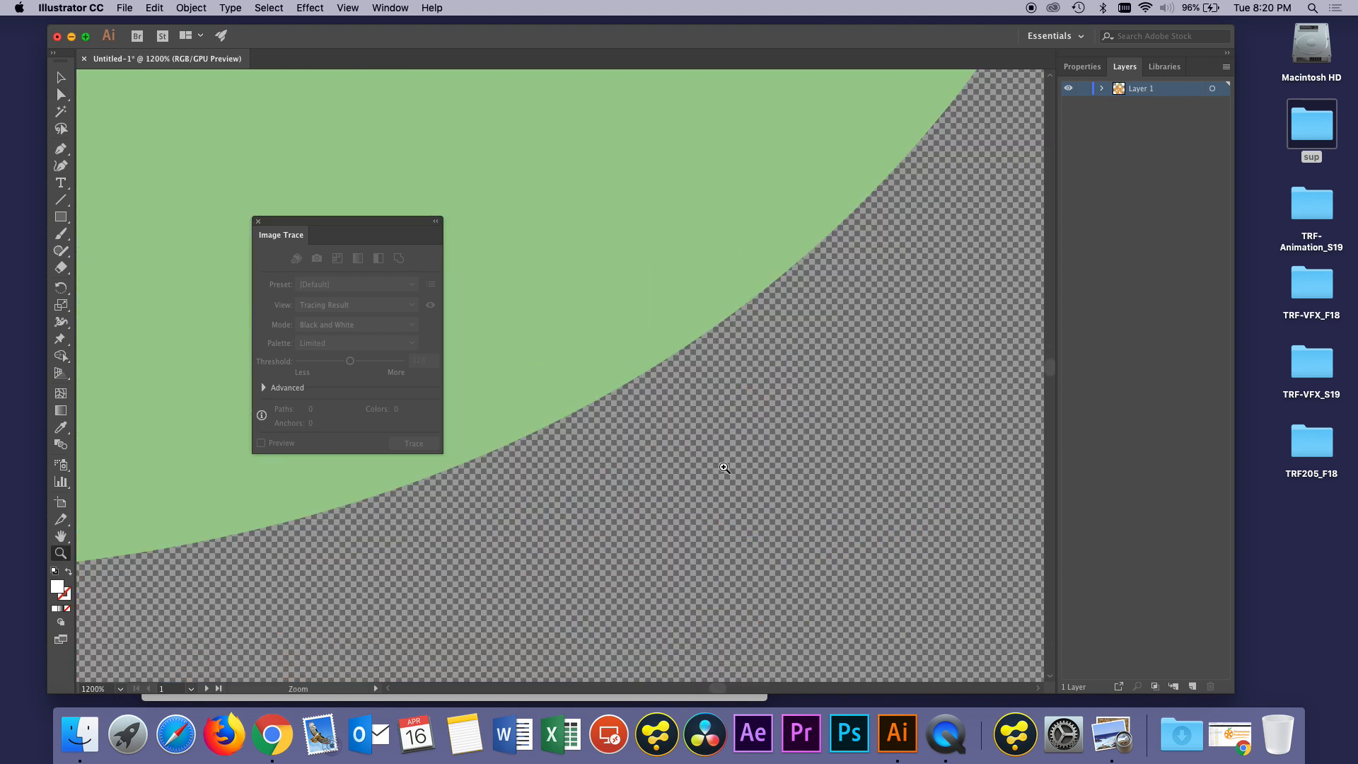
click(712, 409)
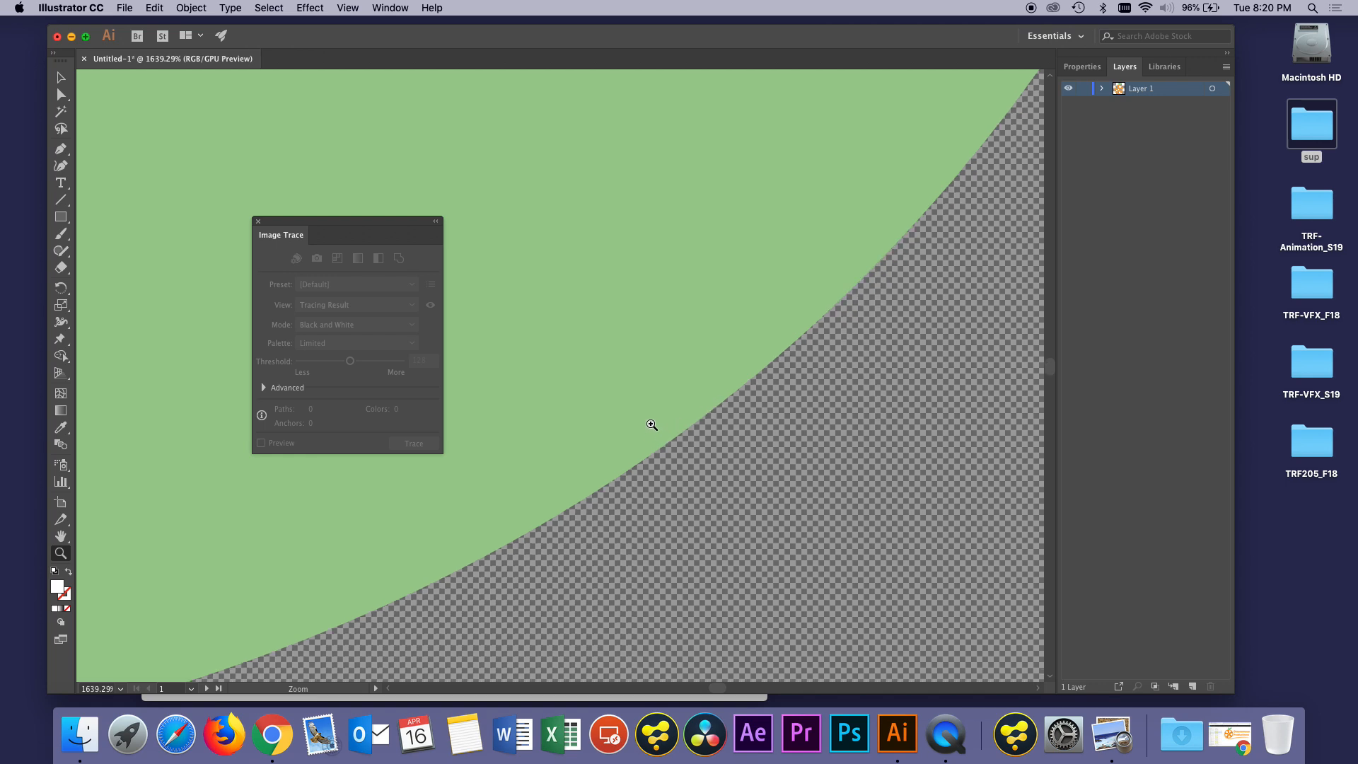
drag(648, 424, 504, 481)
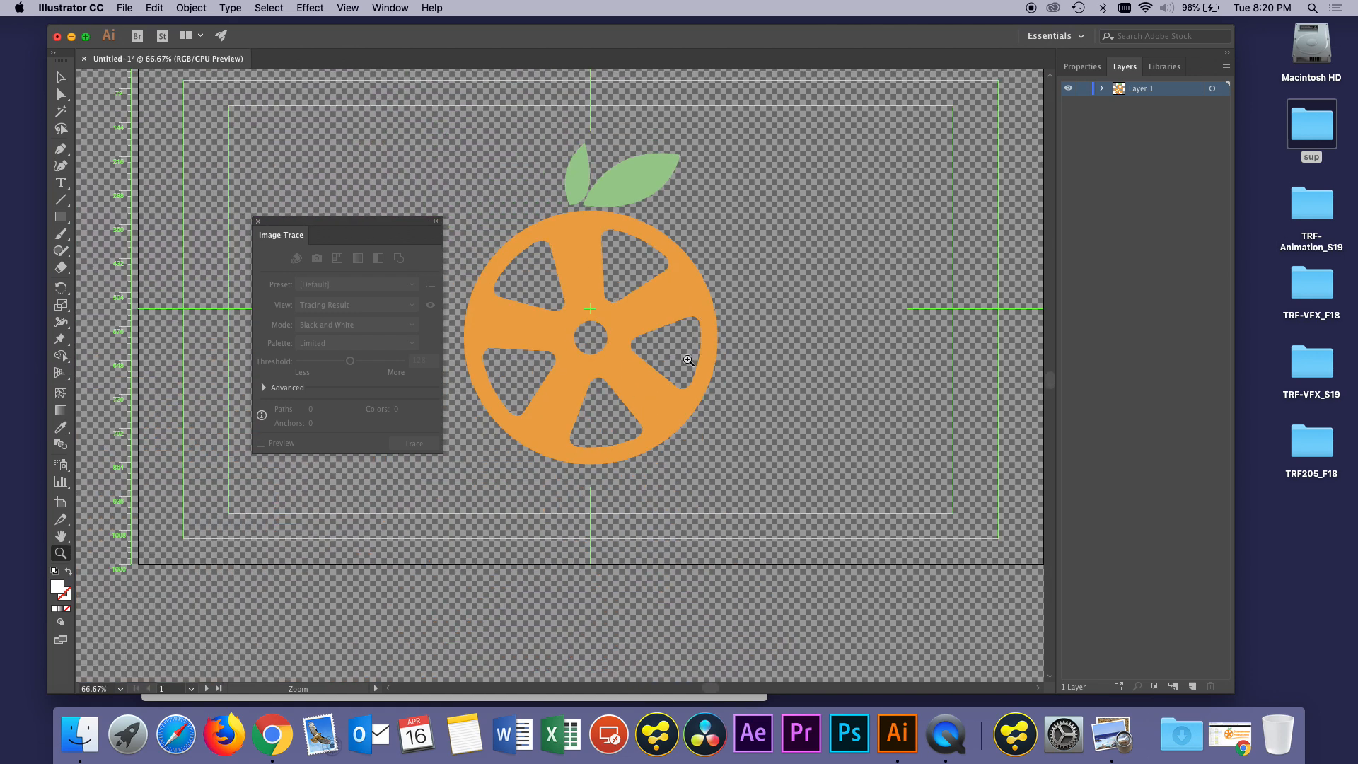
Step: Add two new layers above Layer 1
click(61, 95)
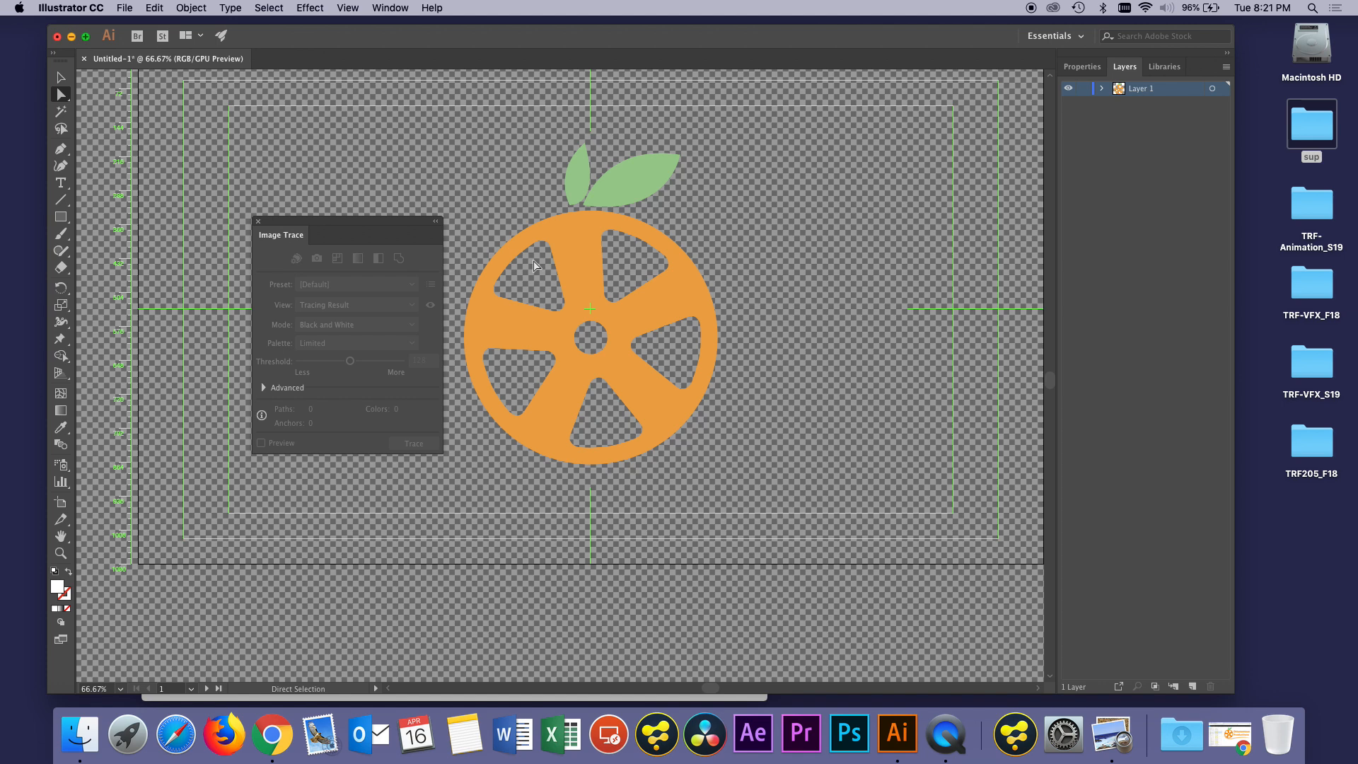
click(1195, 145)
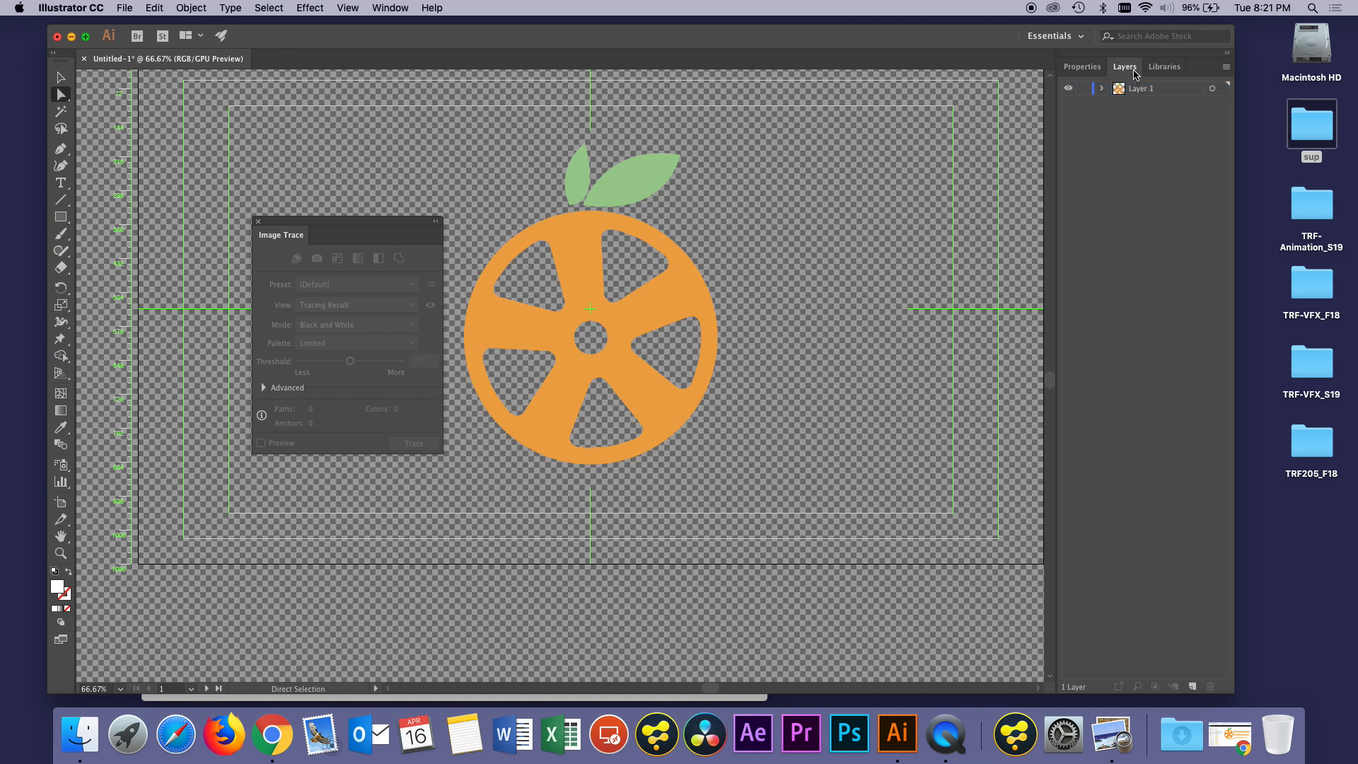
click(1192, 687)
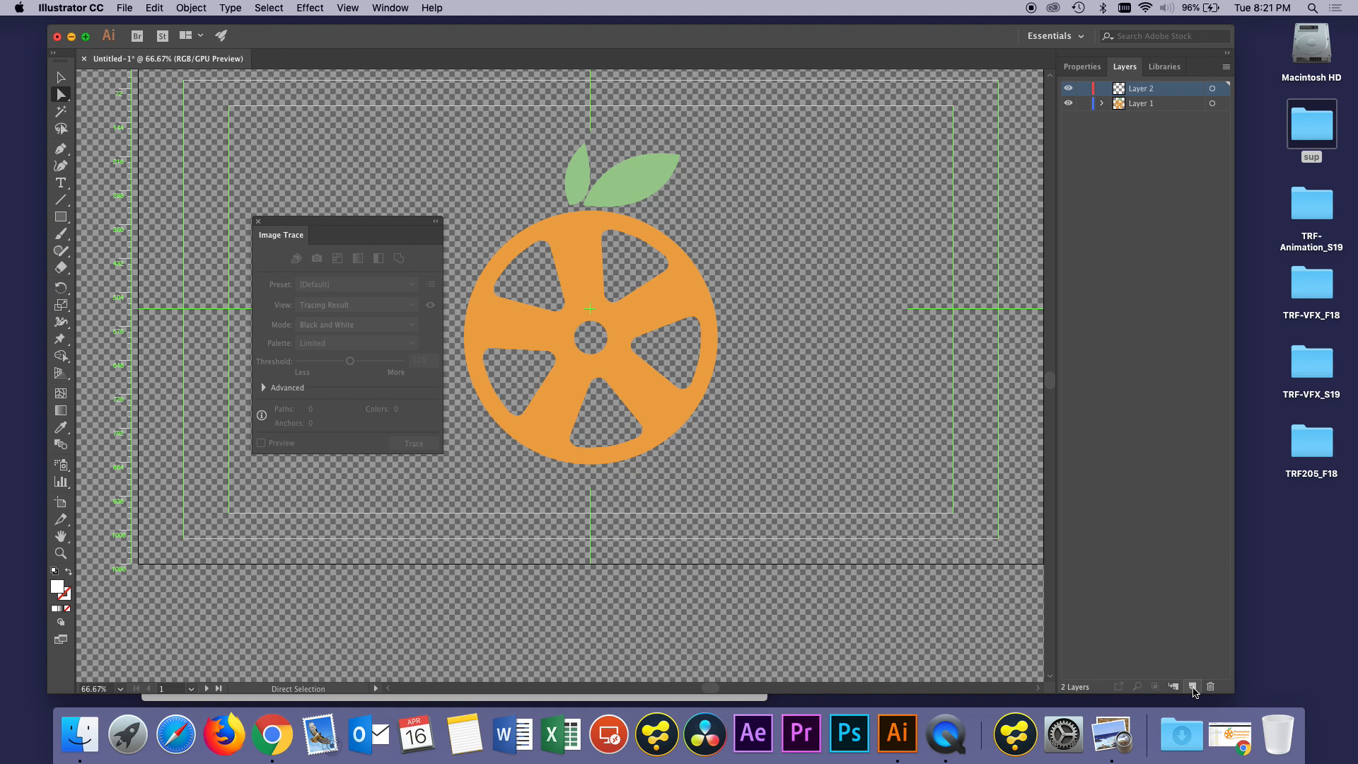
click(1193, 687)
click(1138, 145)
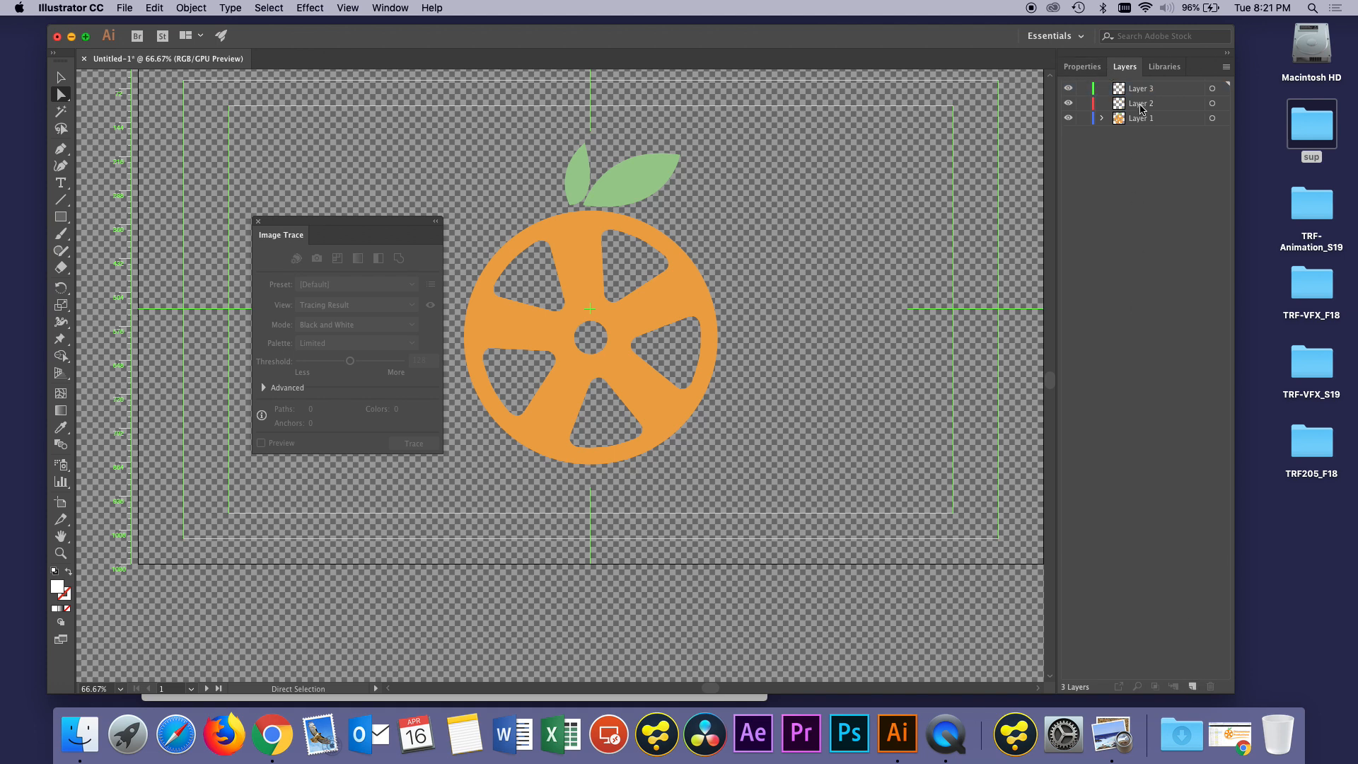
Step: Rename Layer 2 as Leaf Left
click(1141, 106)
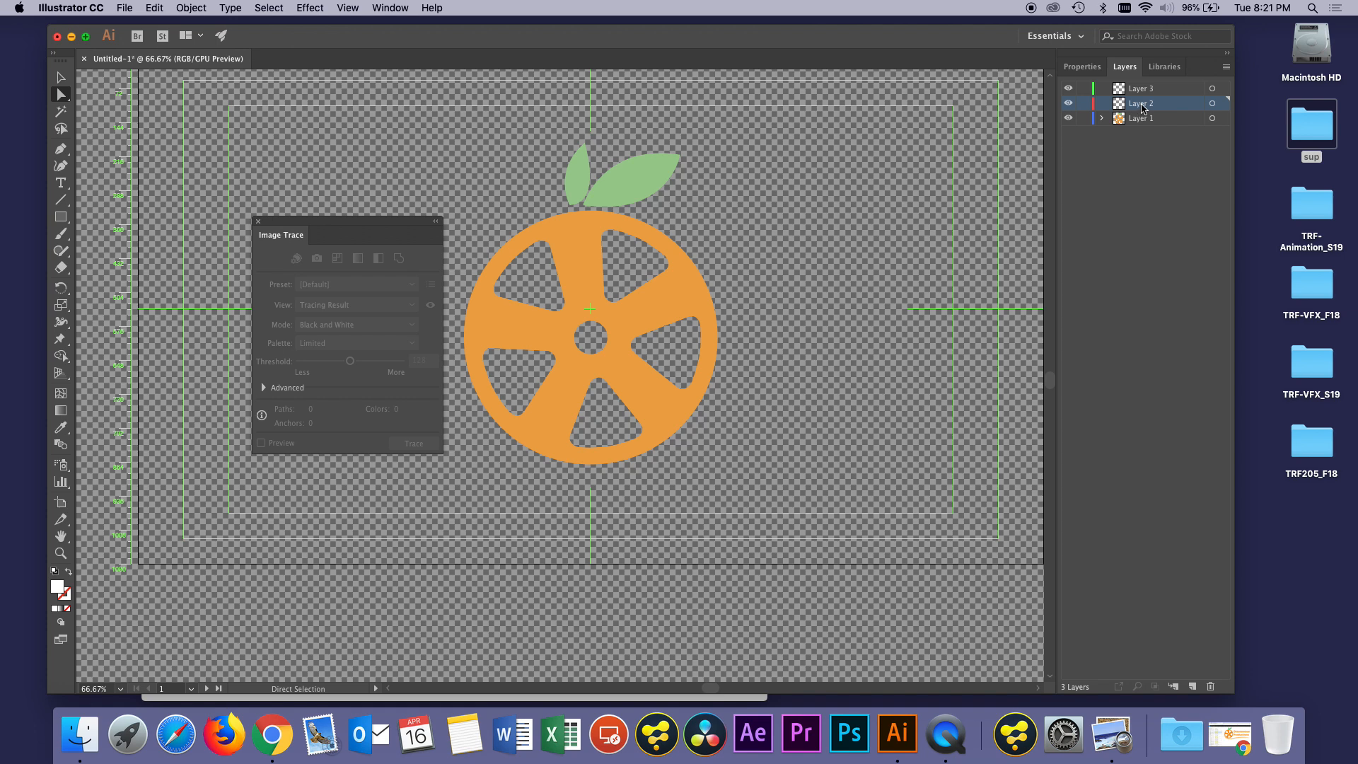
double_click(1145, 106)
text(Leaf Left)
key(Return)
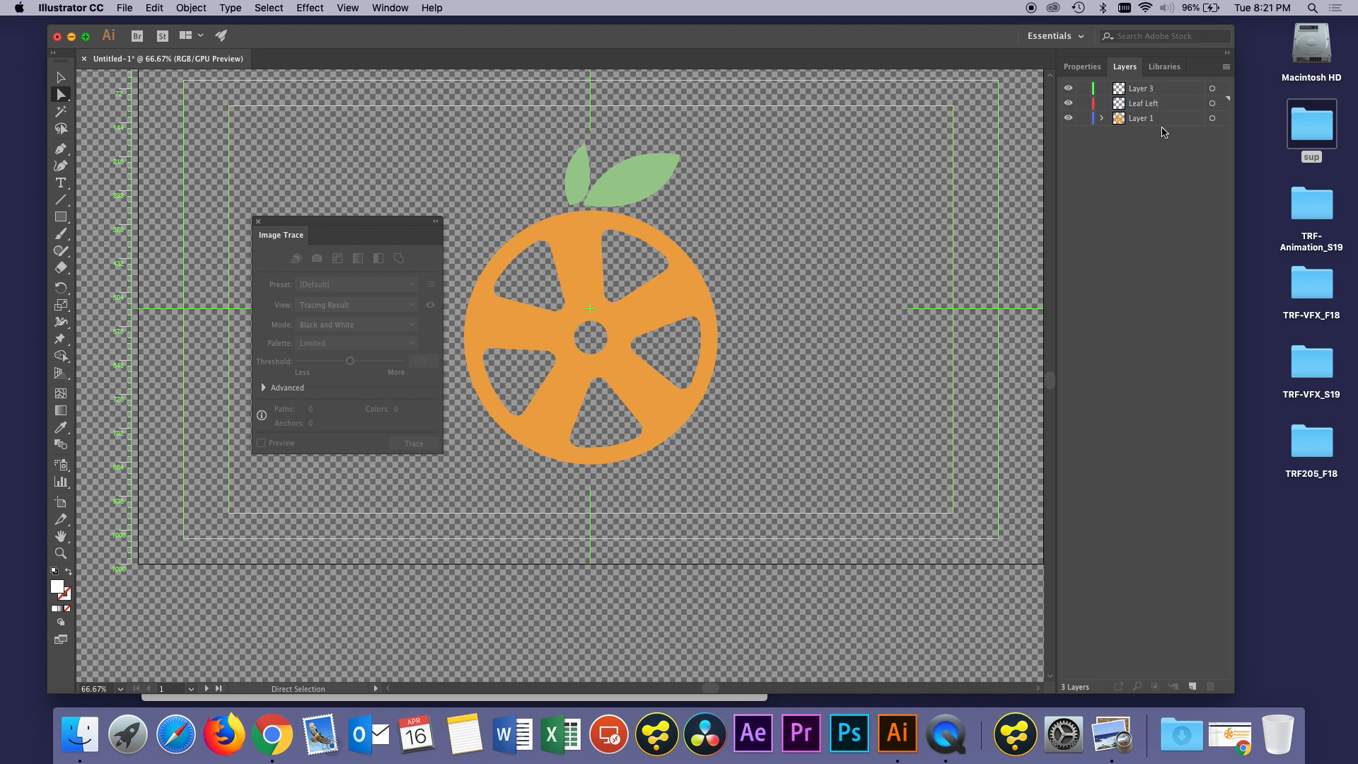
Step: Rename Layer 3 as Leaf Right
click(1150, 92)
double_click(1151, 92)
text(L)
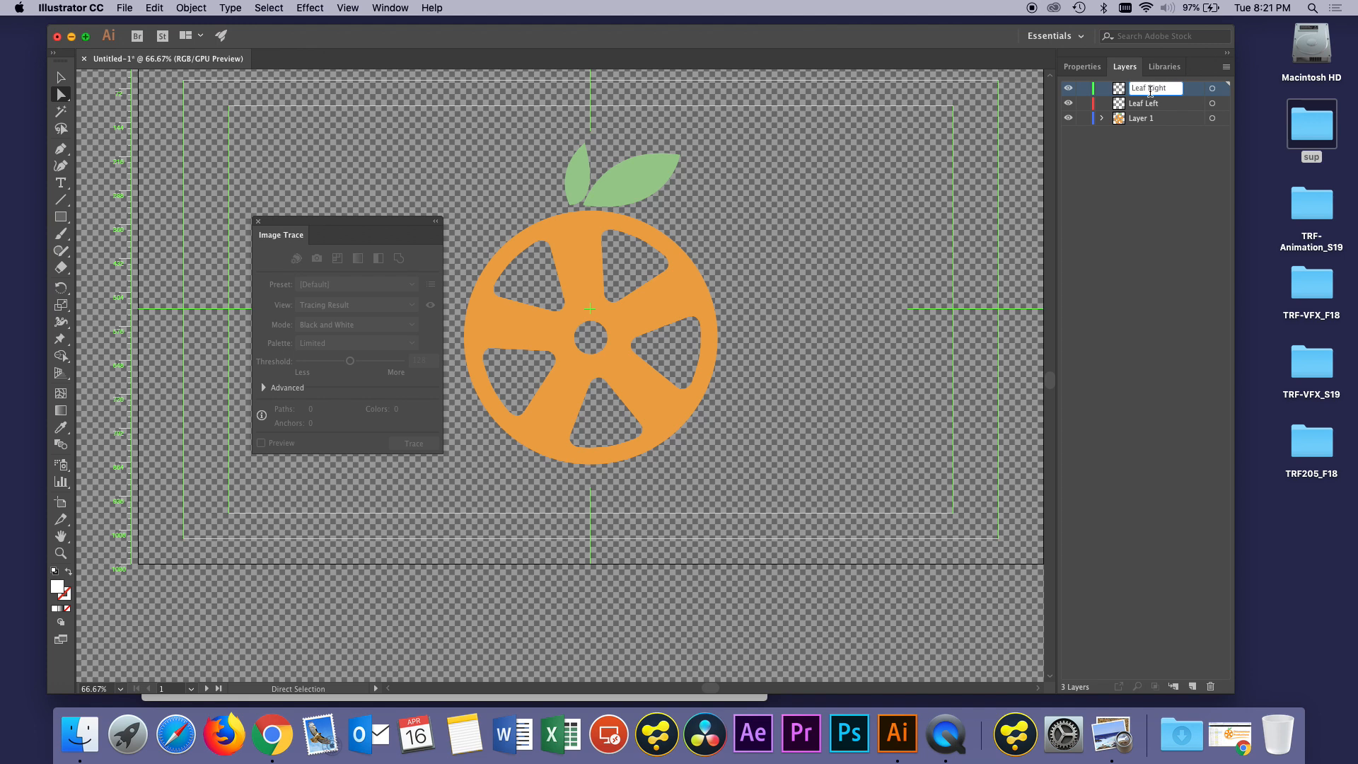
text(eaf Right)
key(Return)
Step: Rename Layer 1 as Orange Wheel
click(1145, 119)
double_click(1146, 119)
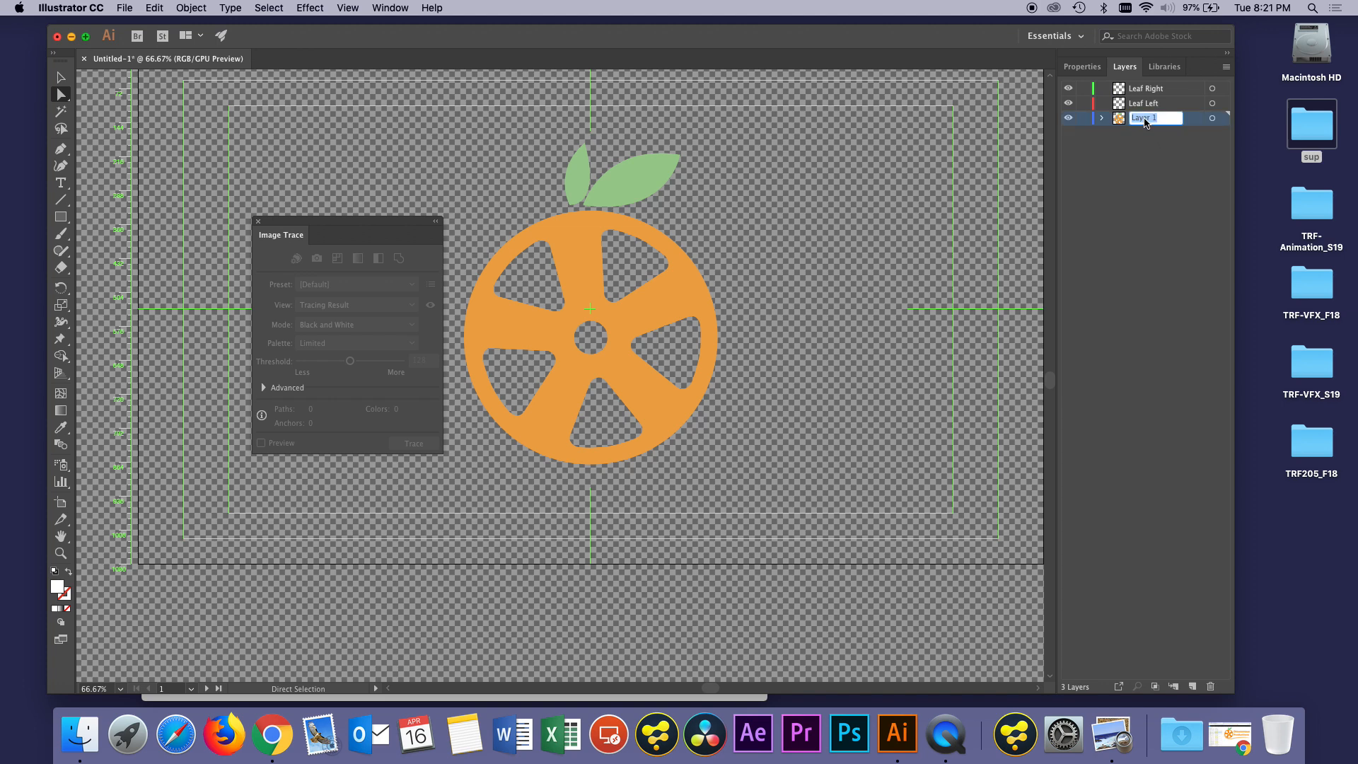
text(Orange Wheel)
key(Return)
Step: Reveal the contents of the Orange Wheel layer, ungroup all the logo artwork, and deselect it
click(1102, 119)
click(1117, 133)
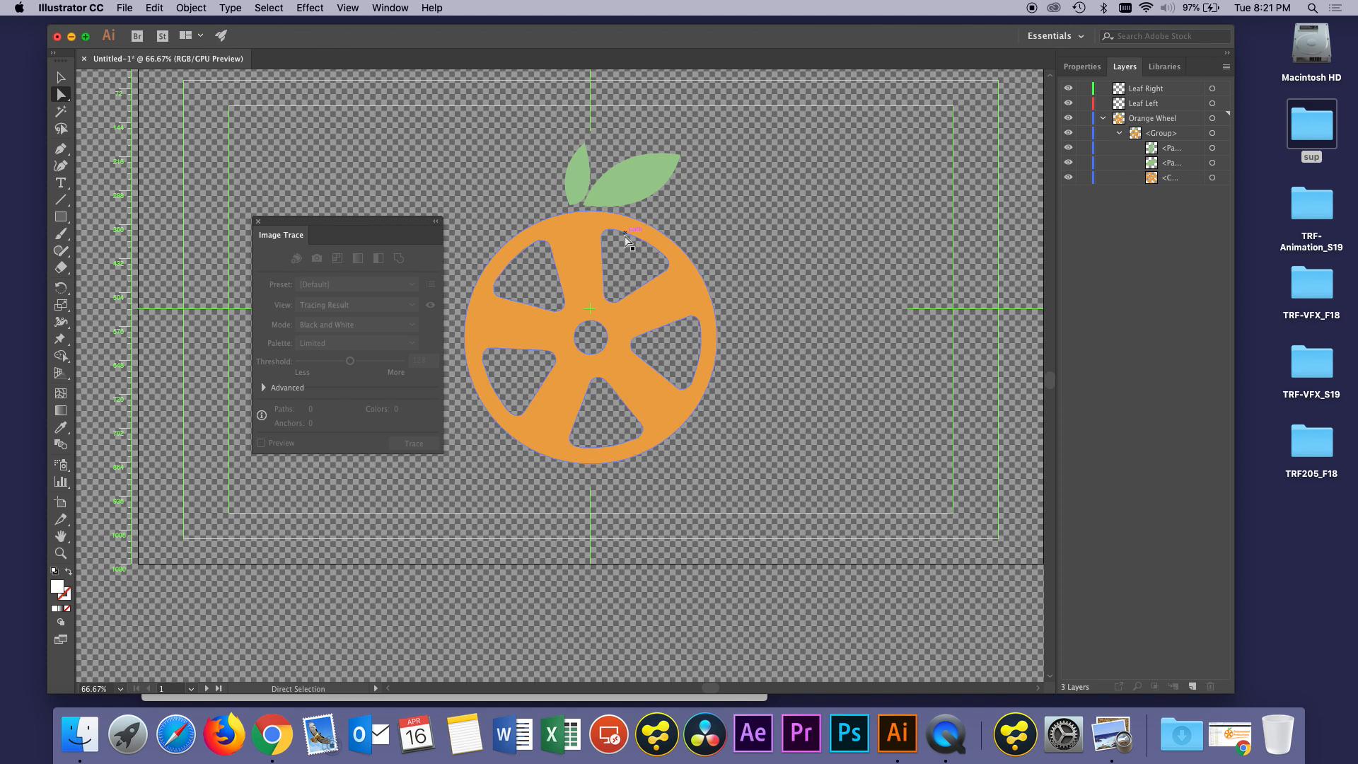
click(1169, 136)
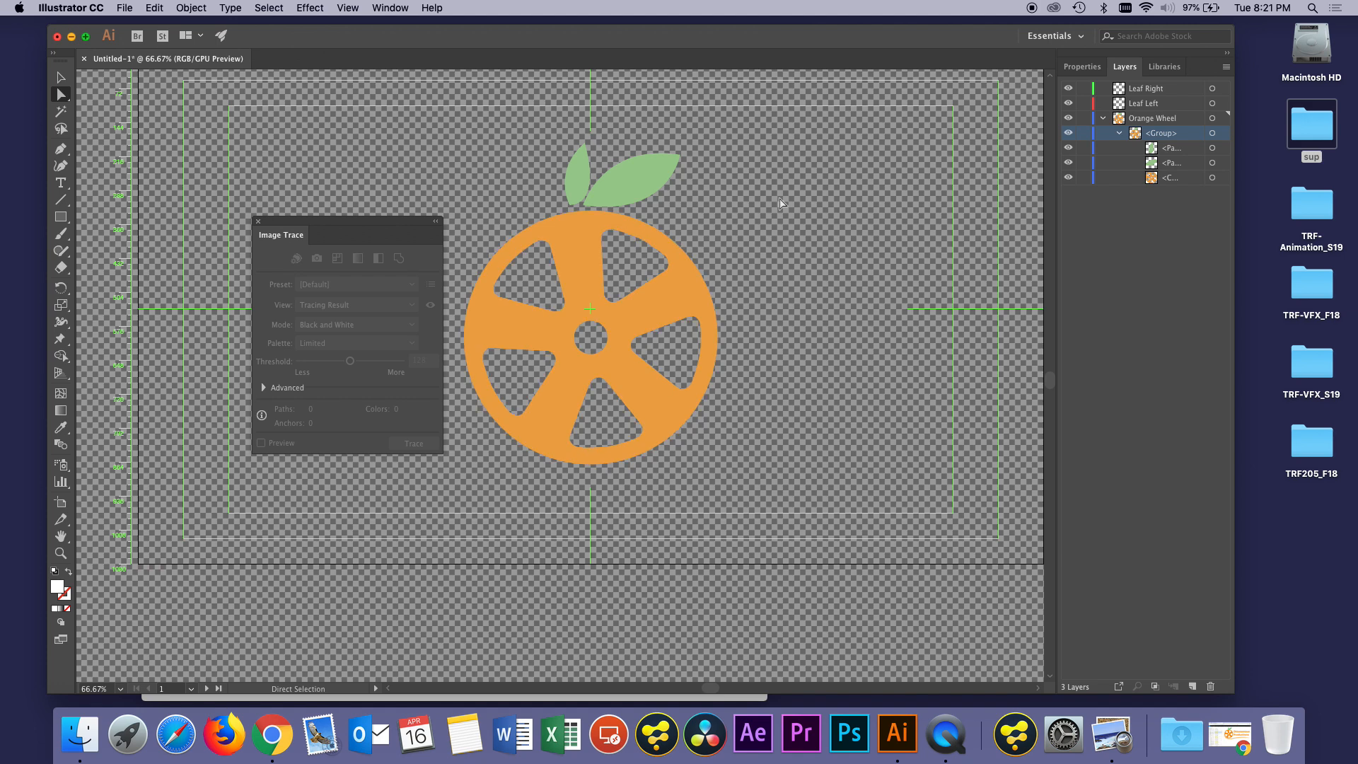
key(super+a)
right_click(654, 192)
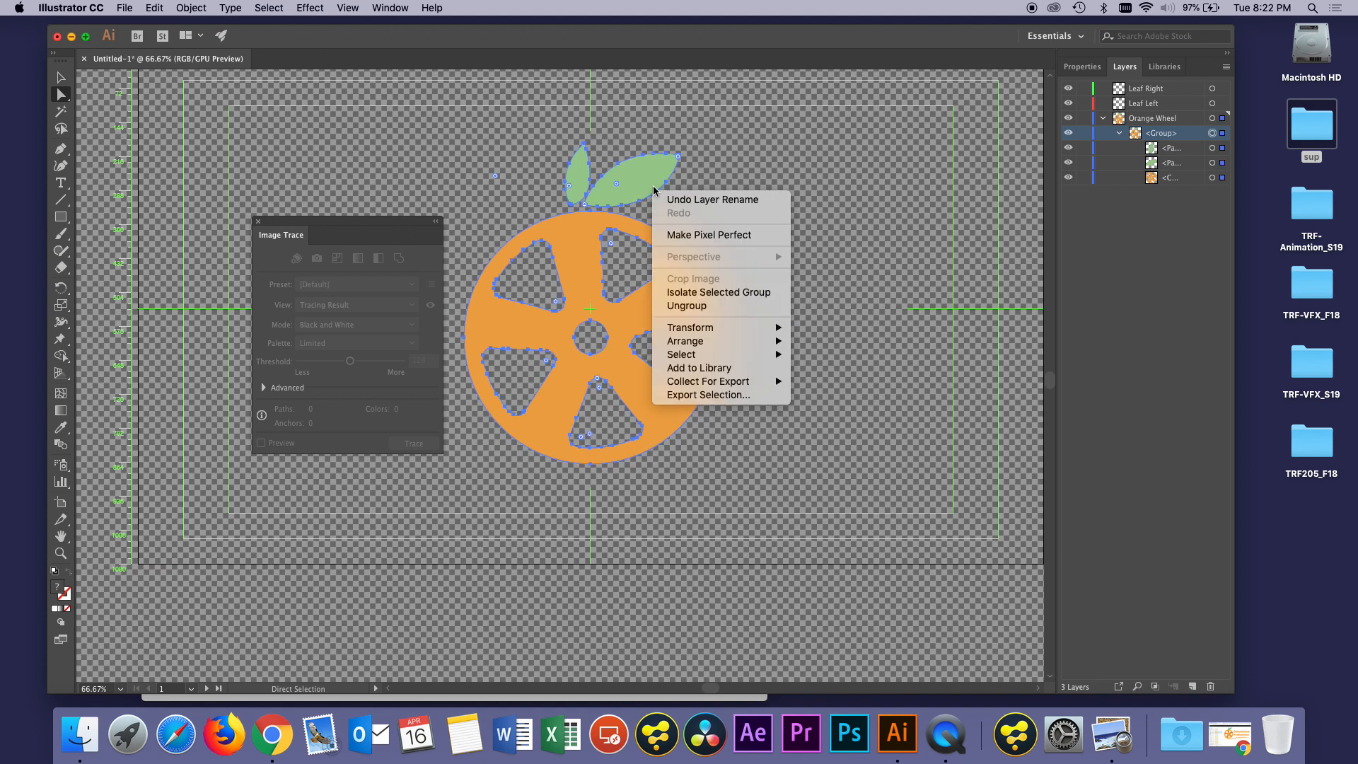
click(684, 308)
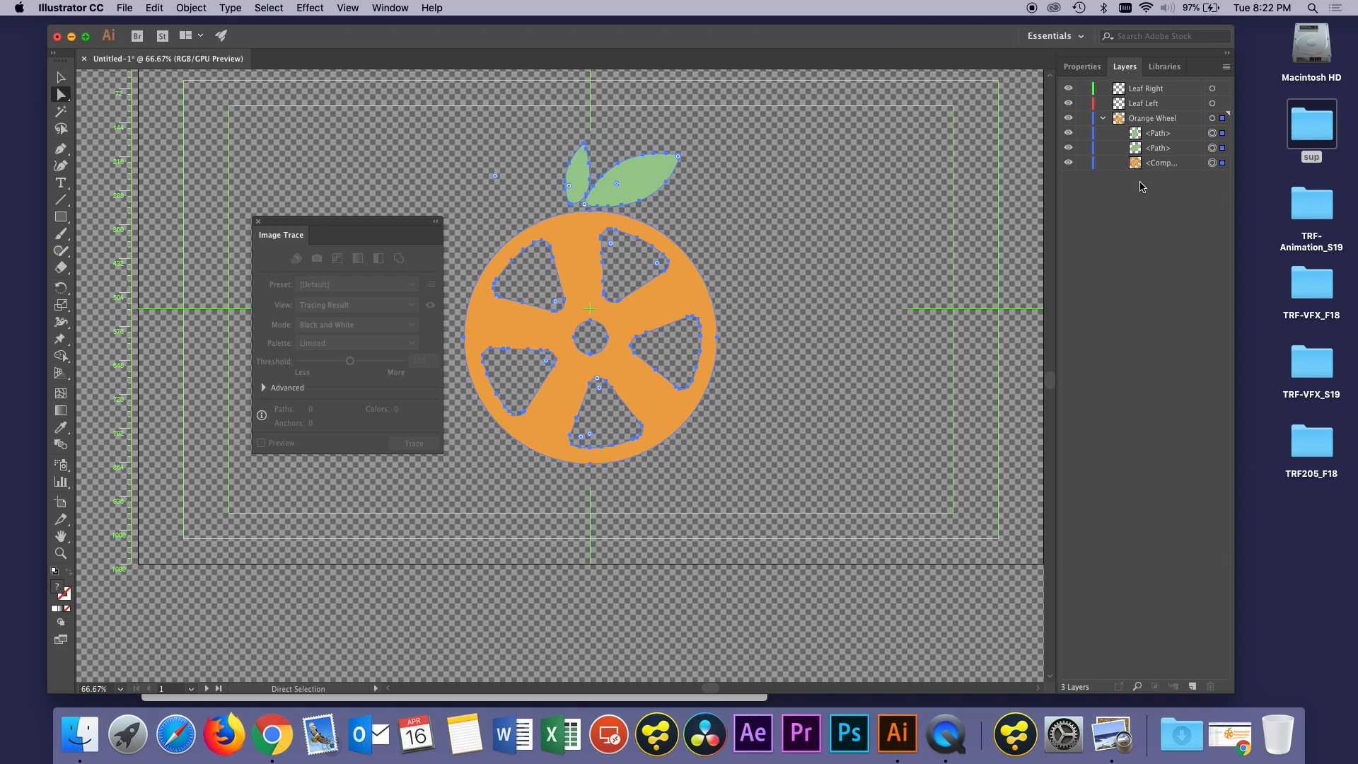
click(756, 217)
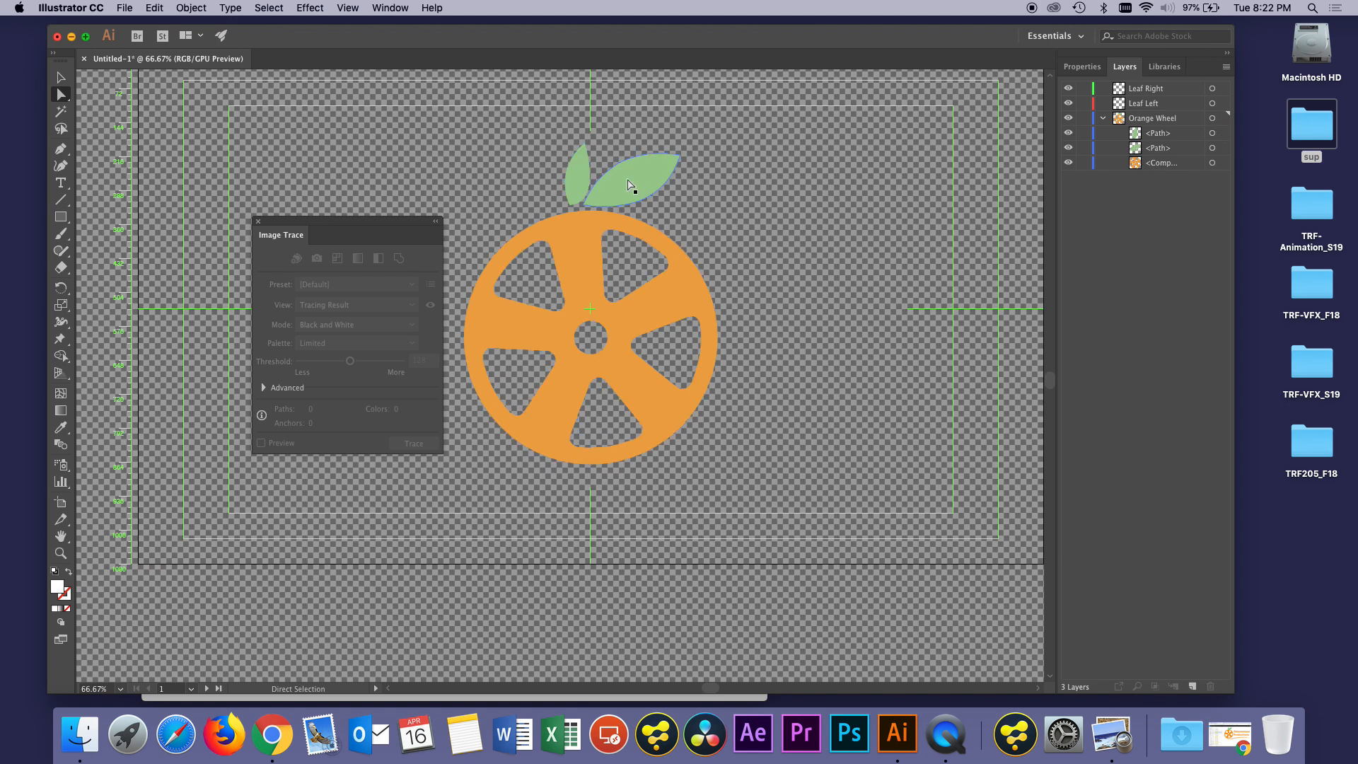
Step: Move the small left leaf's path into the Leaf Left layer and the large right leaf's path into the Leaf Right layer
click(578, 182)
click(1161, 135)
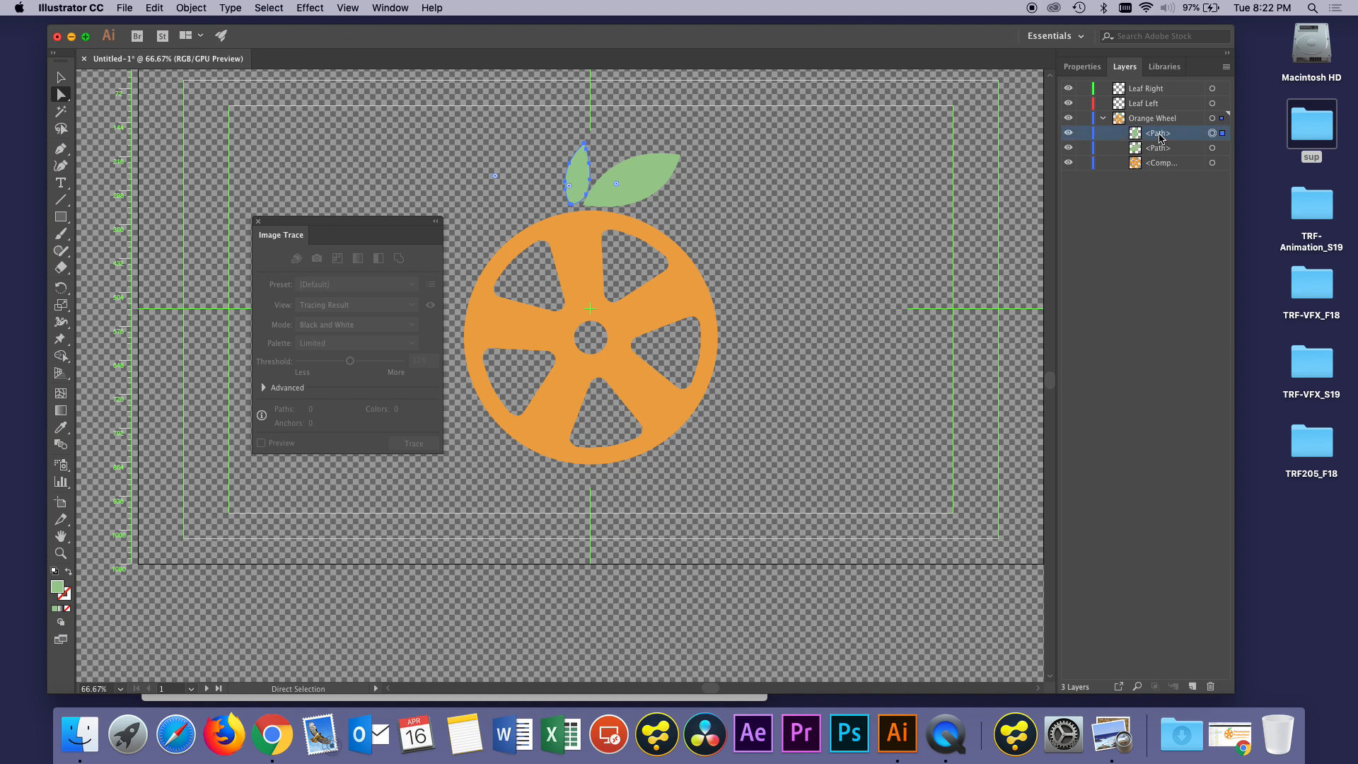
drag(1160, 136, 1153, 104)
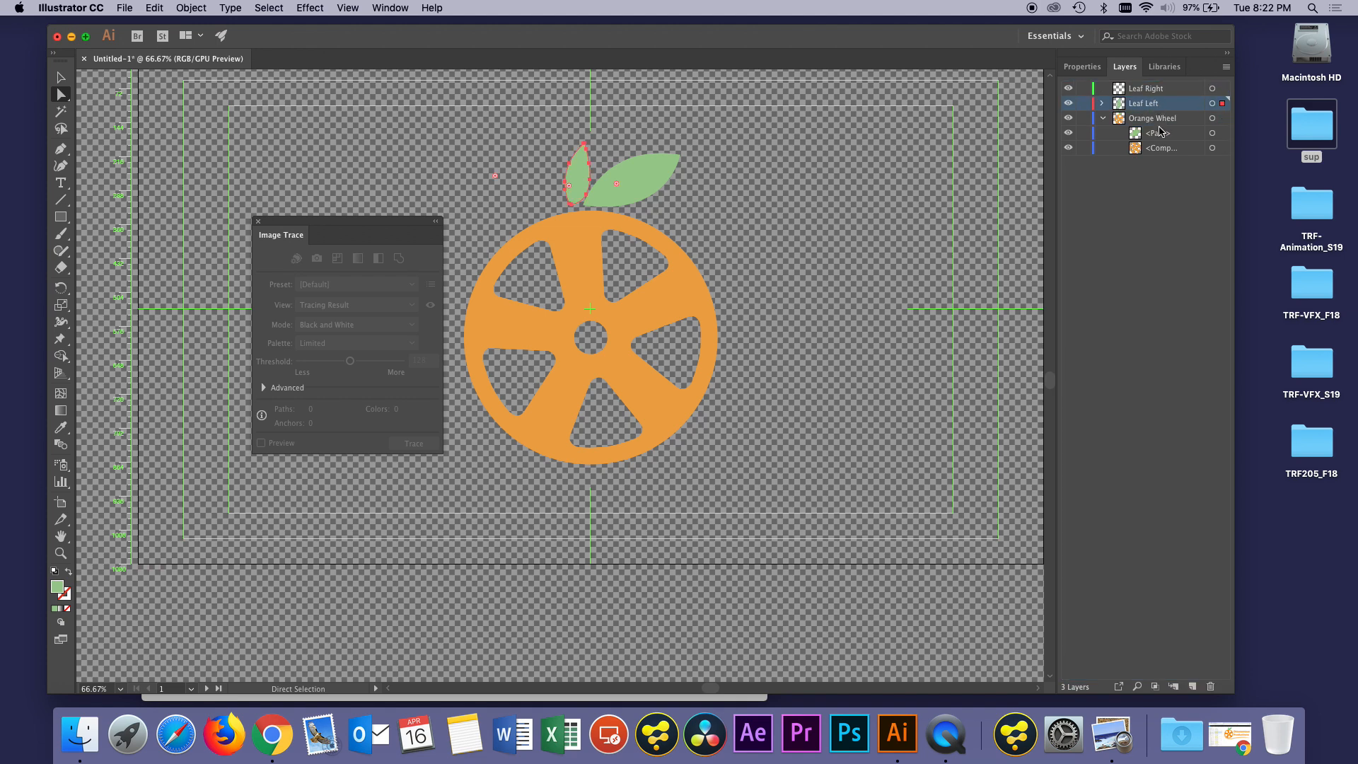
click(1157, 135)
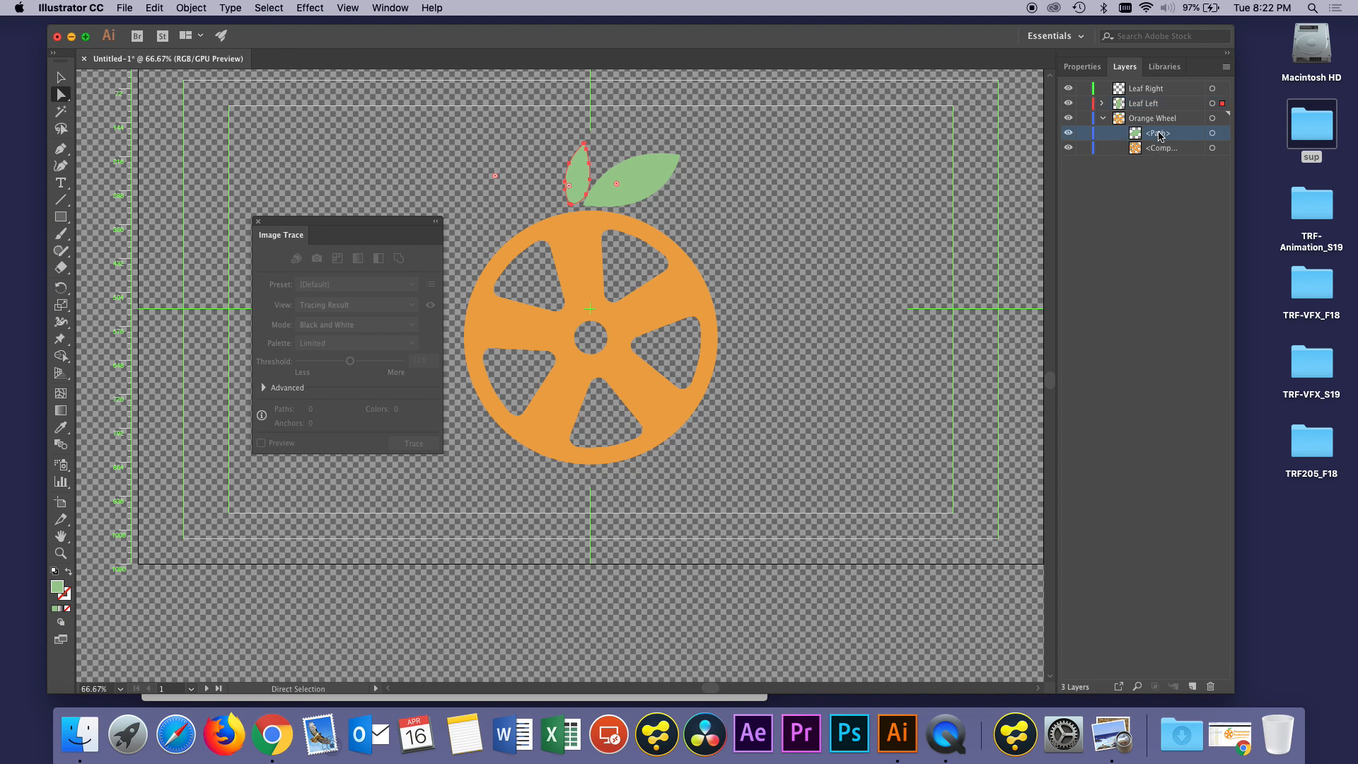
drag(1159, 137, 1158, 89)
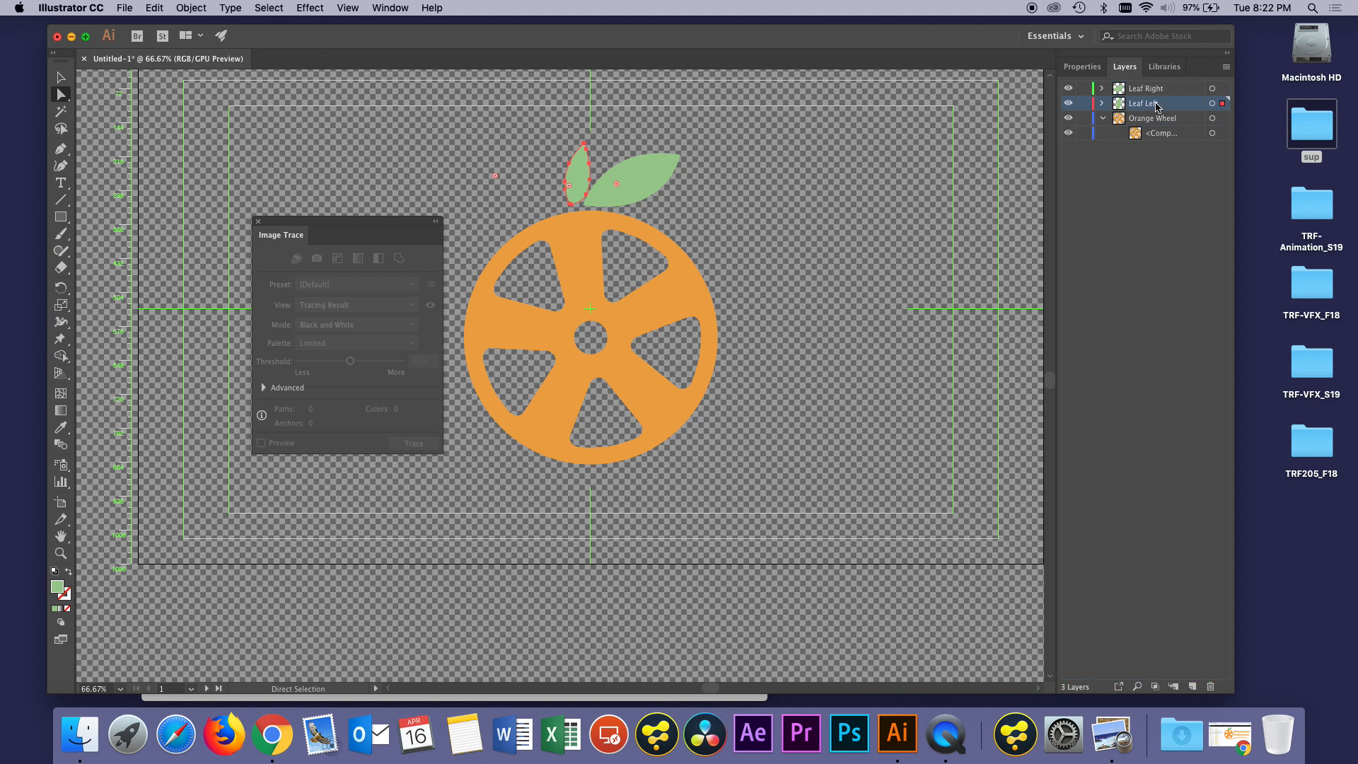
Step: Reveal the contents of both leaf layers and toggle the Orange Wheel, Leaf Left and Leaf Right layers off and on to check each one
click(1101, 103)
click(1101, 88)
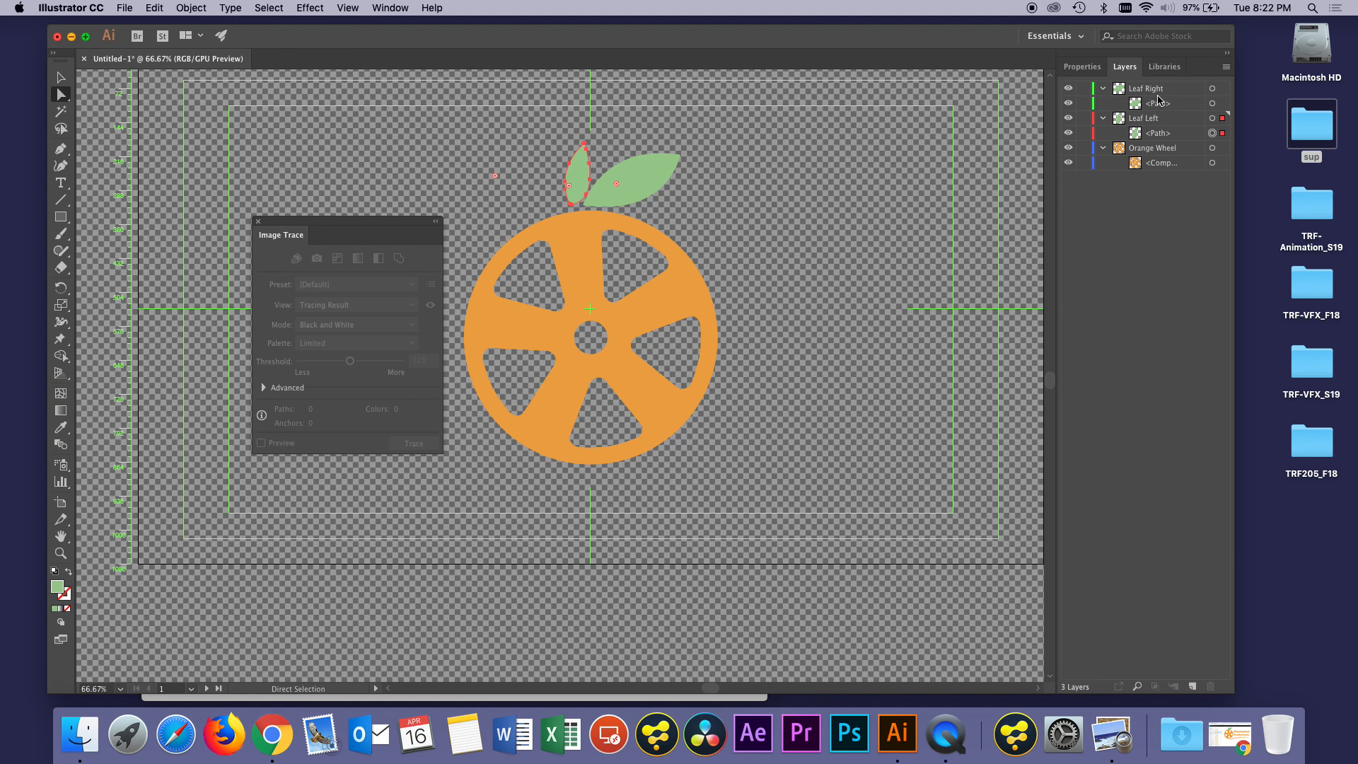
click(1068, 149)
click(1068, 149)
click(1069, 119)
click(1069, 119)
click(1068, 90)
click(1068, 90)
Step: Save the document to the Desktop as an Adobe Illustrator file named OP logo 1.ai, keeping the default Illustrator options
click(125, 8)
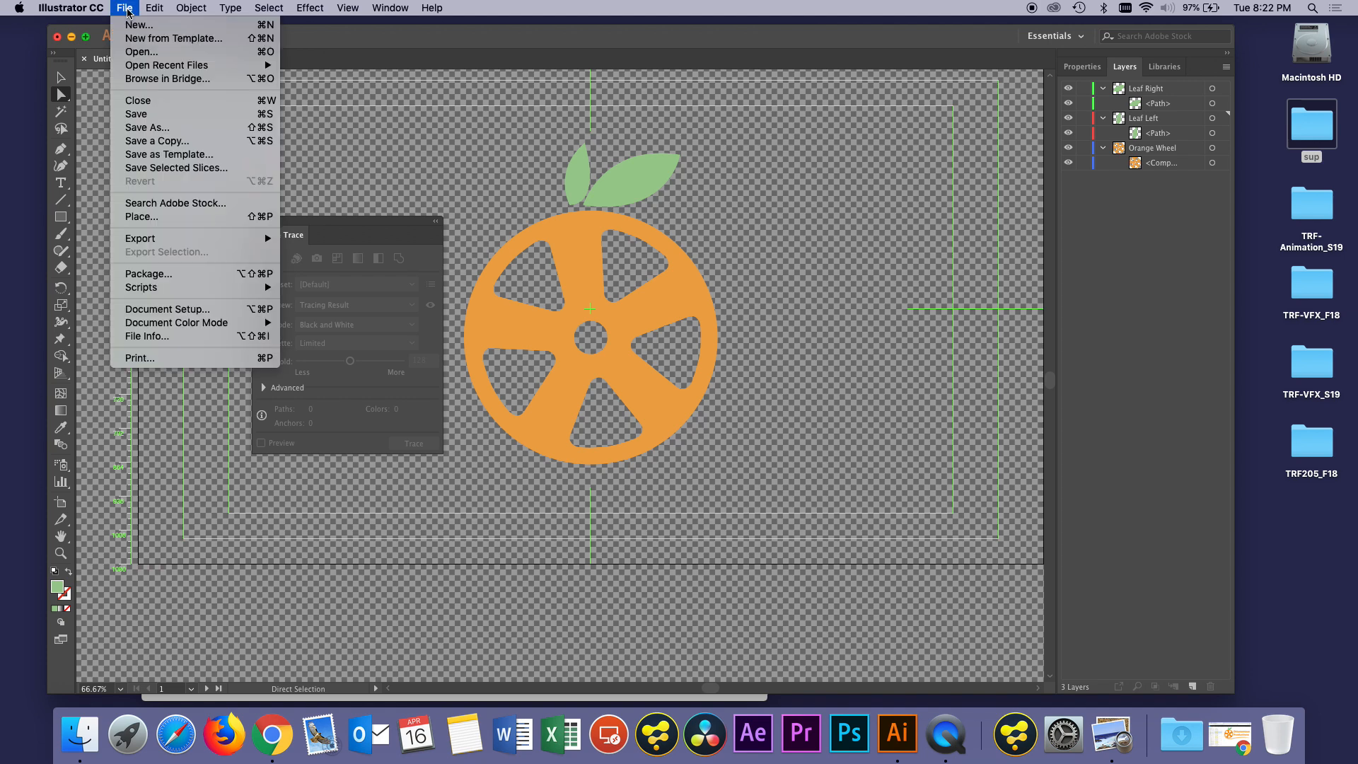
click(169, 129)
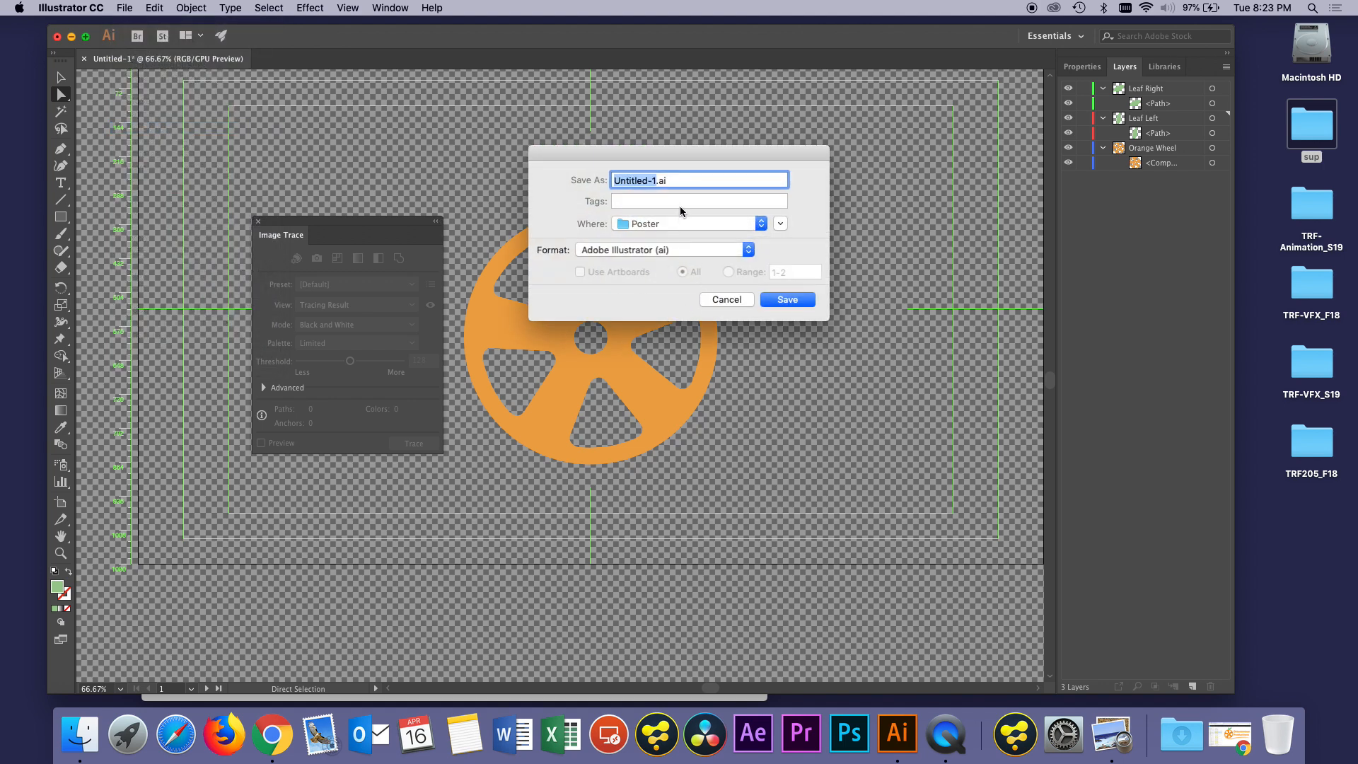
click(671, 181)
drag(656, 181, 606, 185)
text(OP logo 1)
click(780, 224)
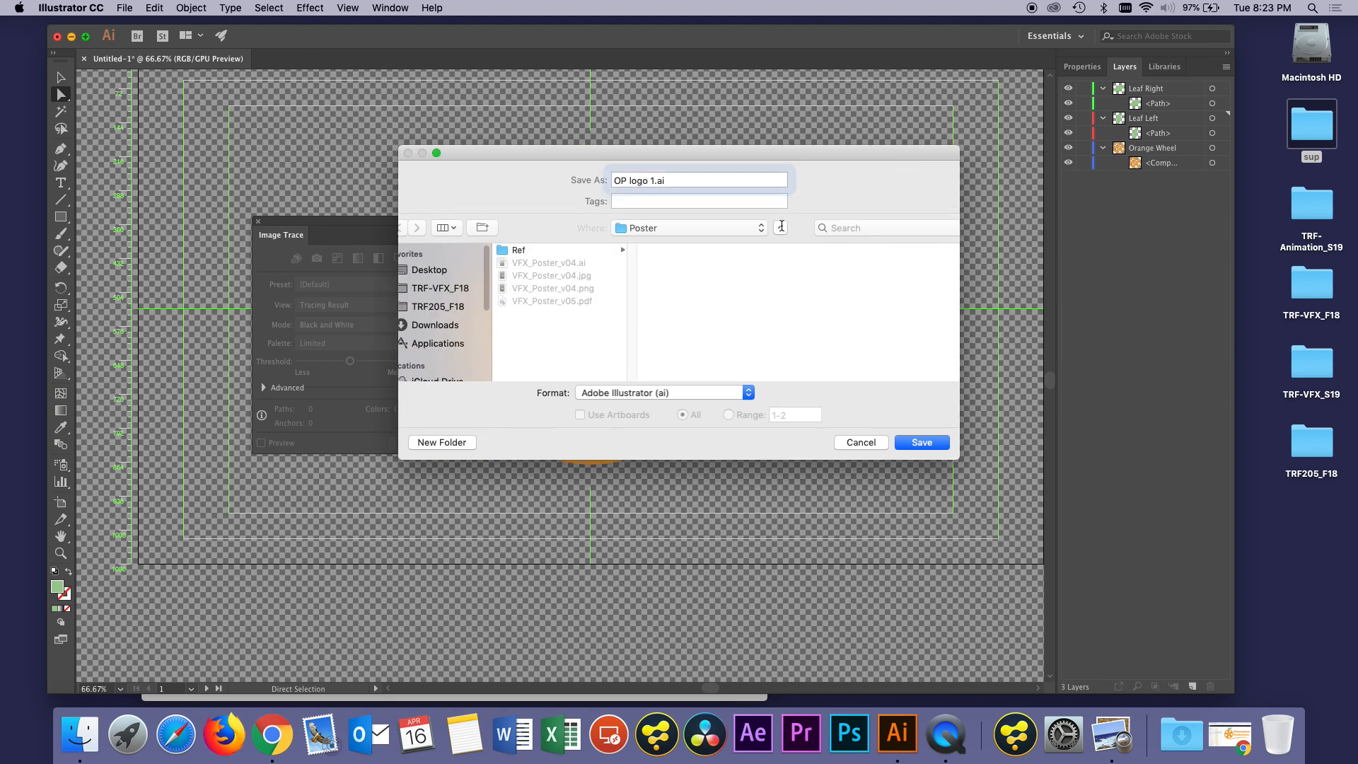
click(453, 275)
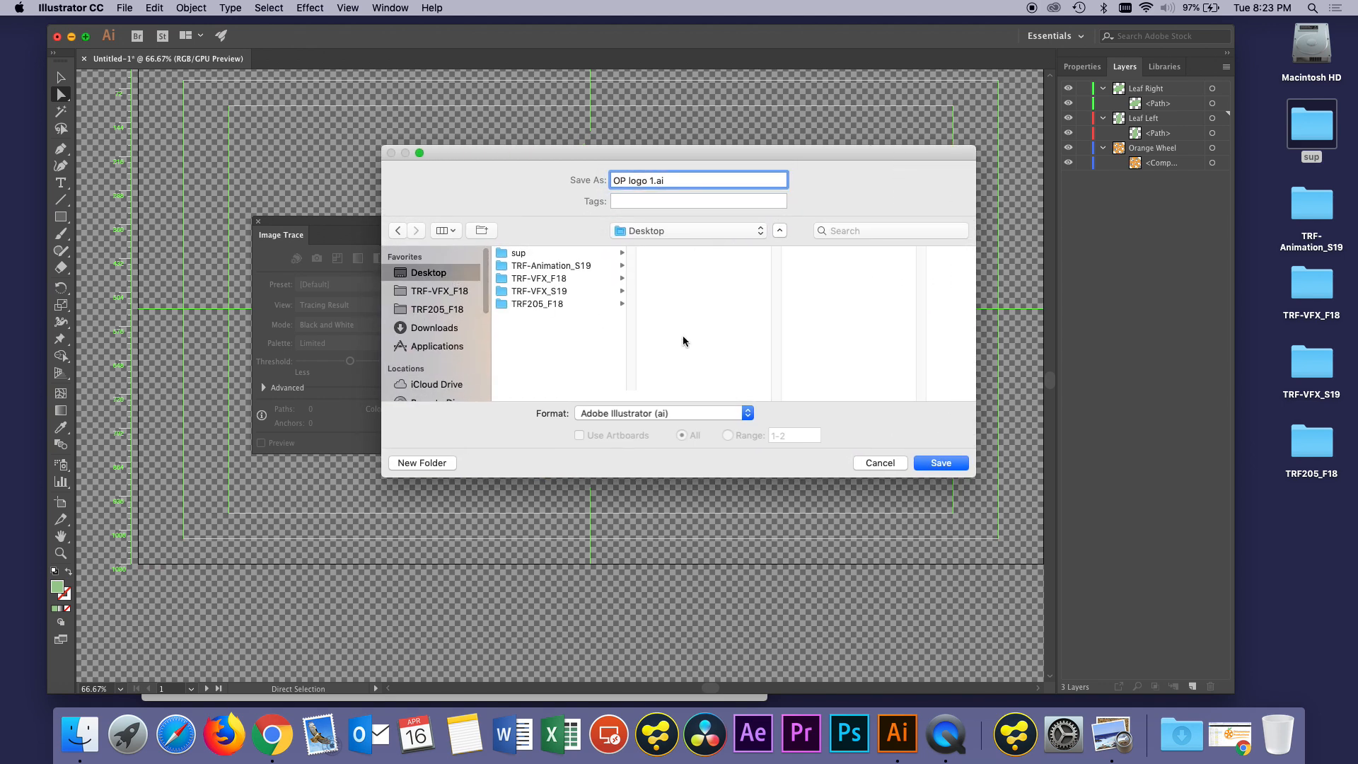
click(935, 463)
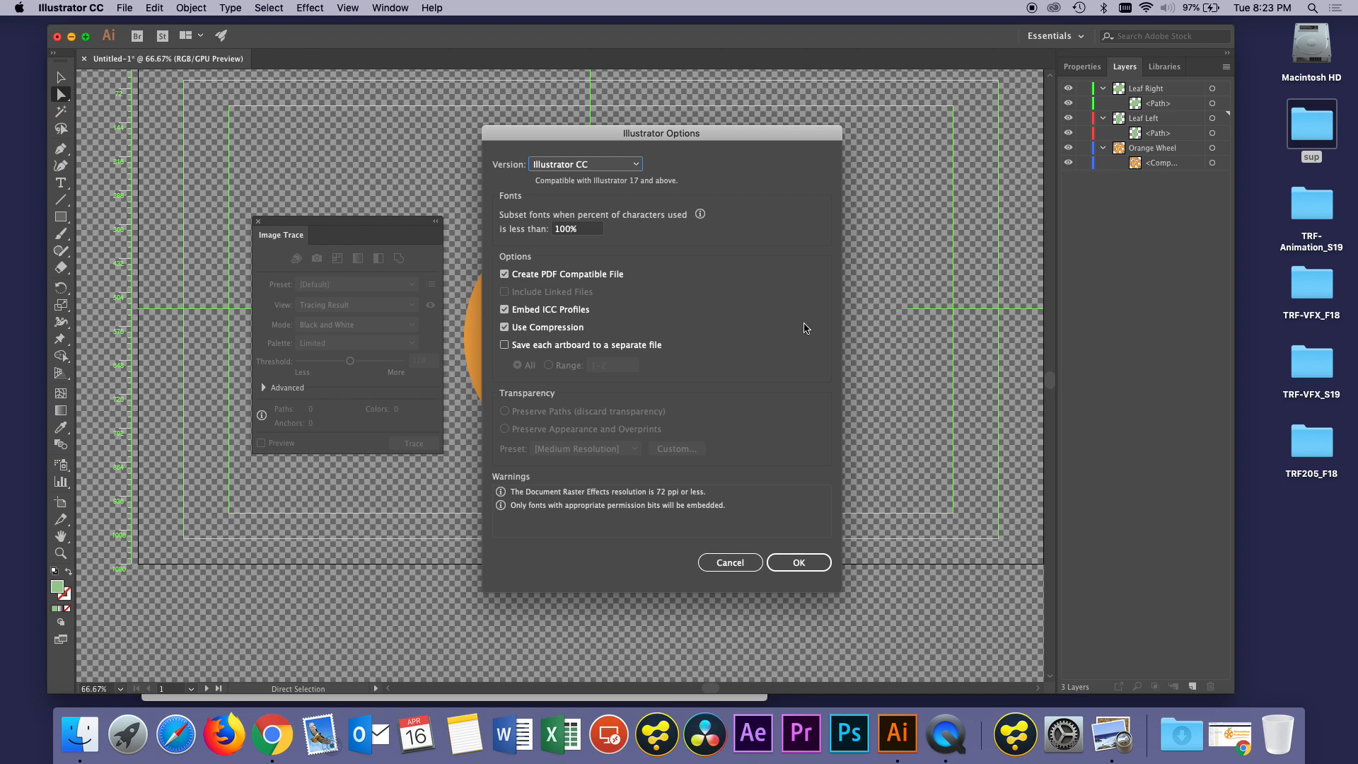
click(797, 563)
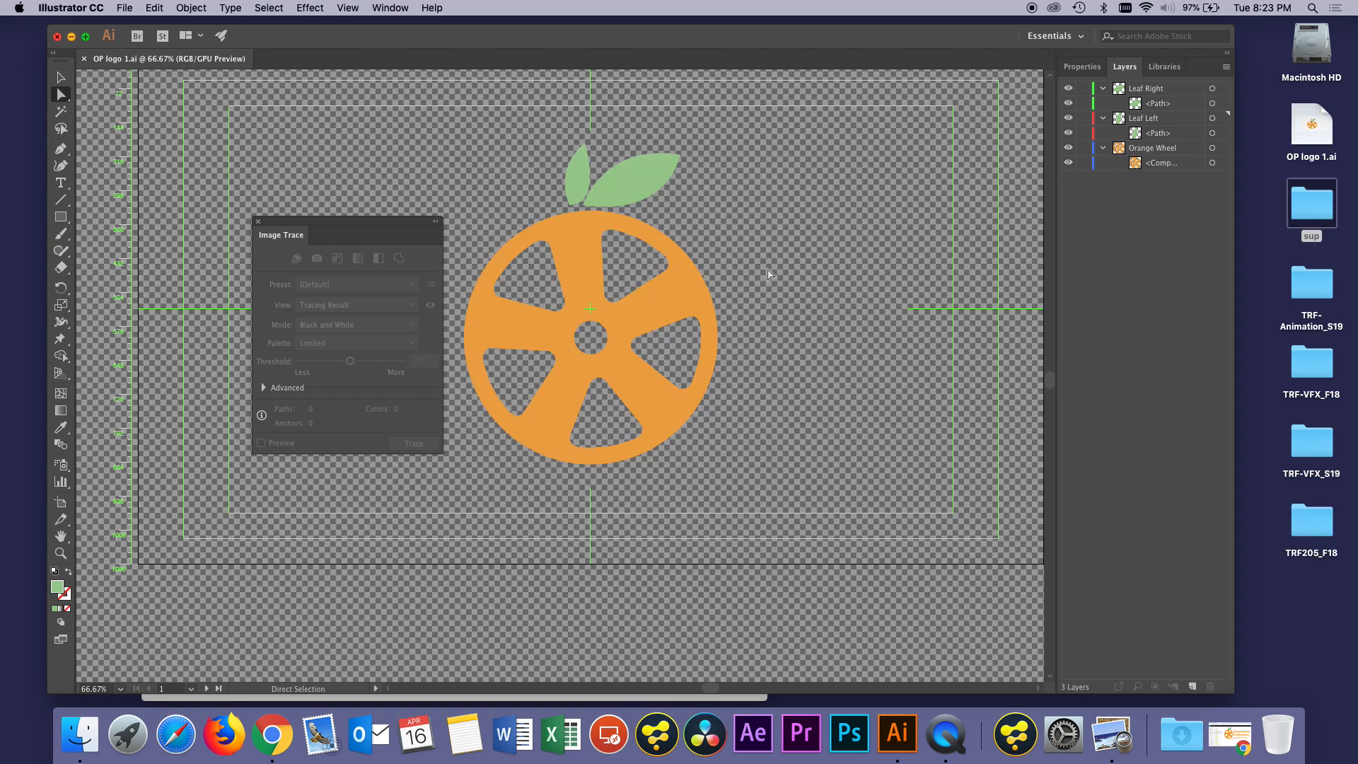
Step: Minimize the Illustrator window, select OP logo 1.ai on the desktop, and close the OPLogo1.jpg preview and the sup folder window
click(71, 36)
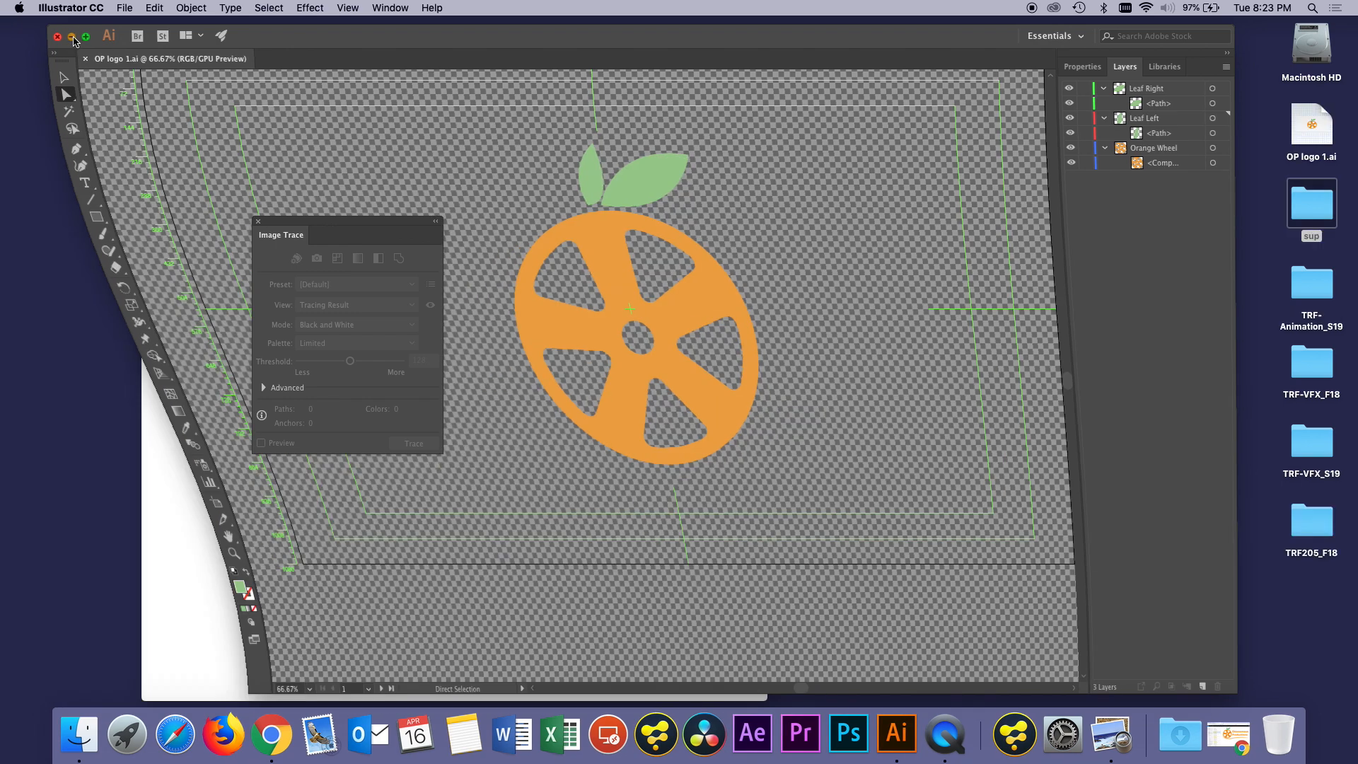
click(1281, 173)
mouse_move(1305, 145)
mouse_down()
mouse_move(1173, 142)
mouse_move(1208, 134)
mouse_move(1198, 79)
mouse_up()
click(1286, 167)
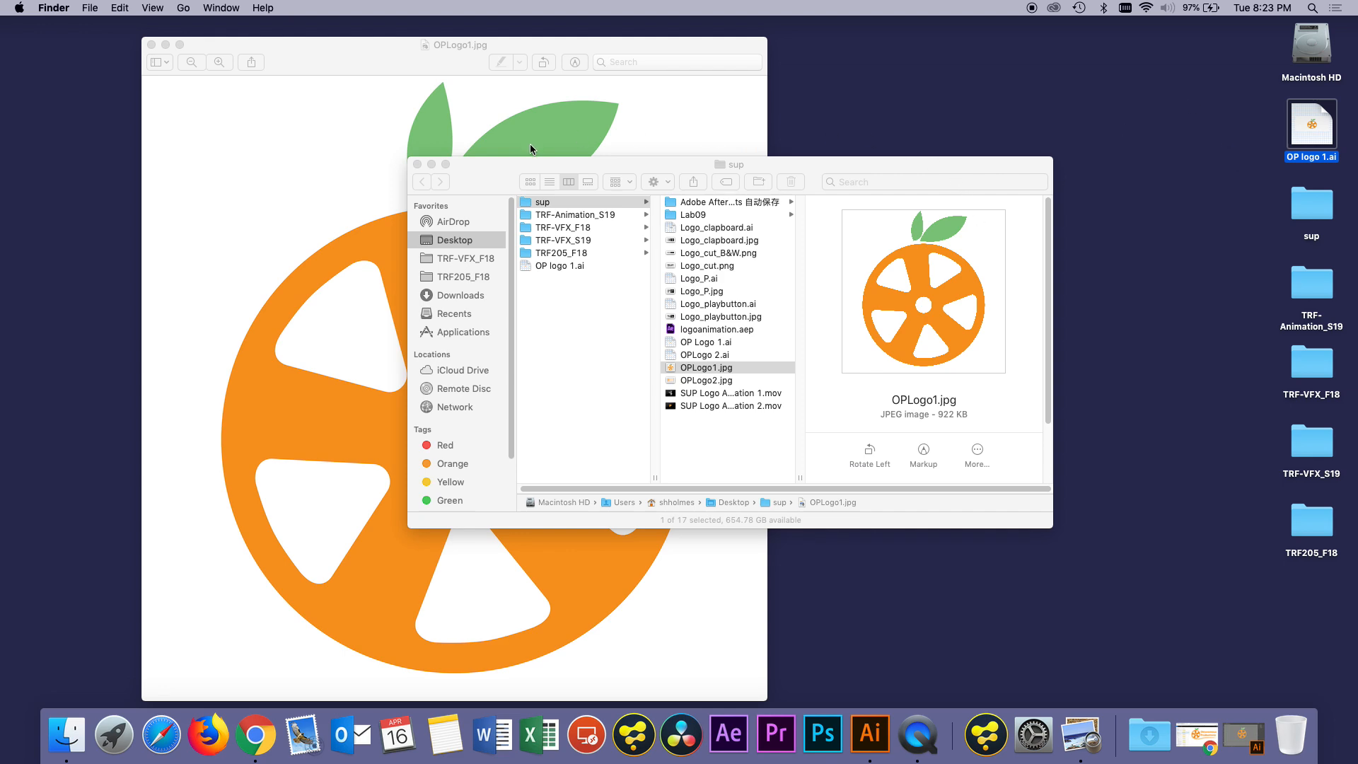
click(152, 44)
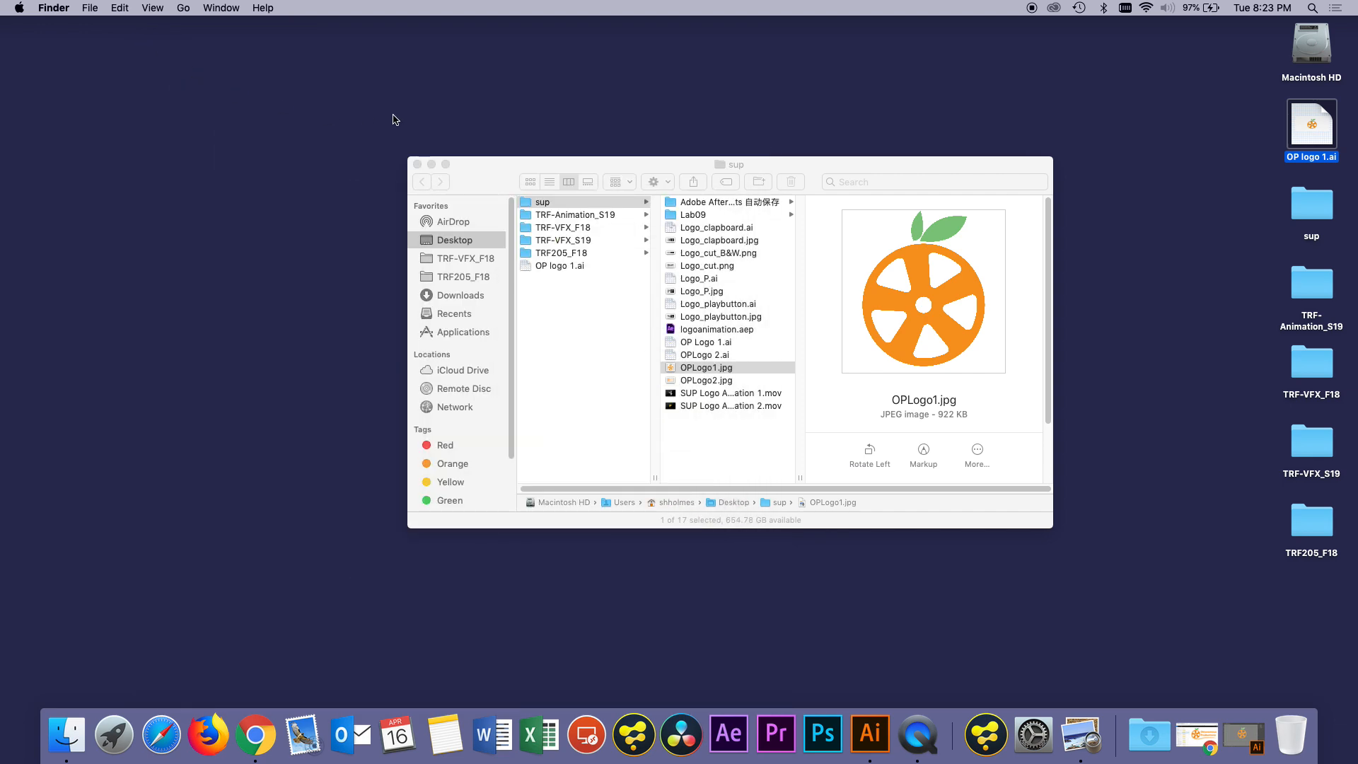
drag(468, 178, 310, 125)
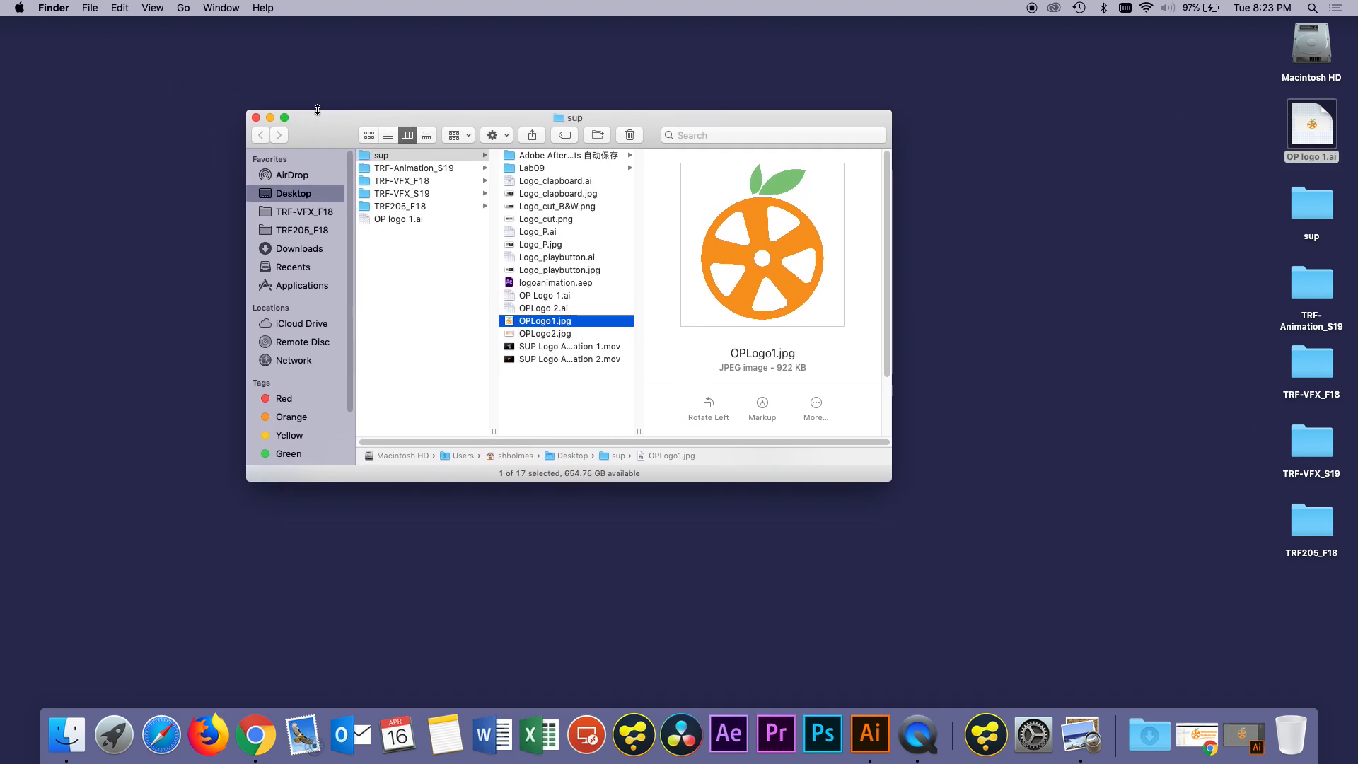
click(256, 118)
Step: Switch to After Effects and open the recent Lab09 project
click(721, 721)
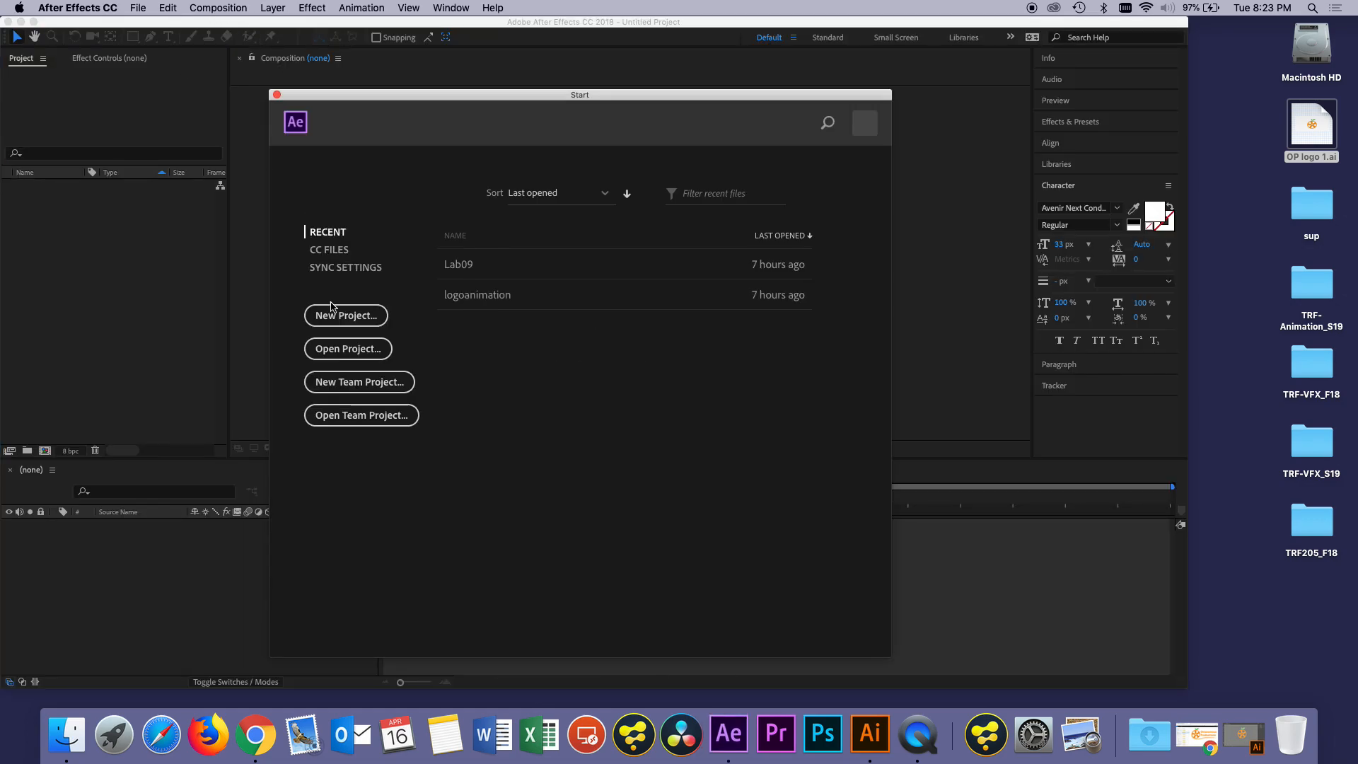
click(487, 265)
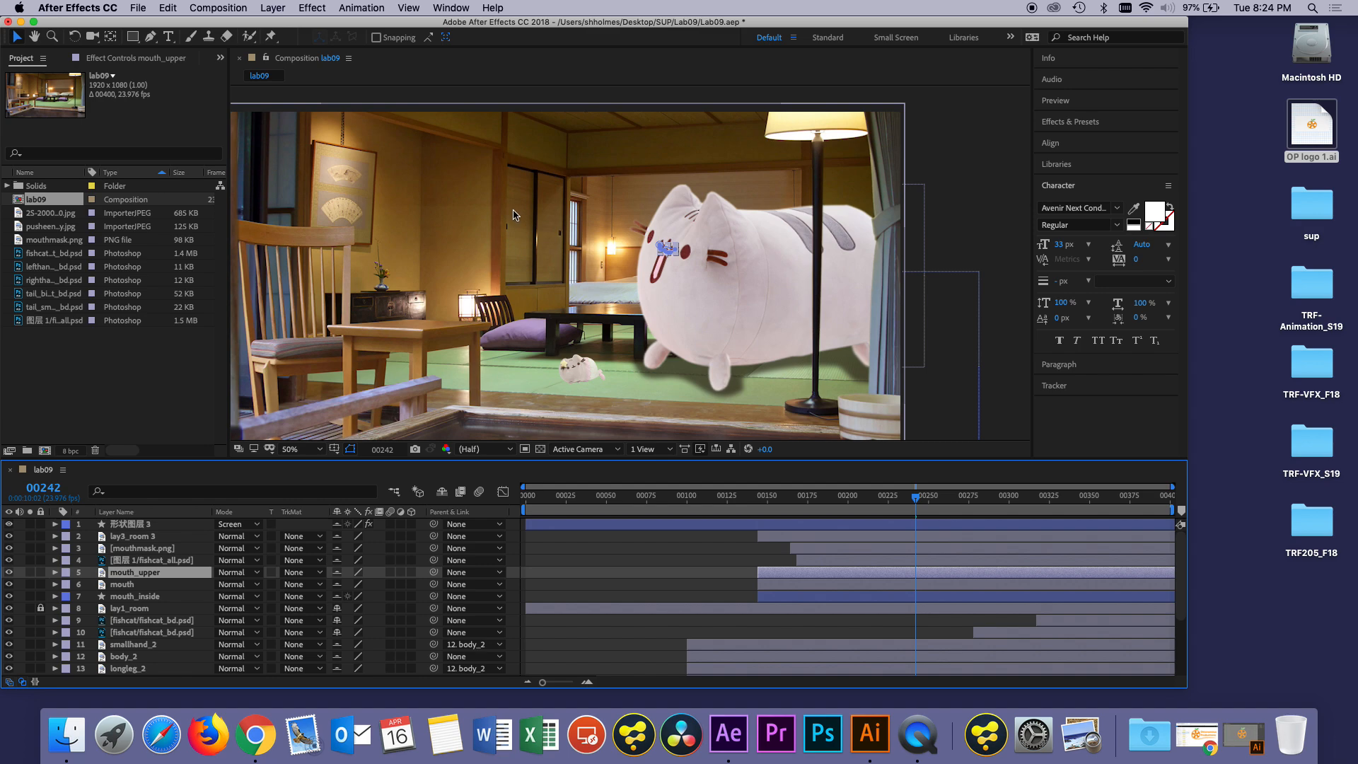
Step: Create a new composition named Comp 1 at 1920 x 1080 px, 23.976 frames per second and a duration of 720 frames
right_click(92, 369)
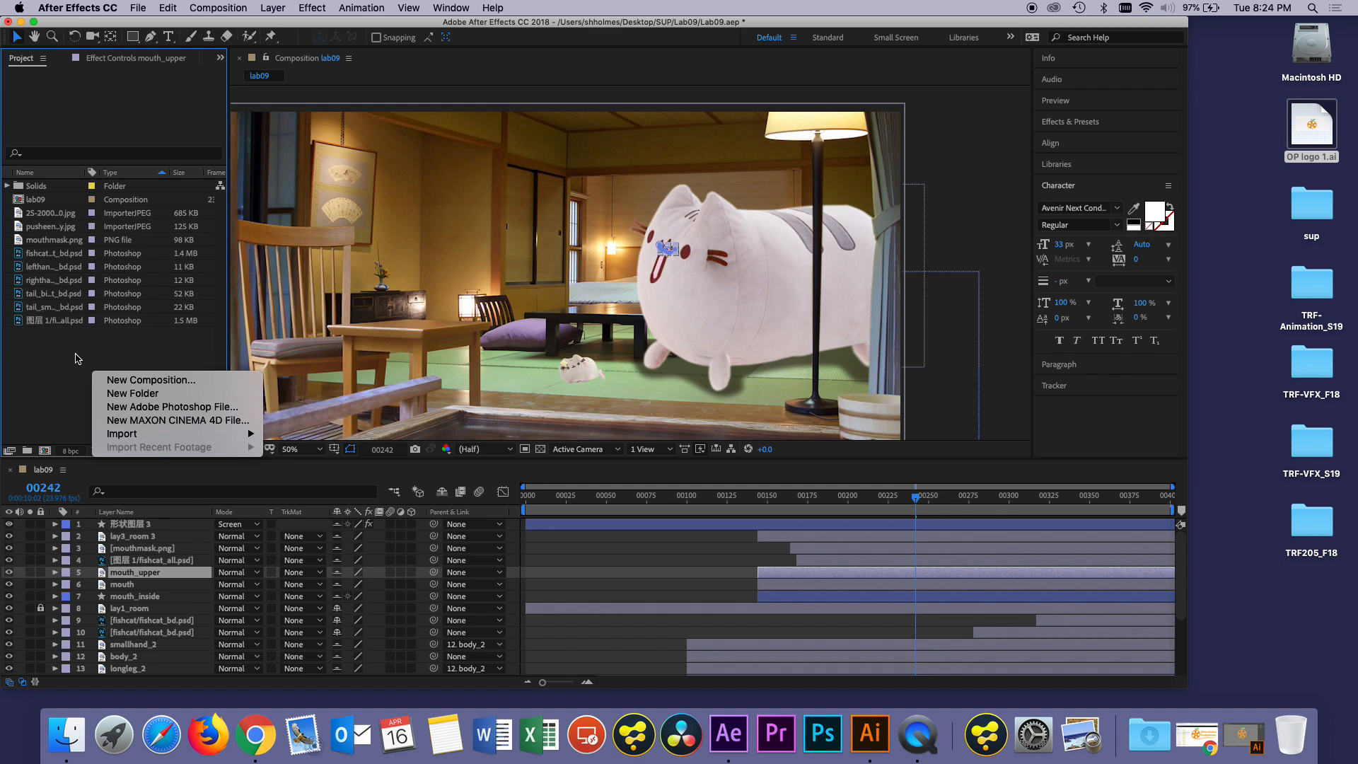
click(43, 364)
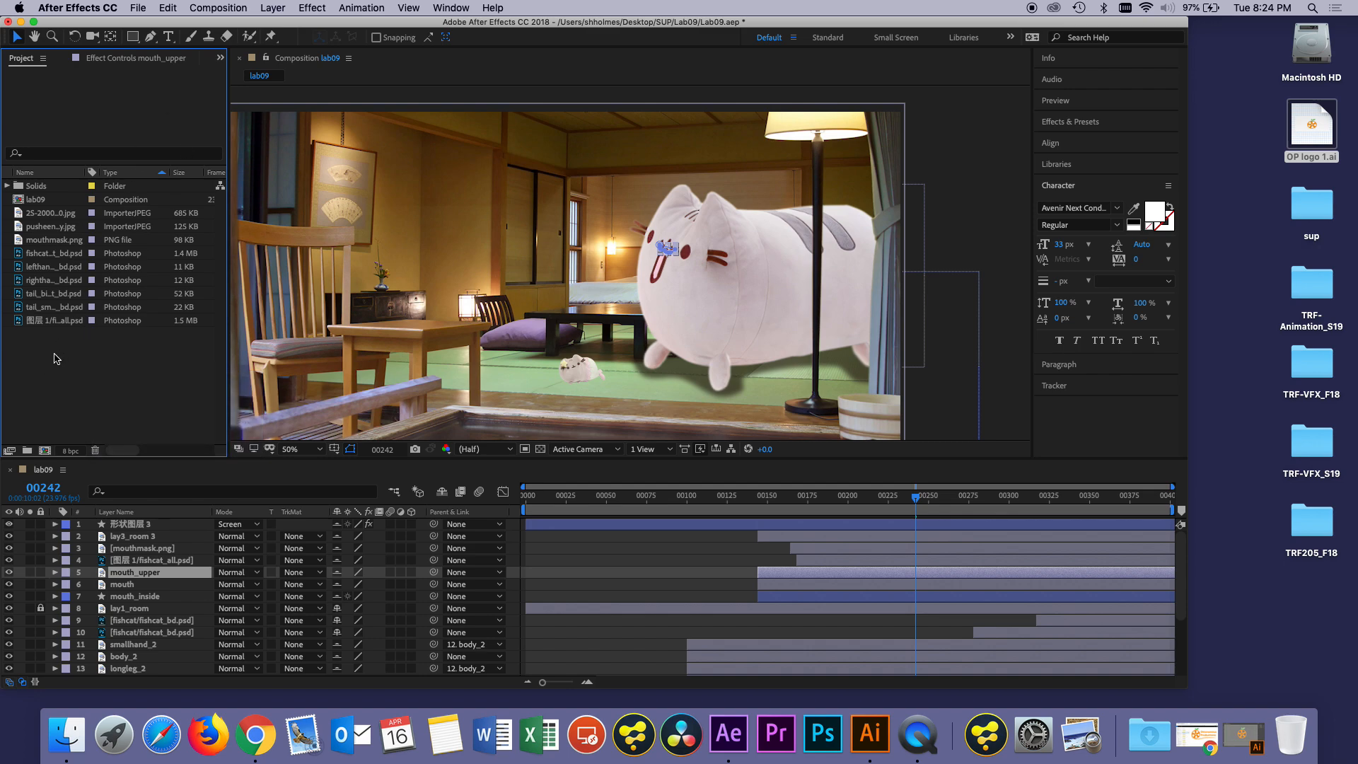
right_click(92, 346)
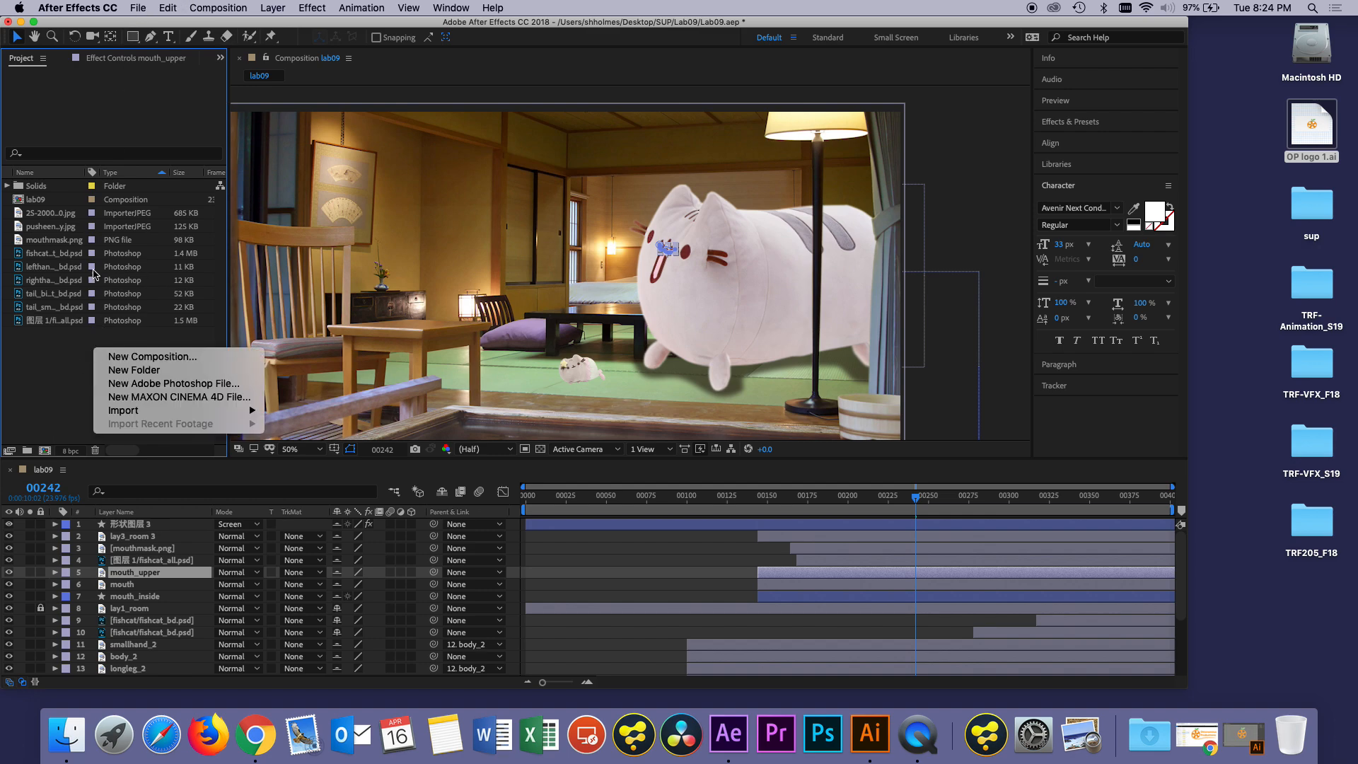
click(128, 358)
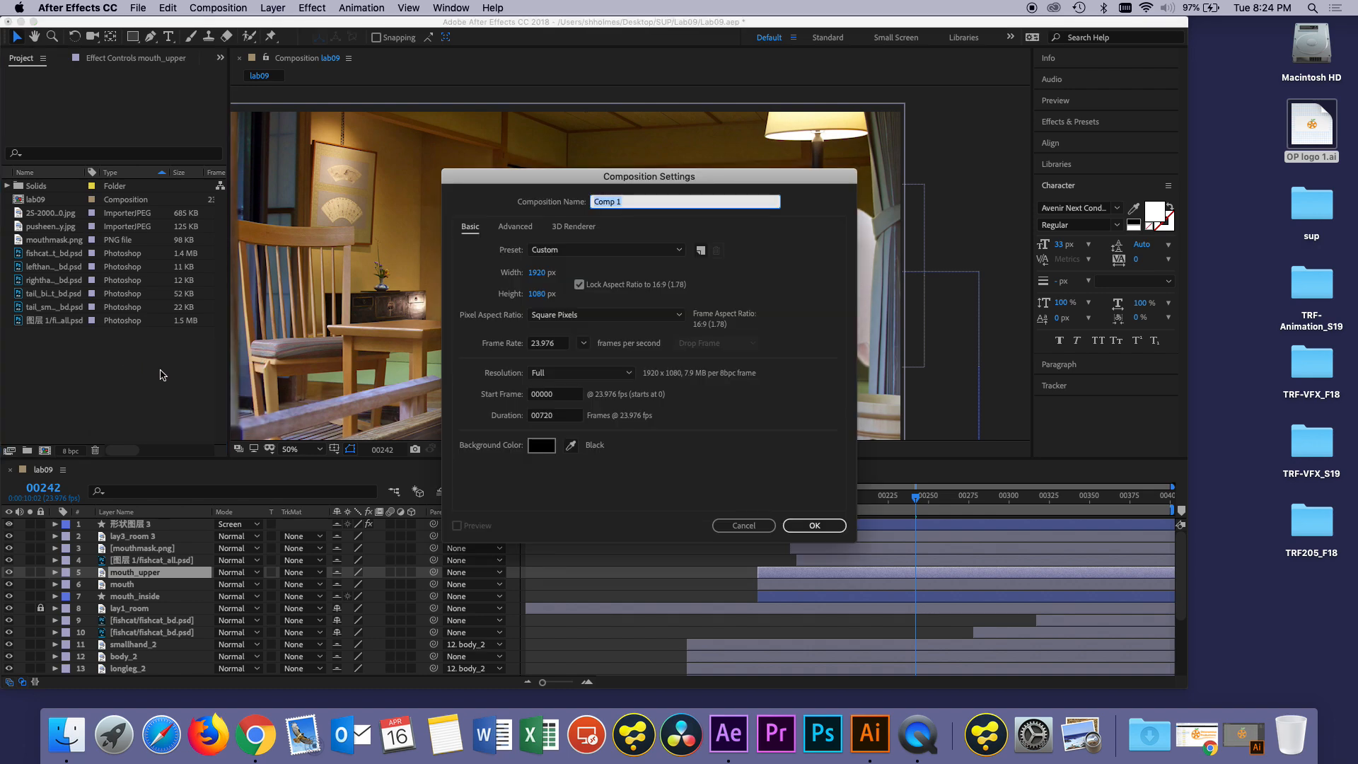
drag(497, 177, 405, 157)
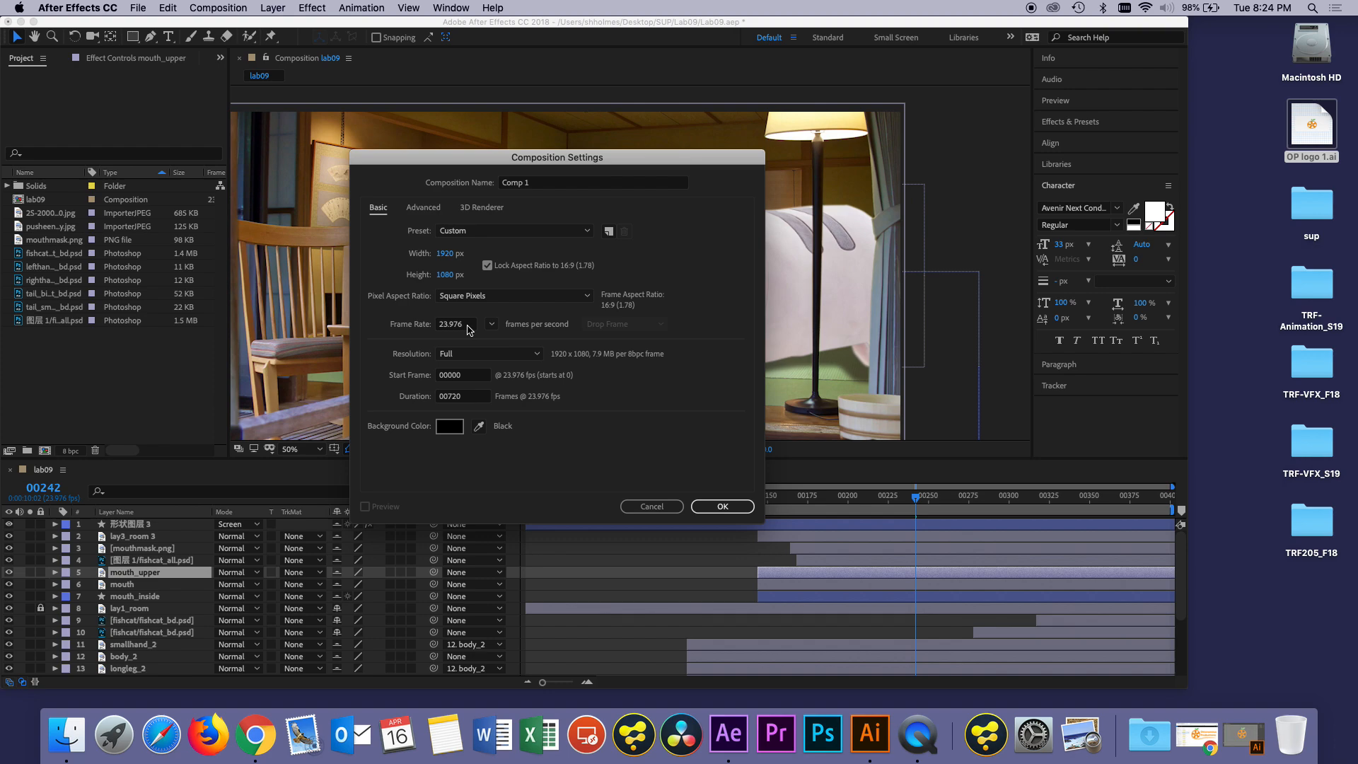
click(491, 324)
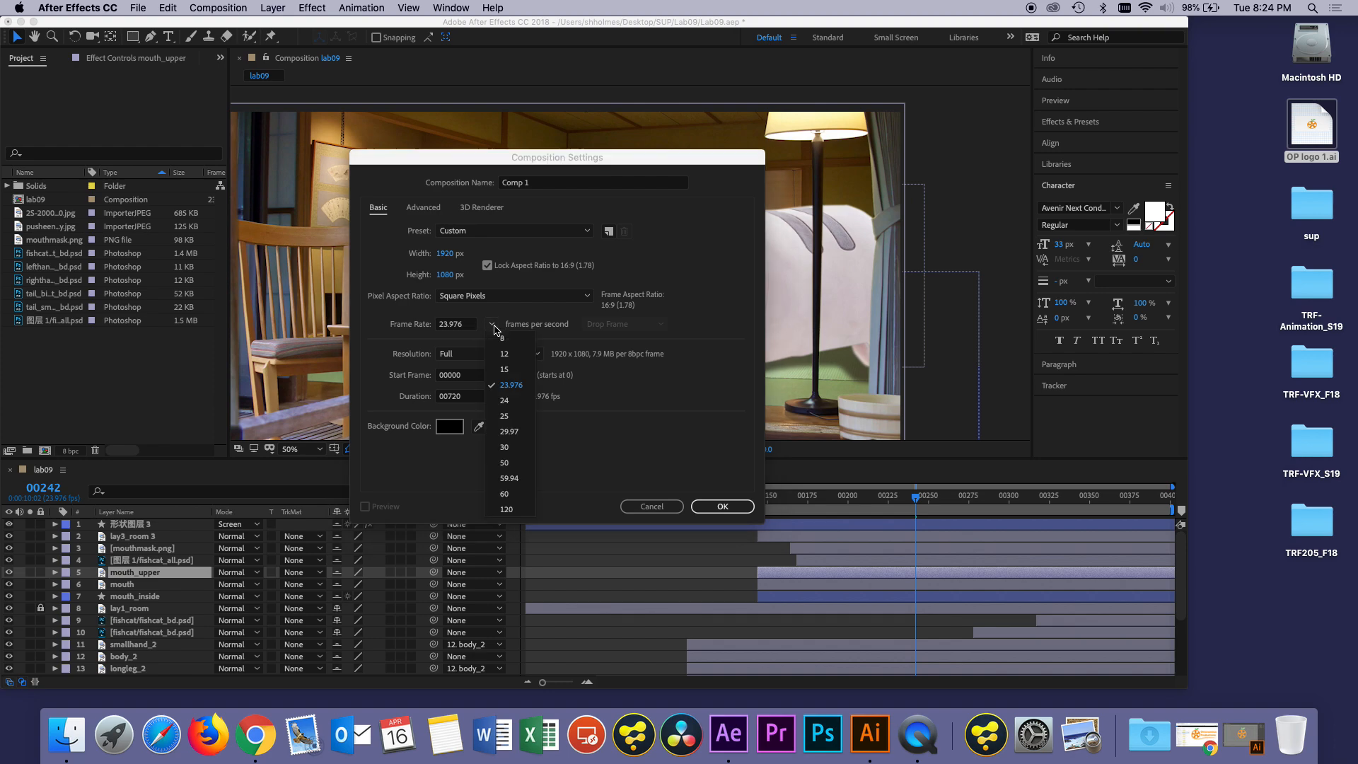
click(511, 387)
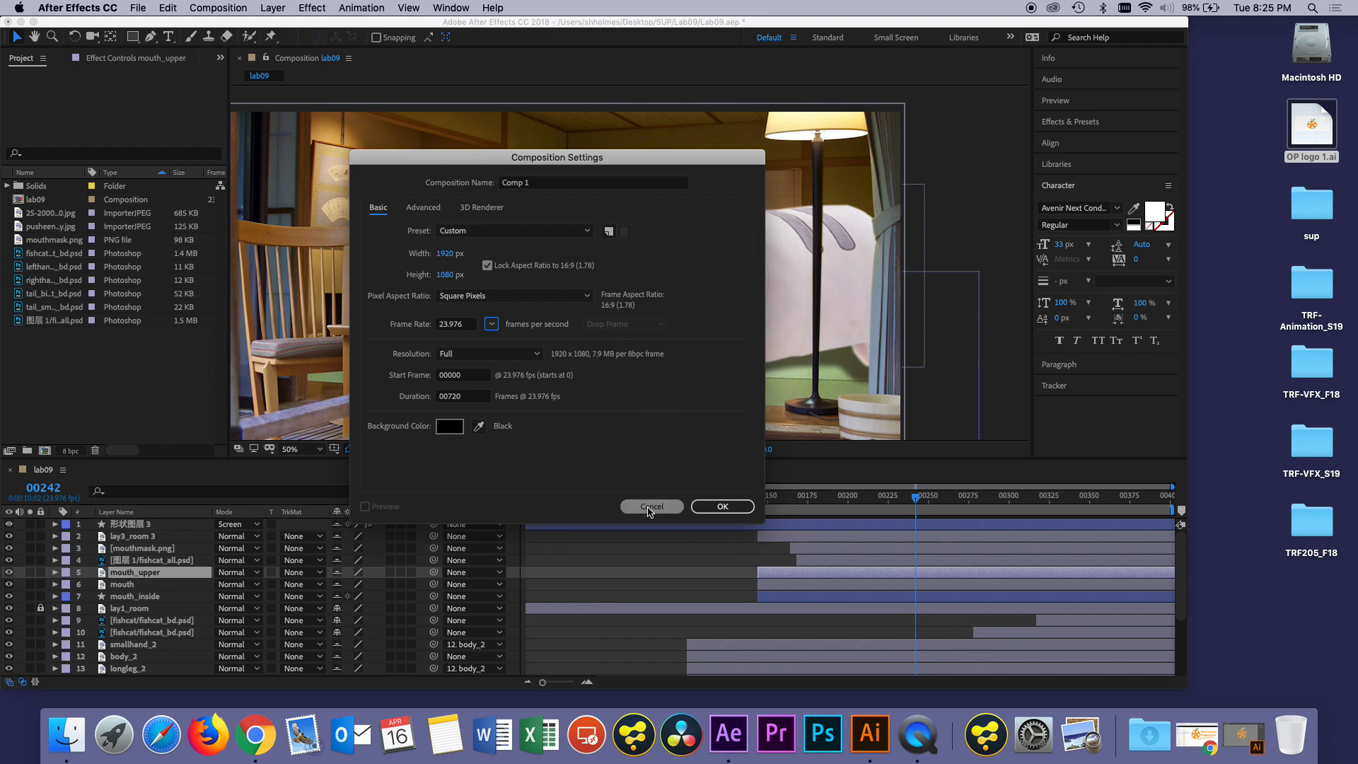
click(709, 507)
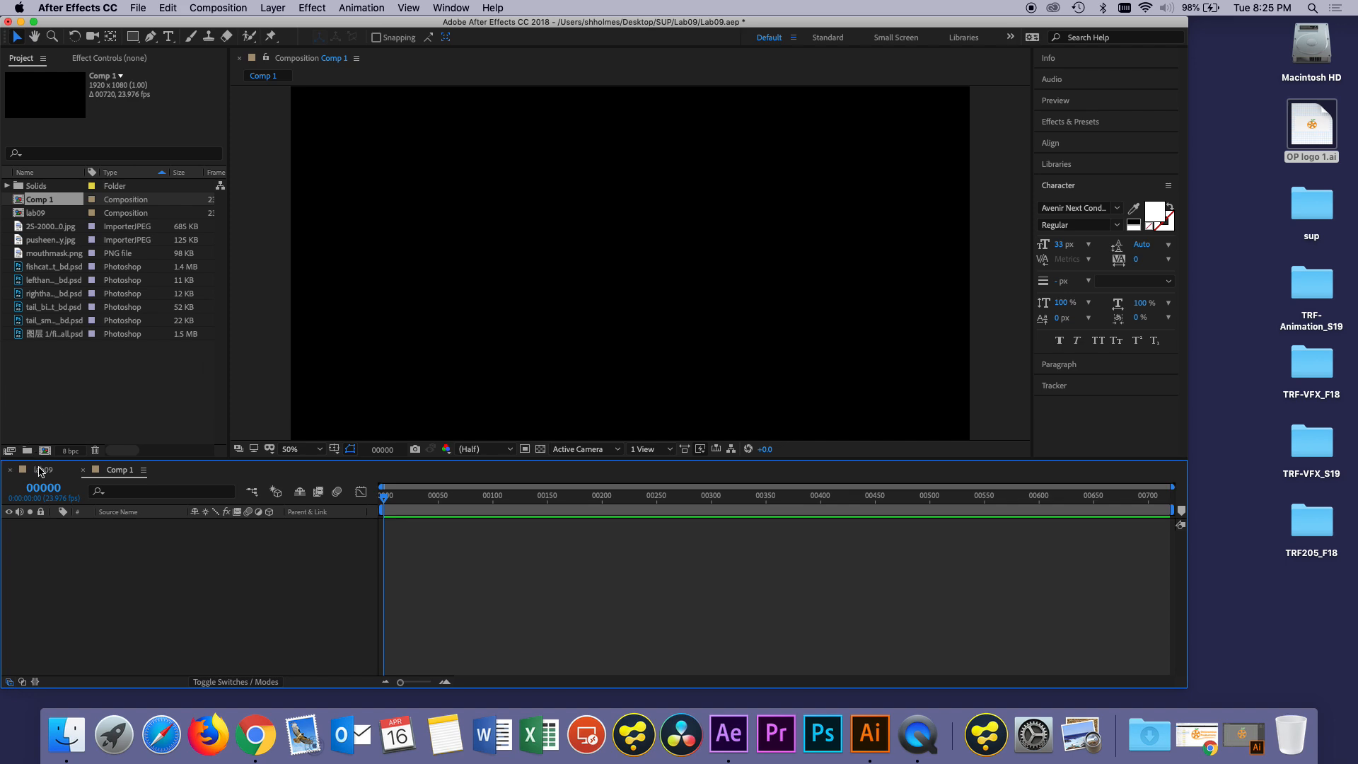
Step: Compare the lab09 and Comp 1 timelines, toggling the lab09 time display to timecode and back to frames
click(42, 471)
click(107, 471)
click(39, 471)
click(109, 471)
click(44, 471)
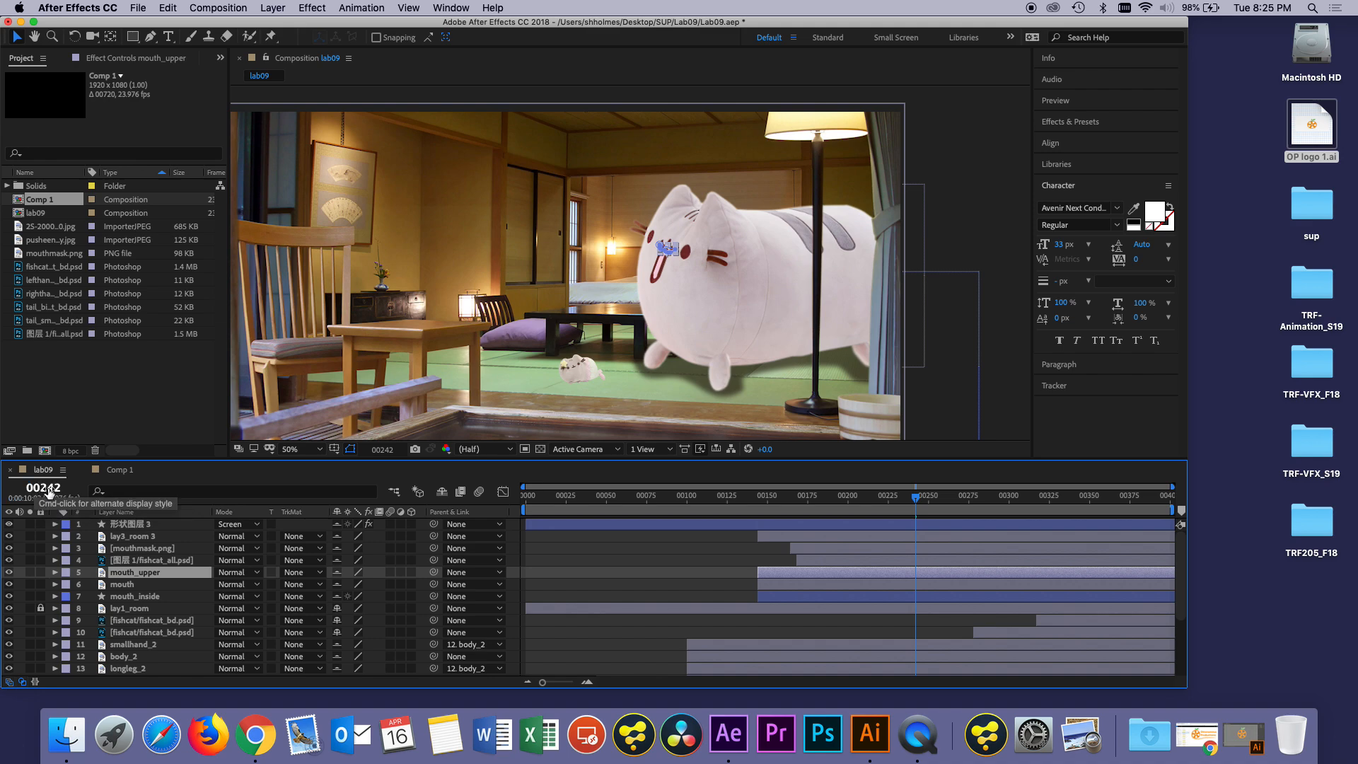
super+click(49, 490)
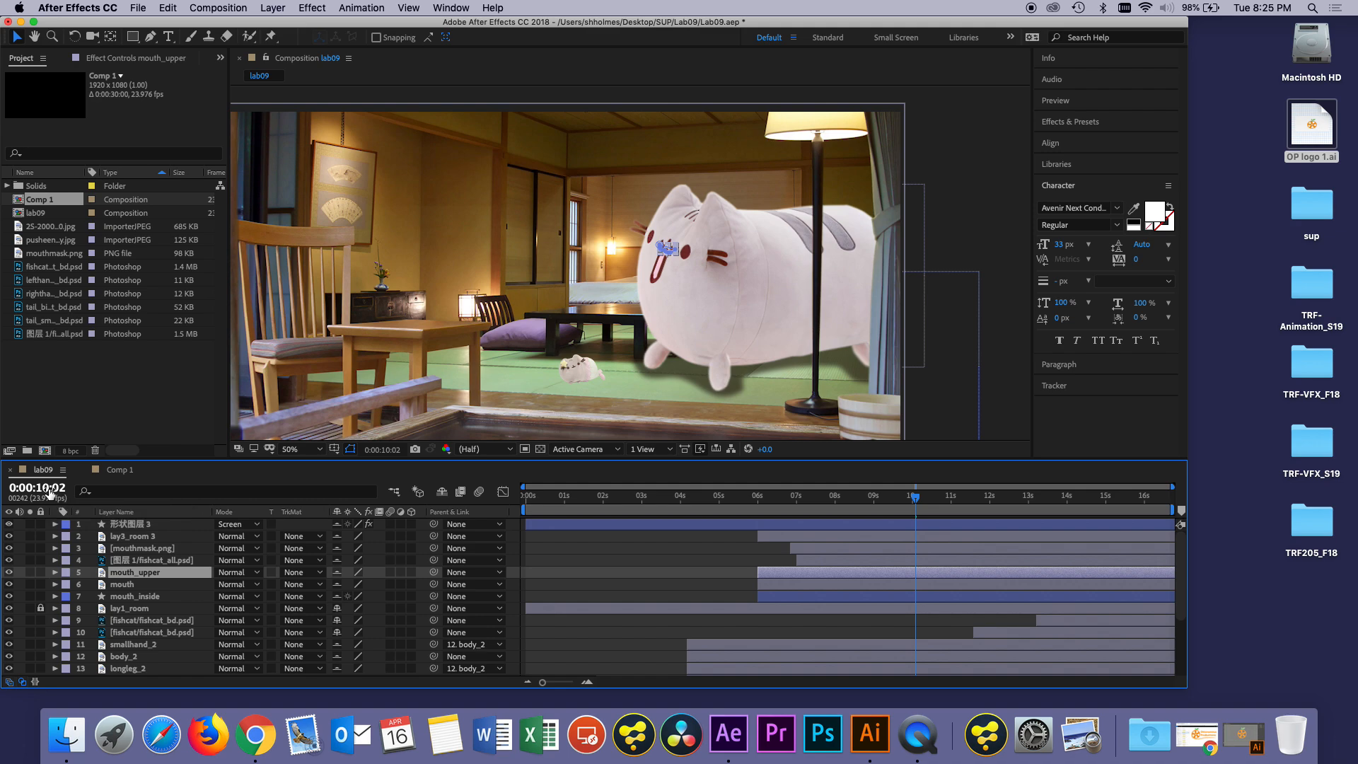
super+click(49, 493)
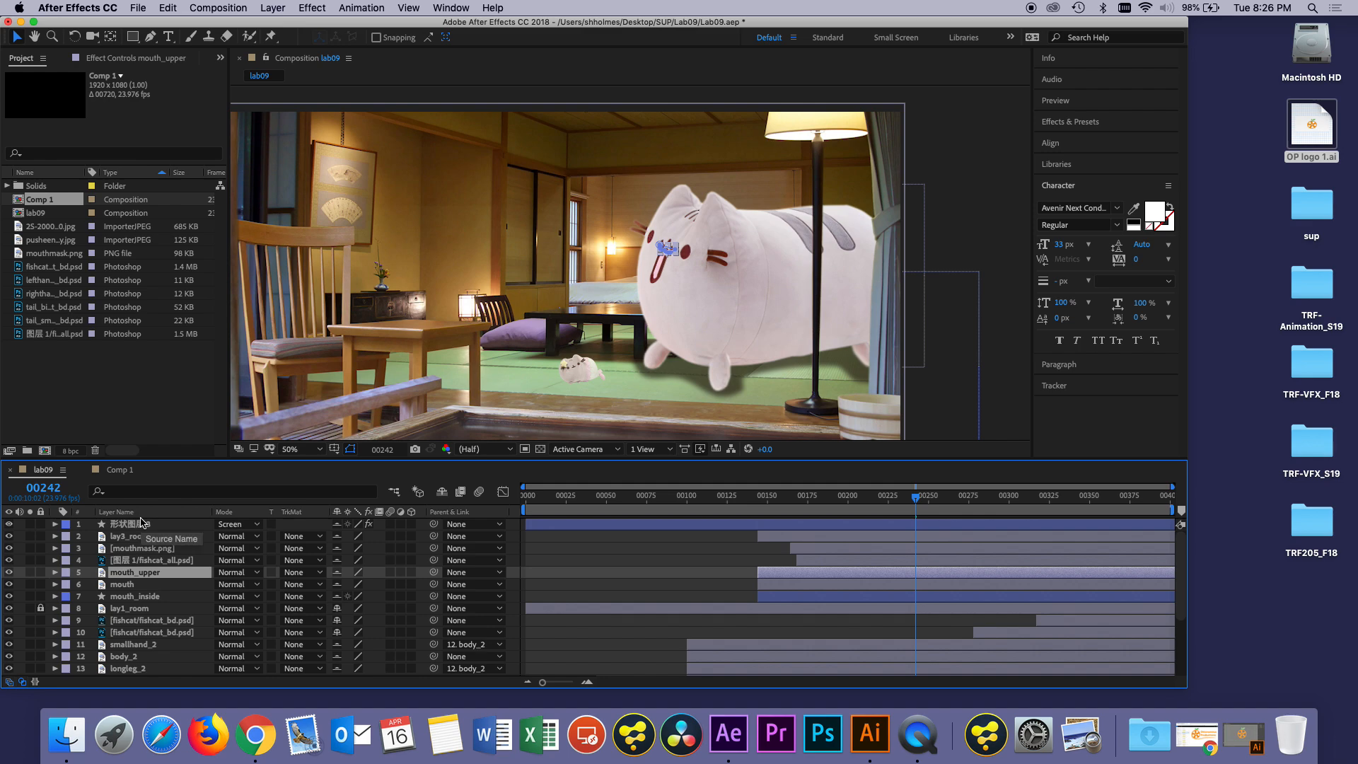
Step: Return to the Comp 1 timeline and import OP logo 1.ai from the Desktop into the project as footage
click(100, 474)
click(103, 368)
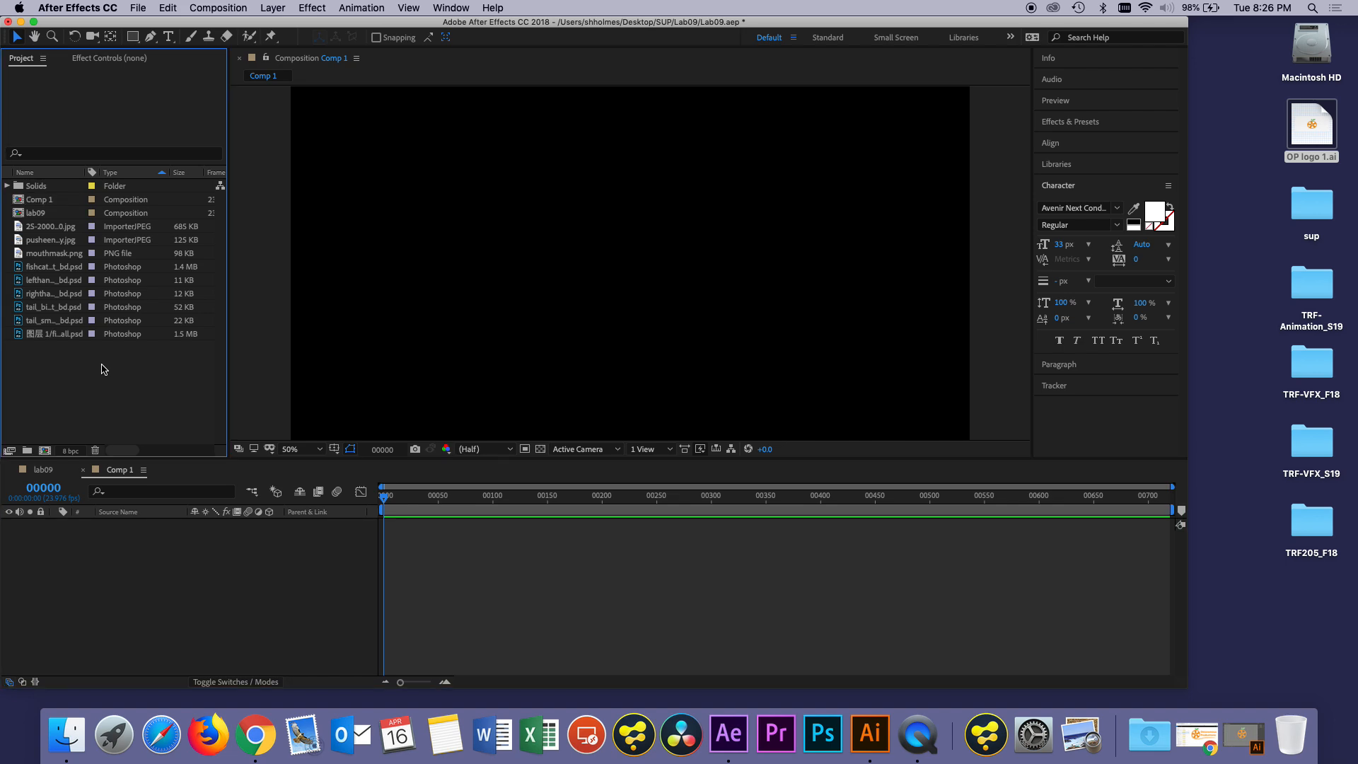
right_click(103, 368)
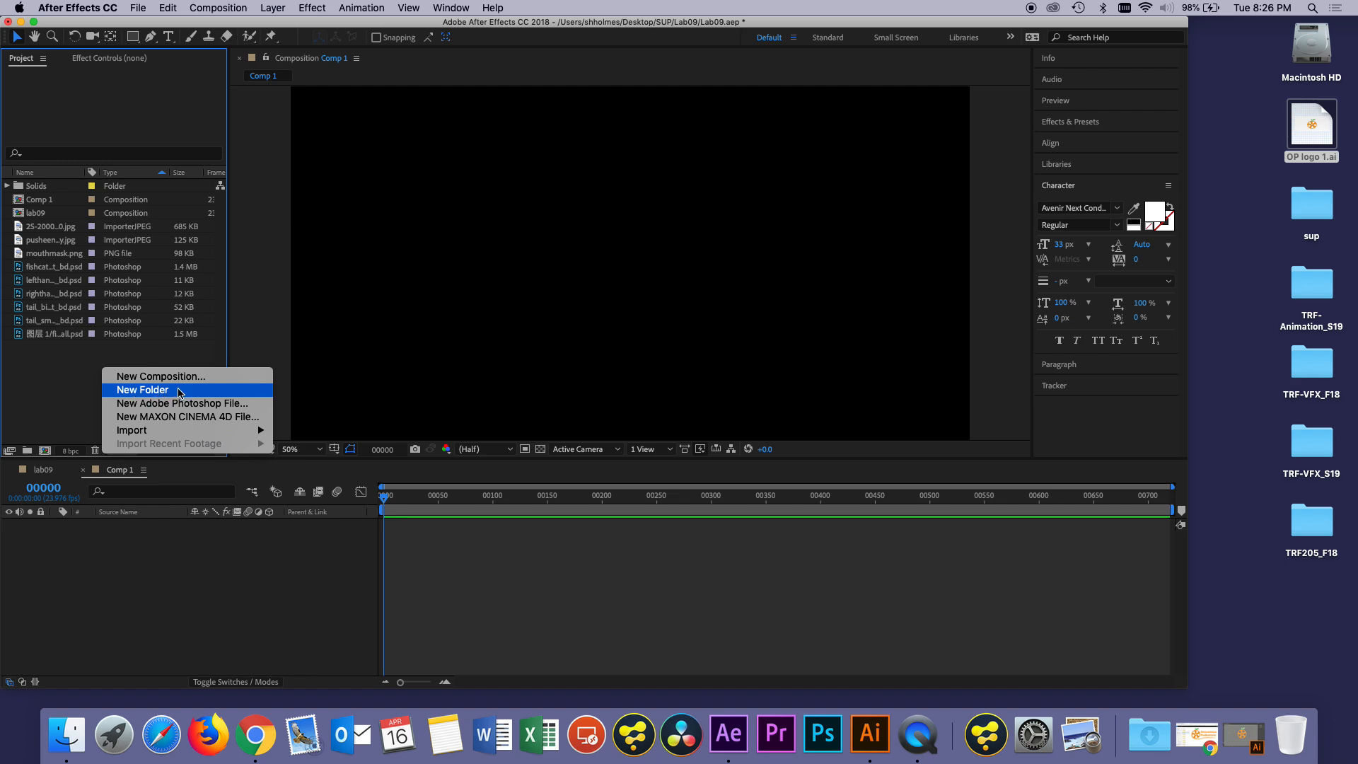
click(58, 373)
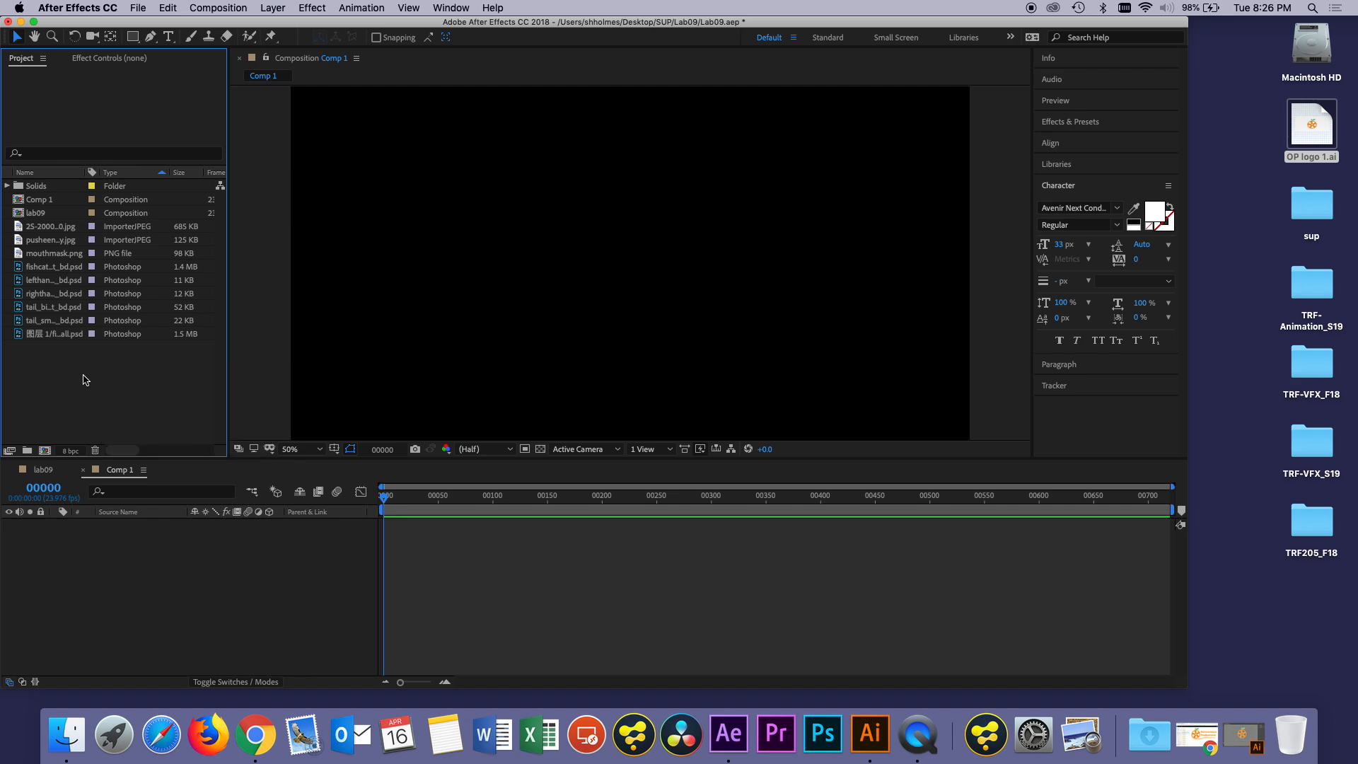
right_click(75, 373)
mouse_move(201, 434)
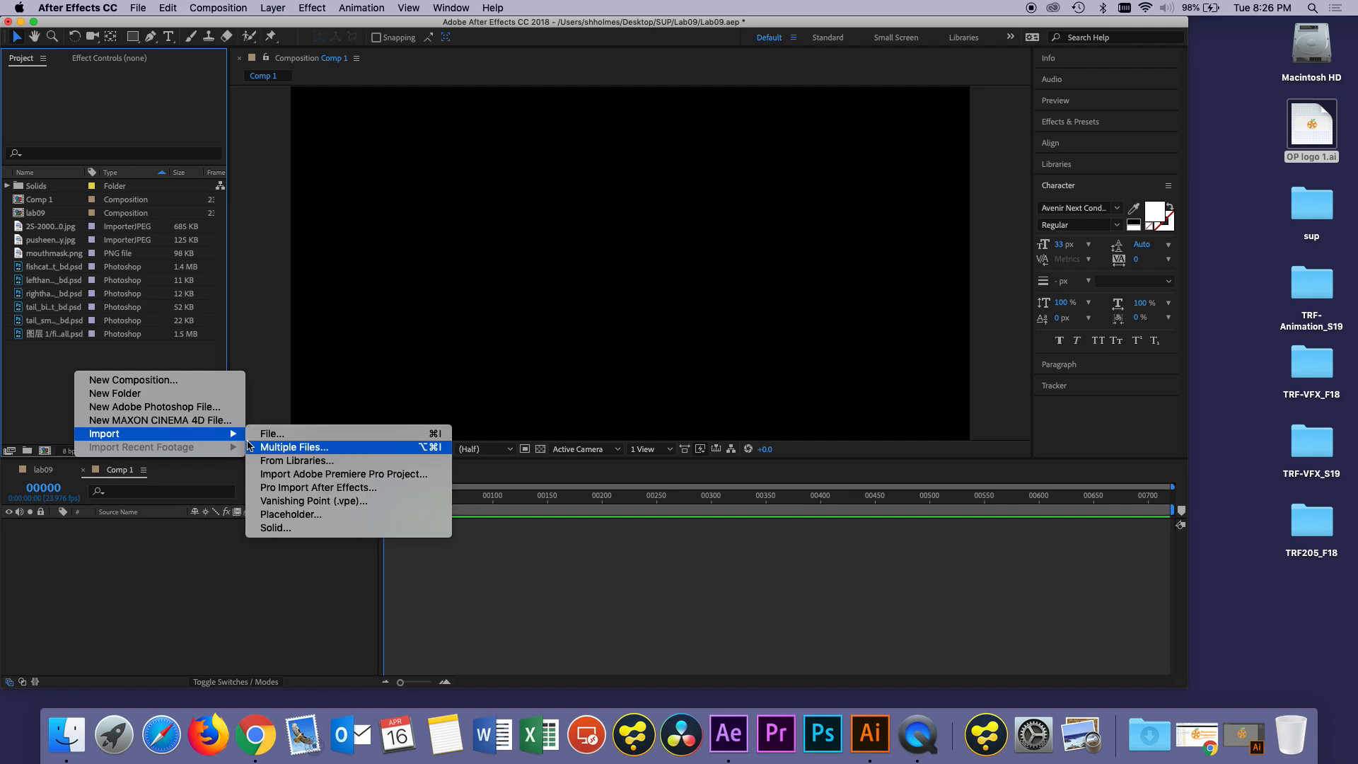
click(278, 437)
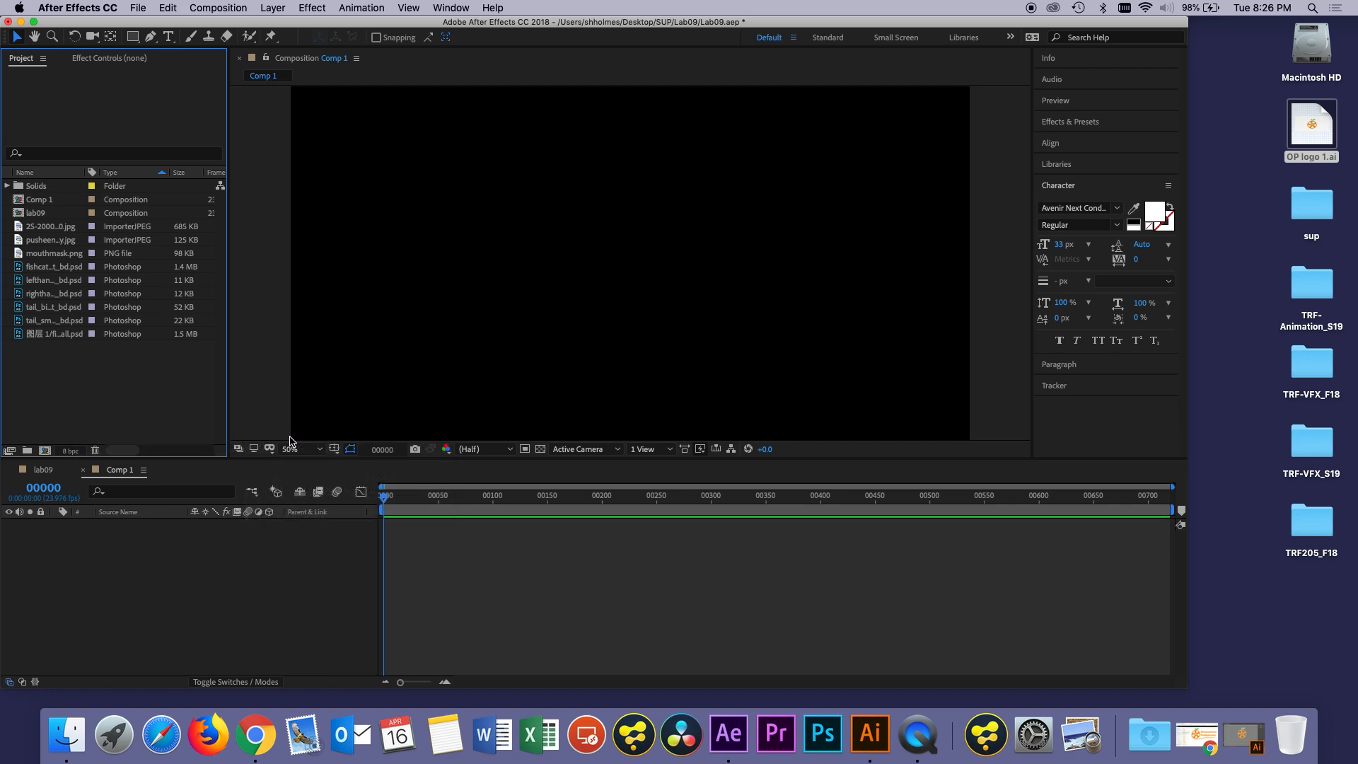
click(454, 168)
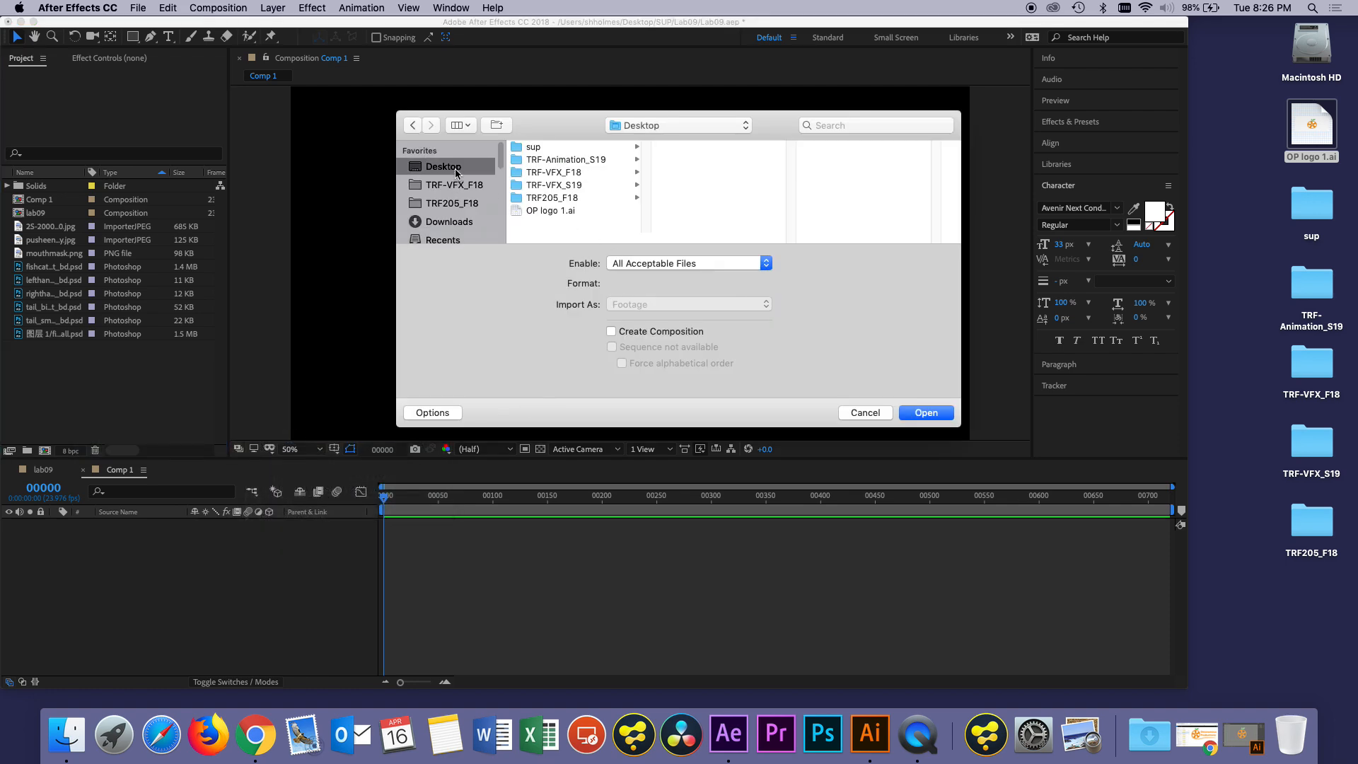
click(541, 212)
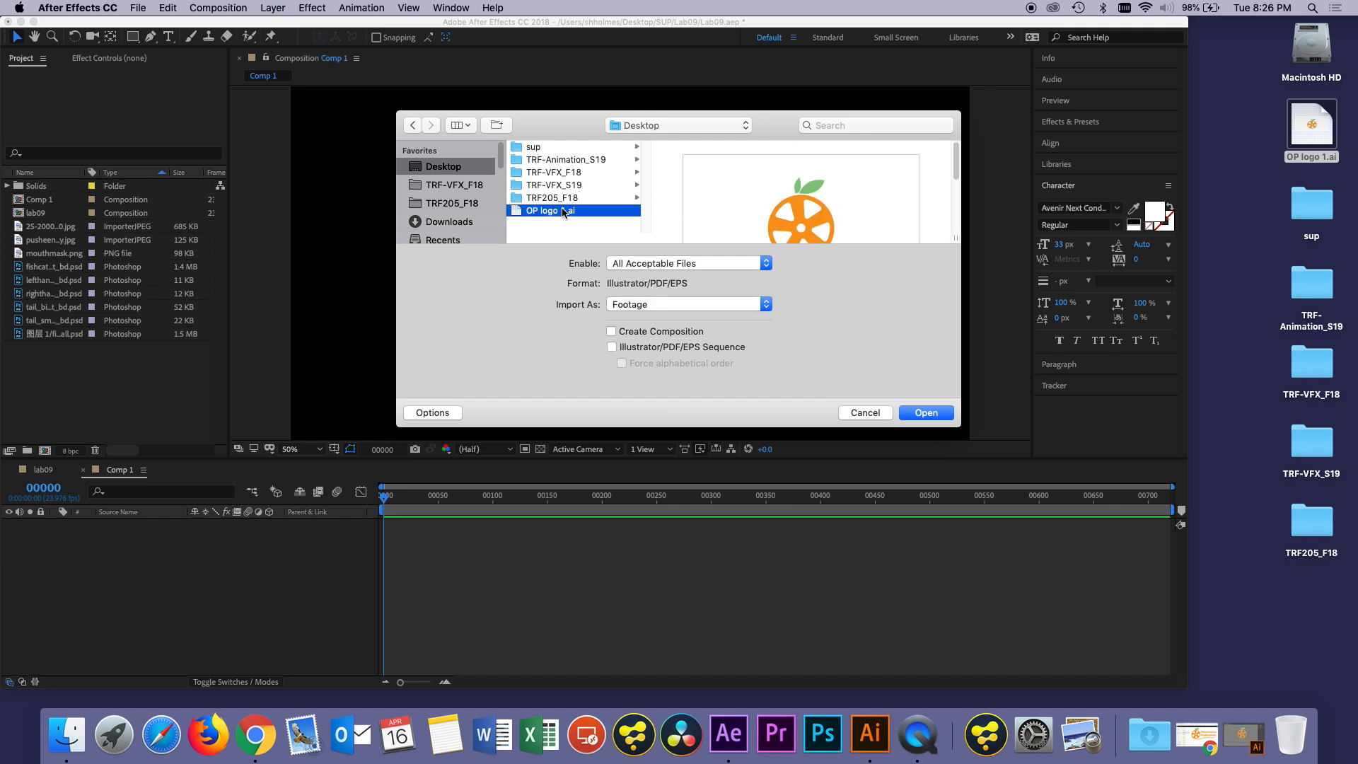
click(909, 413)
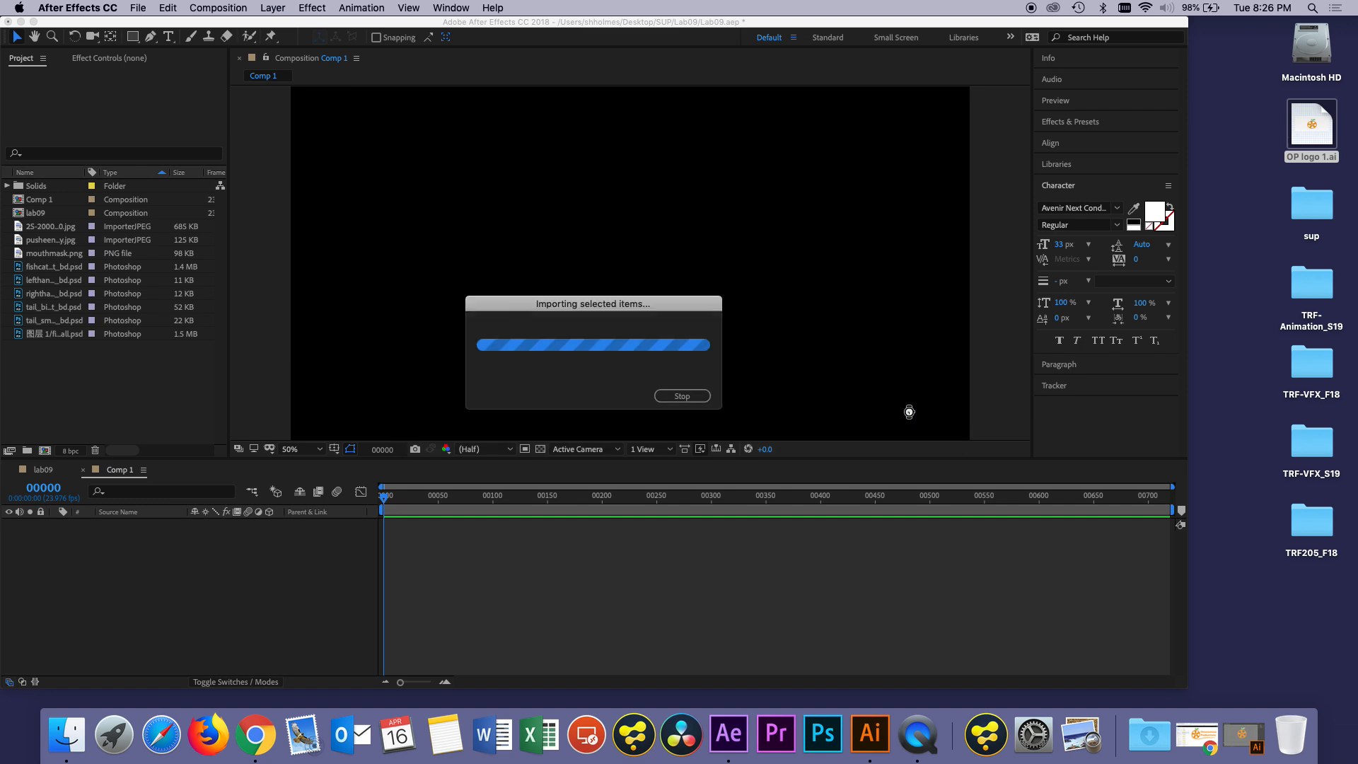
Step: Import only the Orange Wheel layer of OP logo 1.ai as footage, with footage dimensions set to Layer Size
drag(658, 277, 619, 257)
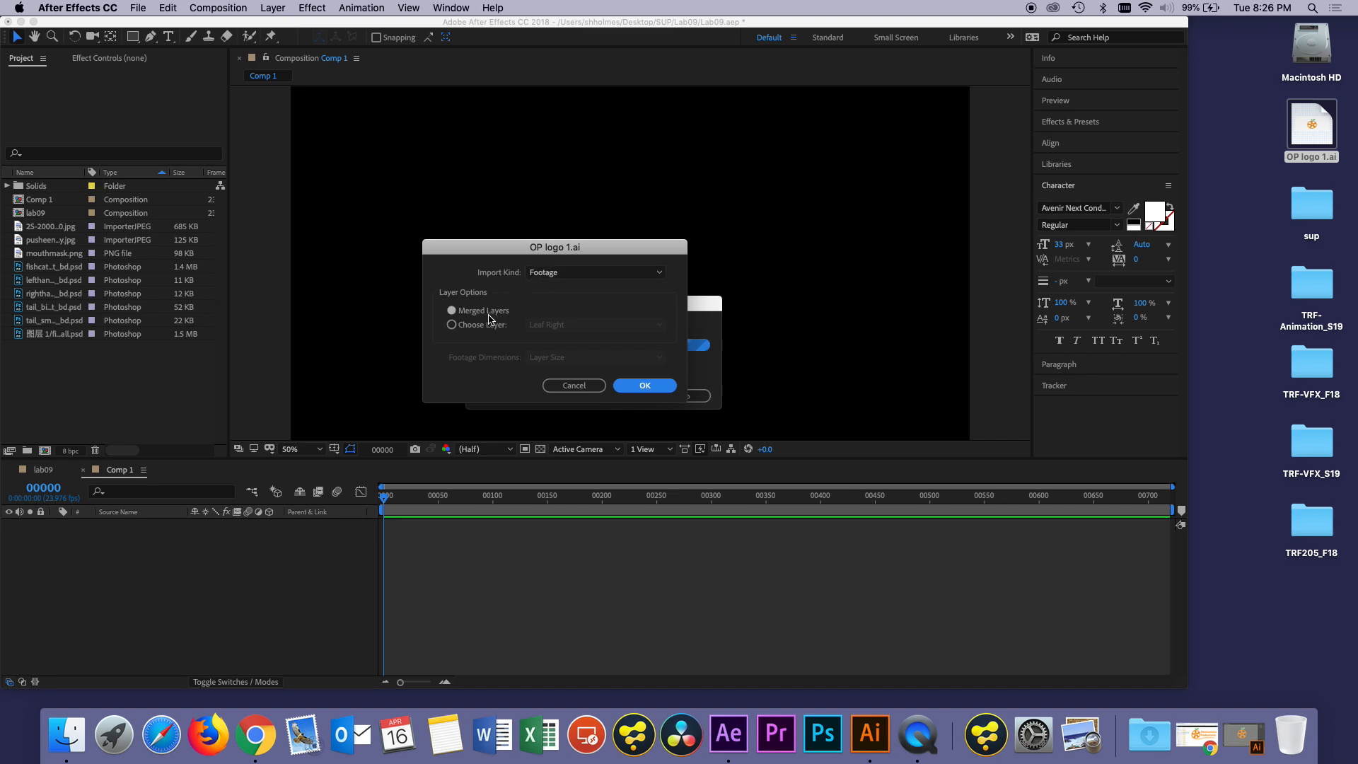
click(482, 327)
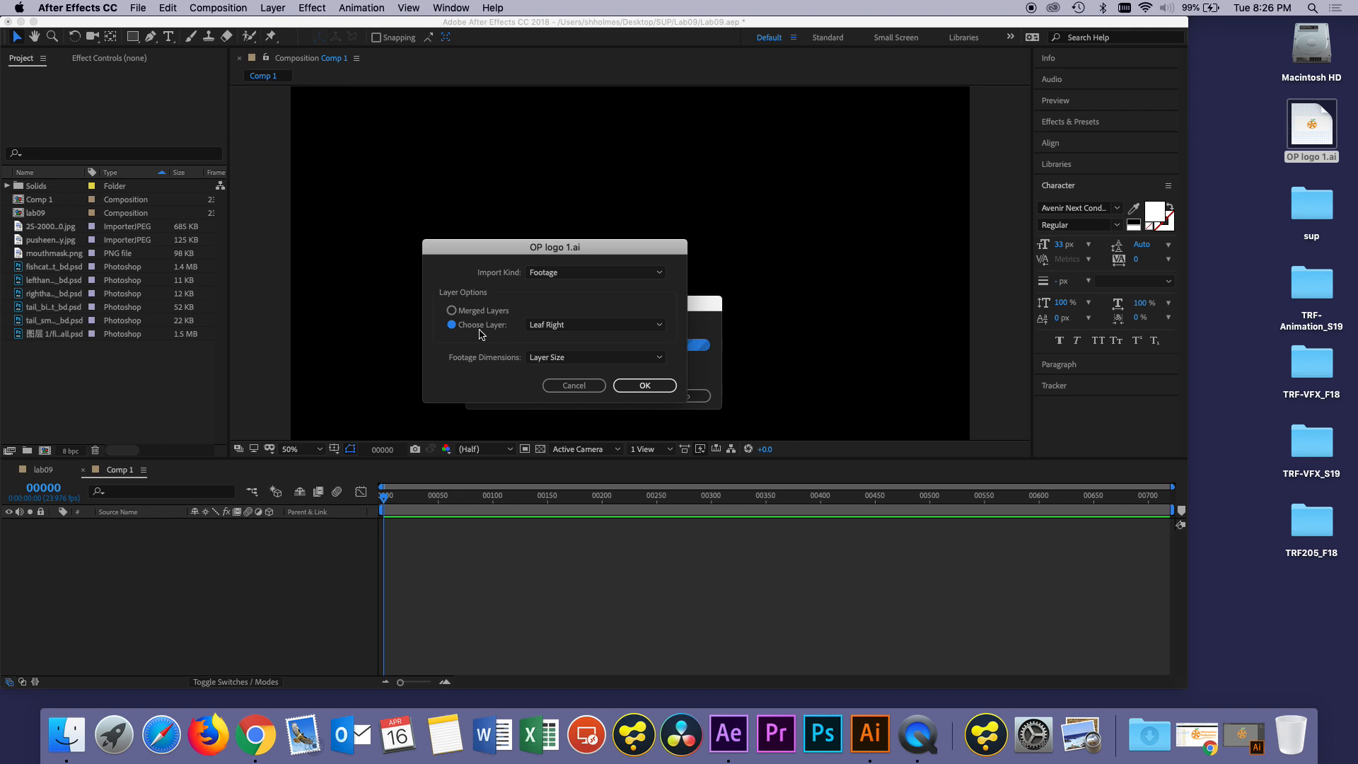
click(562, 327)
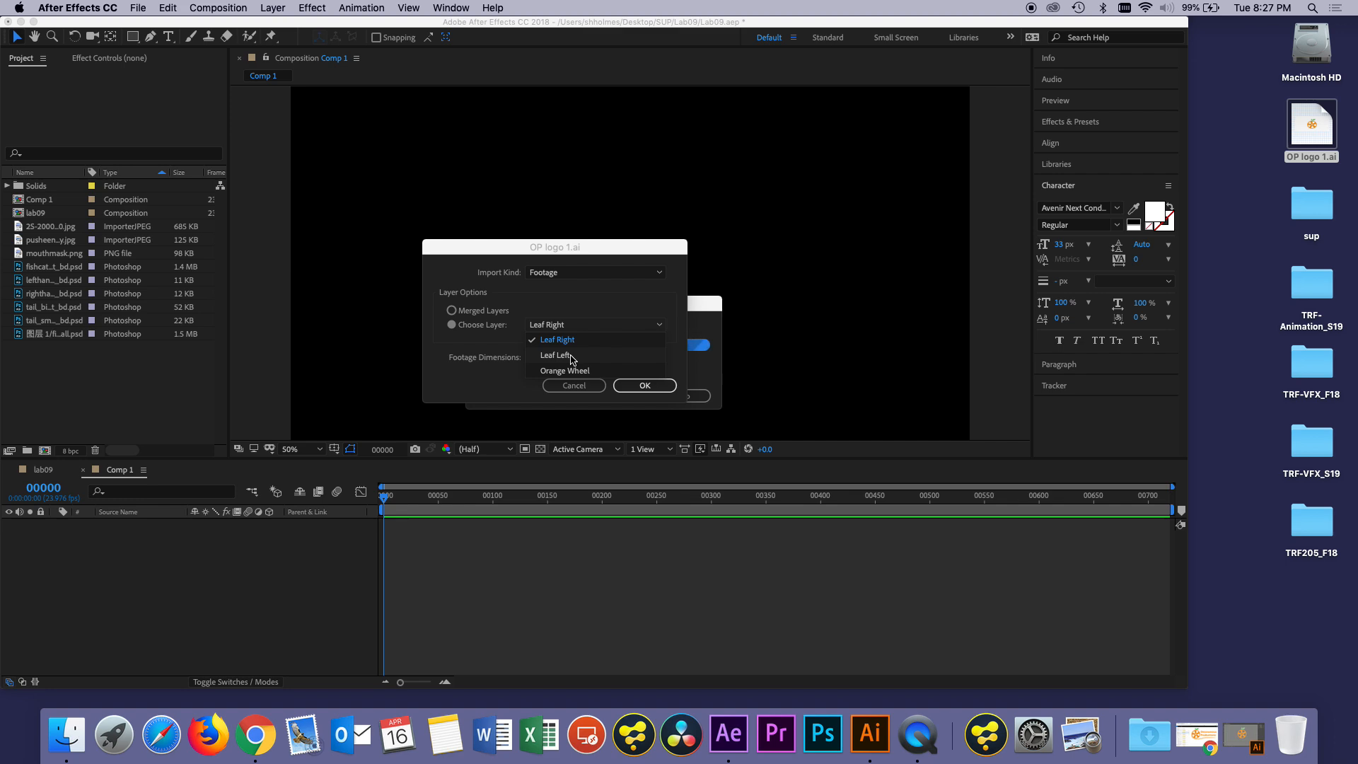
click(593, 370)
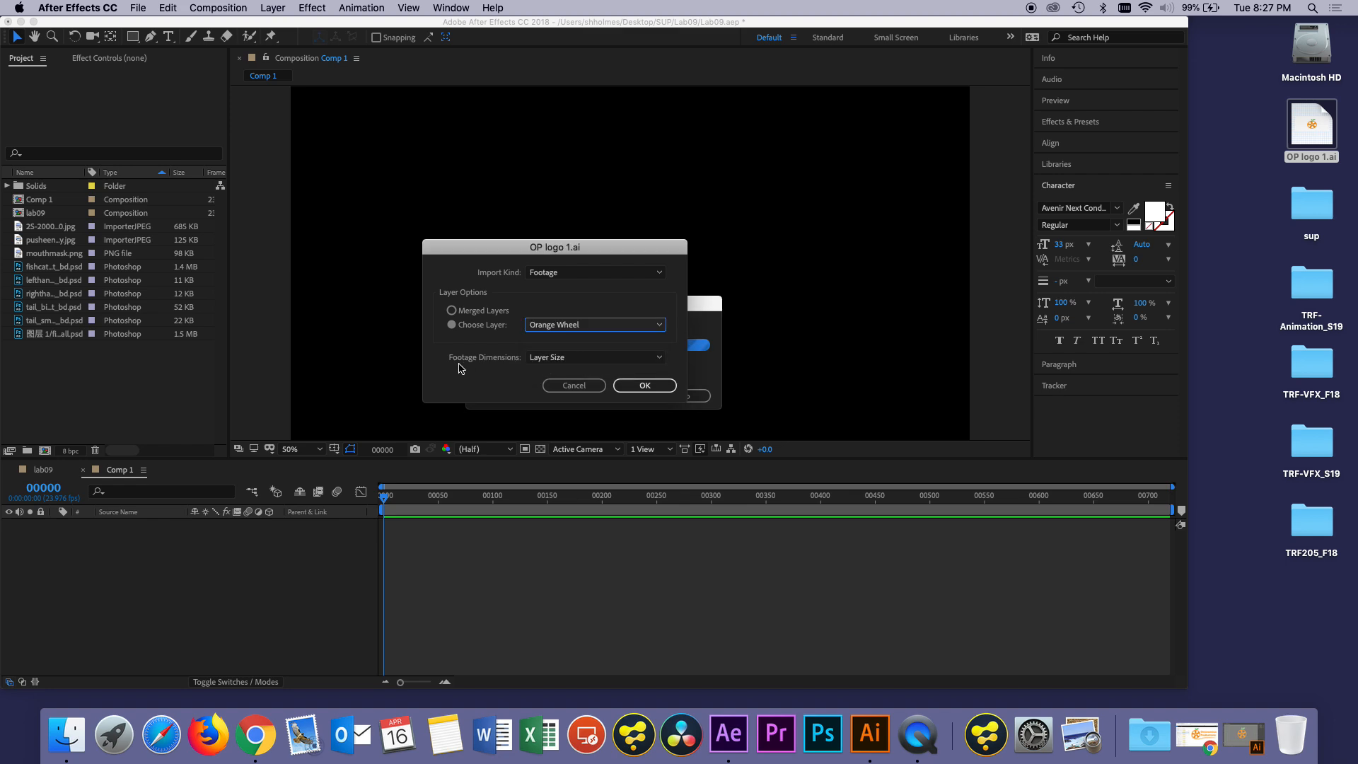
click(539, 359)
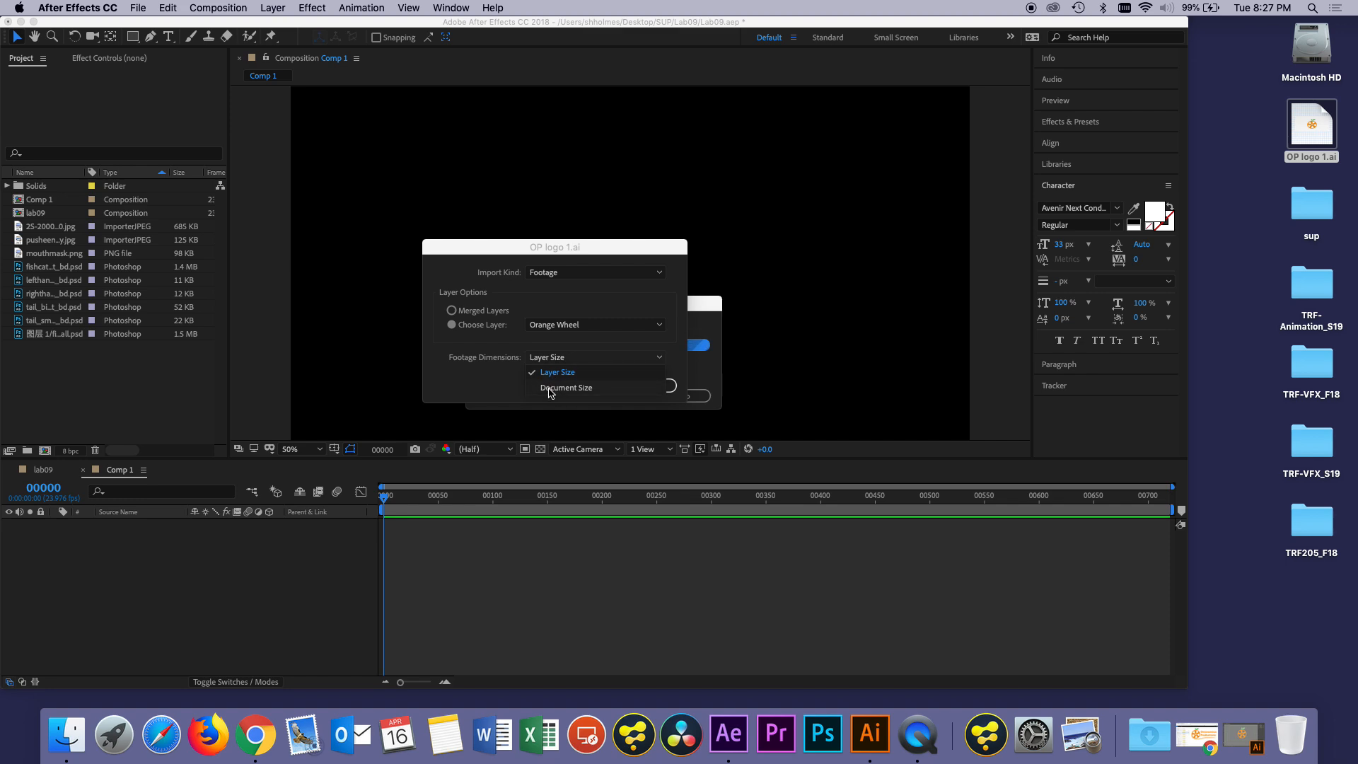
click(543, 375)
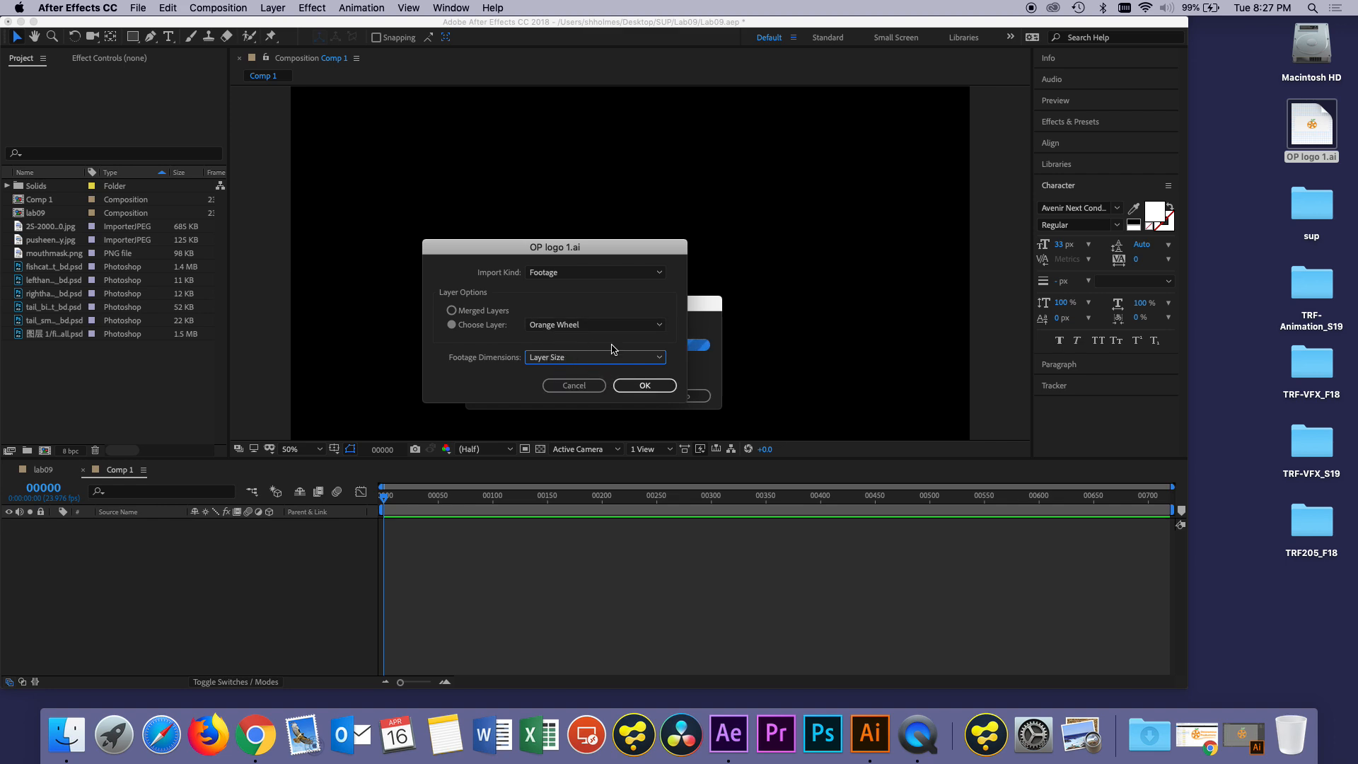
click(634, 385)
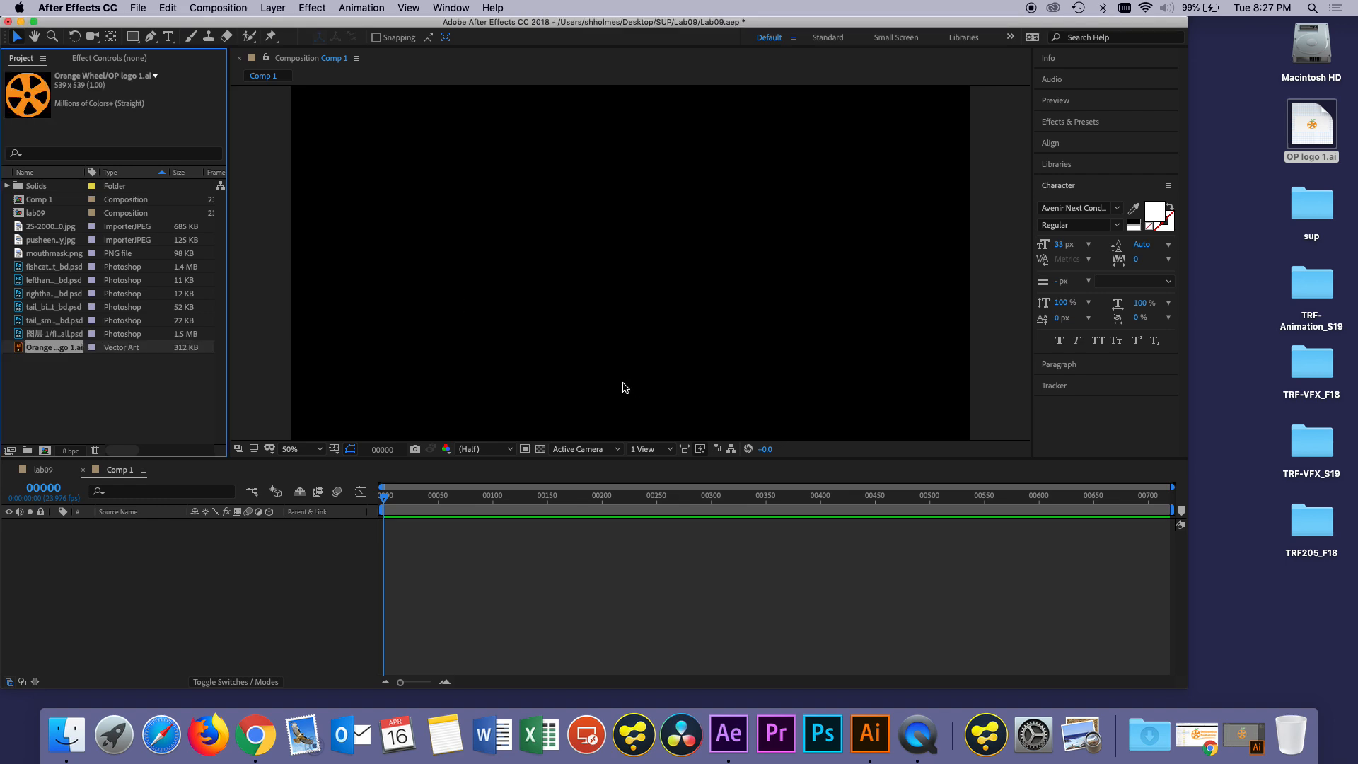
Step: Import OP logo 1.ai from the Desktop again as footage, choosing the Leaf Right layer with footage dimensions set to Document Size
right_click(121, 408)
mouse_move(221, 470)
click(332, 468)
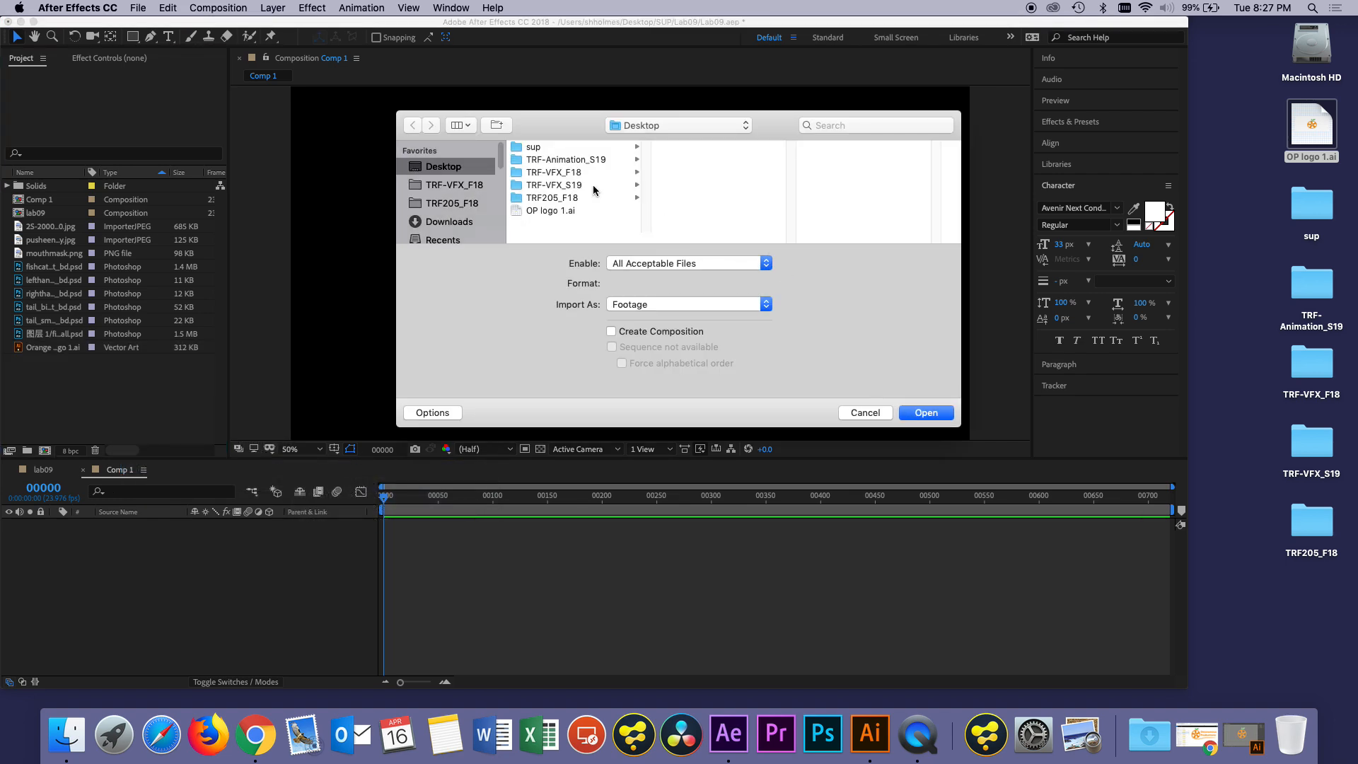
click(574, 210)
click(908, 414)
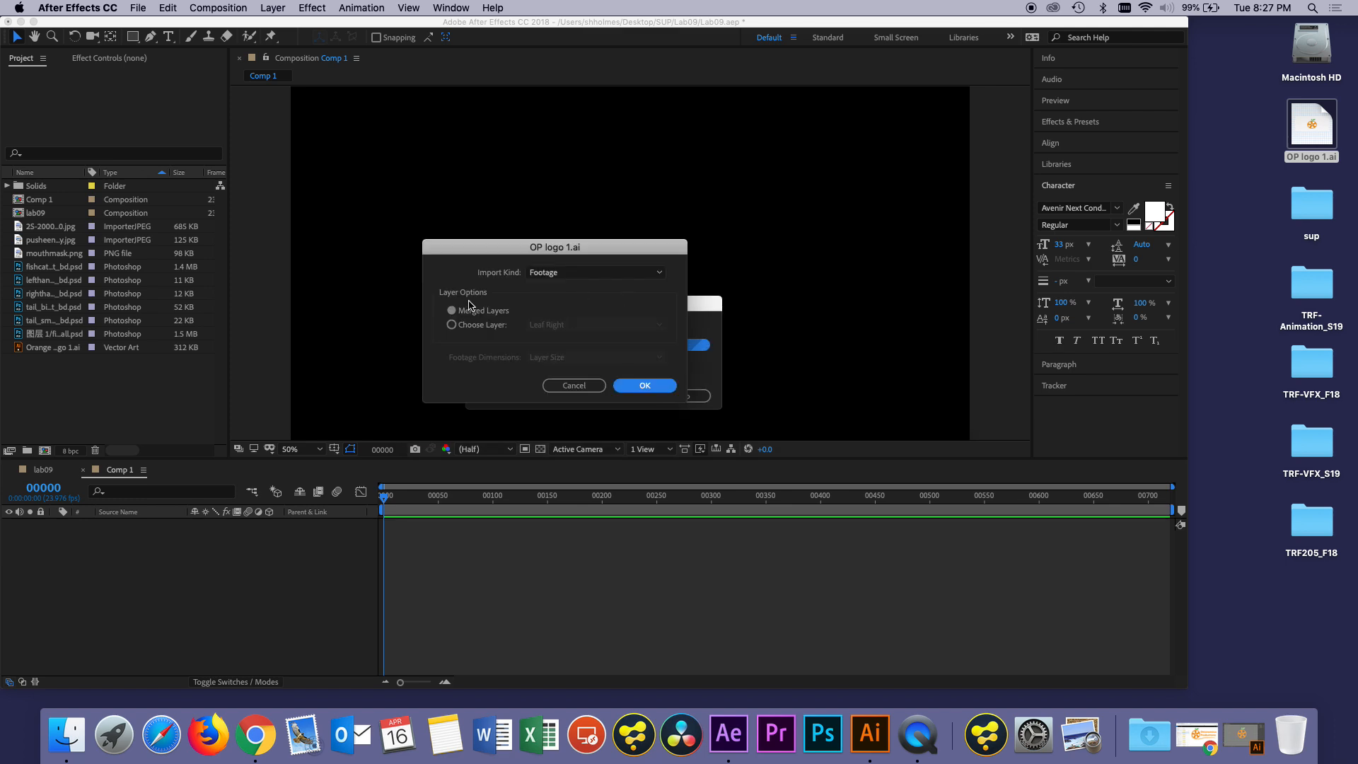
click(468, 324)
click(570, 357)
click(575, 387)
click(622, 387)
Step: Add the imported Leaf Right and Orange Wheel footage together to the Comp 1 timeline
drag(74, 386, 51, 348)
drag(51, 348, 212, 587)
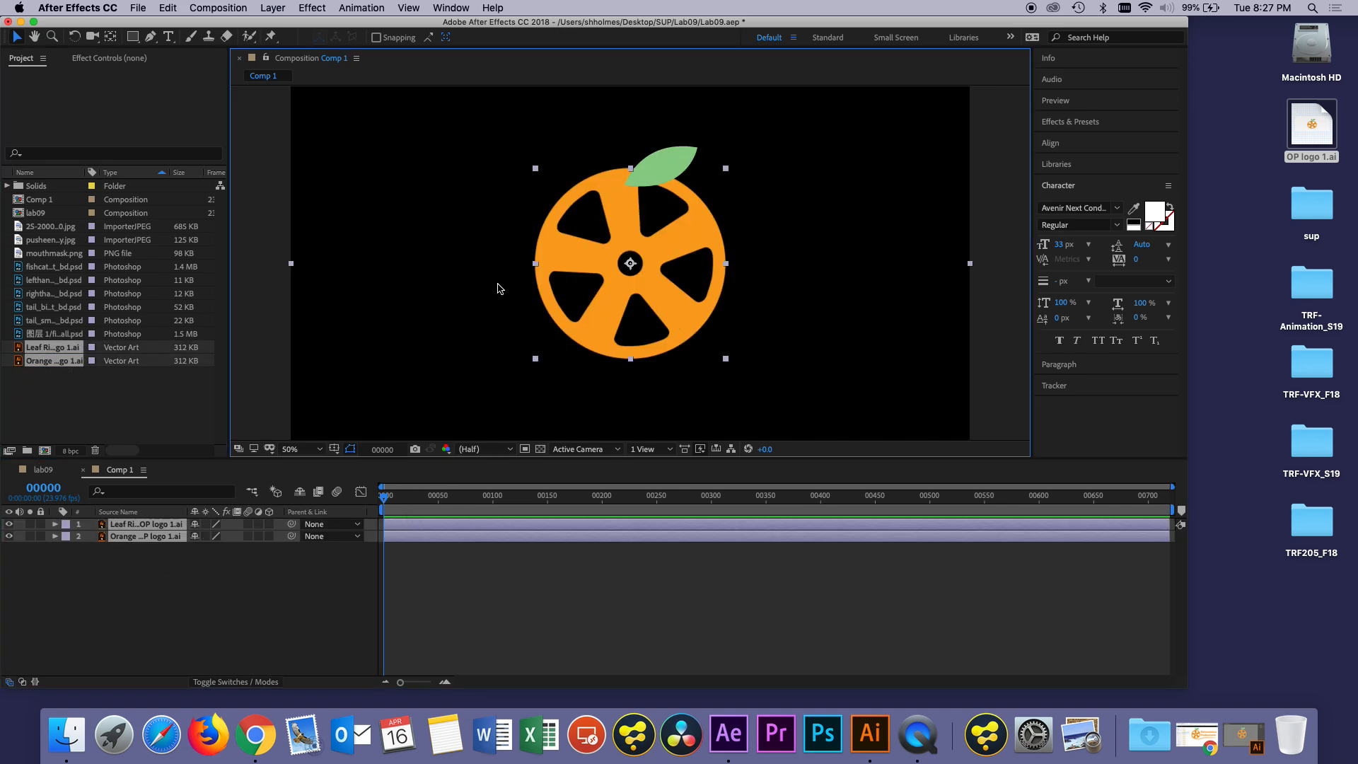
Step: Show the wheel and leaf layers one at a time and select each to compare their bounding boxes and anchor points
drag(10, 524, 9, 536)
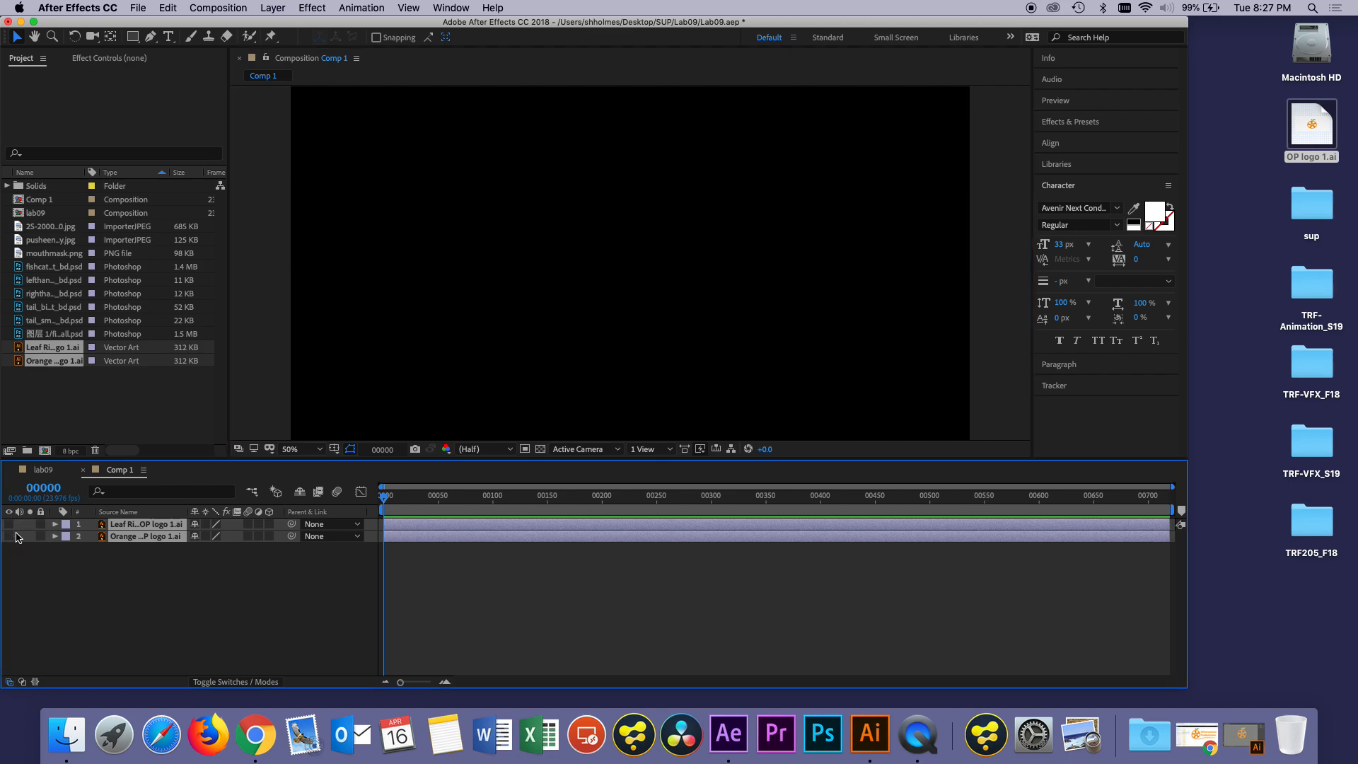
click(18, 558)
click(10, 536)
click(609, 316)
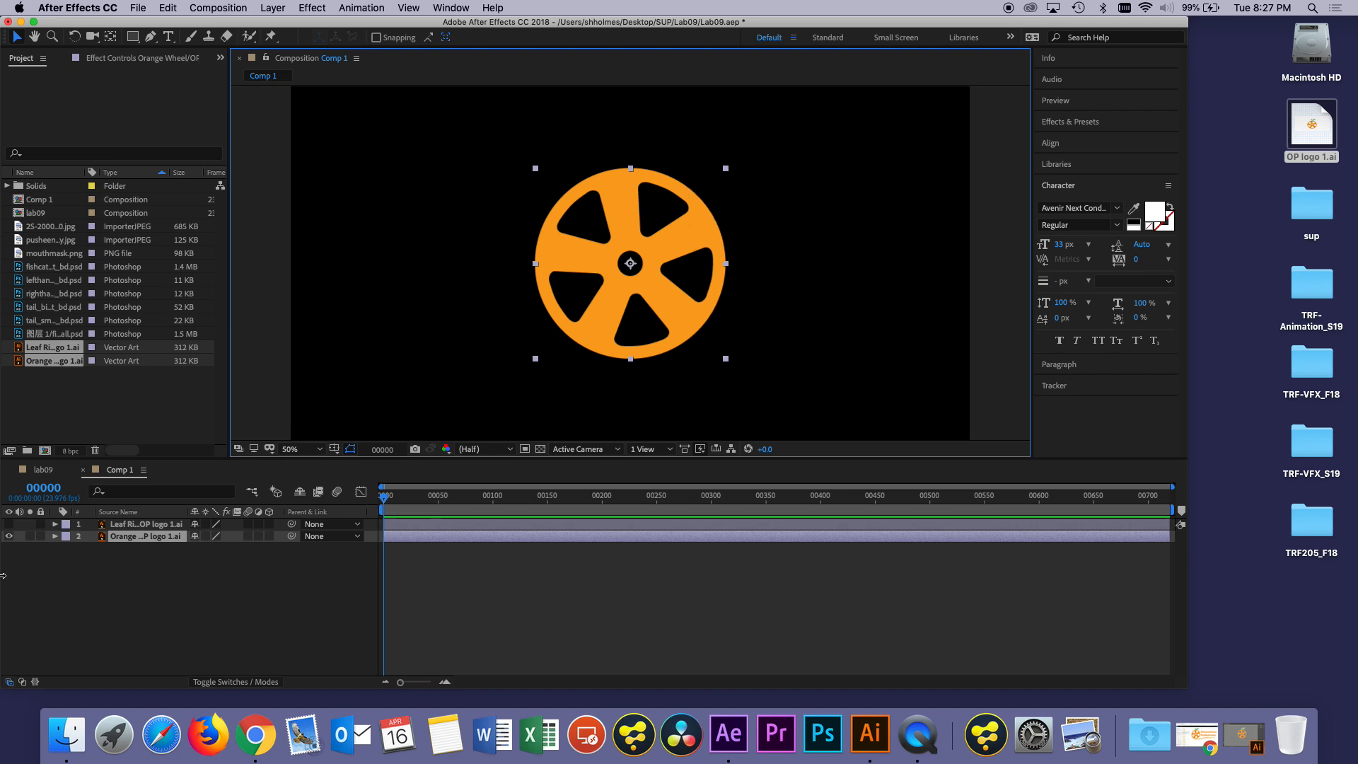
click(8, 536)
click(8, 524)
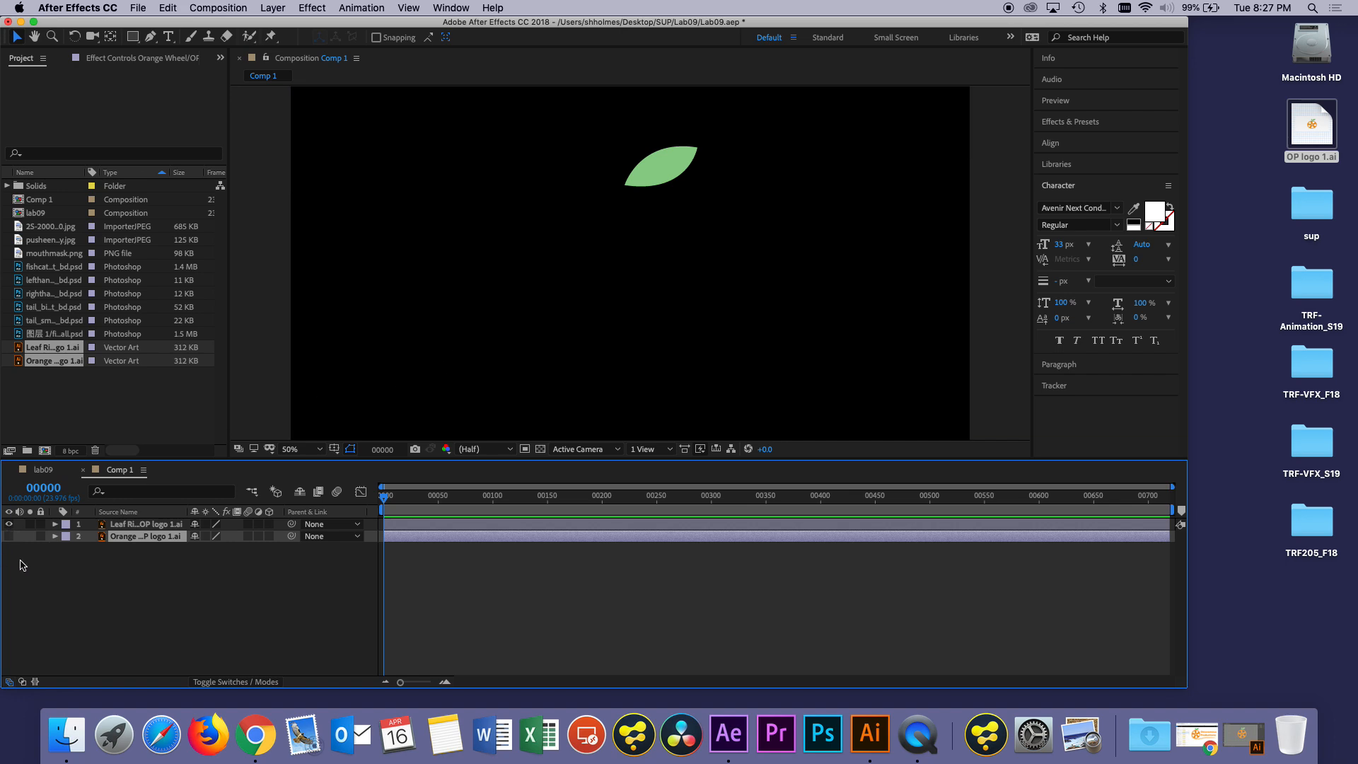
click(566, 276)
key(comma)
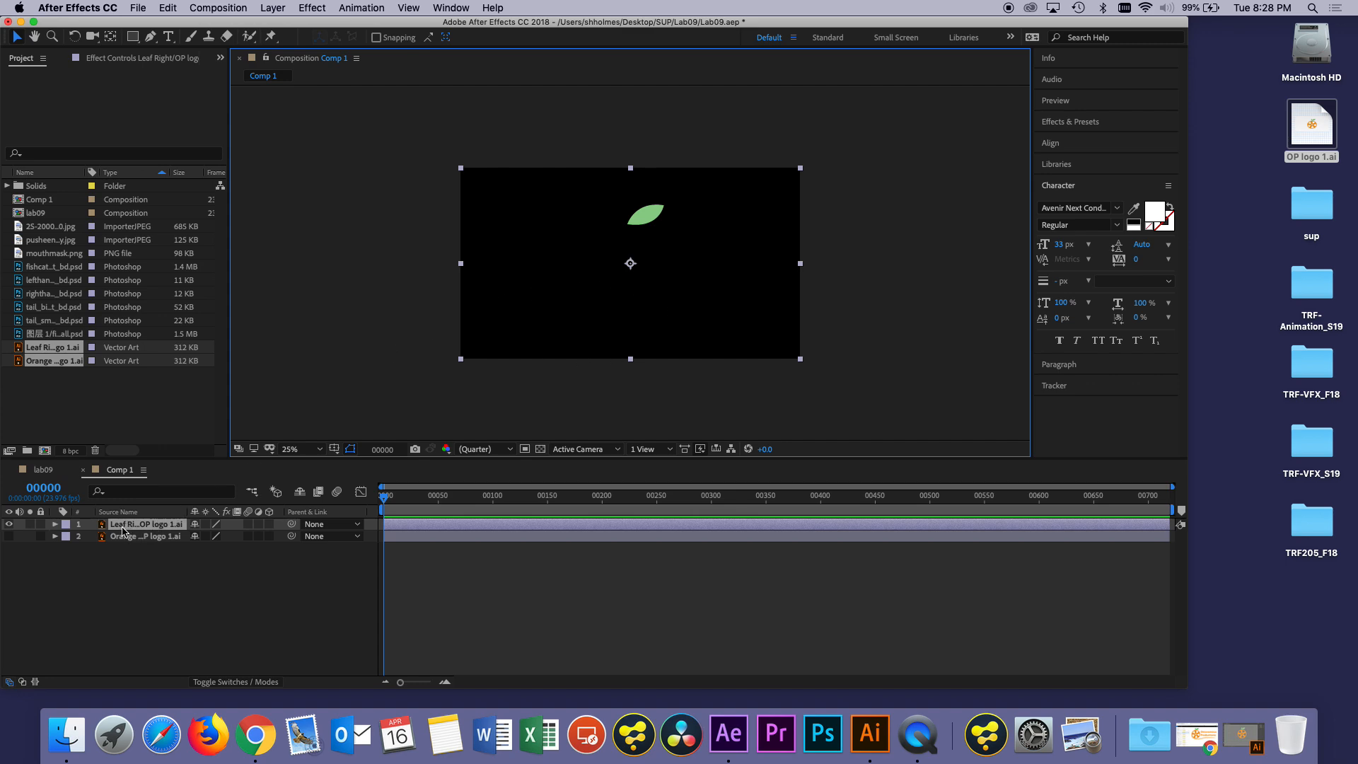
Step: Delete the Leaf Right layer from Comp 1
click(123, 530)
key(Delete)
click(106, 427)
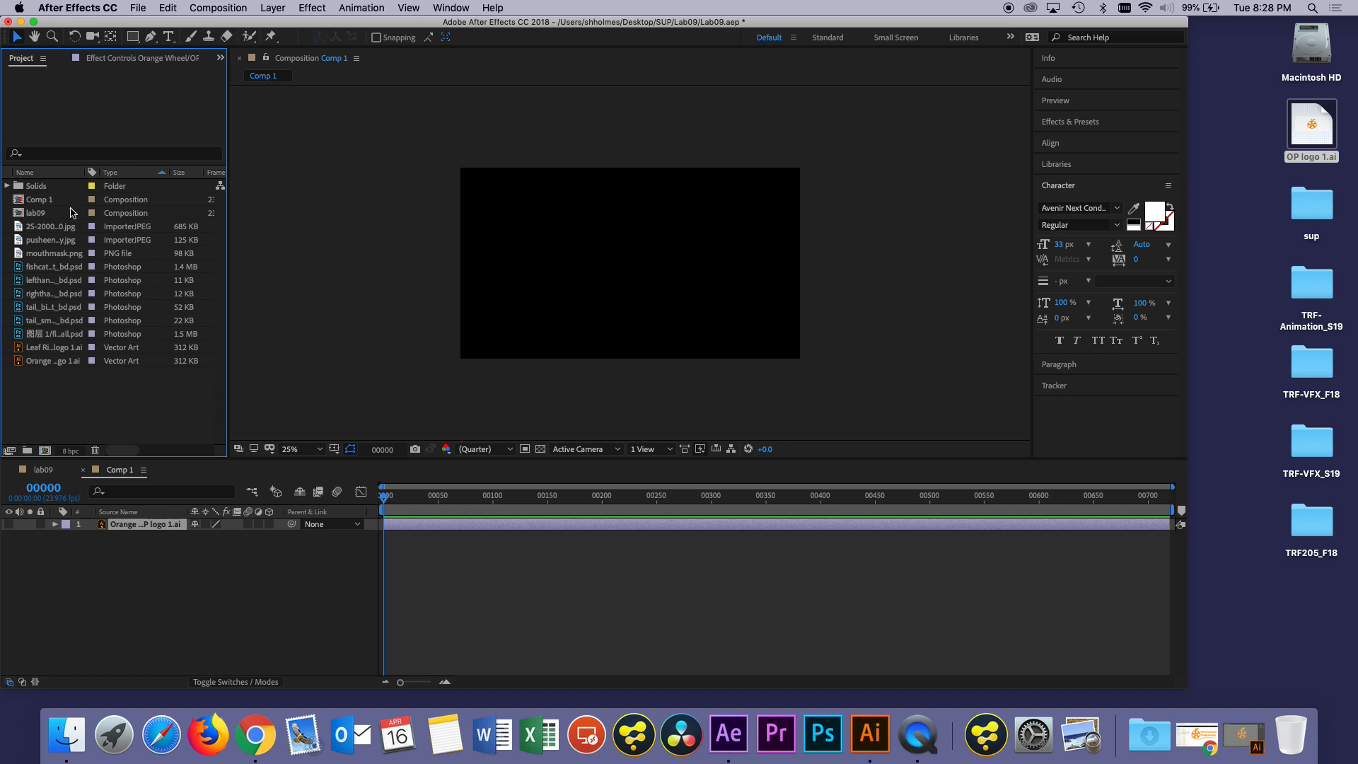
Step: In the lab09 composition, move the large cat's body_2 layer and undo the move
click(39, 470)
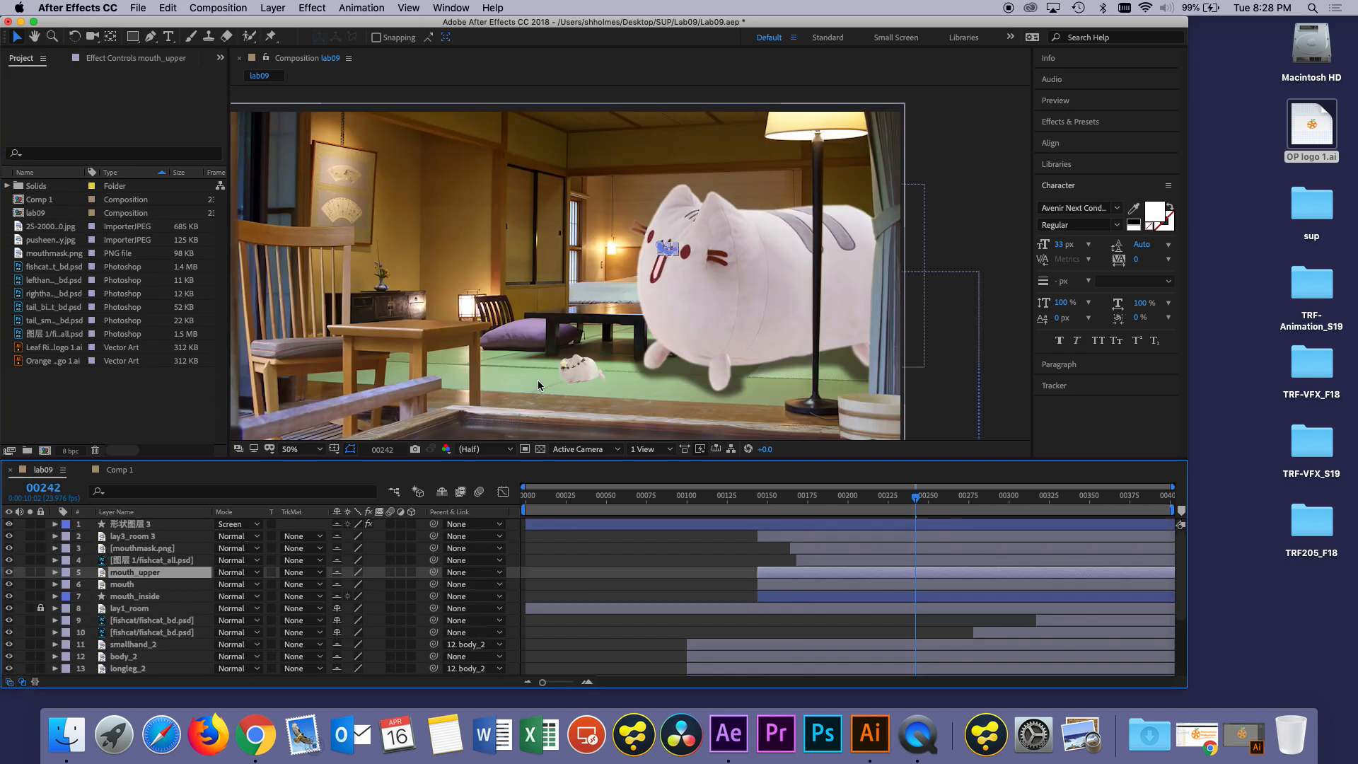
click(776, 319)
drag(776, 320, 750, 309)
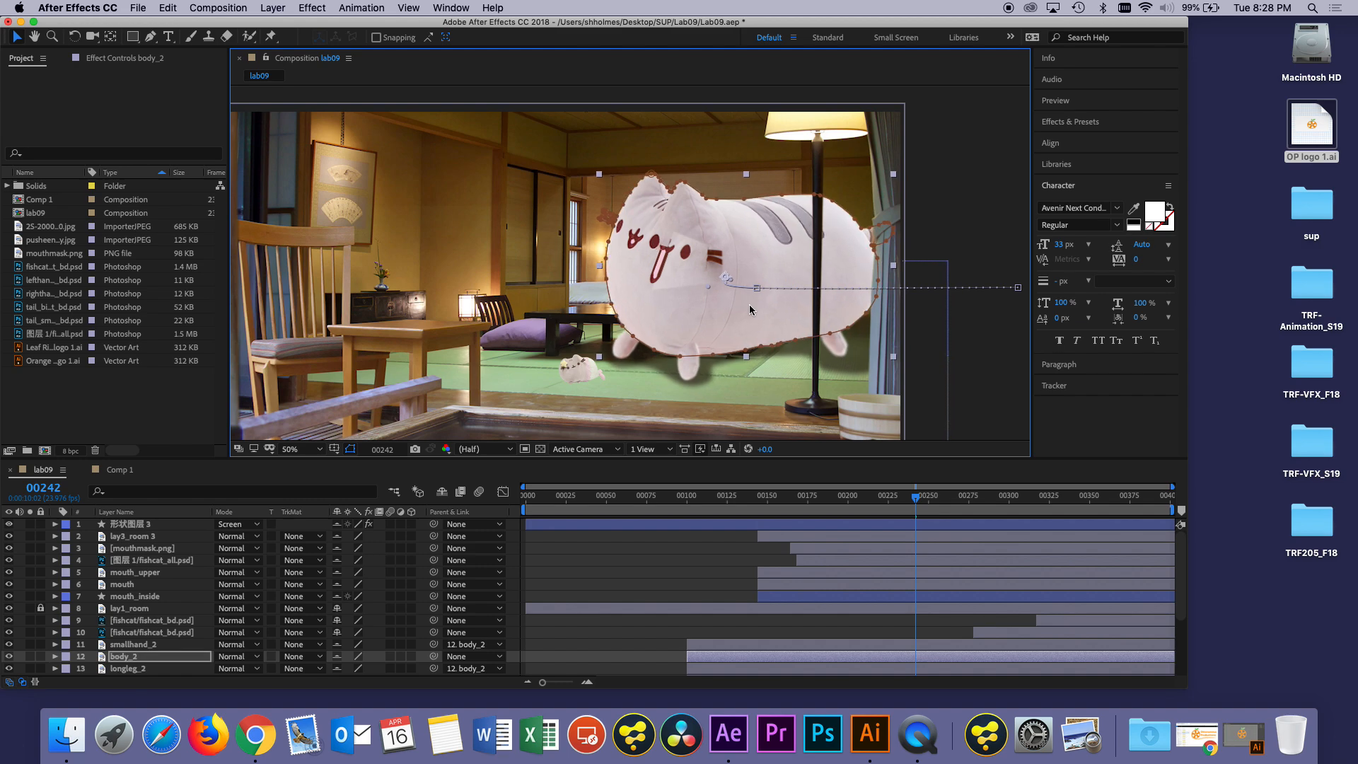
key(super+z)
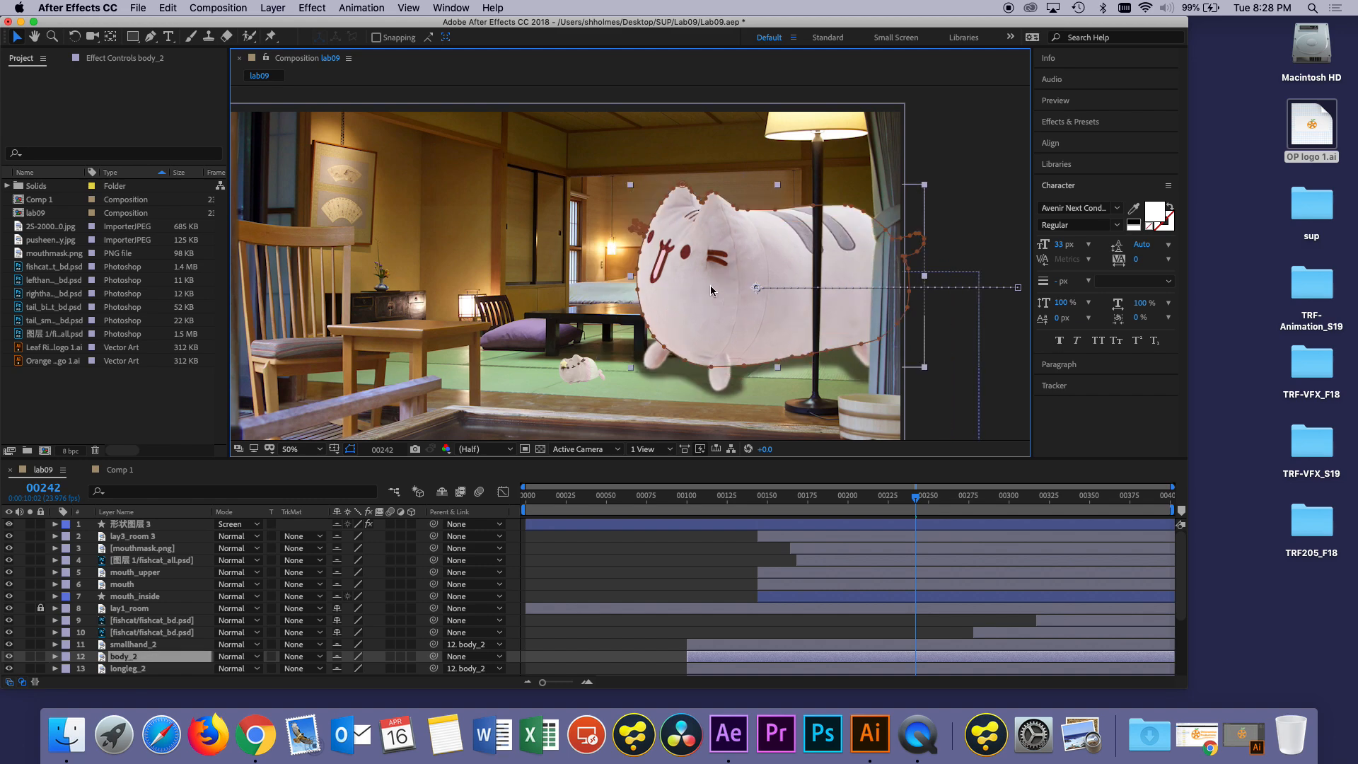
Step: Pan around the lab09 composition with the Hand tool and zoom its view between 25% and 100%
click(35, 39)
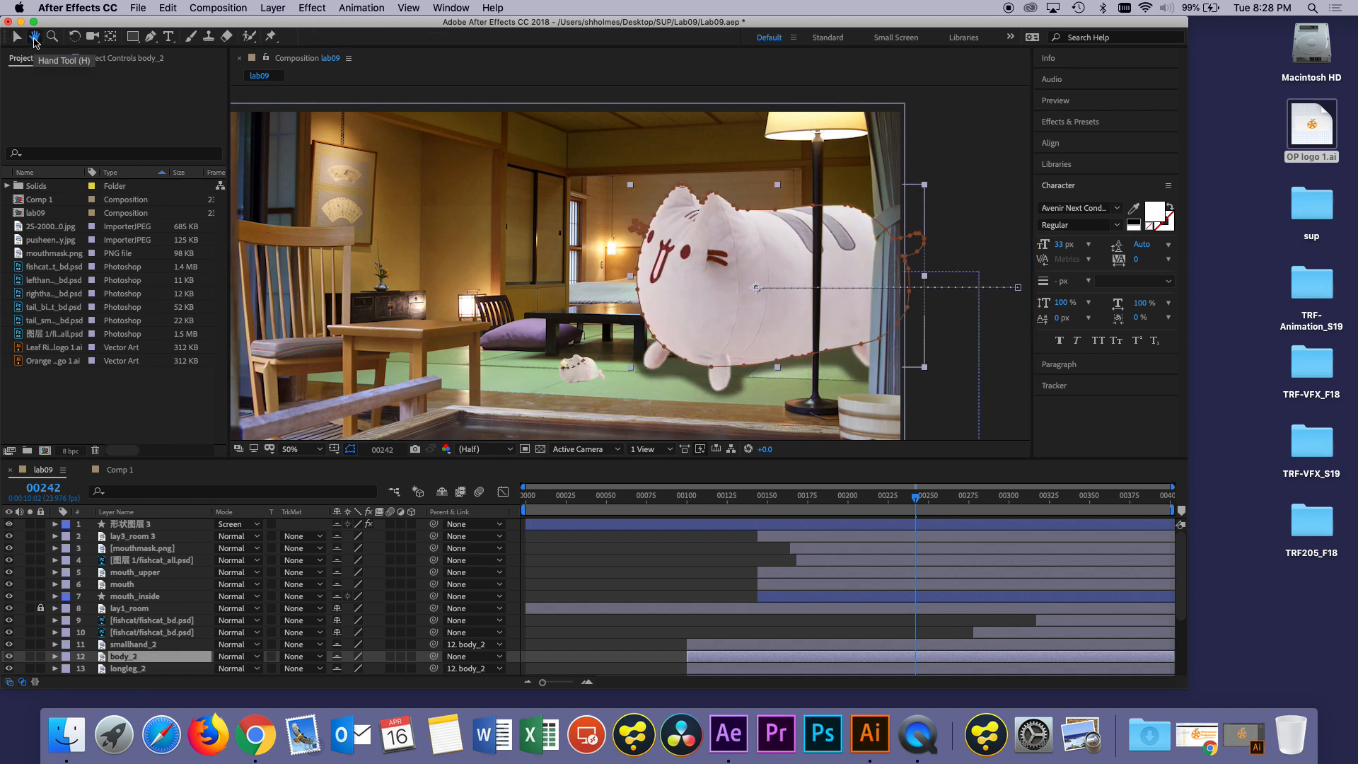
drag(480, 245, 506, 216)
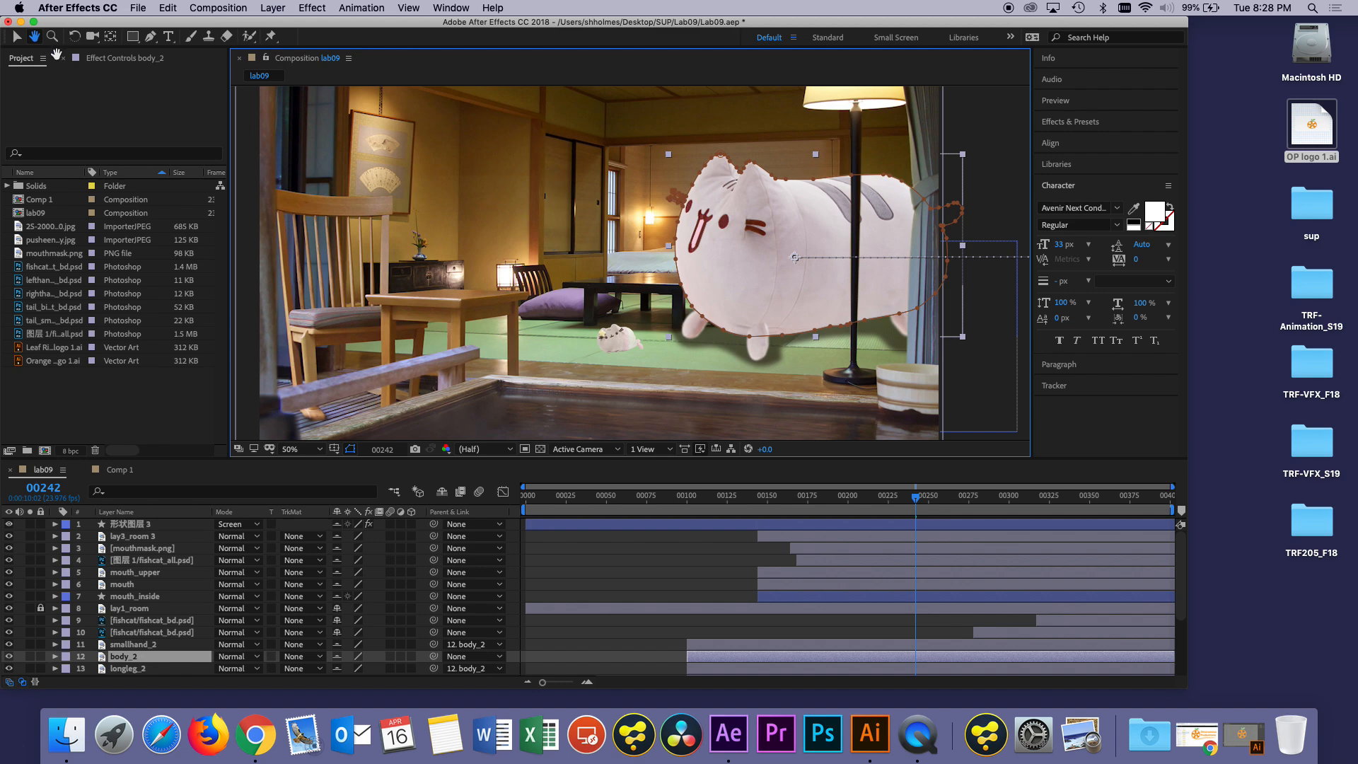
click(16, 39)
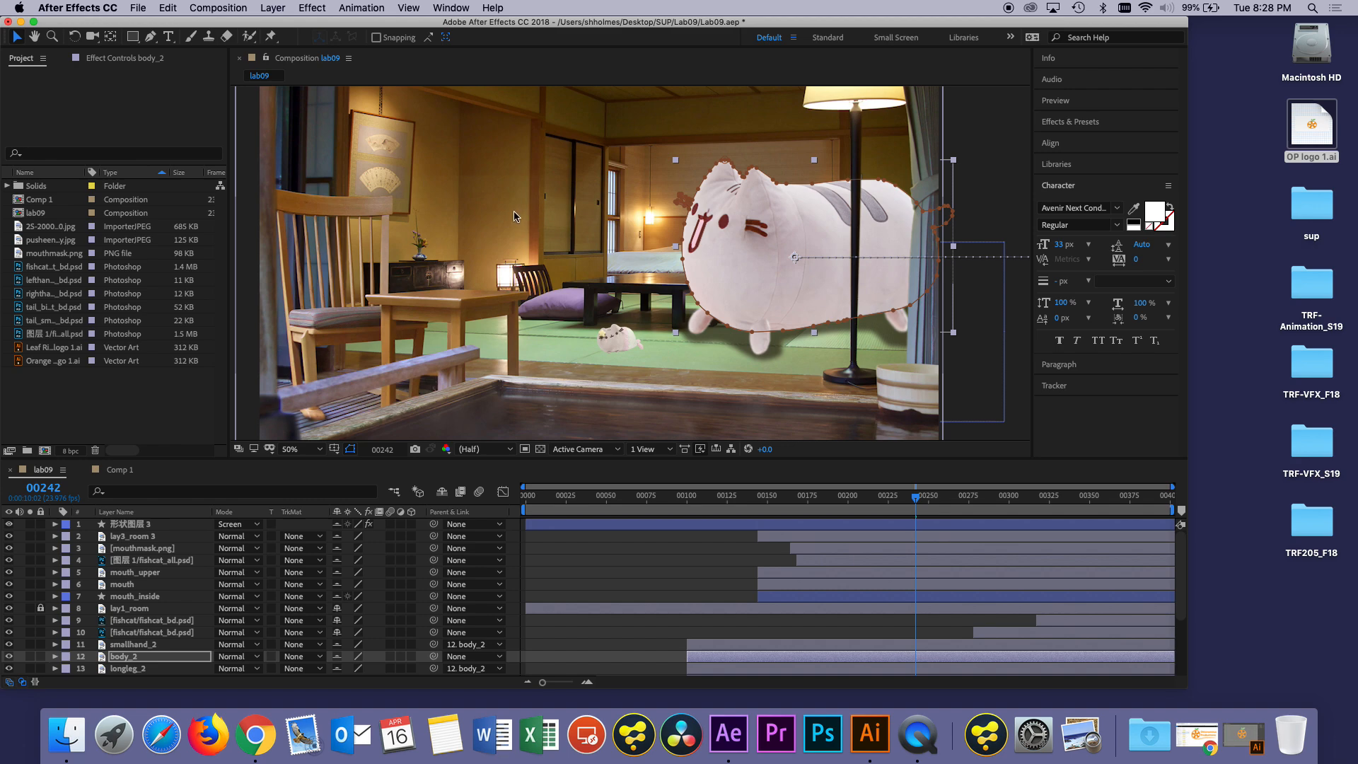
key(comma)
scroll(532, 223, left, 3)
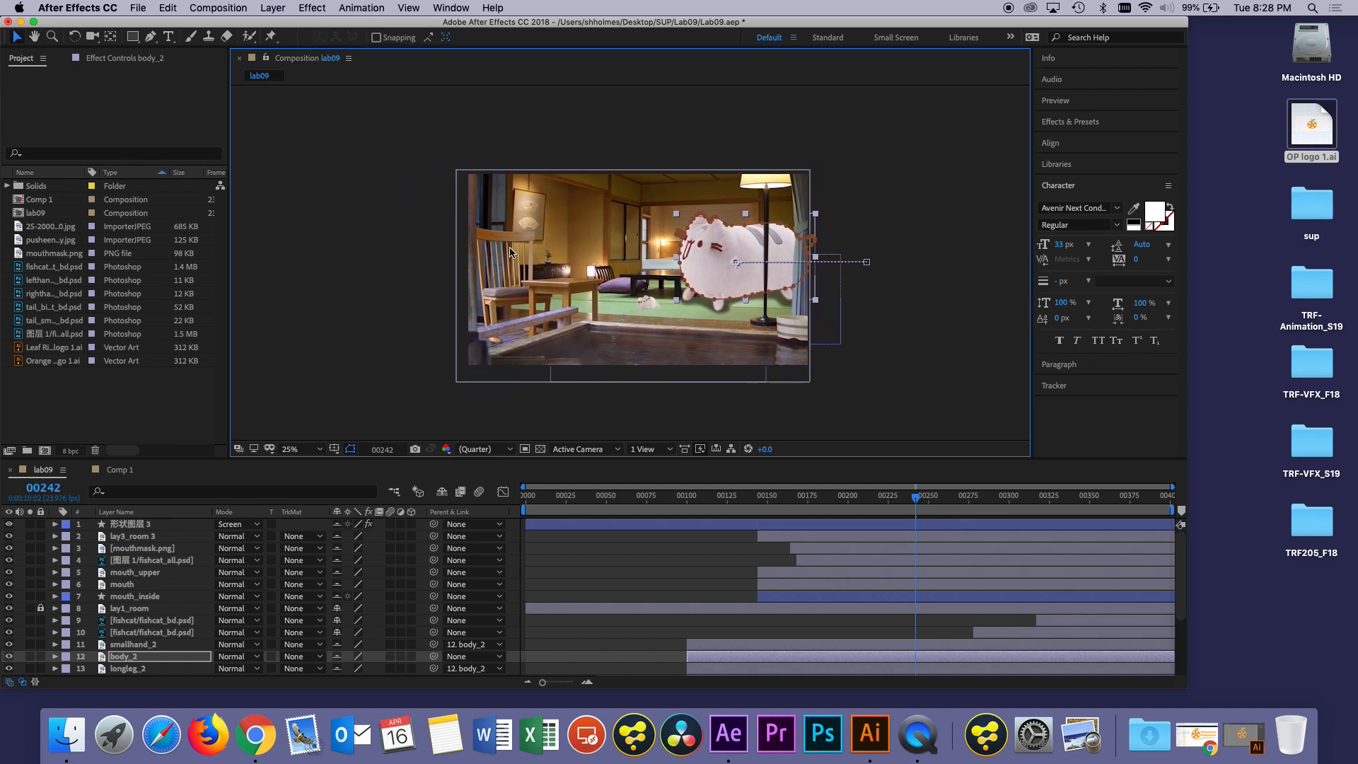
scroll(498, 251, right, 3)
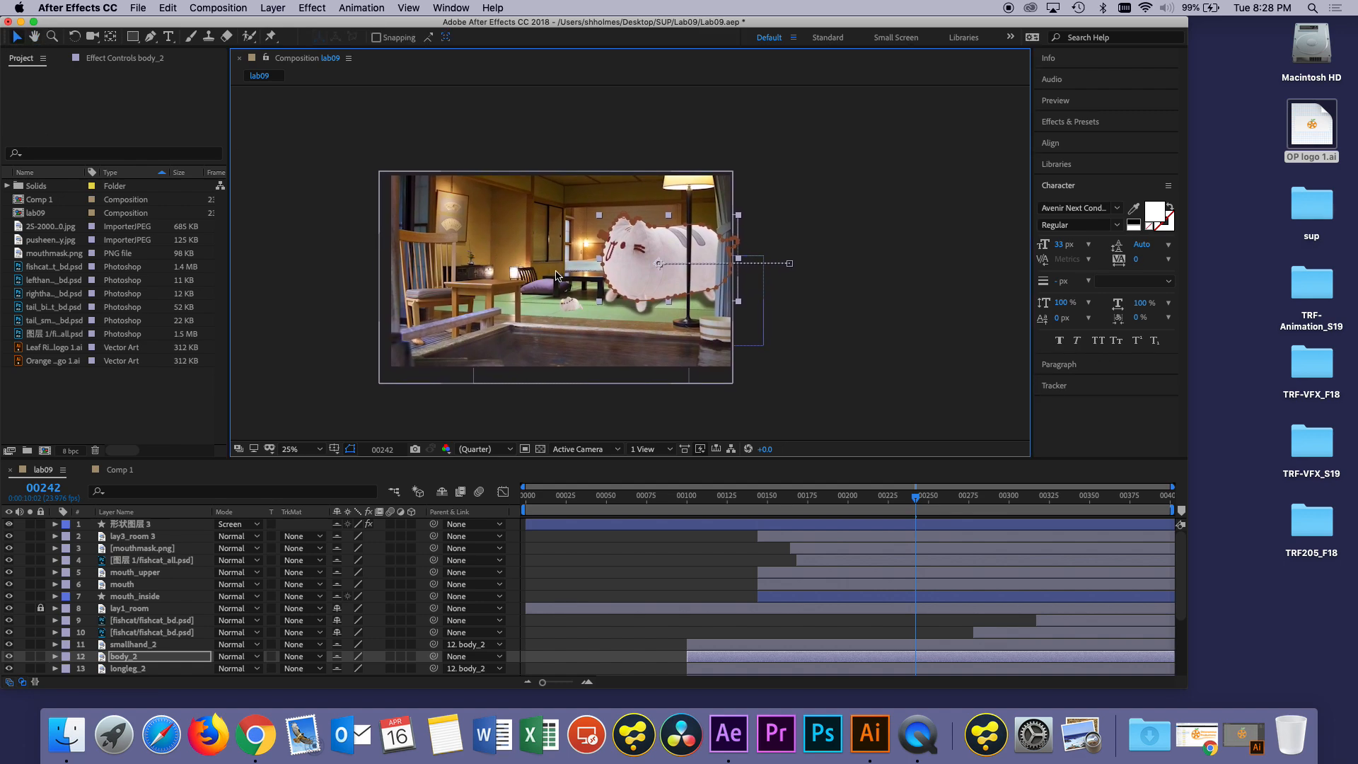
scroll(556, 276, up, 2)
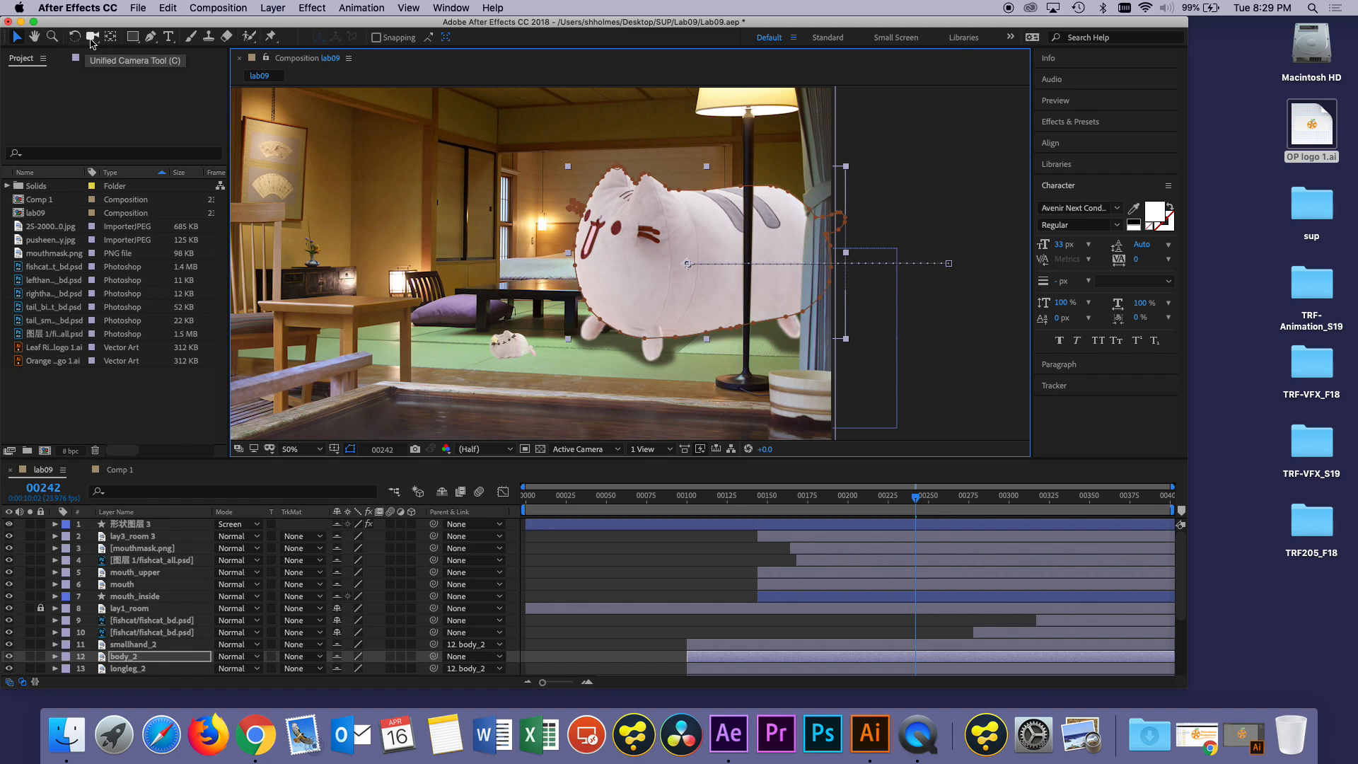
key(period)
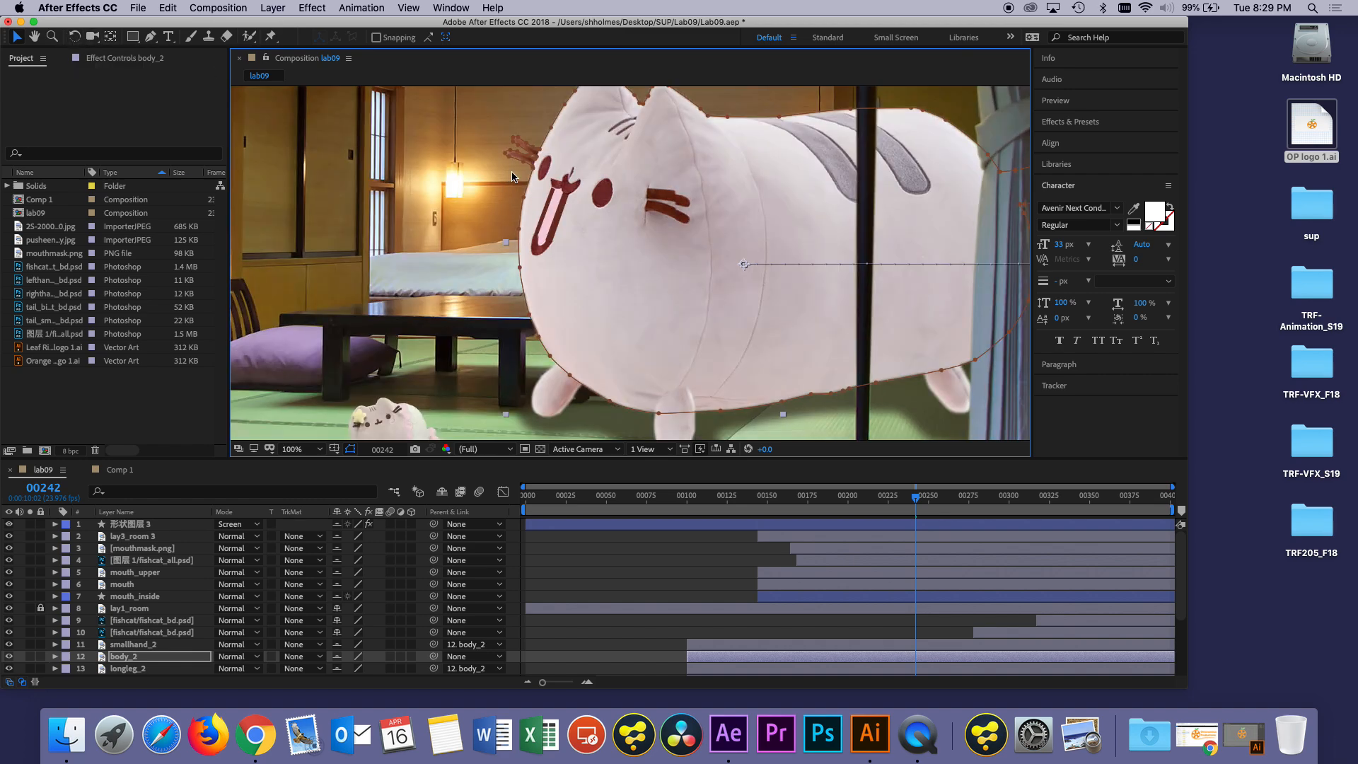
key(comma)
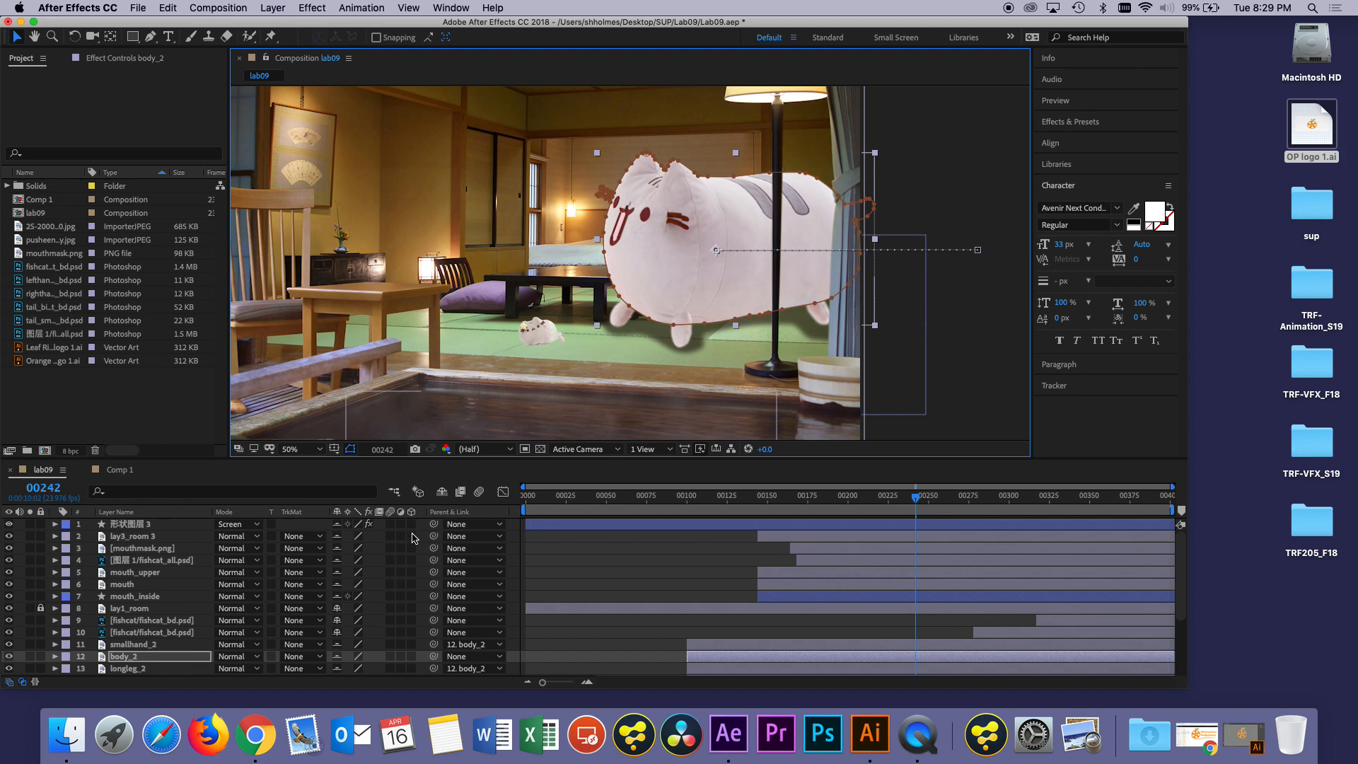
key(period)
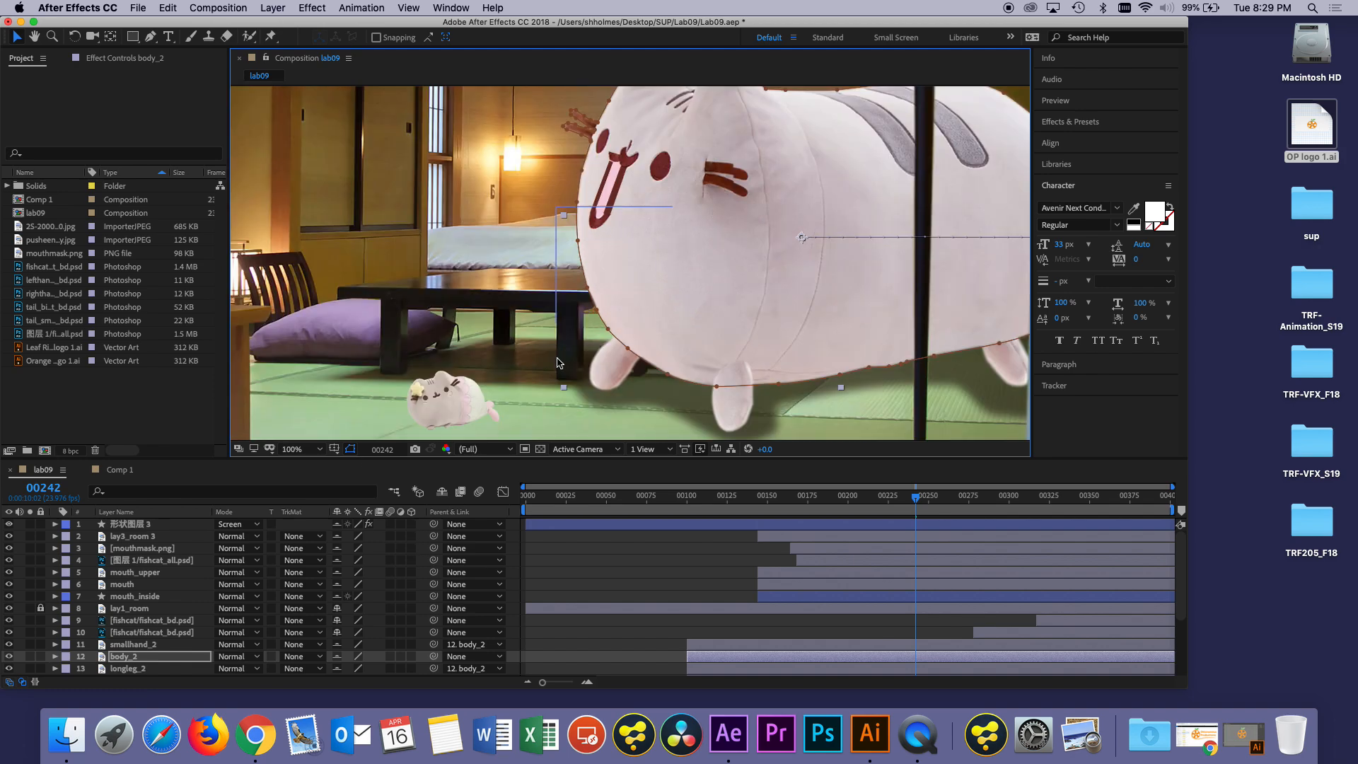
Step: Try to shift the small cat layer's anchor point slightly with the Pan Behind tool, then restore the Selection tool
click(502, 367)
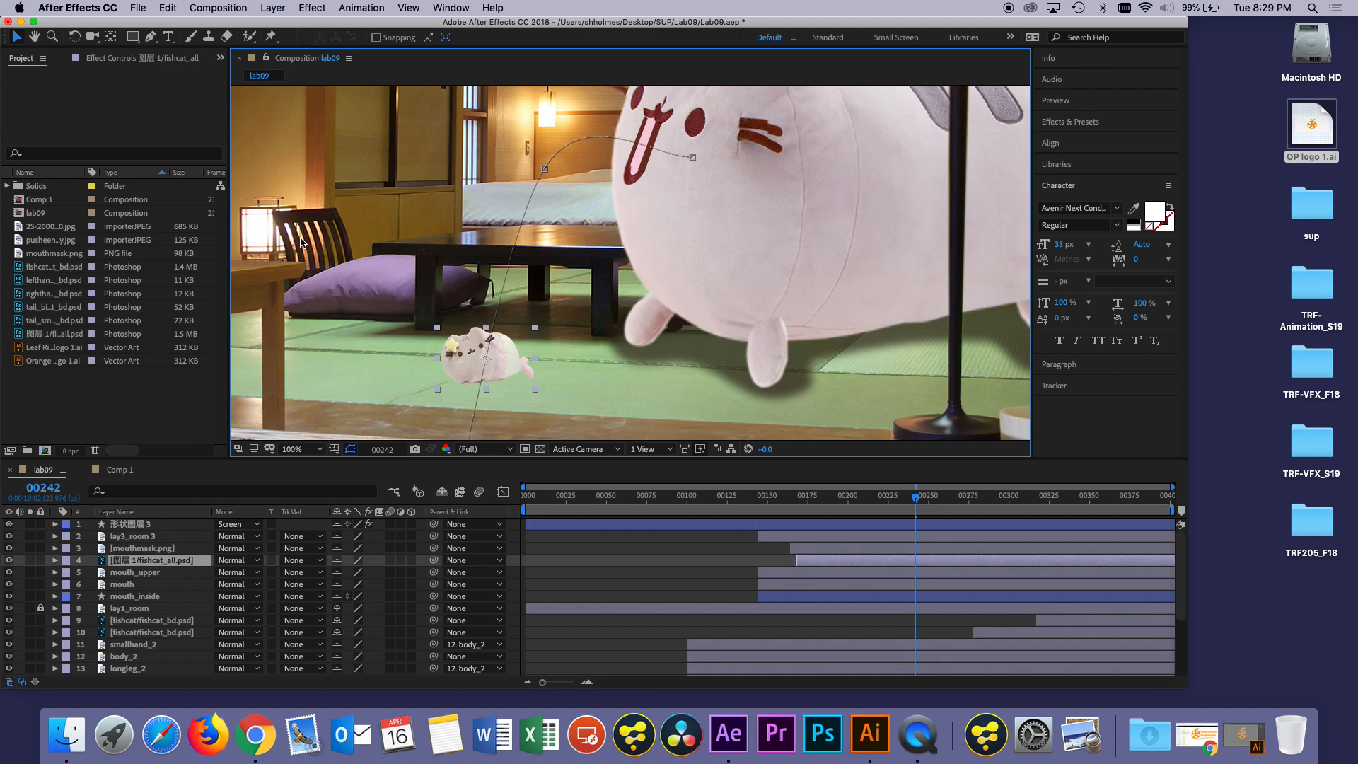
scroll(547, 330, up, 2)
scroll(563, 348, down, 5)
scroll(564, 348, left, 5)
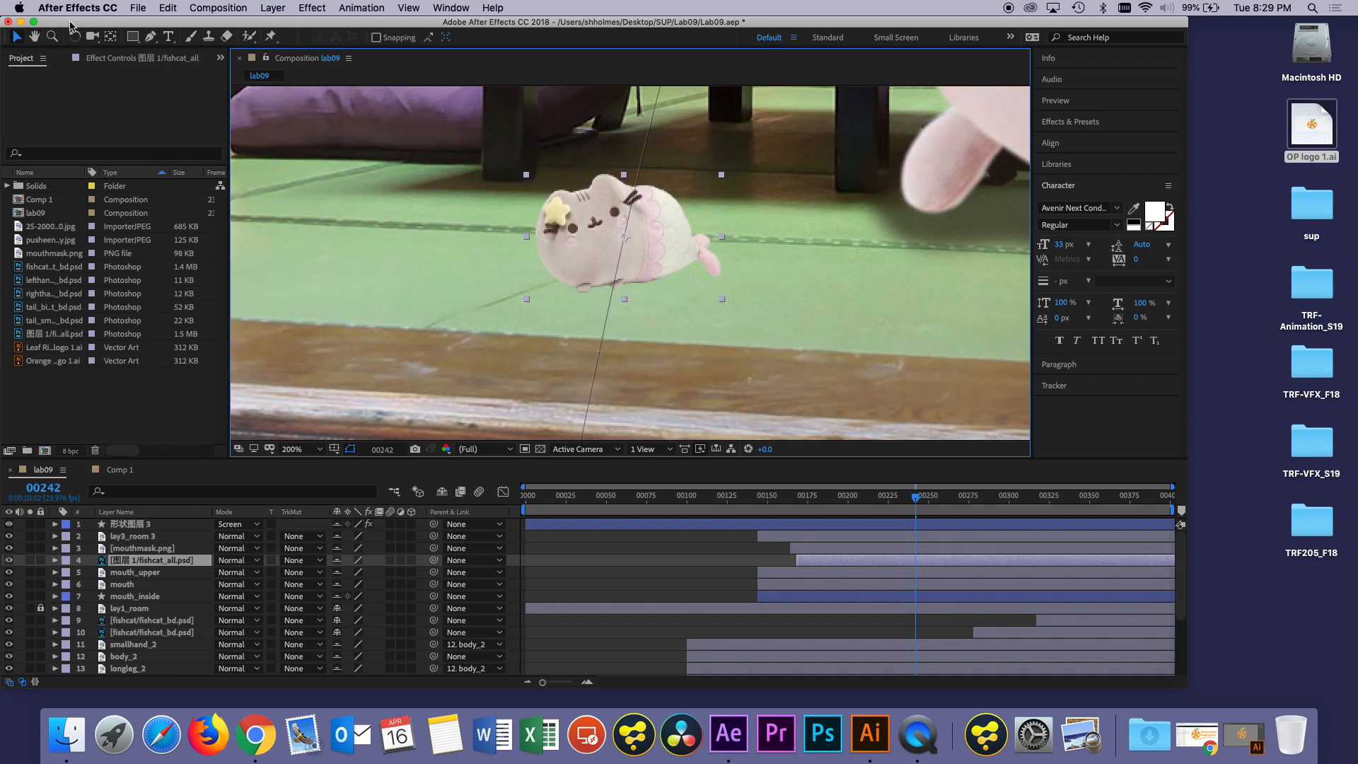
click(111, 36)
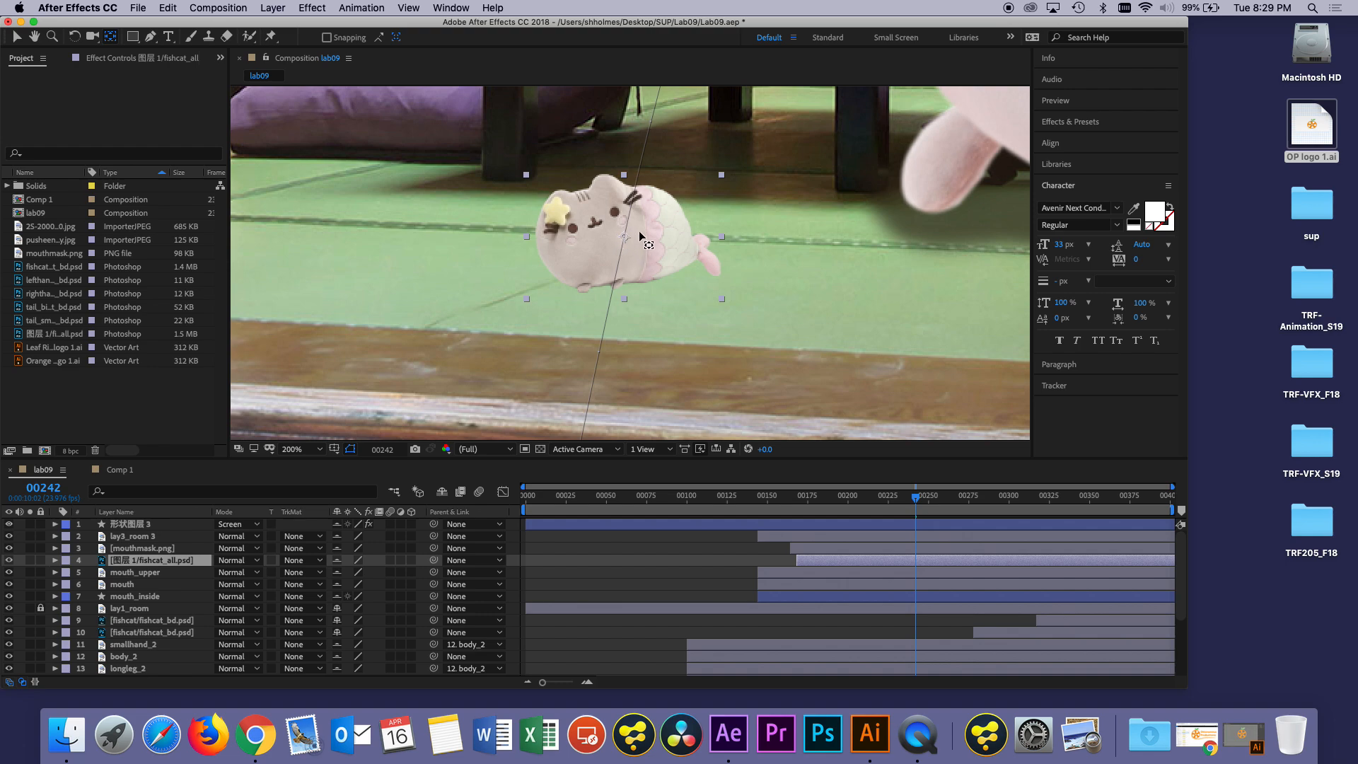
drag(623, 237, 613, 238)
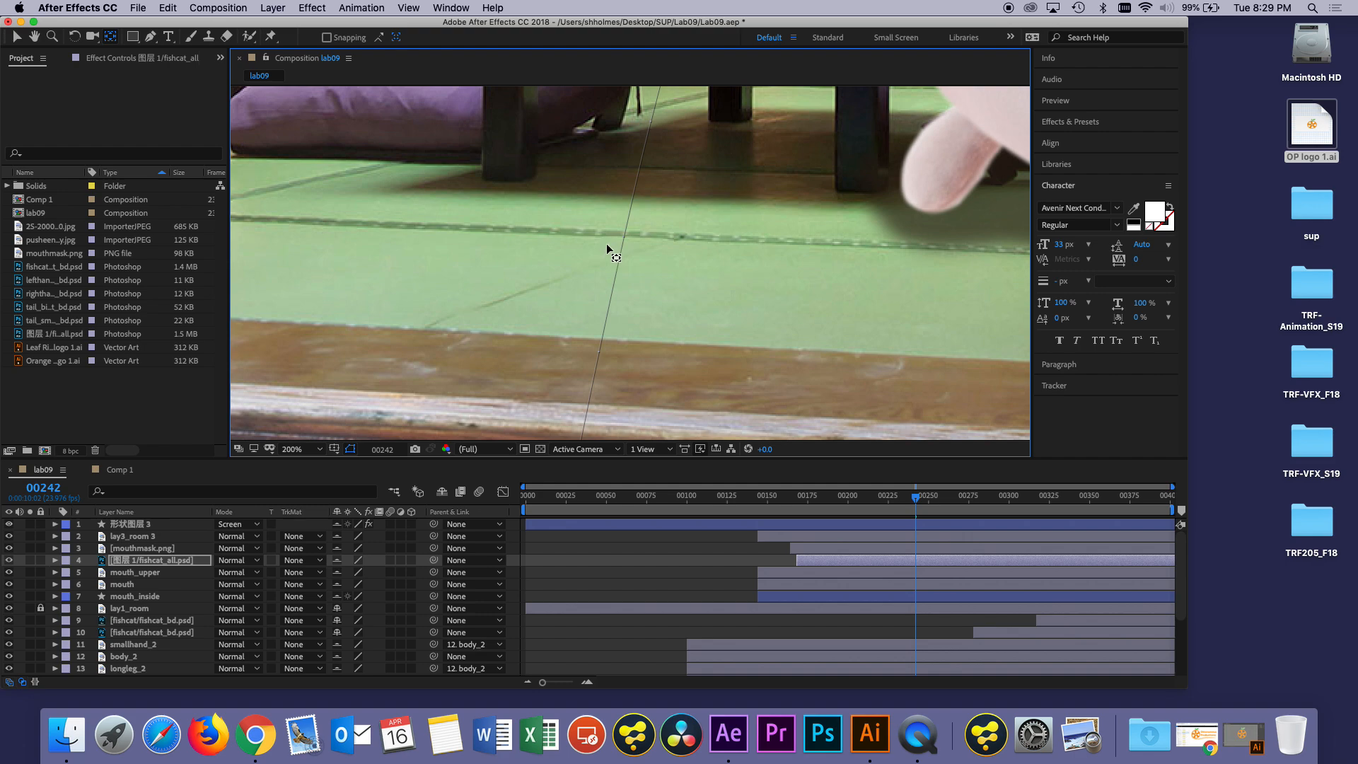
click(625, 253)
scroll(625, 253, down, 4)
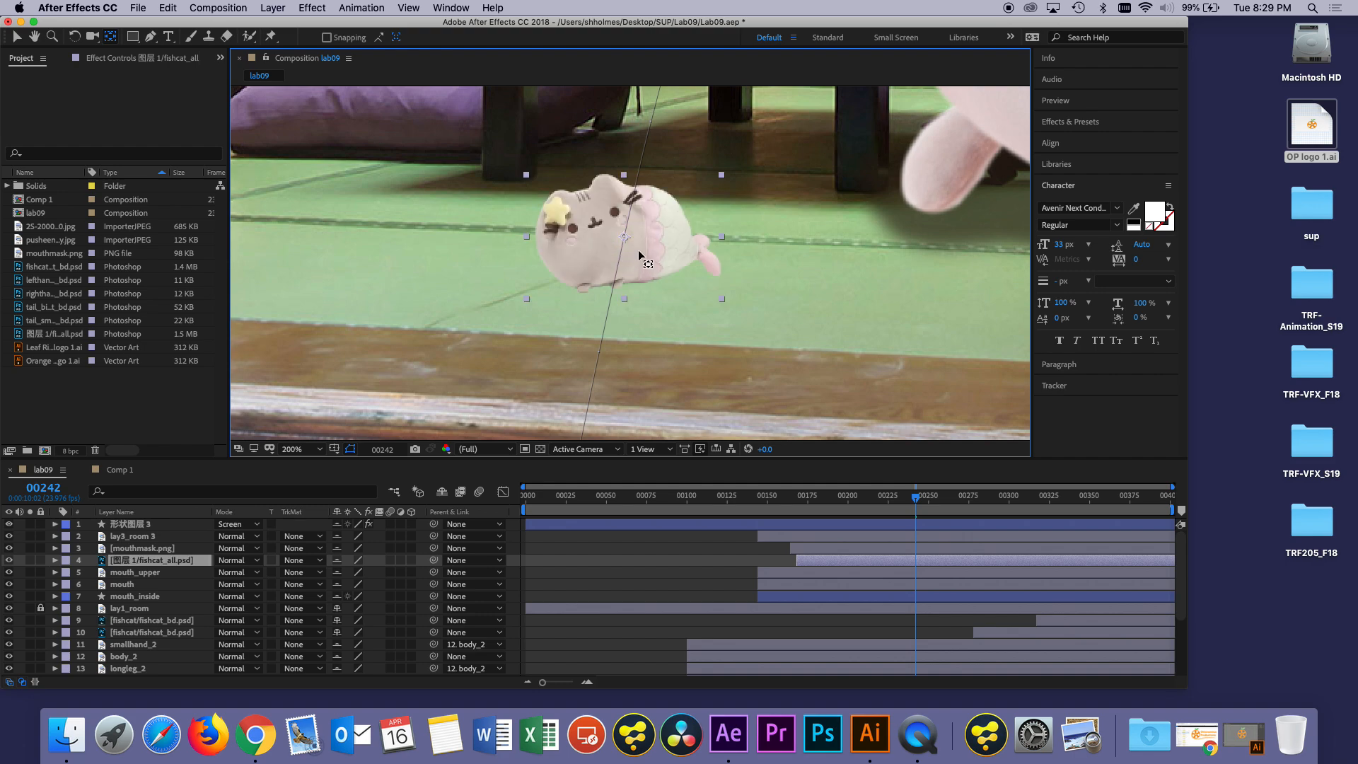
click(15, 36)
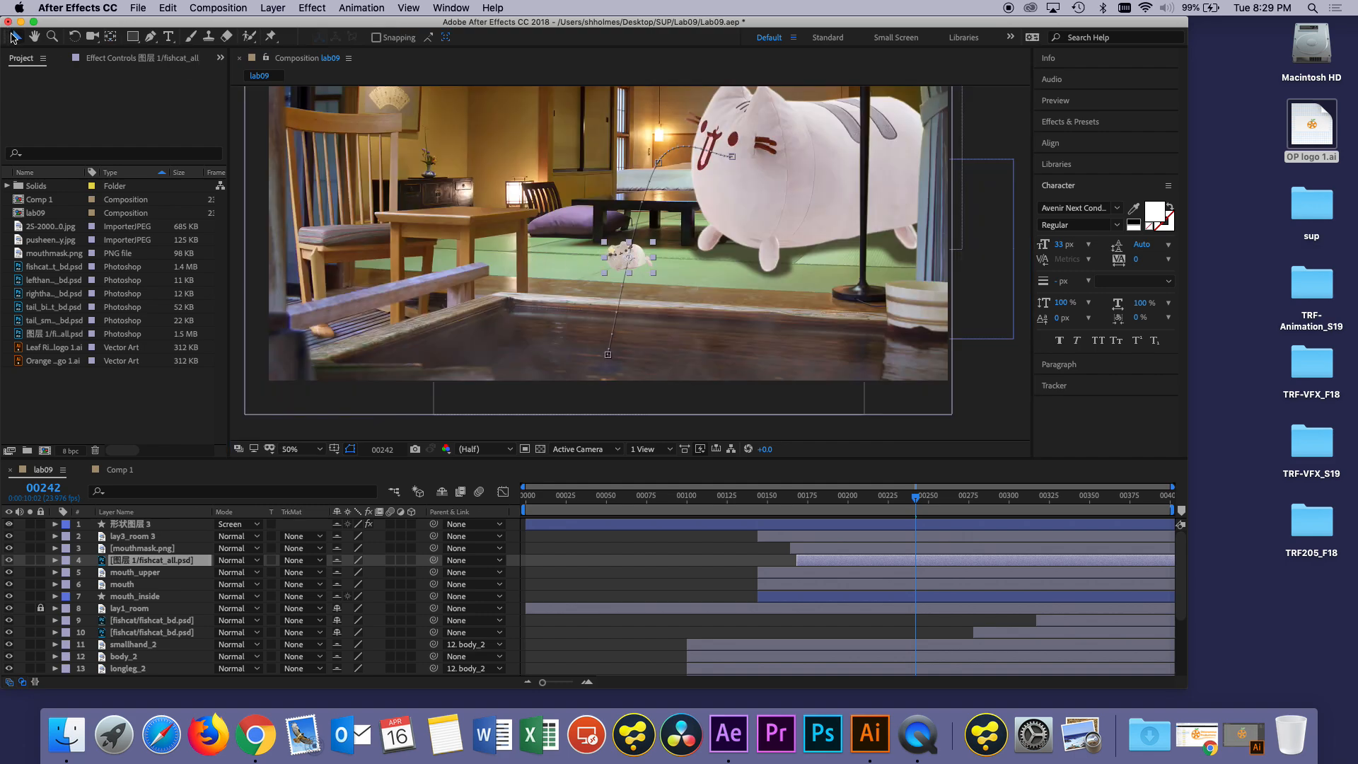
Step: Return to Comp 1 and make the Orange Wheel layer visible again
click(106, 470)
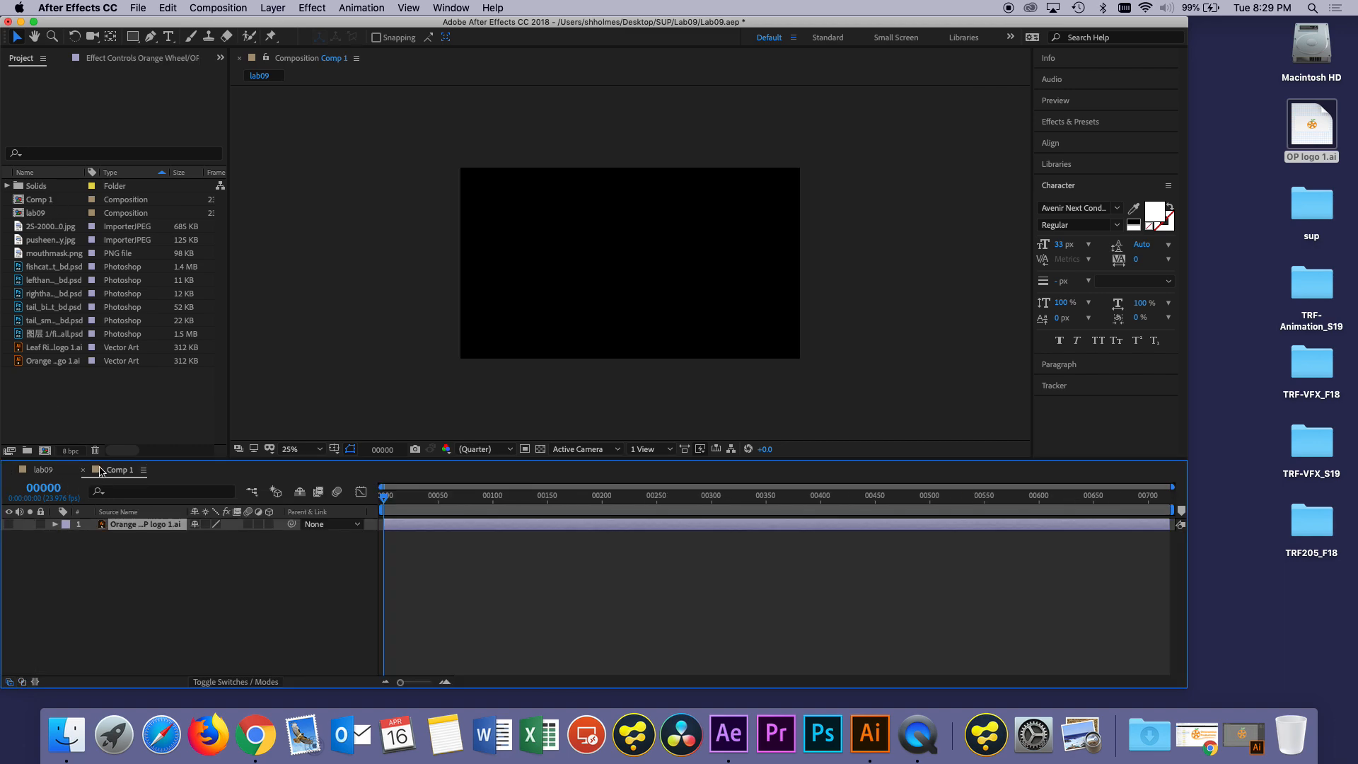
click(9, 524)
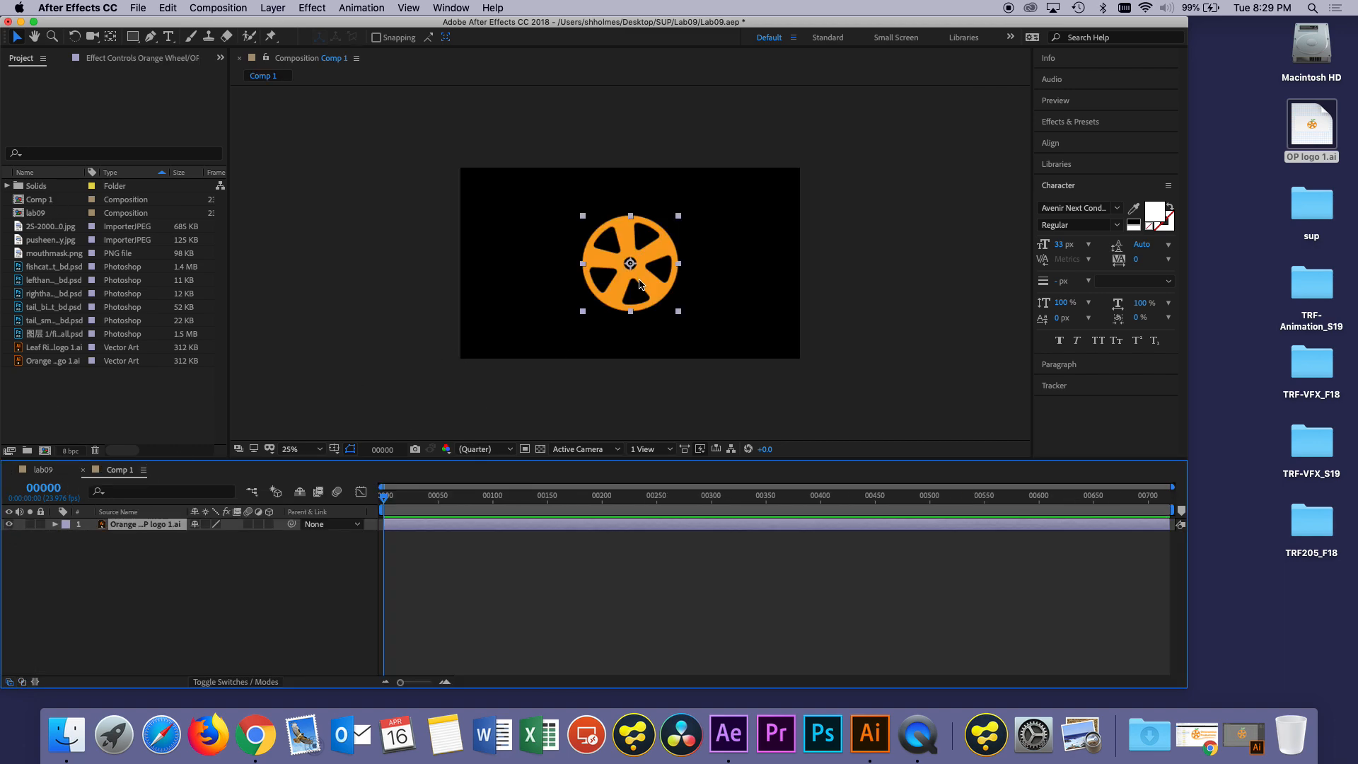
Step: Shift the Orange Wheel layer's anchor point with the Pan Behind tool and reposition it at the centre of the wheel's hub
scroll(631, 267, up, 4)
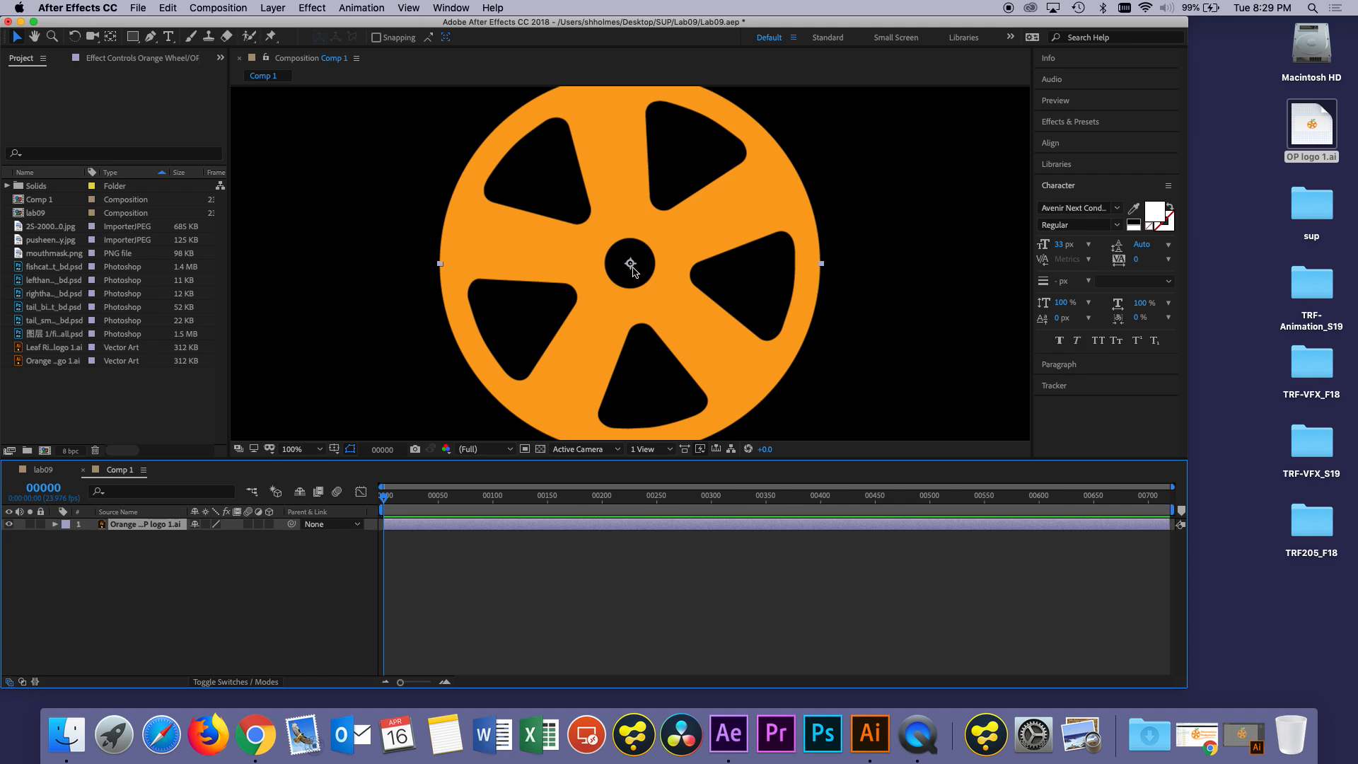
click(108, 41)
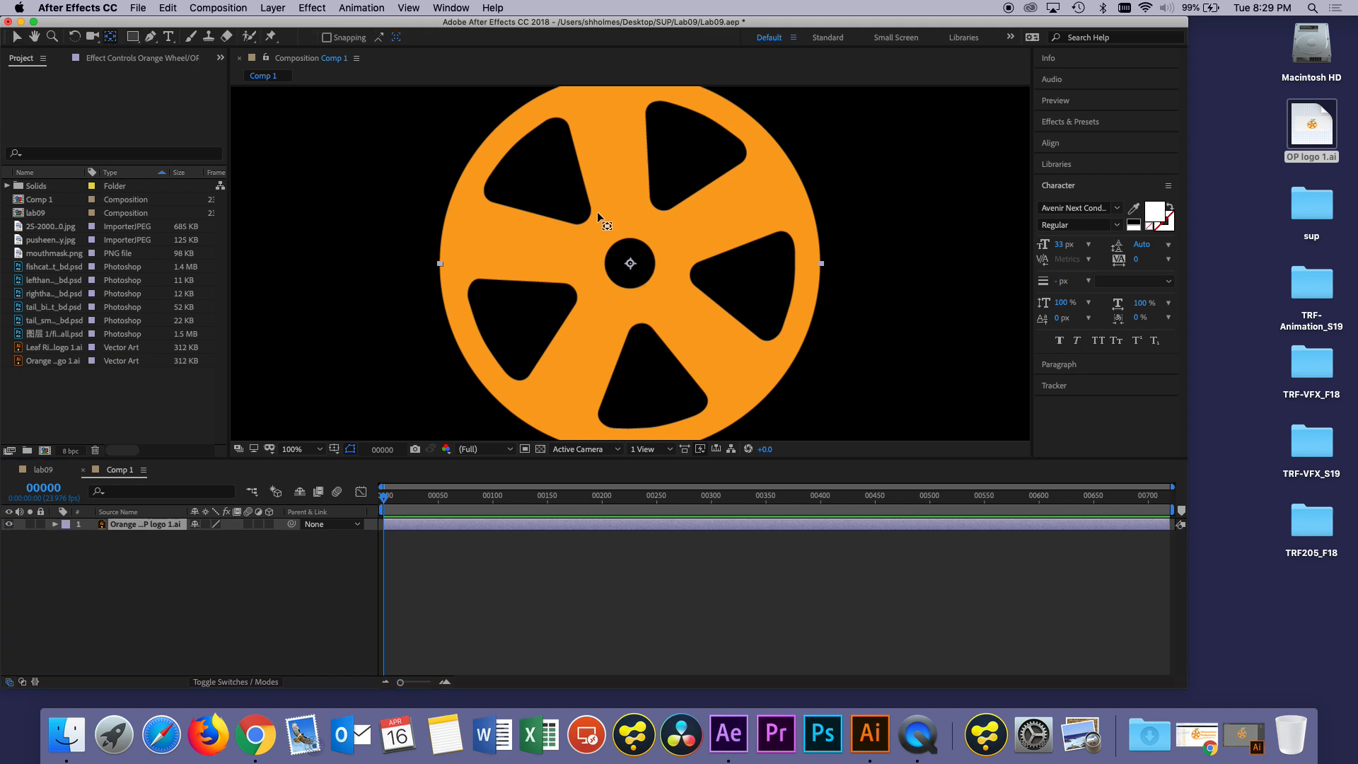
mouse_move(629, 264)
mouse_down()
mouse_move(521, 241)
mouse_move(518, 313)
mouse_move(454, 301)
mouse_move(638, 263)
mouse_up()
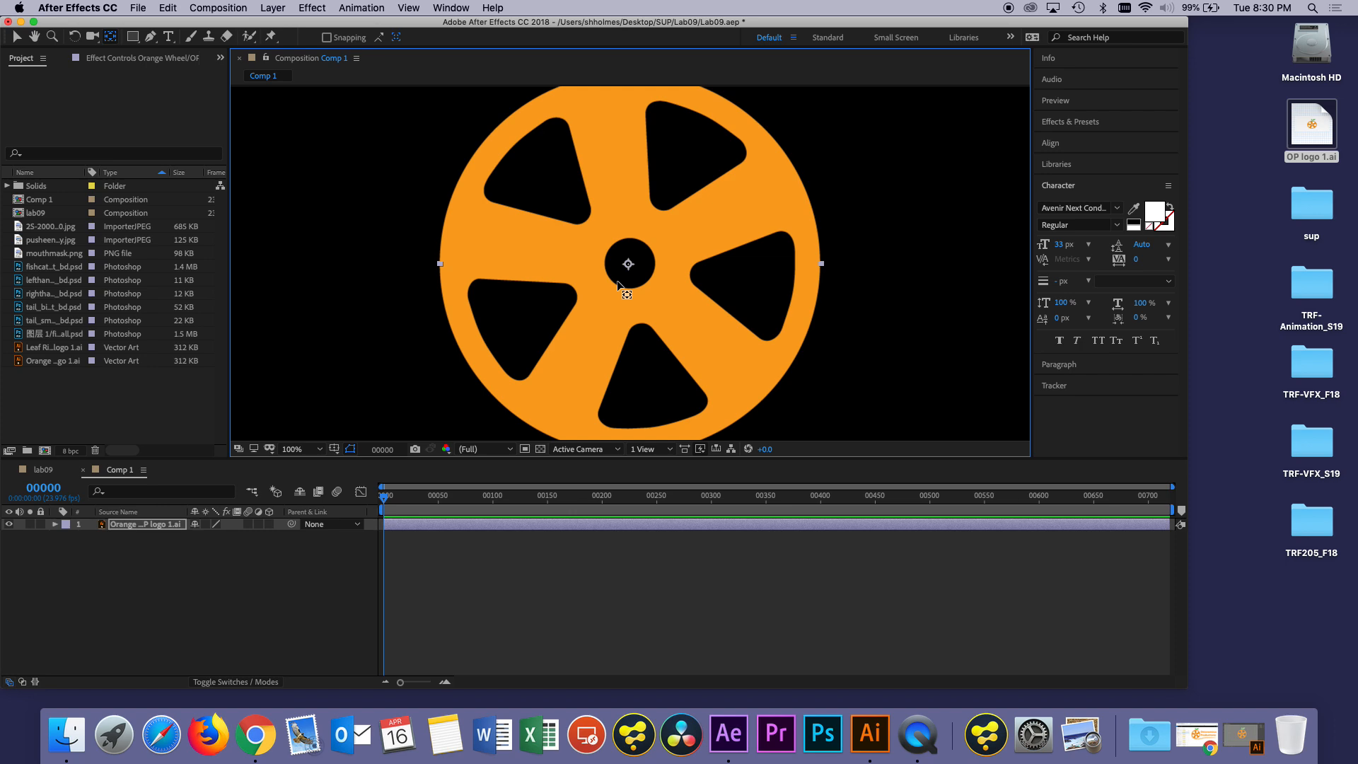
drag(627, 264, 631, 265)
Step: Look through the available shape tools, then view the whole wheel in Comp 1 at 50% magnification
click(133, 43)
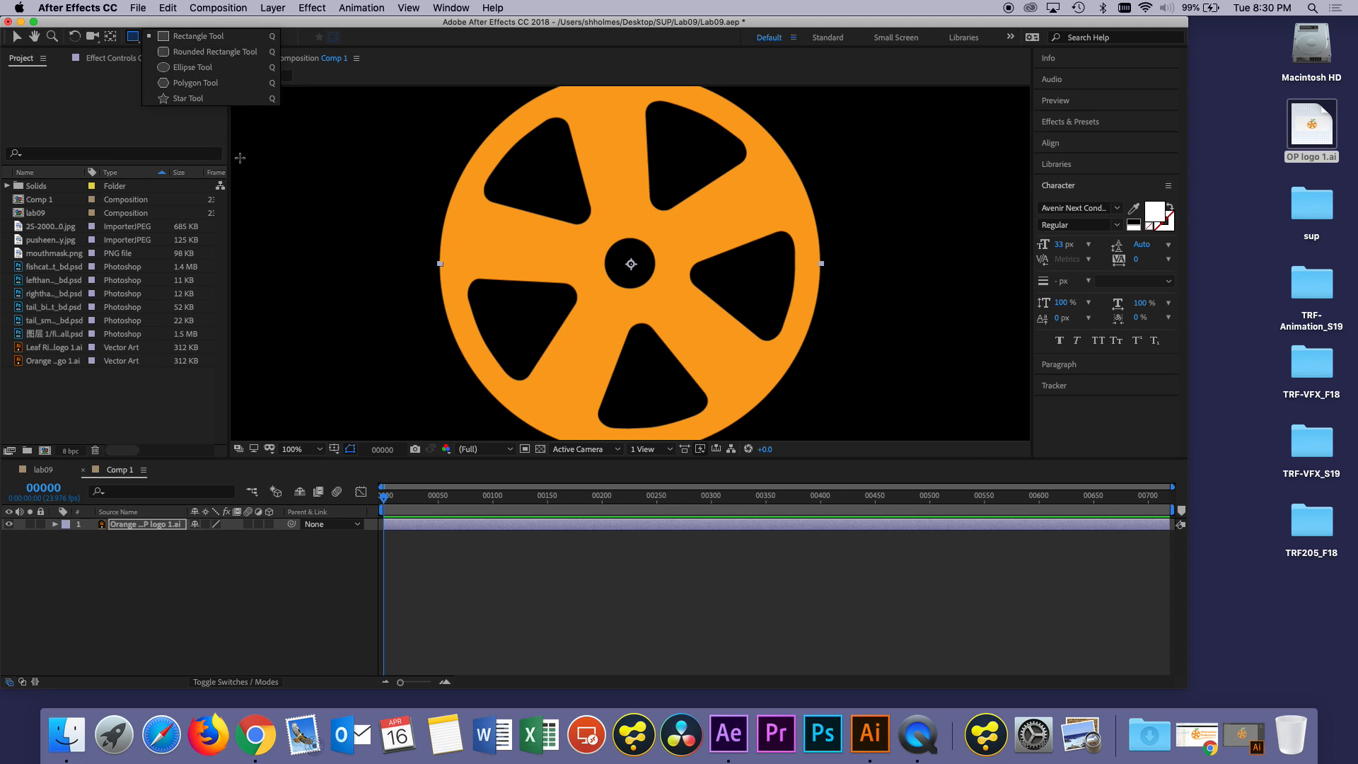
click(83, 101)
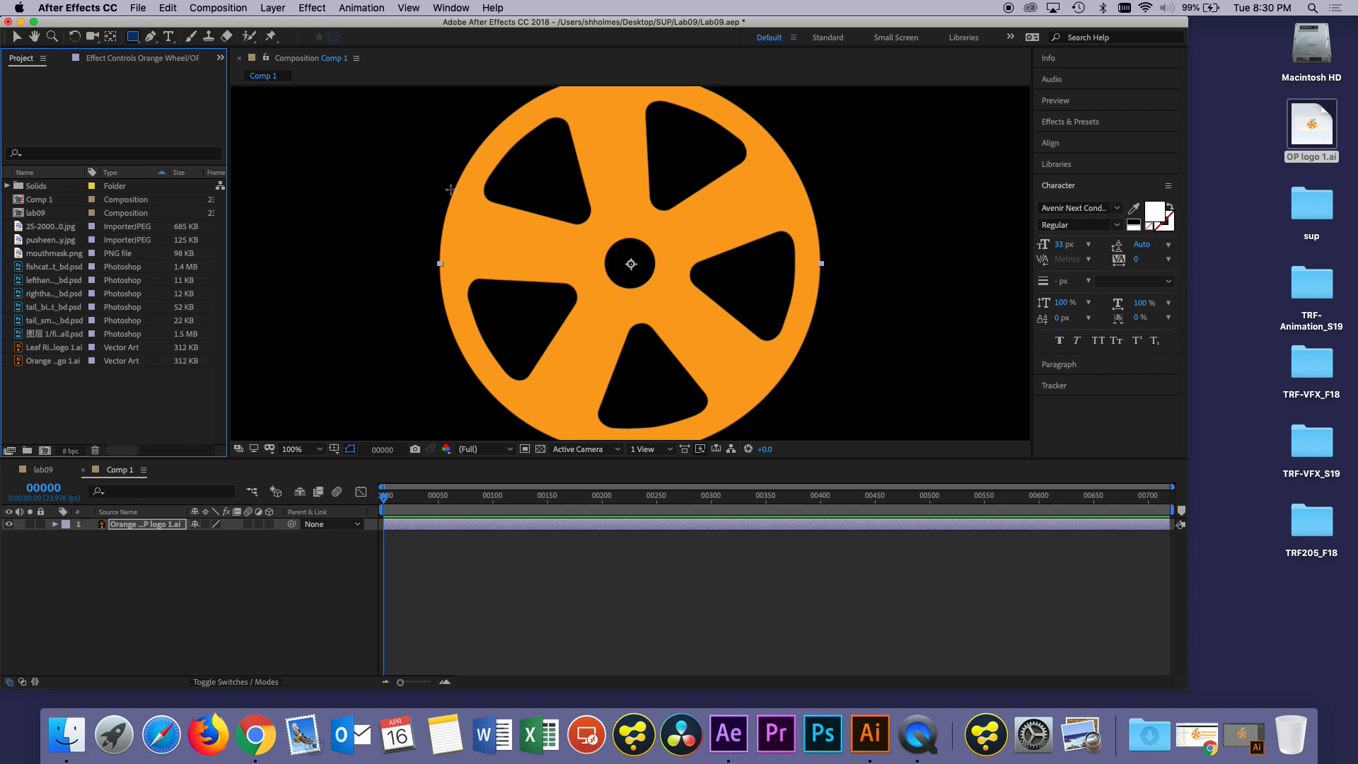
key(comma)
key(comma)
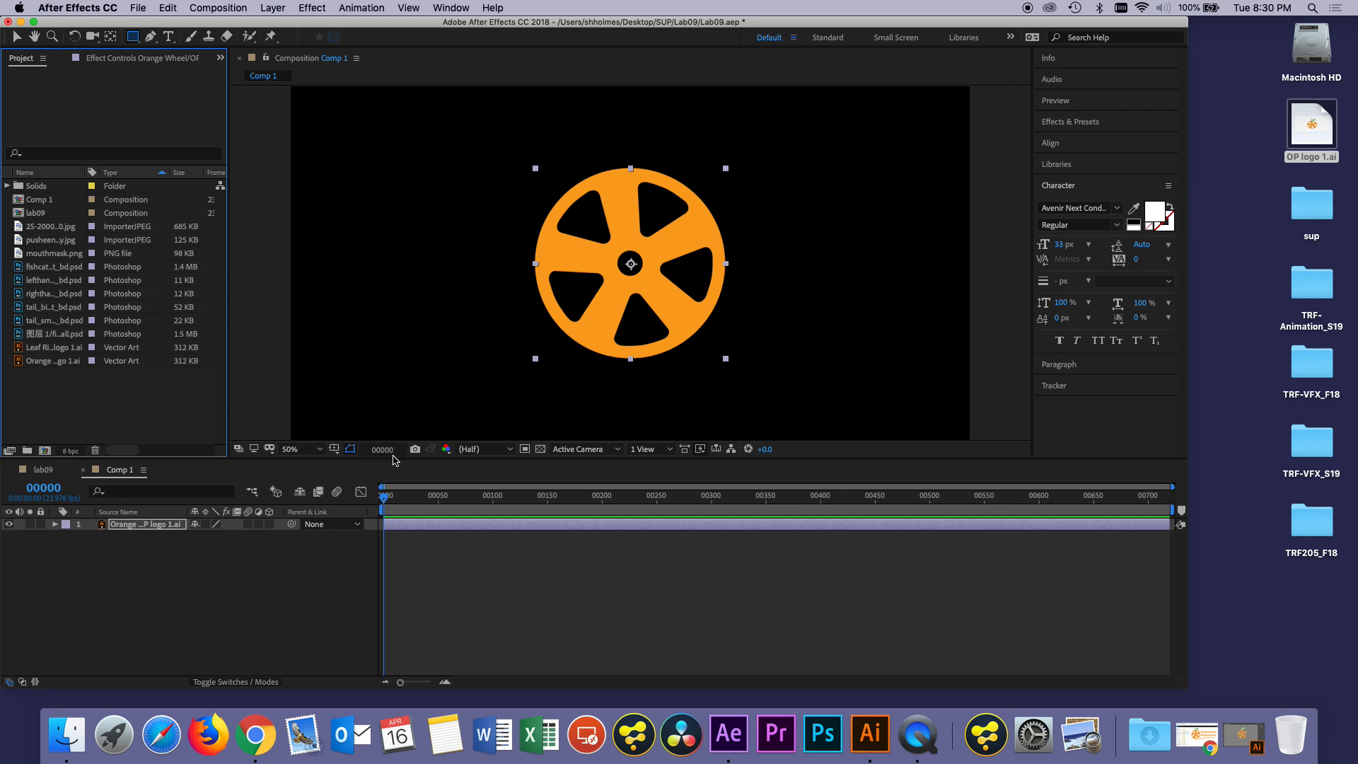
click(320, 451)
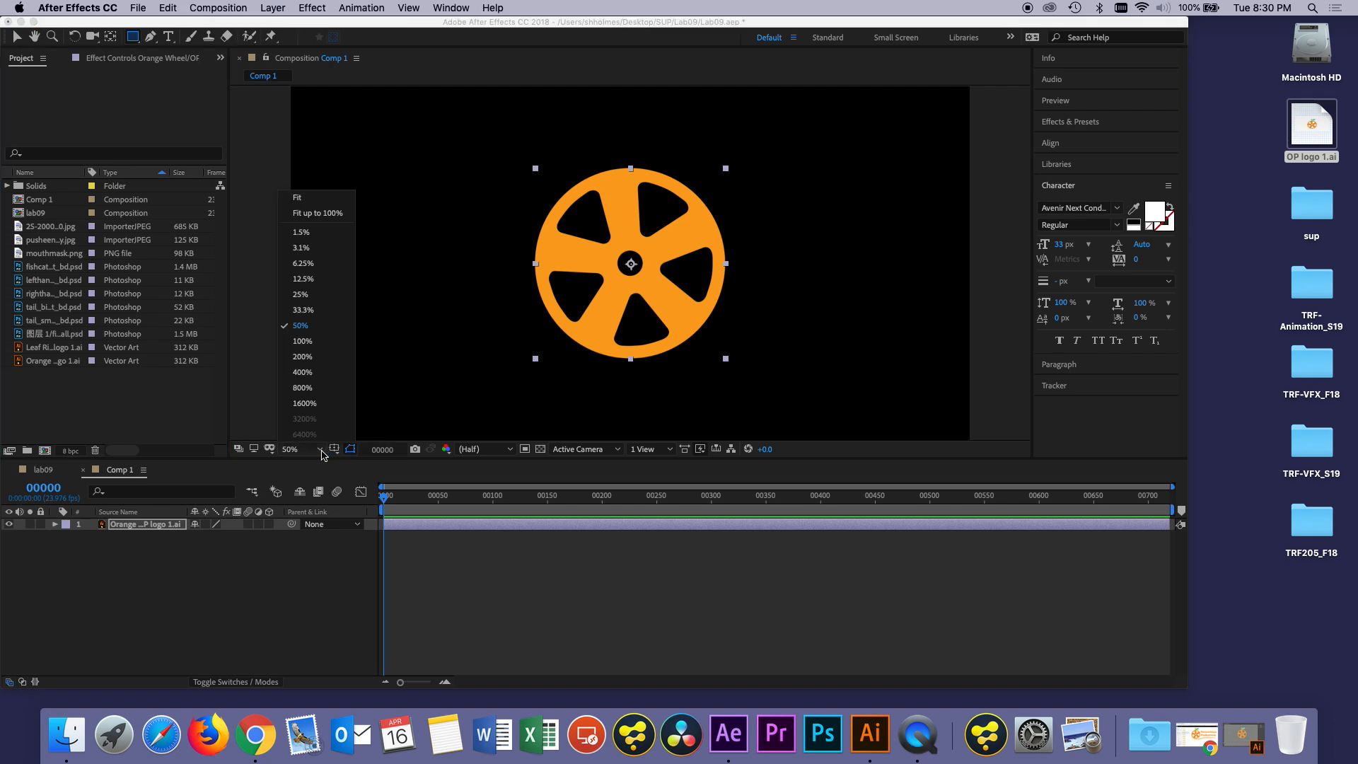
click(328, 341)
scroll(468, 321, down, 1)
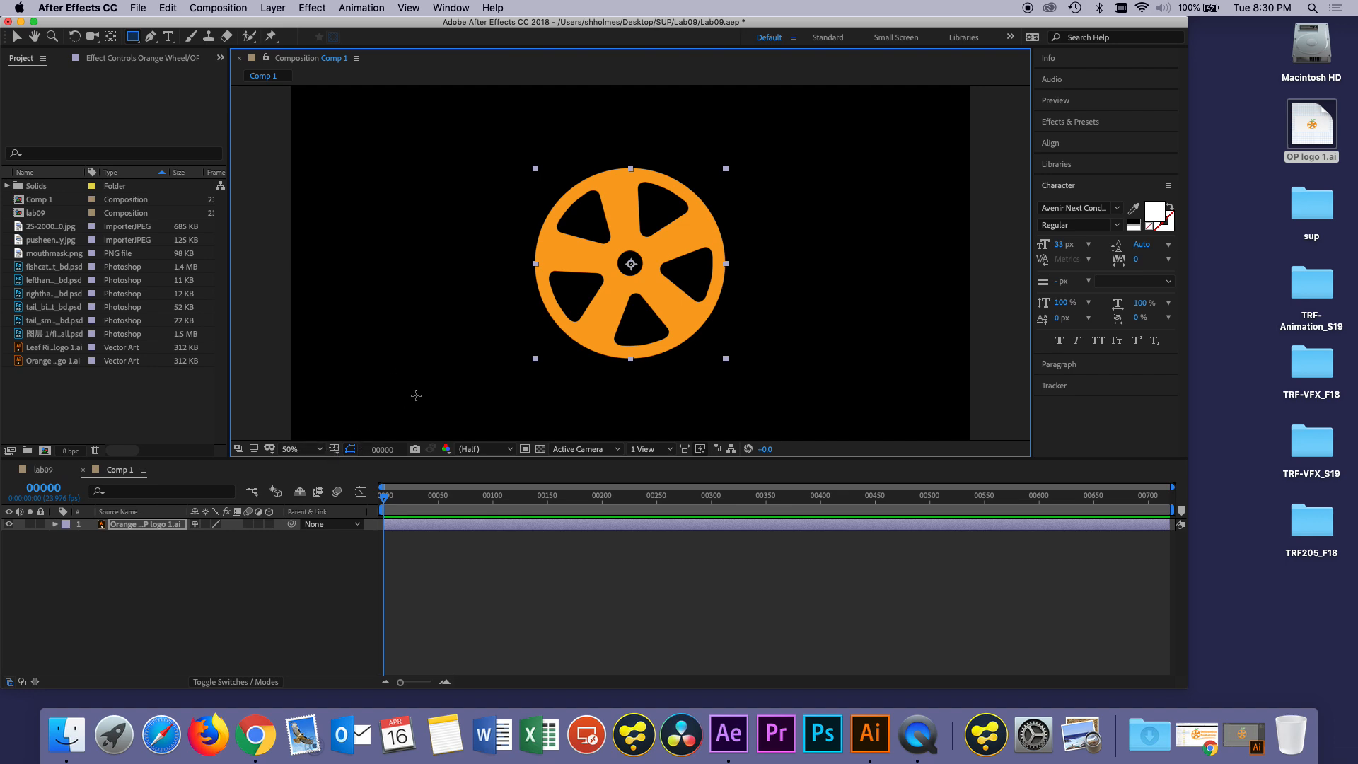
Step: Display the Title/Action Safe guides over Comp 1 and hide them again
click(334, 449)
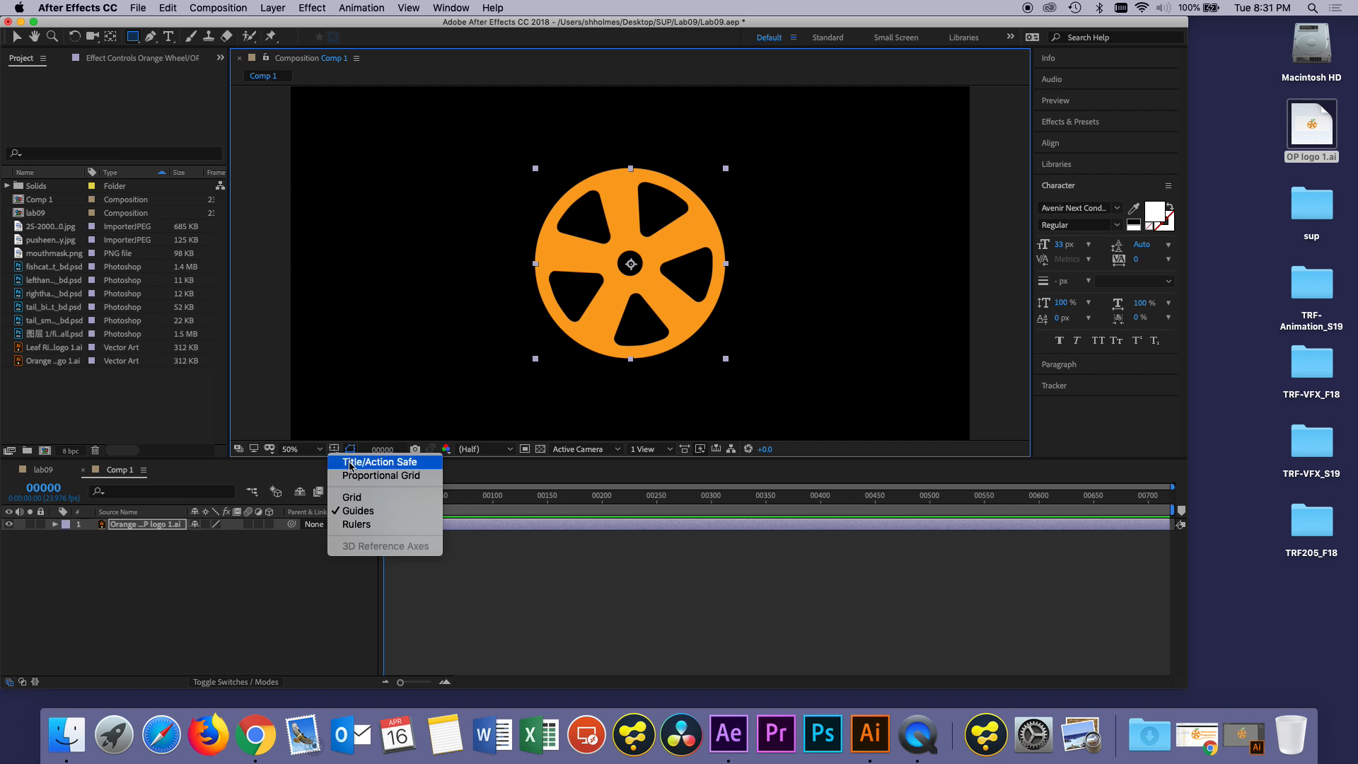
click(351, 463)
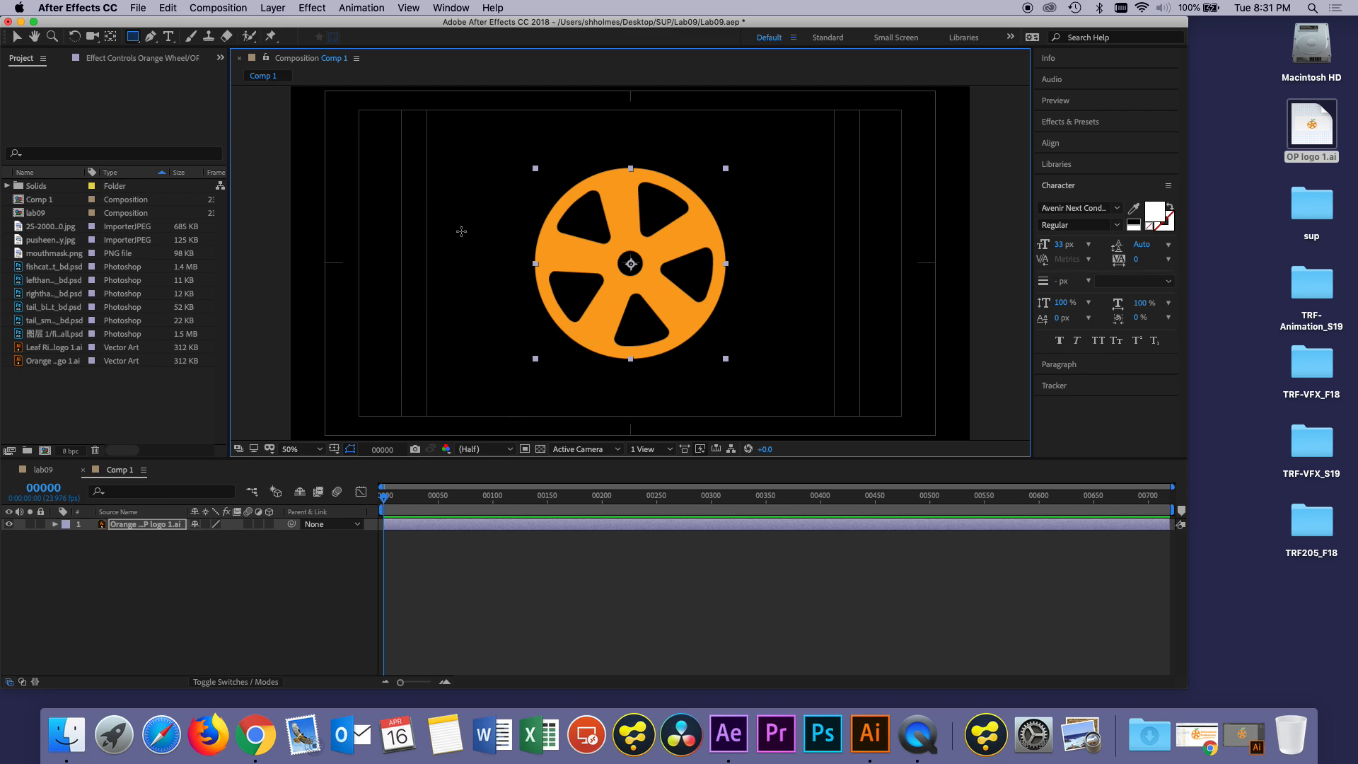
click(351, 451)
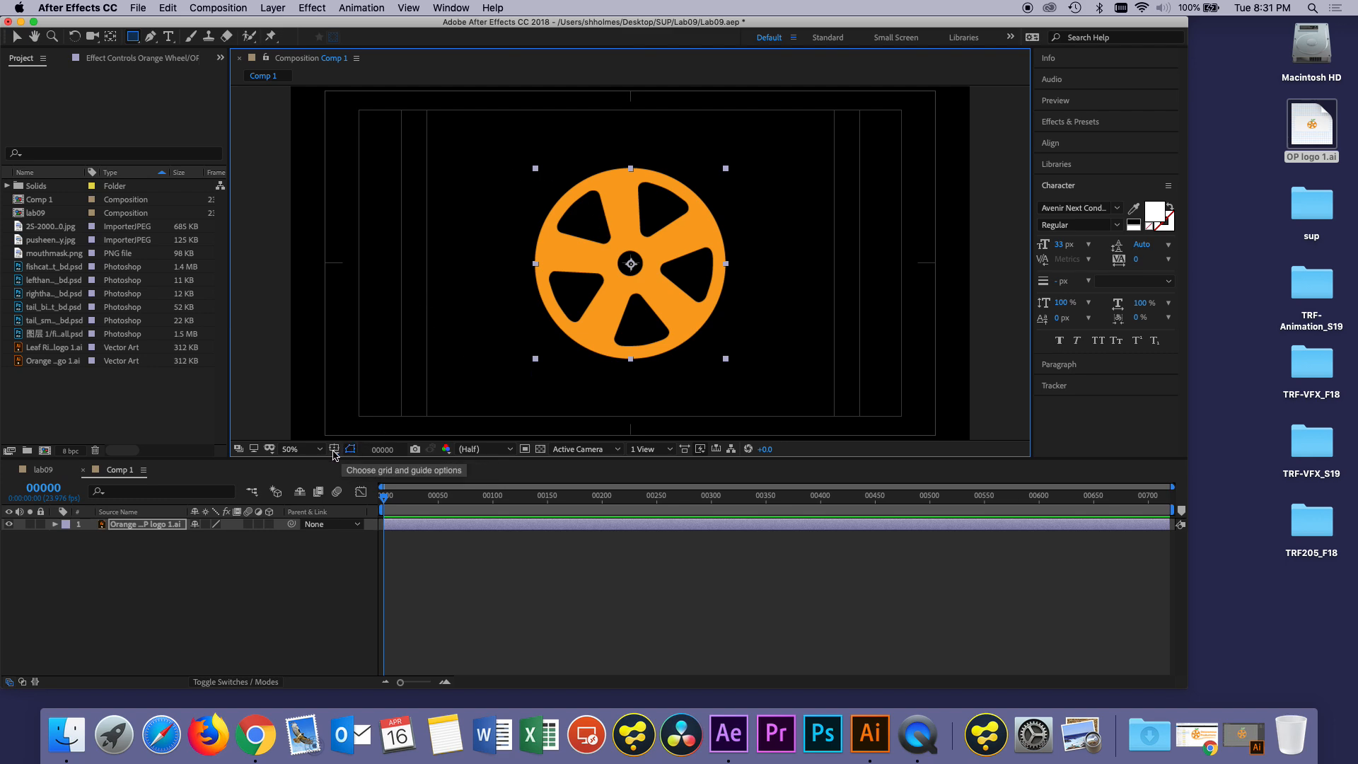
click(334, 449)
click(357, 462)
Step: Overlay the Proportional Grid and the regular Grid on Comp 1 in turn, switching each one off again
click(347, 476)
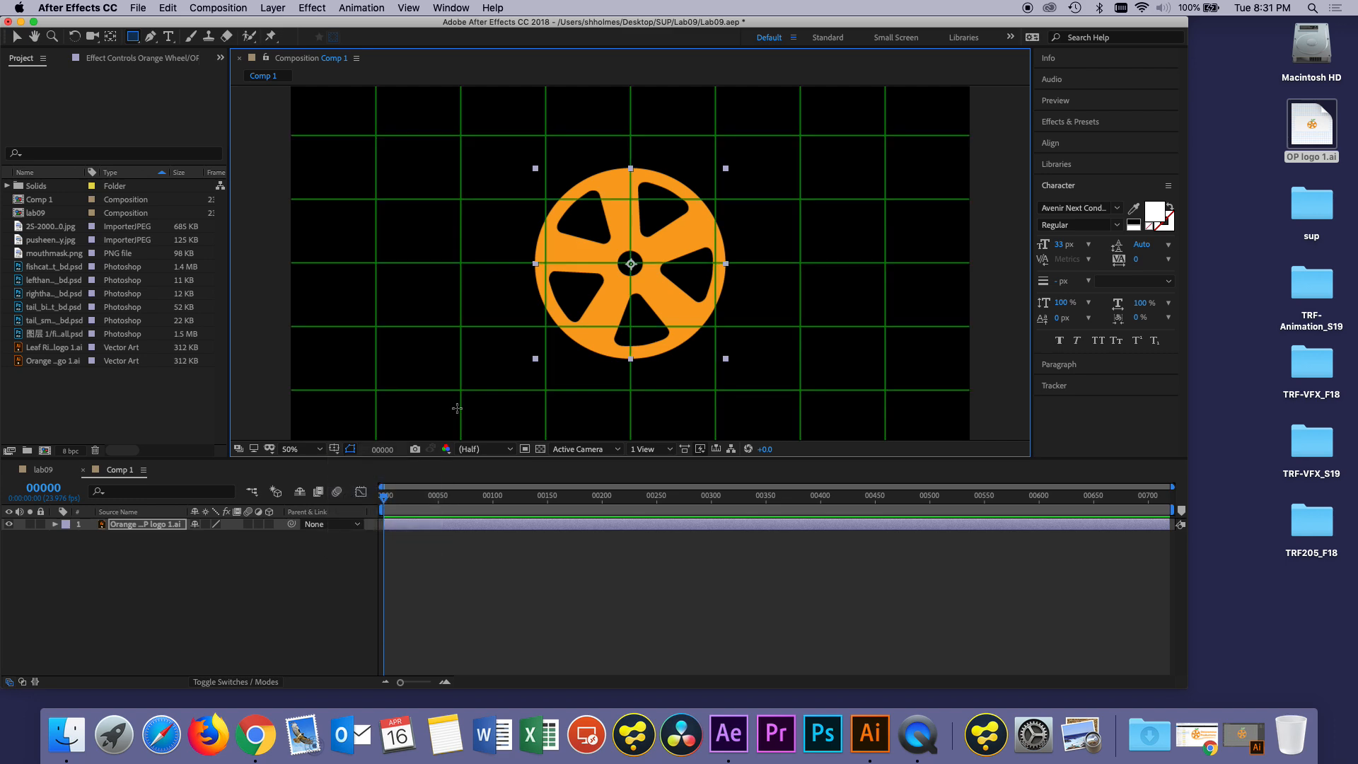
click(334, 451)
click(339, 475)
click(333, 453)
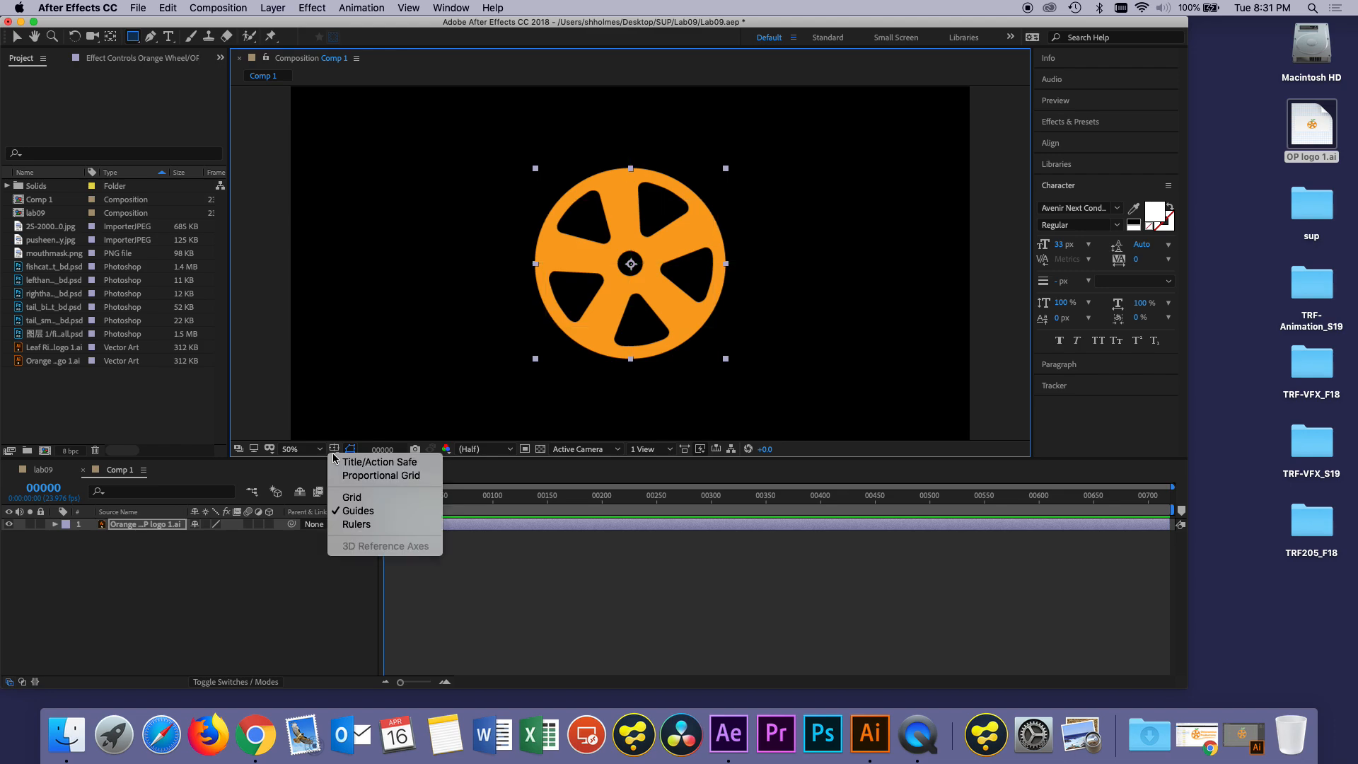
click(352, 497)
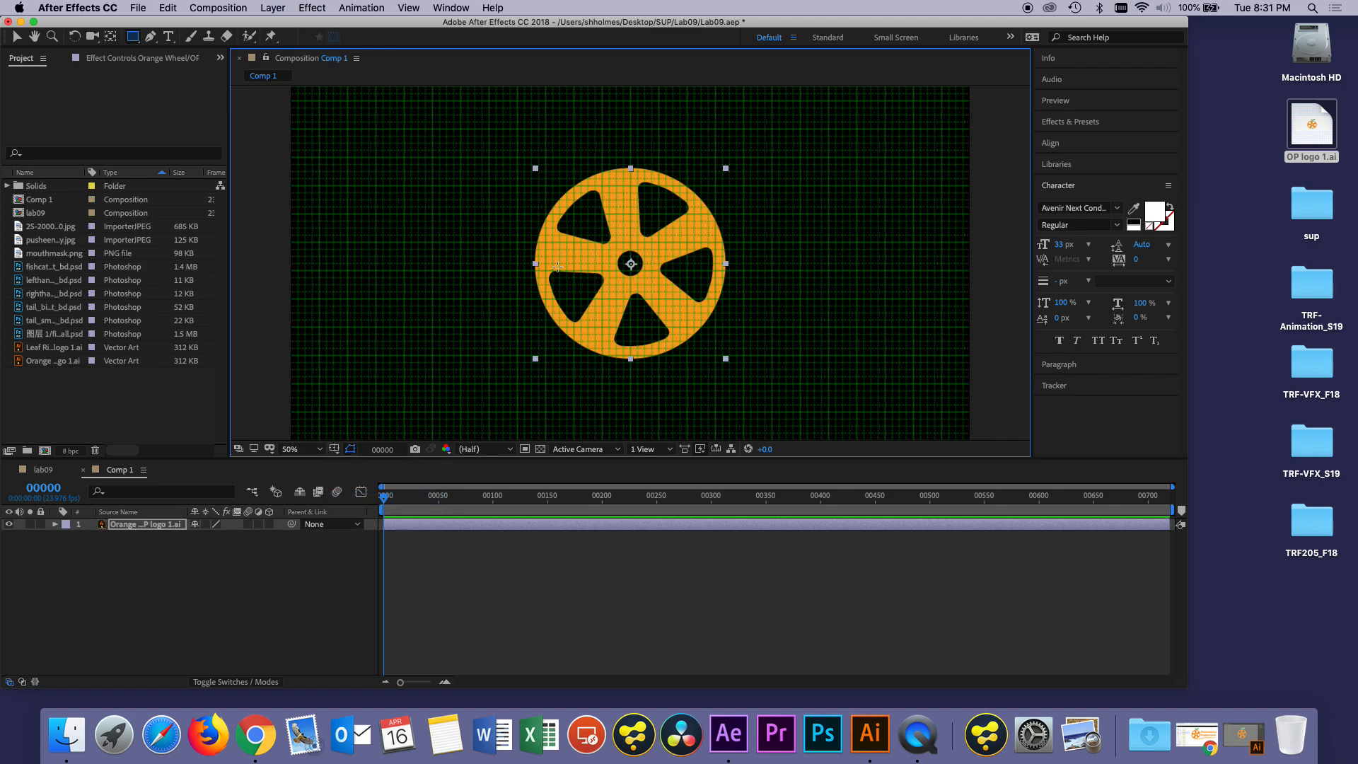
click(333, 449)
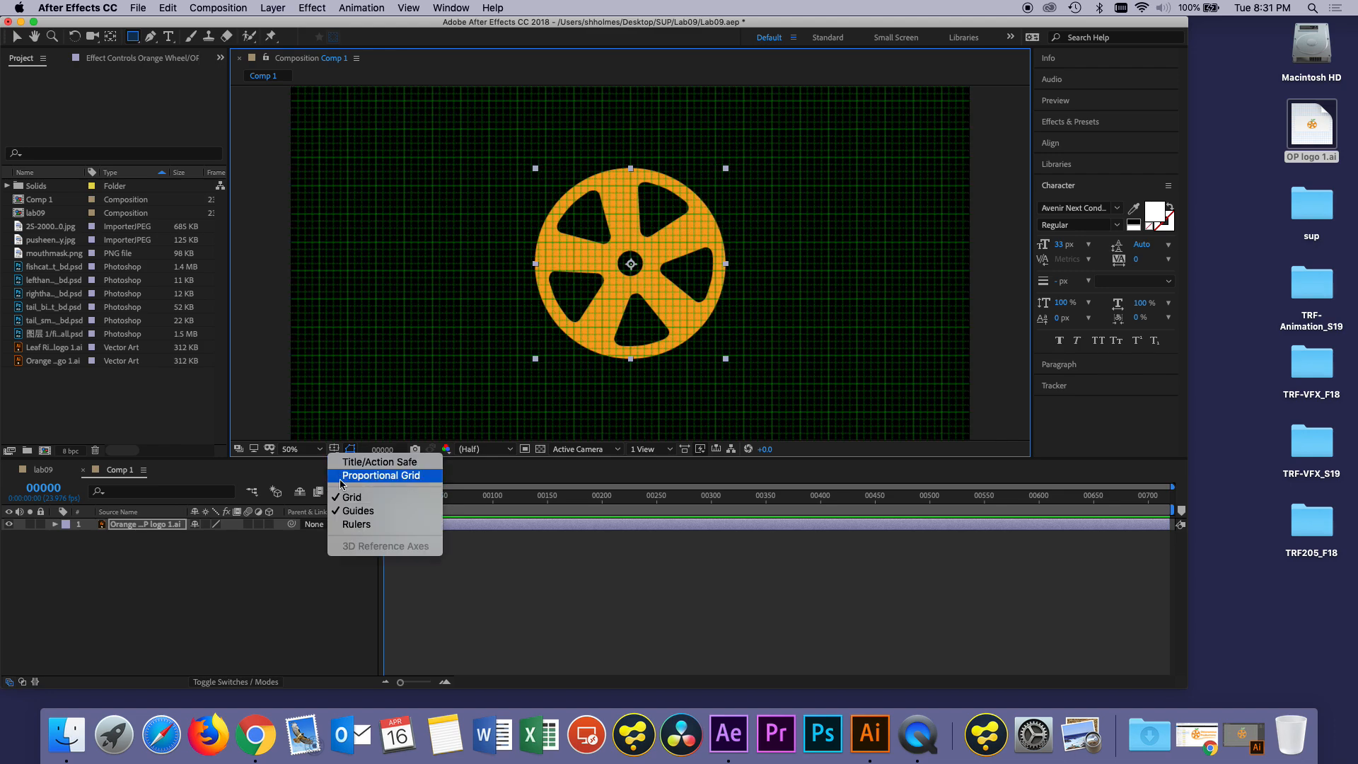
click(343, 497)
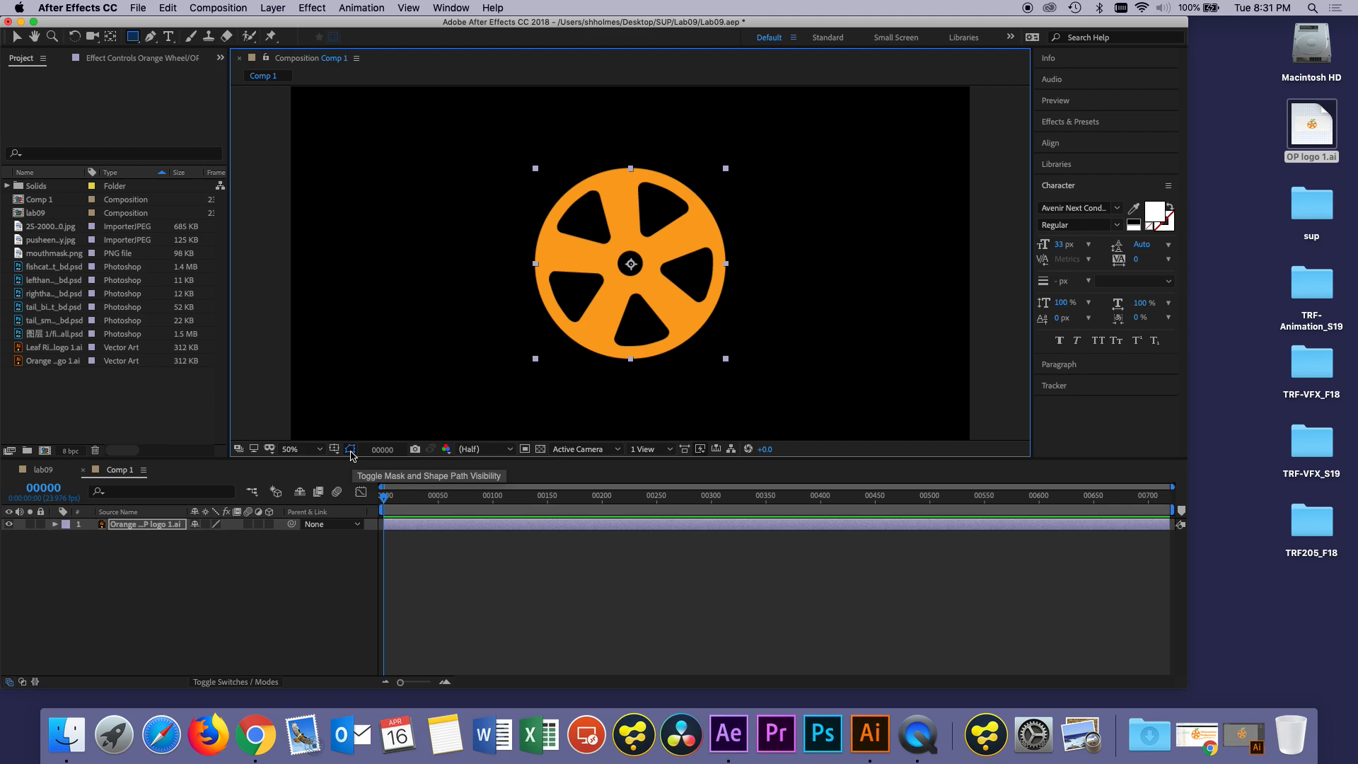
Step: Switch to the lab09 composition, restore the Selection tool and select the lay2_room layer with the view at 25%
click(41, 470)
key(period)
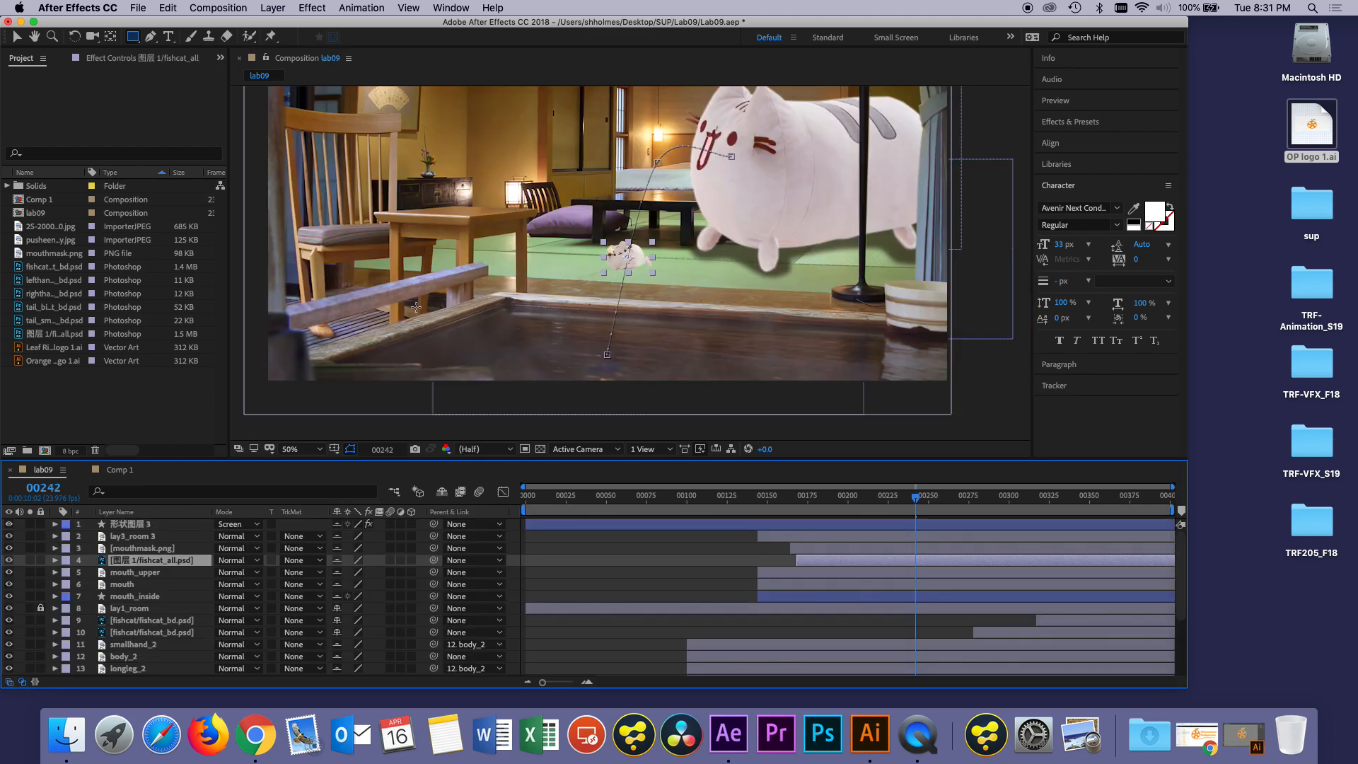
click(18, 37)
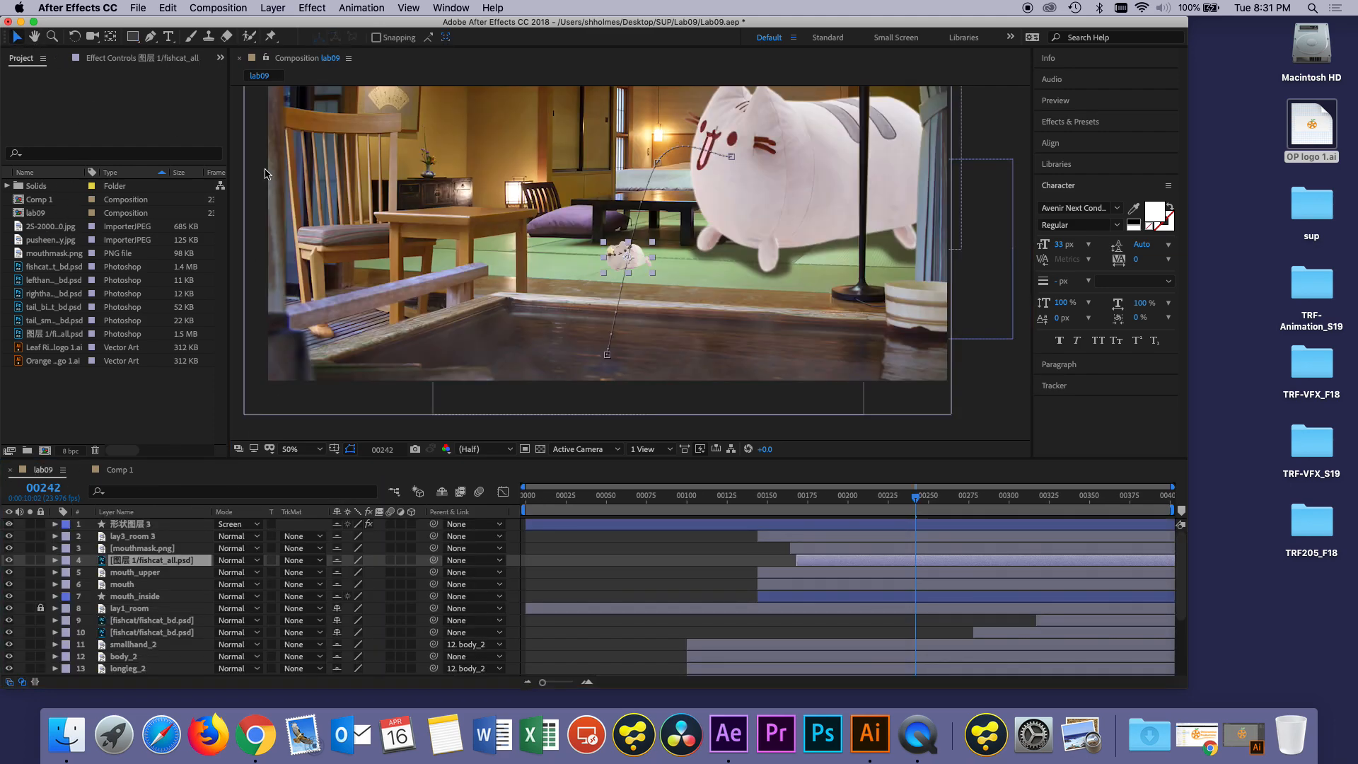
click(346, 241)
key(comma)
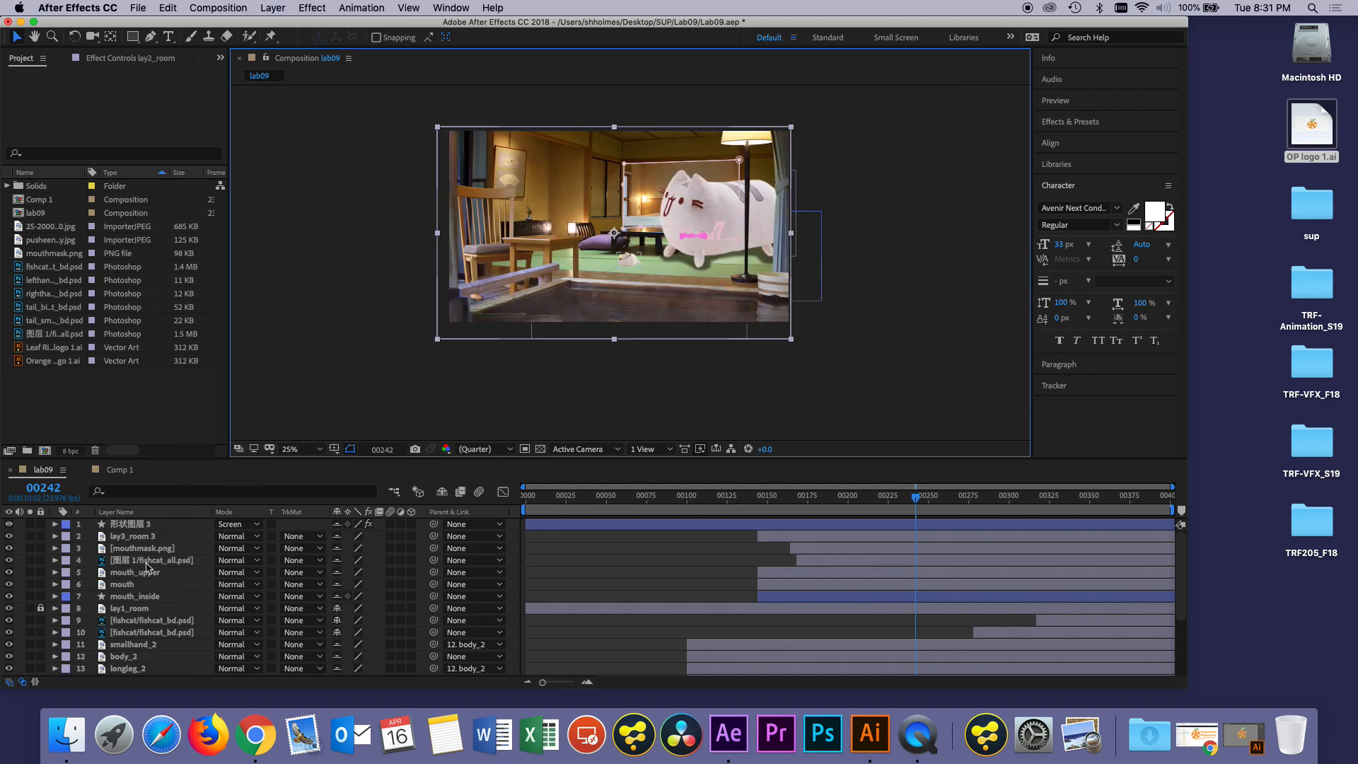
Step: Unlock the lay1_room layer and toggle the visibility of the lay1_room and lay3_room layers
click(41, 610)
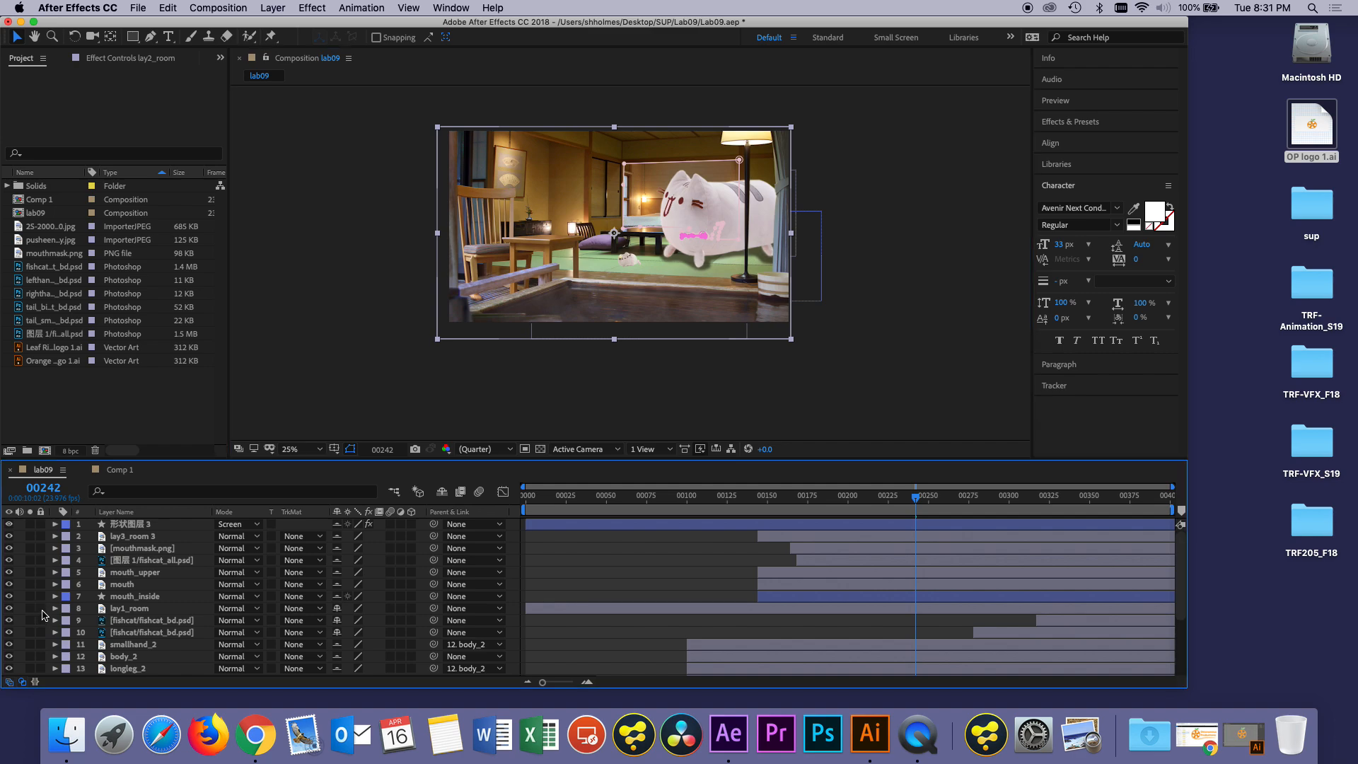
click(11, 611)
scroll(11, 615, down, 5)
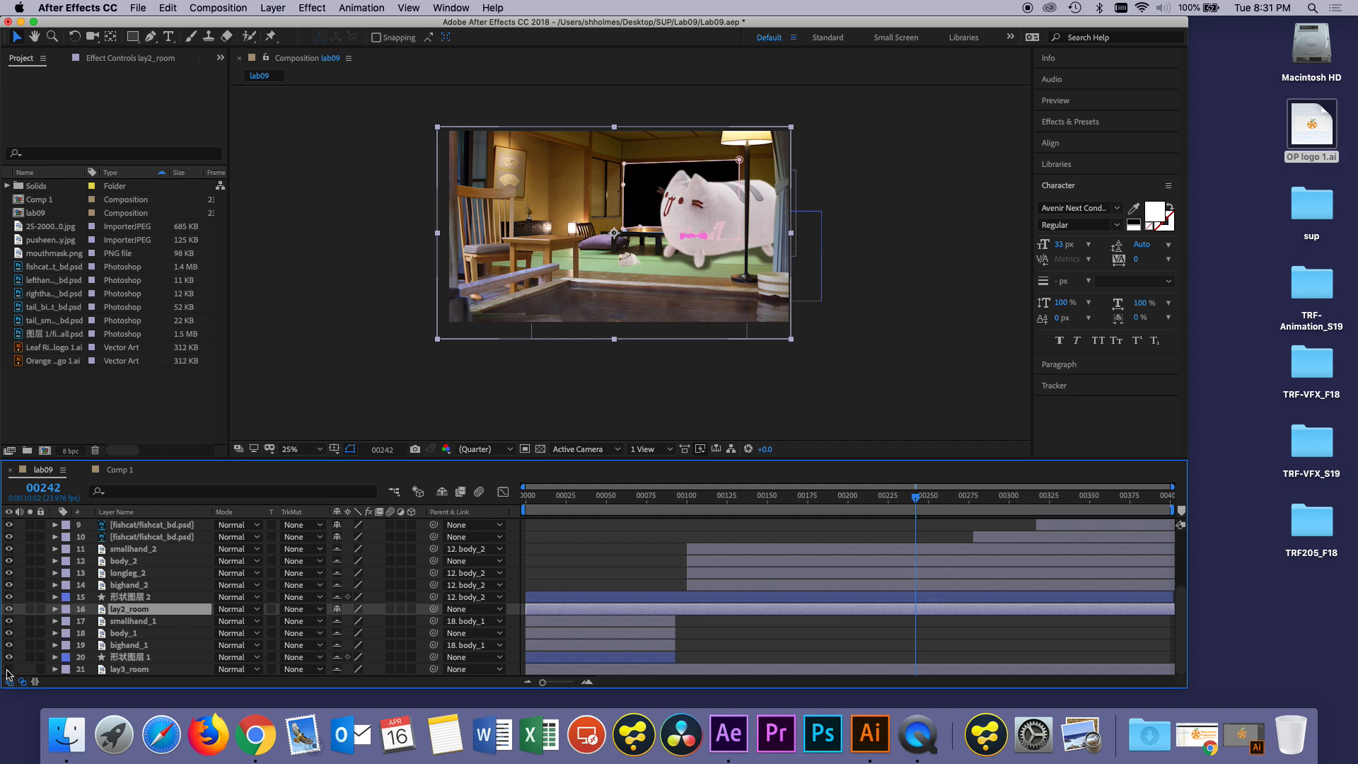
click(103, 670)
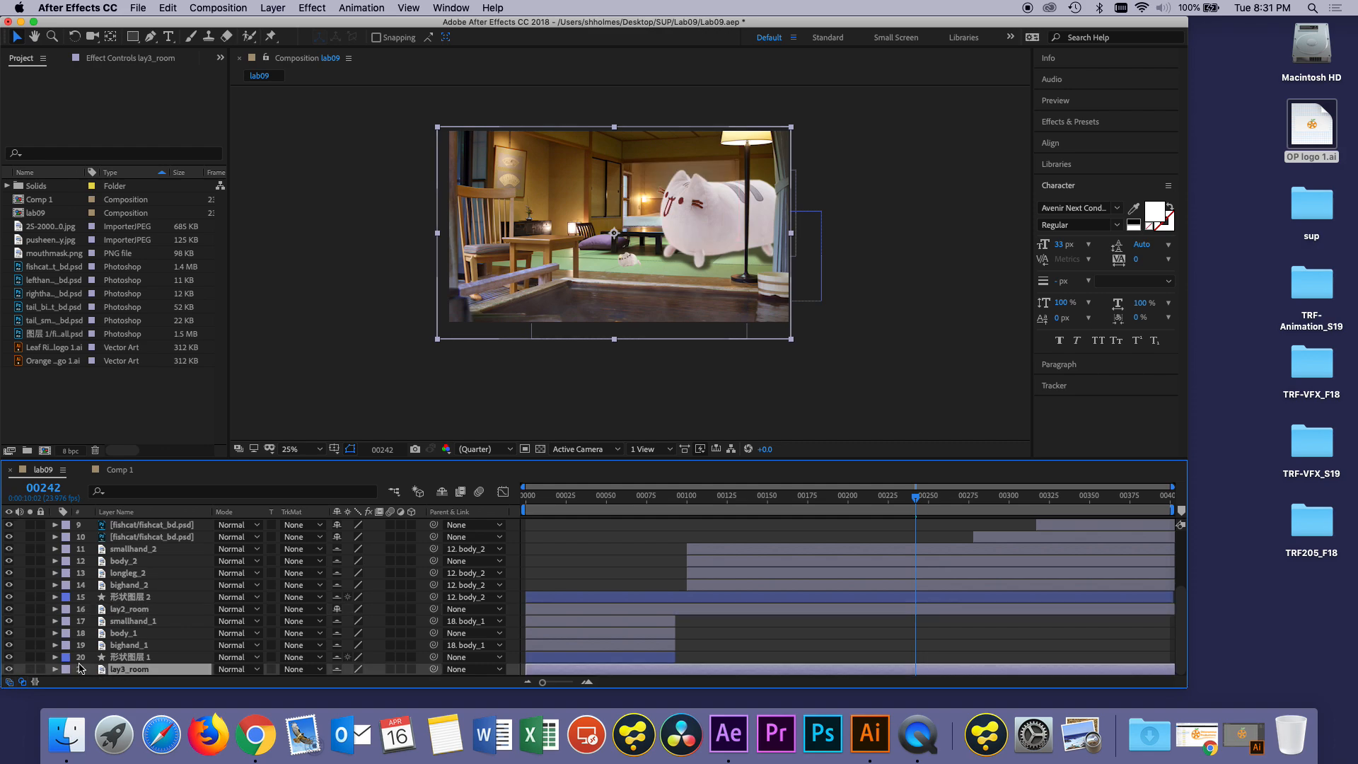
click(11, 669)
click(10, 669)
Step: Select the 形状图层 2 layer, toggle its mask and shape path visibility off and on, and view the preview resolution options
click(127, 597)
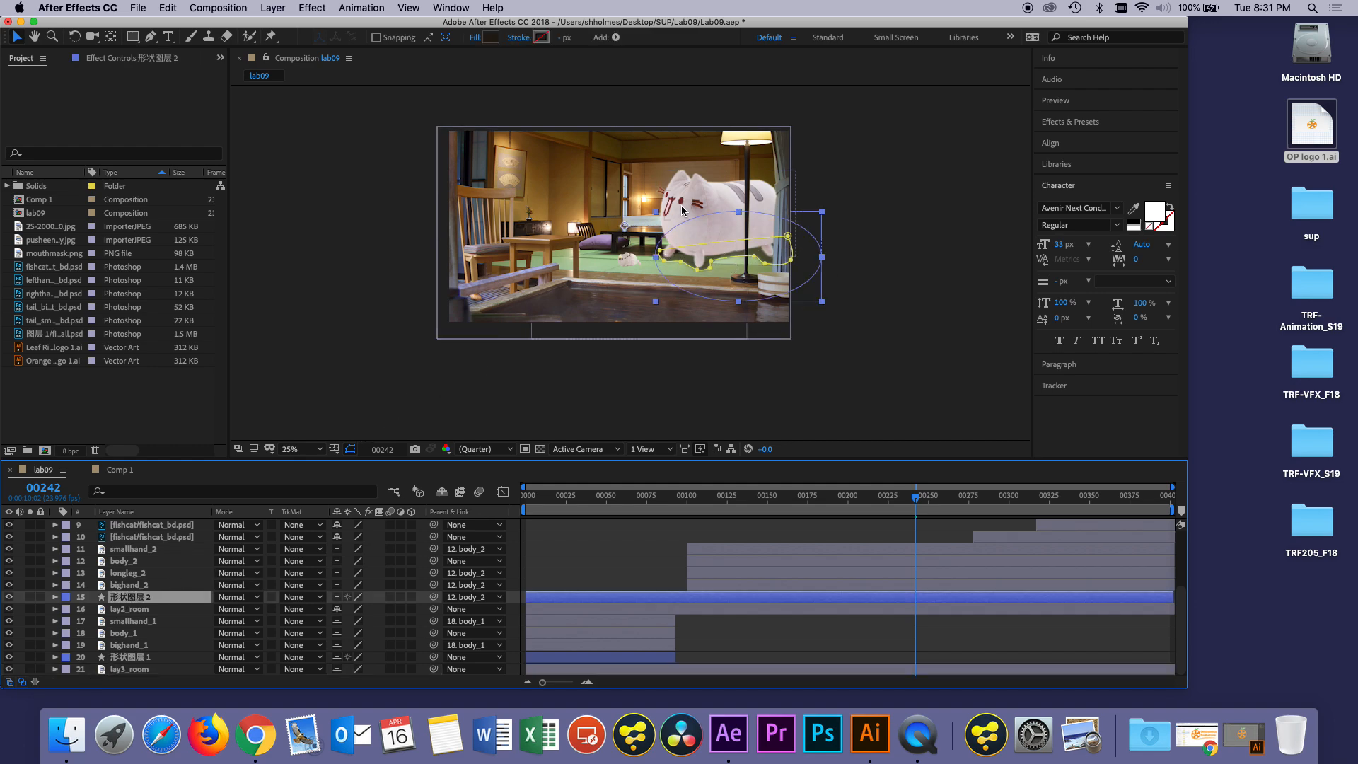
click(350, 449)
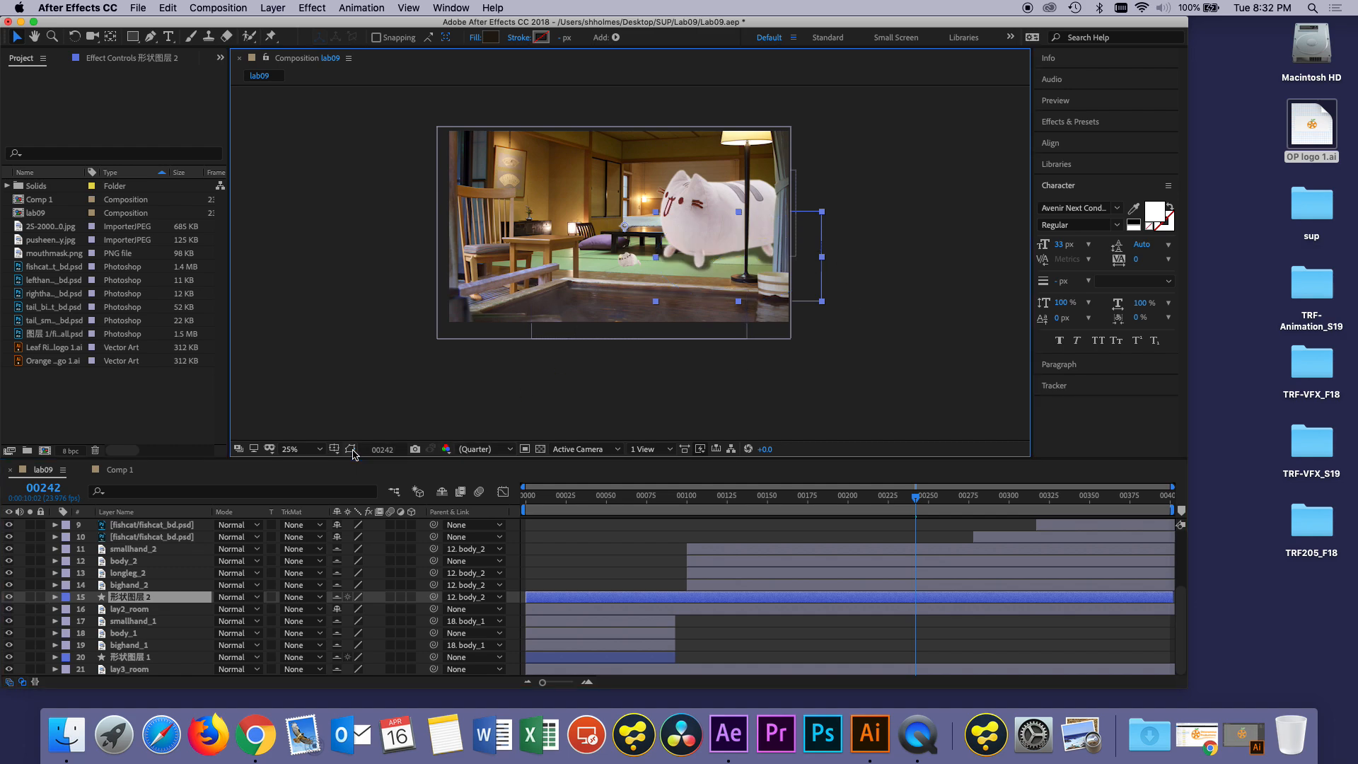
click(351, 450)
click(485, 449)
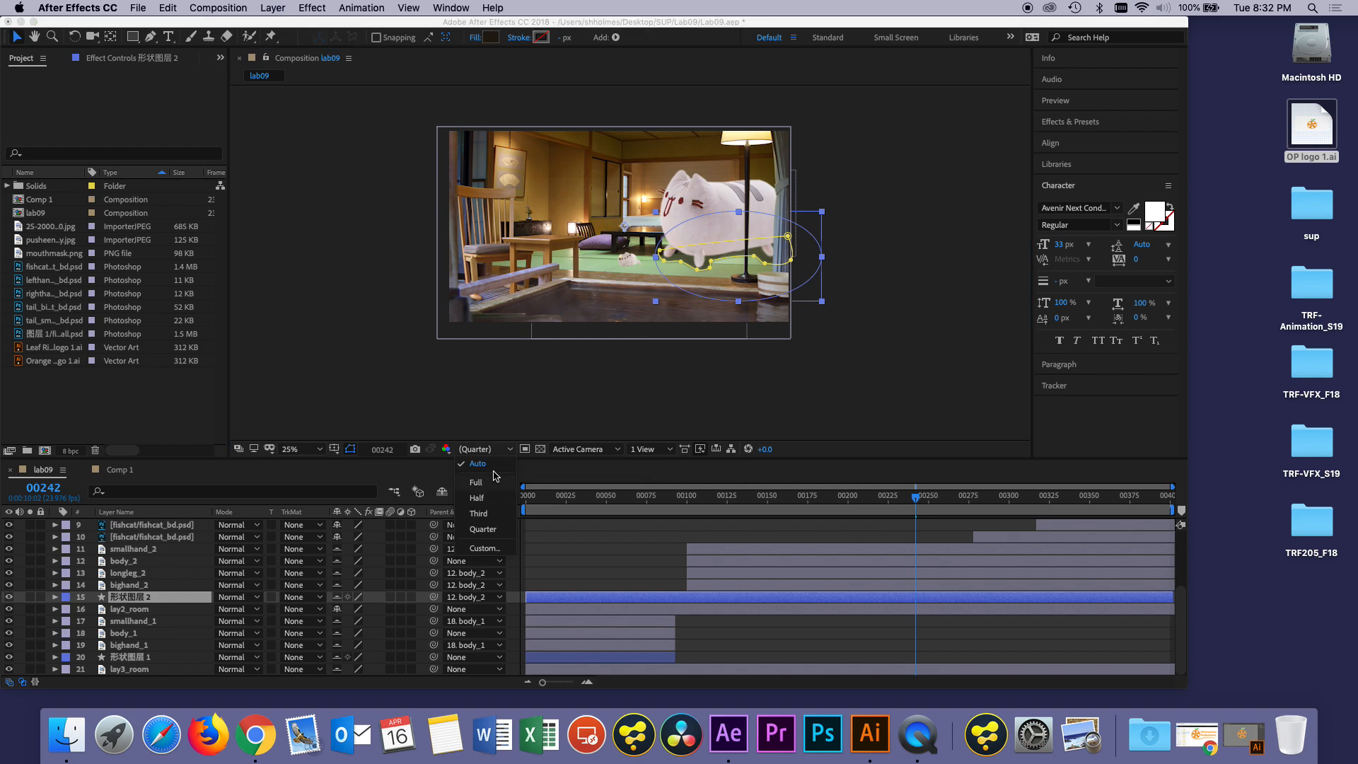
click(496, 421)
Step: View the lab09 composition's Alpha channel and return the channel display to RGB
click(446, 449)
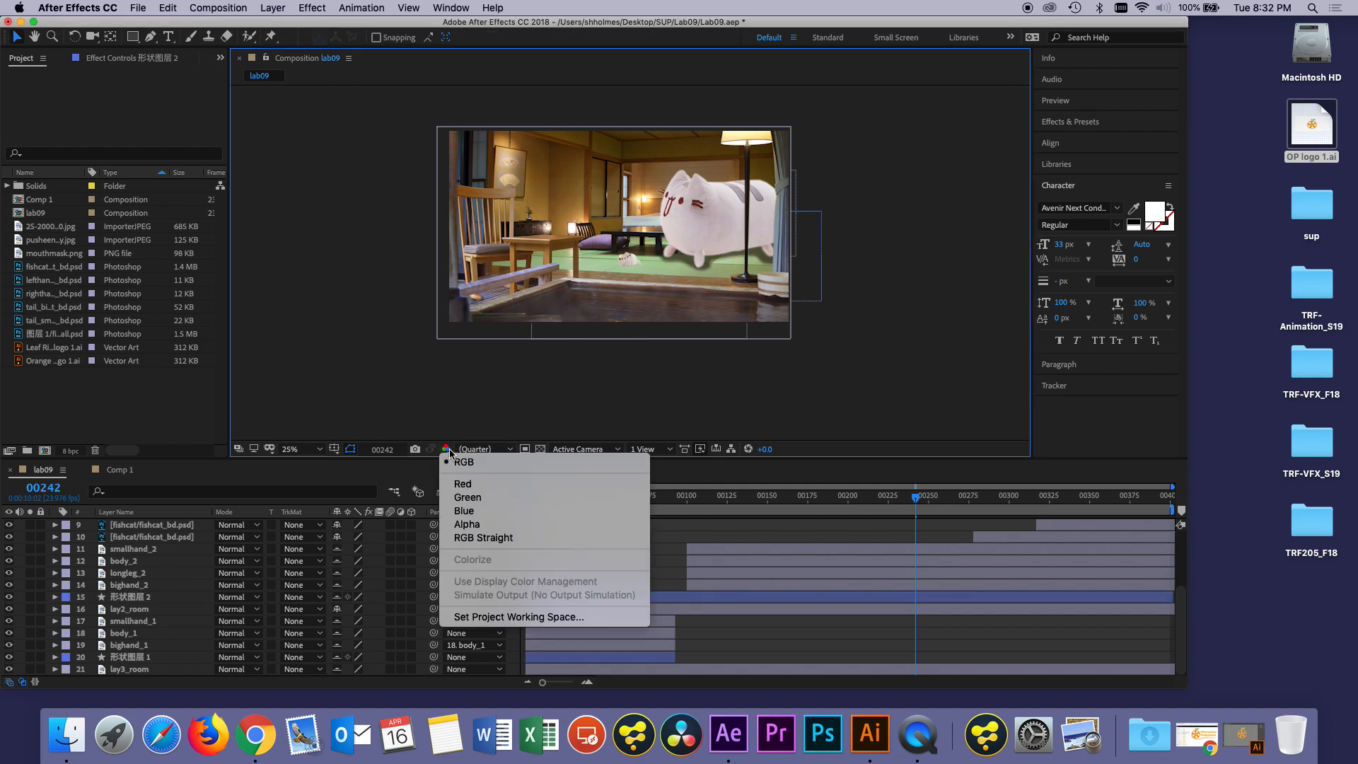
click(467, 524)
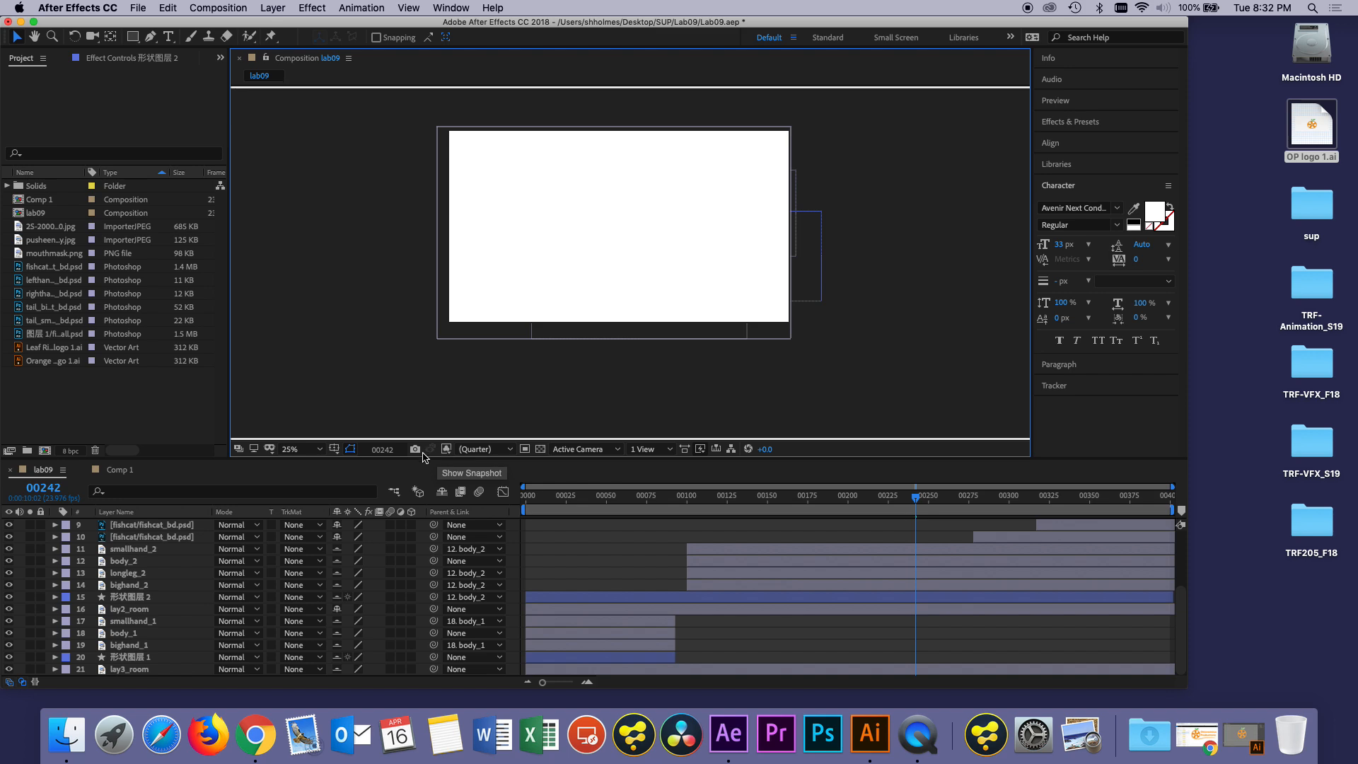
click(507, 451)
click(445, 450)
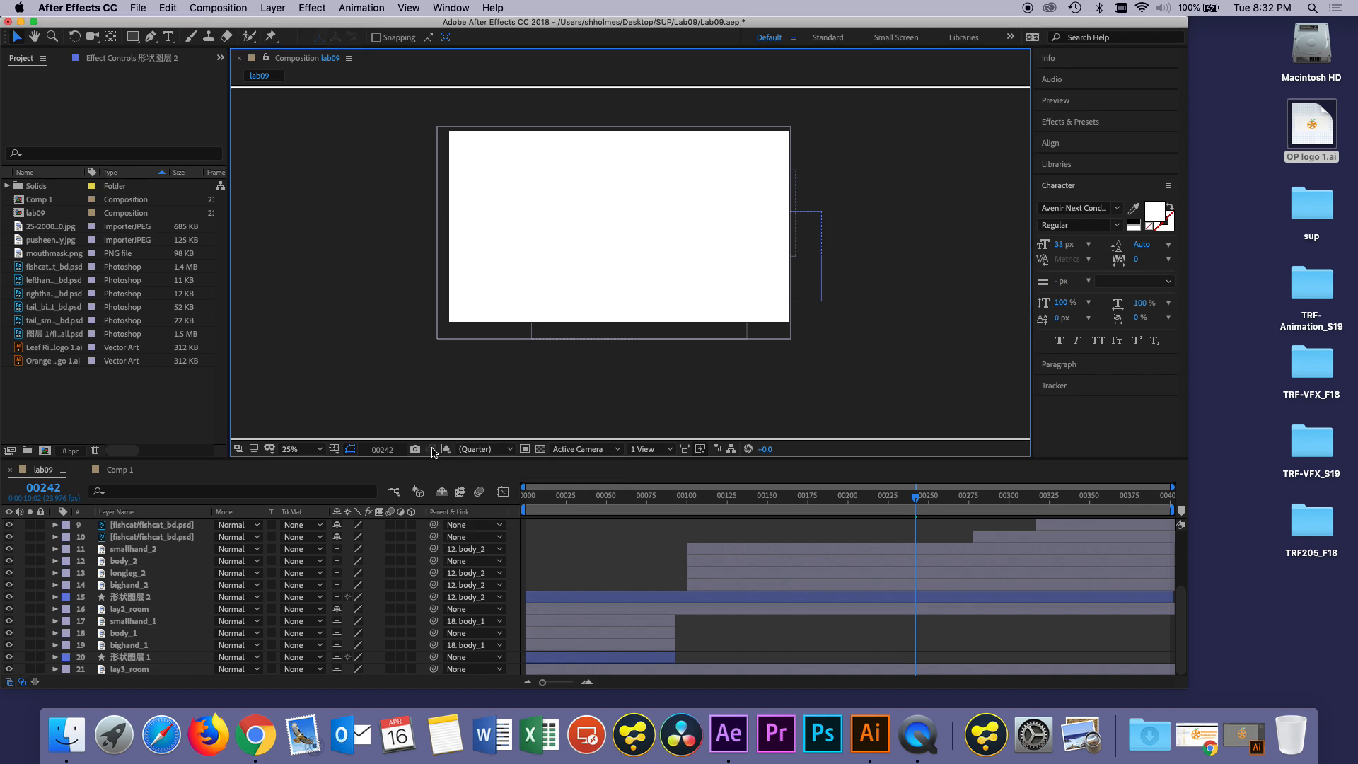
click(444, 450)
click(460, 461)
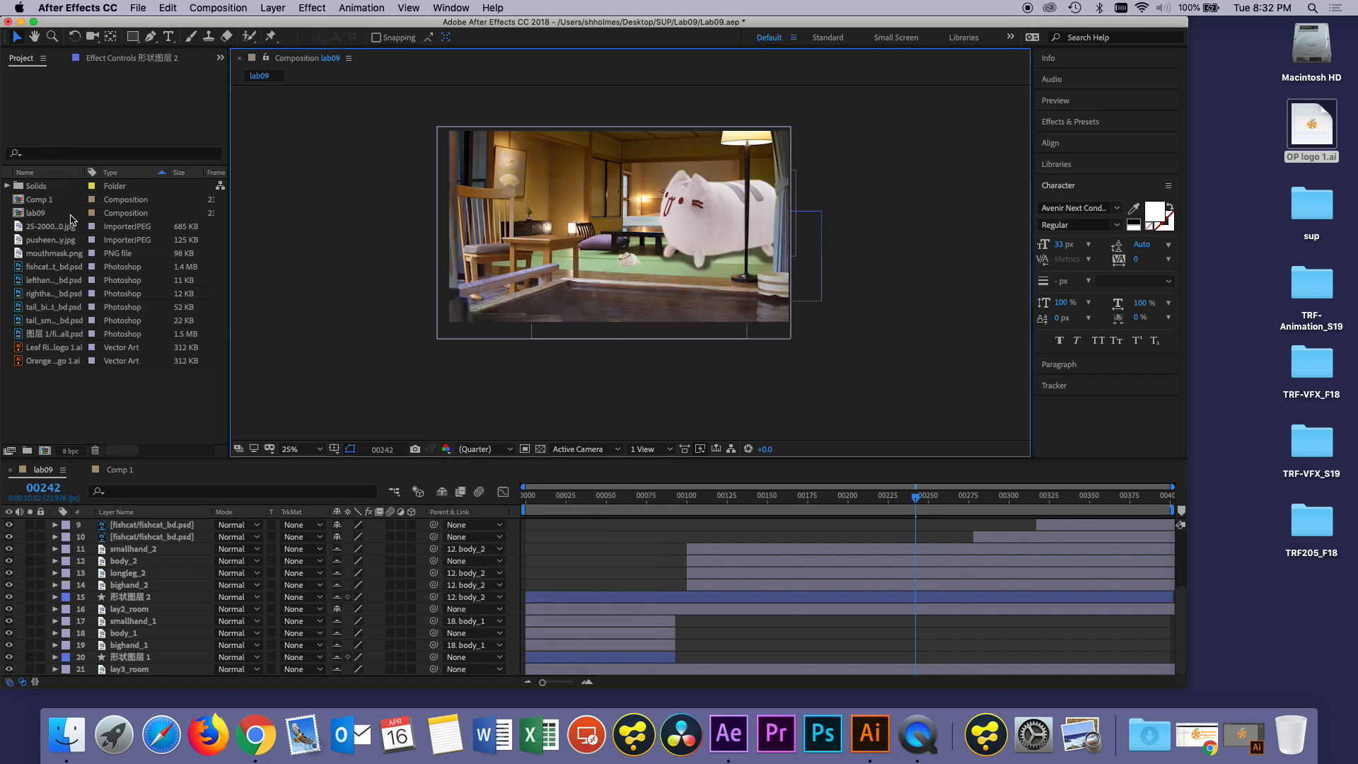
Step: Switch to Comp 1 and display the Alpha channel of the wheel
click(106, 471)
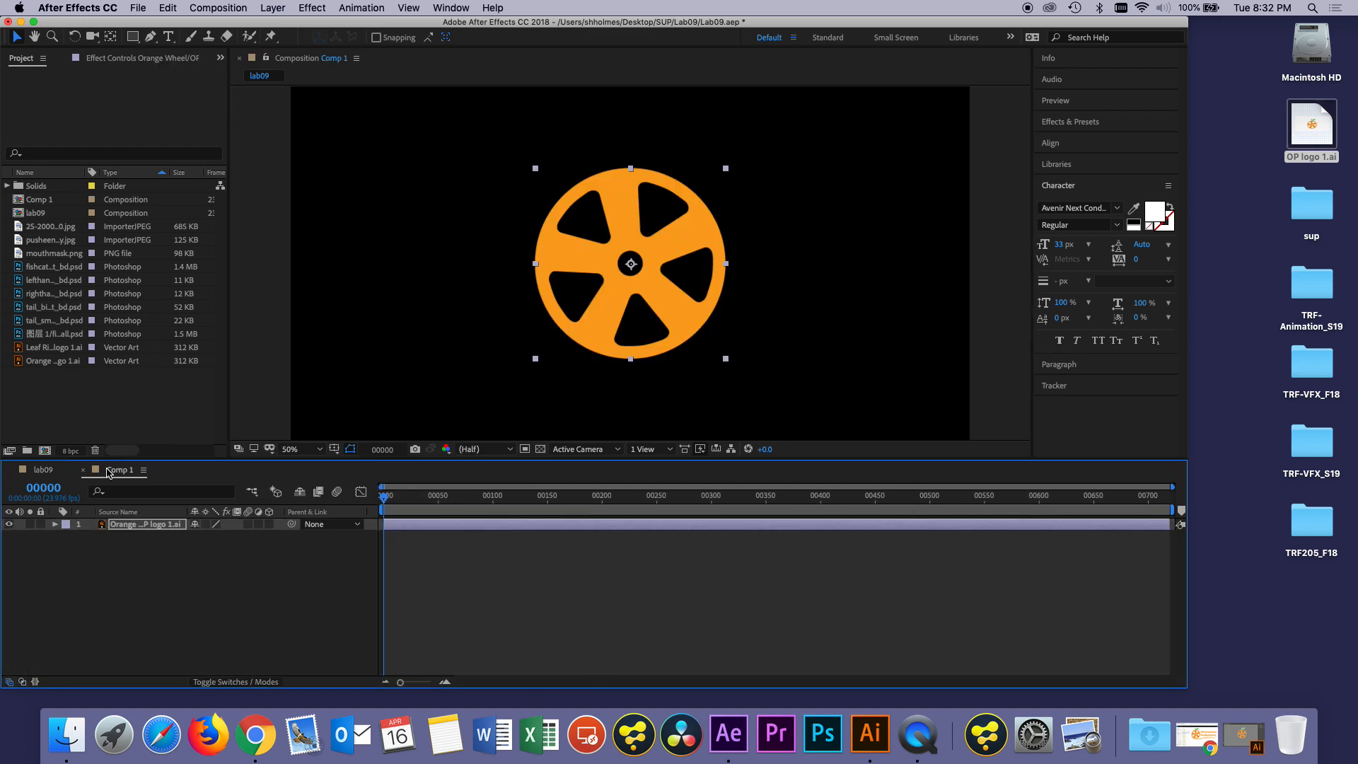
click(446, 450)
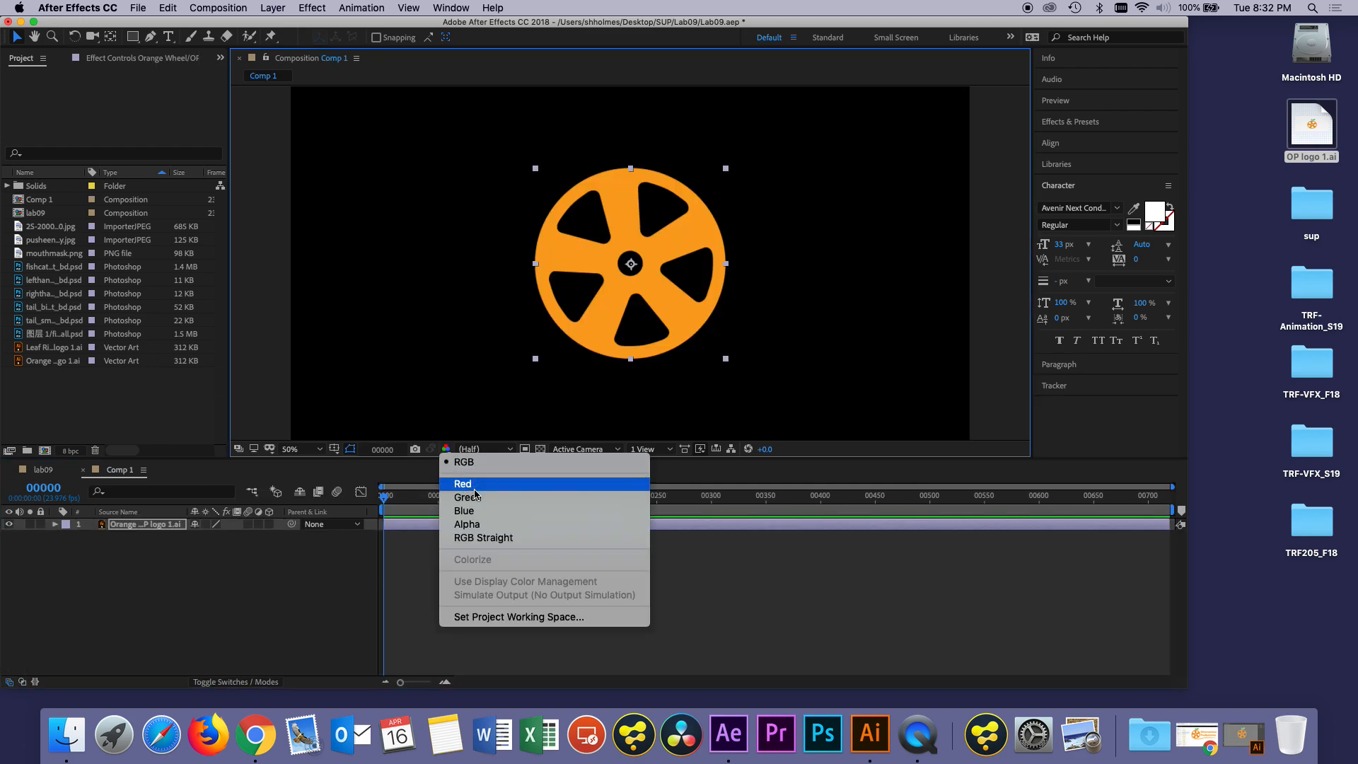
click(493, 524)
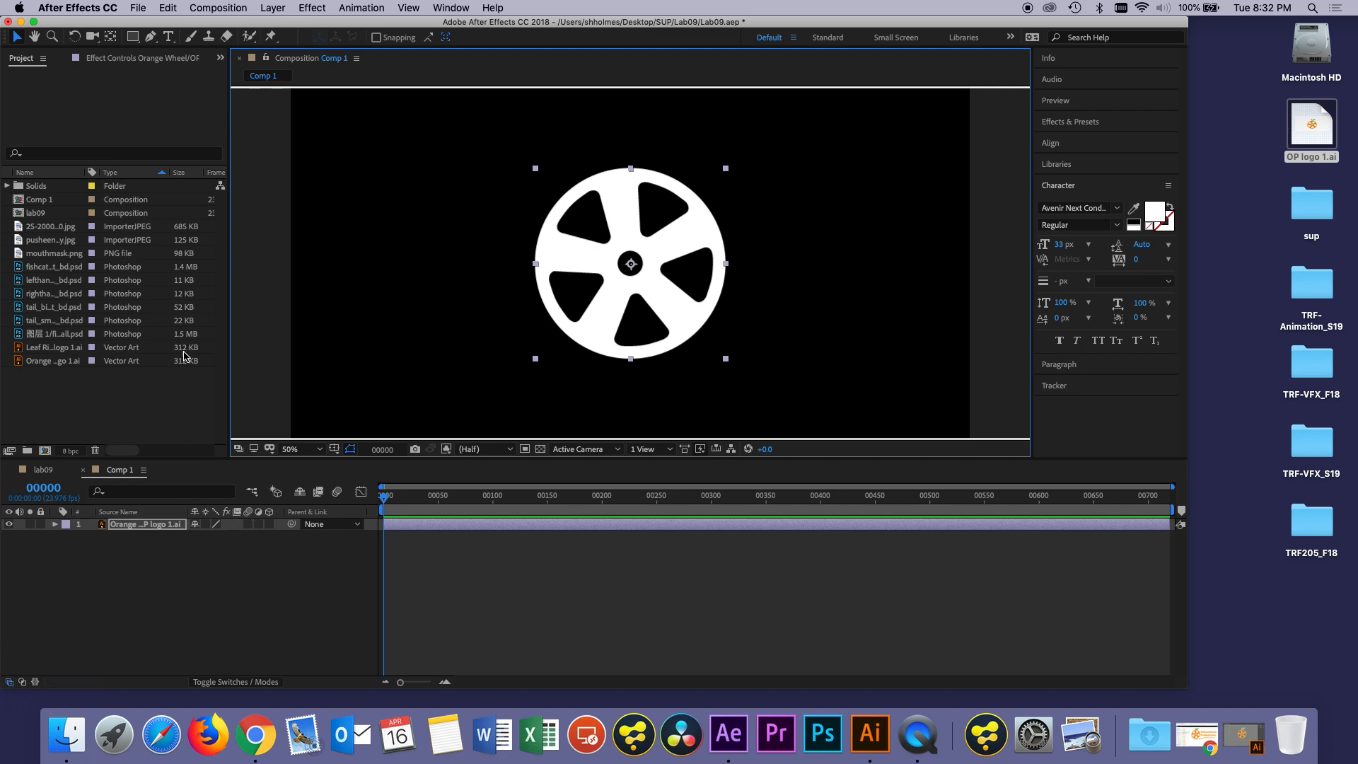
Step: Return to the lab09 composition, hide the layer Mode and TrkMat columns and show them again
click(43, 470)
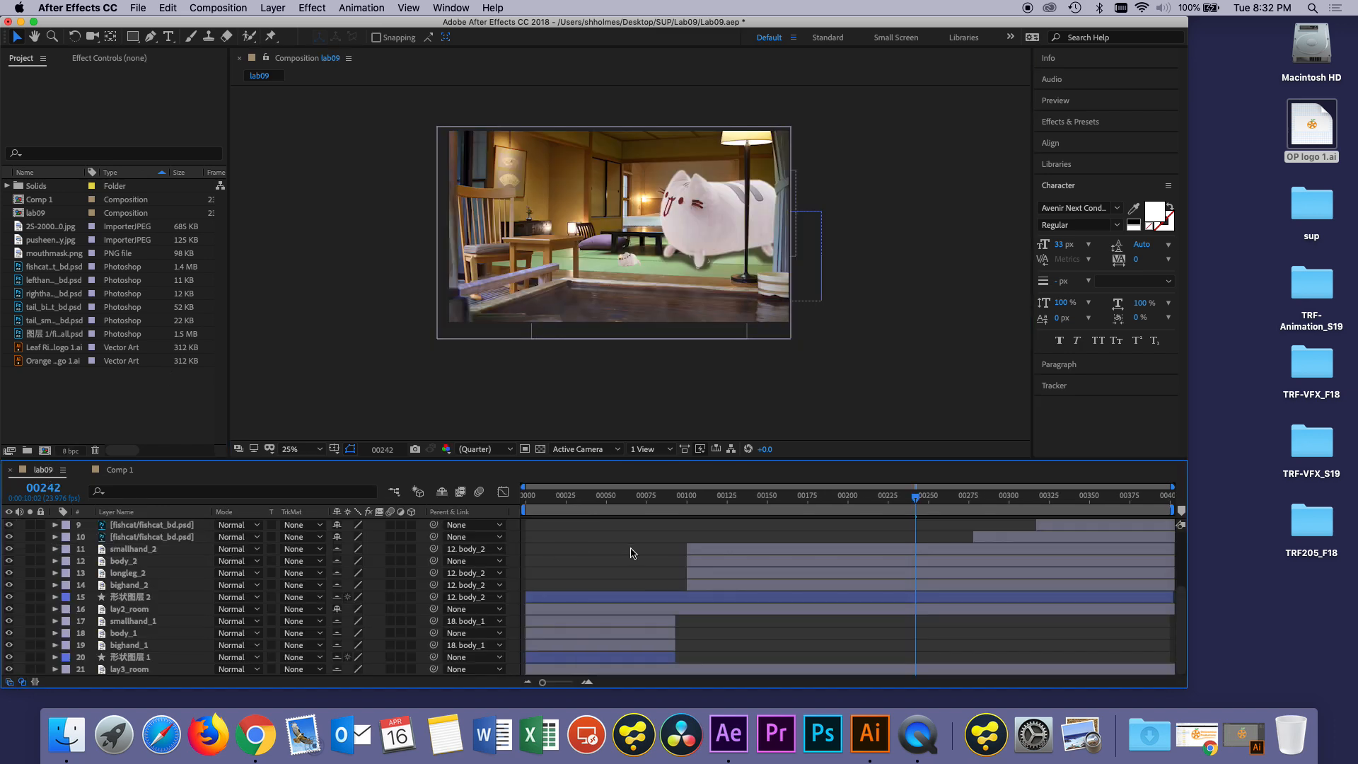
click(23, 682)
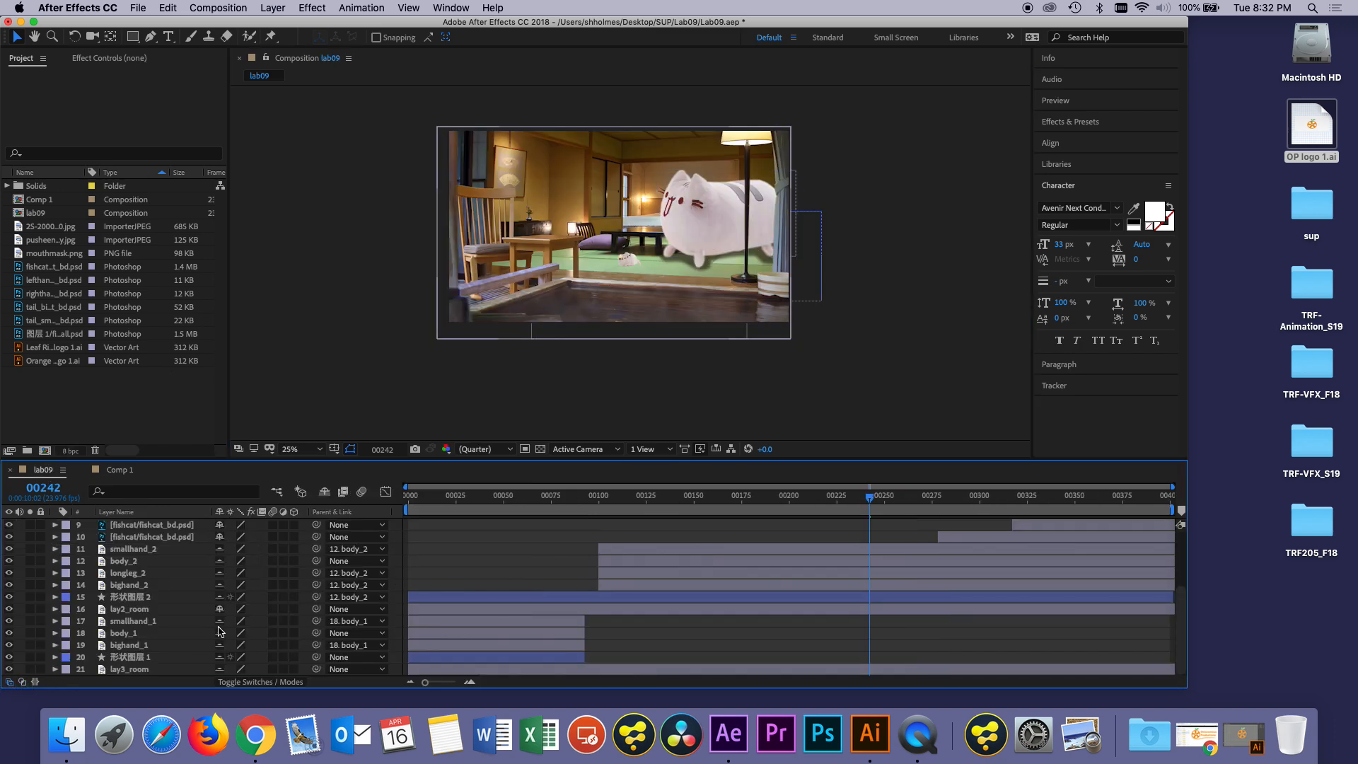
click(22, 682)
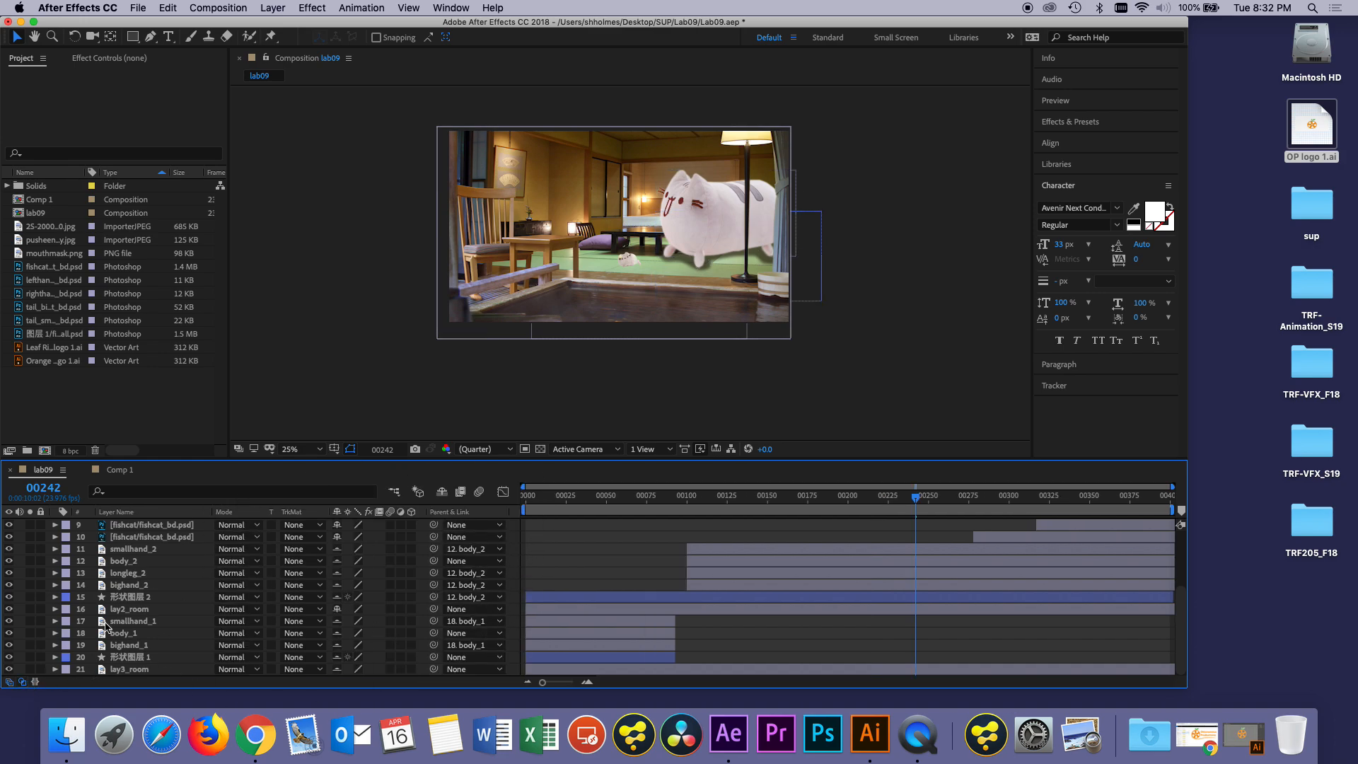
Step: Toggle the lab09 timeline between the layer switches and modes columns, then display both sets together
click(23, 682)
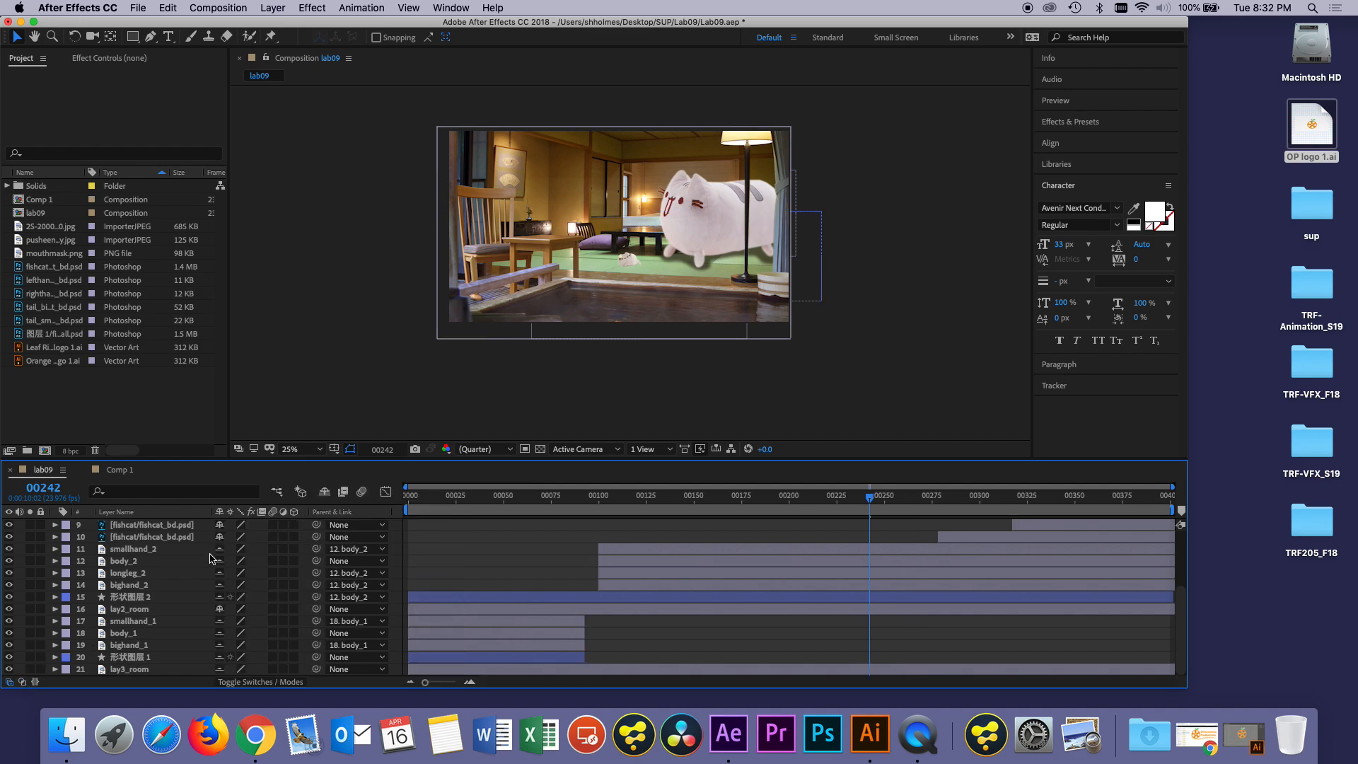
click(241, 683)
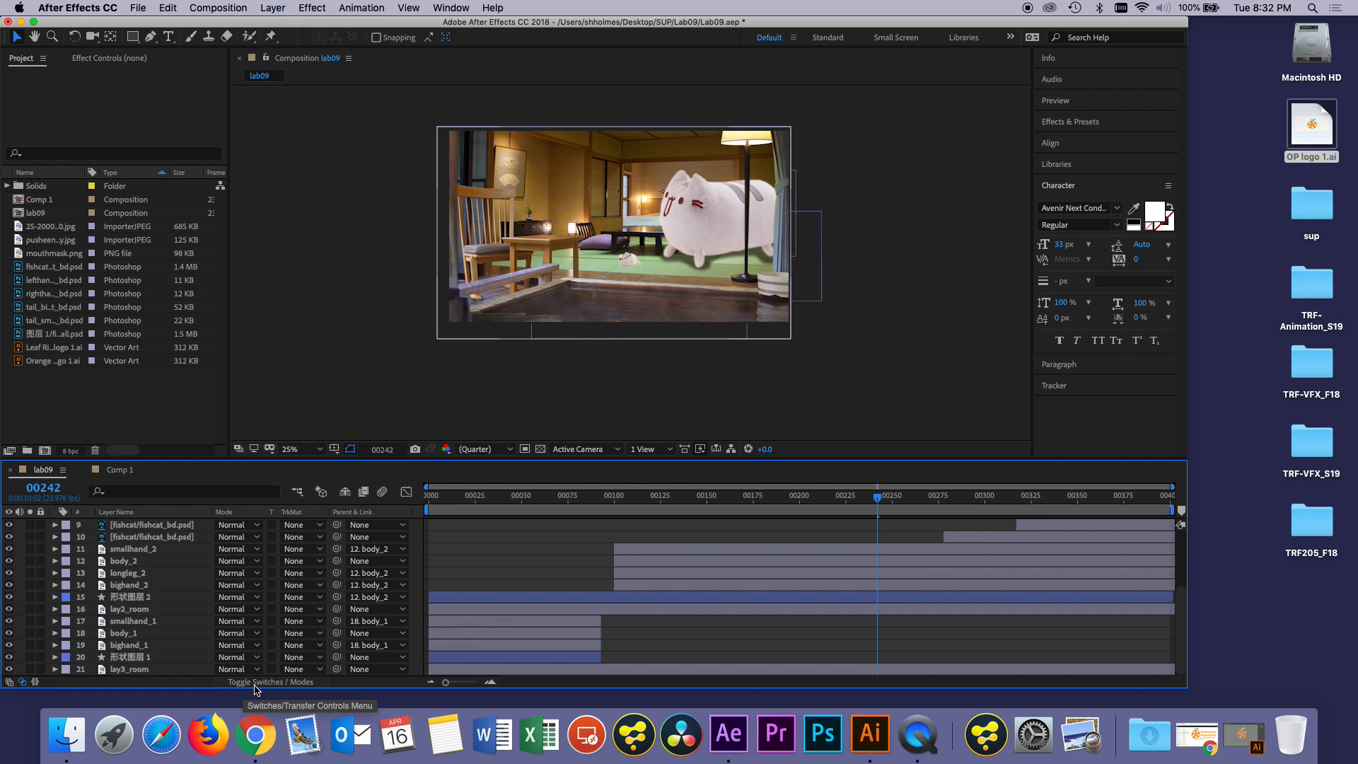
click(255, 684)
click(257, 685)
click(257, 686)
click(257, 685)
click(10, 682)
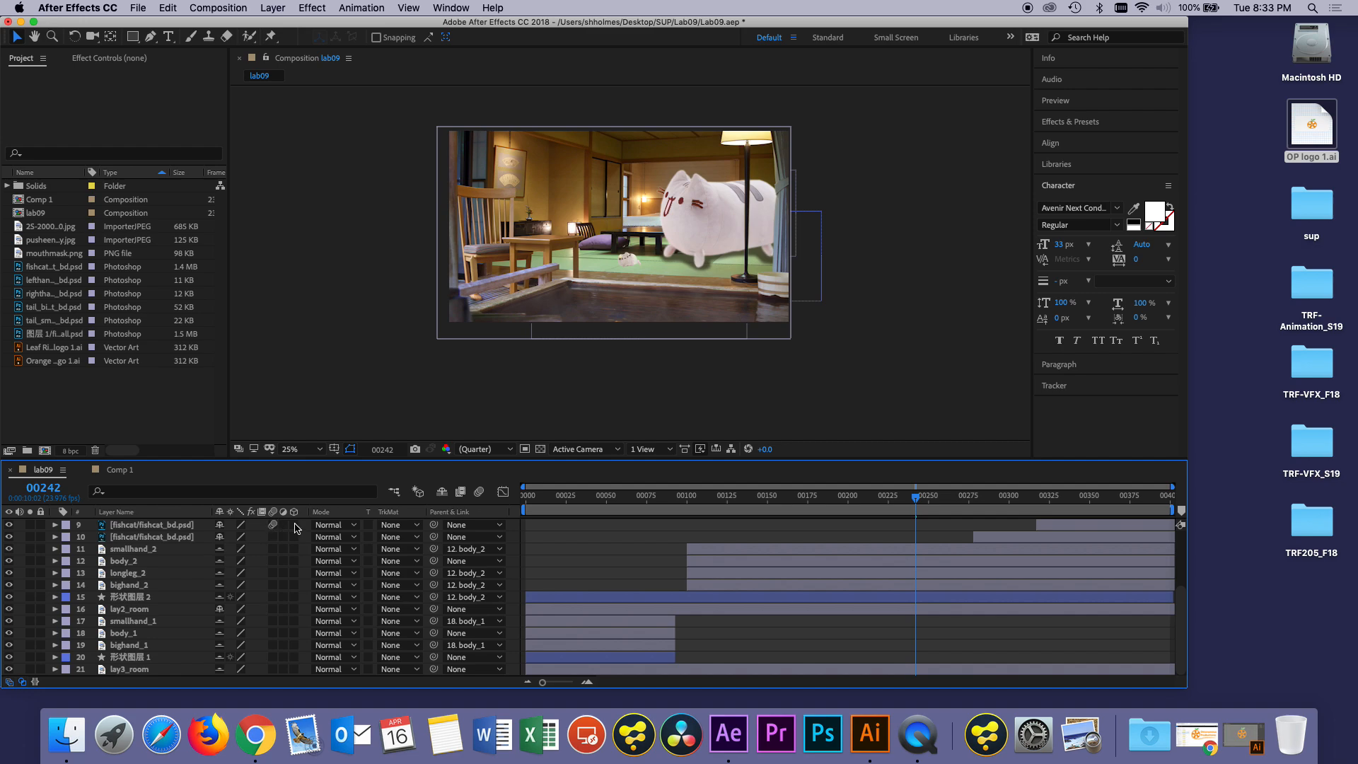
Step: Toggle motion blur for lab09 on and off, then hide the shy layers and show them again
click(480, 492)
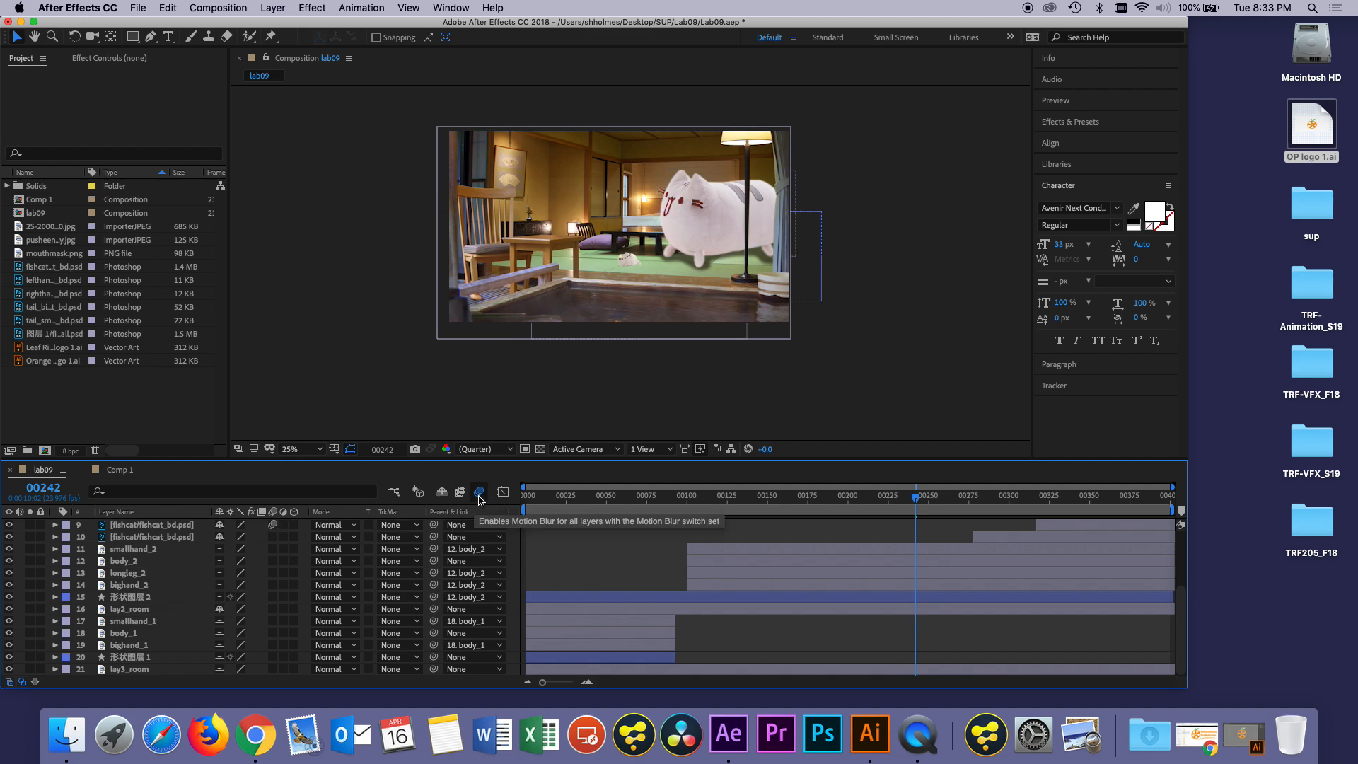
click(479, 493)
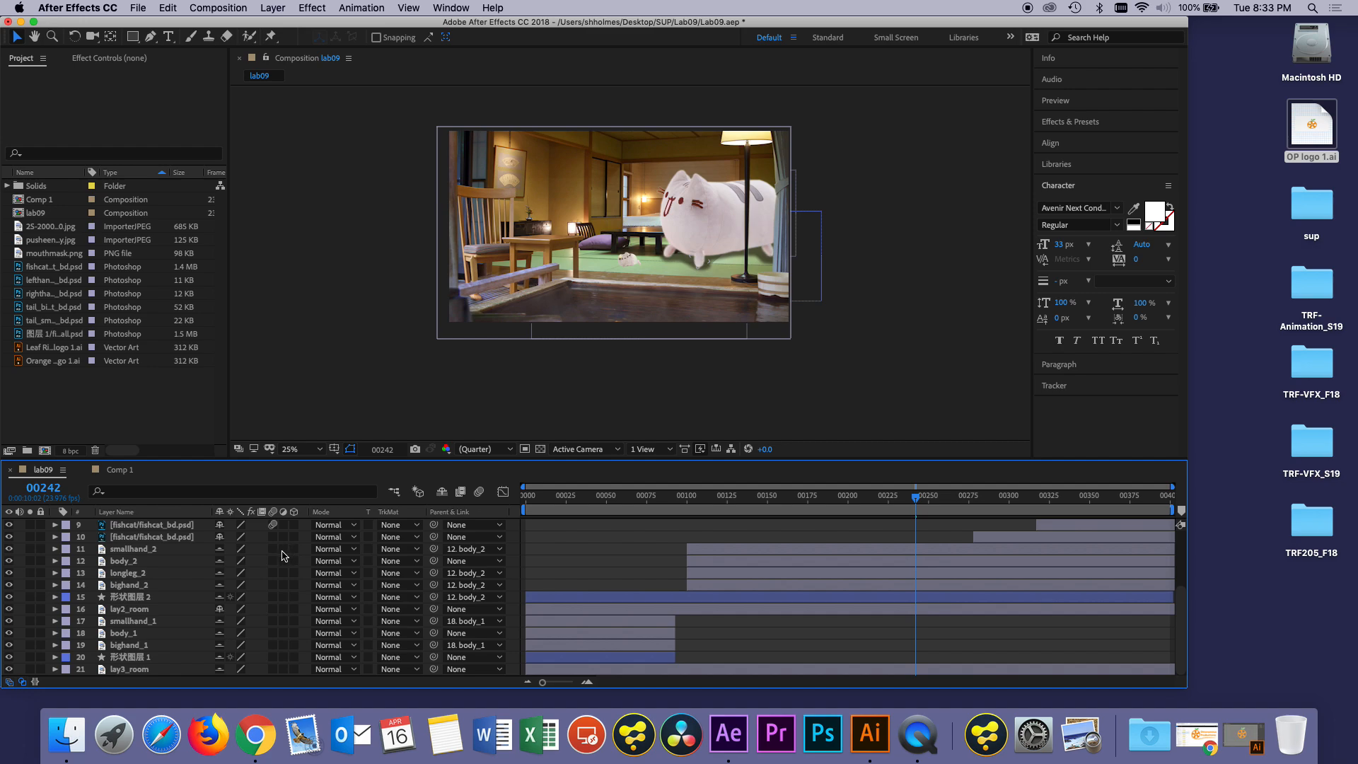
click(220, 549)
click(441, 493)
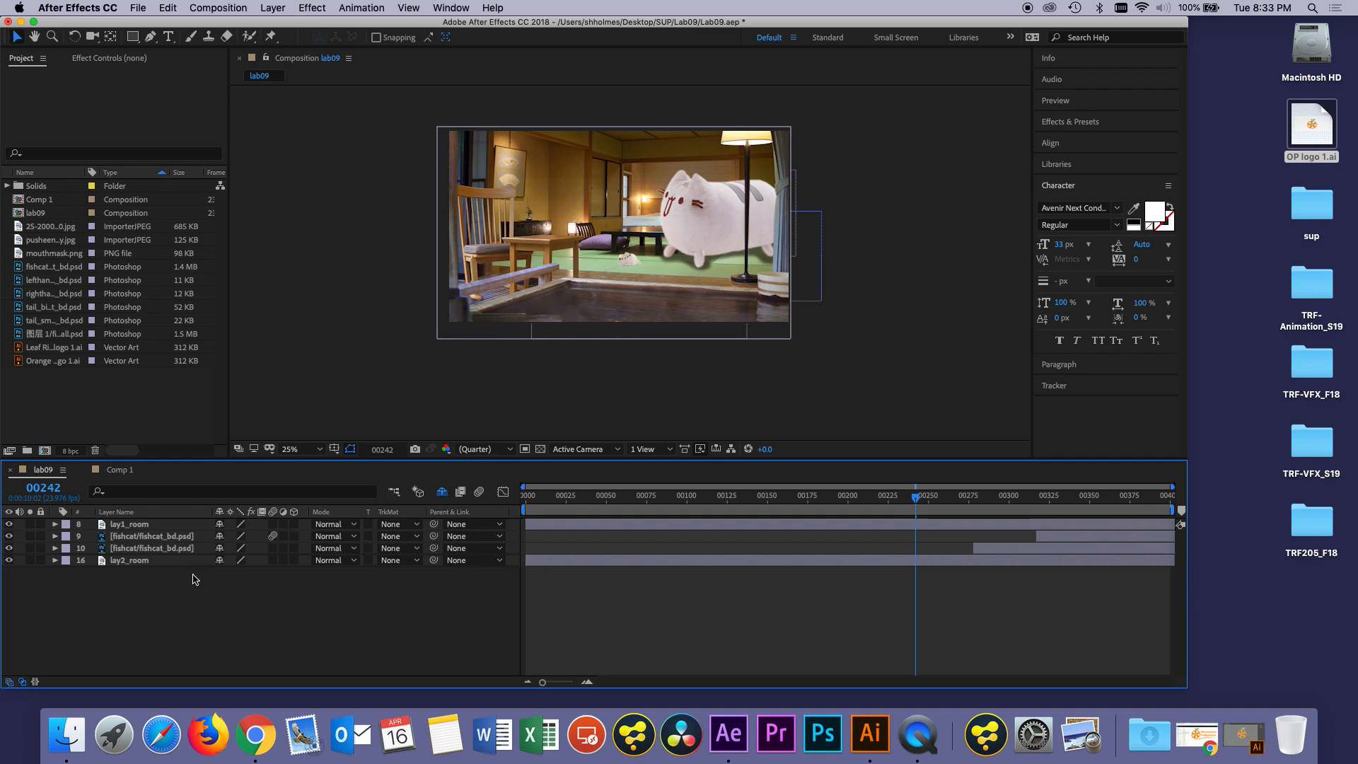
click(442, 493)
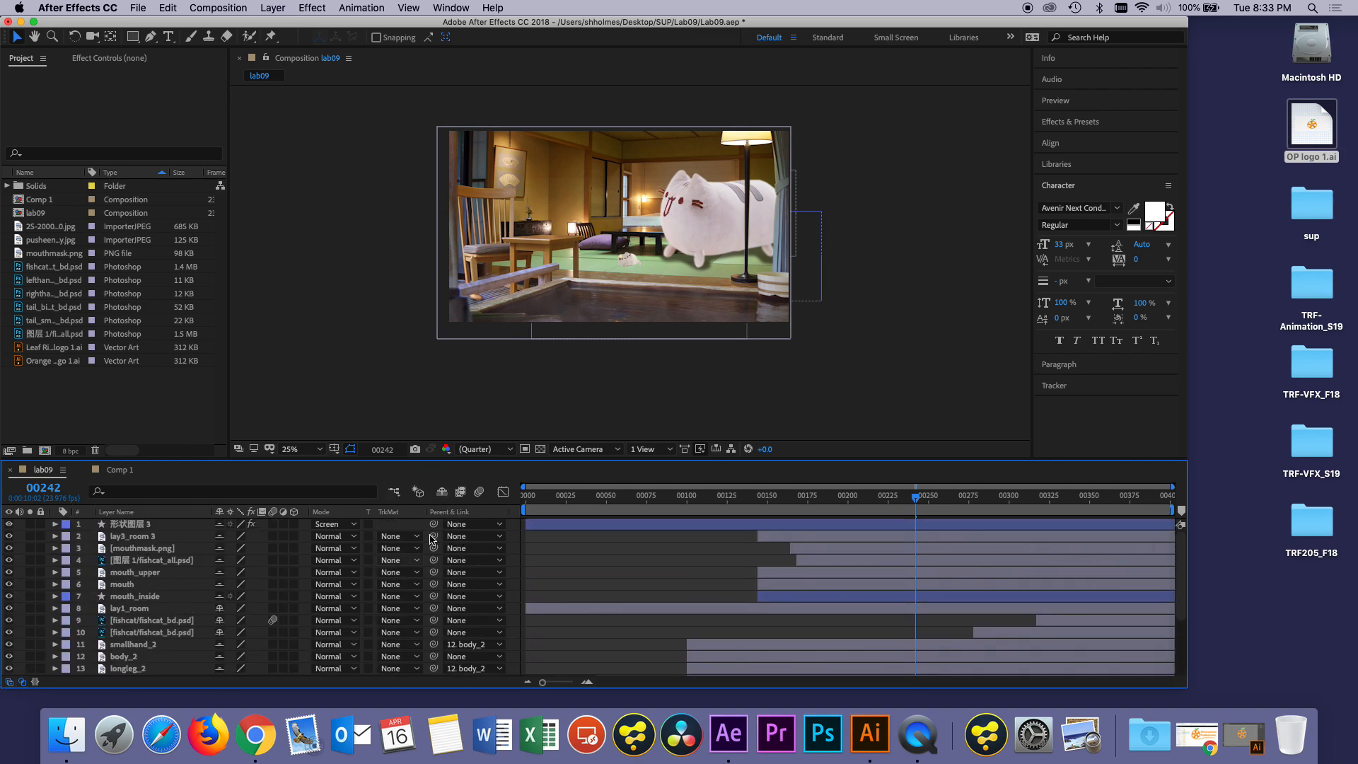
click(441, 493)
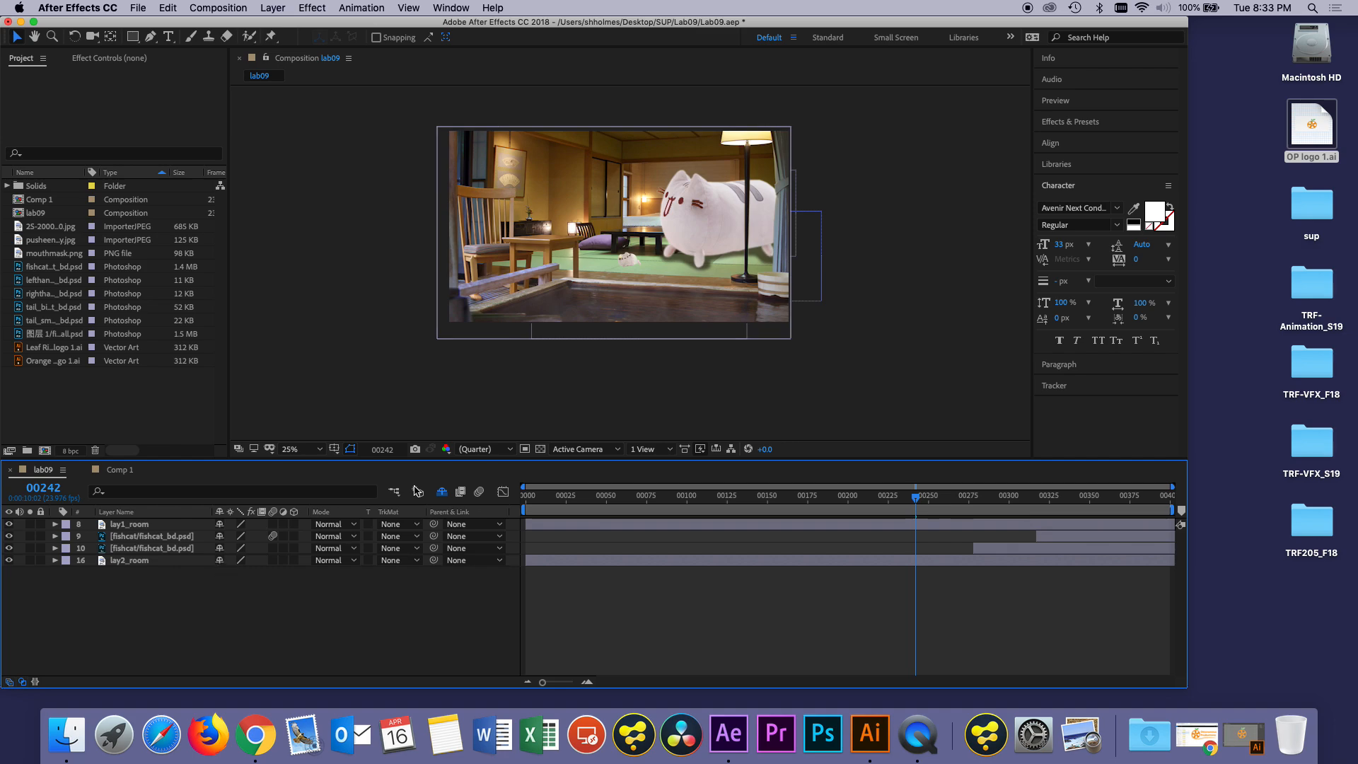
click(442, 493)
Step: Switch to Comp 1 and return its channel display to RGB
click(119, 469)
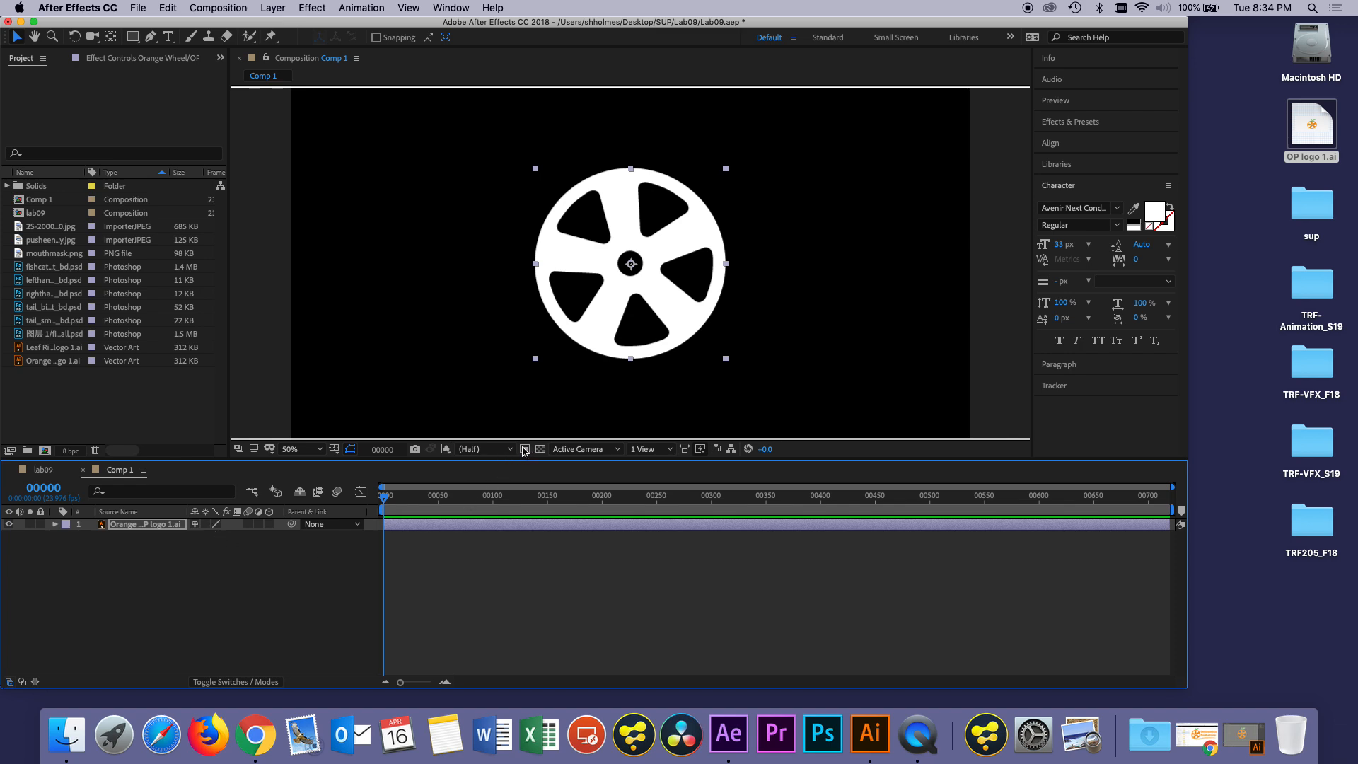
click(446, 449)
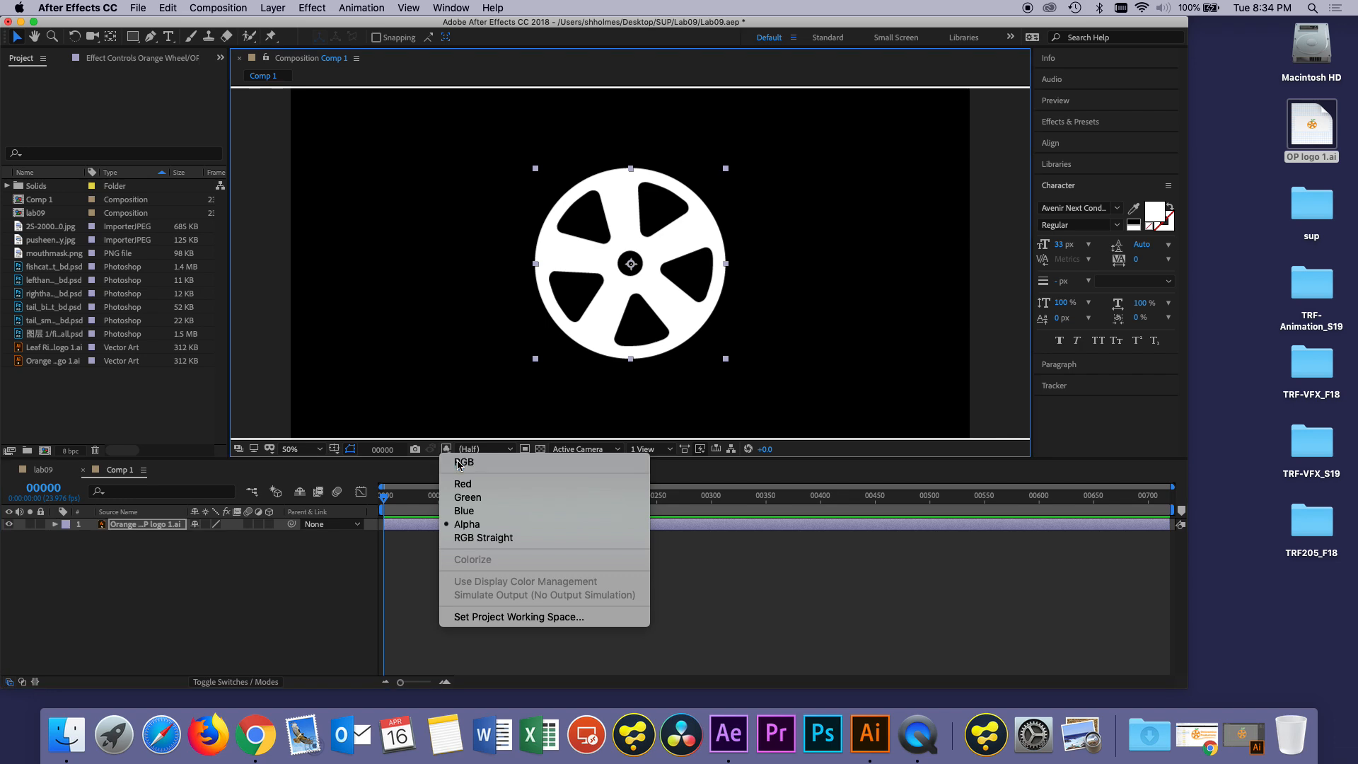
click(460, 463)
Step: Examine the wheel up close at 200% magnification and return the viewer to 50%
key(slash)
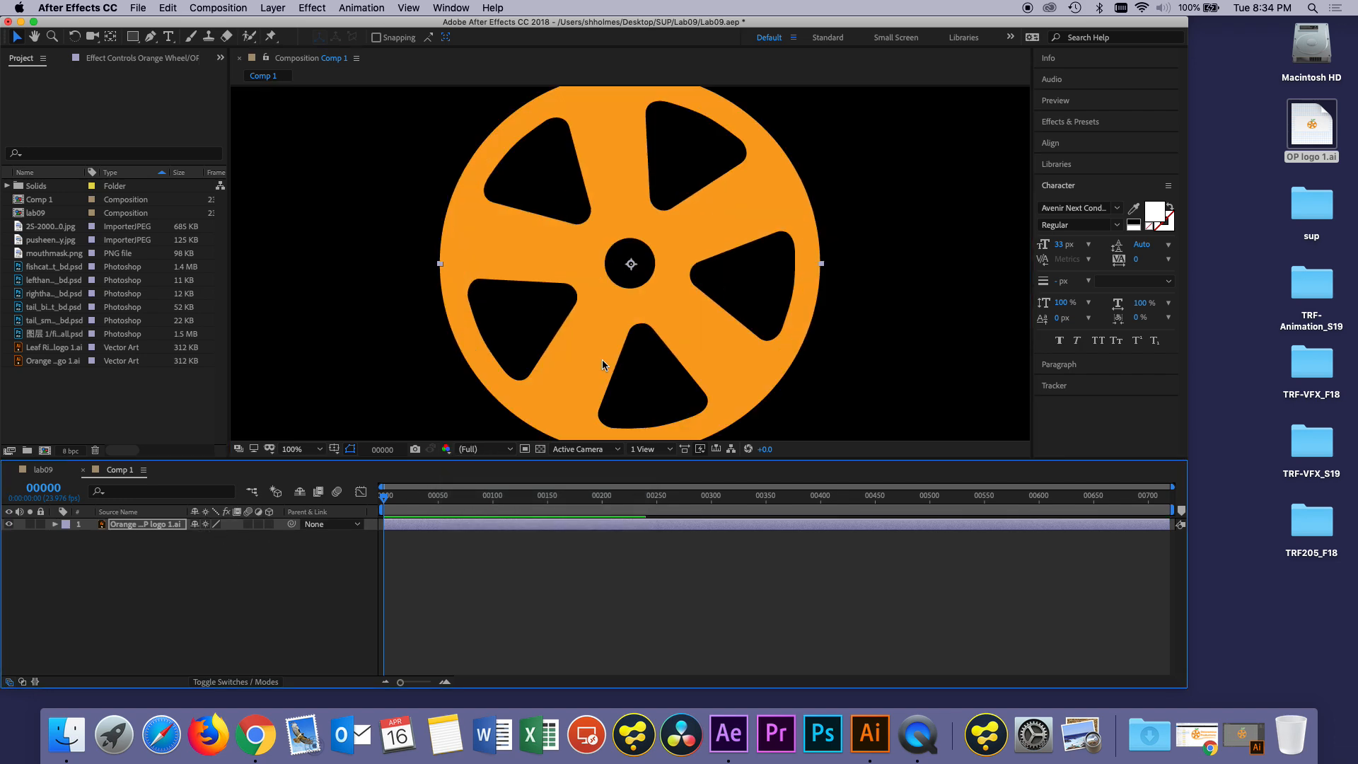
key(period)
key(period)
key(comma)
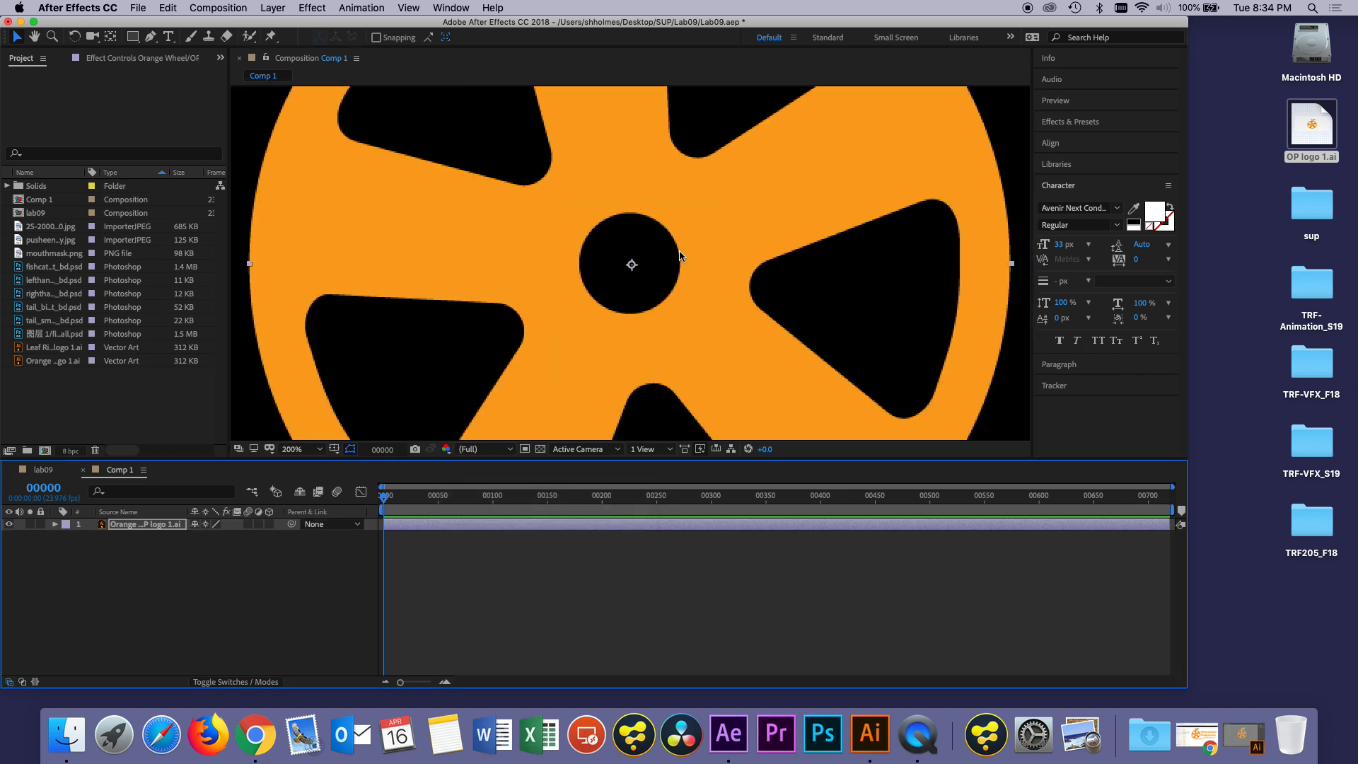
key(comma)
key(comma)
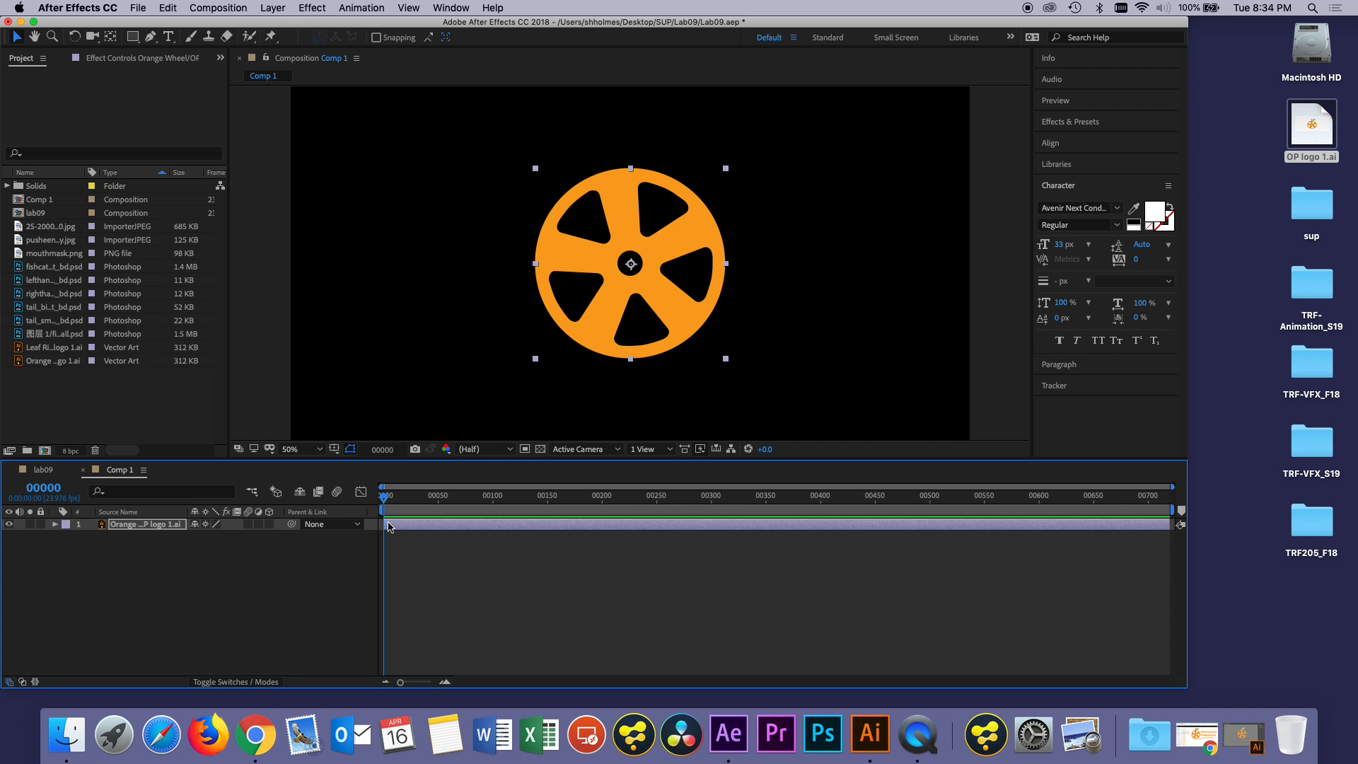
Step: Make the wheel layer 3D, expand its Transform properties to view the added axes, and make it 2D again
click(269, 524)
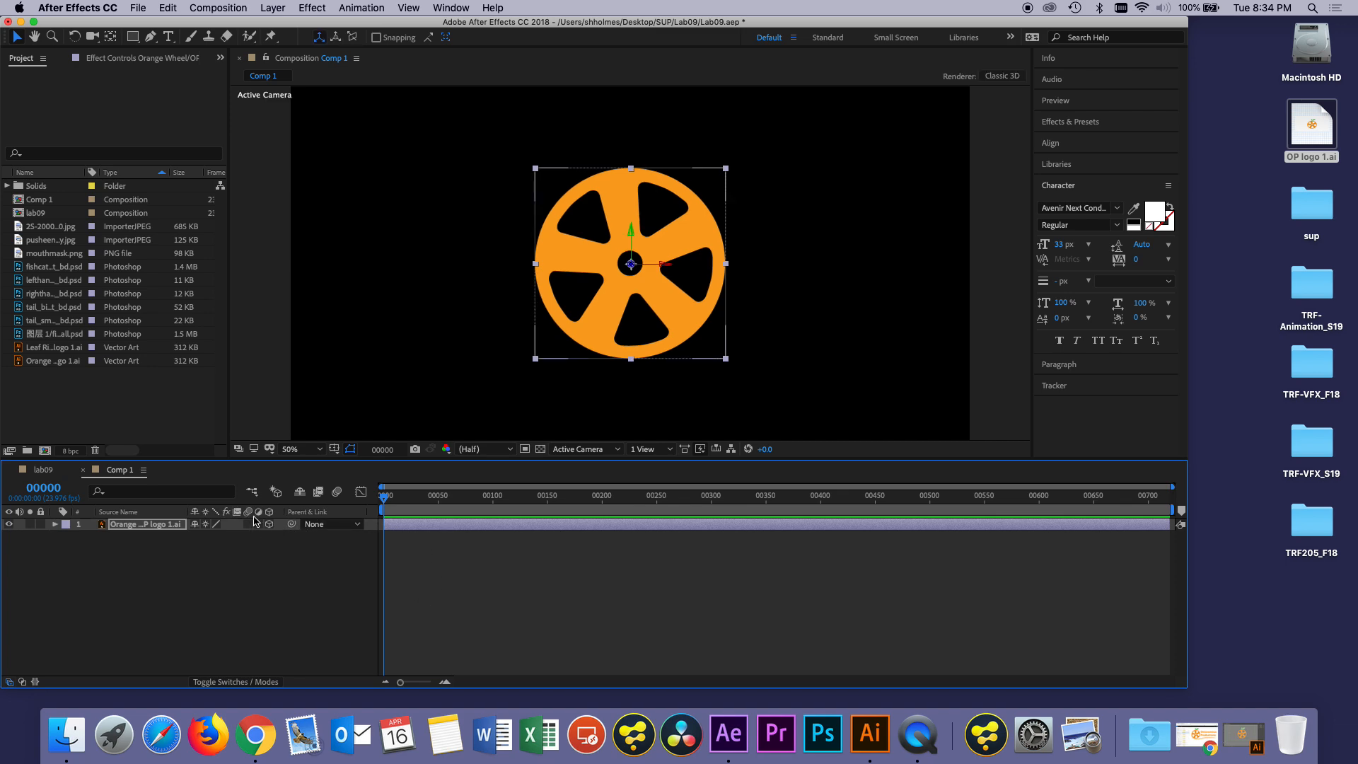
click(56, 524)
click(68, 561)
click(67, 560)
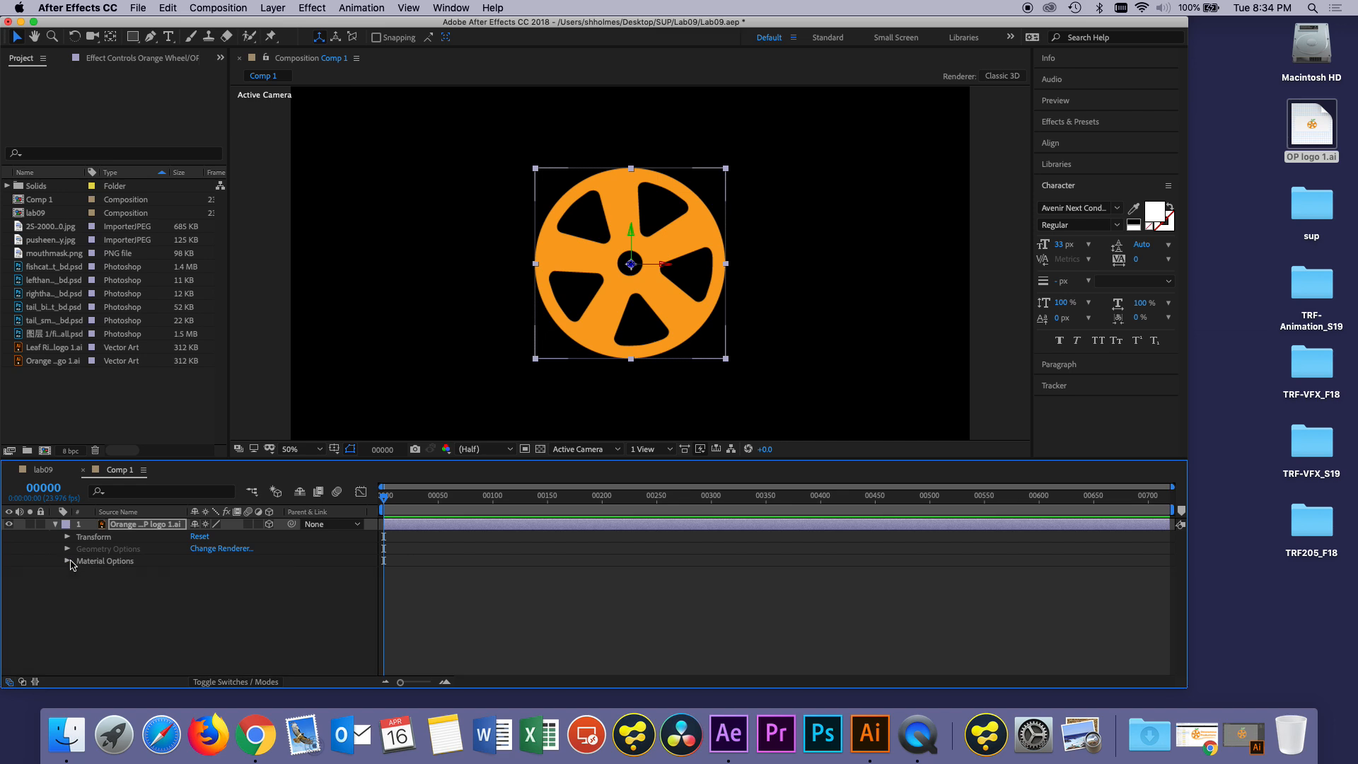
click(68, 538)
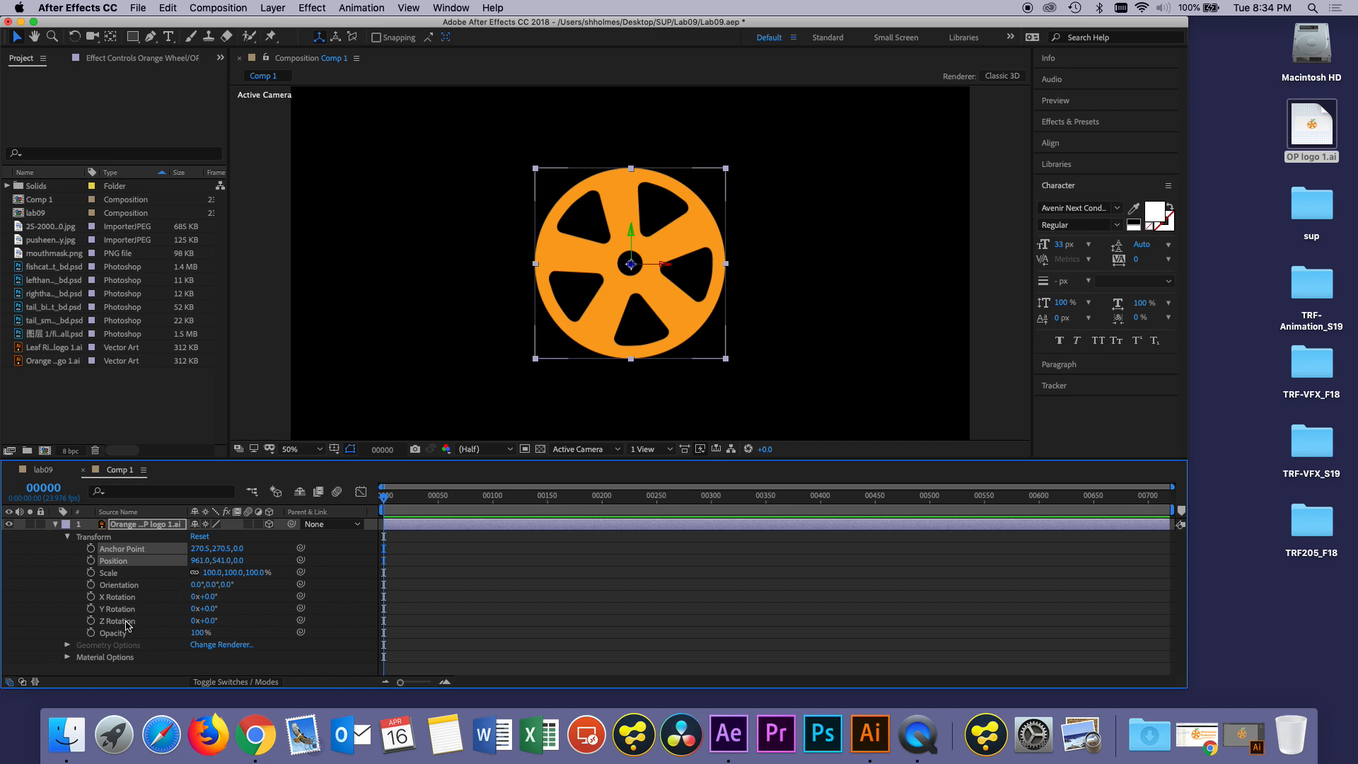
click(269, 524)
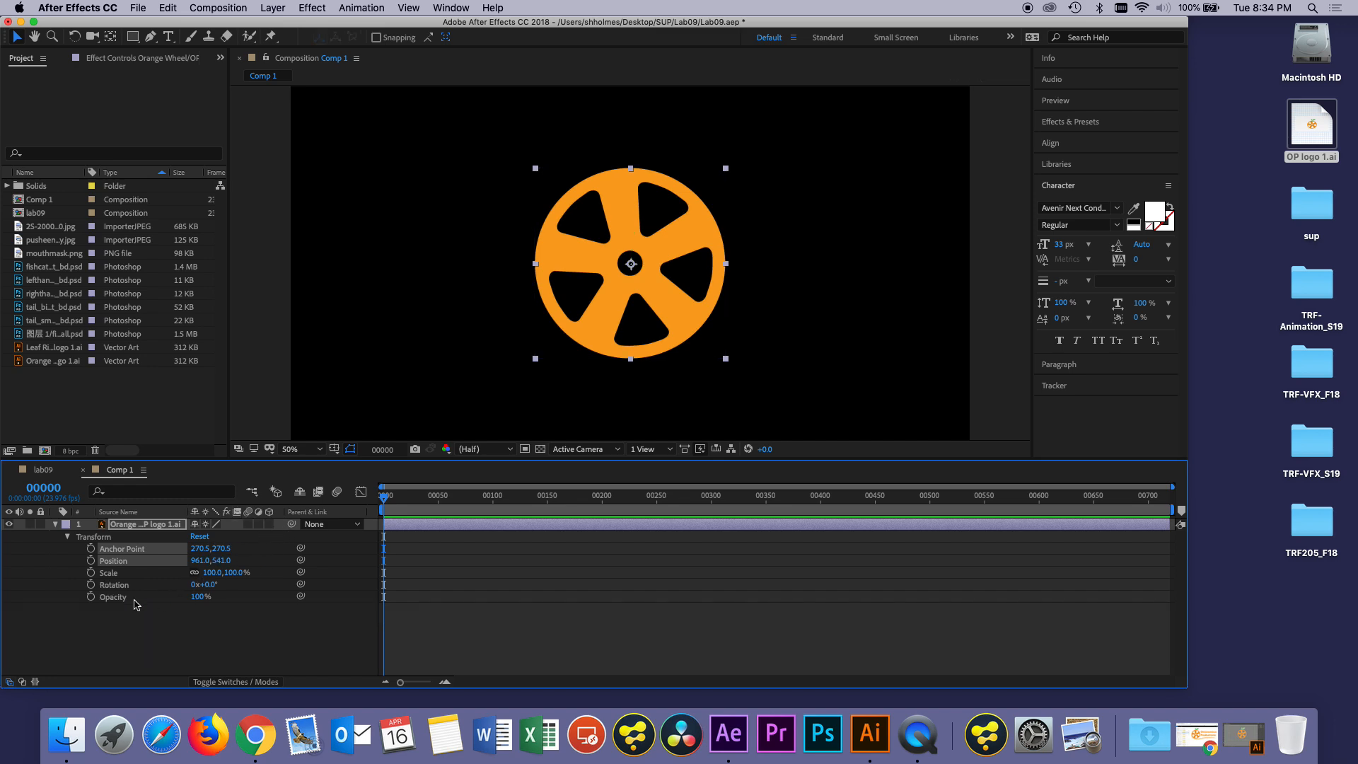
click(183, 663)
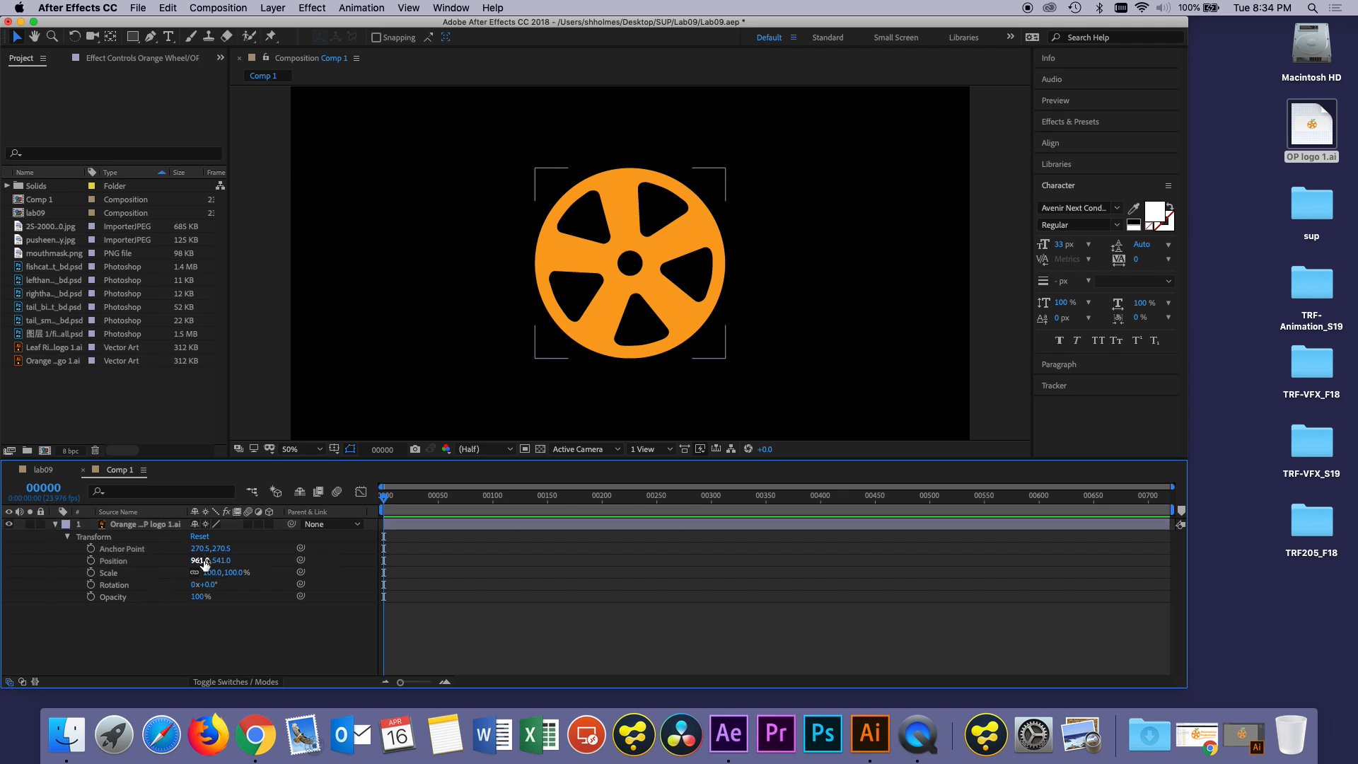
Step: Make the wheel layer 3D, set its Y Rotation to -66°, return it to 2D and undo a trial transform change
click(269, 524)
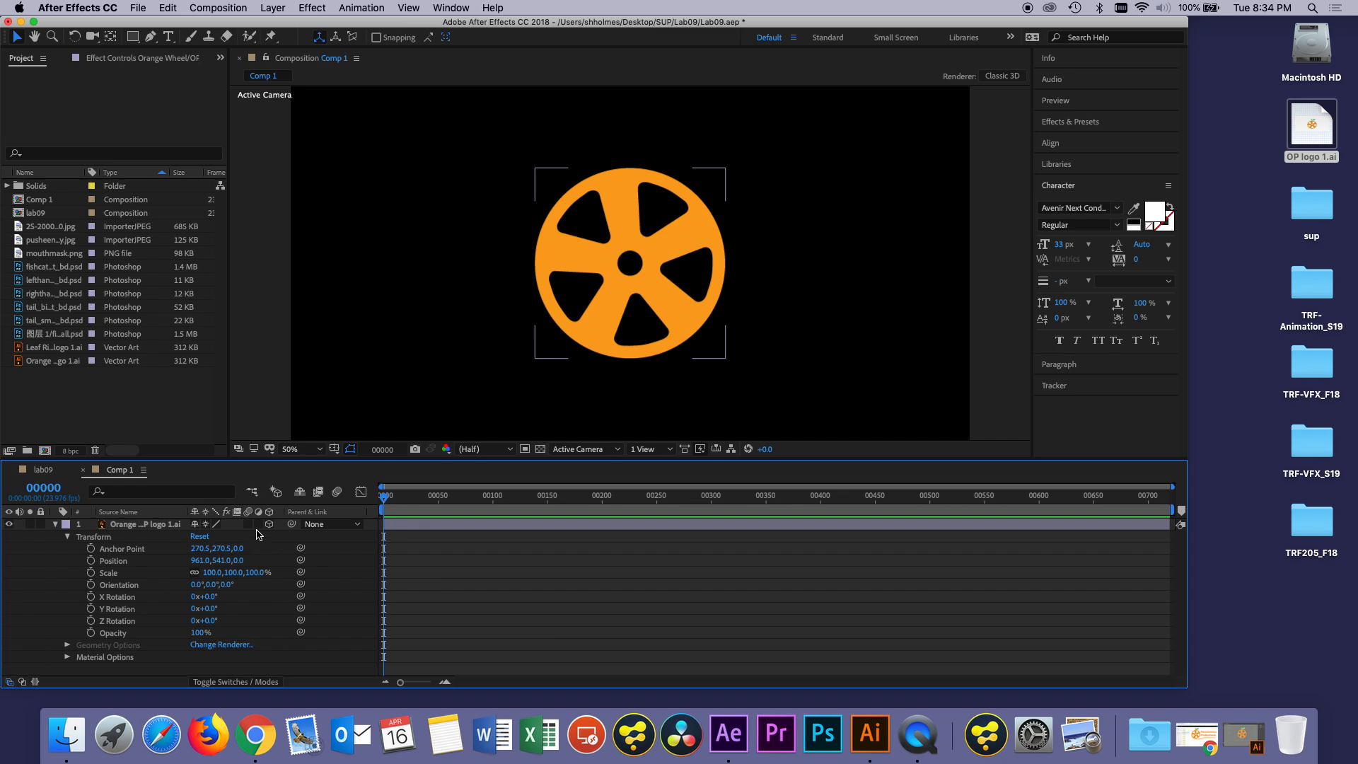
drag(207, 608, 163, 609)
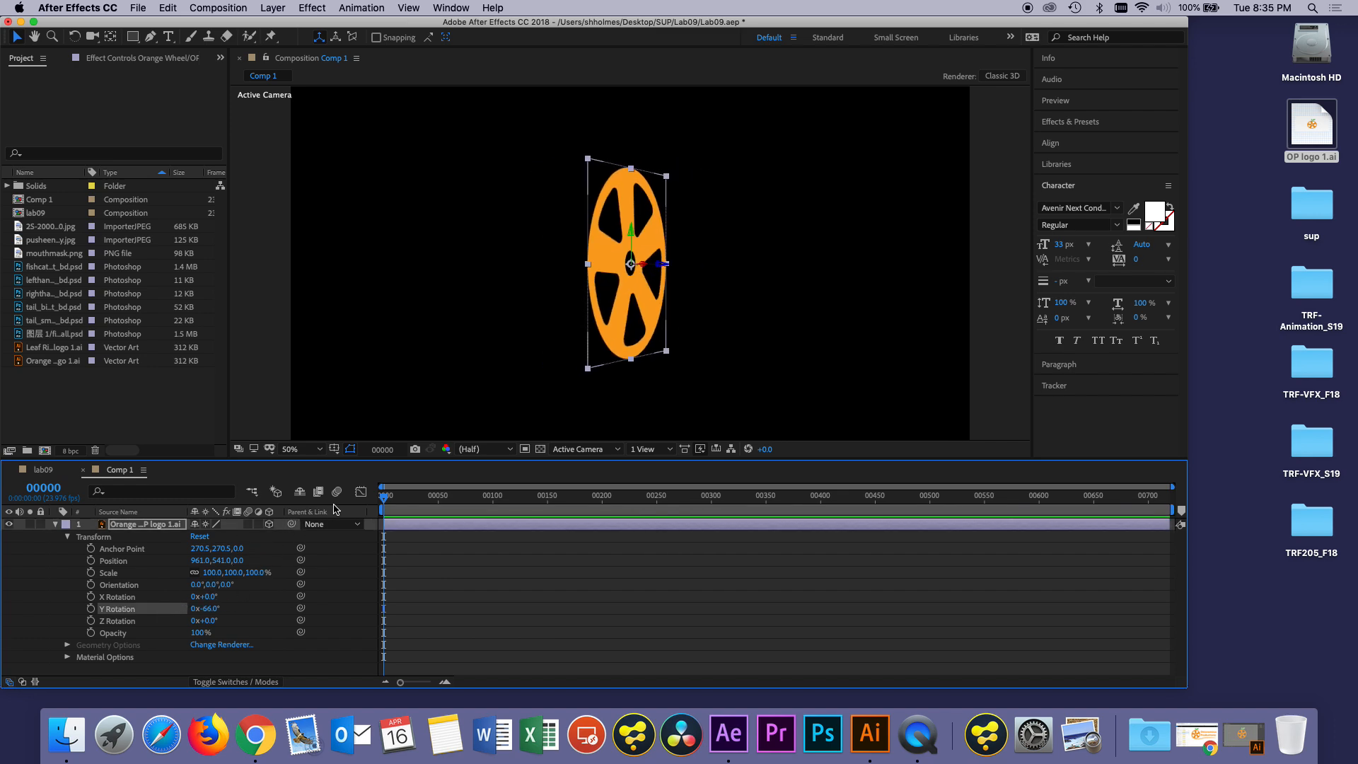
click(268, 524)
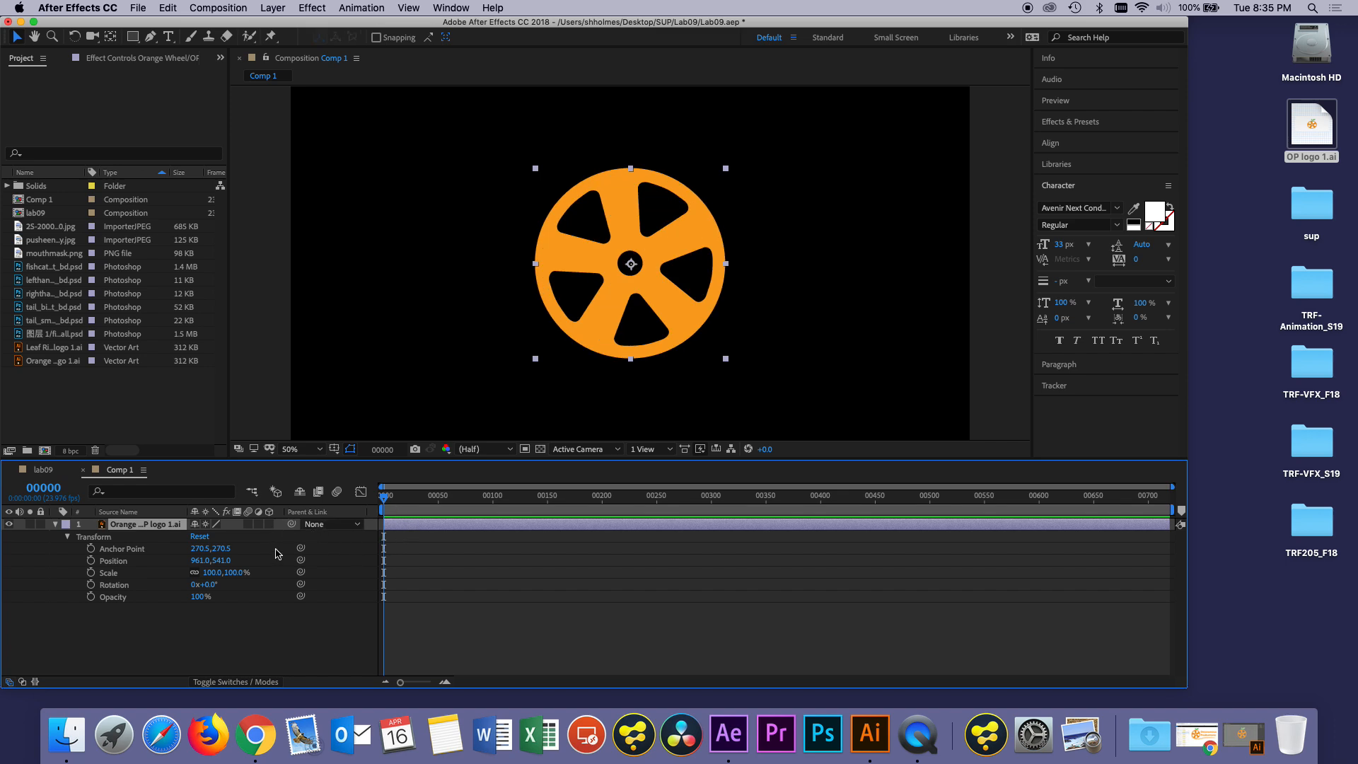
mouse_move(217, 579)
mouse_down()
mouse_move(247, 578)
mouse_move(216, 568)
mouse_up()
key(super+z)
Step: Return to the lab09 composition, select the smallhand_2 layer and reveal only its Rotation property
click(44, 469)
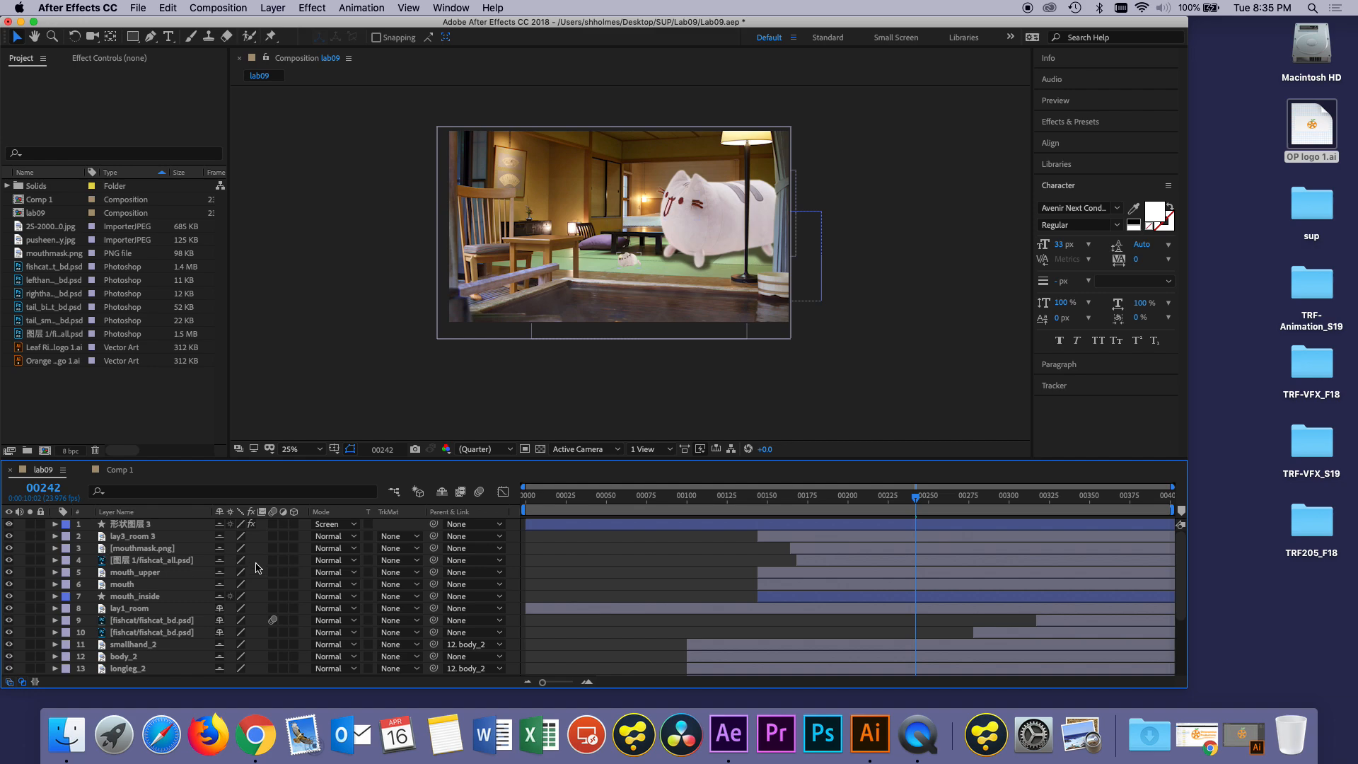
click(590, 525)
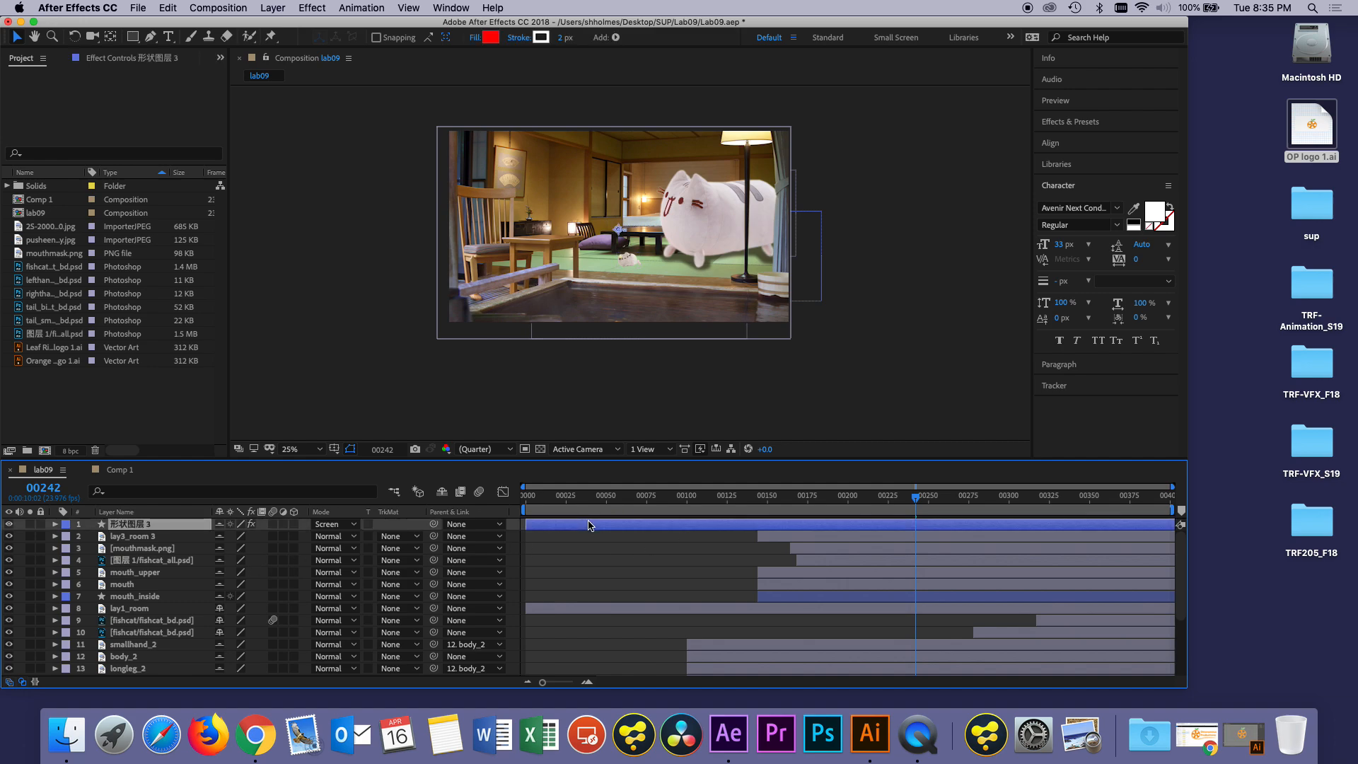
click(780, 539)
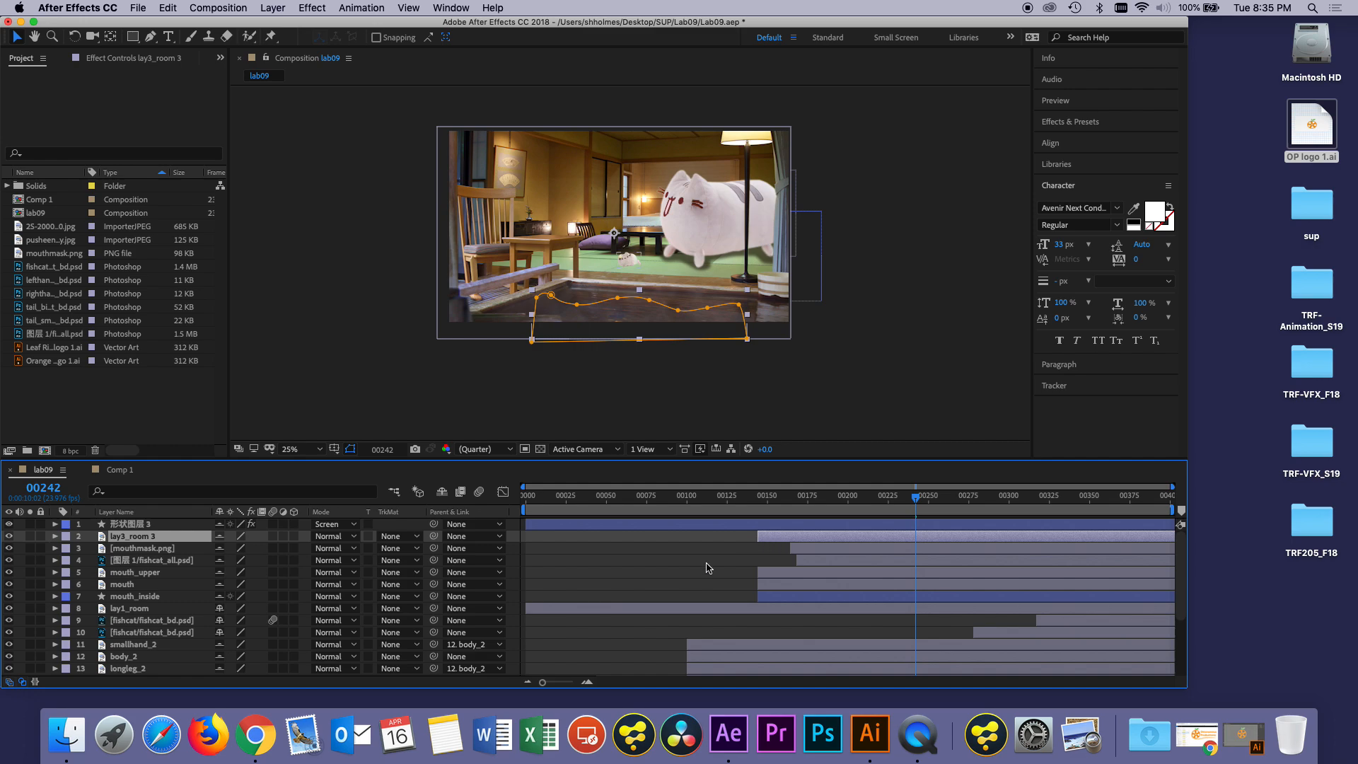
click(655, 609)
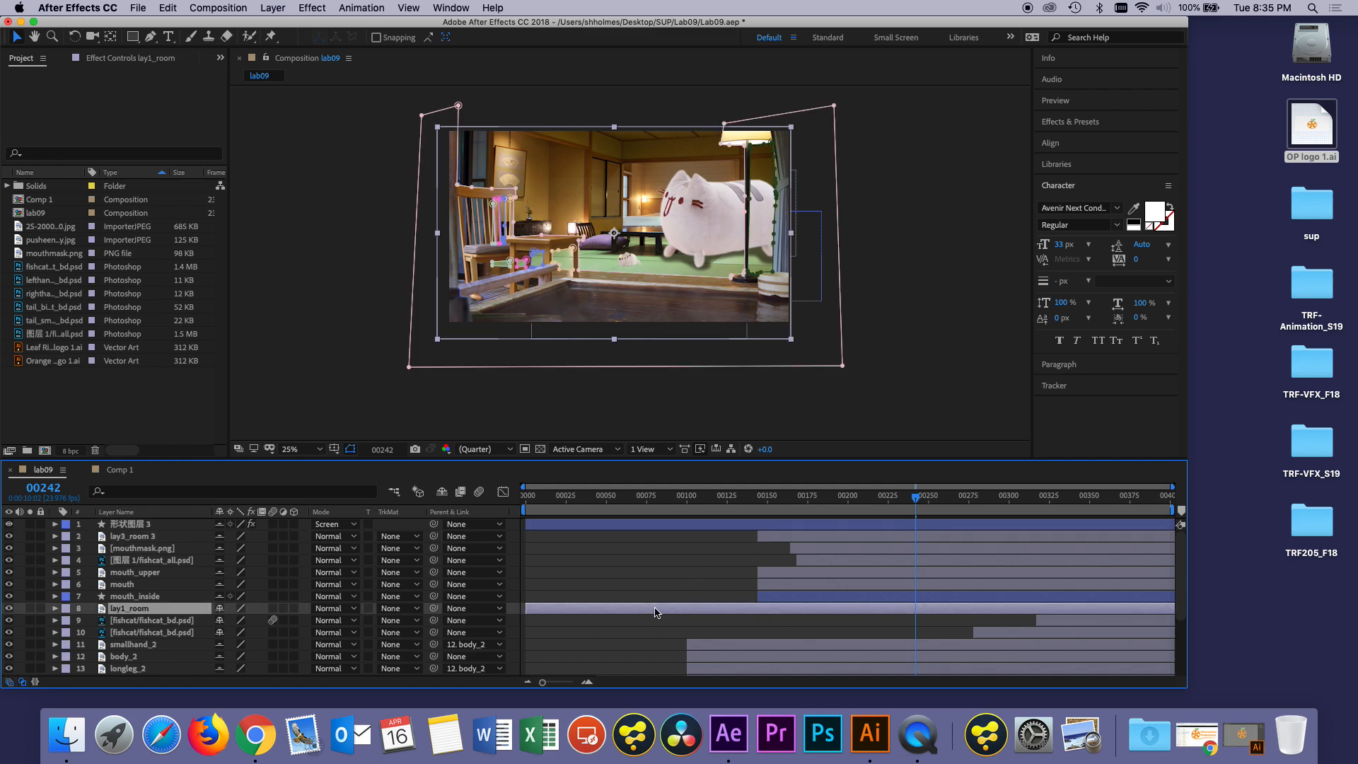
scroll(658, 615, down, 1)
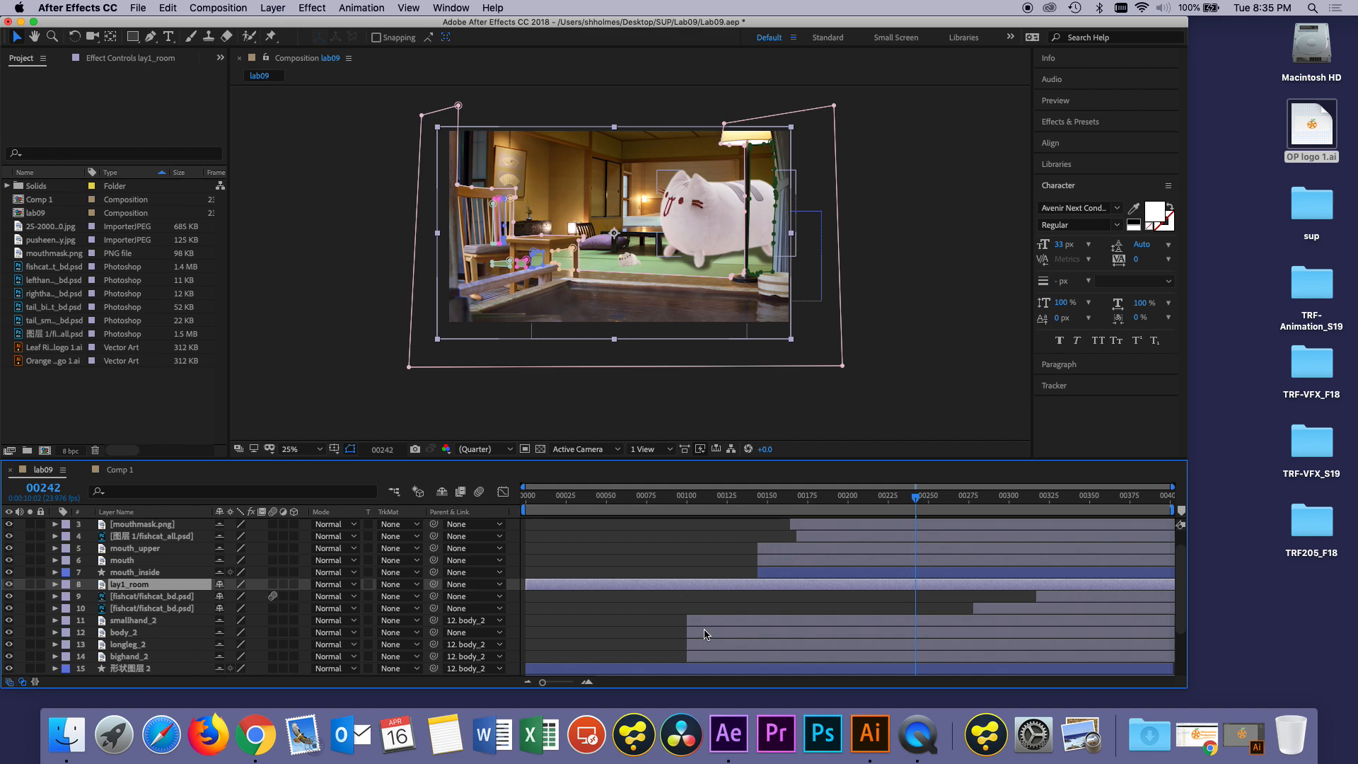
click(715, 621)
key(r)
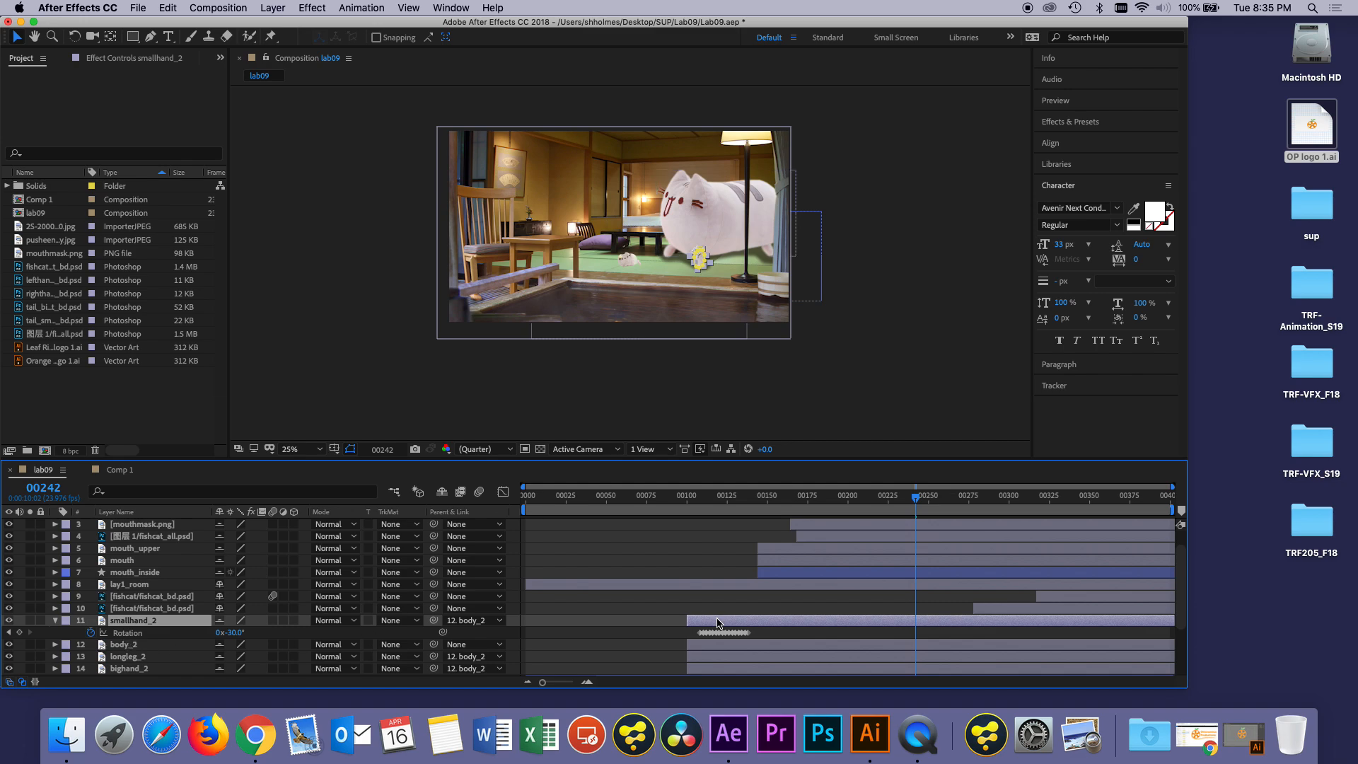
Step: Reveal all modified properties of smallhand_2, then show only its keyframed property
scroll(717, 623, down, 5)
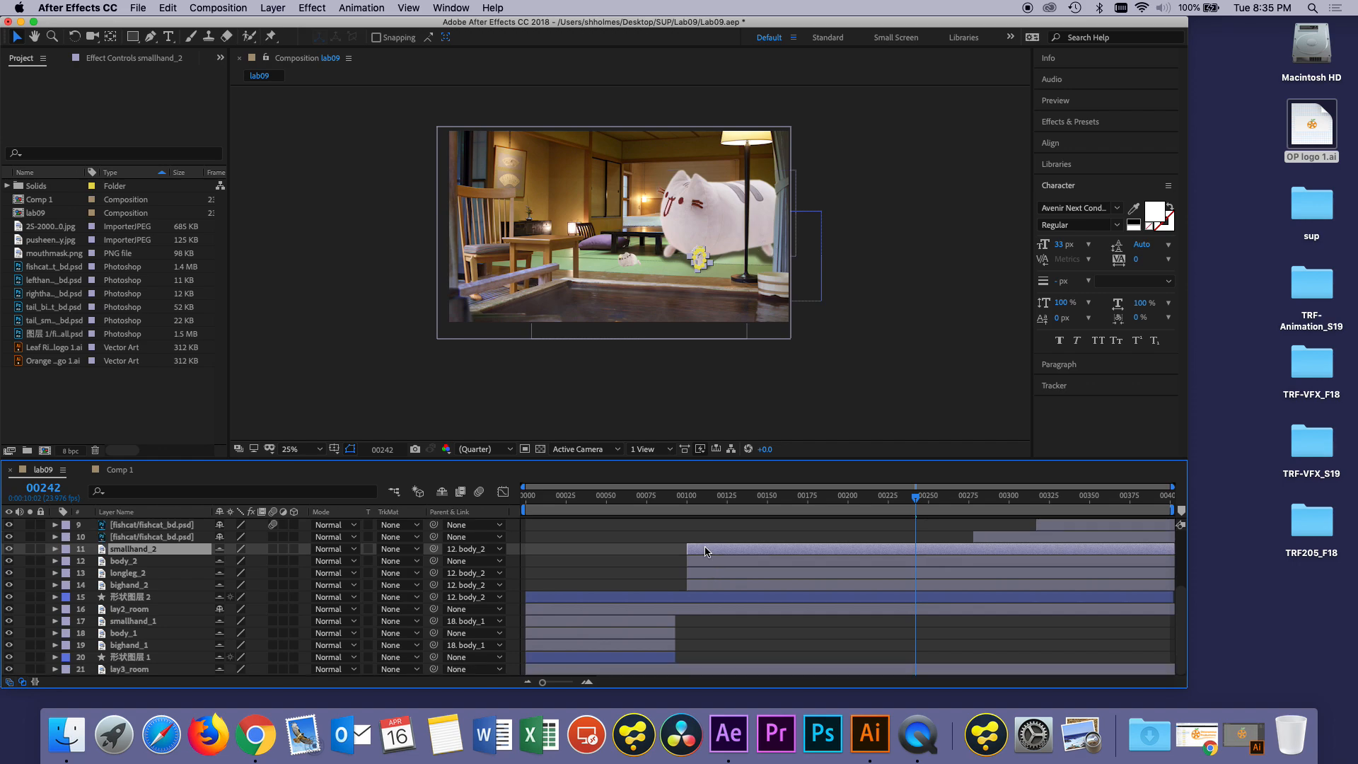
key(u)
key(u)
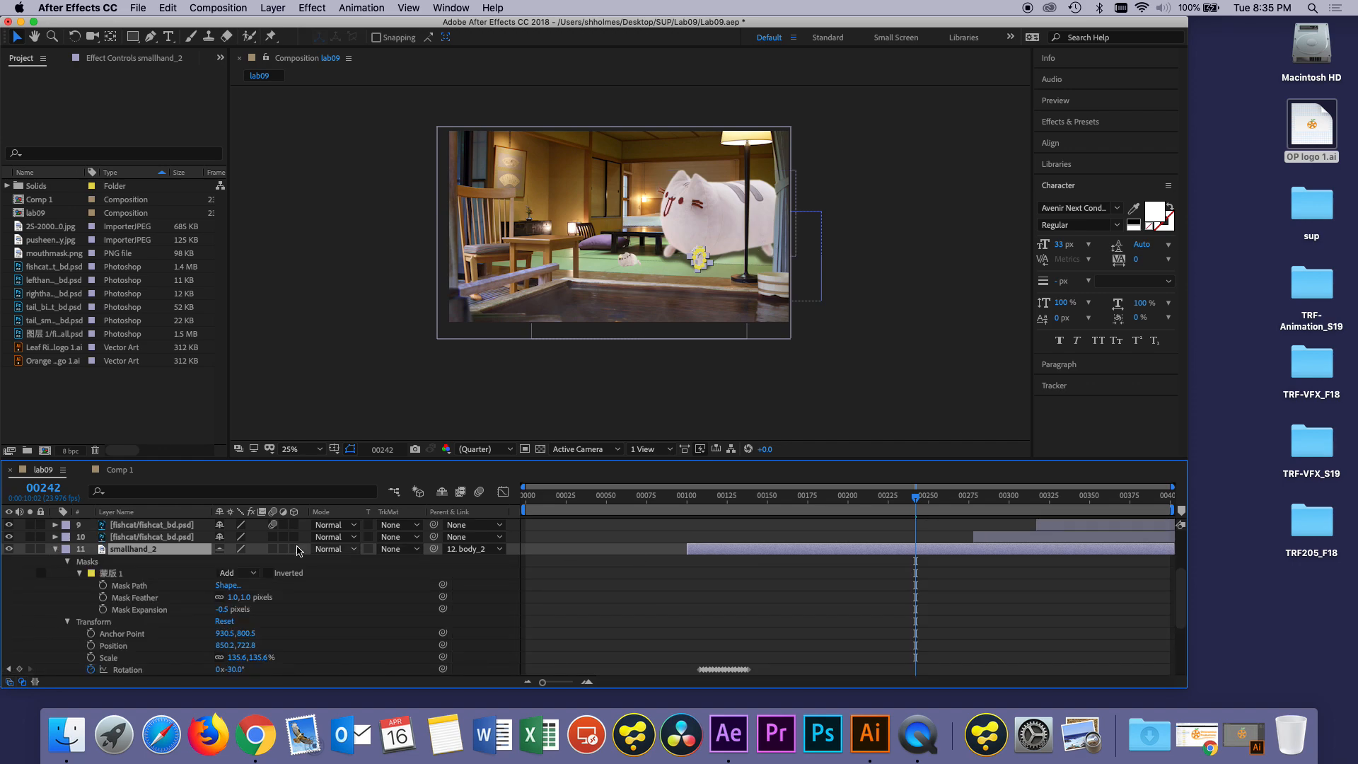
click(56, 548)
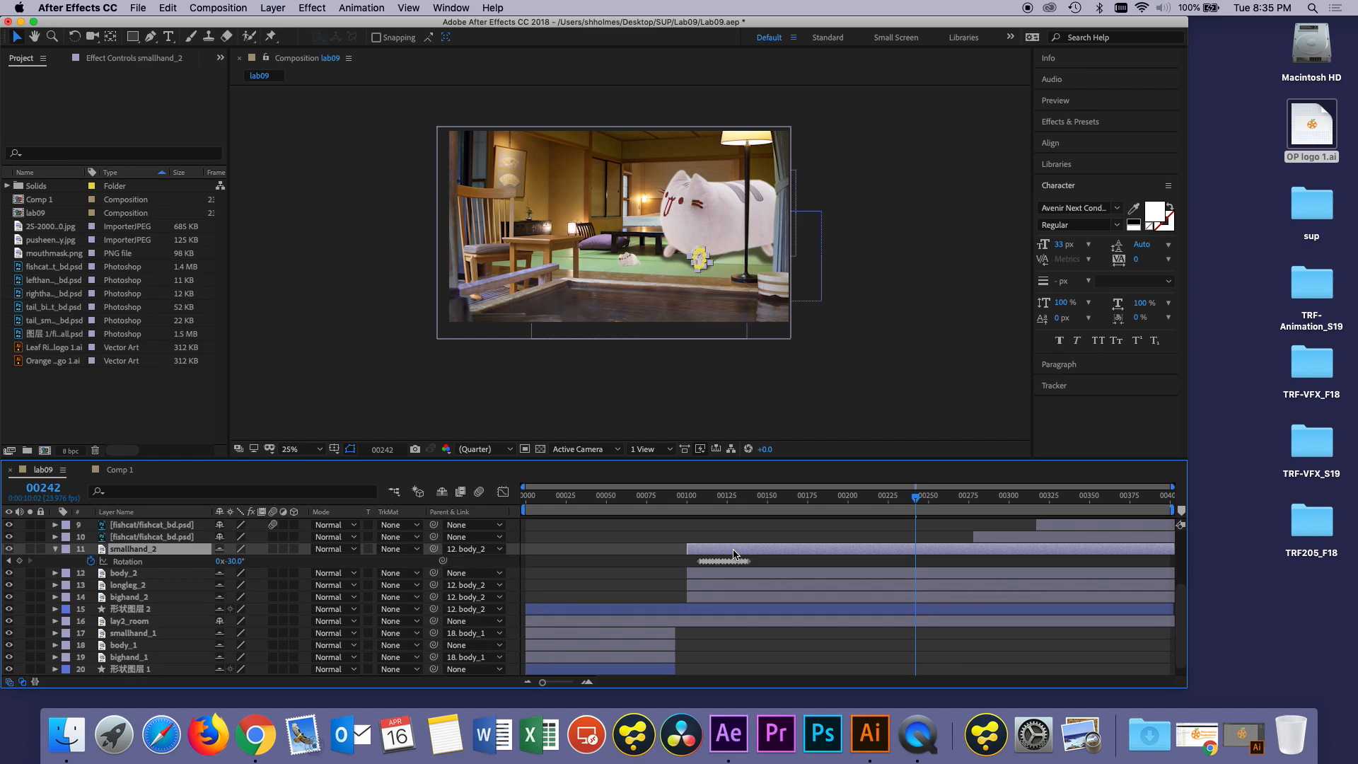
Step: Expand the Transform group of smallhand_2, collapse the layer and reveal only its Position property
click(55, 549)
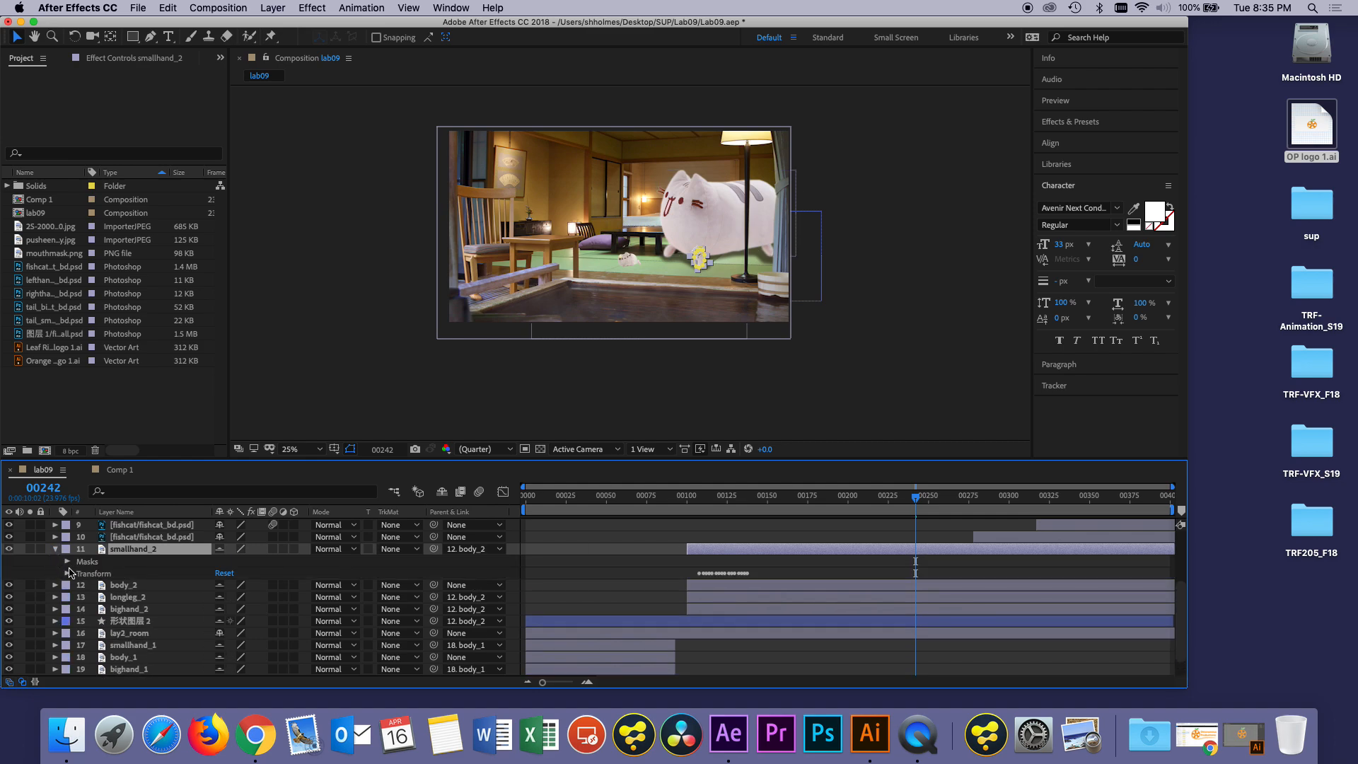
click(67, 573)
scroll(65, 576, down, 2)
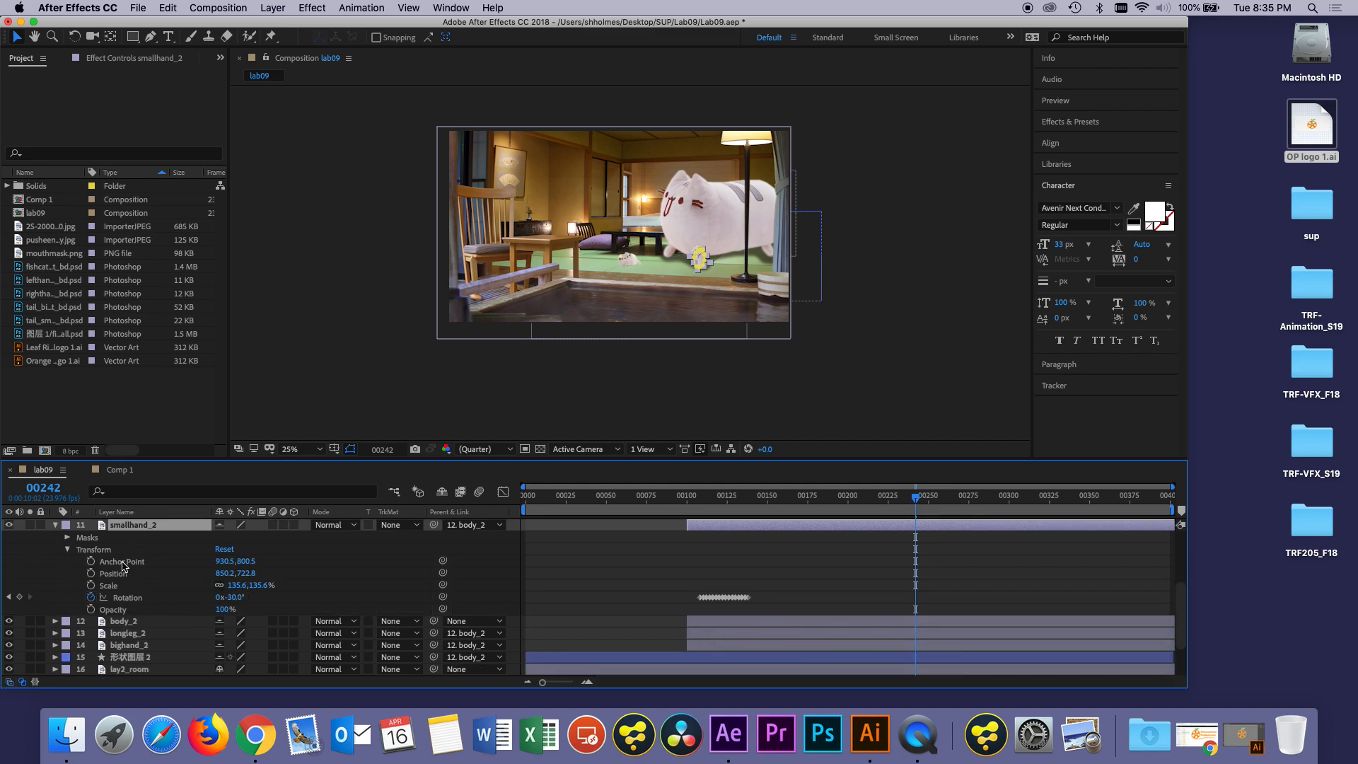
click(55, 525)
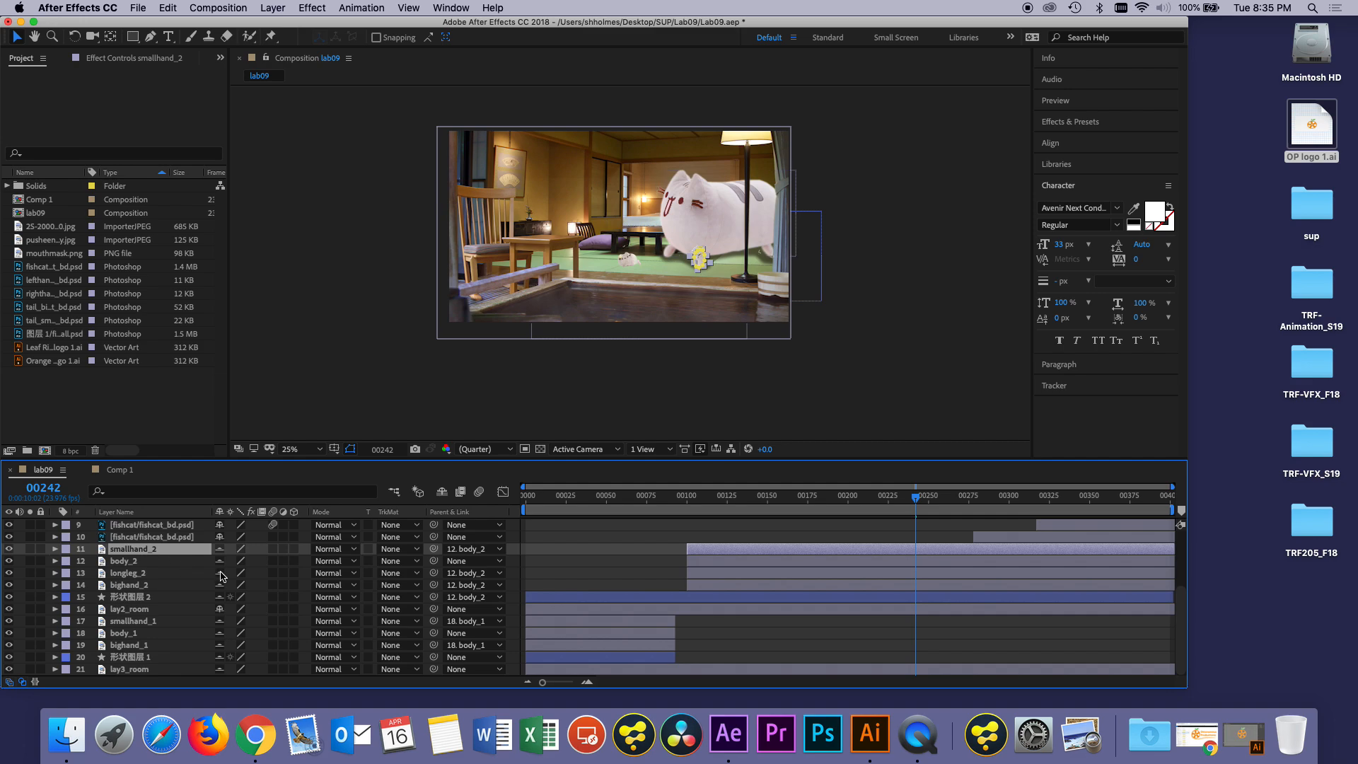
scroll(65, 566, up, 2)
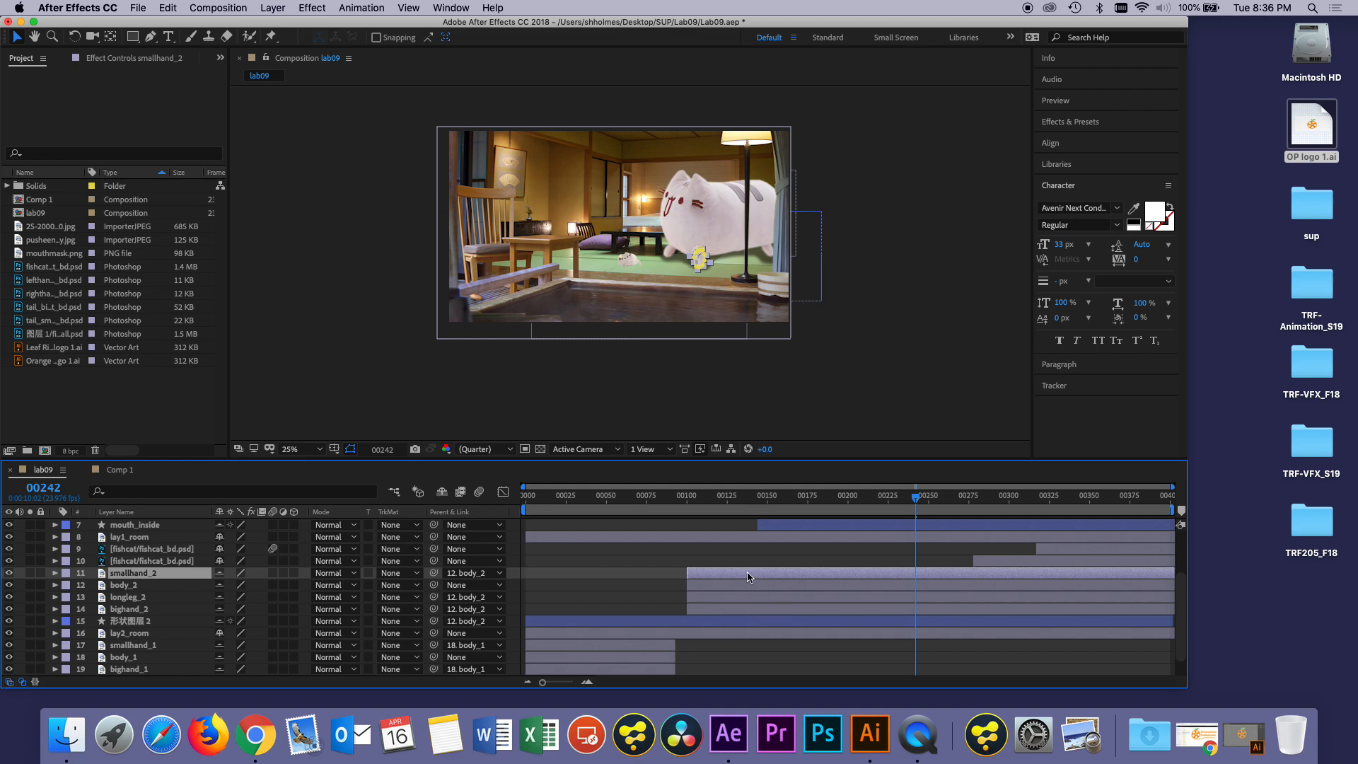
key(p)
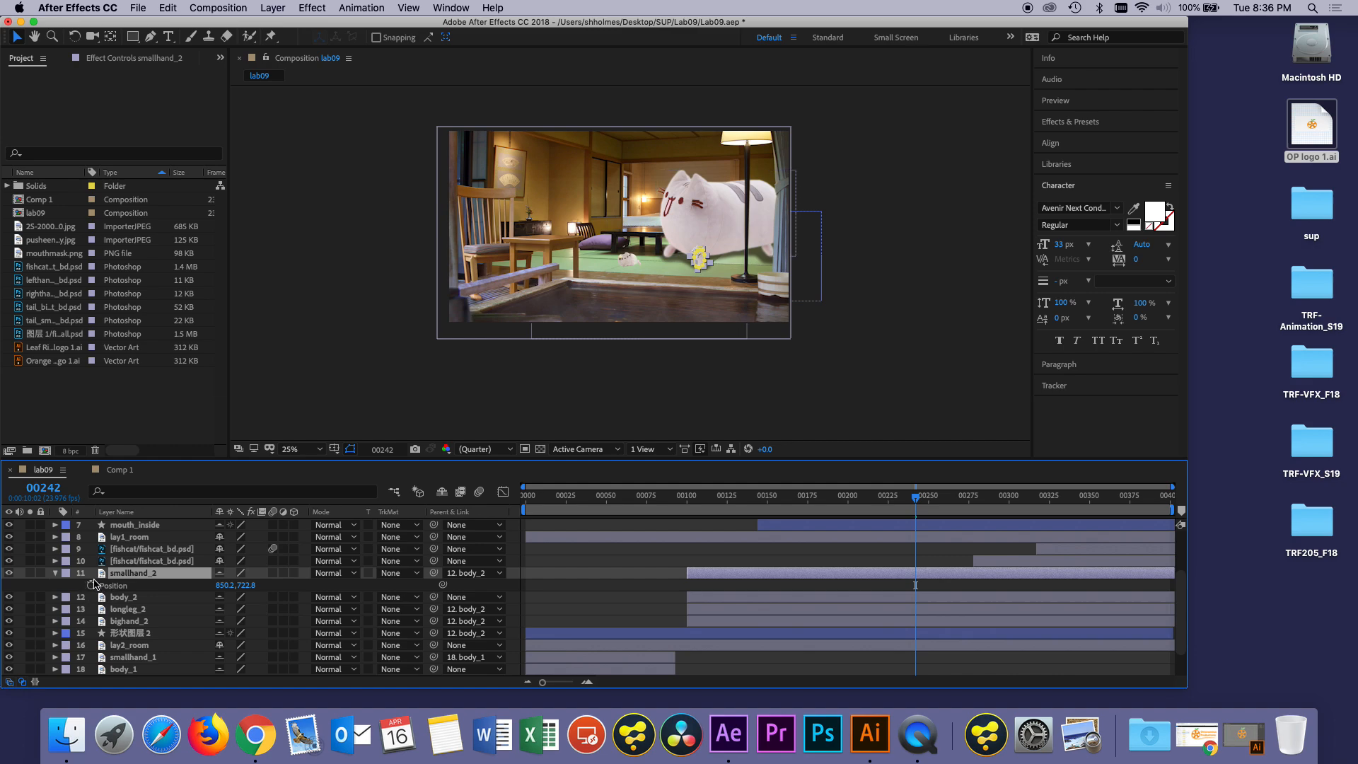
Step: Hide the Position property of smallhand_2 and reveal only its Scale property
key(p)
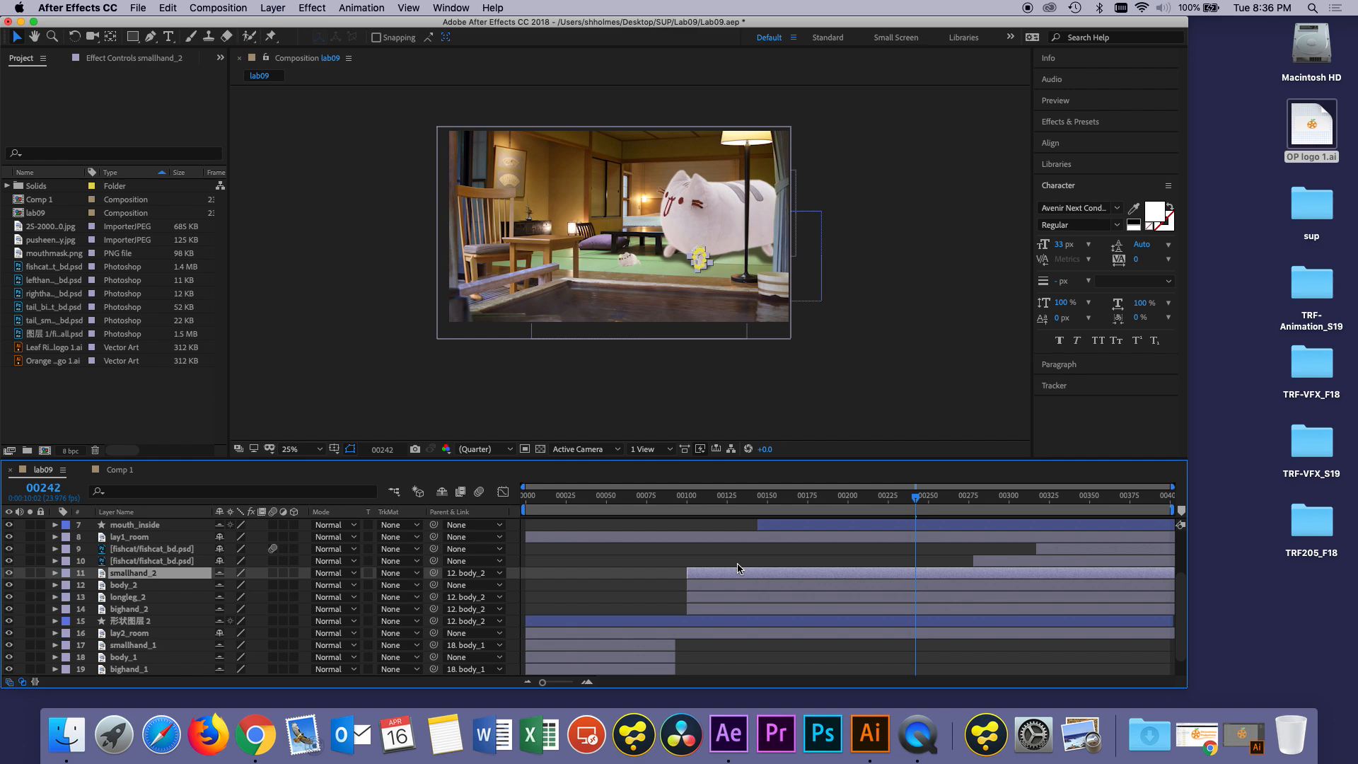
key(s)
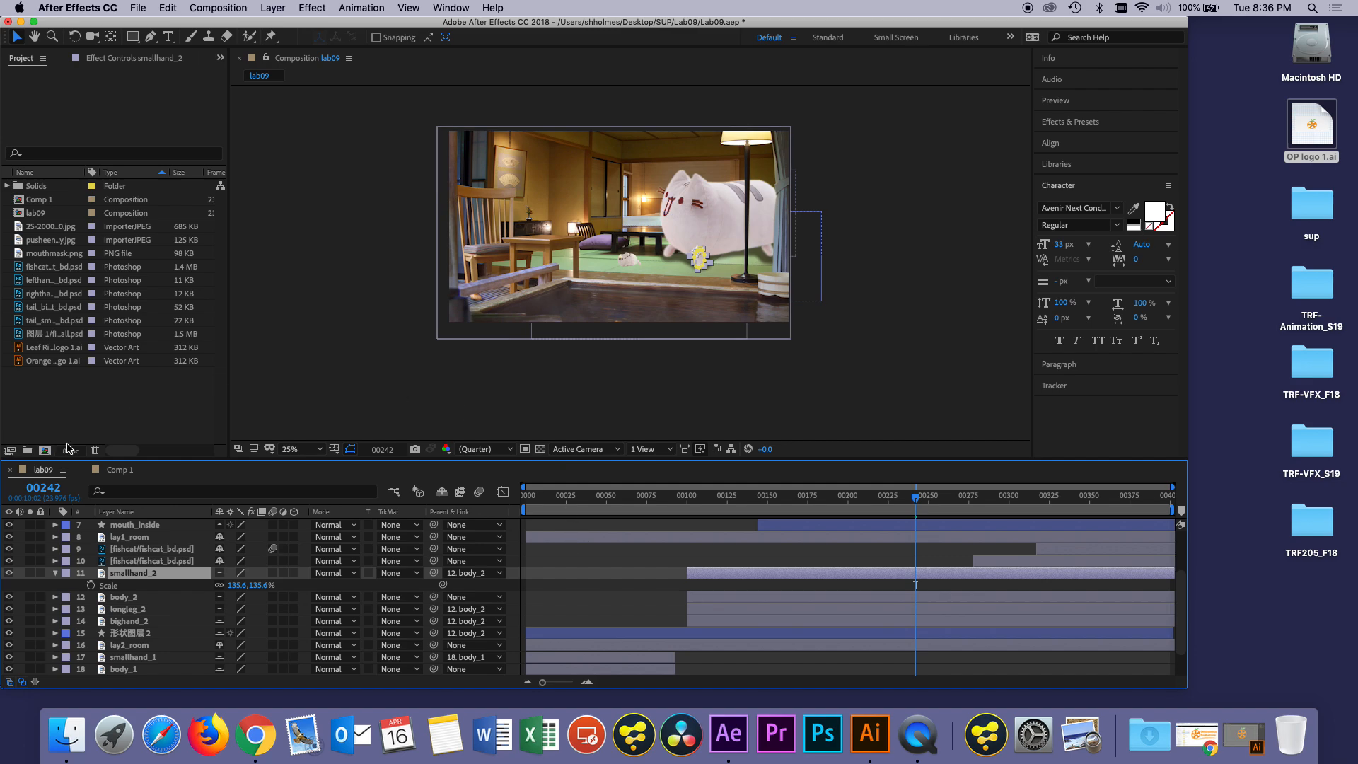
Step: Return to Comp 1, collapse the wheel logo layer, turn off its visibility and deselect it
click(113, 470)
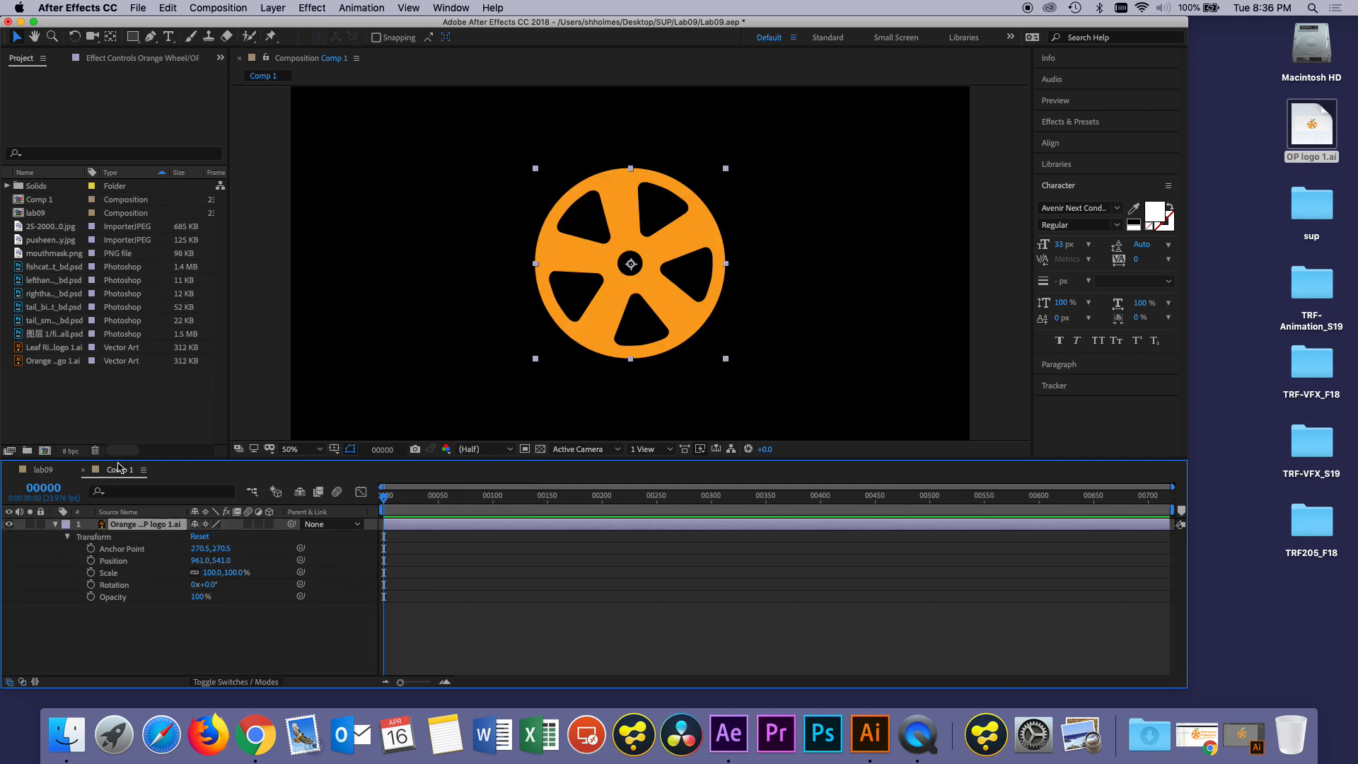
click(56, 524)
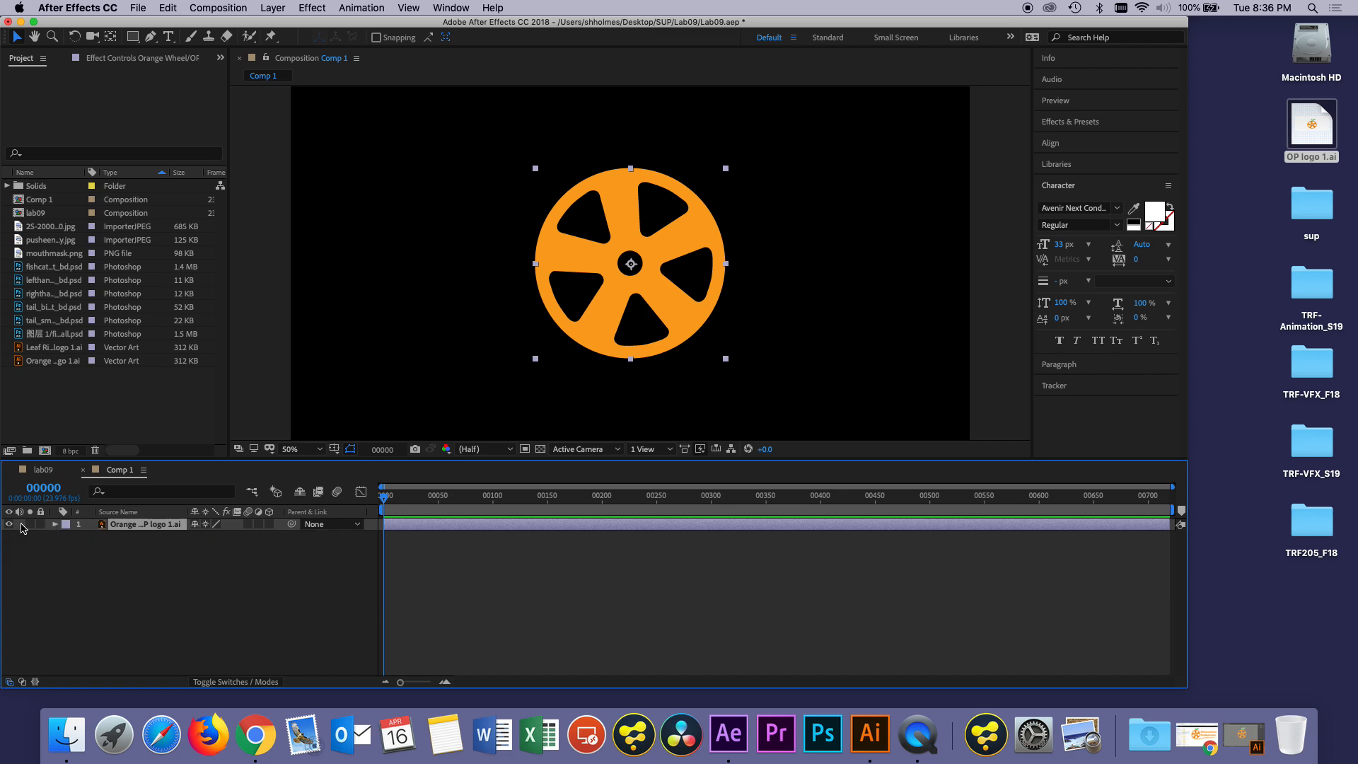
click(9, 524)
click(51, 544)
Step: Activate the Rectangle tool and add a new empty shape layer to Comp 1
right_click(68, 553)
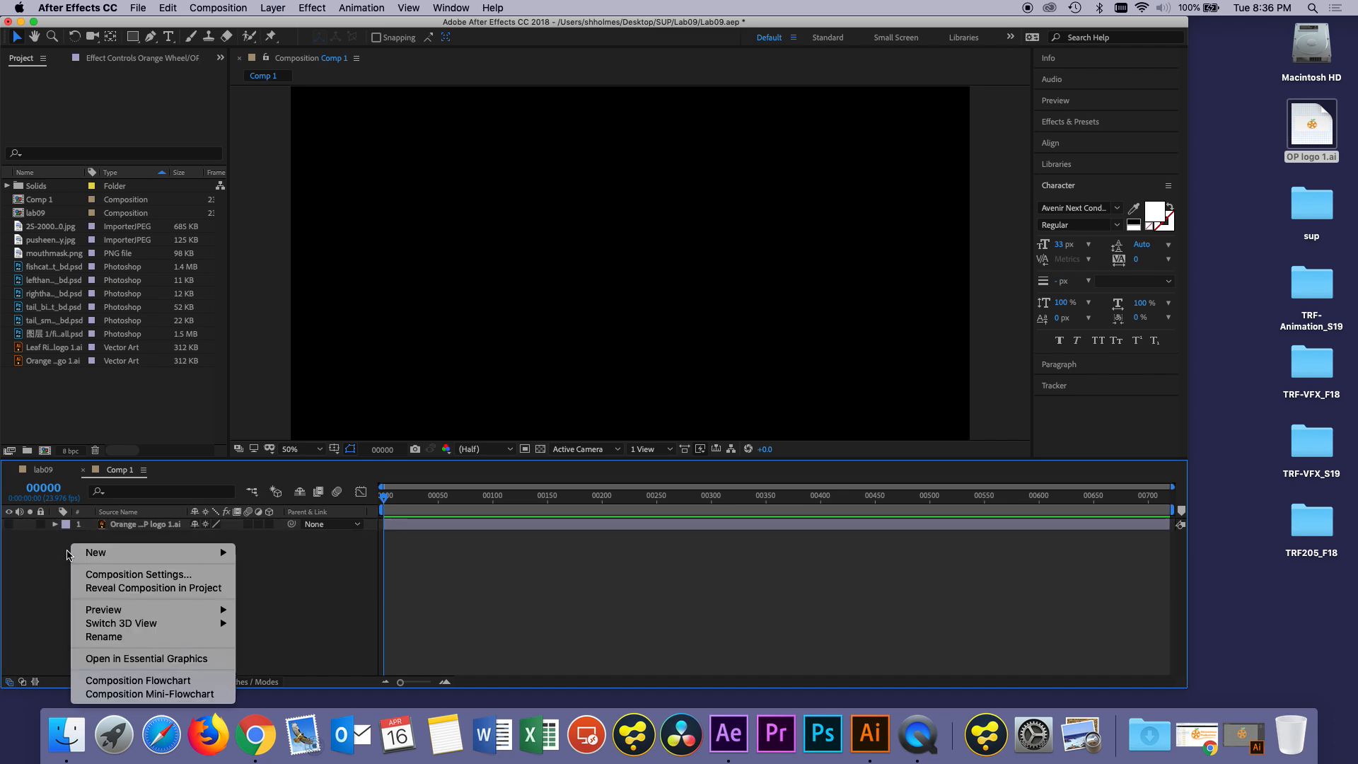
mouse_move(90, 553)
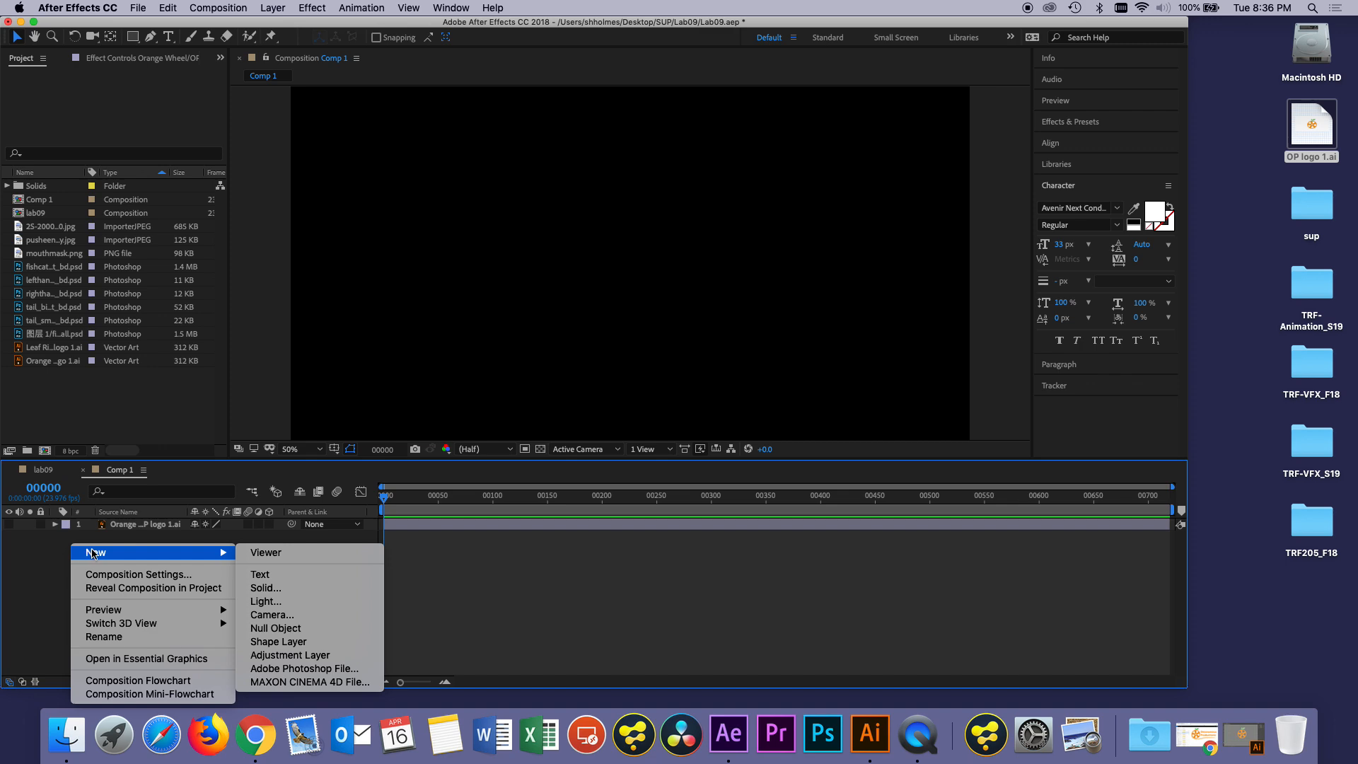
click(132, 42)
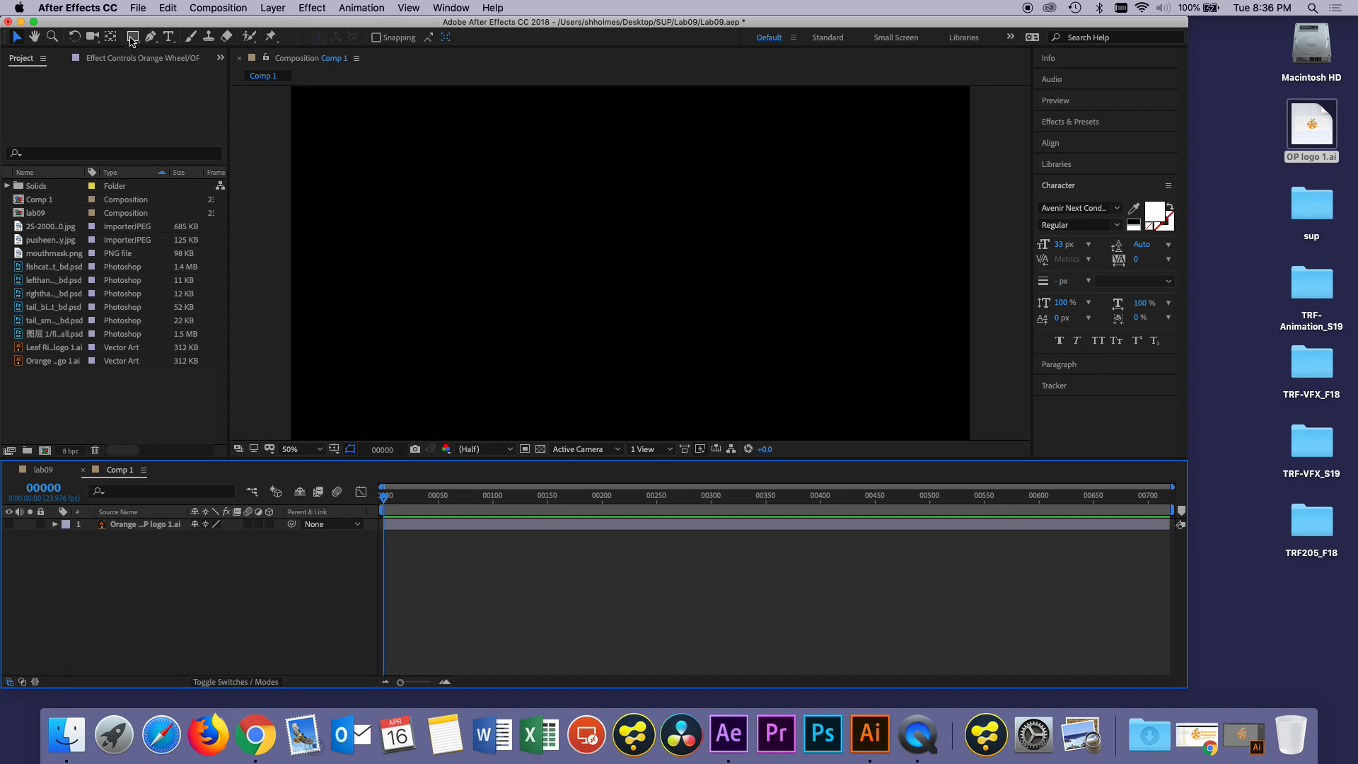
click(133, 38)
click(151, 122)
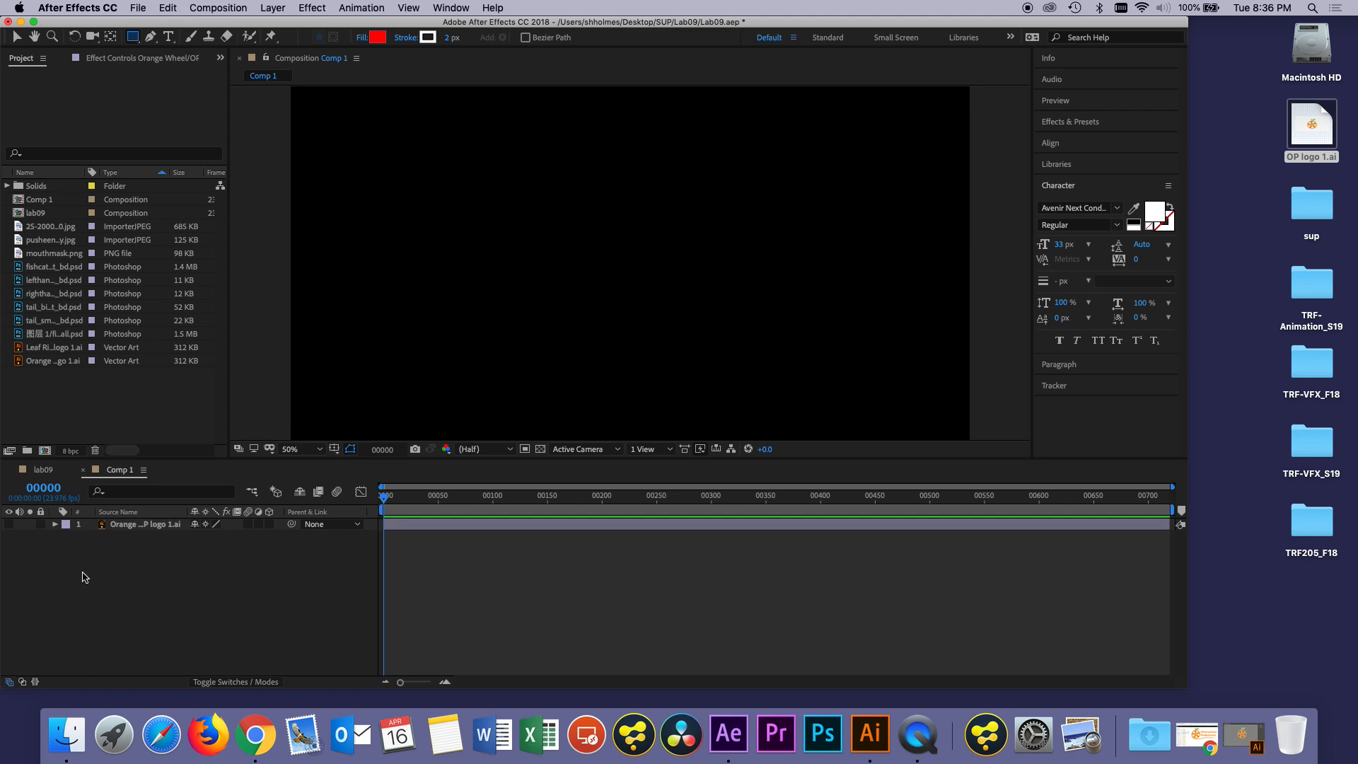
right_click(84, 547)
mouse_move(127, 554)
click(21, 571)
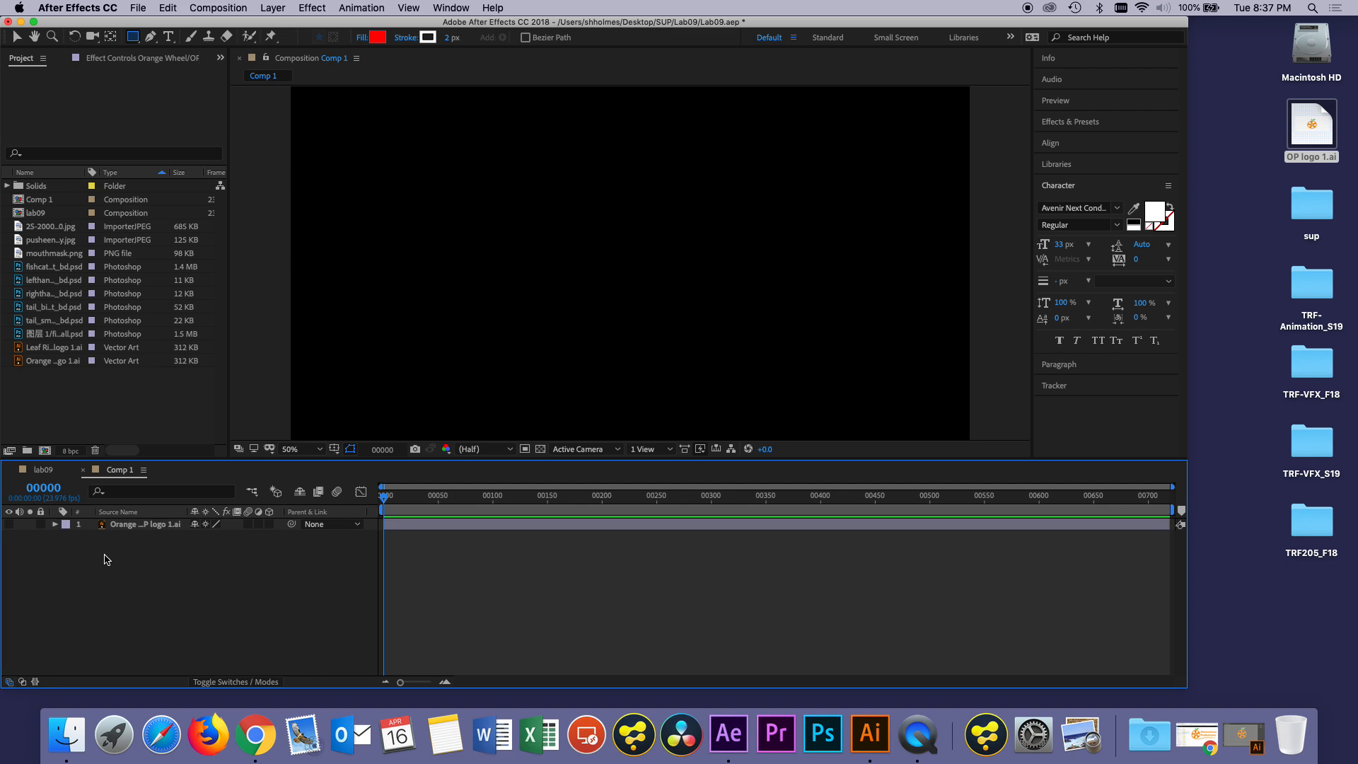
right_click(105, 545)
mouse_move(159, 552)
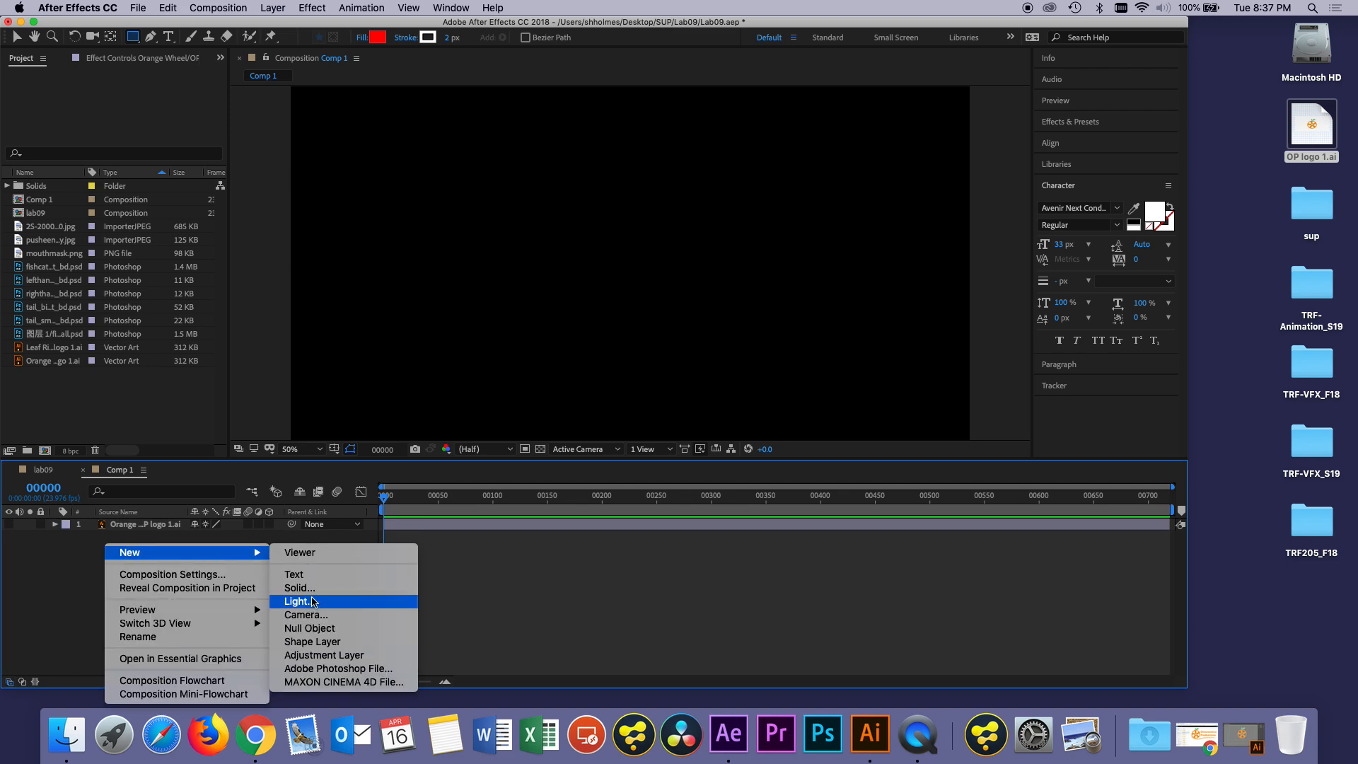
click(348, 642)
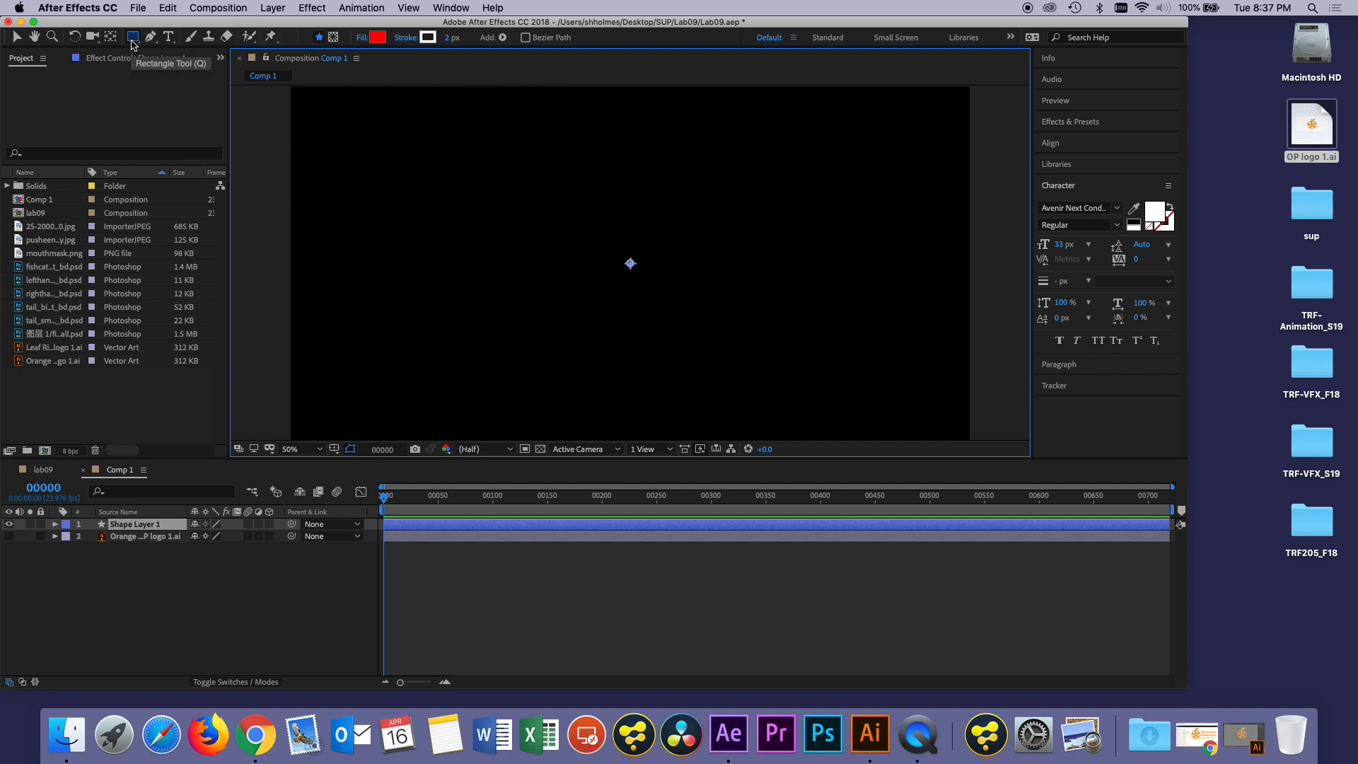
Step: Try the Rectangle tool's mask mode, return it to shape mode and draw a red-filled rectangle around the middle of the composition
click(333, 37)
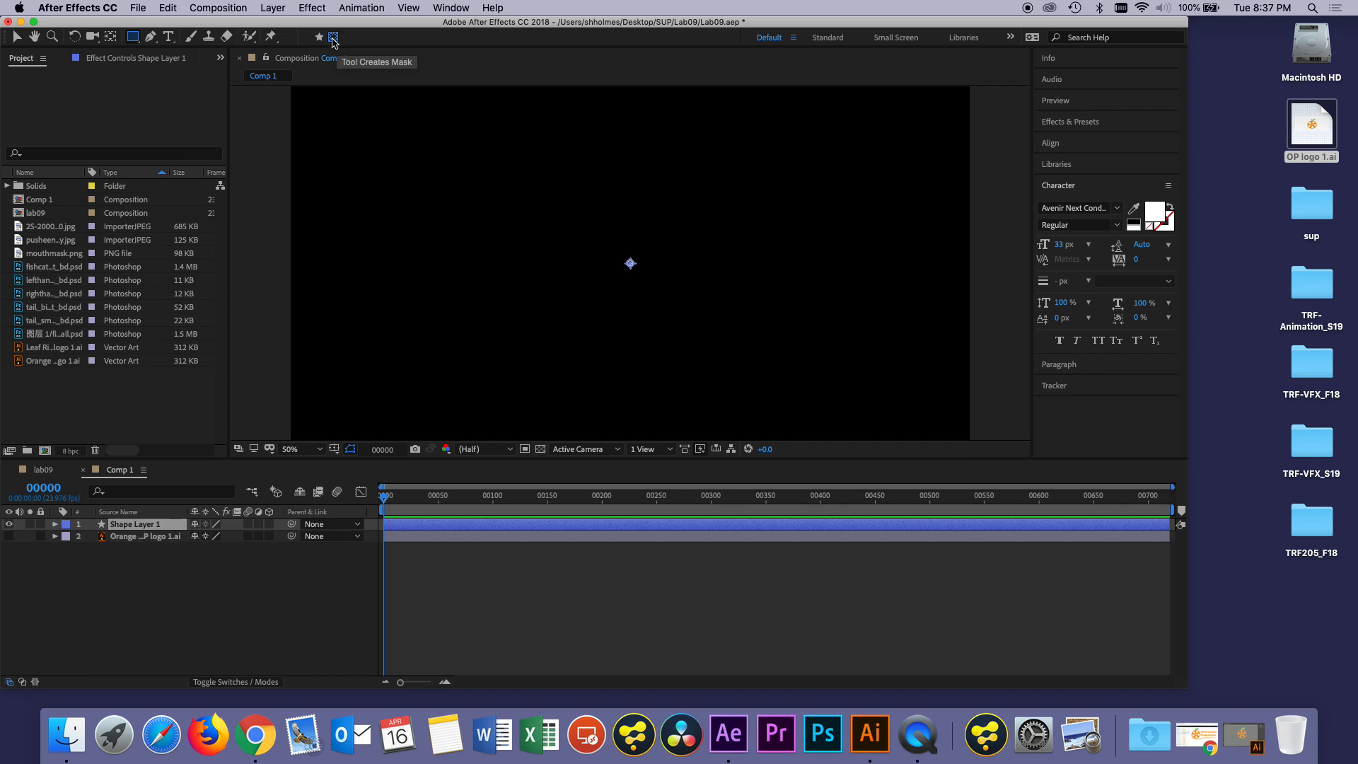
click(319, 37)
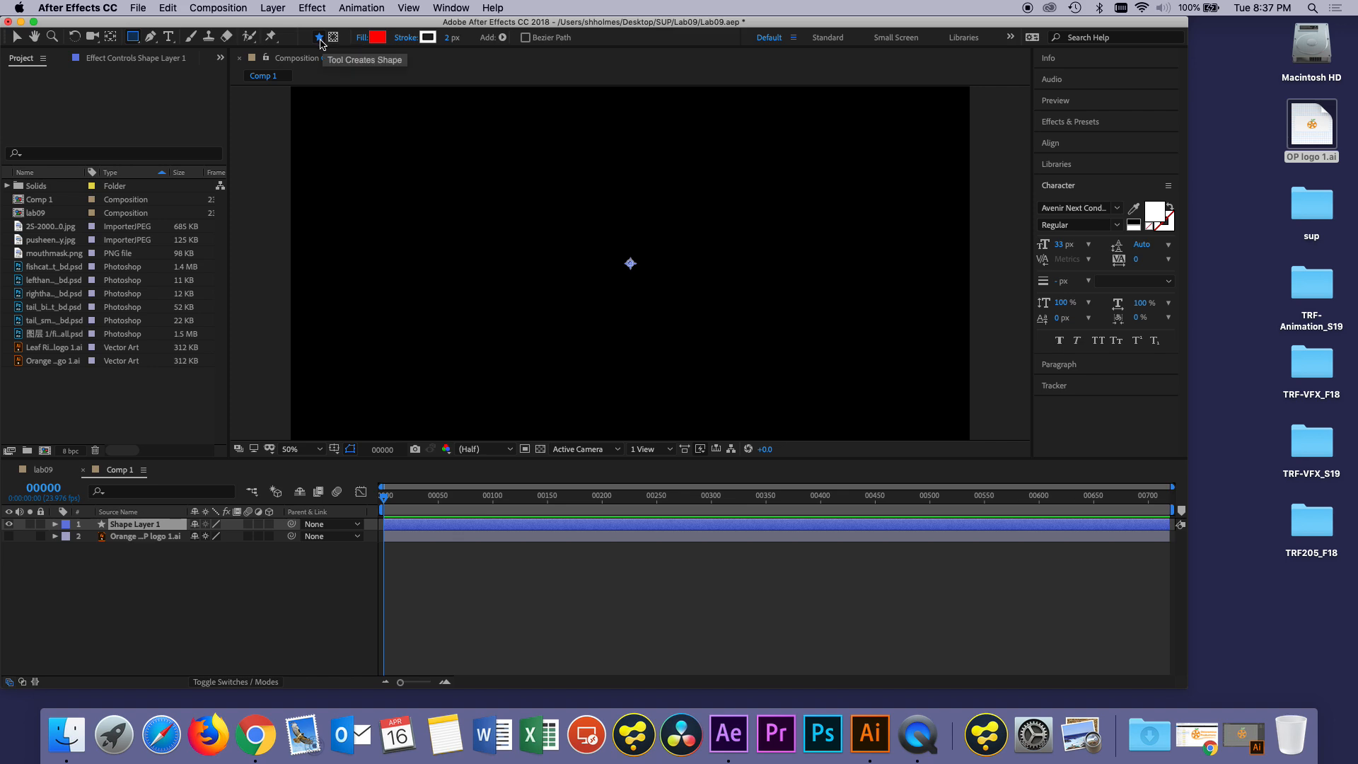
drag(522, 214, 761, 348)
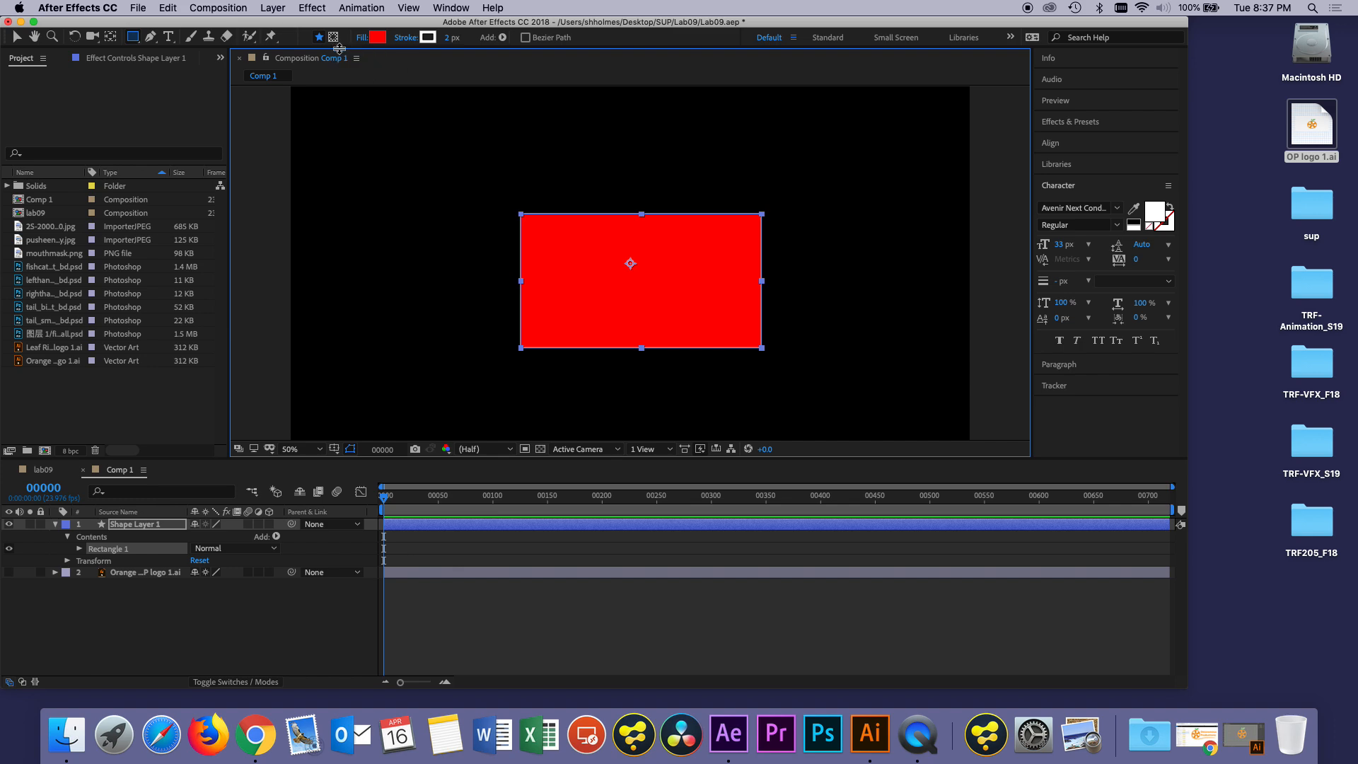
Step: Move the red rectangle into the left half of the frame with the Selection tool, then deselect it and select the whole shape layer
key(v)
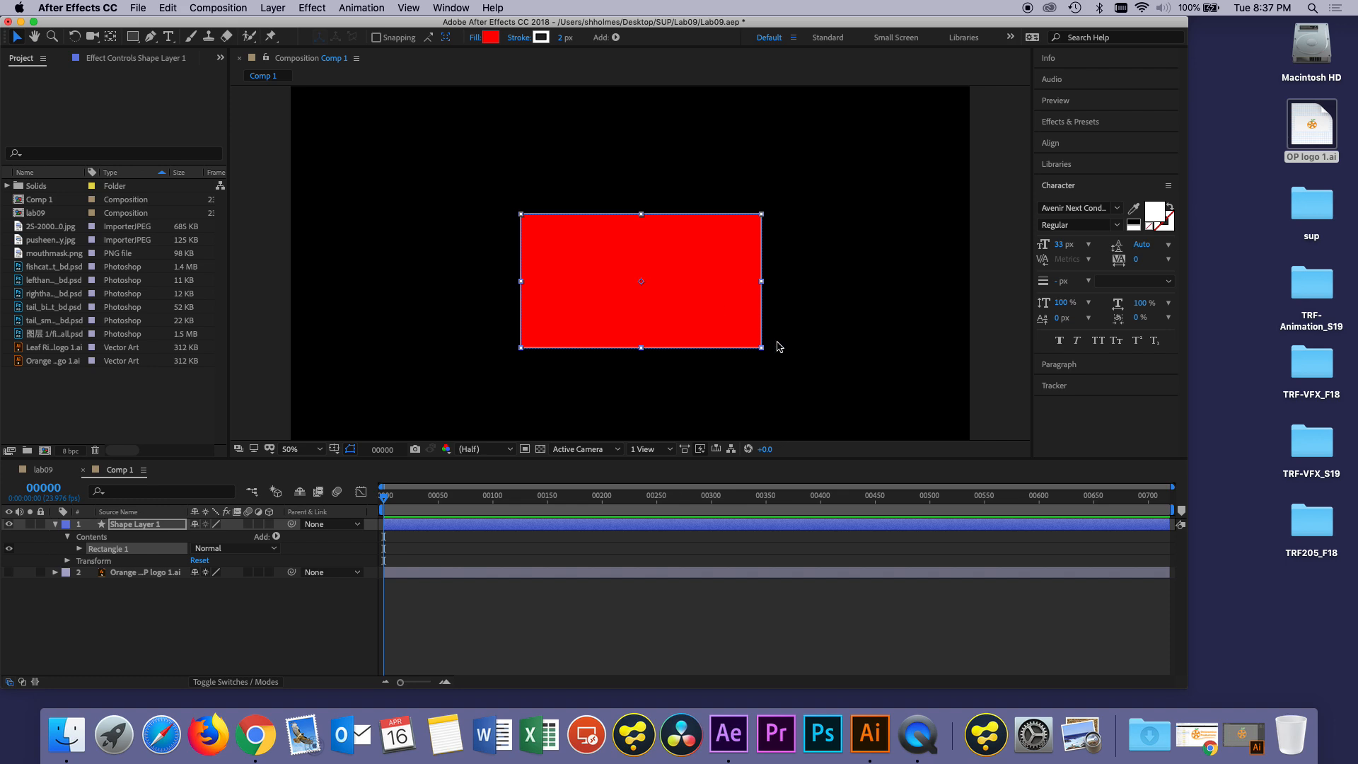
drag(701, 302, 499, 279)
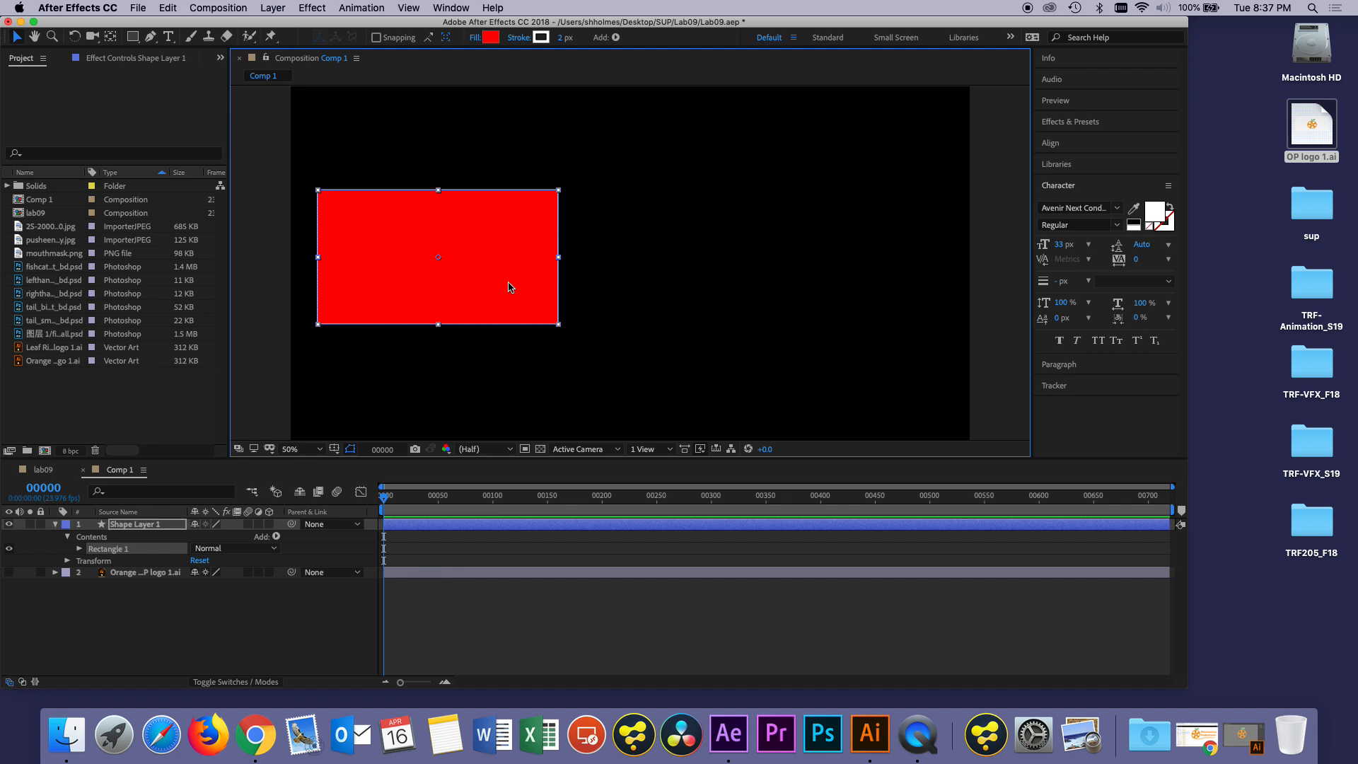
click(586, 304)
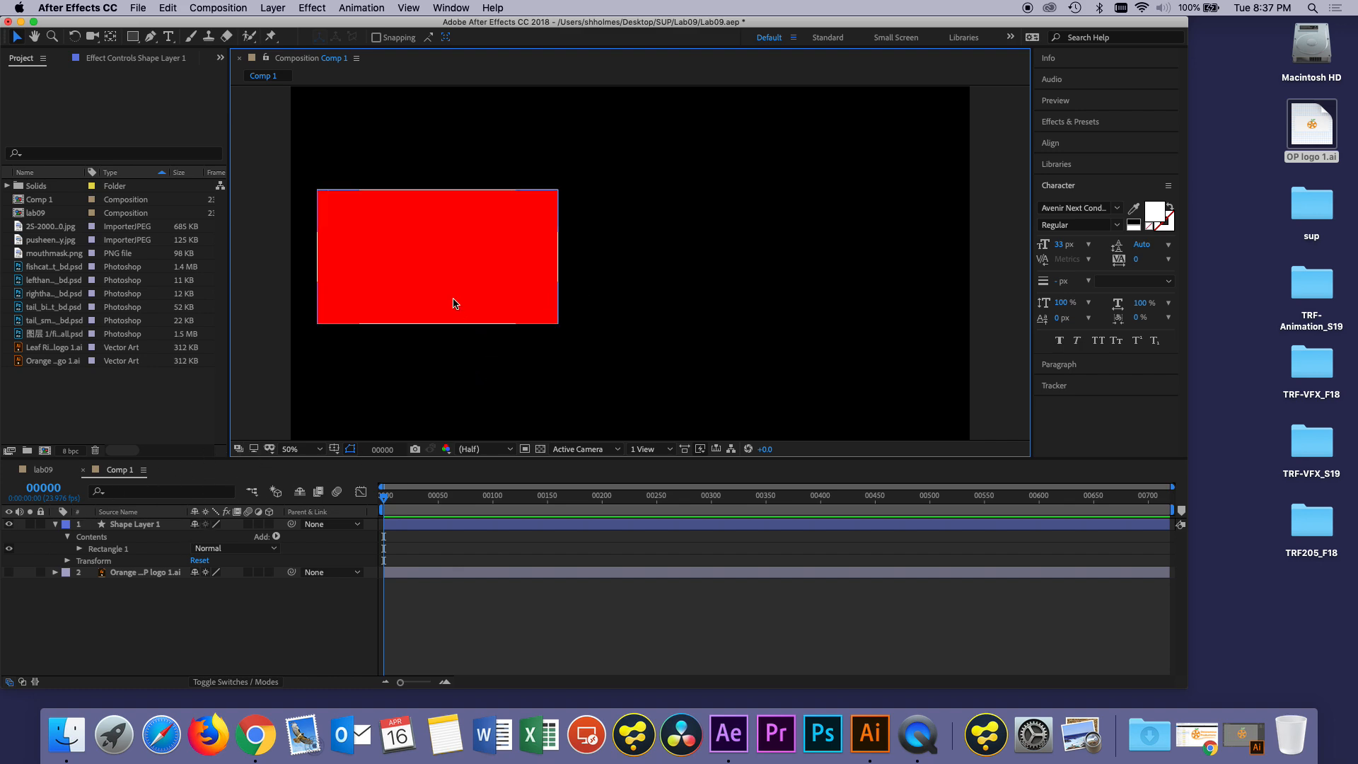
click(417, 276)
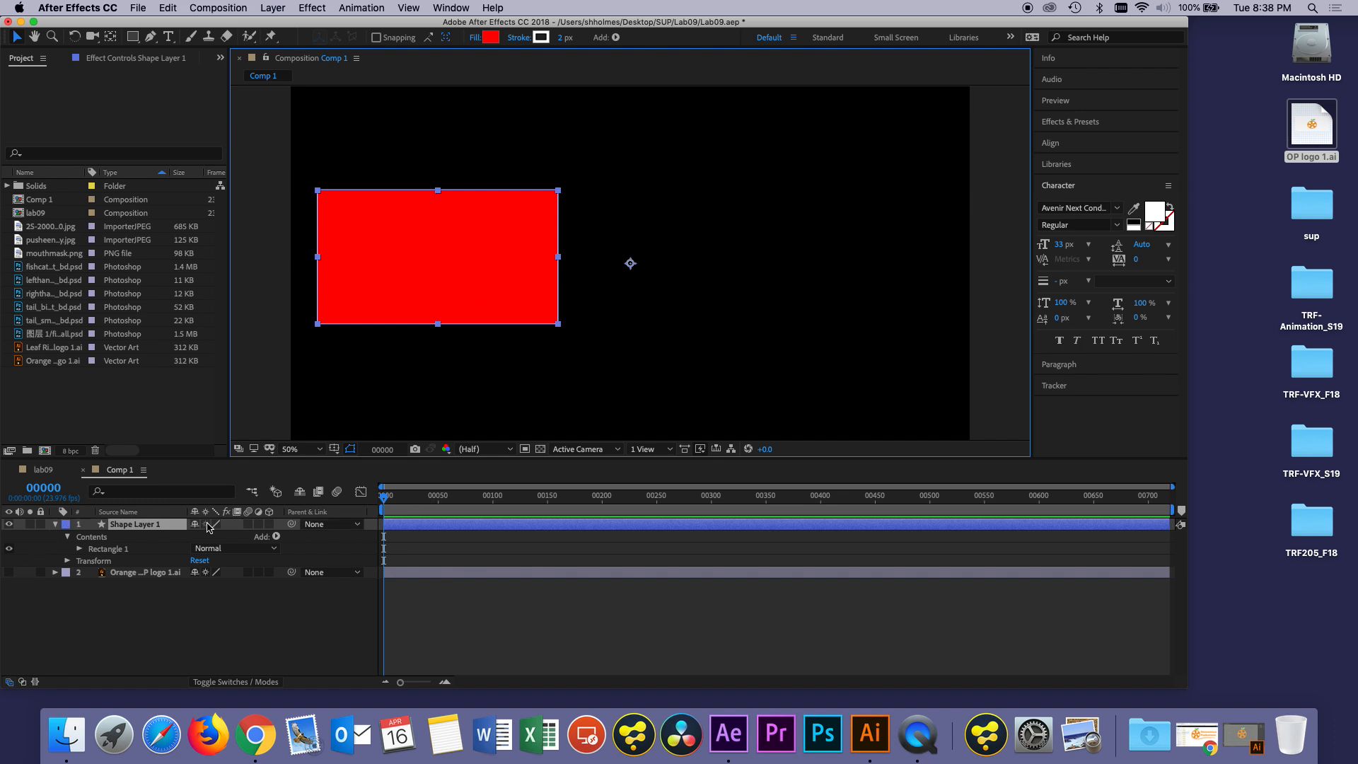
Step: Expand the shape layer's Transform group and set Position keyframes at frame 0 and frame 20
click(67, 560)
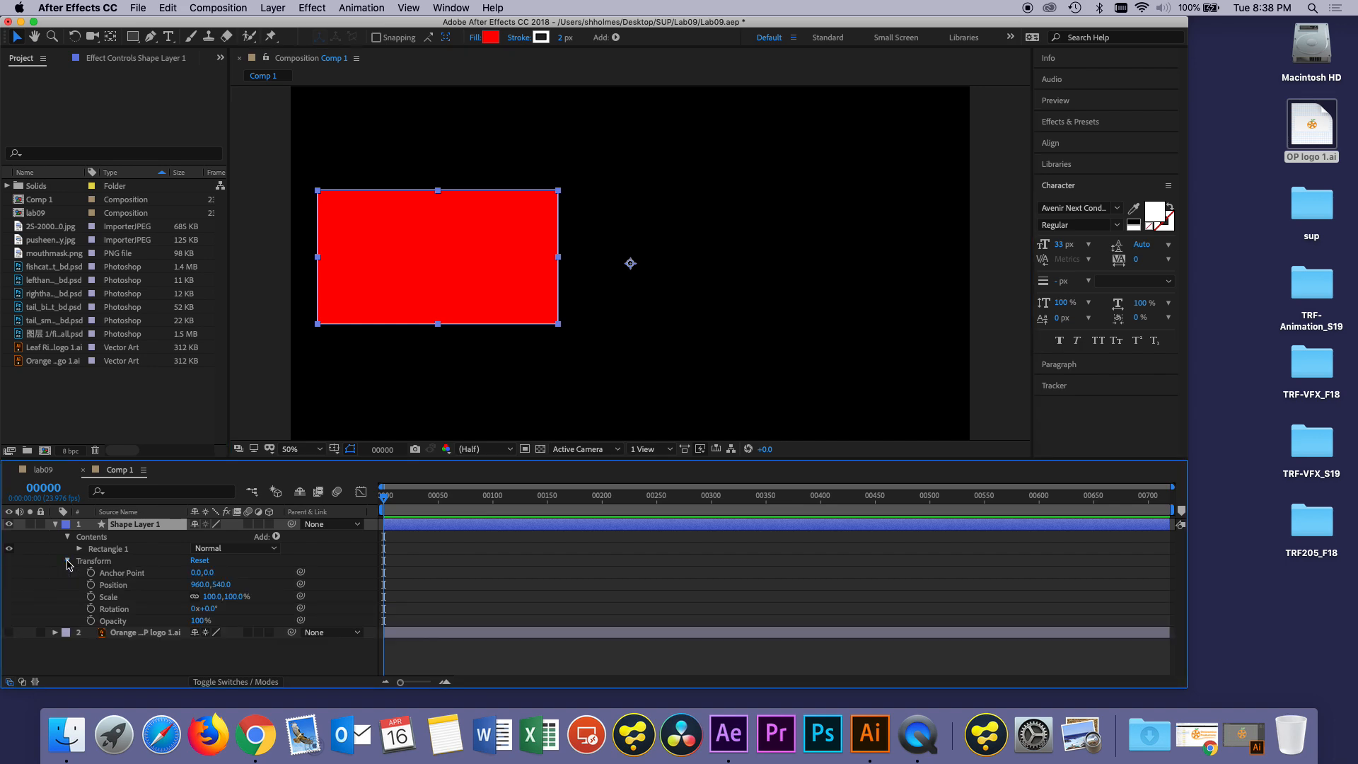
click(90, 584)
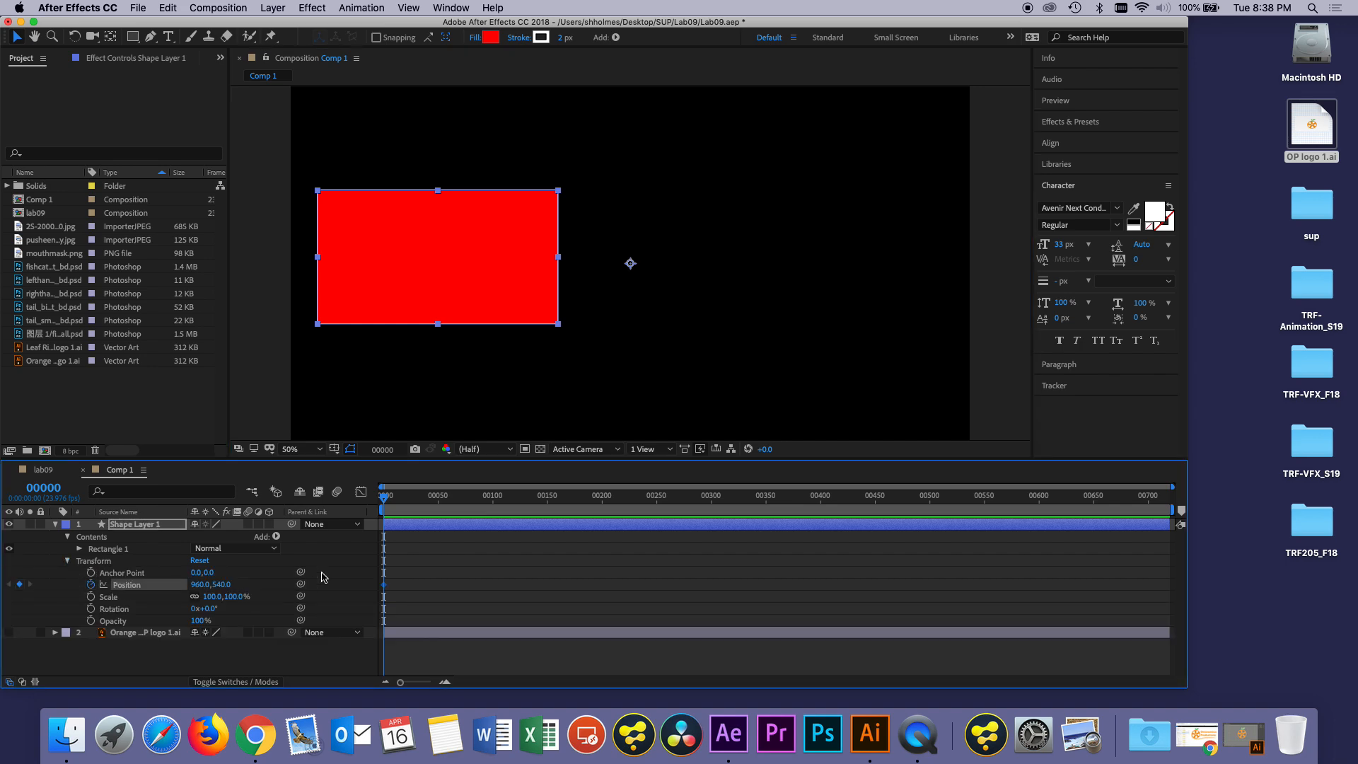
click(35, 489)
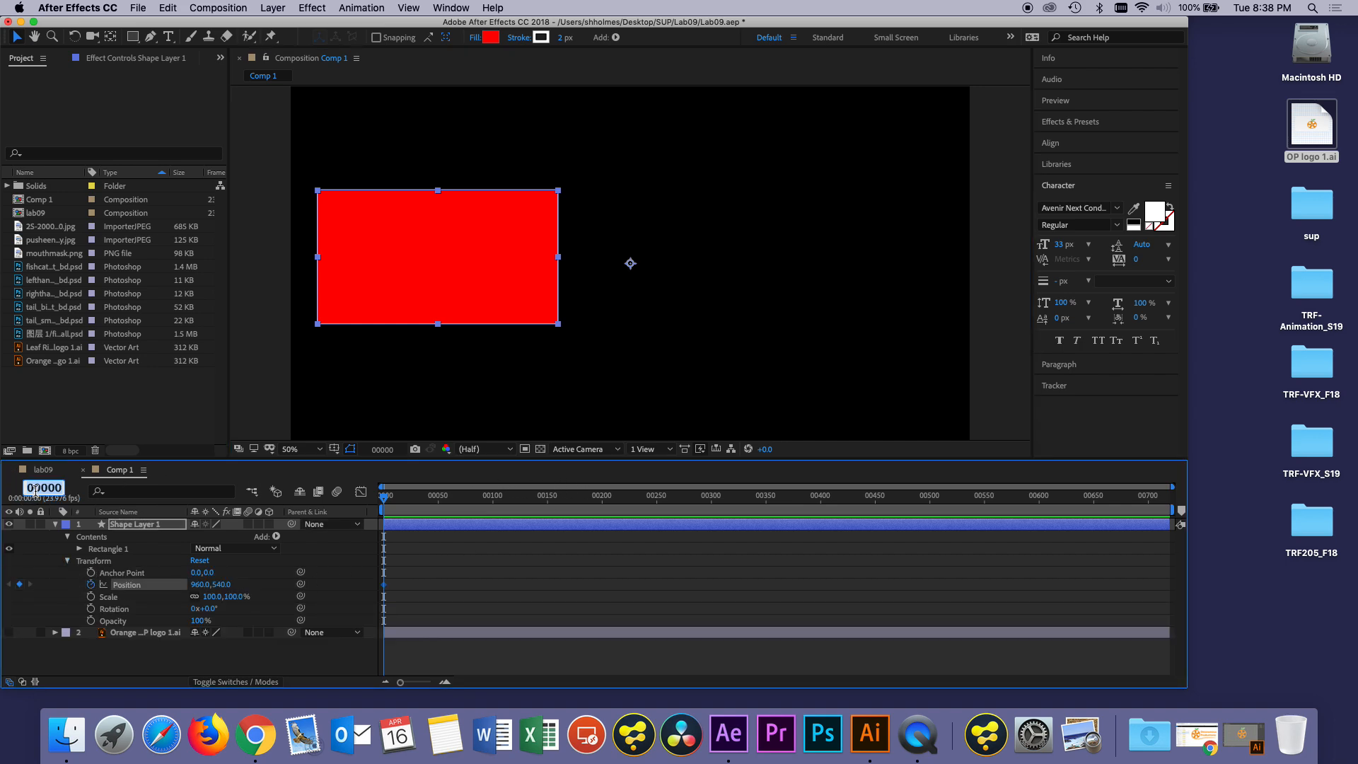
text(29)
text(0)
key(Return)
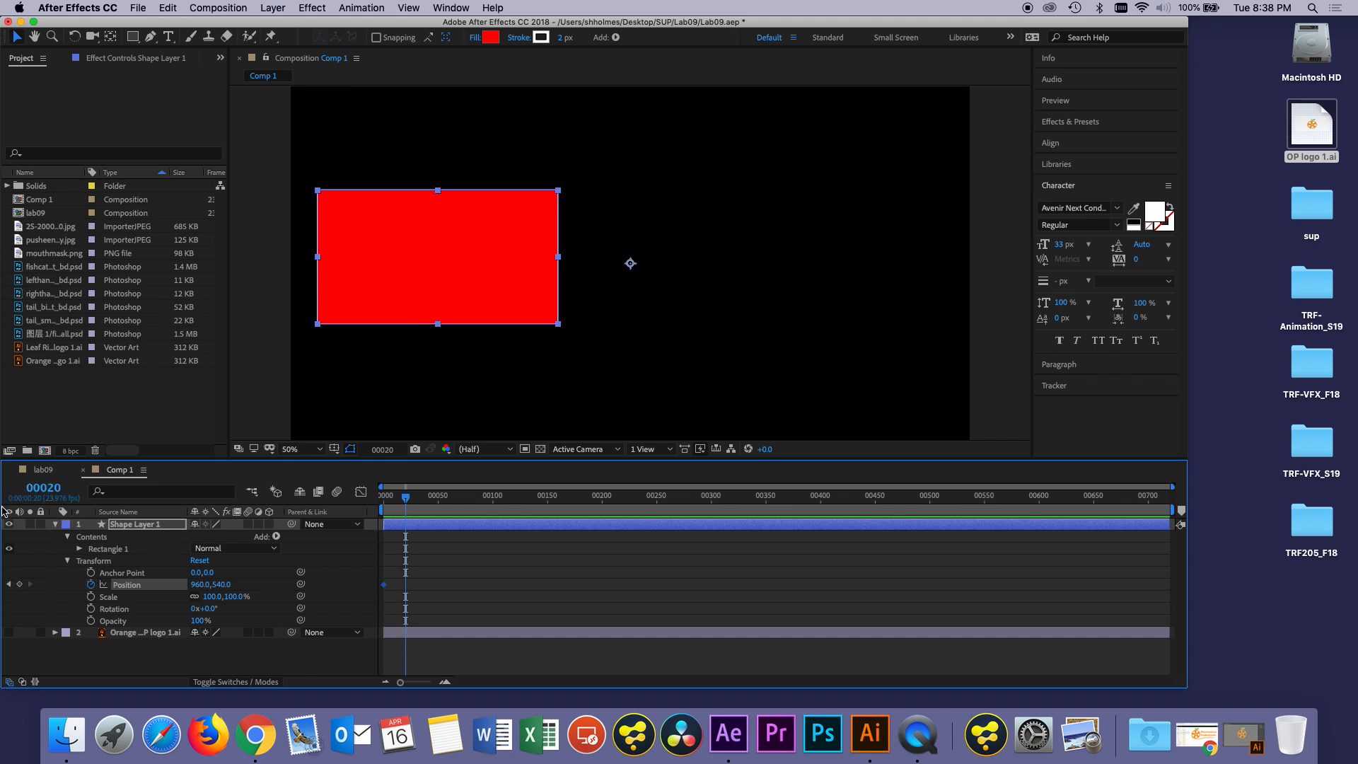
click(19, 584)
Step: Jump back and forth between the shape layer's Position keyframes, ending on the one at frame 0
click(8, 584)
click(30, 585)
click(8, 584)
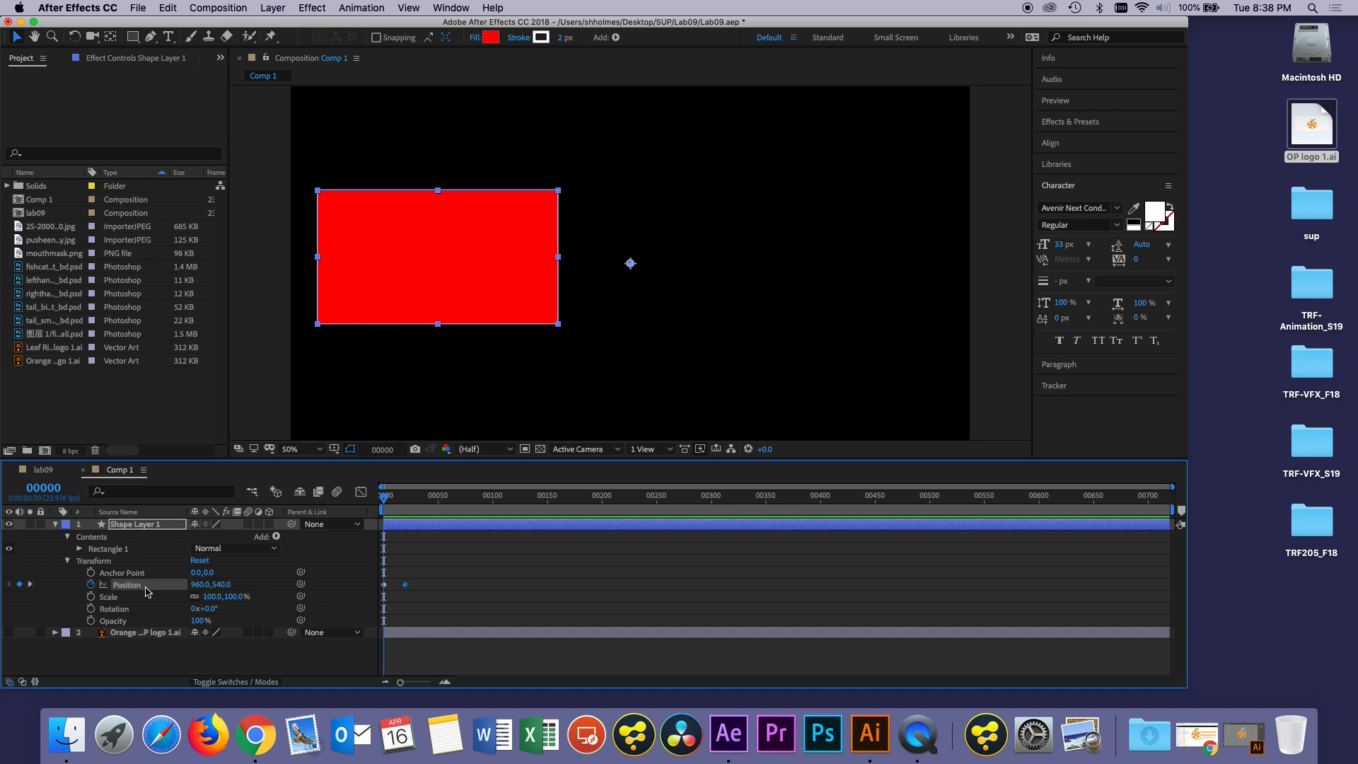
Step: Set the rectangle's Position to 1957, 540 at the frame 20 keyframe and preview the motion from the start
click(32, 585)
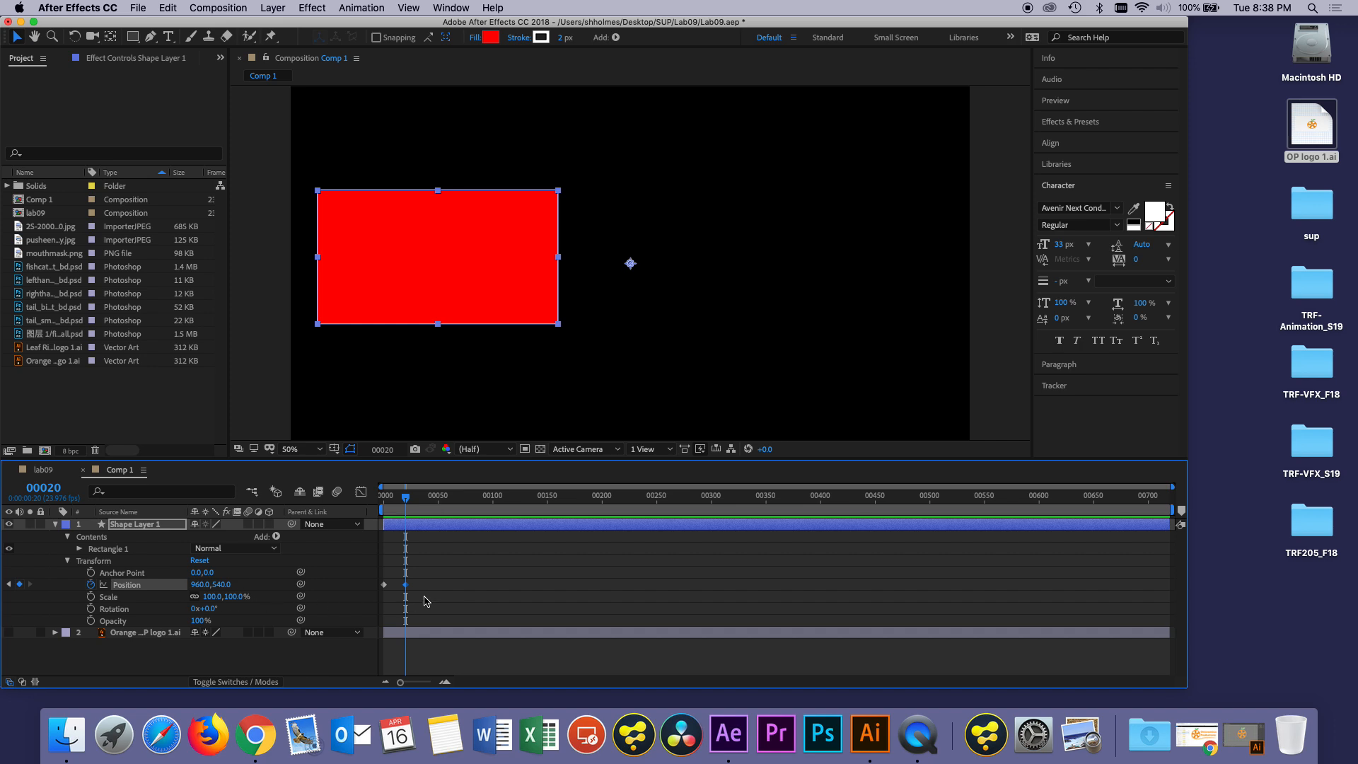
drag(200, 584, 937, 621)
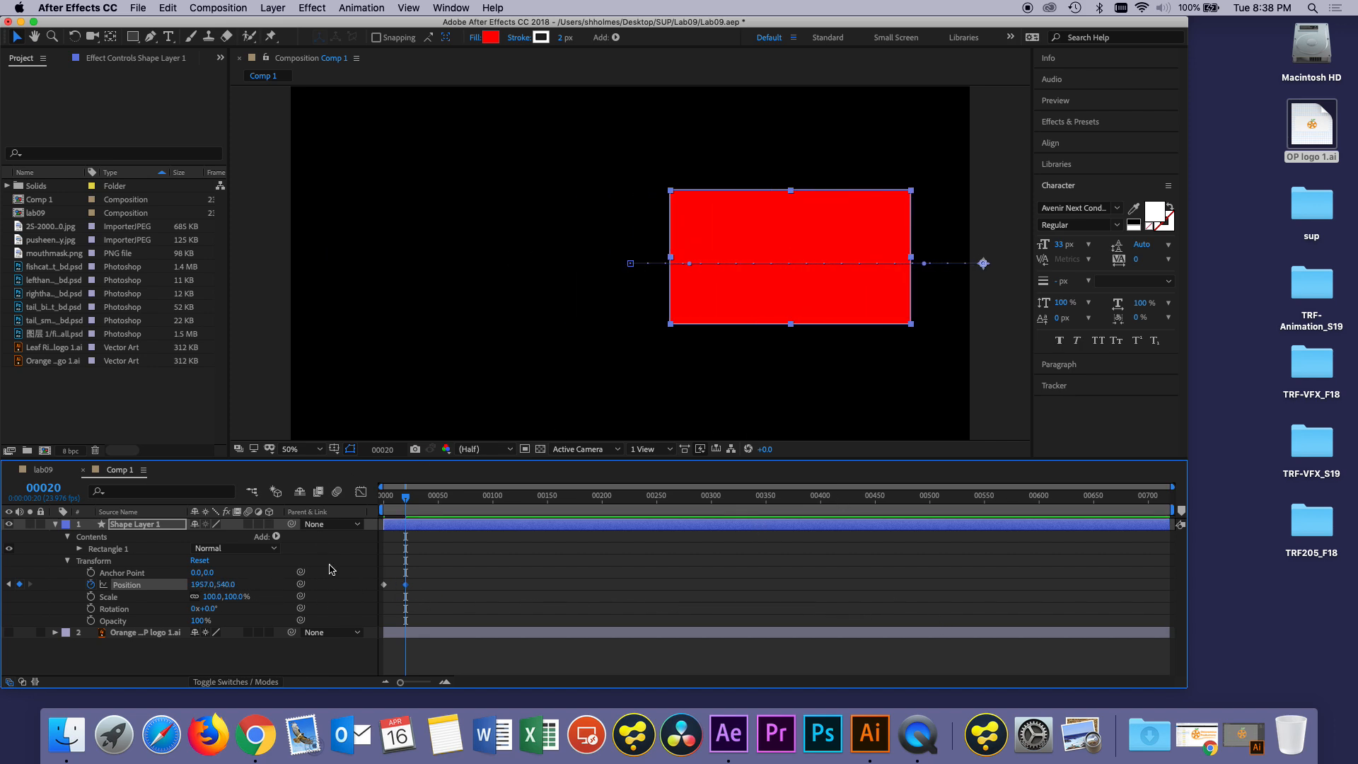
drag(384, 495, 356, 500)
key(space)
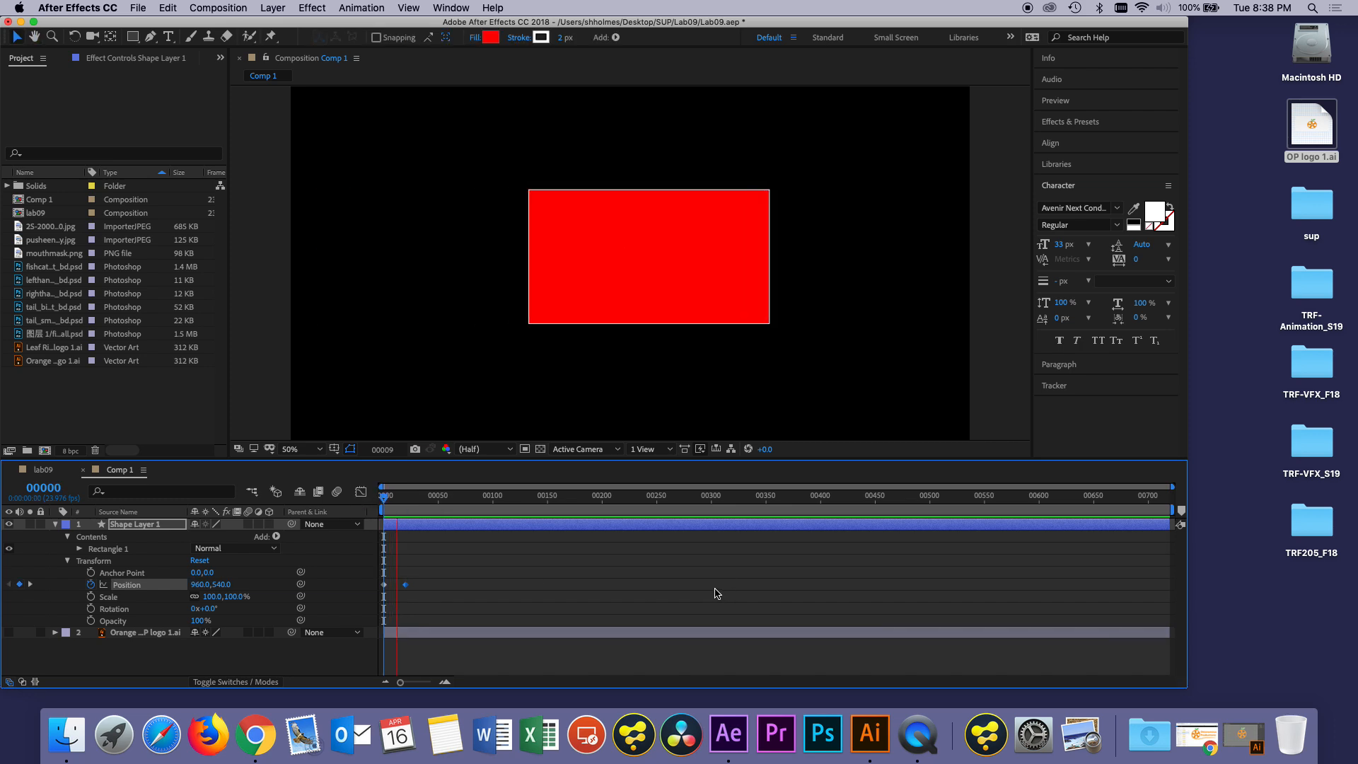
key(space)
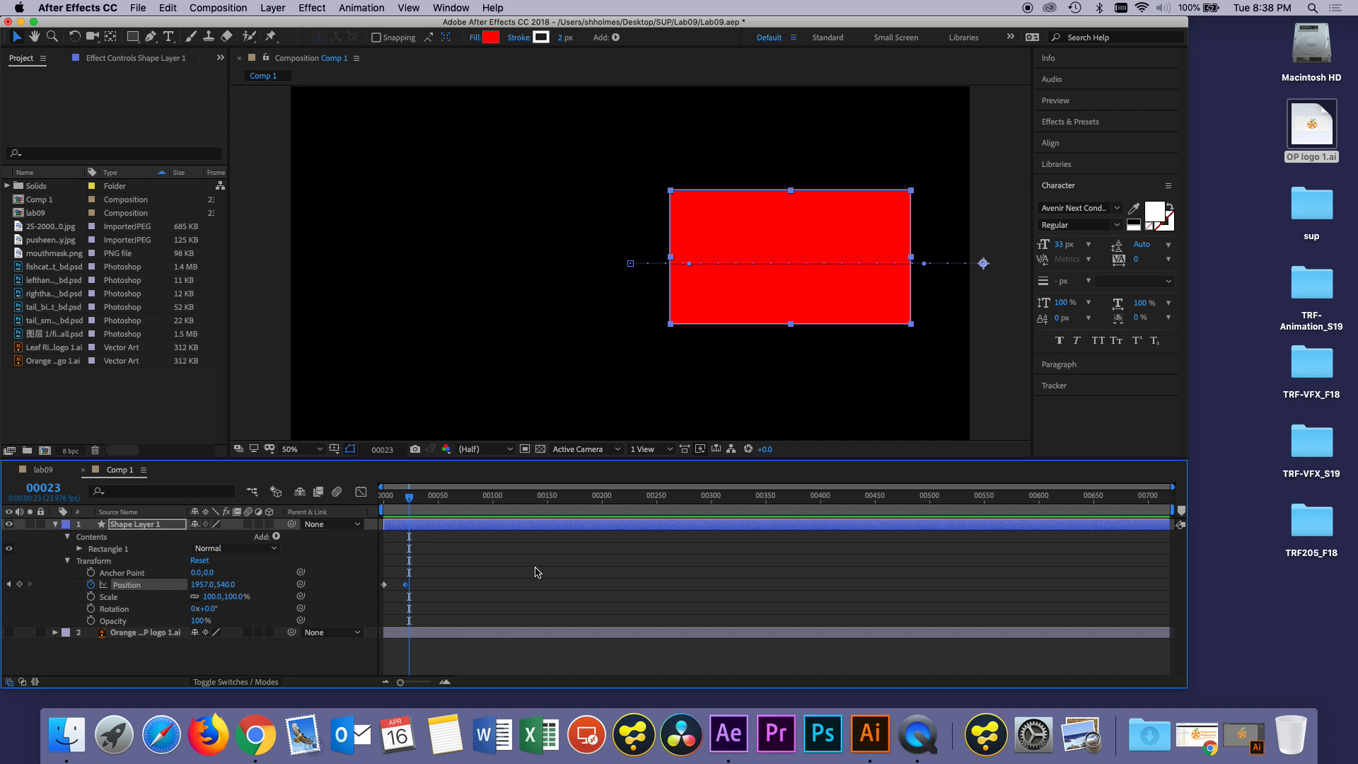
Step: Slow the rectangle's motion by moving its second Position keyframe out to about frame 36, and play it from the start
click(8, 584)
drag(408, 589, 424, 587)
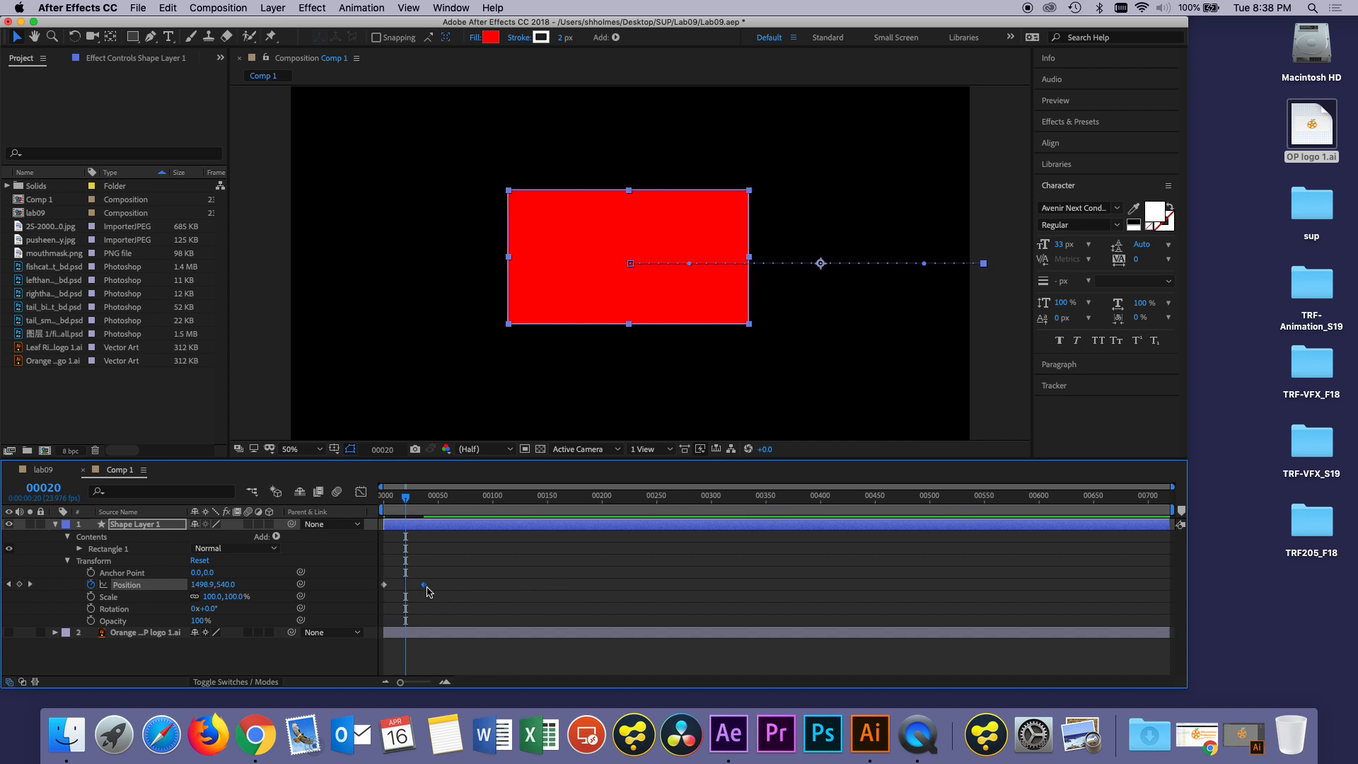
drag(403, 511, 363, 507)
key(space)
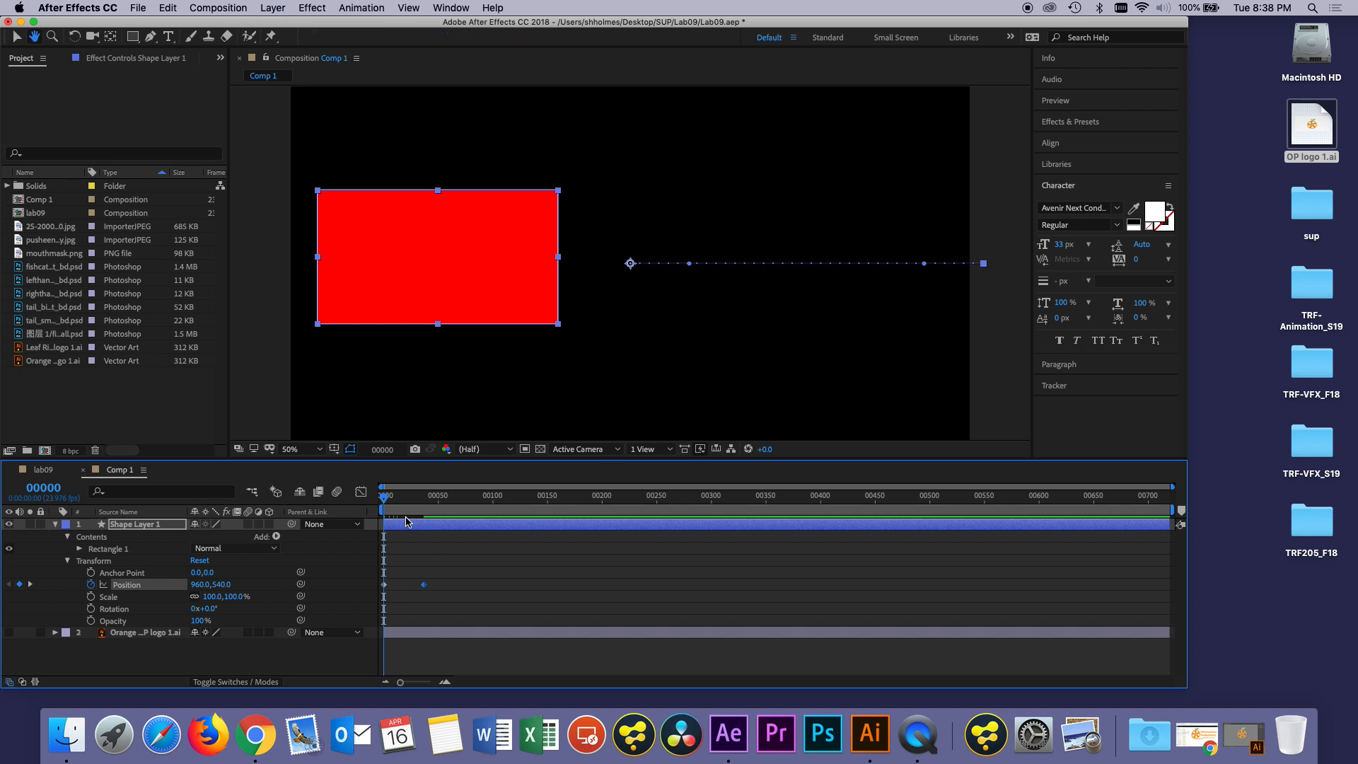
key(space)
Step: Apply the Easy Ease keyframe assistant to both Position keyframes of the rectangle and play the animation from the start
drag(469, 606, 375, 574)
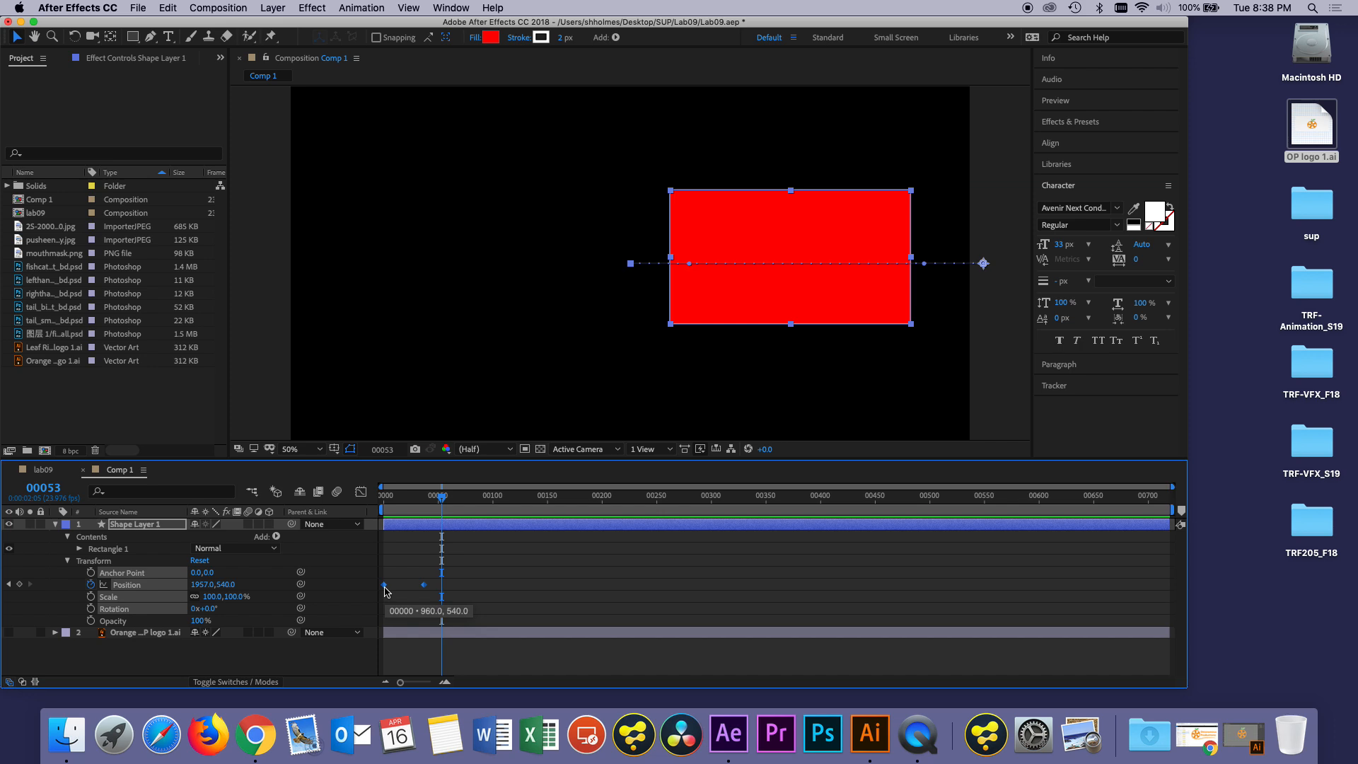
drag(433, 593, 382, 588)
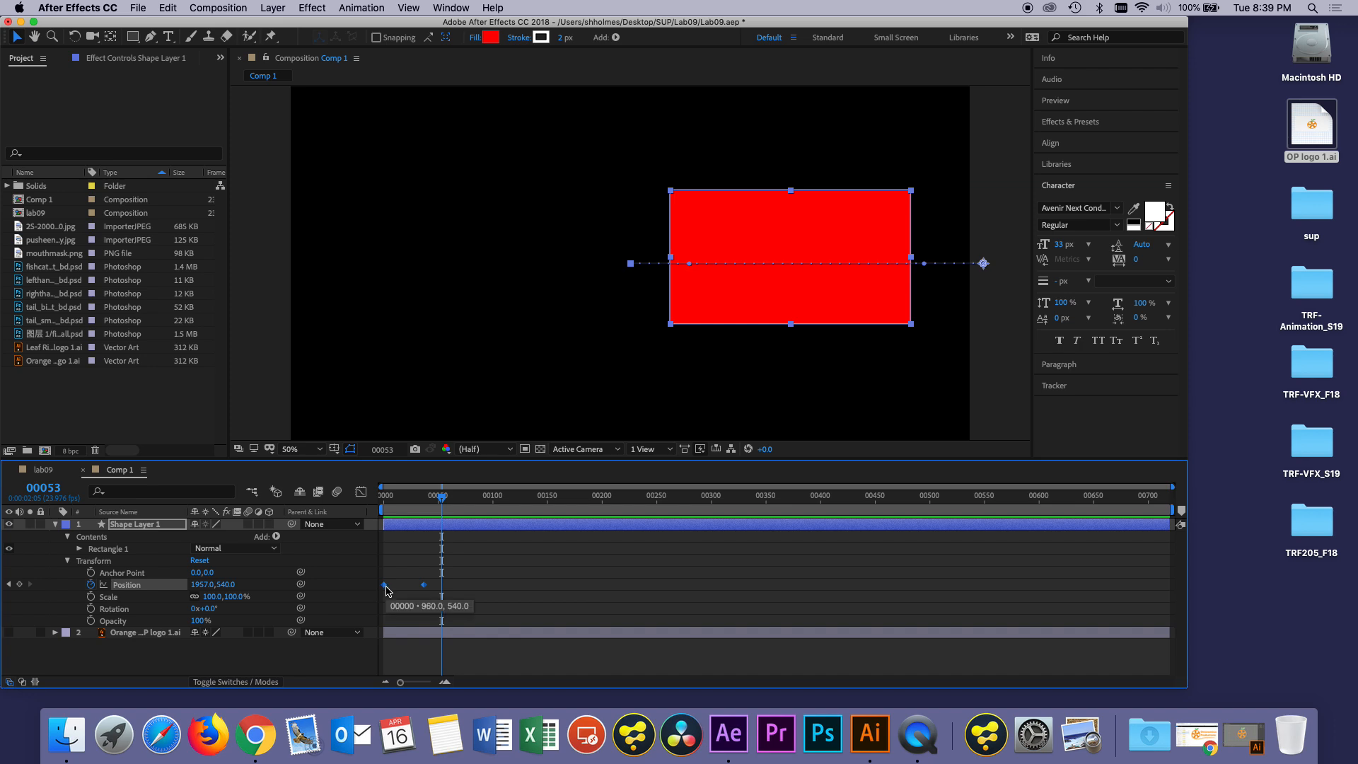
right_click(385, 592)
click(377, 566)
right_click(384, 587)
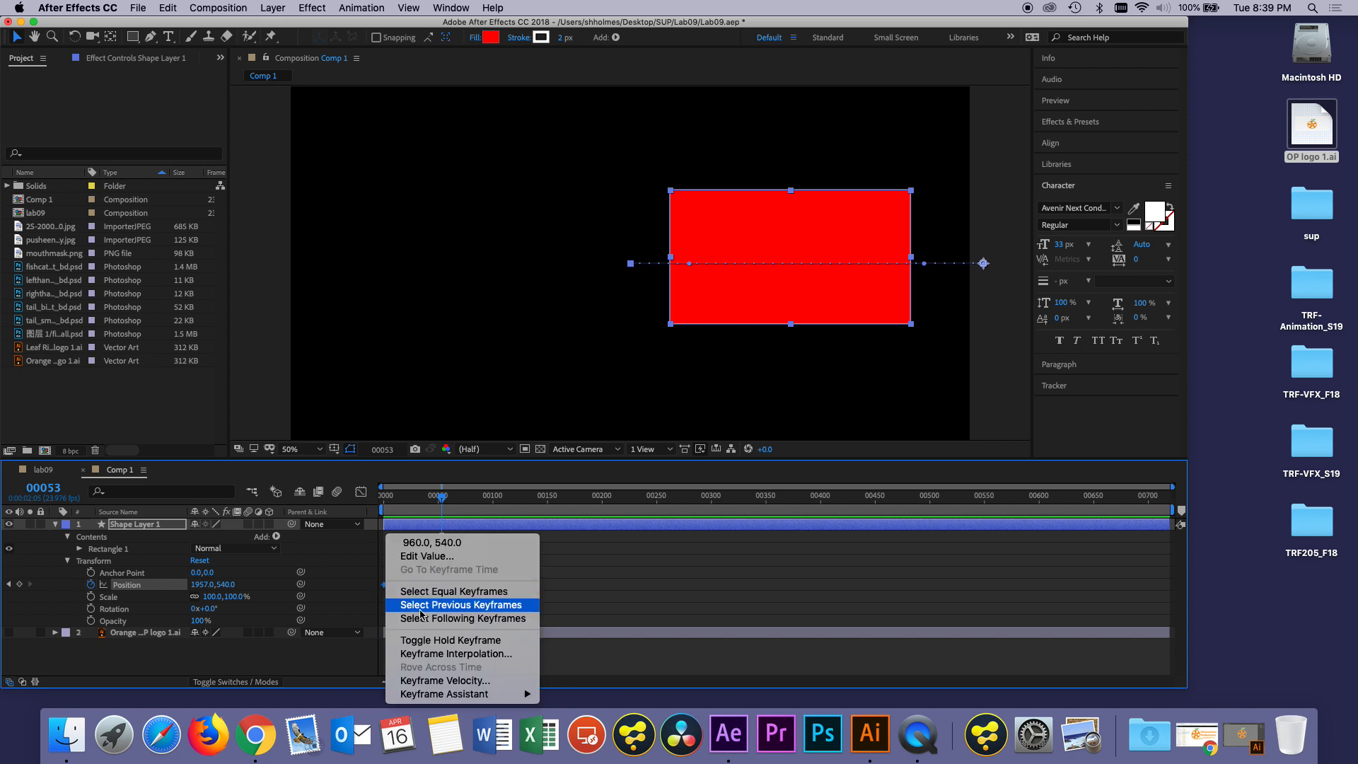
mouse_move(436, 694)
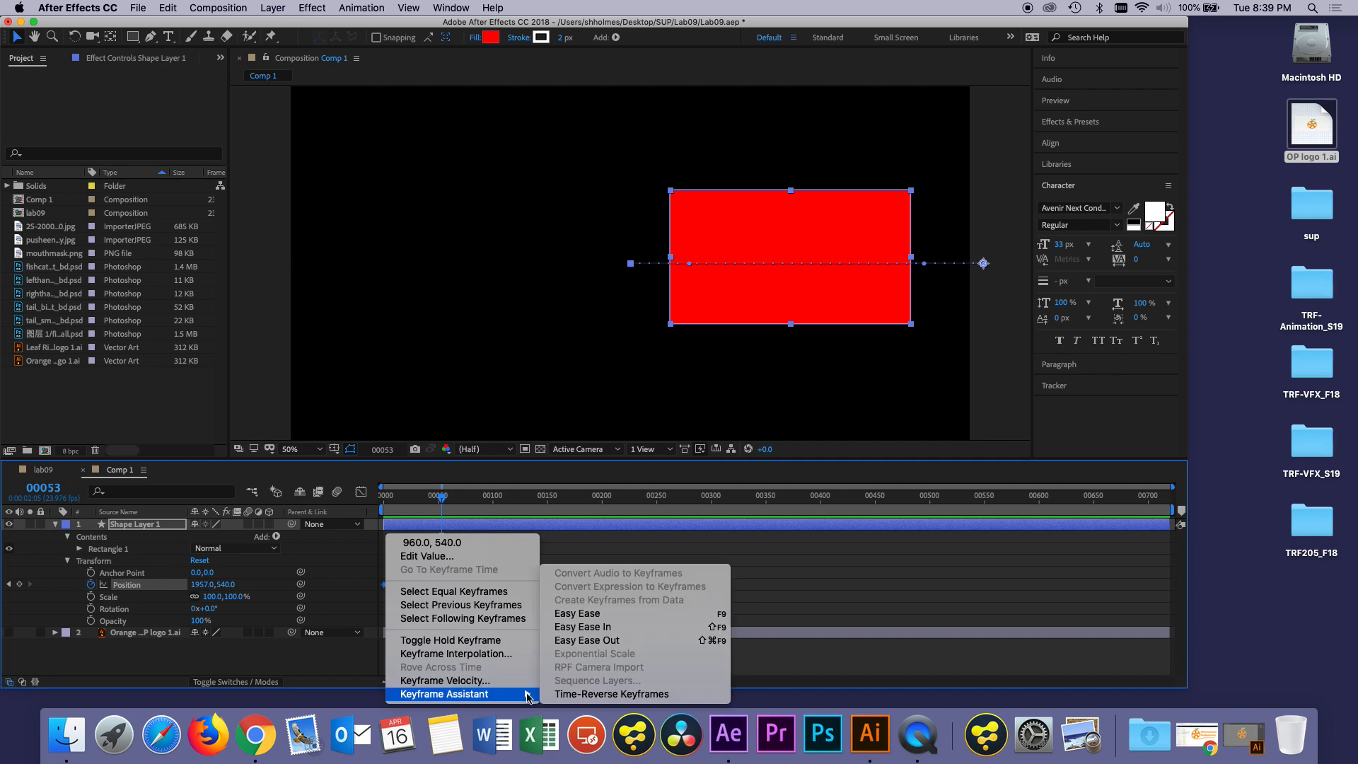
click(619, 613)
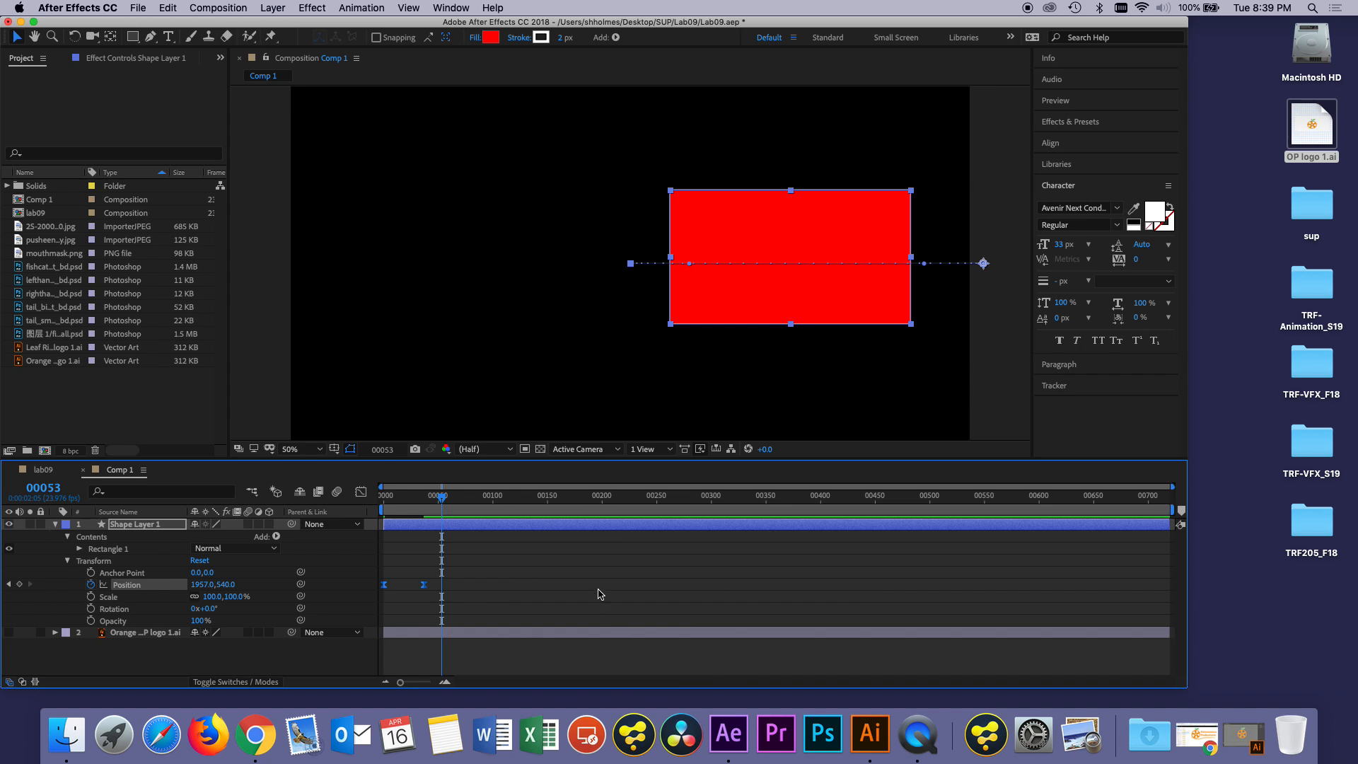
click(384, 493)
key(space)
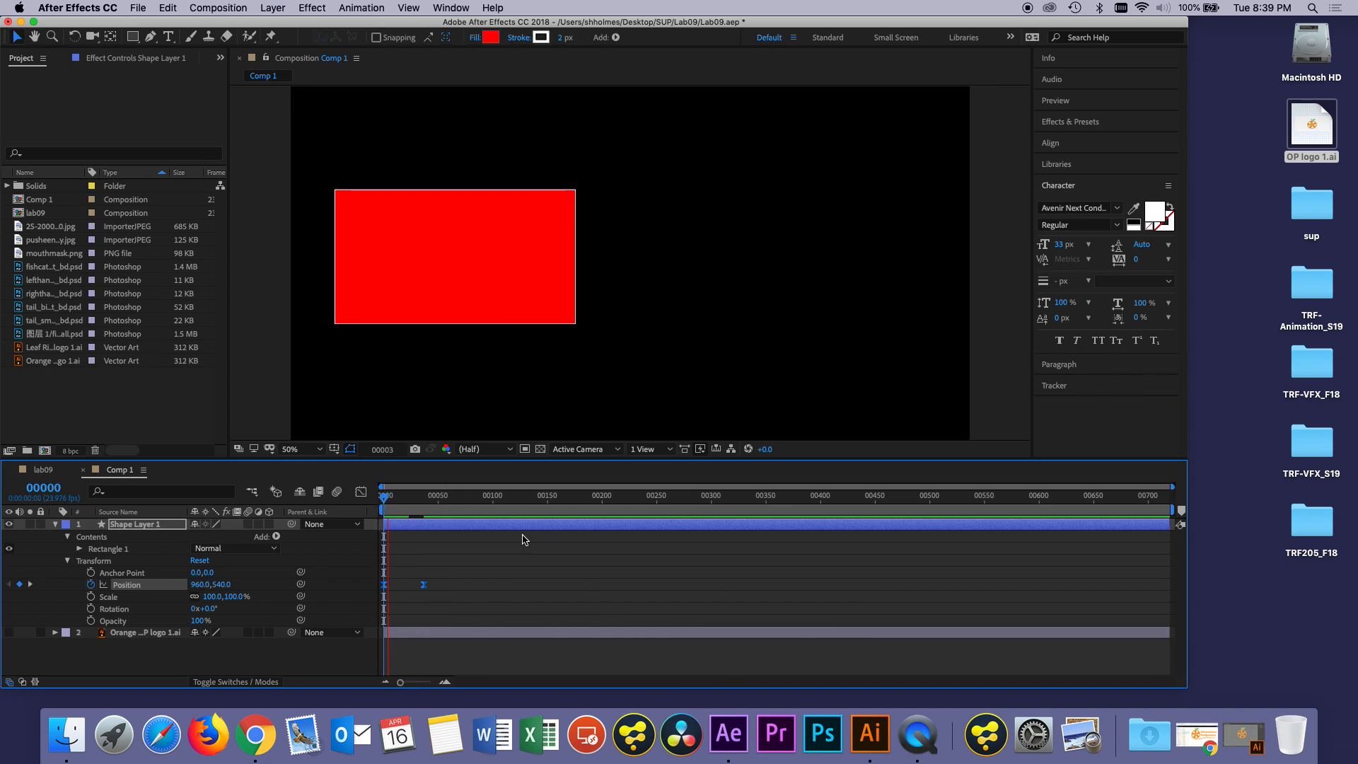
key(space)
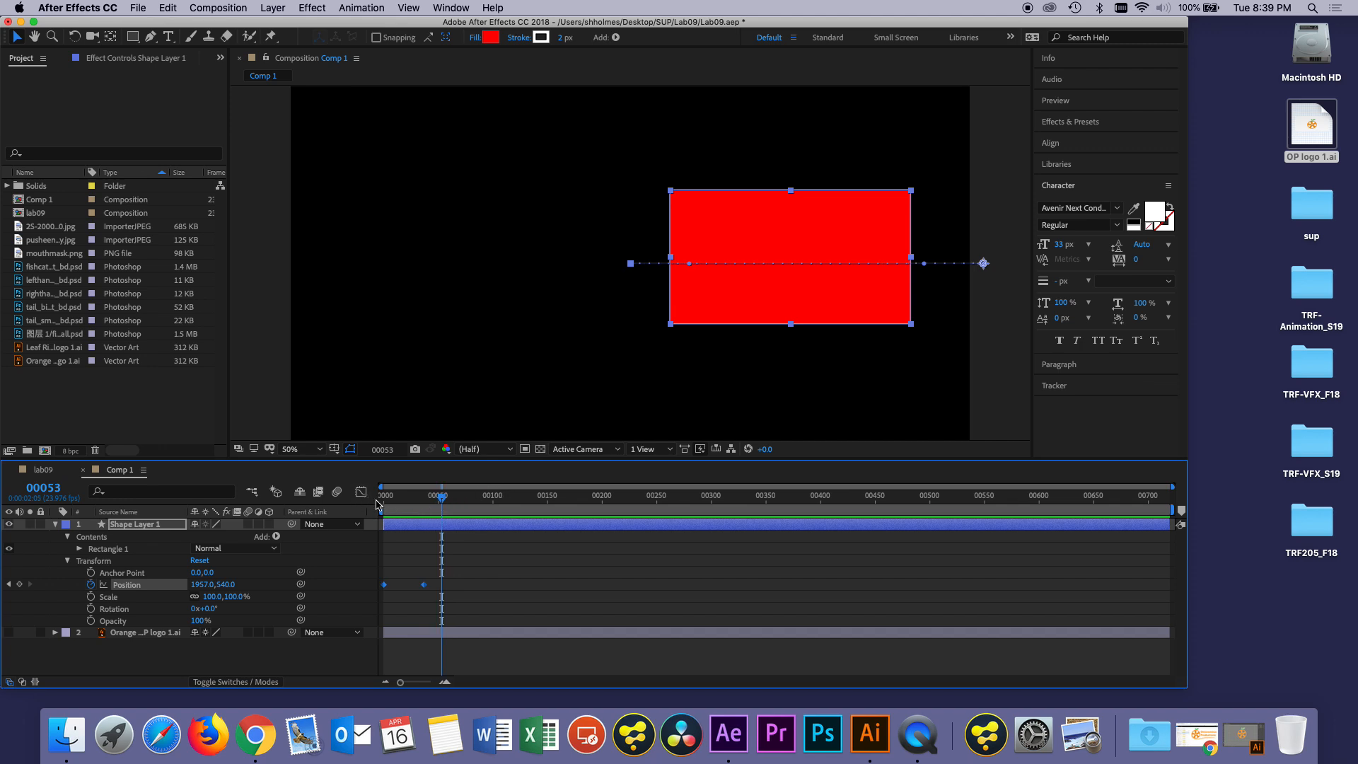
Step: Apply Easy Ease to the rectangle's Position curve in the Graph Editor and shift its keyframes so the motion starts at X 942.8
click(392, 506)
click(361, 490)
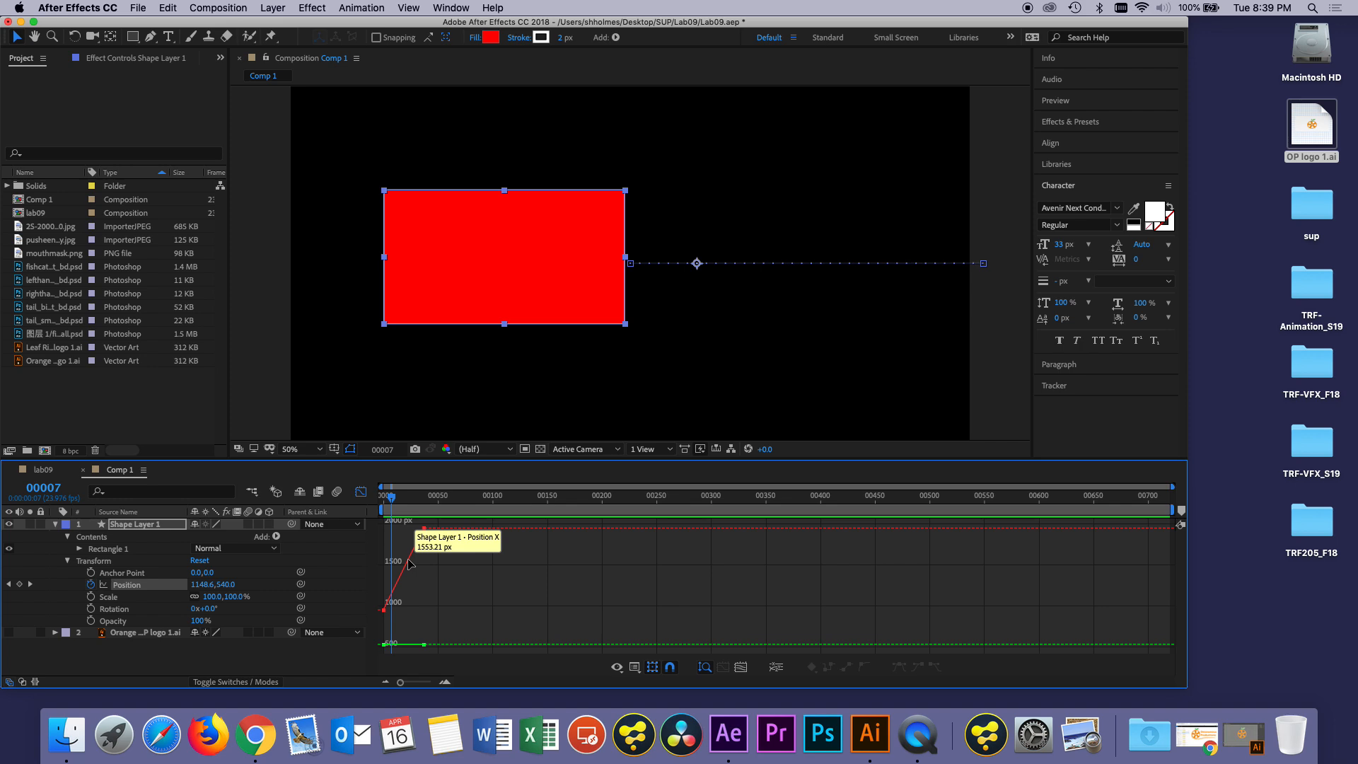
click(408, 564)
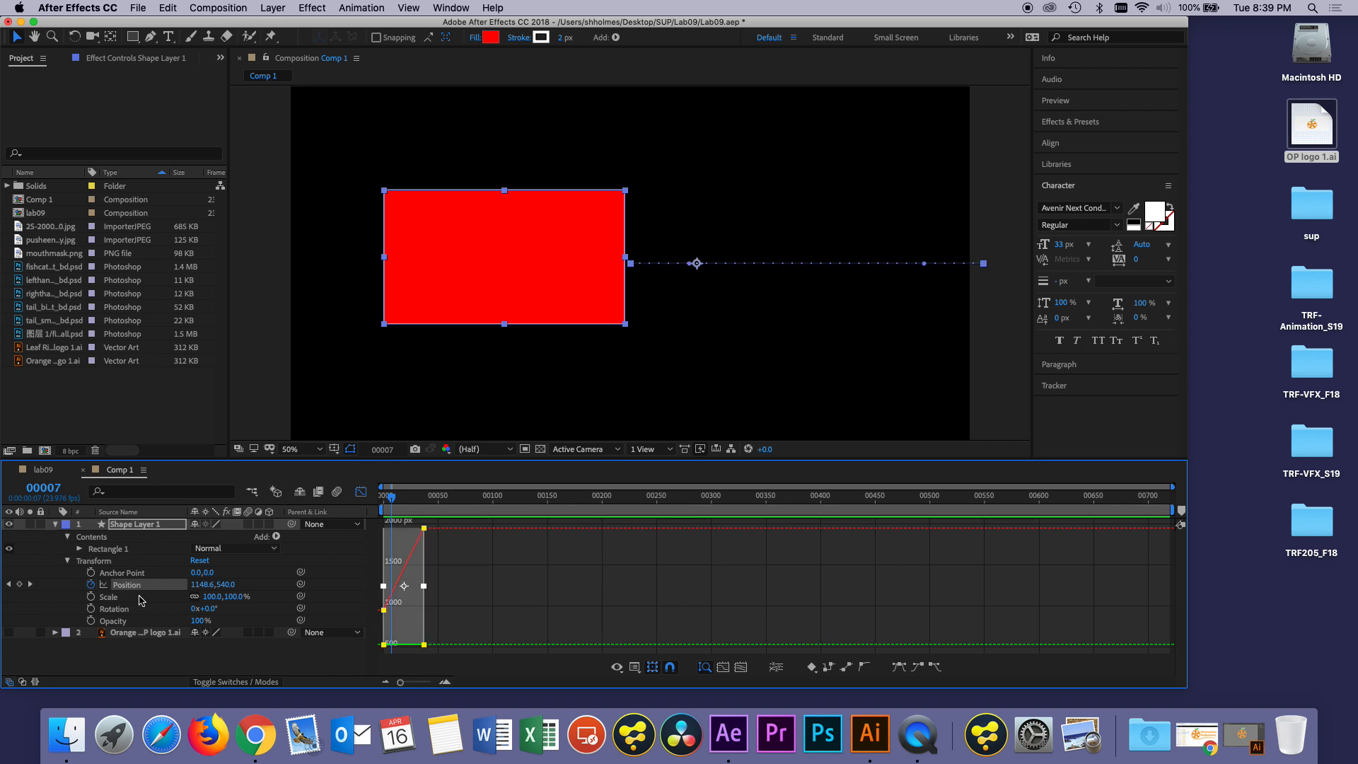
click(115, 597)
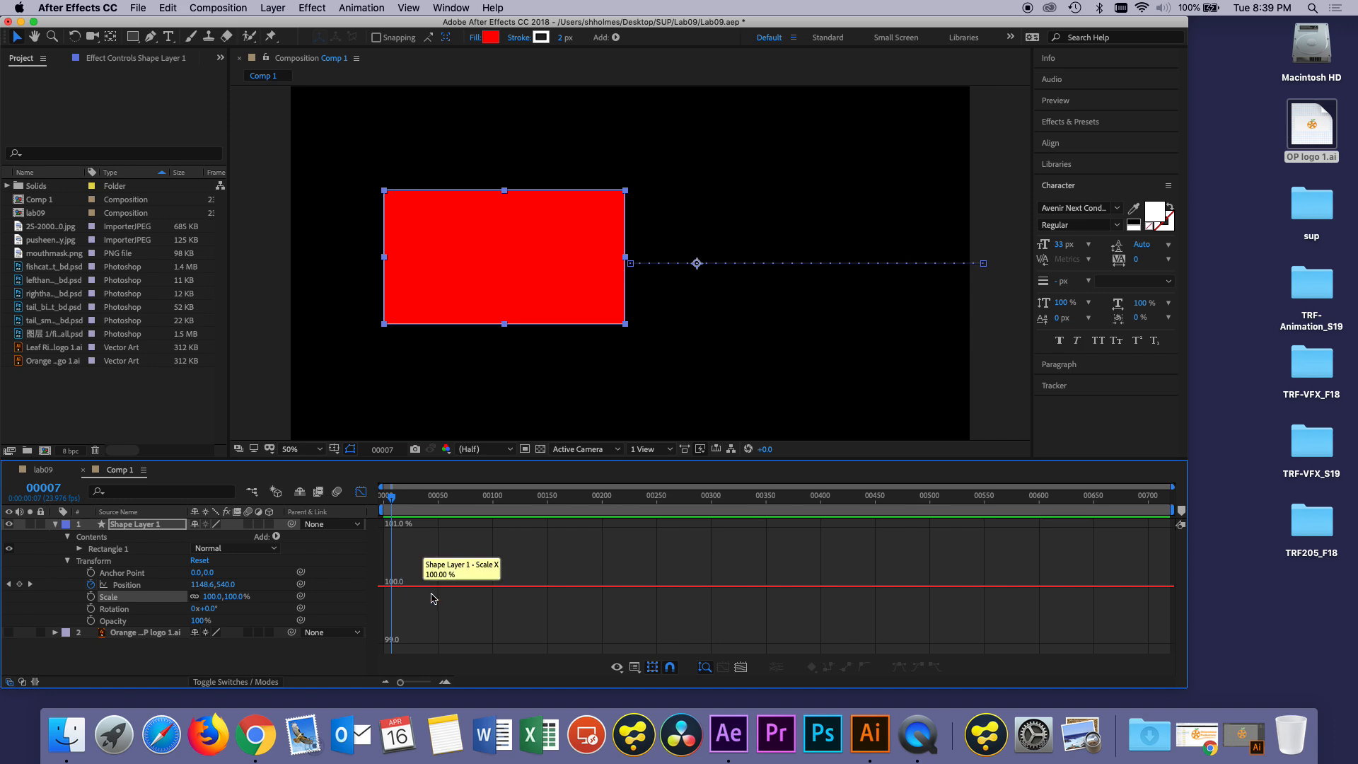
click(129, 585)
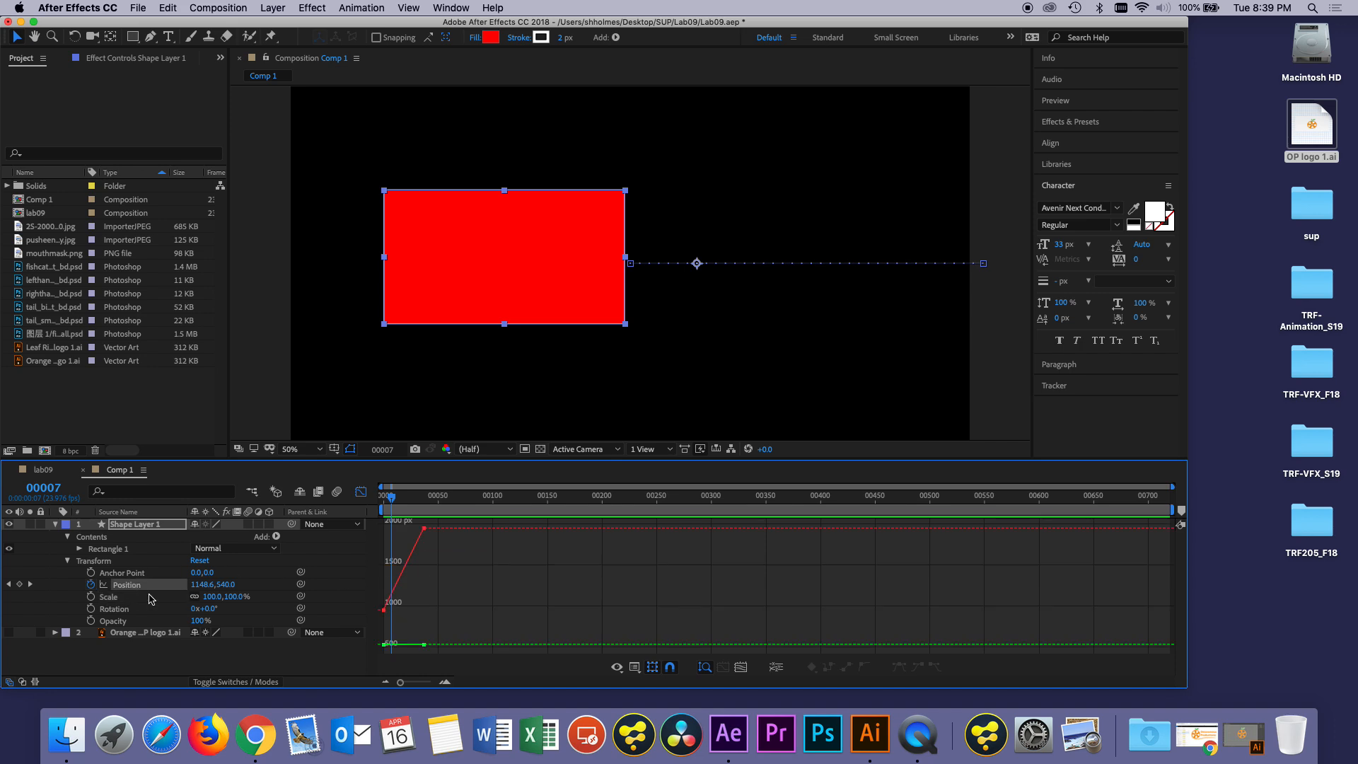
click(401, 573)
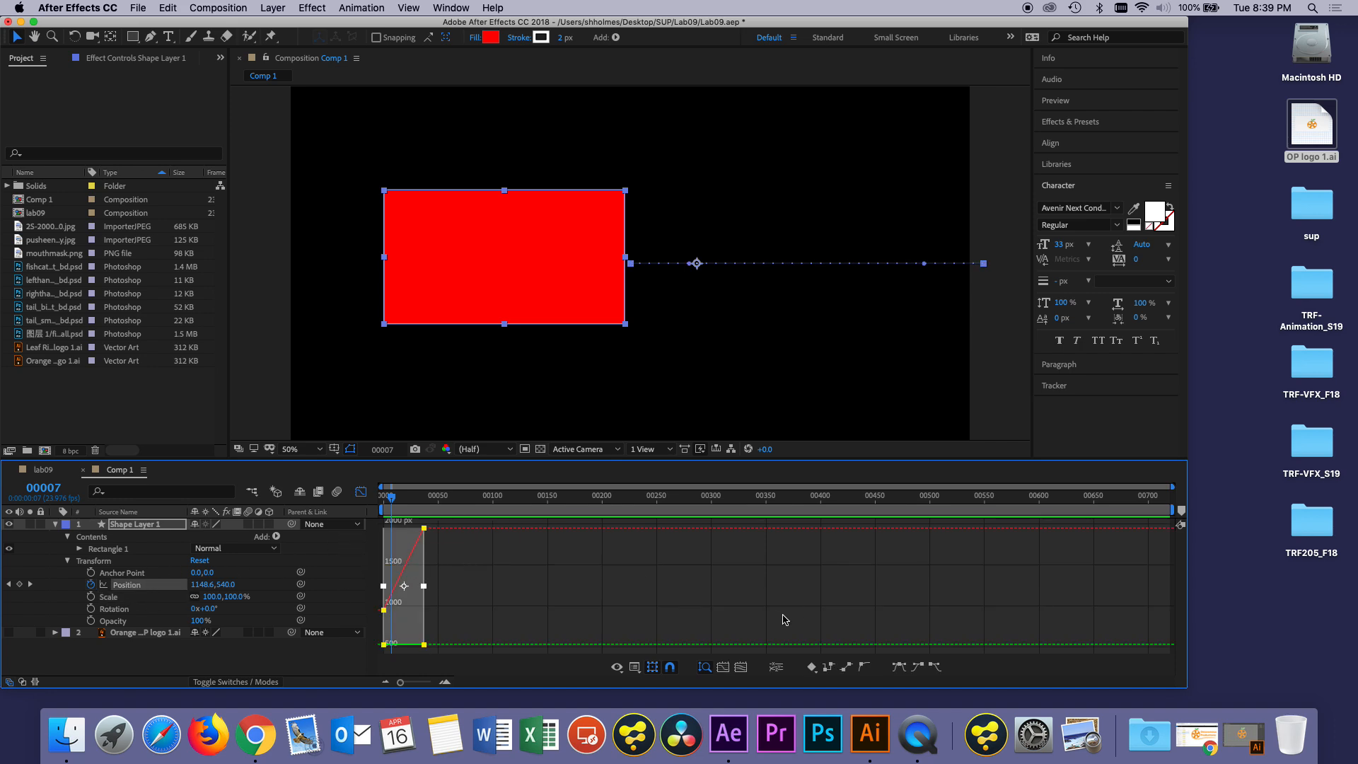
click(904, 664)
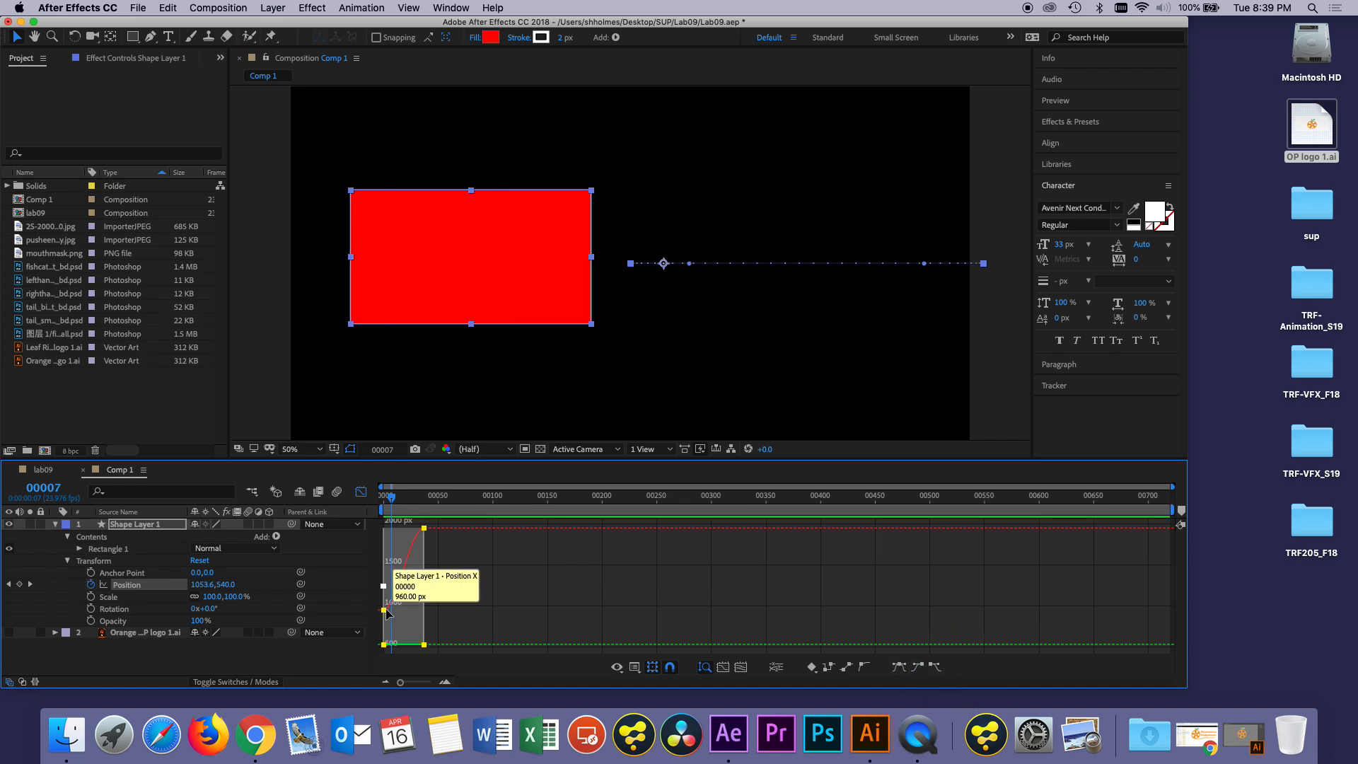
drag(387, 610, 386, 612)
Step: Play the eased motion from frame 0, close the Graph Editor and return to the first frame
drag(391, 498, 384, 497)
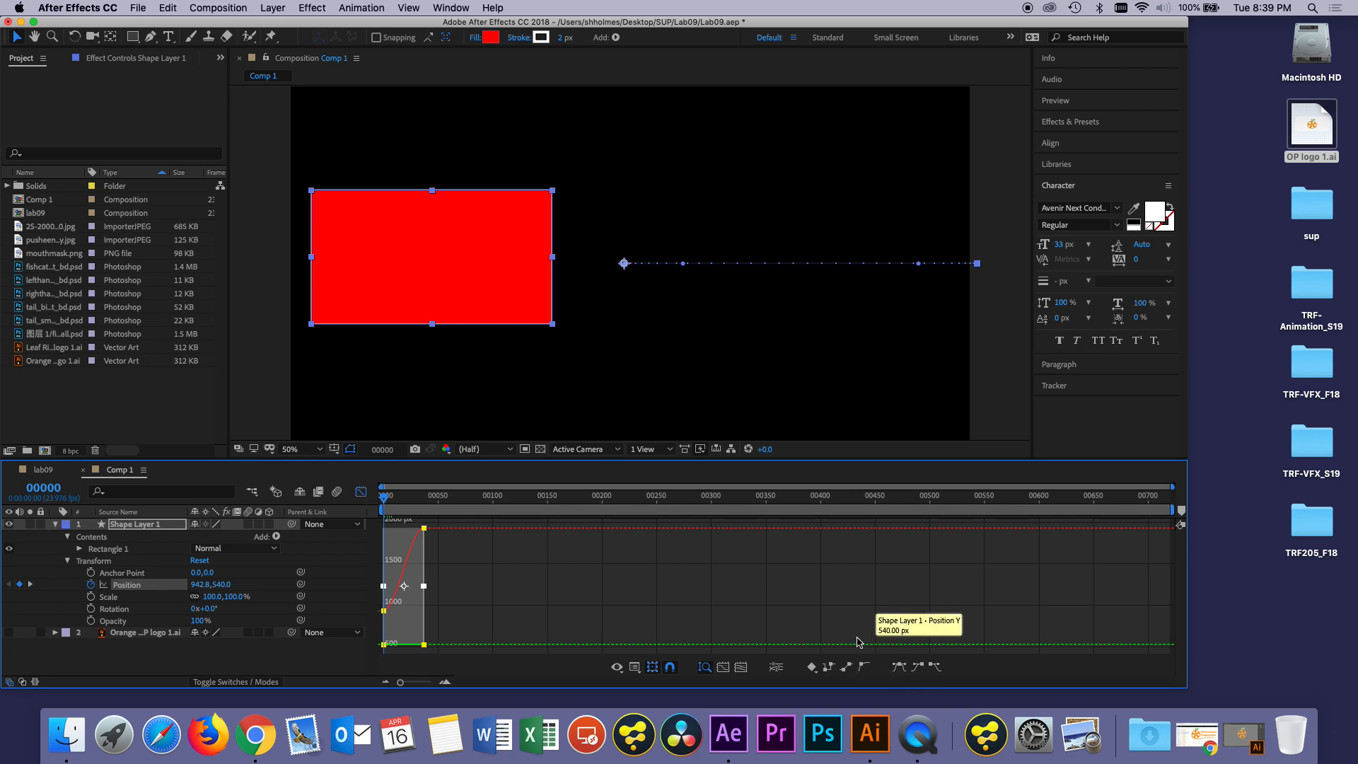
key(h)
key(space)
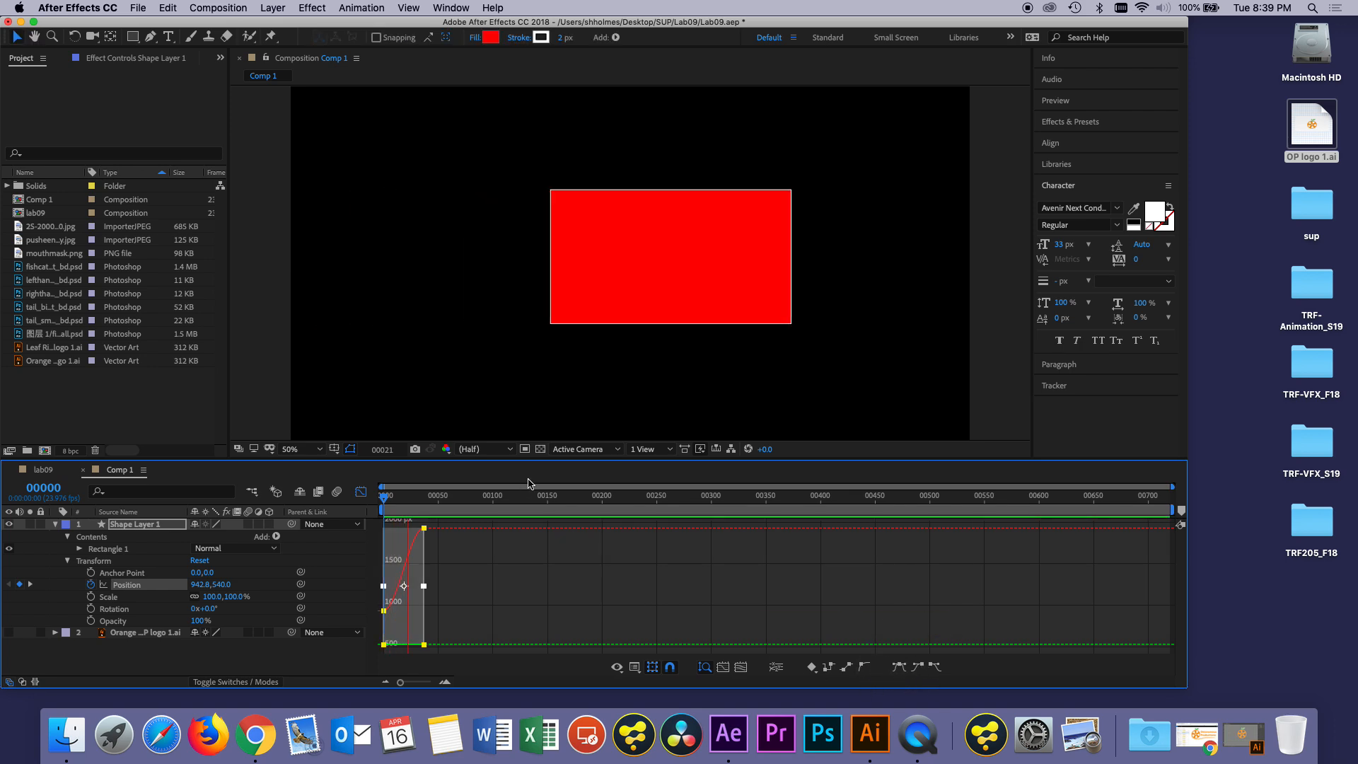
key(space)
click(360, 490)
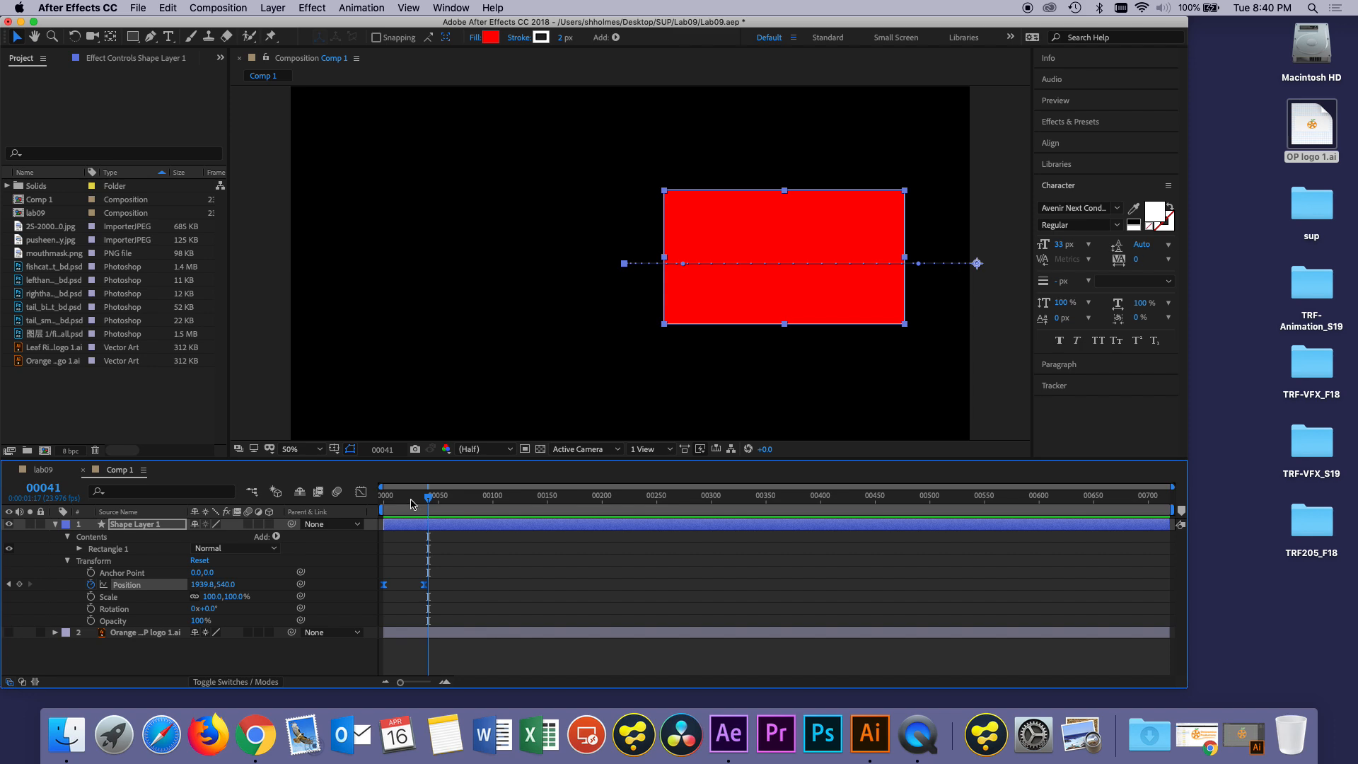
key(Home)
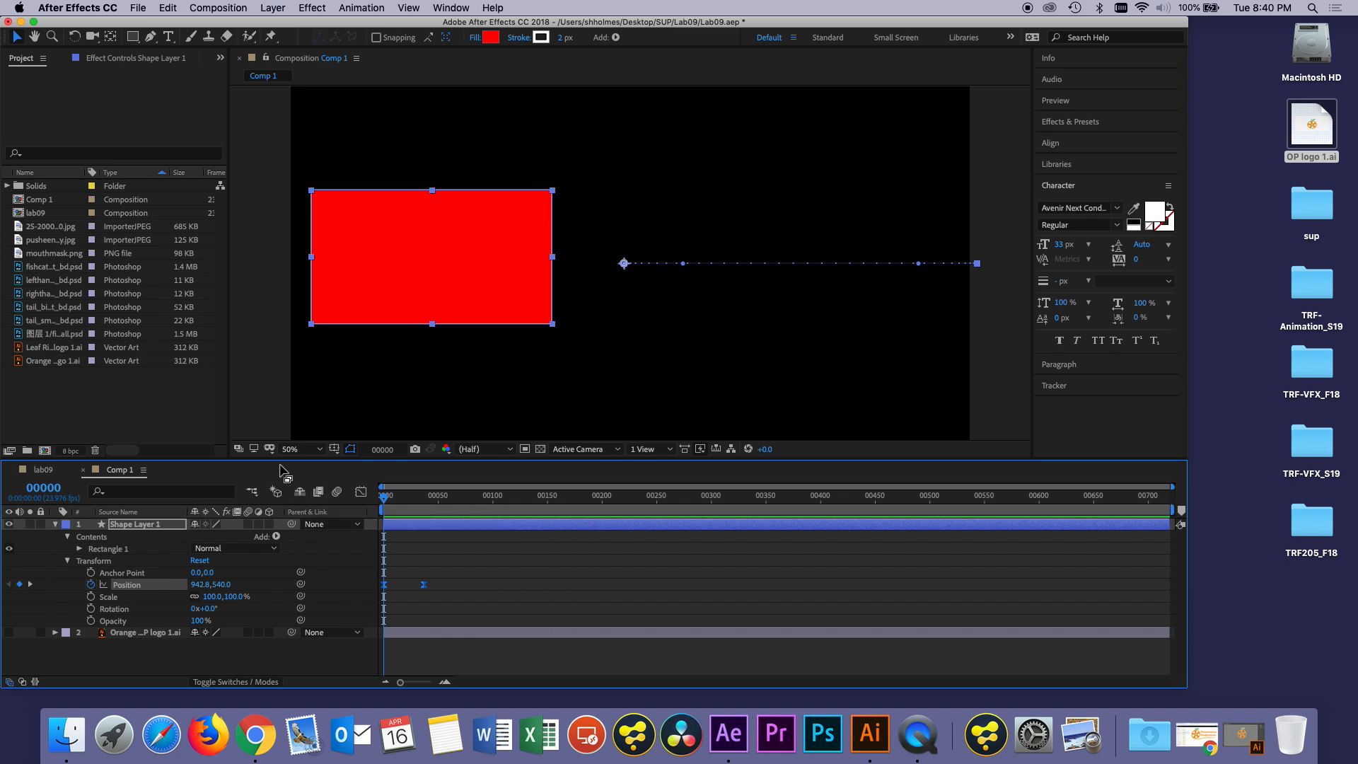
Step: Collapse Shape Layer 1 and duplicate it, scrubbing through the start of the animation
click(56, 526)
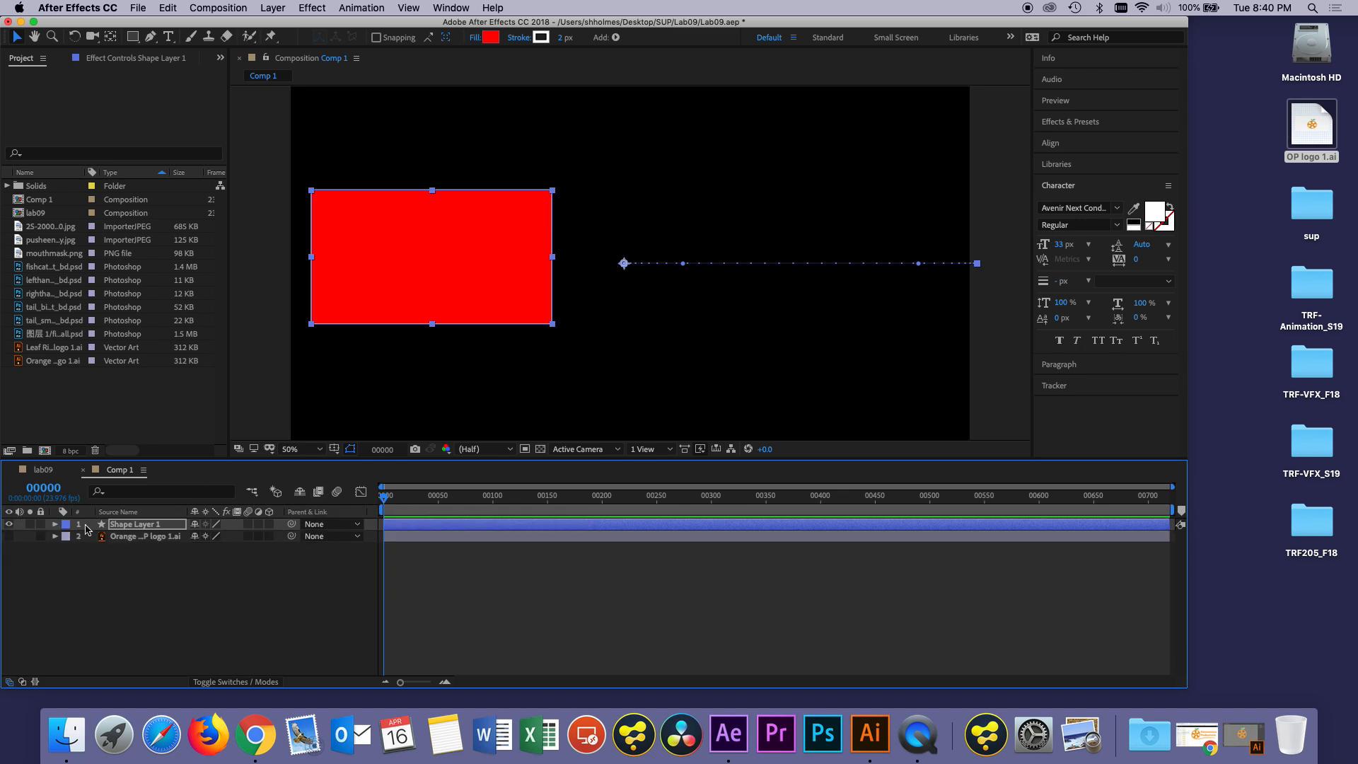
click(425, 526)
key(super+d)
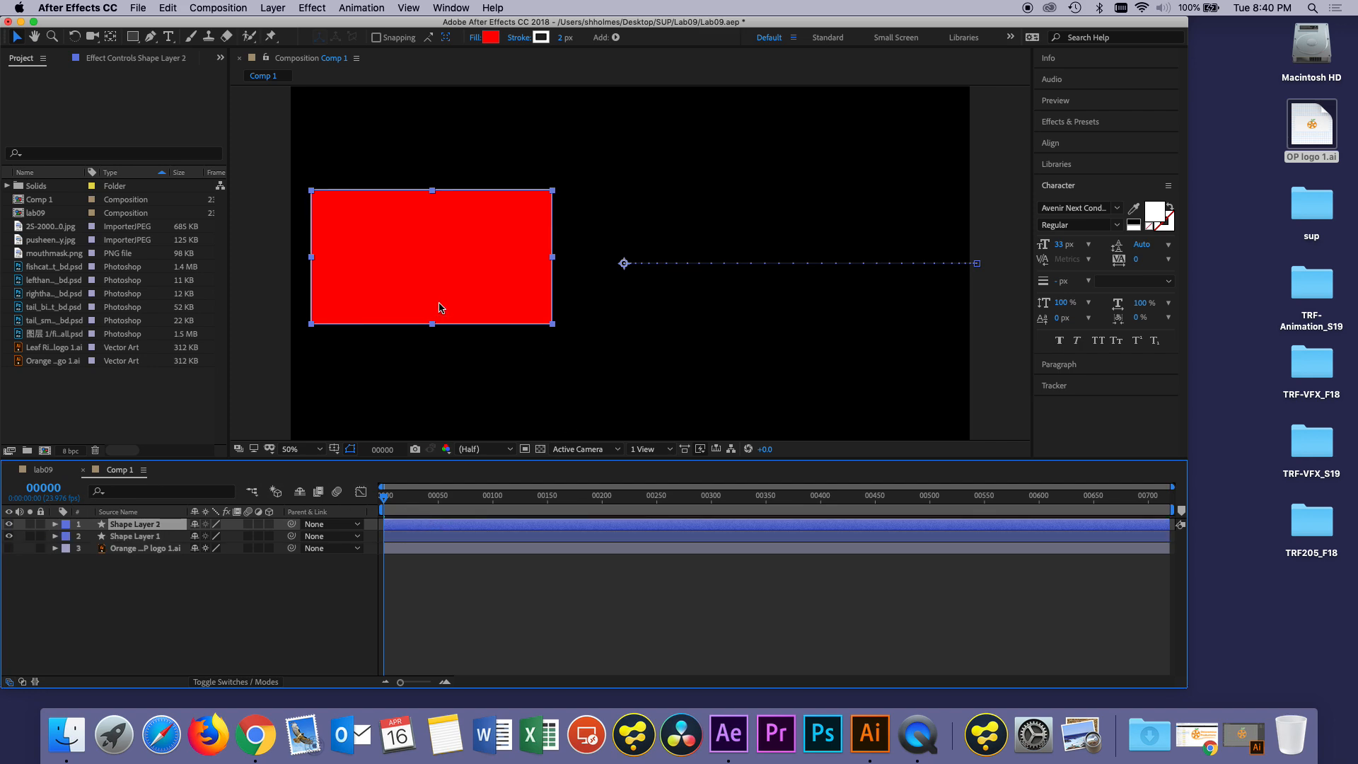
click(414, 510)
drag(415, 499, 377, 503)
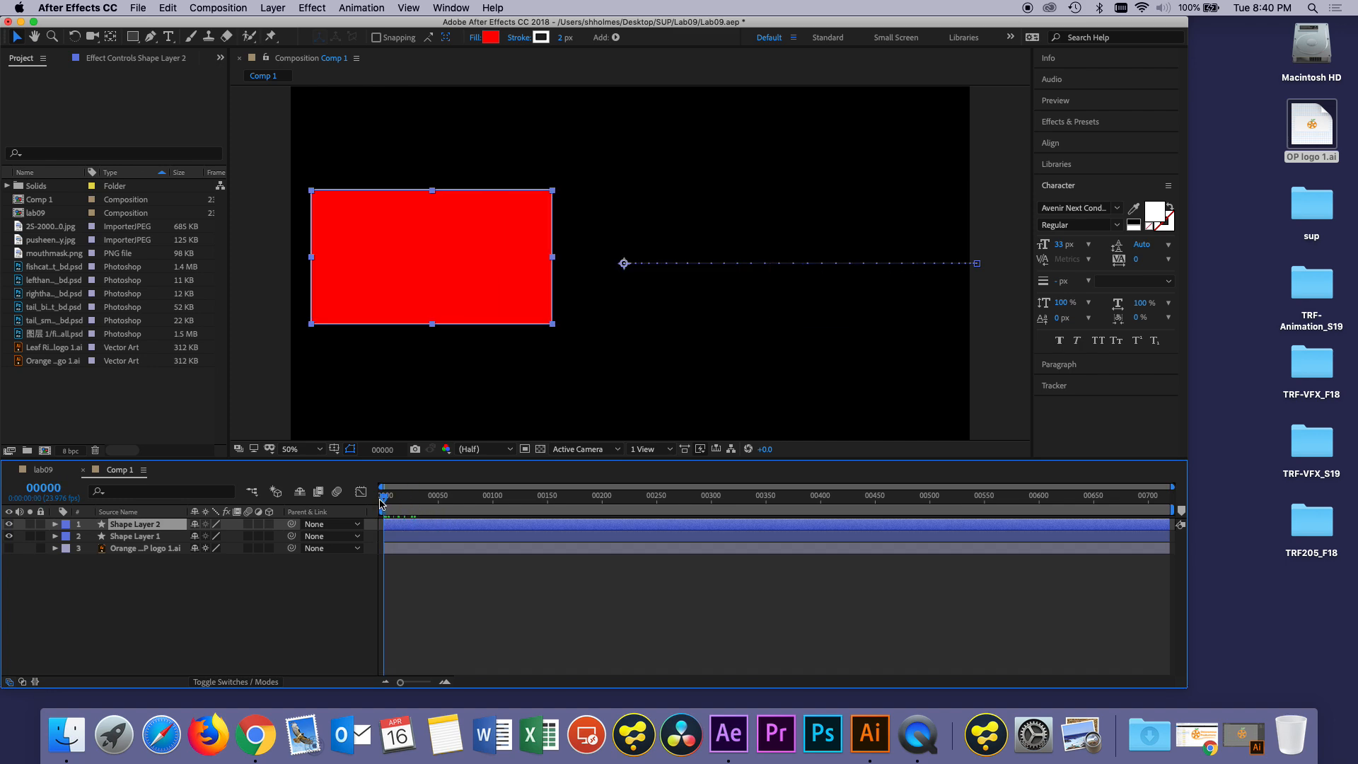
Step: At frame 54, add a paragraph text box over the upper part of the composition reading "ALT + [ ]"
click(442, 497)
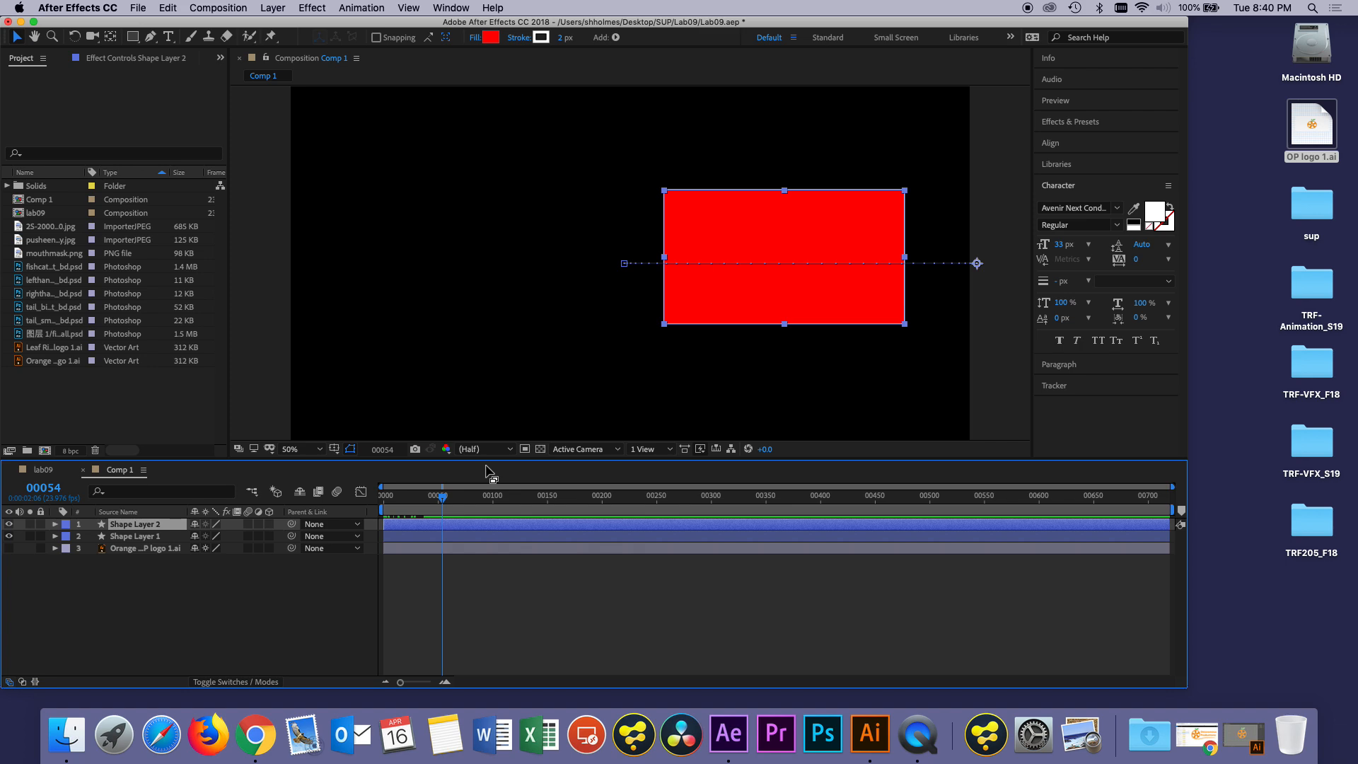
click(169, 36)
drag(332, 134, 729, 340)
text(AL)
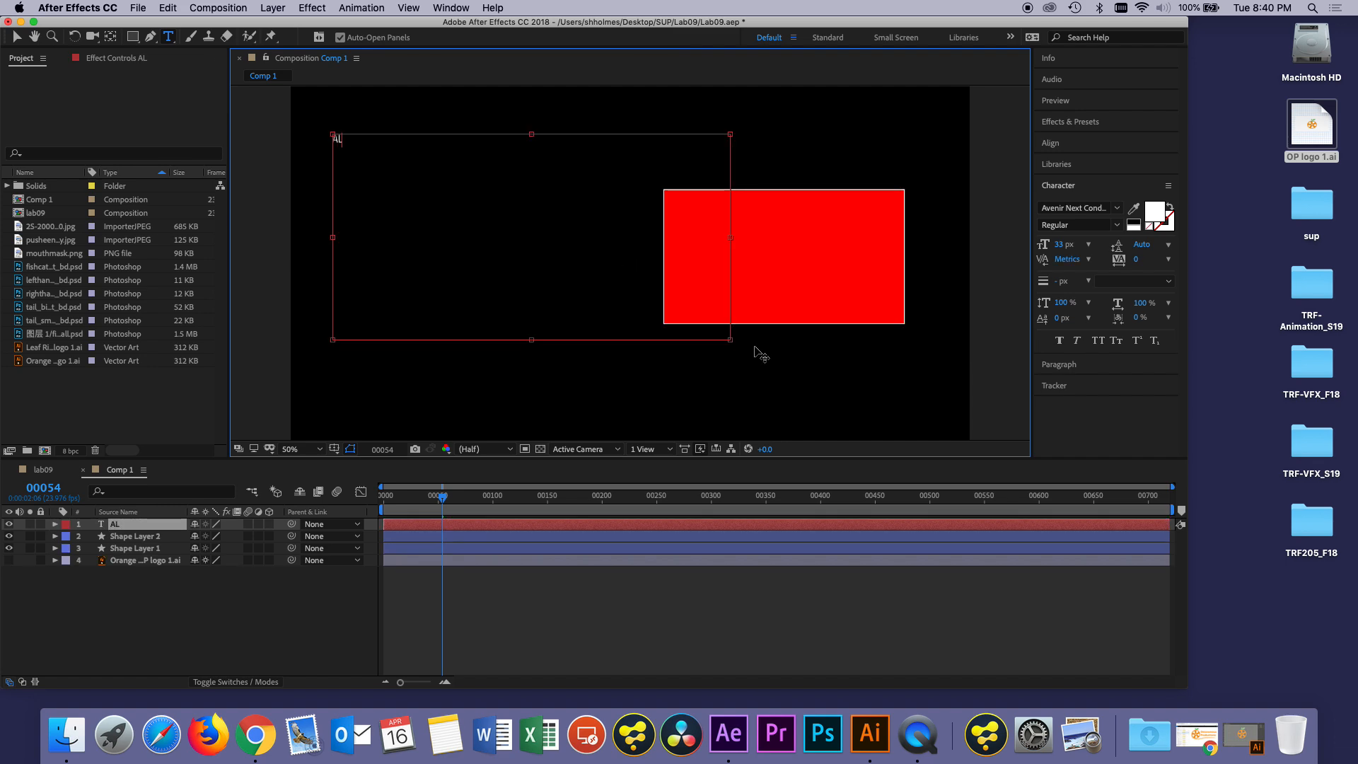
text(T + {)
key(BackSpace)
text([)
Step: Set the "ALT + [ ]" text size to 150 px and move the text slightly down and to the right
drag(382, 145, 300, 141)
drag(1061, 244, 1131, 262)
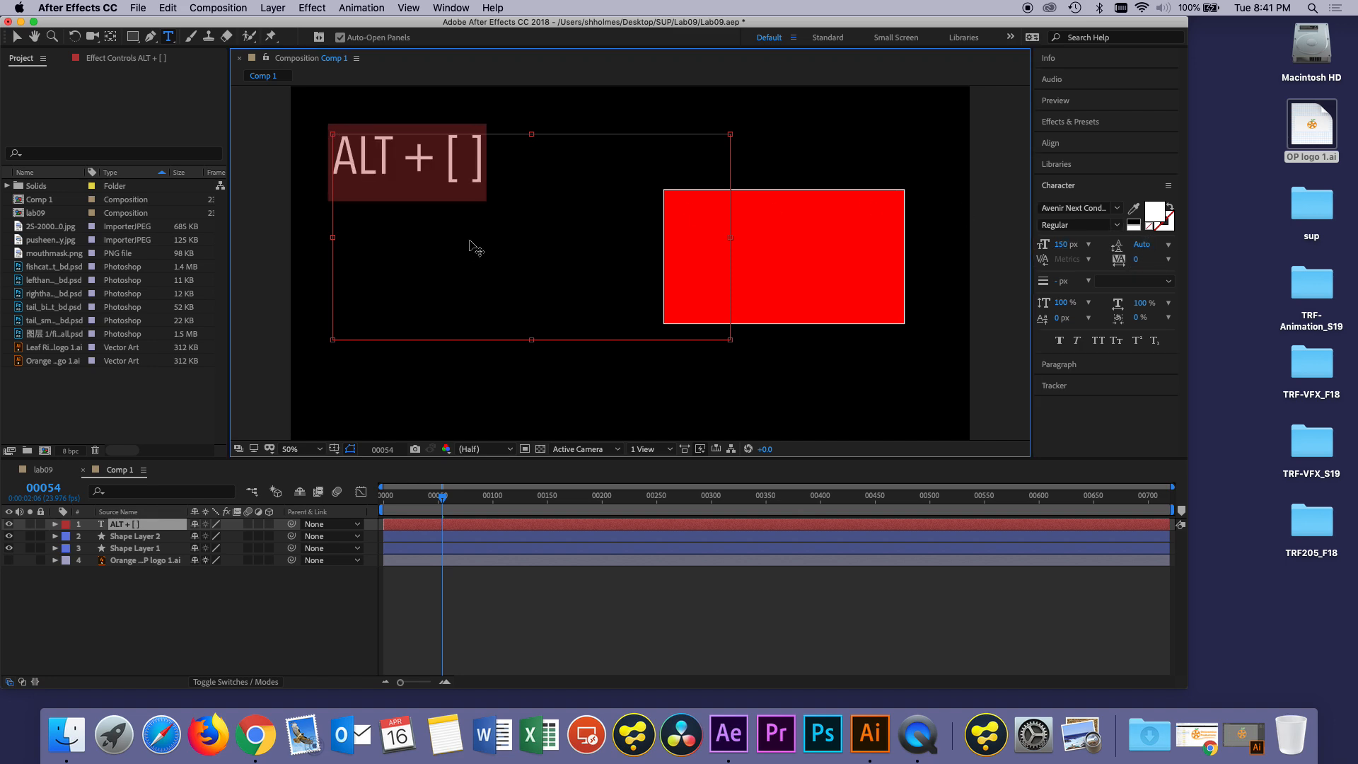
click(427, 160)
click(485, 168)
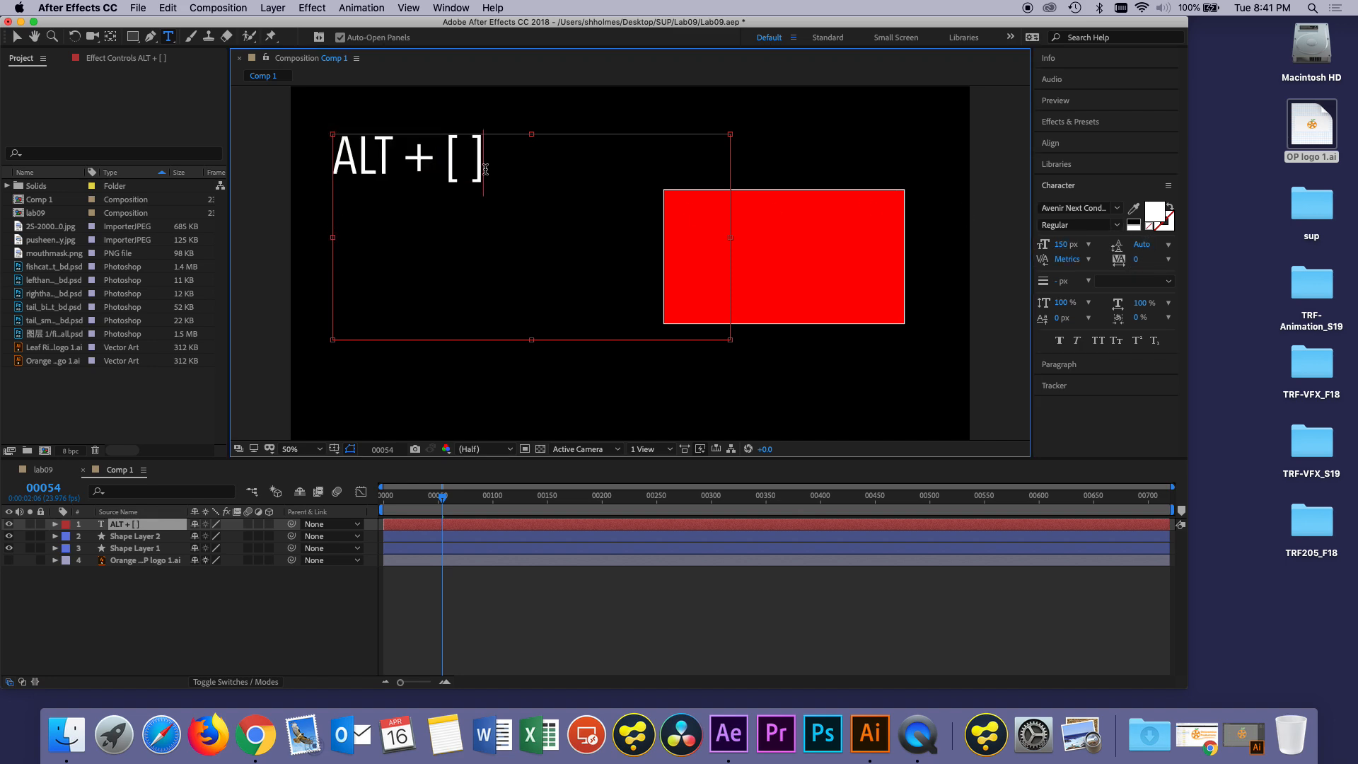
click(17, 37)
drag(370, 163, 394, 194)
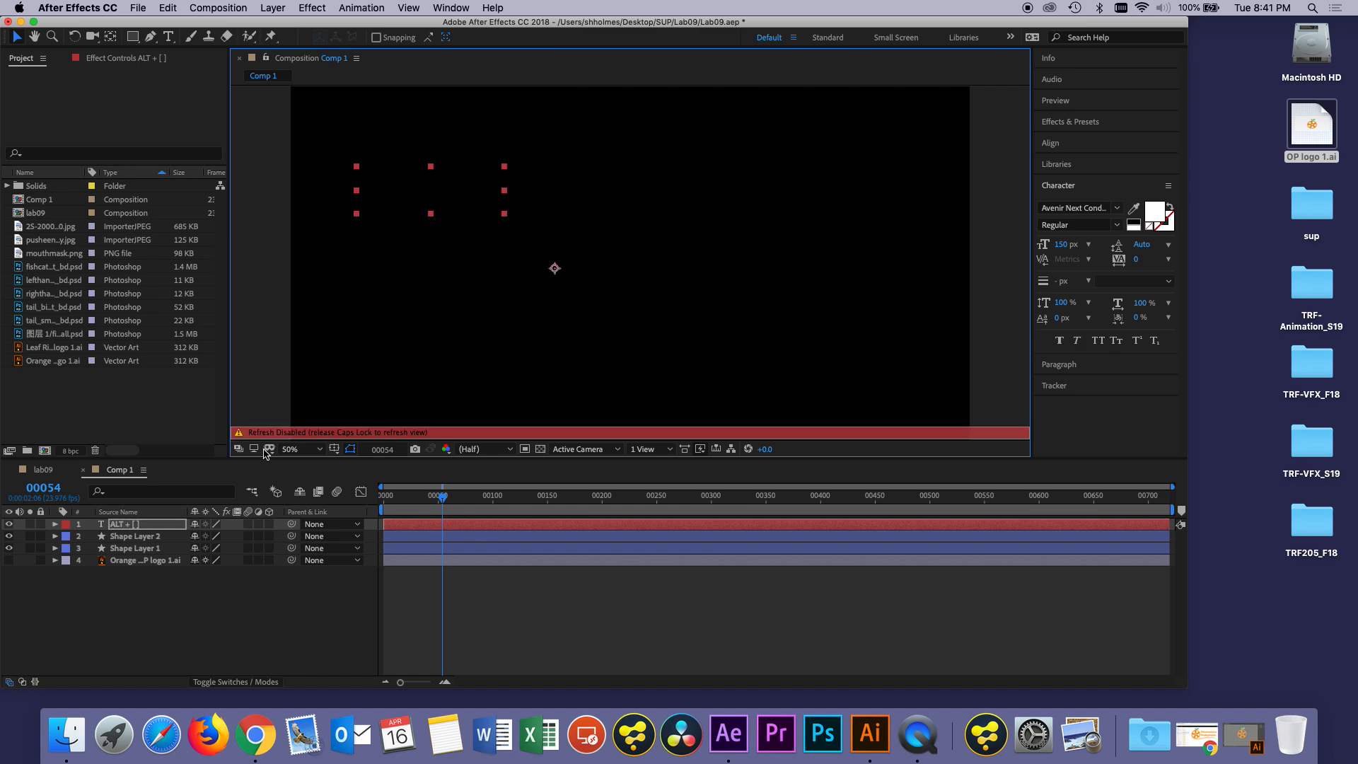
key(Caps_Lock)
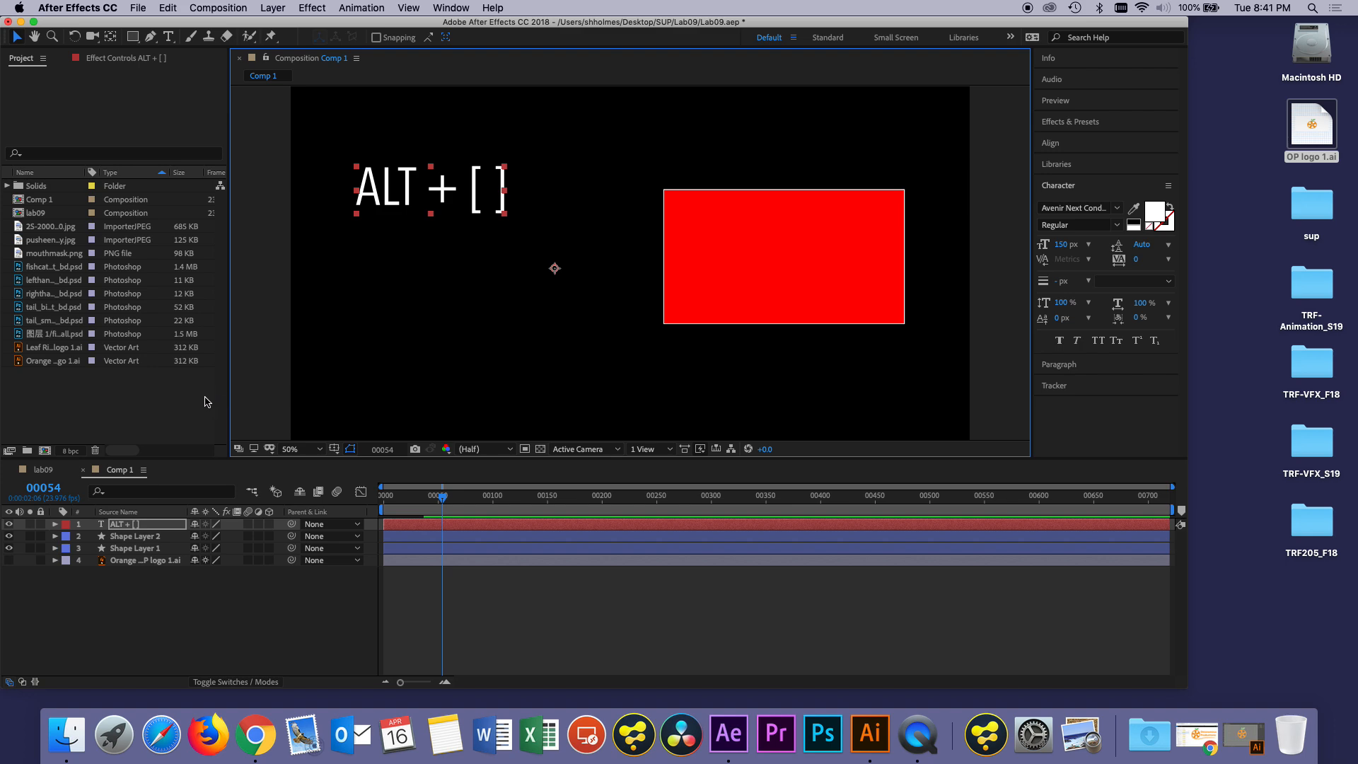
Step: Select the "ALT + [ ]" text layer and minimize the application window to show the desktop
click(440, 527)
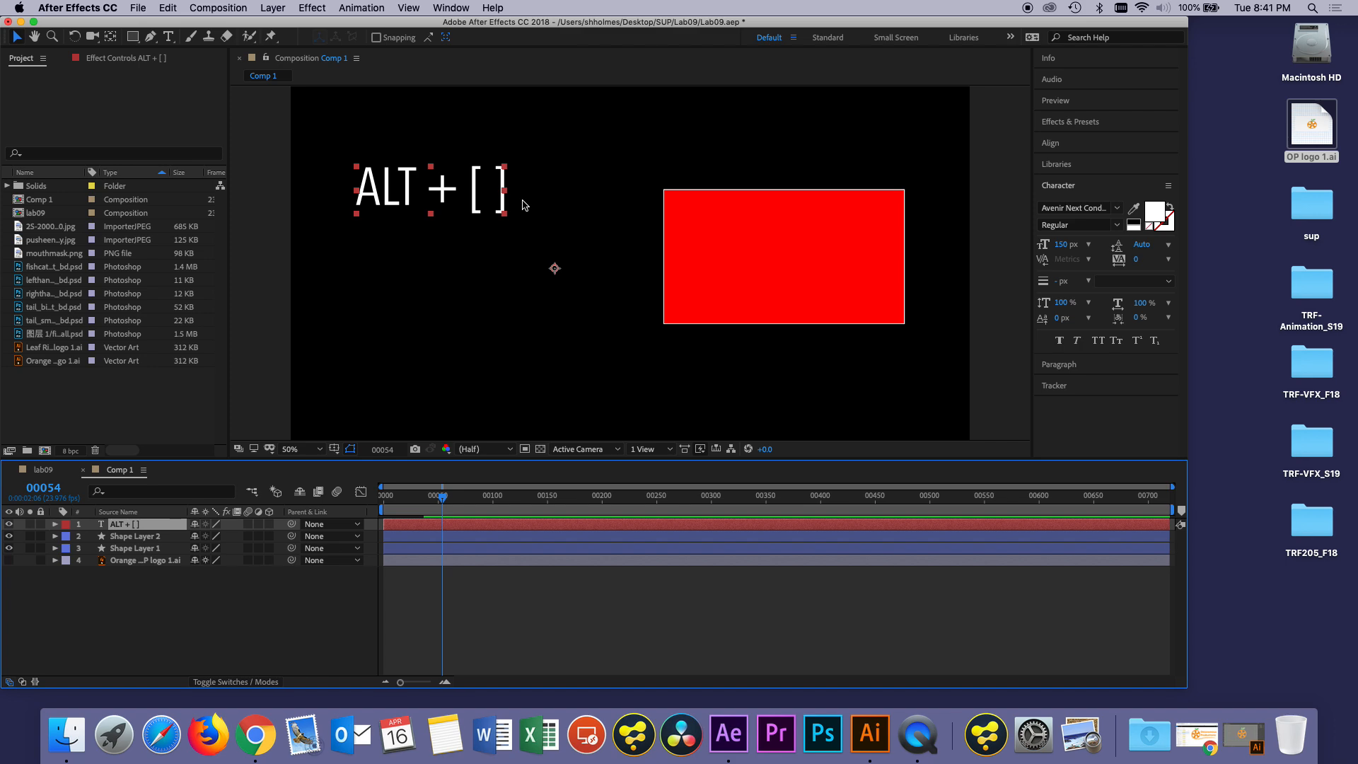
click(495, 283)
click(413, 182)
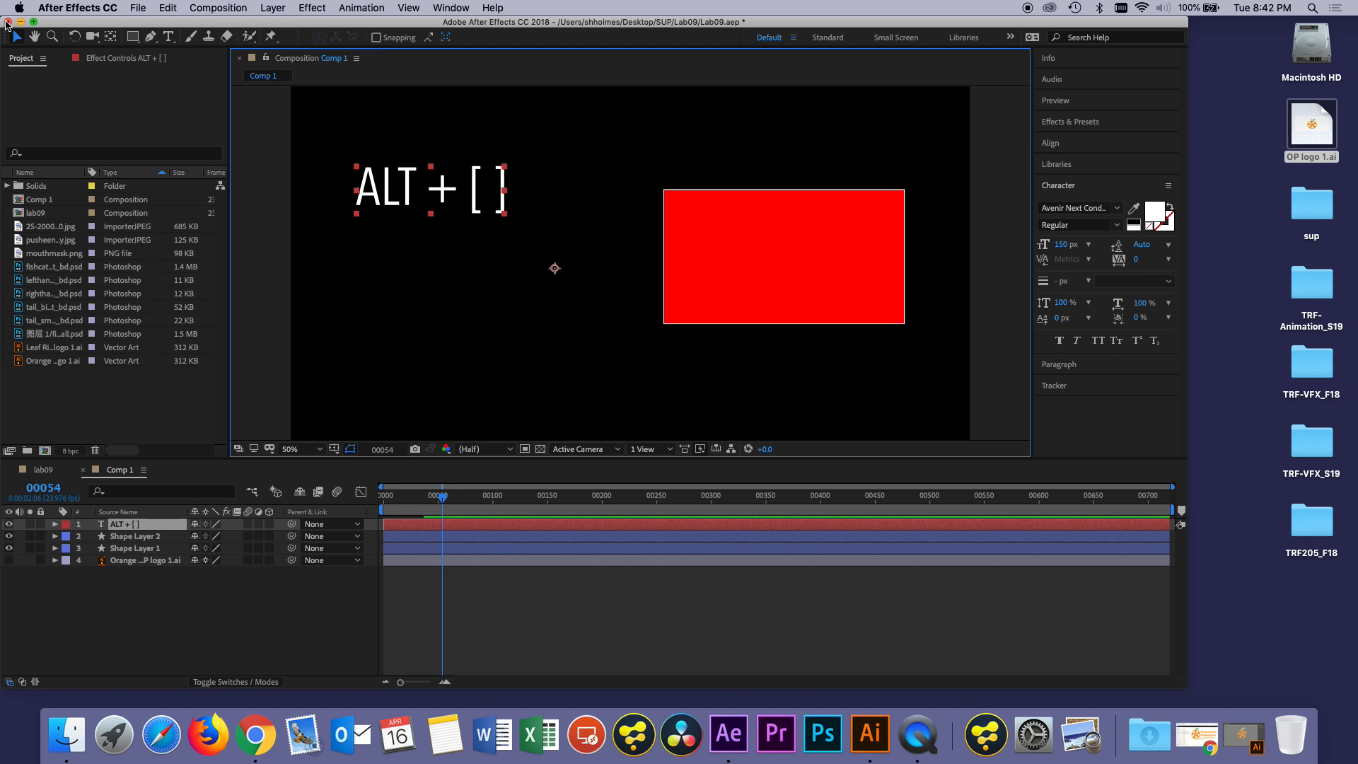
click(21, 22)
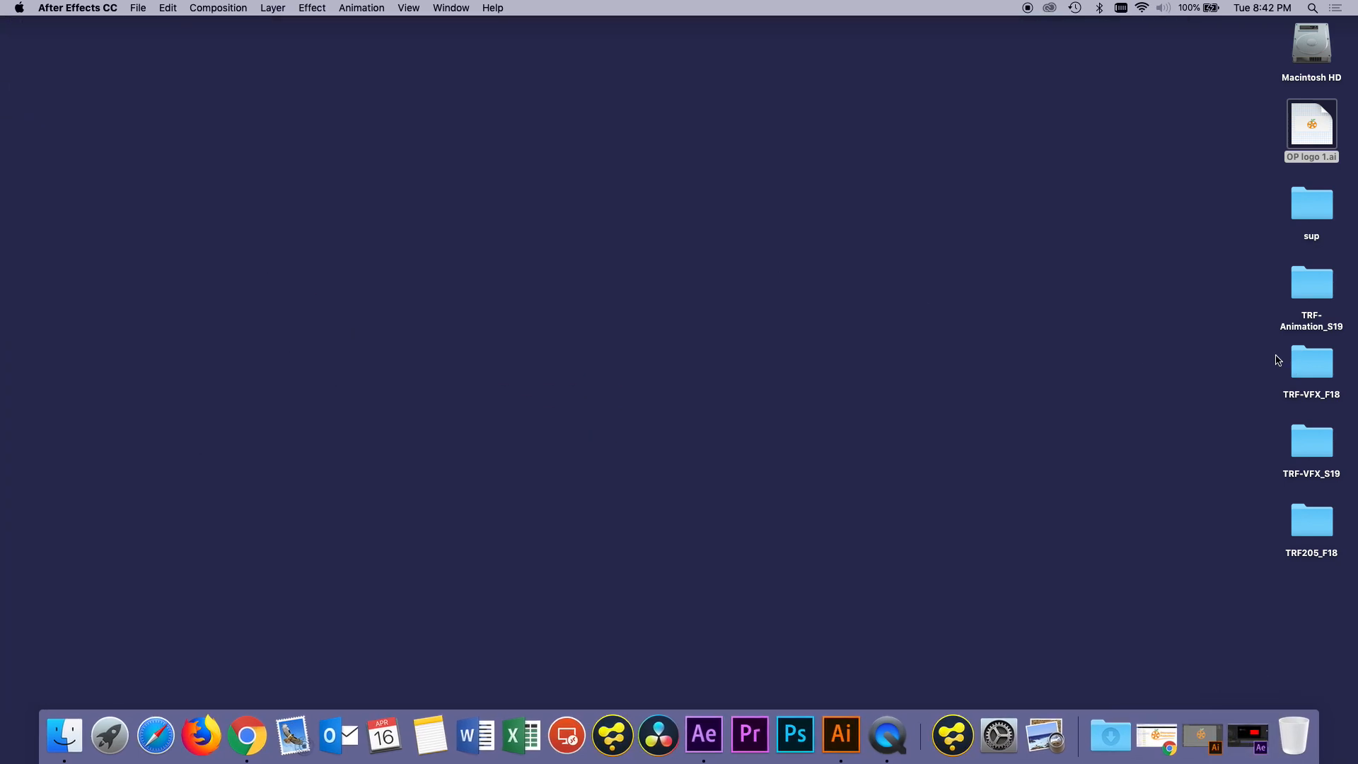
Step: Open logoanimation.aep from the sup folder on the desktop, discarding the changes to Lab09.aep
double_click(1314, 211)
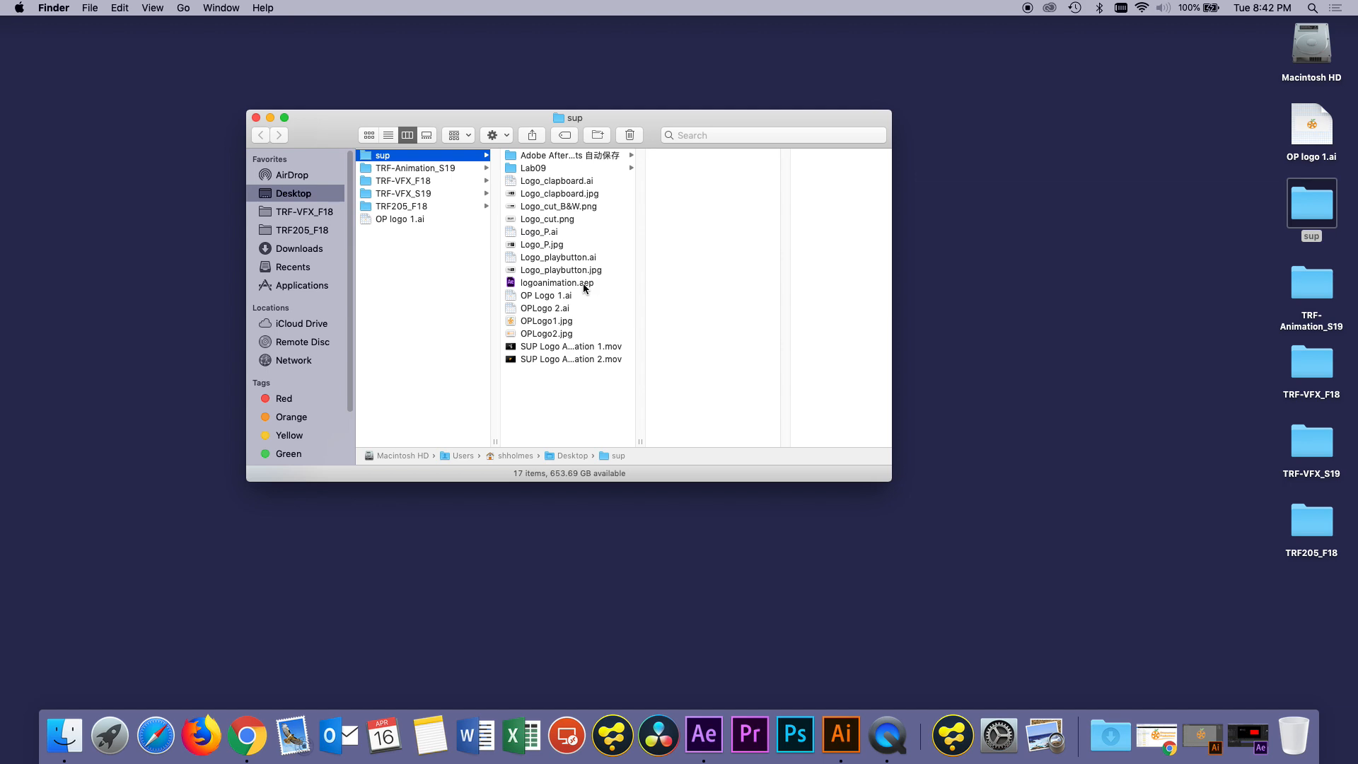
double_click(583, 283)
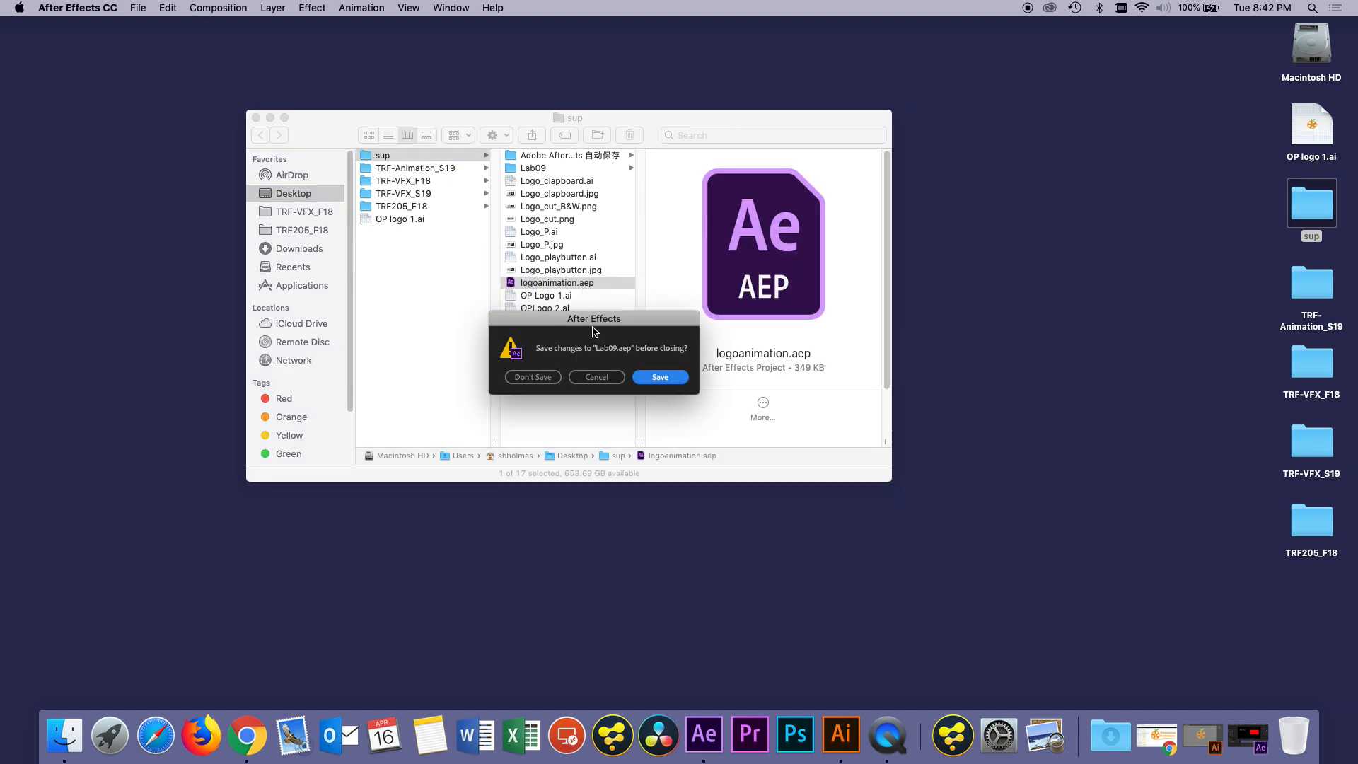
click(549, 379)
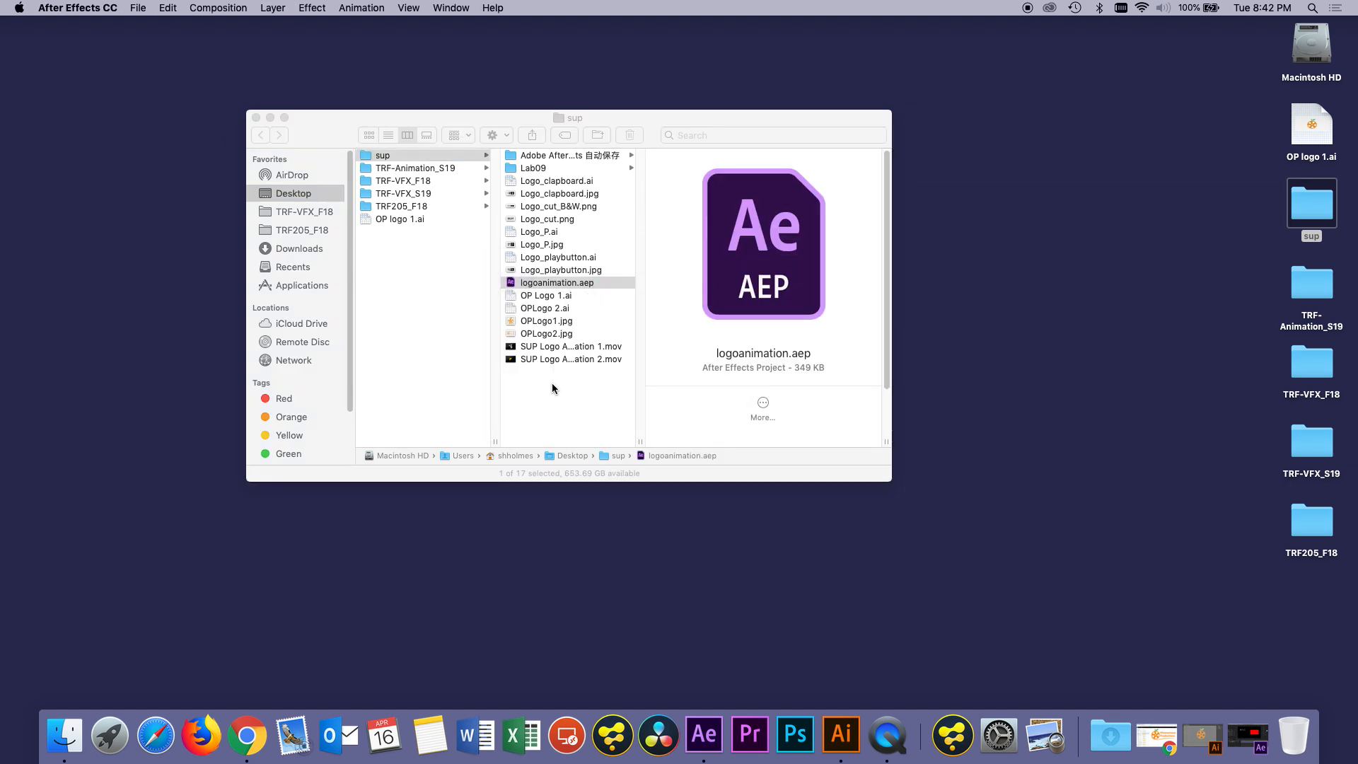
double_click(512, 286)
right_click(705, 728)
click(705, 733)
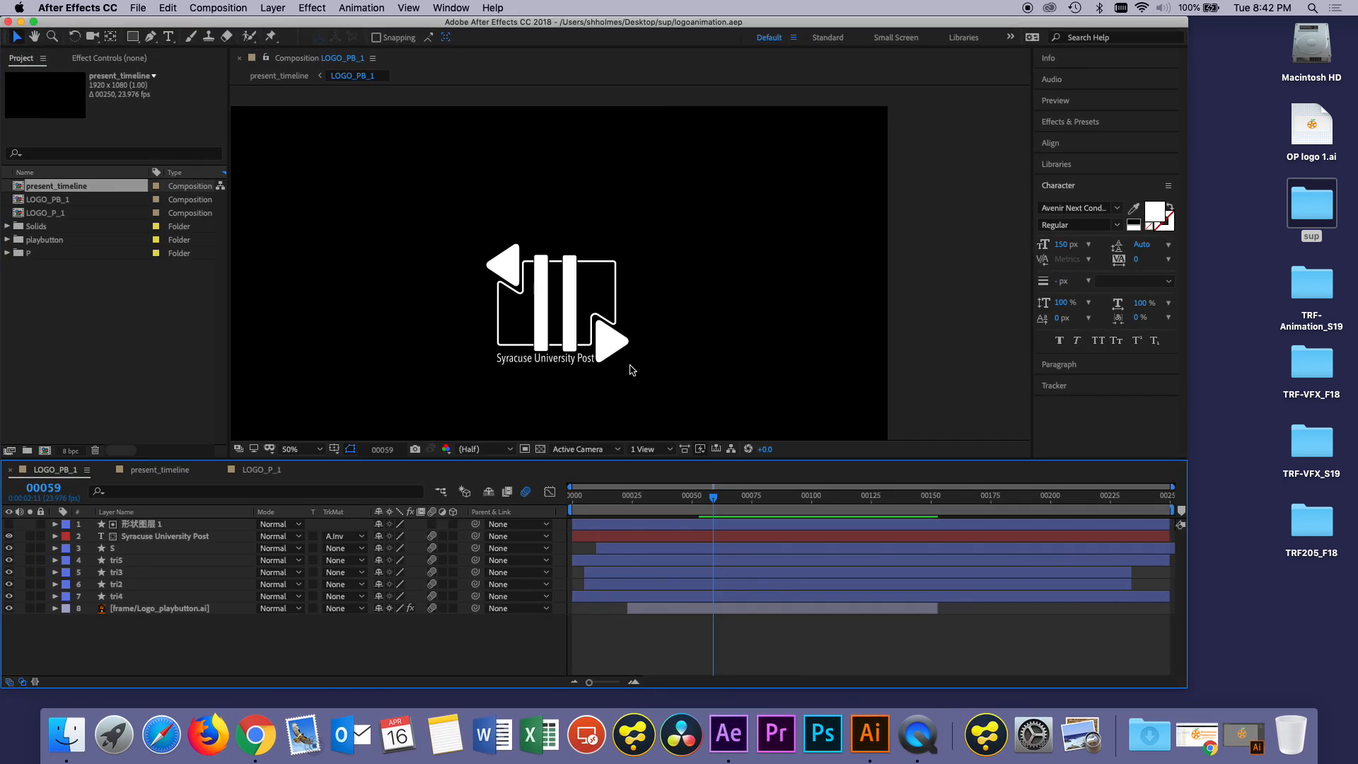
Step: Show the present_timeline composition at frame 0 with its viewer at 50% magnification
click(168, 470)
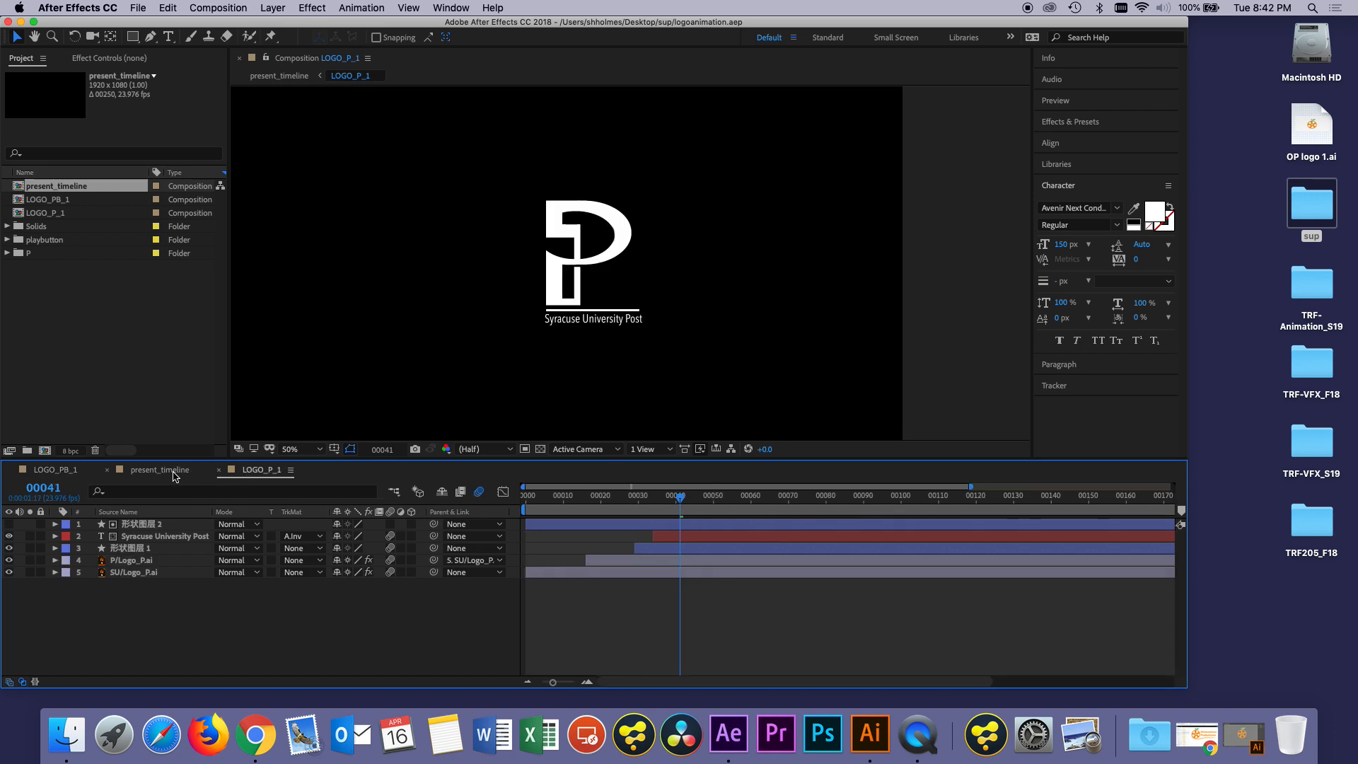
click(586, 505)
scroll(527, 350, down, 6)
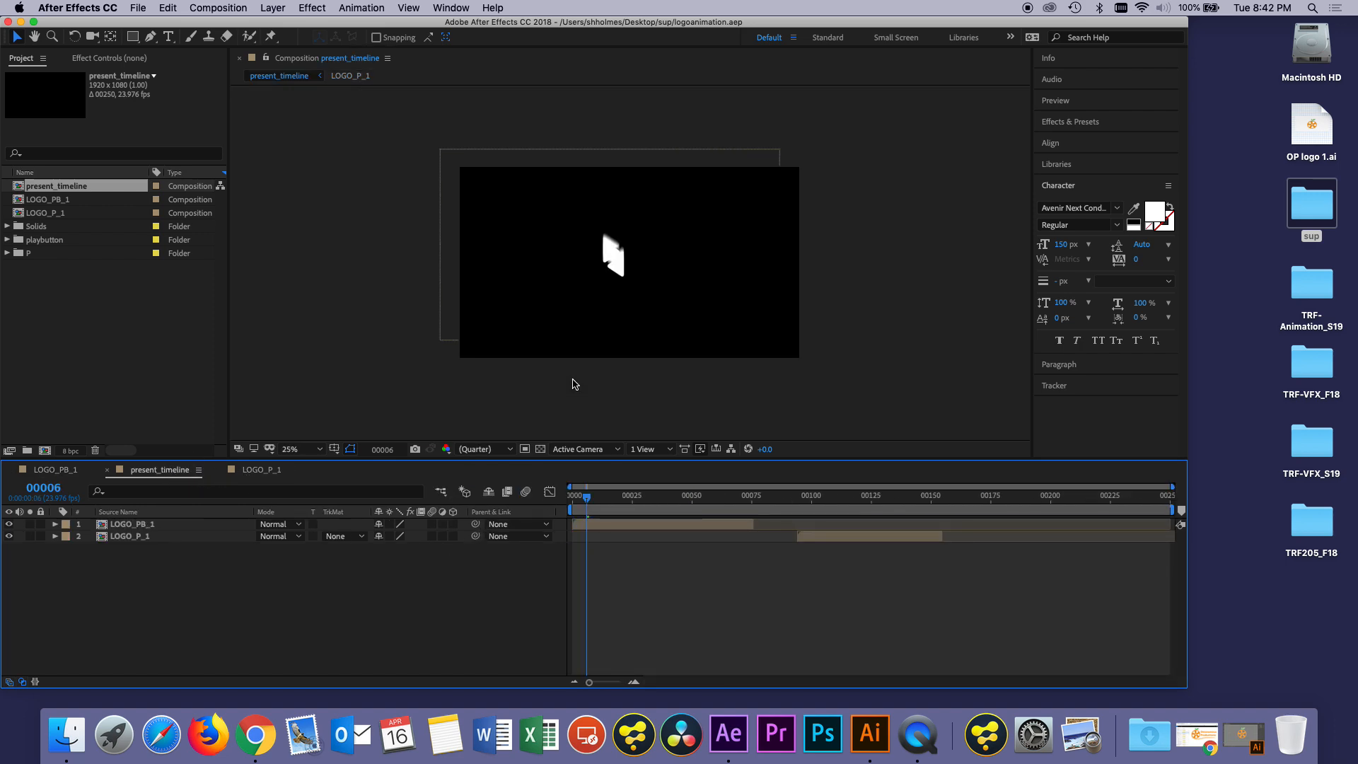
click(574, 495)
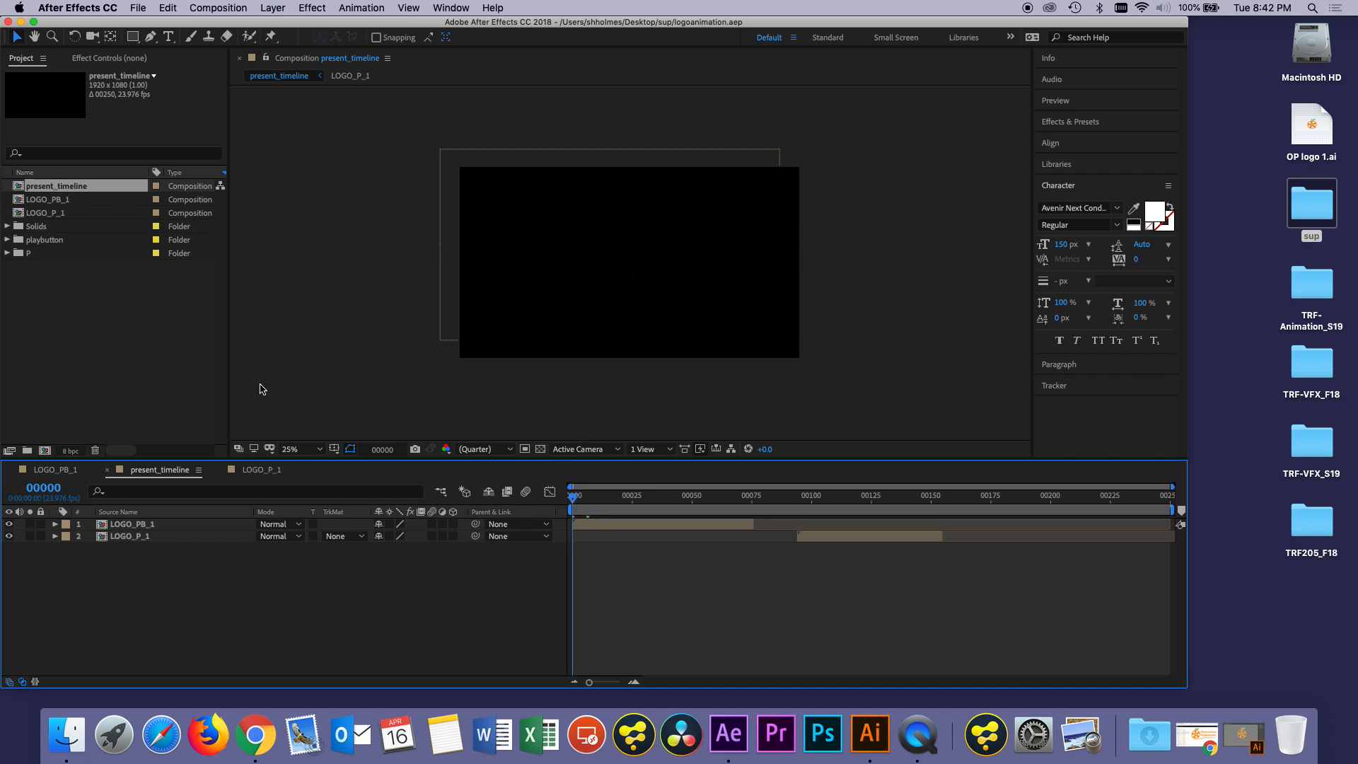
right_click(106, 349)
click(454, 304)
scroll(523, 314, up, 2)
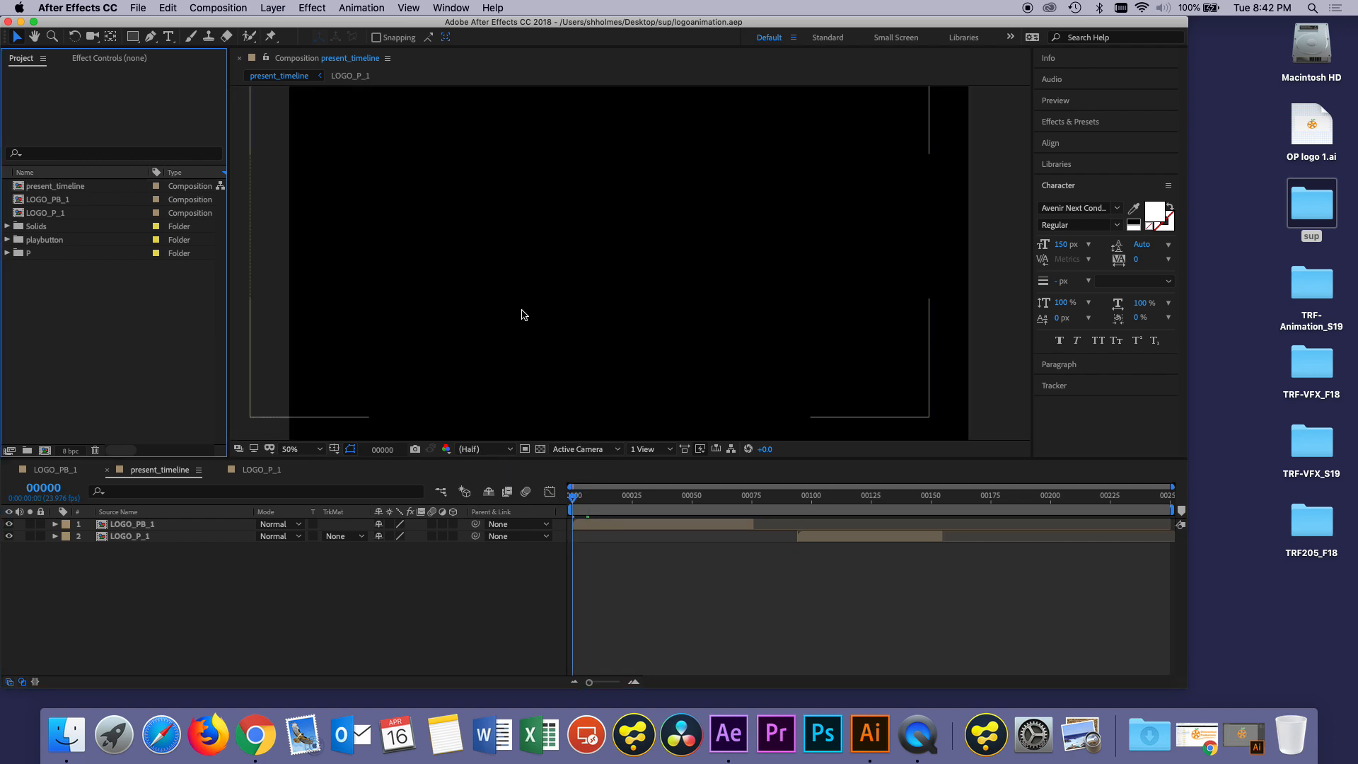
Step: Import SUP Logo Animation 1.mov and SUP Logo Animation 2.mov from the sup folder as footage
right_click(91, 303)
mouse_move(167, 366)
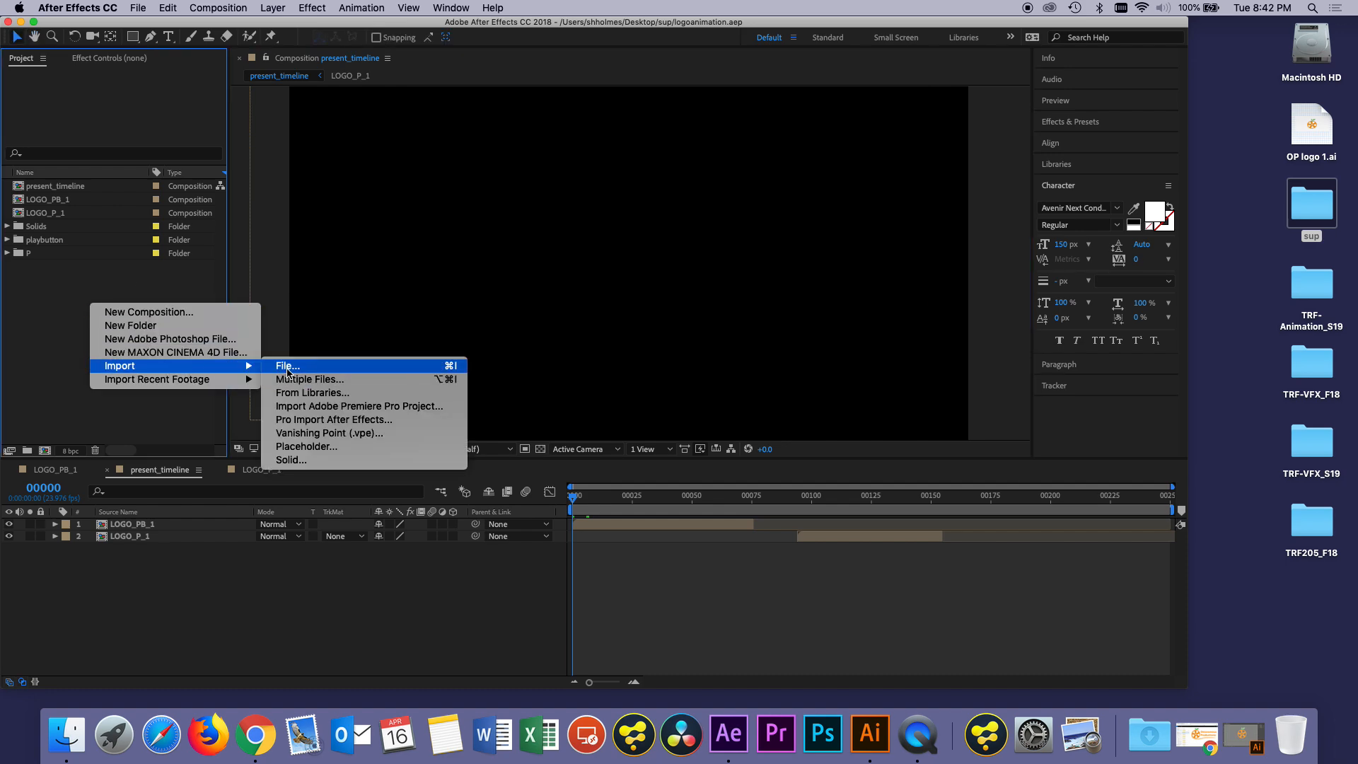
click(288, 366)
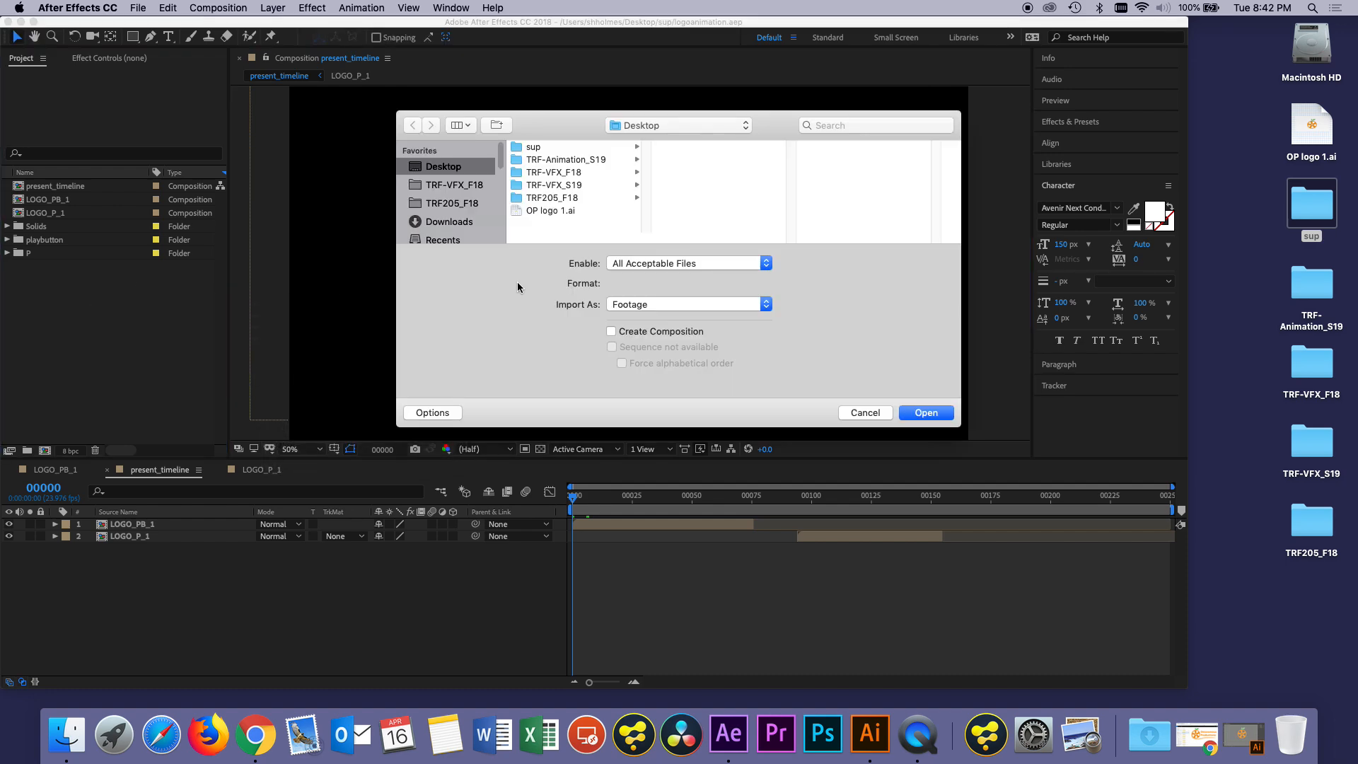
click(562, 150)
scroll(697, 187, down, 3)
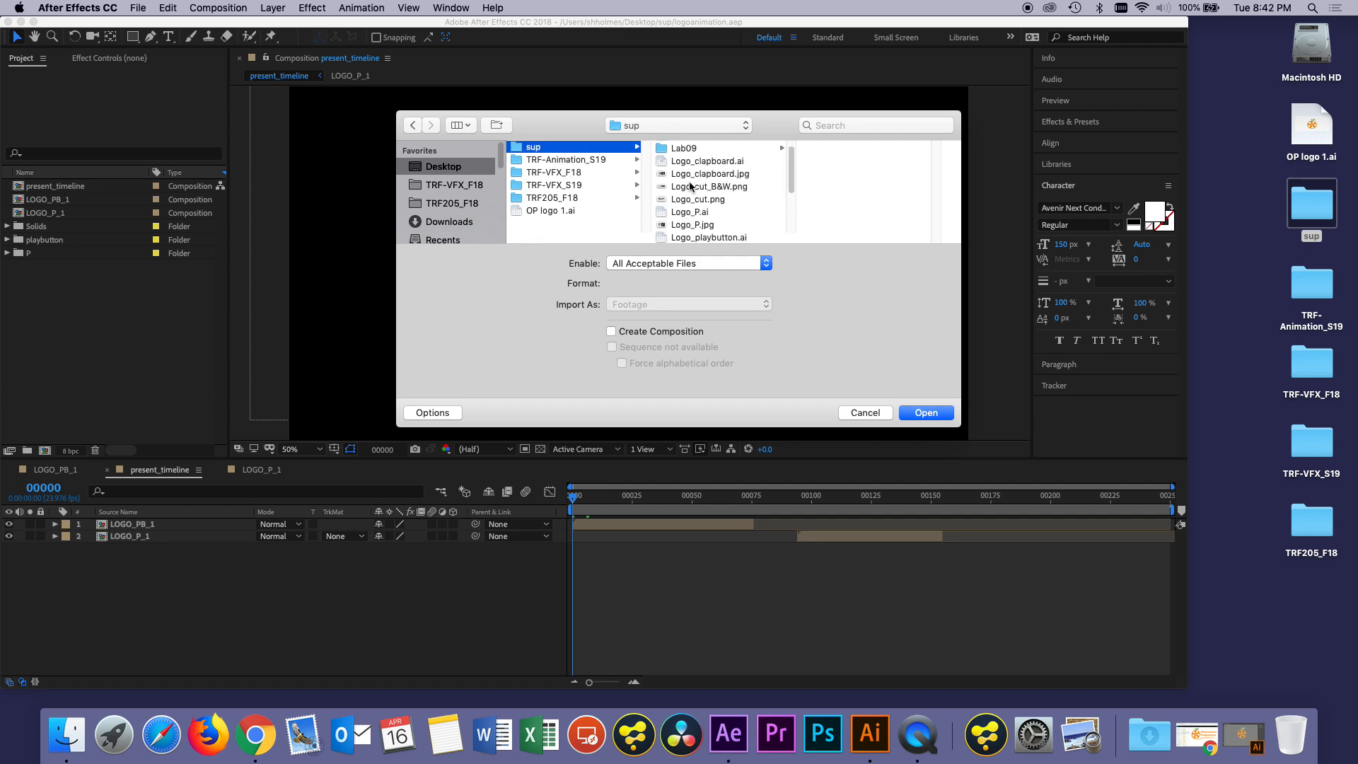
scroll(731, 198, up, 2)
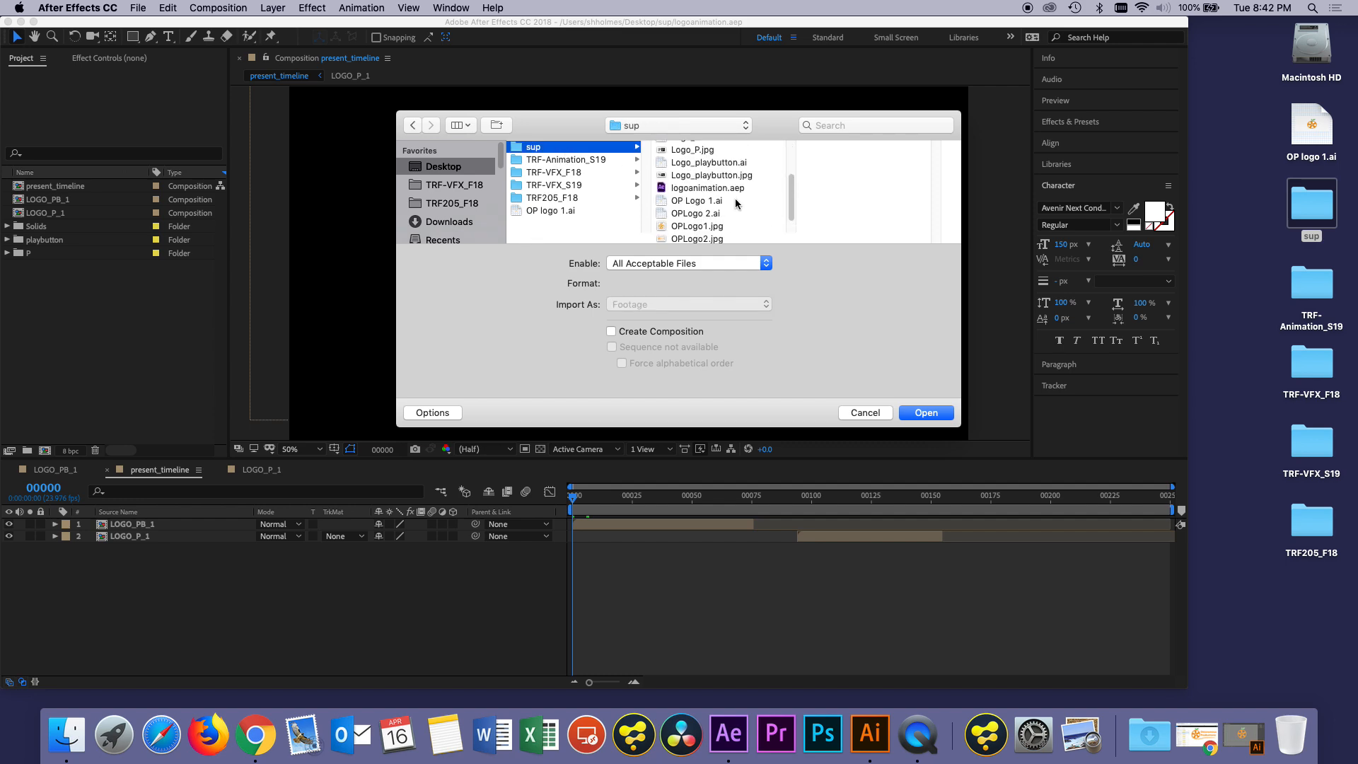
scroll(744, 193, up, 5)
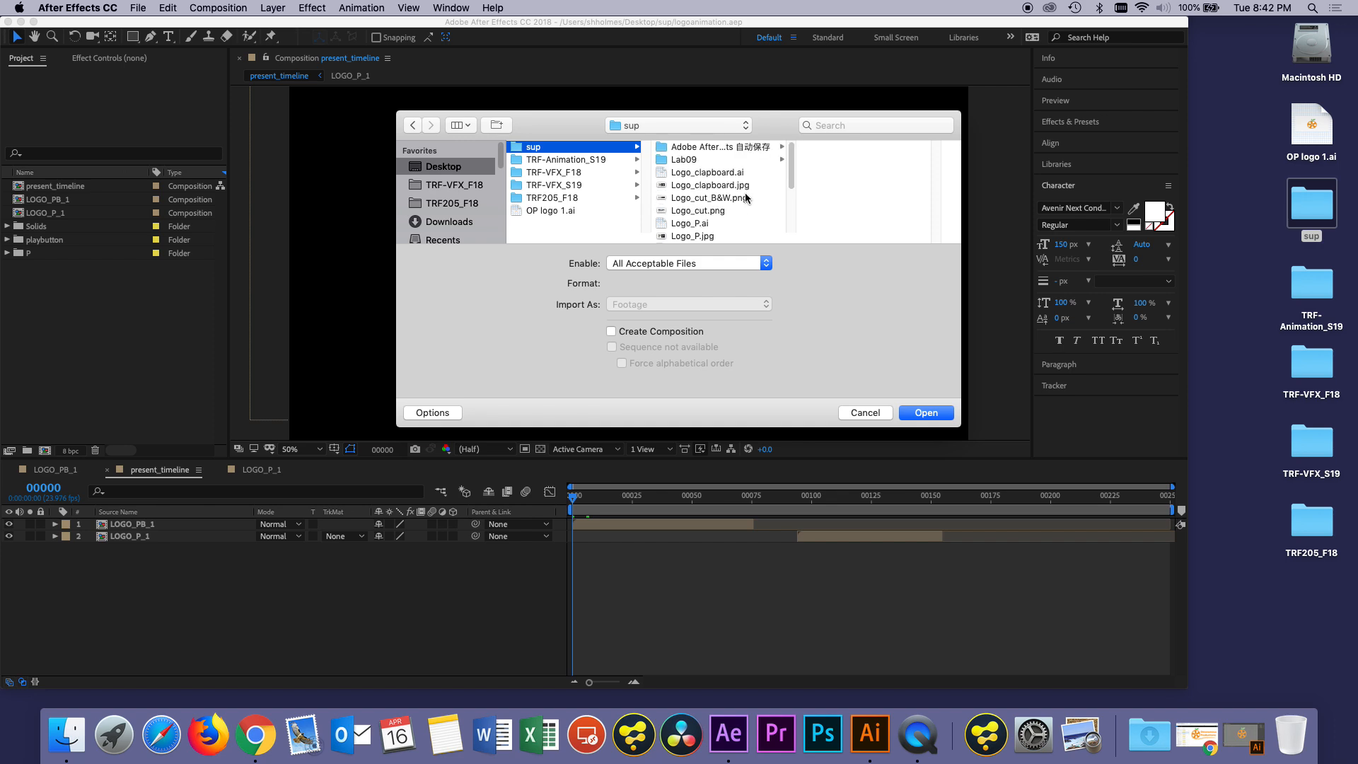
scroll(745, 192, down, 8)
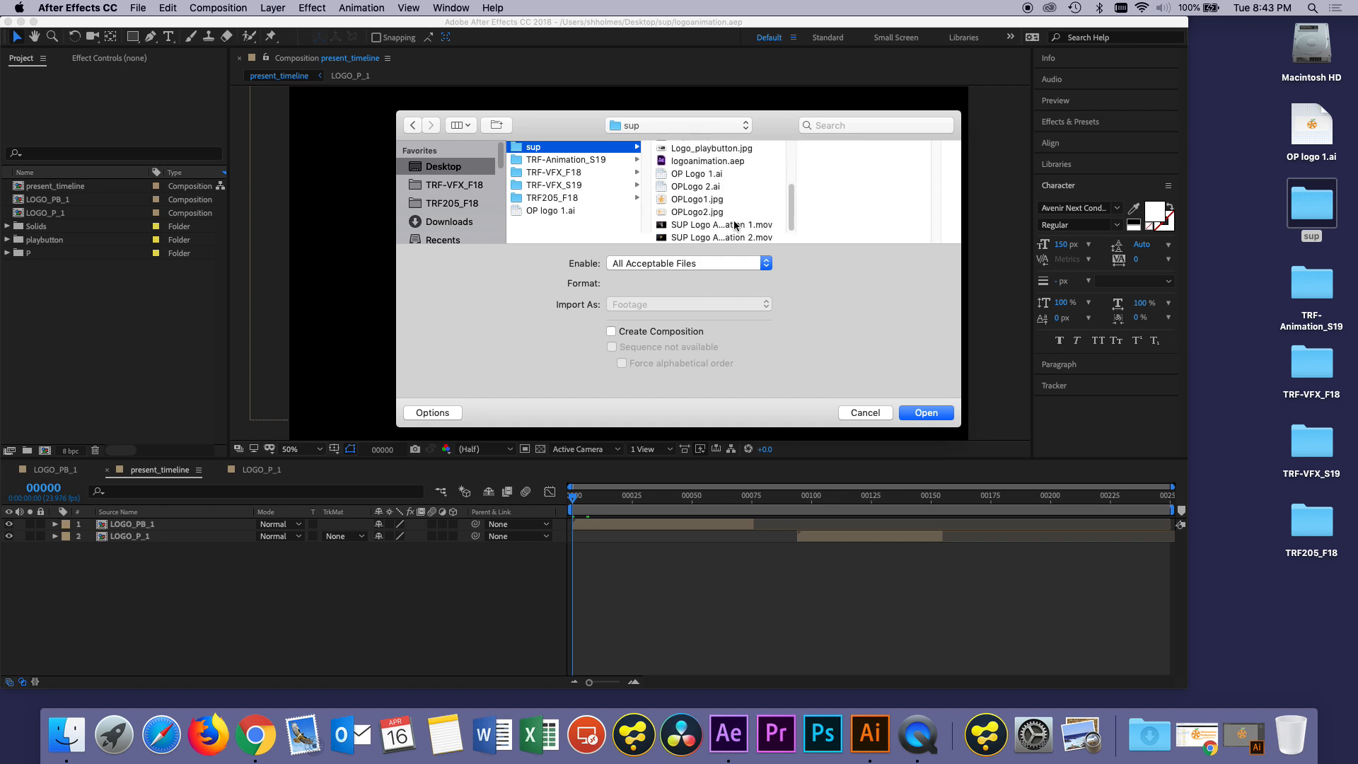
click(736, 224)
scroll(739, 225, down, 1)
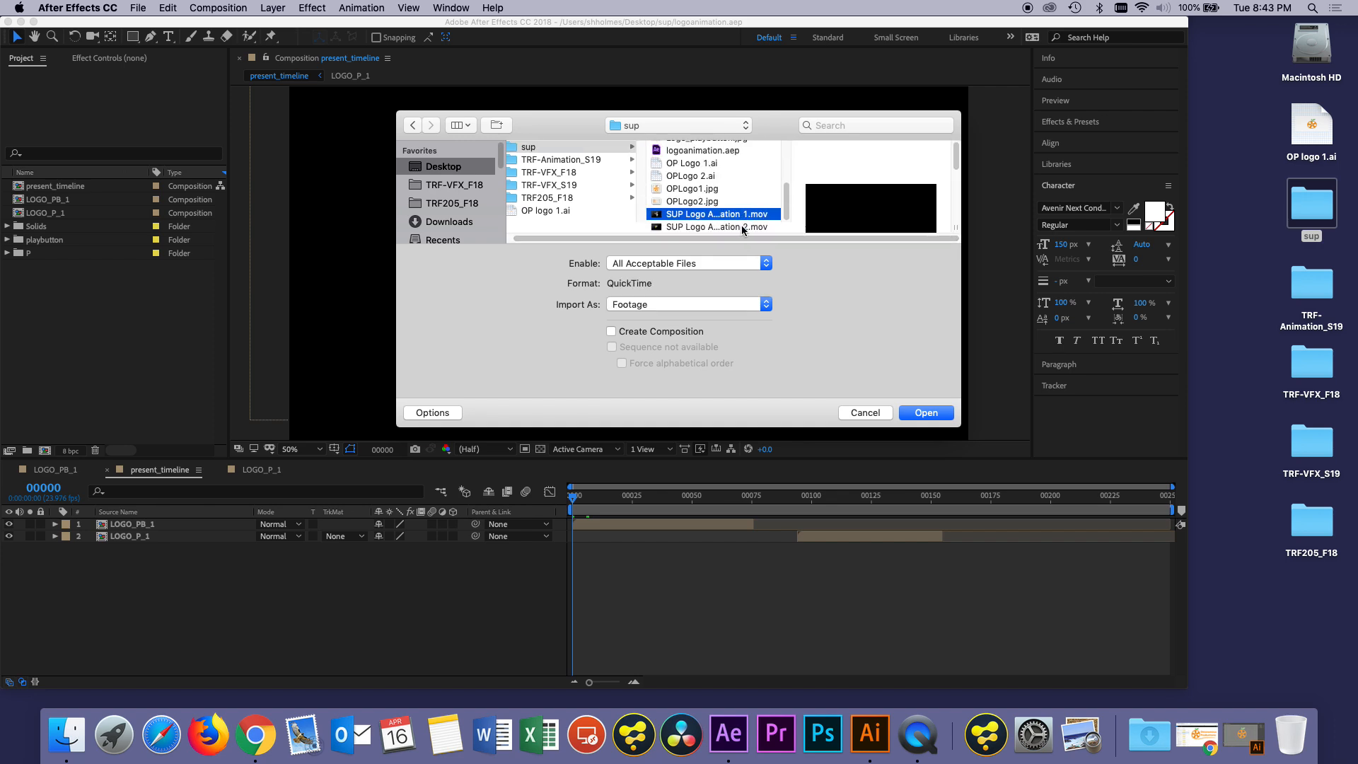
shift+click(740, 227)
click(911, 409)
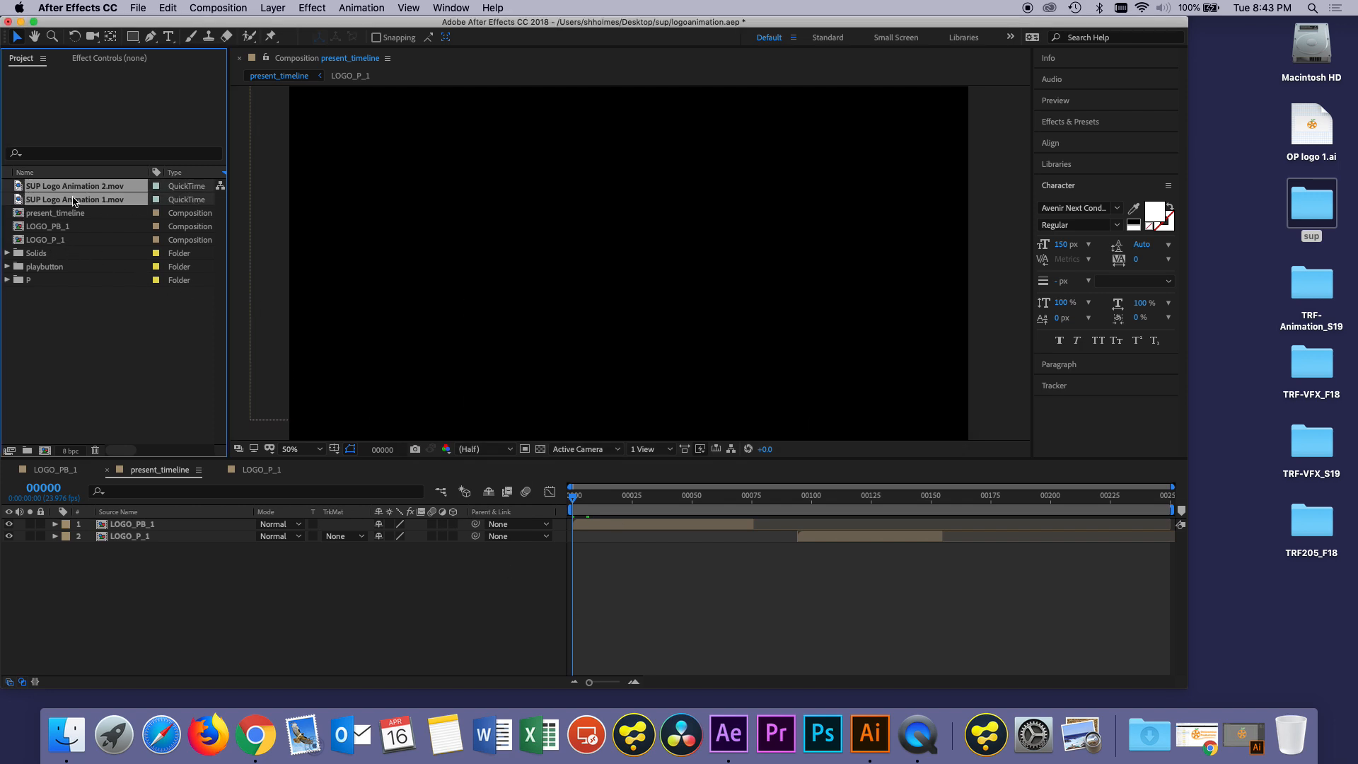
Step: Add both SUP Logo Animation movies below LOGO_P_1 in the timeline and start Animation 1 just after the LOGO_P_1 clip ends
drag(24, 197, 1005, 608)
drag(1012, 550, 956, 555)
click(1001, 574)
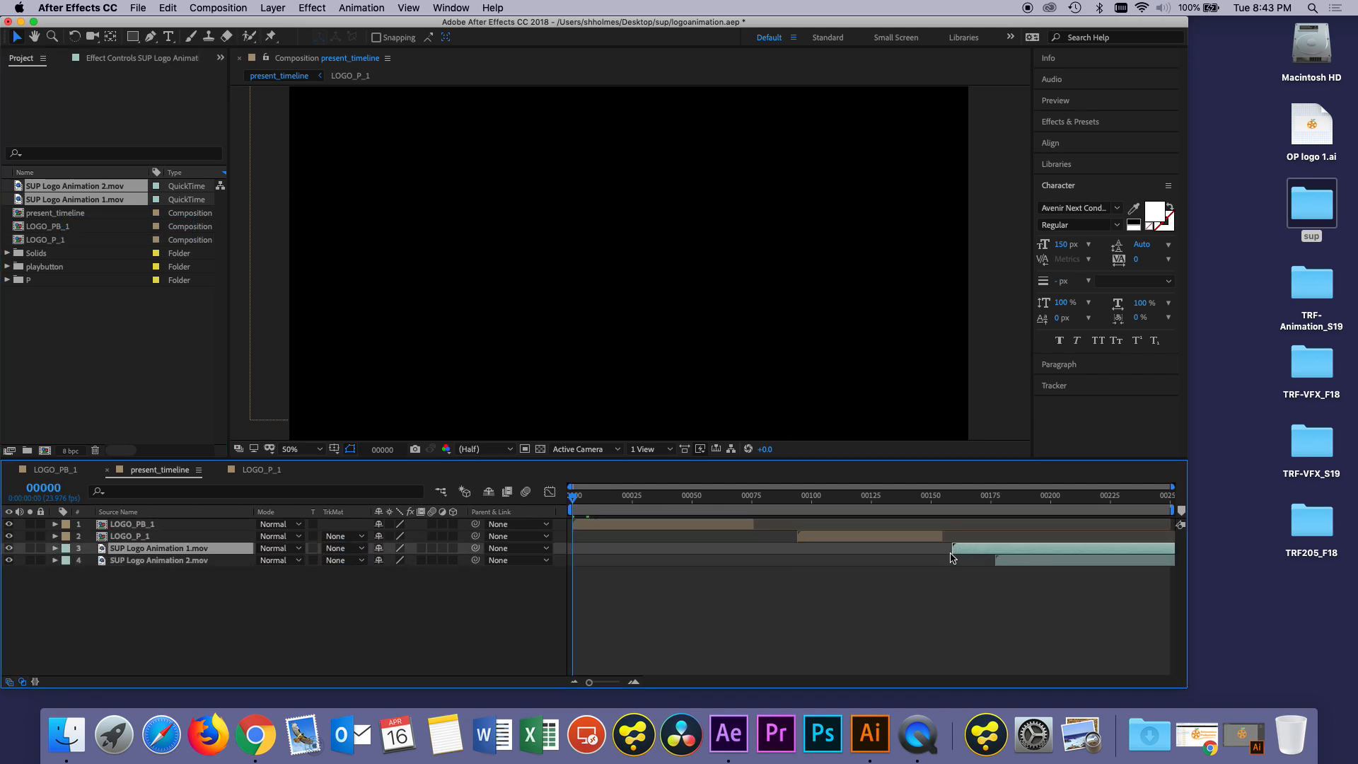
click(90, 375)
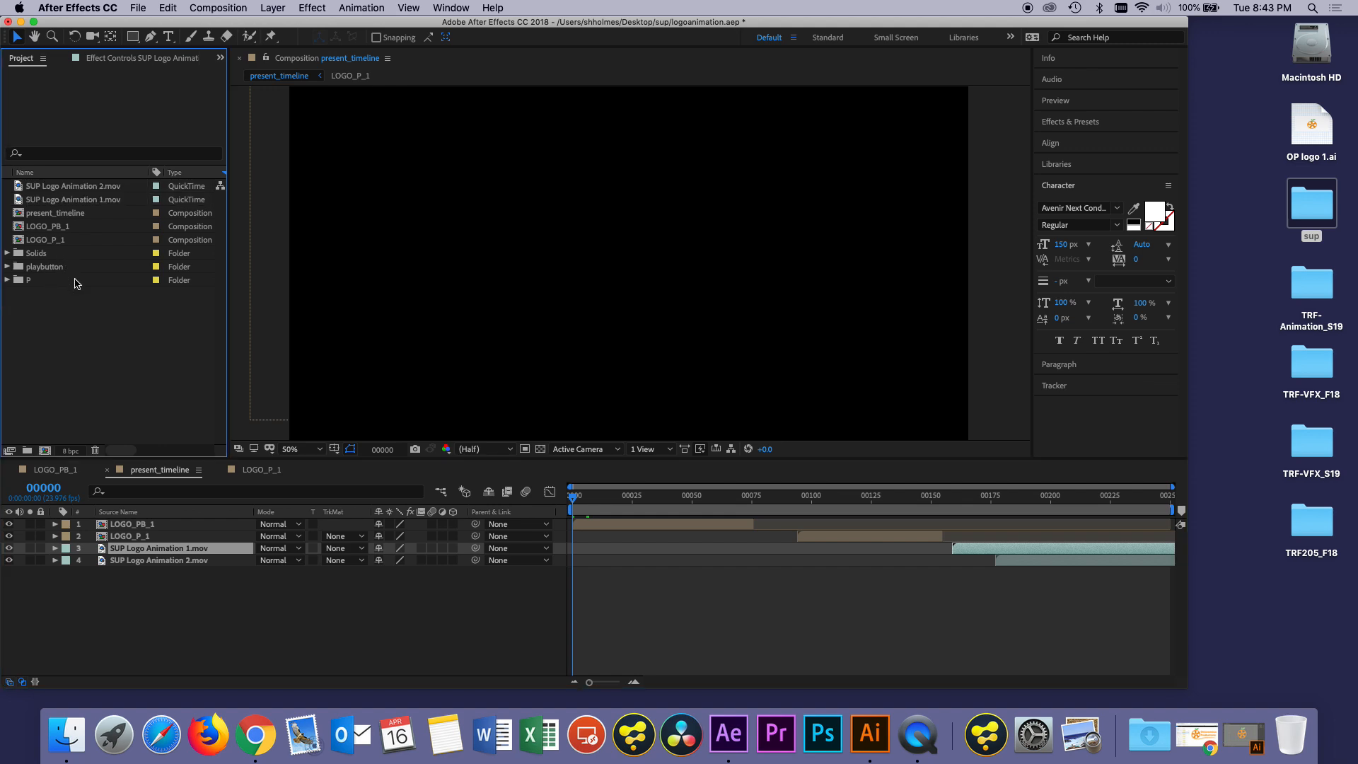
Step: Preview present_timeline from frame 0 through the LOGO_PB_1 clip and briefly maximize the composition viewer
drag(592, 498, 541, 484)
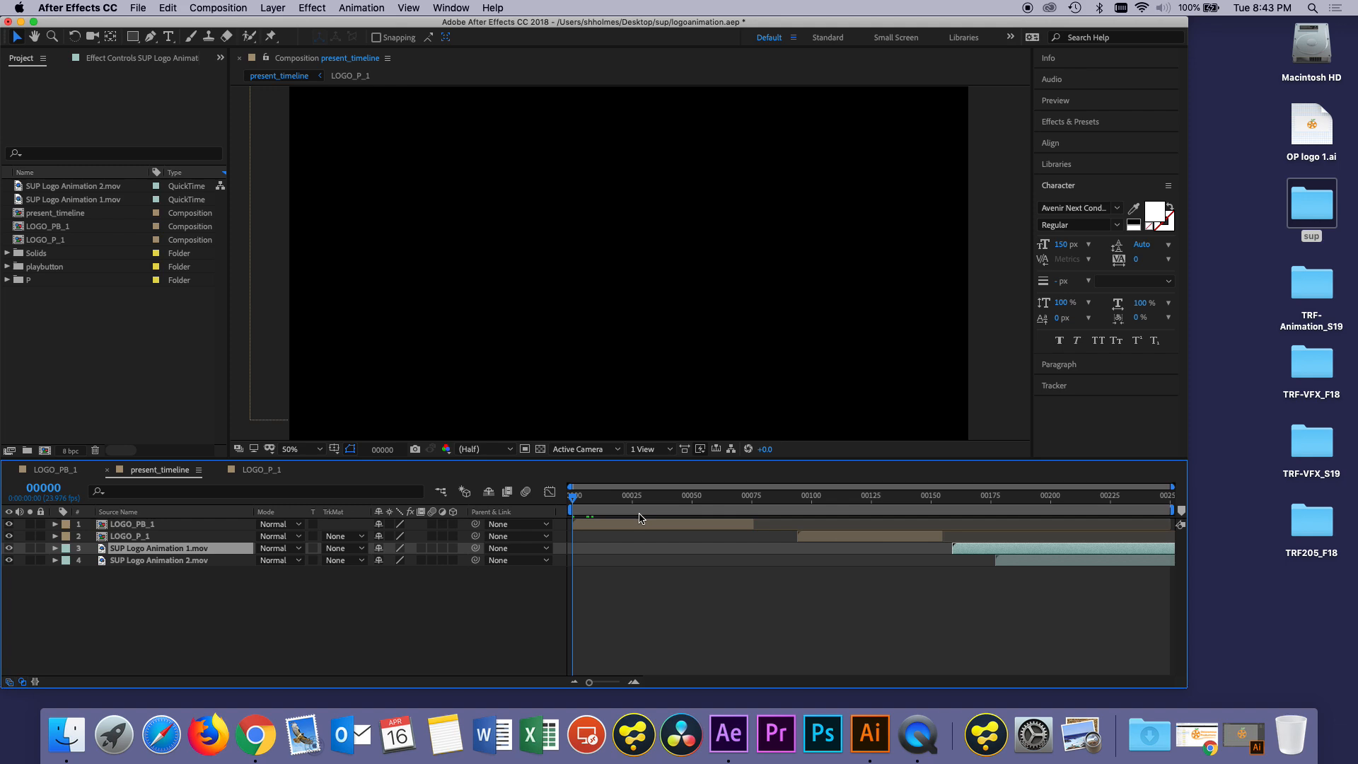
key(space)
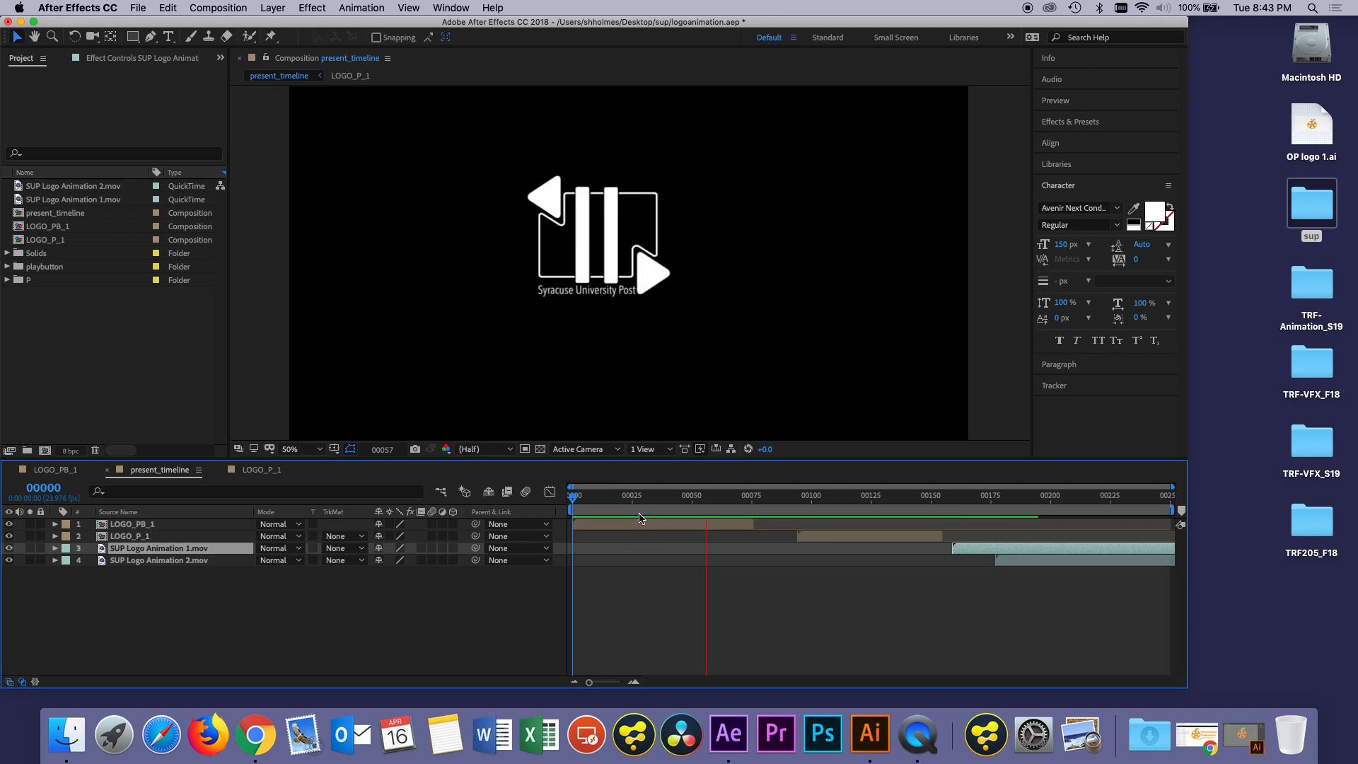
key(space)
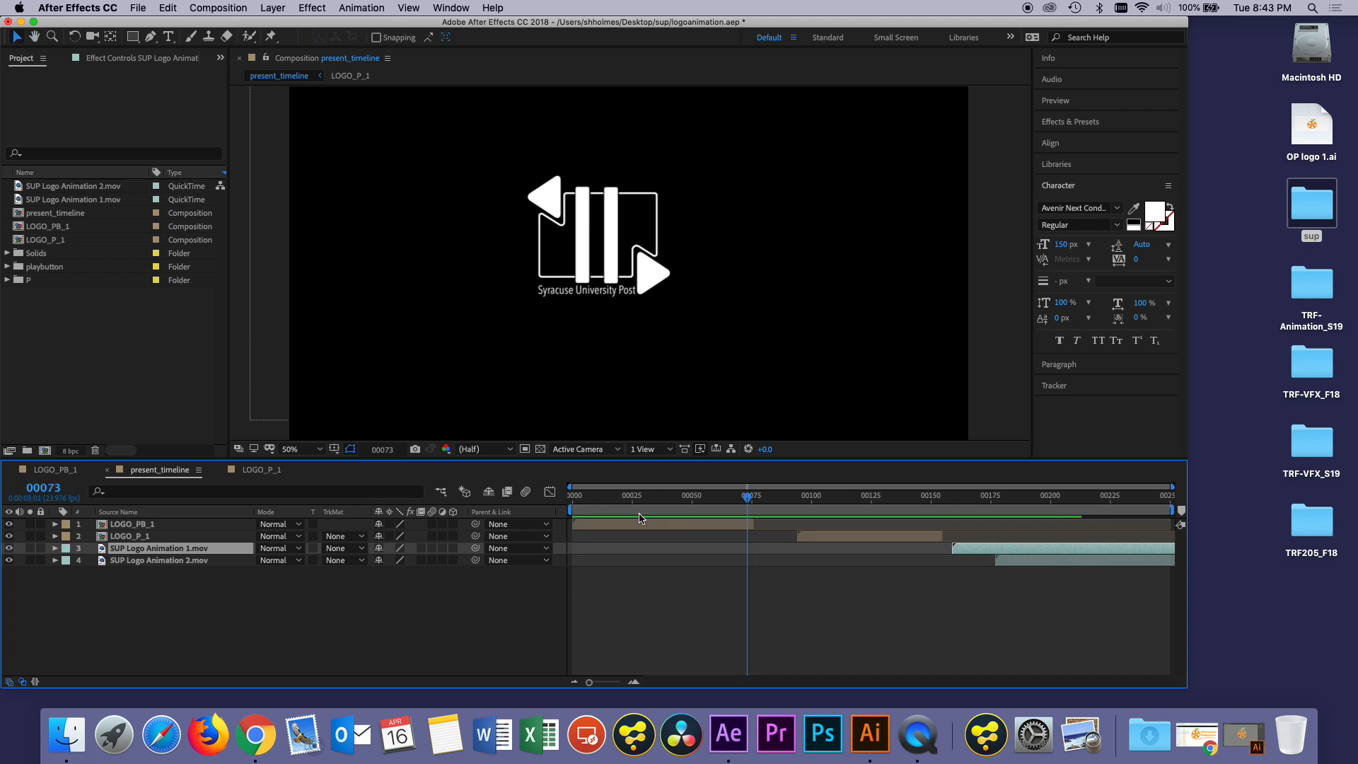
click(450, 315)
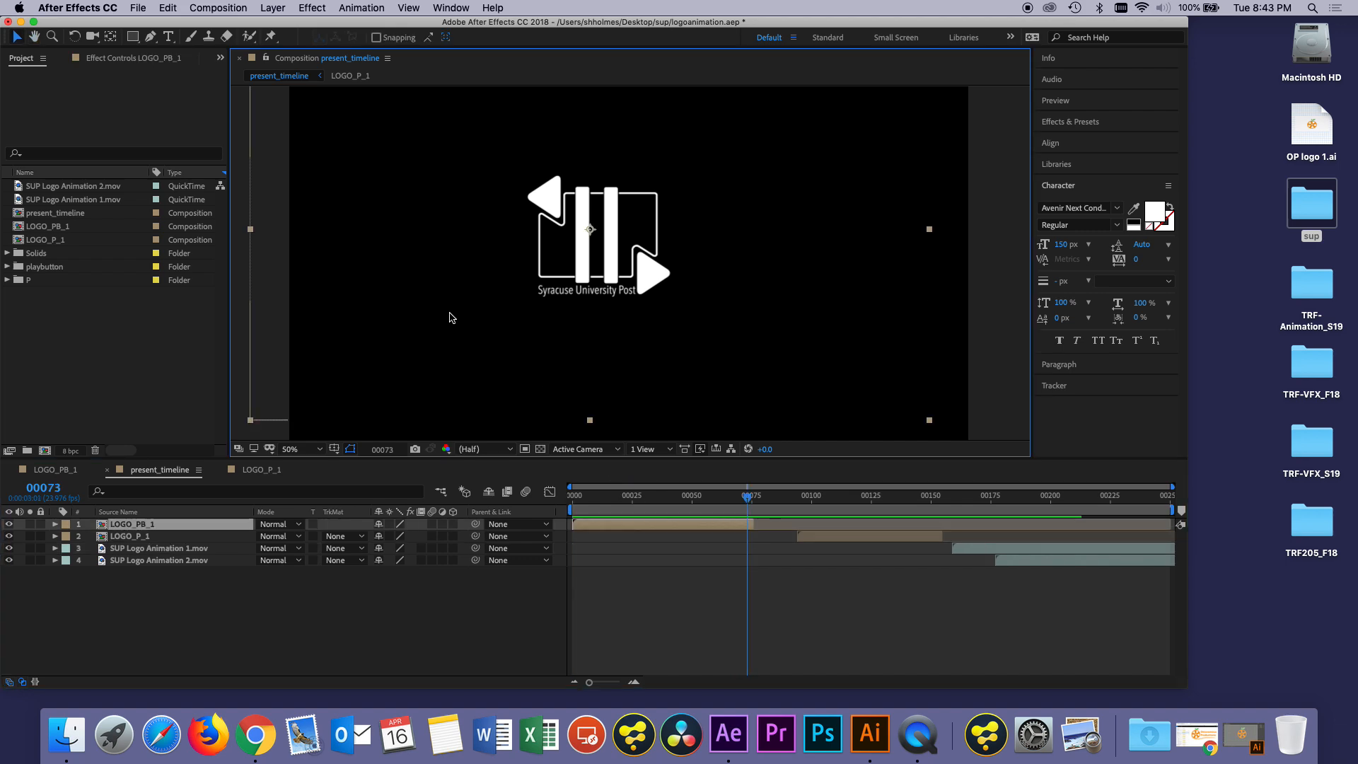
key(grave)
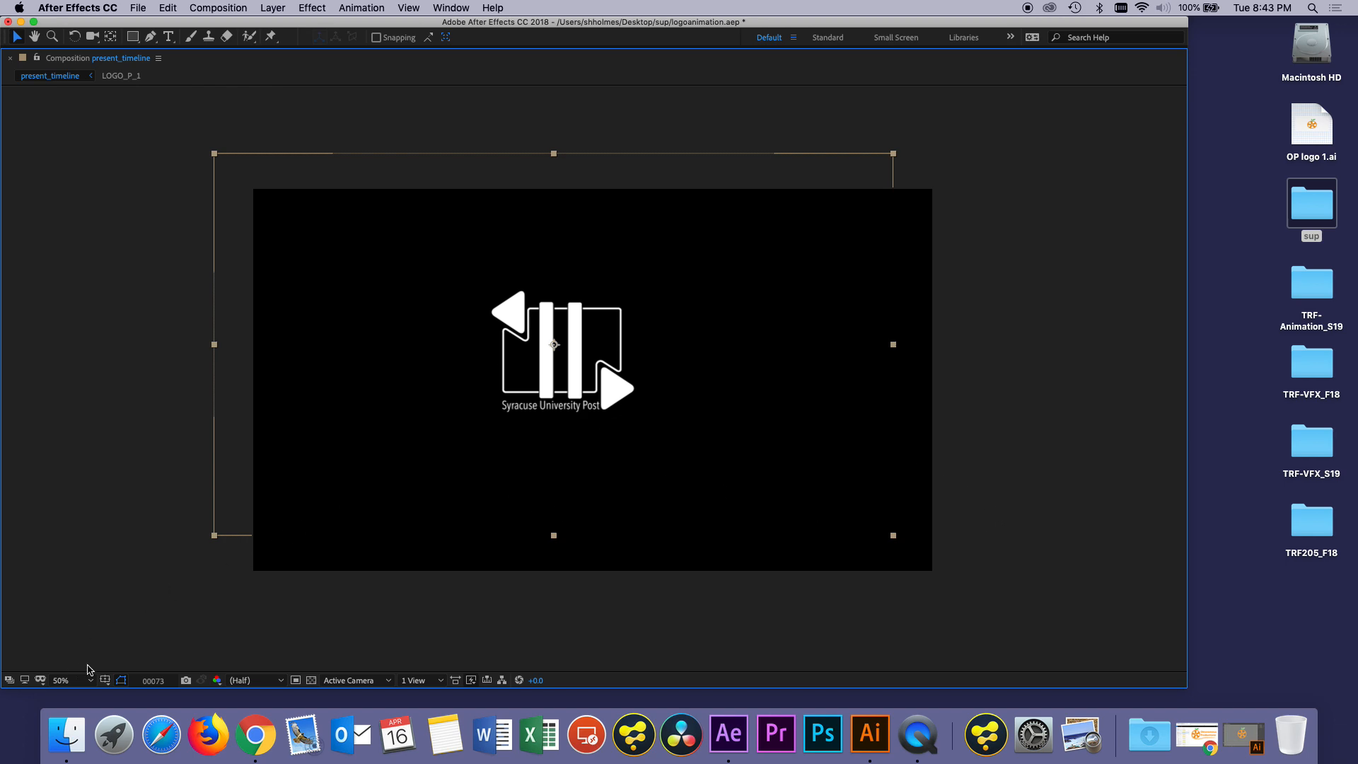
key(grave)
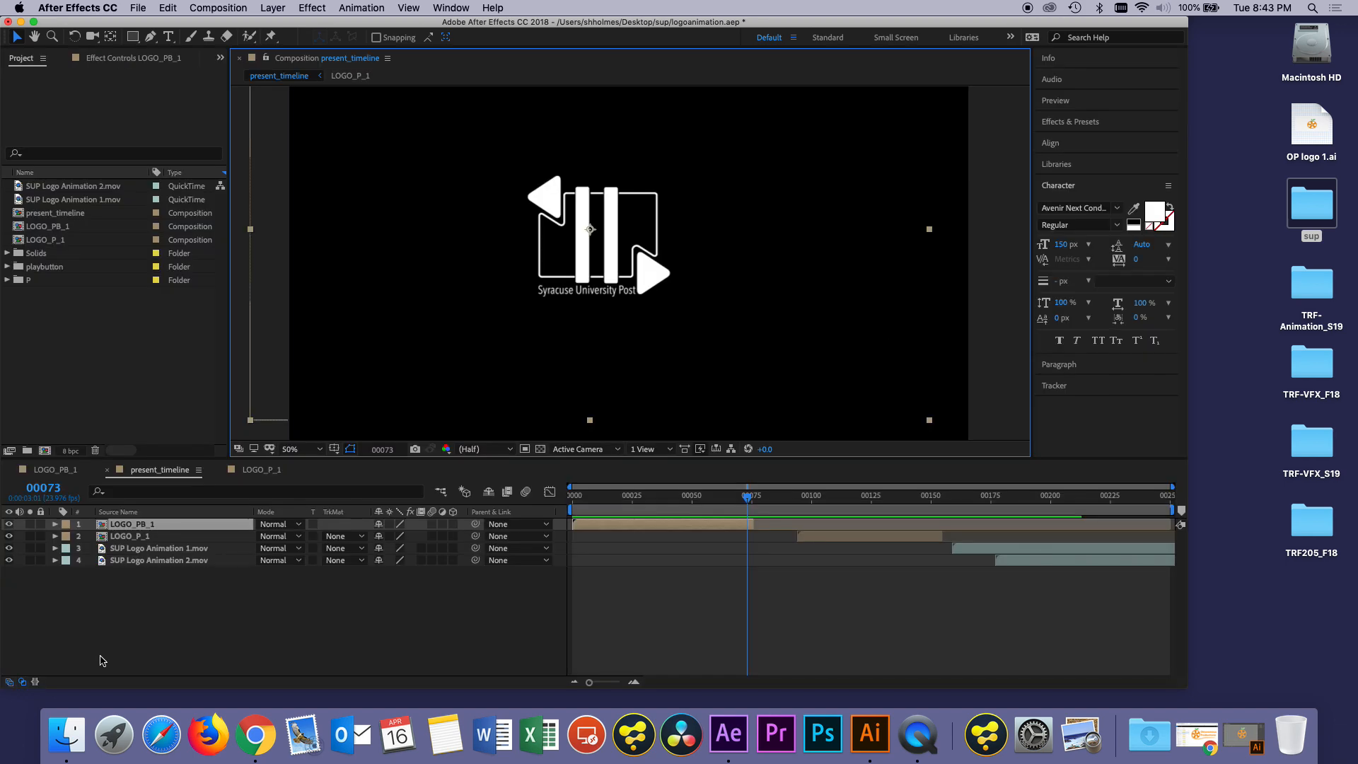
Step: Enlarge the composition viewer by shrinking the timeline, and preview the LOGO_PB_1 clip from frame 0 and the LOGO_P_1 clip from frame 89
drag(590, 499, 558, 506)
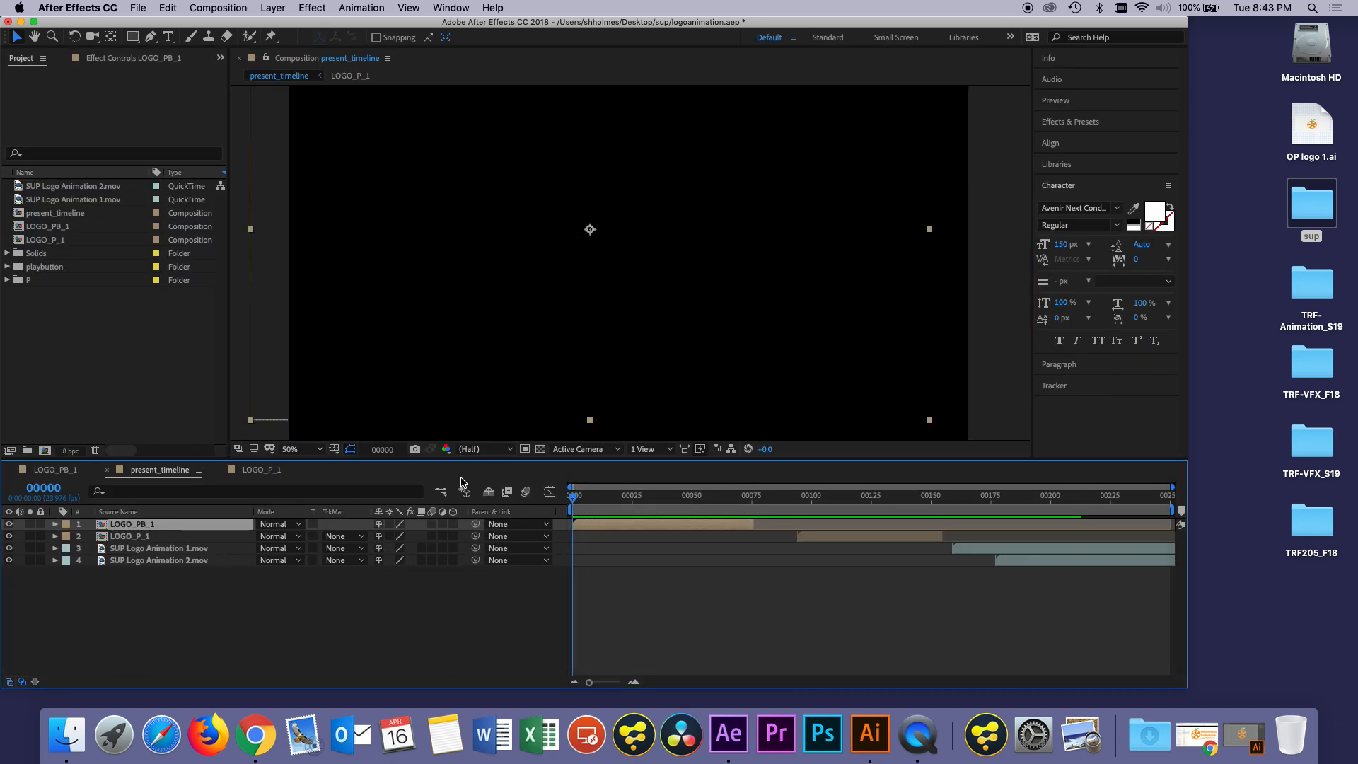
drag(421, 458, 499, 558)
click(576, 597)
key(space)
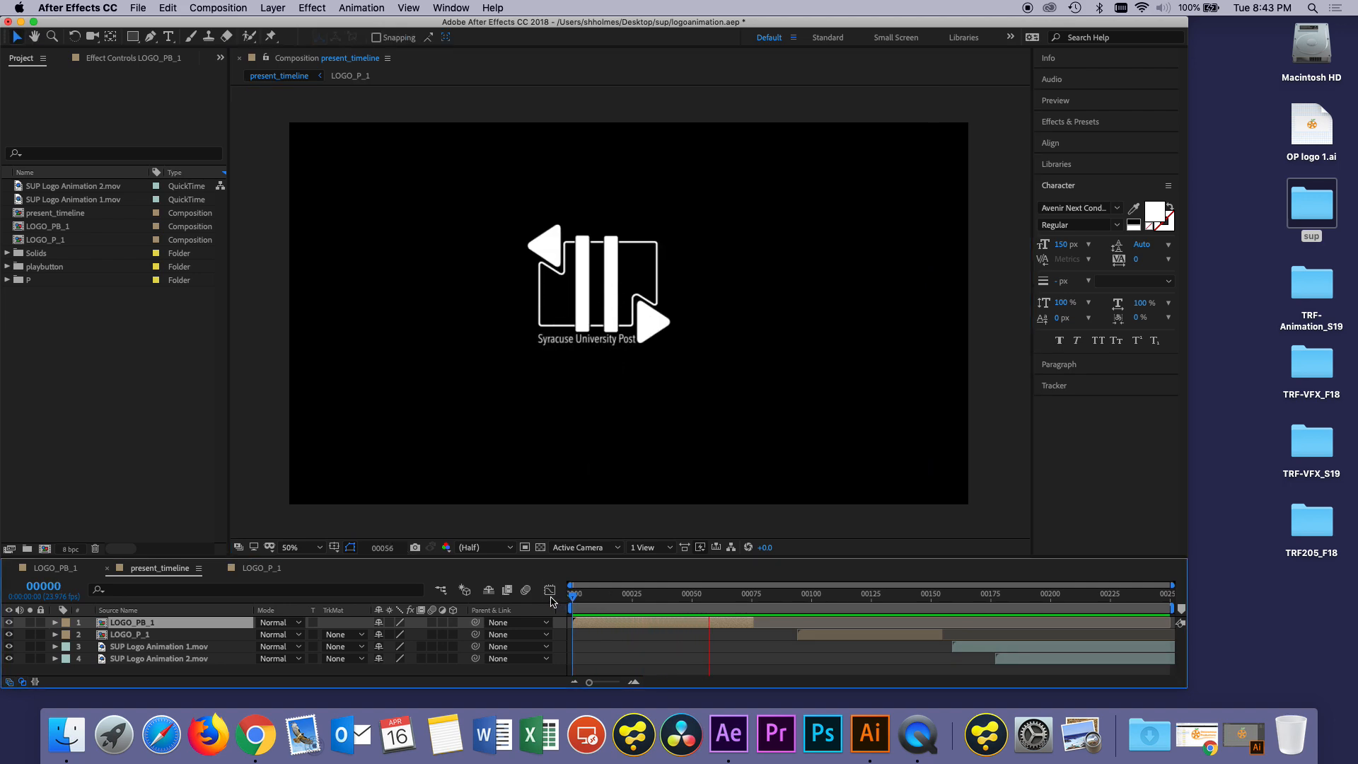
key(space)
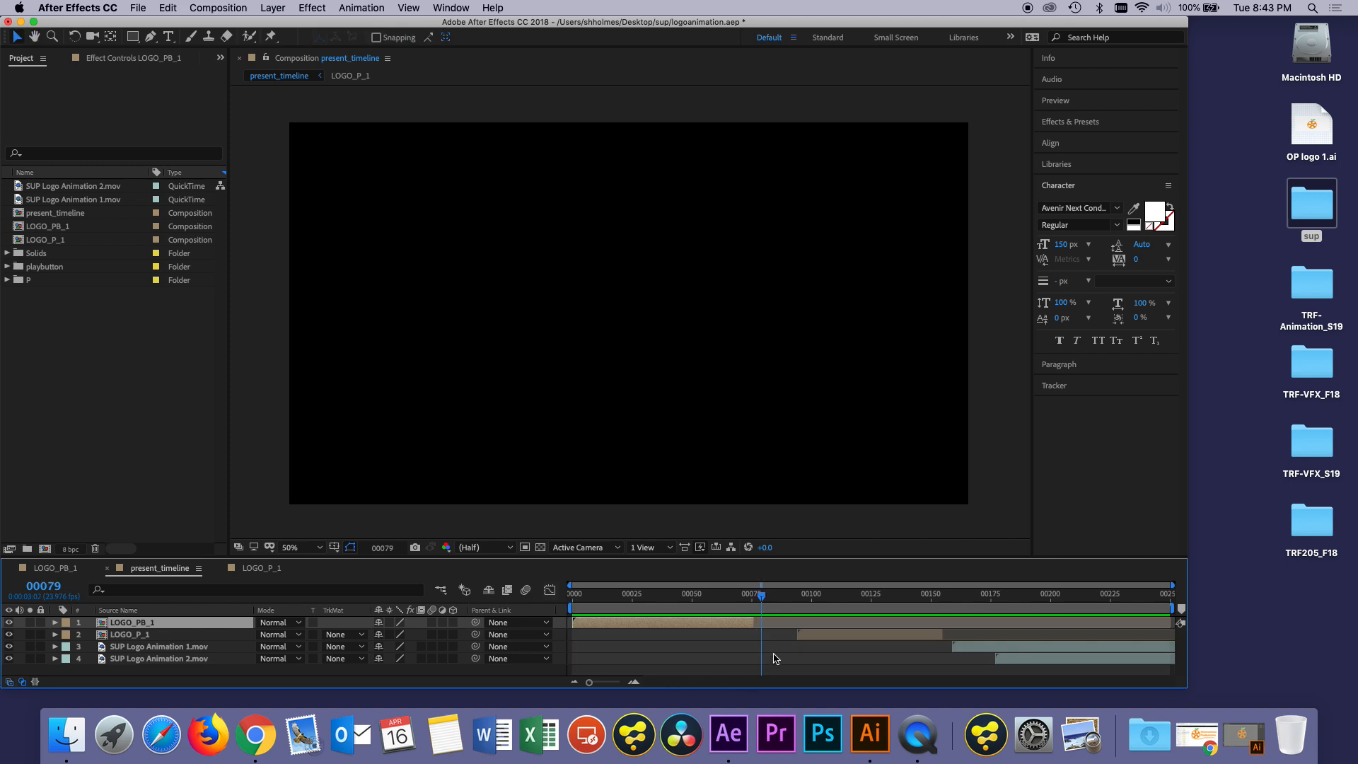
click(786, 604)
key(space)
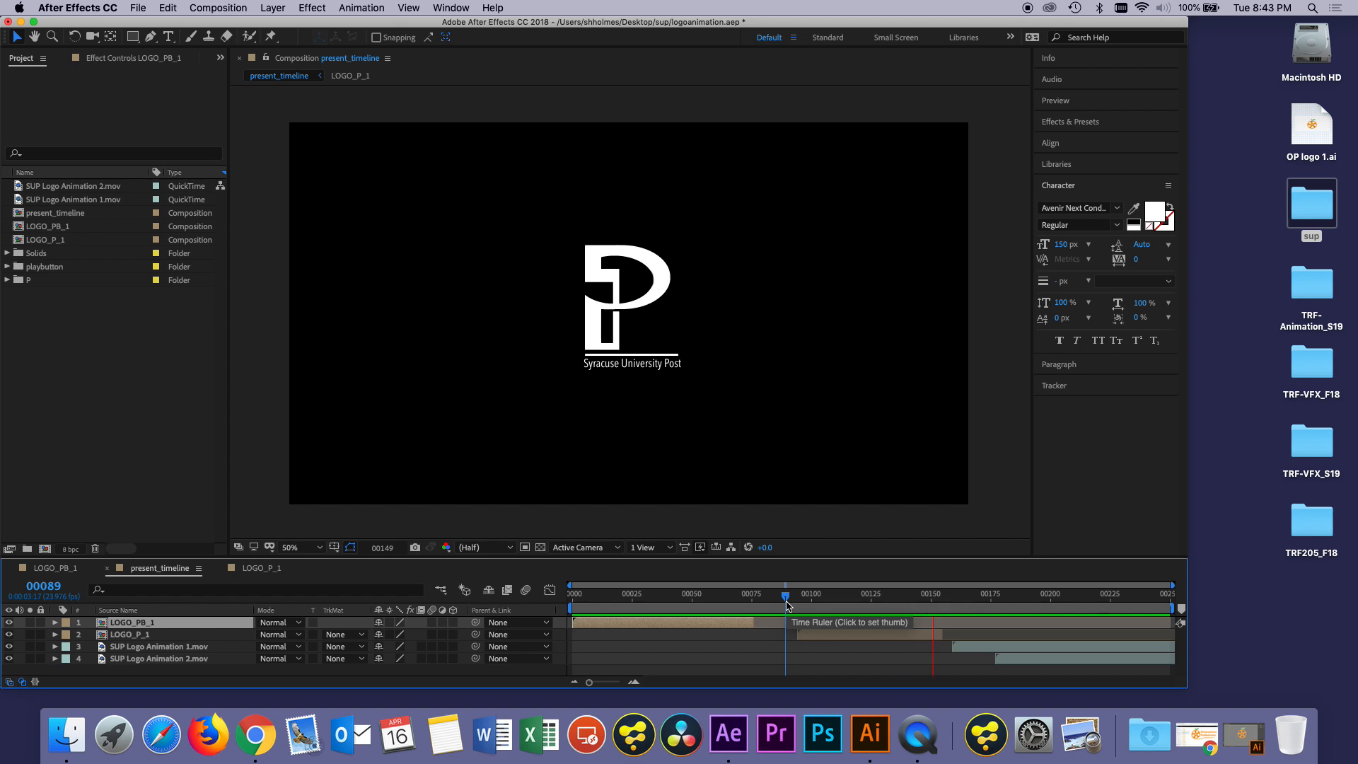
key(space)
Step: Move SUP Logo Animation 1.mov to the beginning of the timeline and hide the LOGO_PB_1 and LOGO_P_1 layers
drag(956, 646, 573, 649)
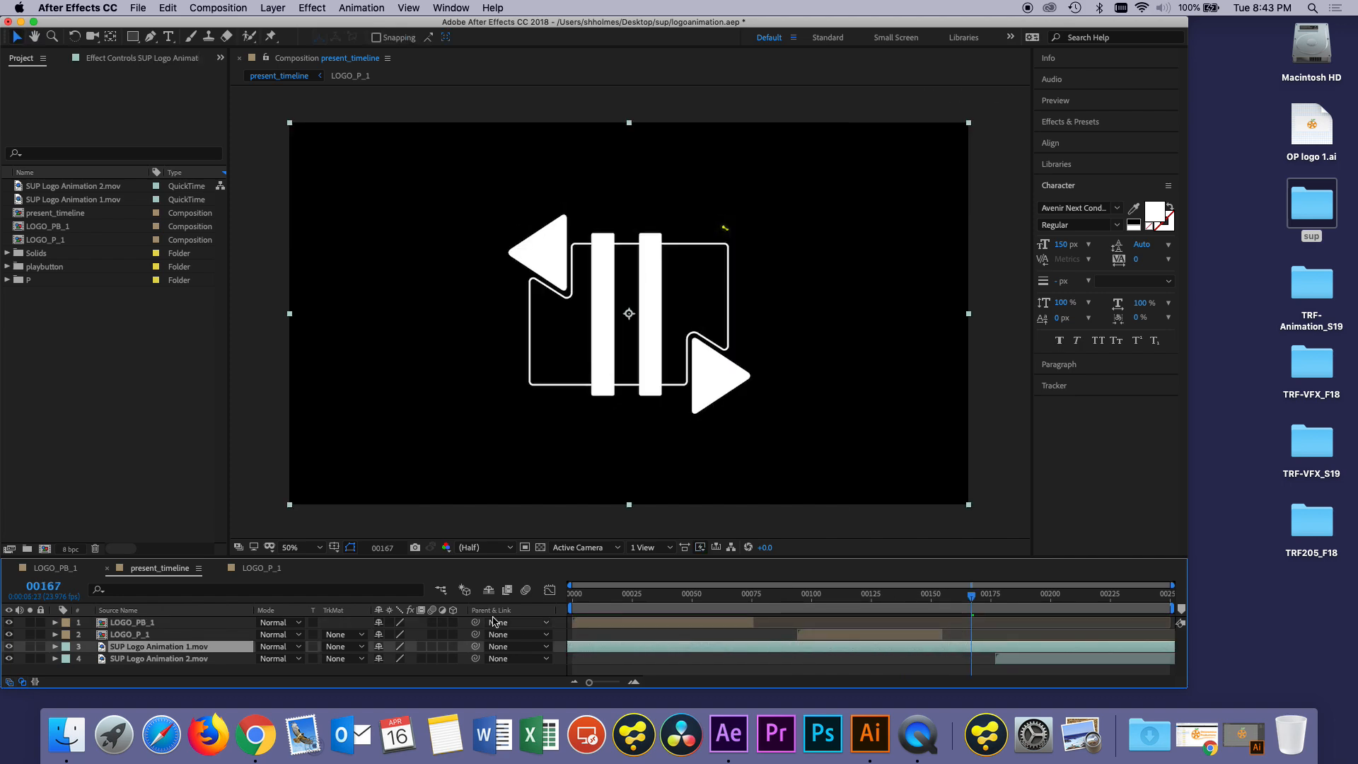
drag(10, 625, 10, 635)
drag(588, 643, 611, 645)
drag(584, 598, 551, 616)
Step: Preview SUP Logo Animation 1.mov in the timeline, stopping at frame 204
key(space)
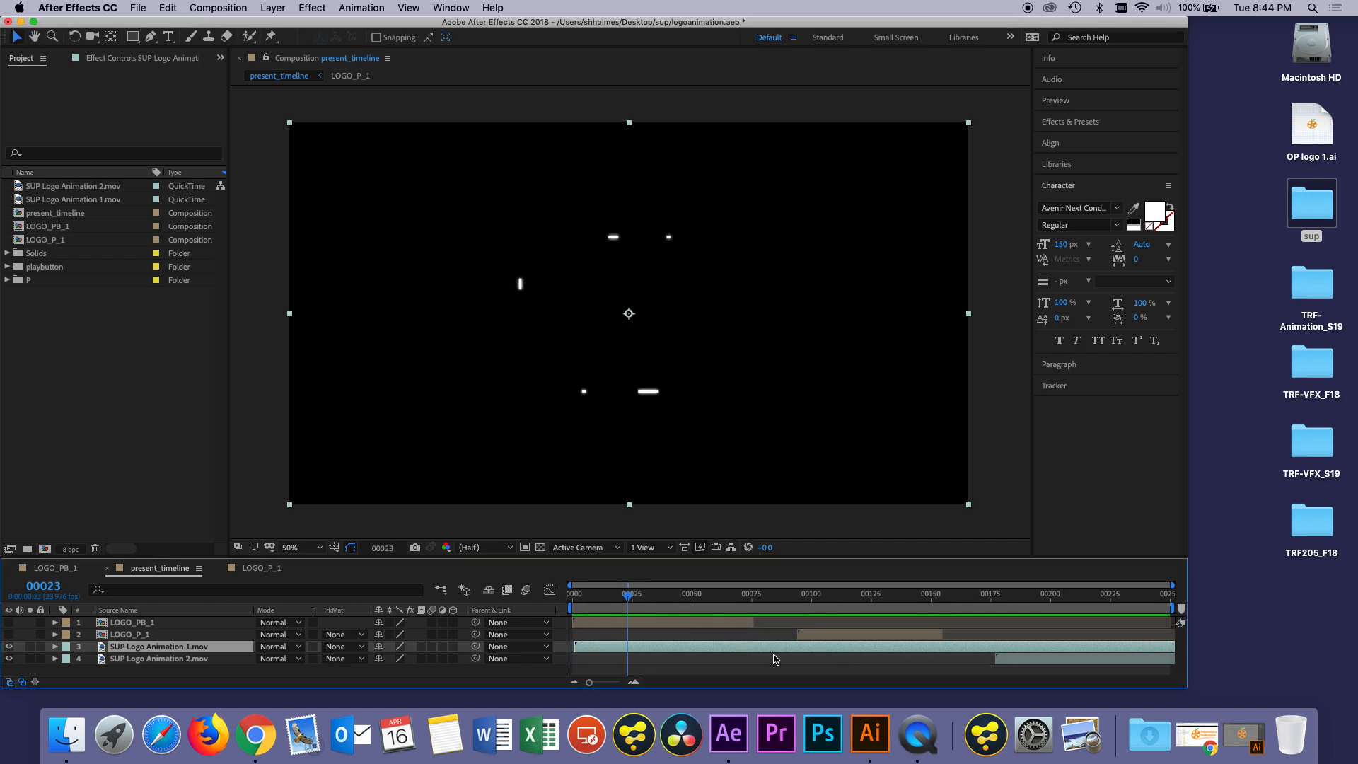
key(space)
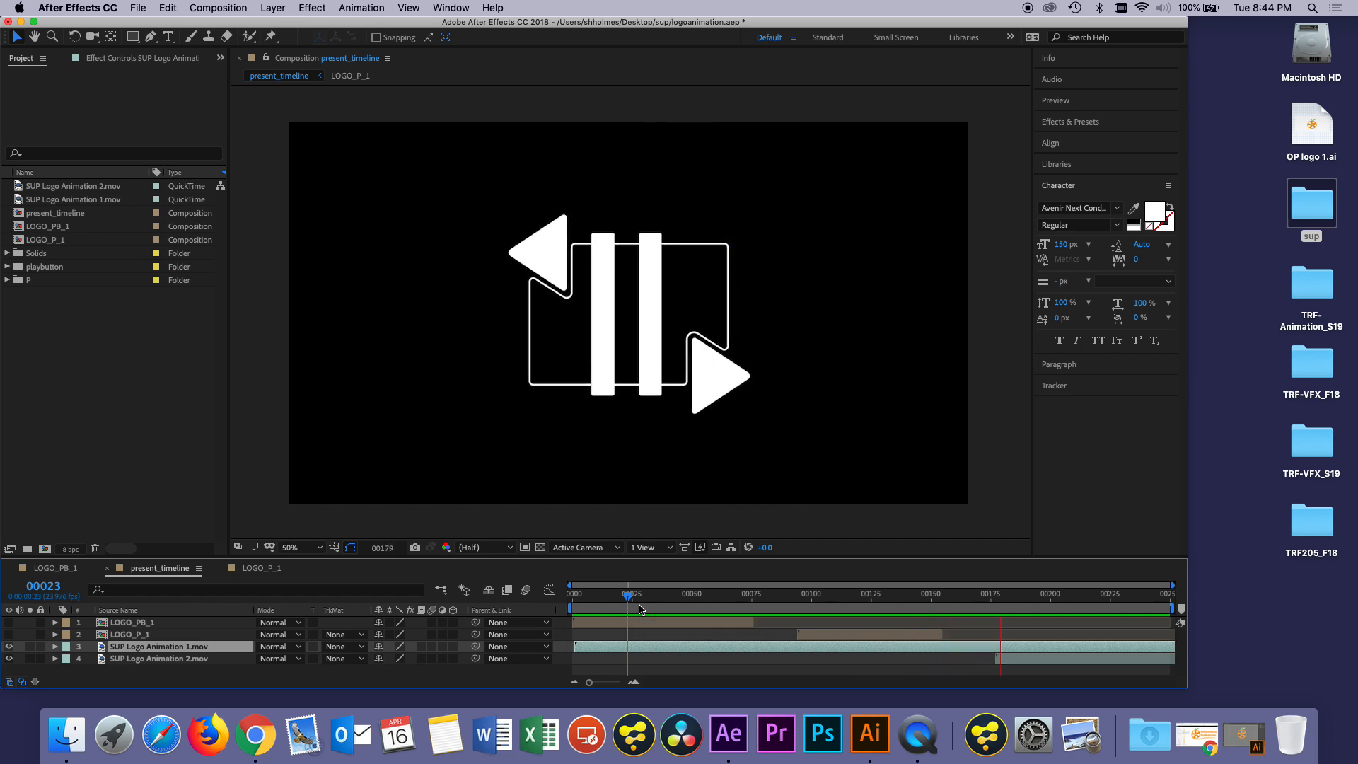
key(space)
key(space)
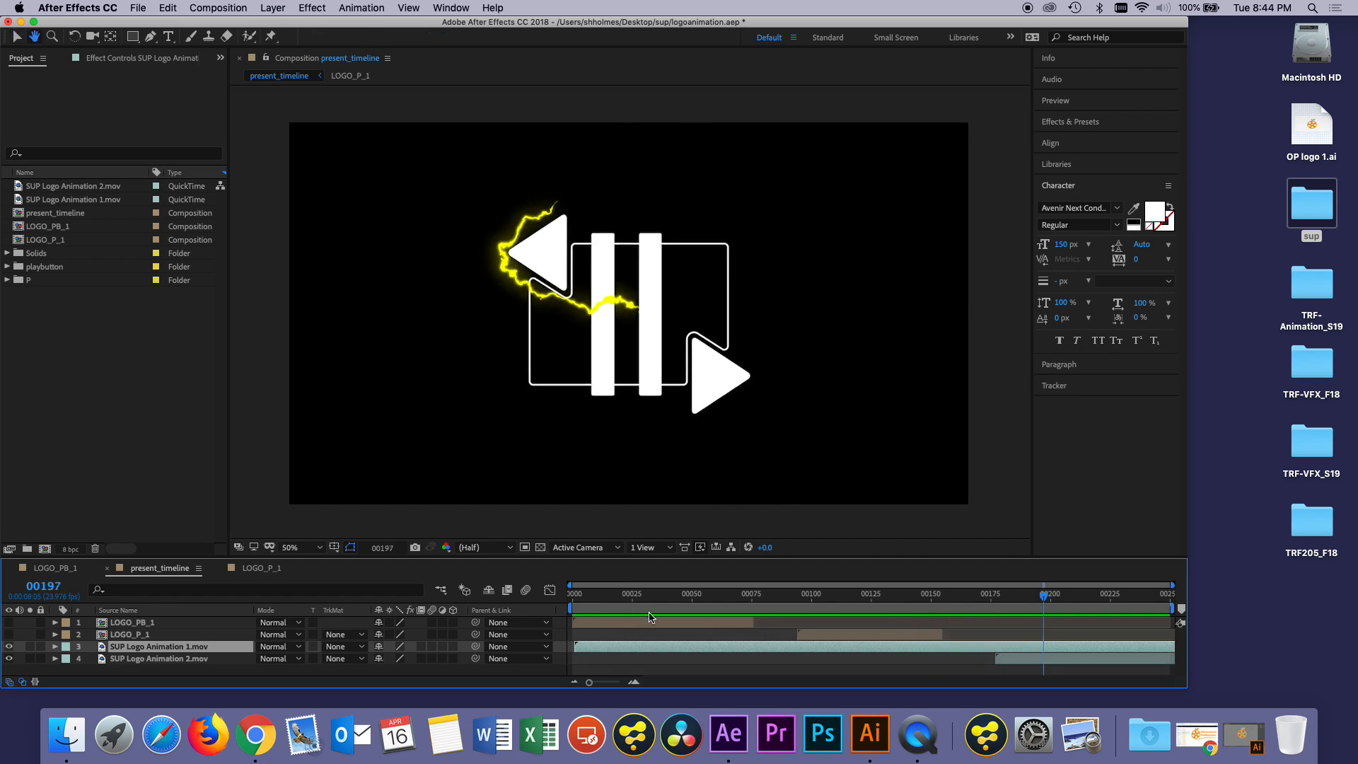
key(space)
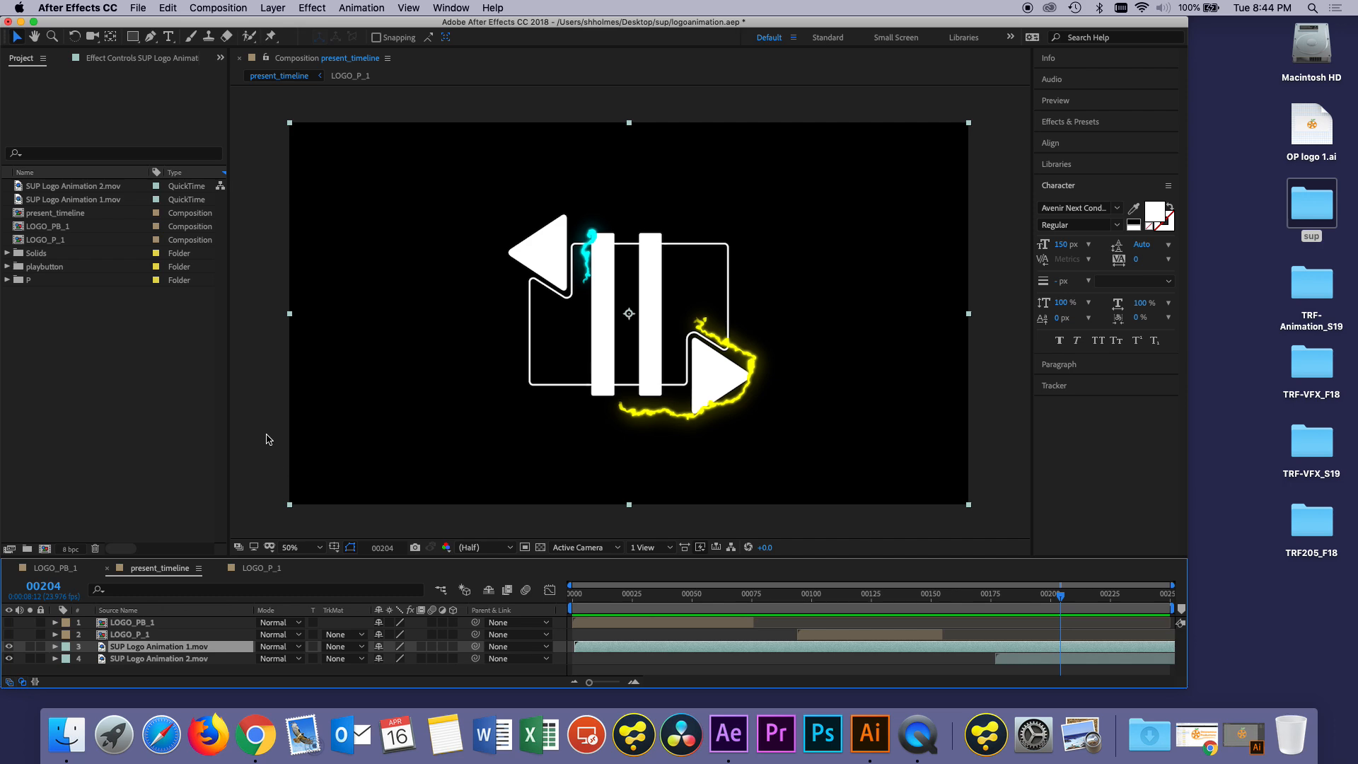
Step: Set the present_timeline composition's duration to 10000 frames
click(69, 217)
right_click(69, 218)
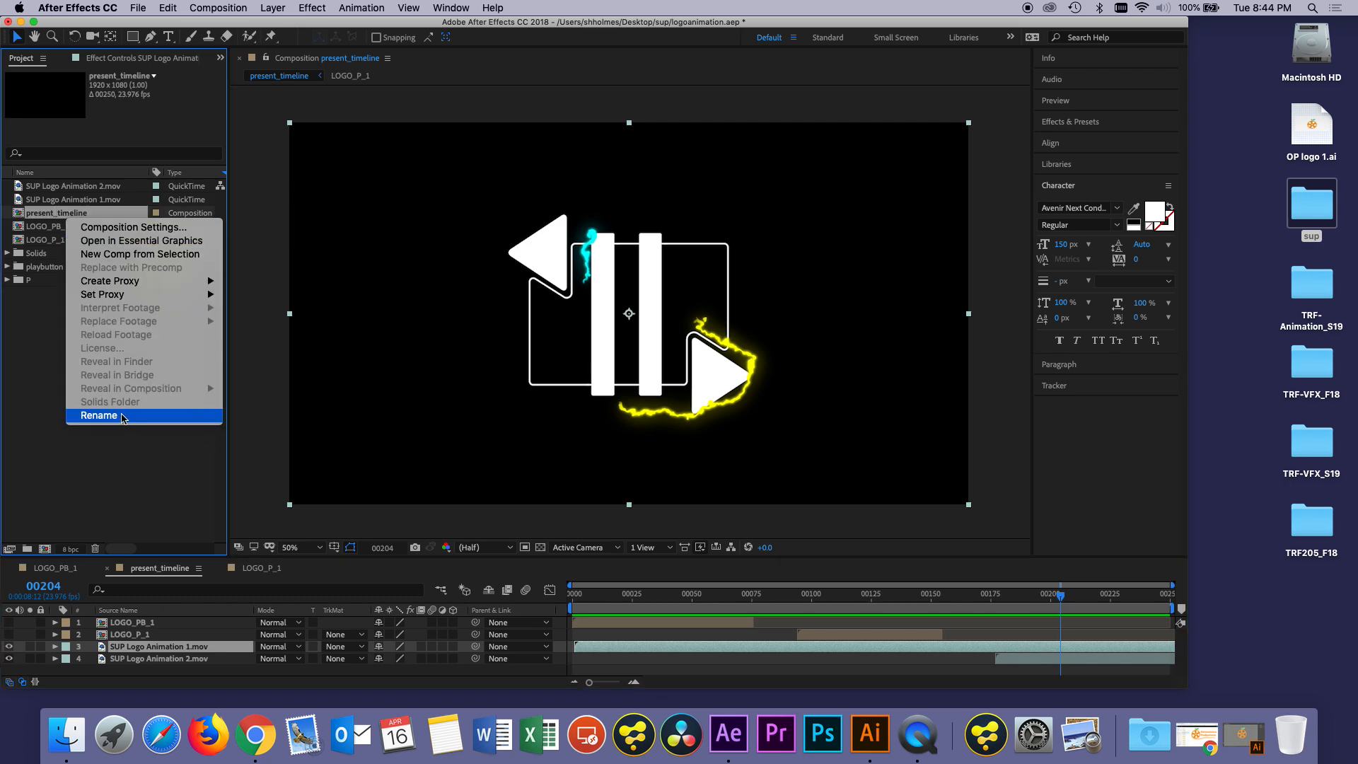
click(142, 230)
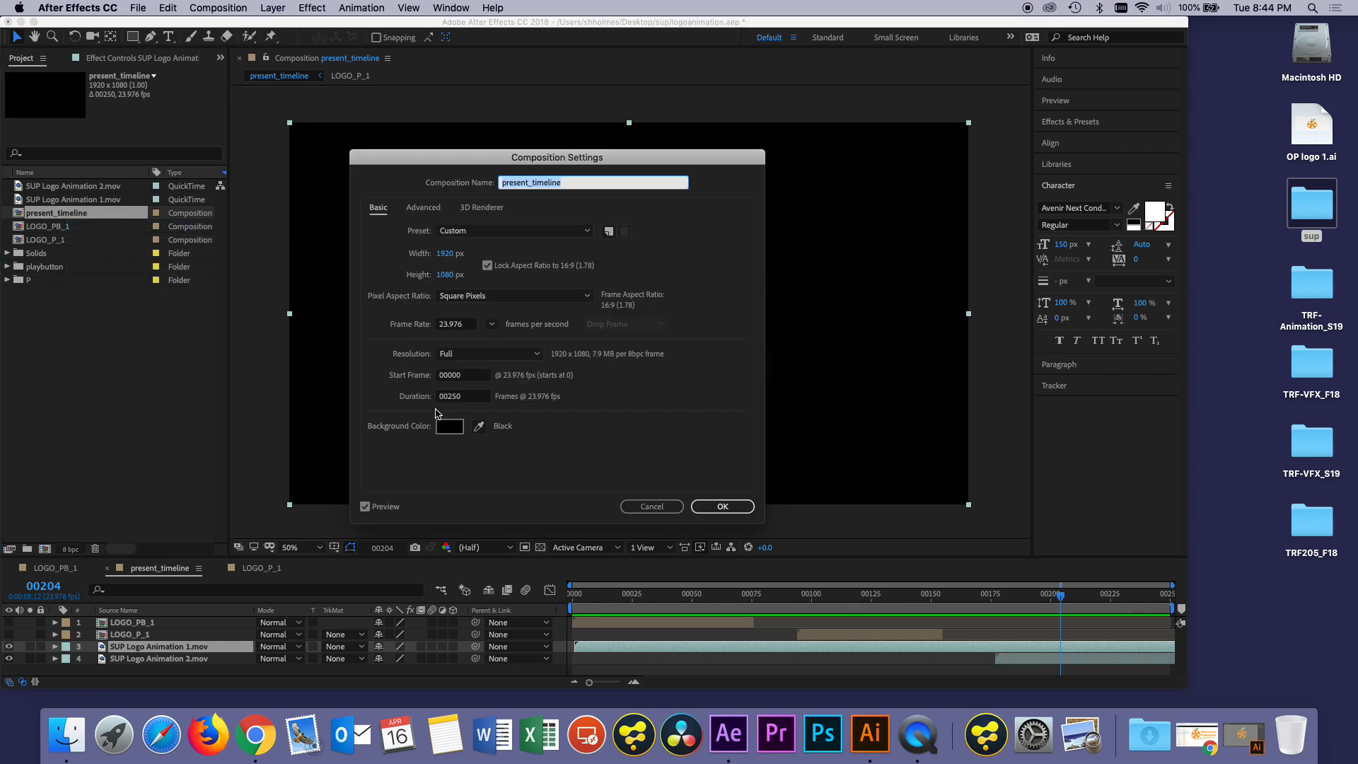
click(468, 399)
text(10)
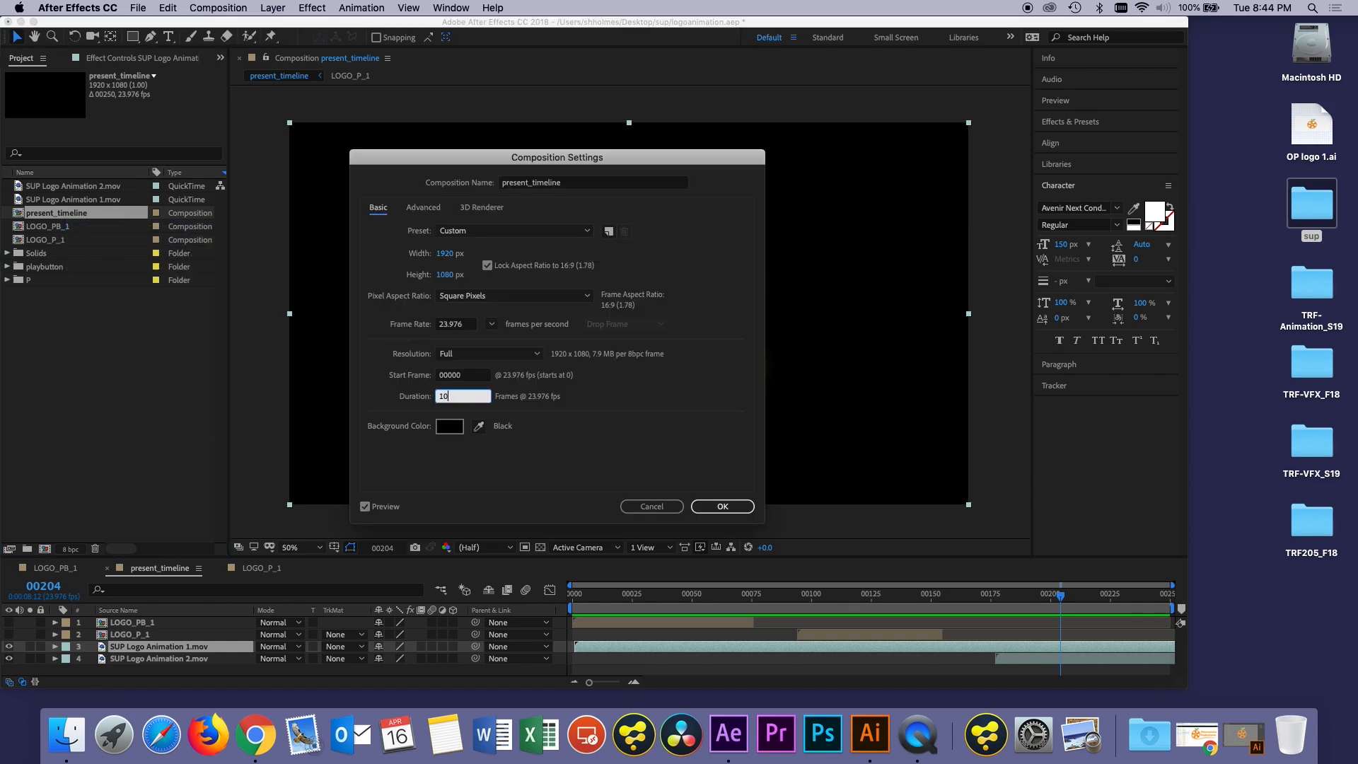
text(000)
key(Return)
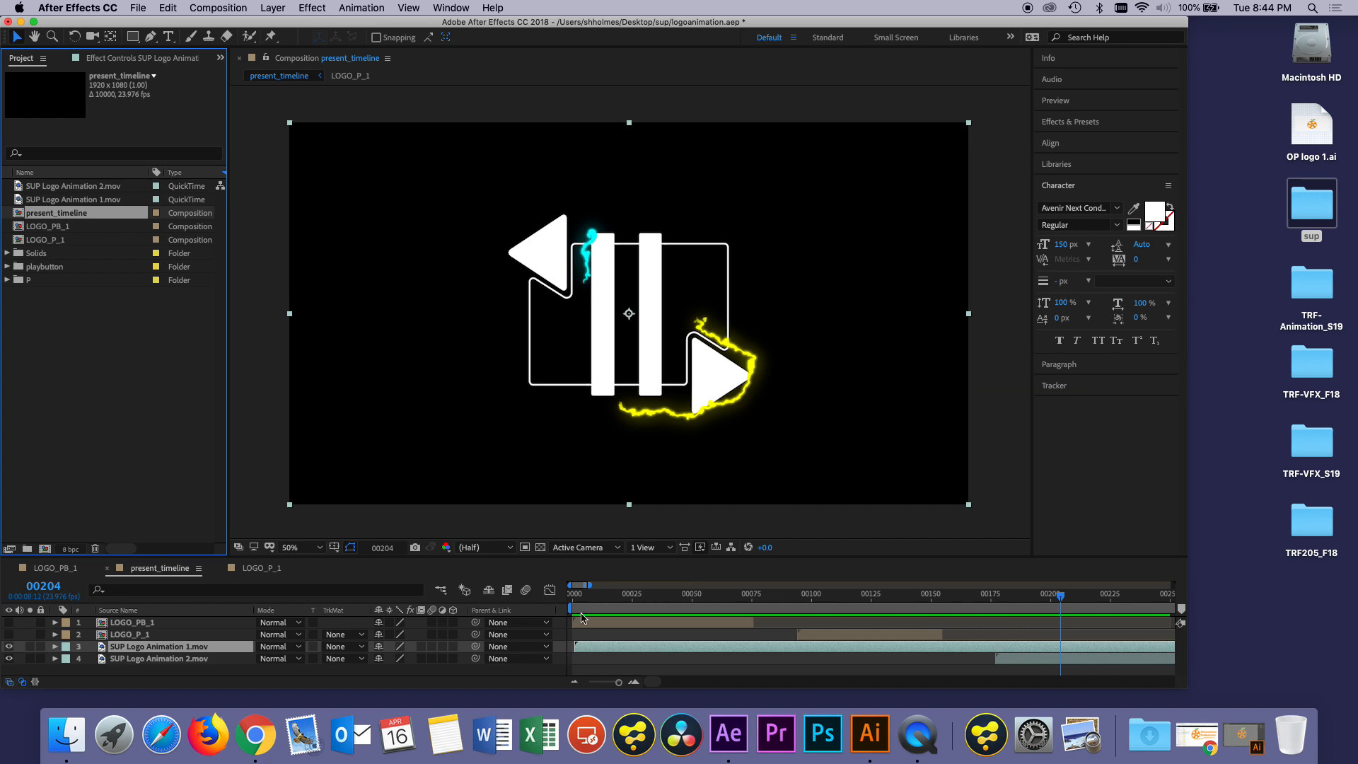
Step: Preview SUP Logo Animation 1.mov from frame 0 in the extended timeline
click(594, 678)
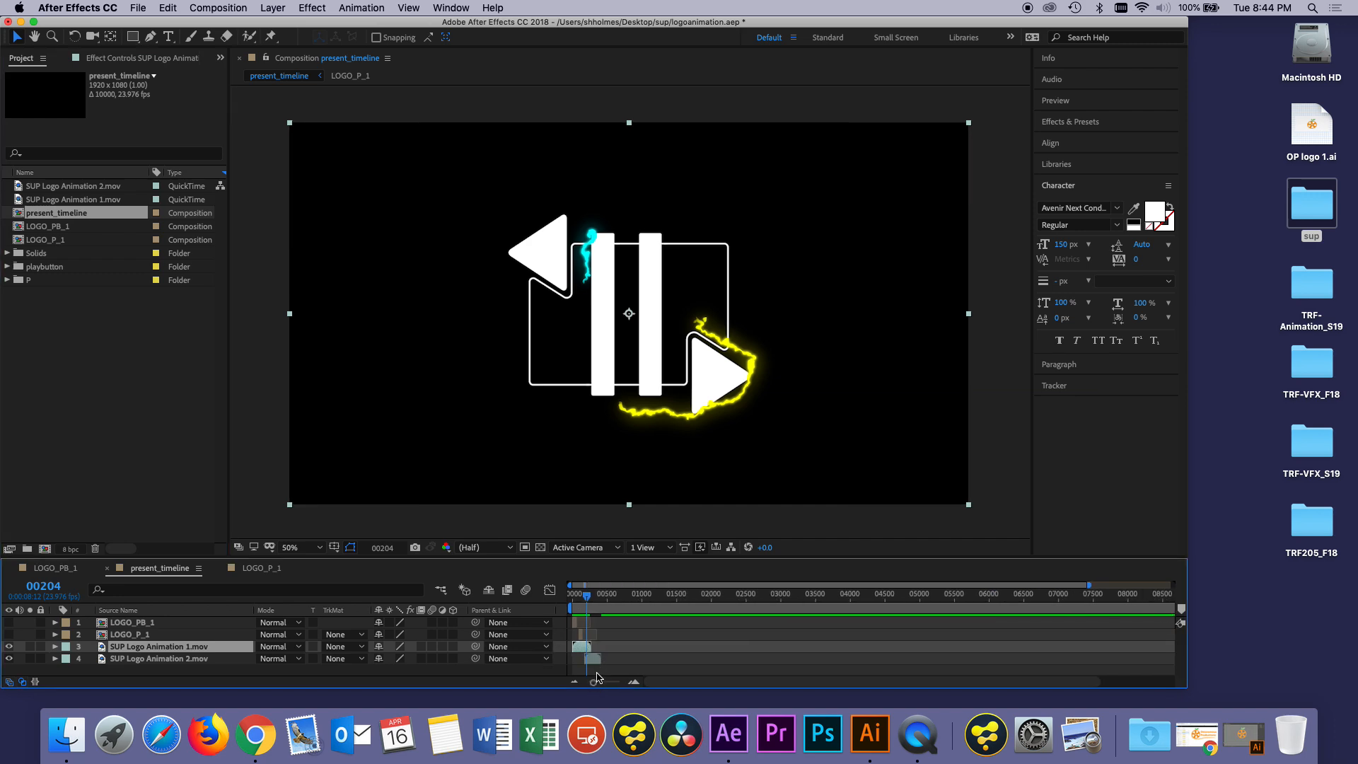
drag(601, 682, 612, 686)
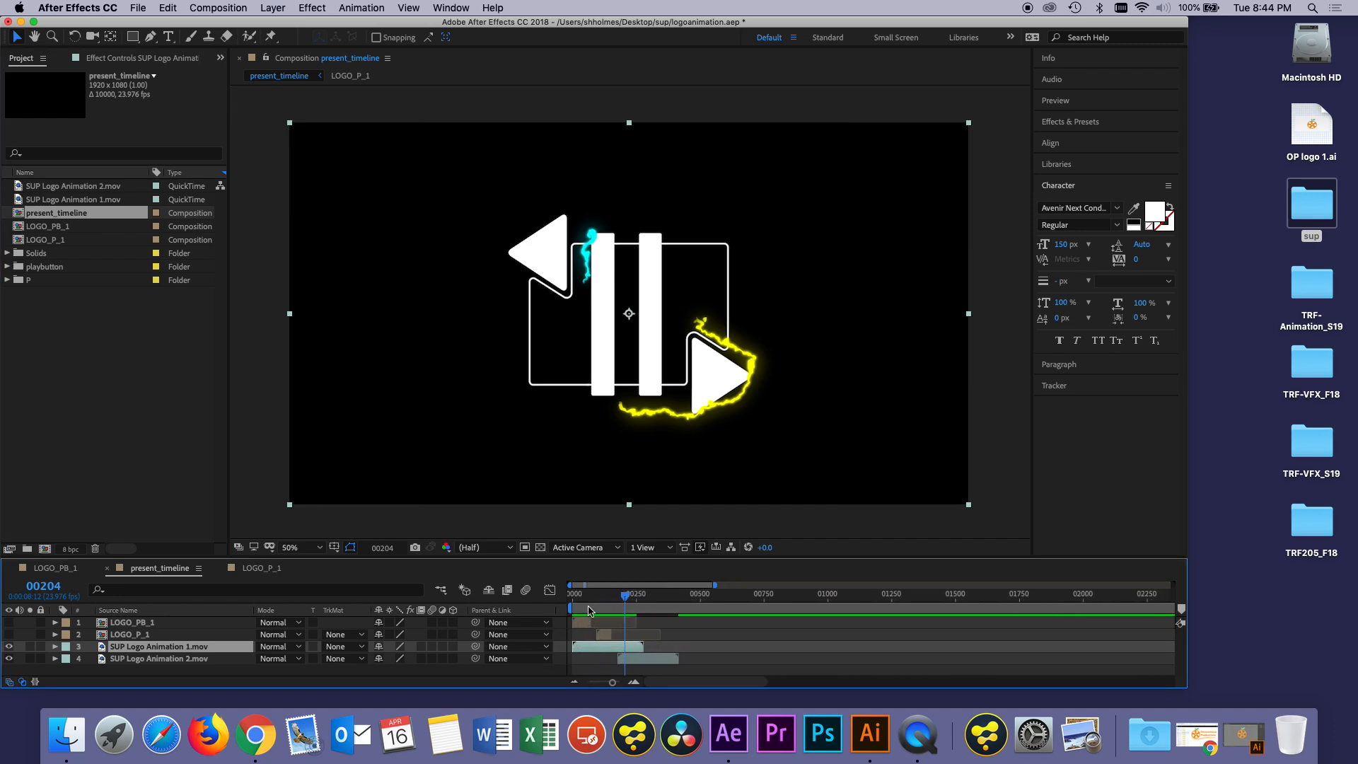
drag(581, 599, 567, 603)
key(space)
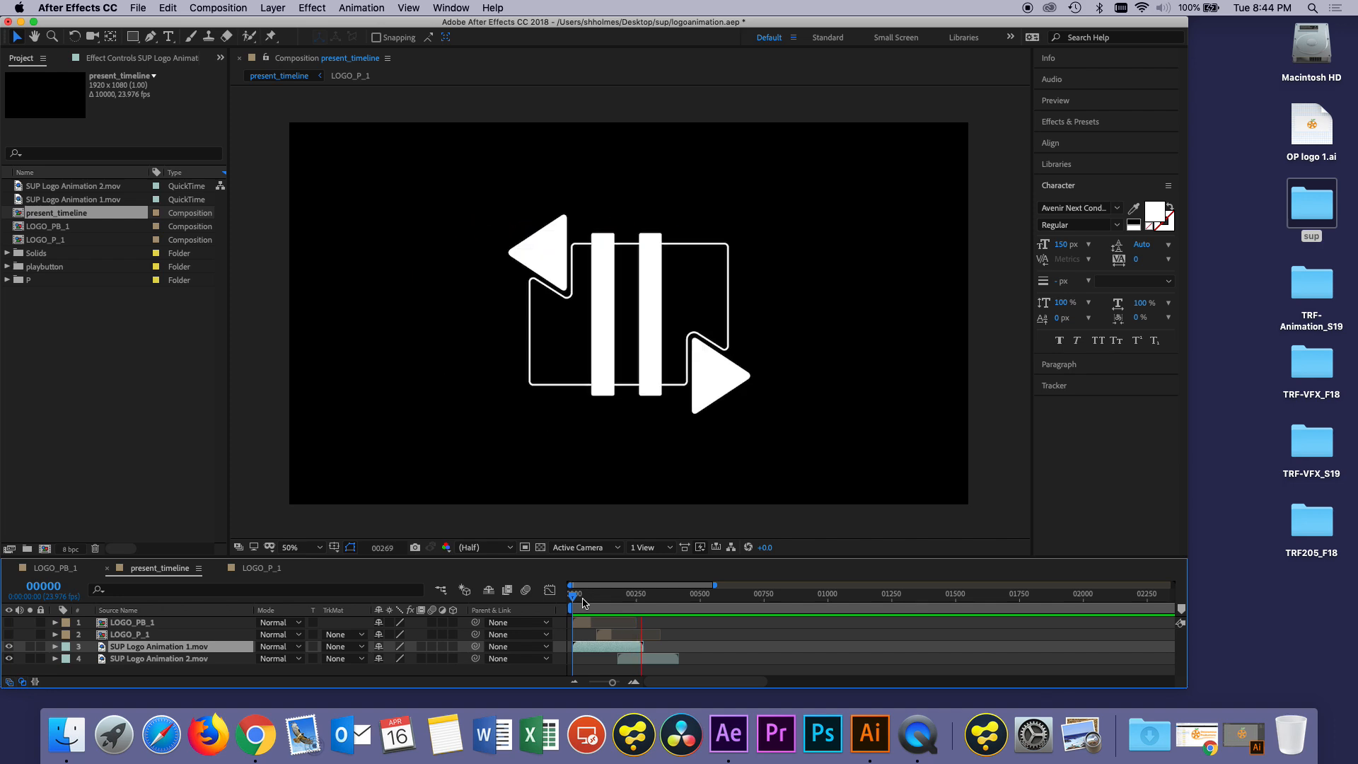
Step: Move SUP Logo Animation 2.mov to start at about frame 380, clear of SUP Logo Animation 1.mov, and preview it
click(634, 658)
drag(634, 658, 687, 662)
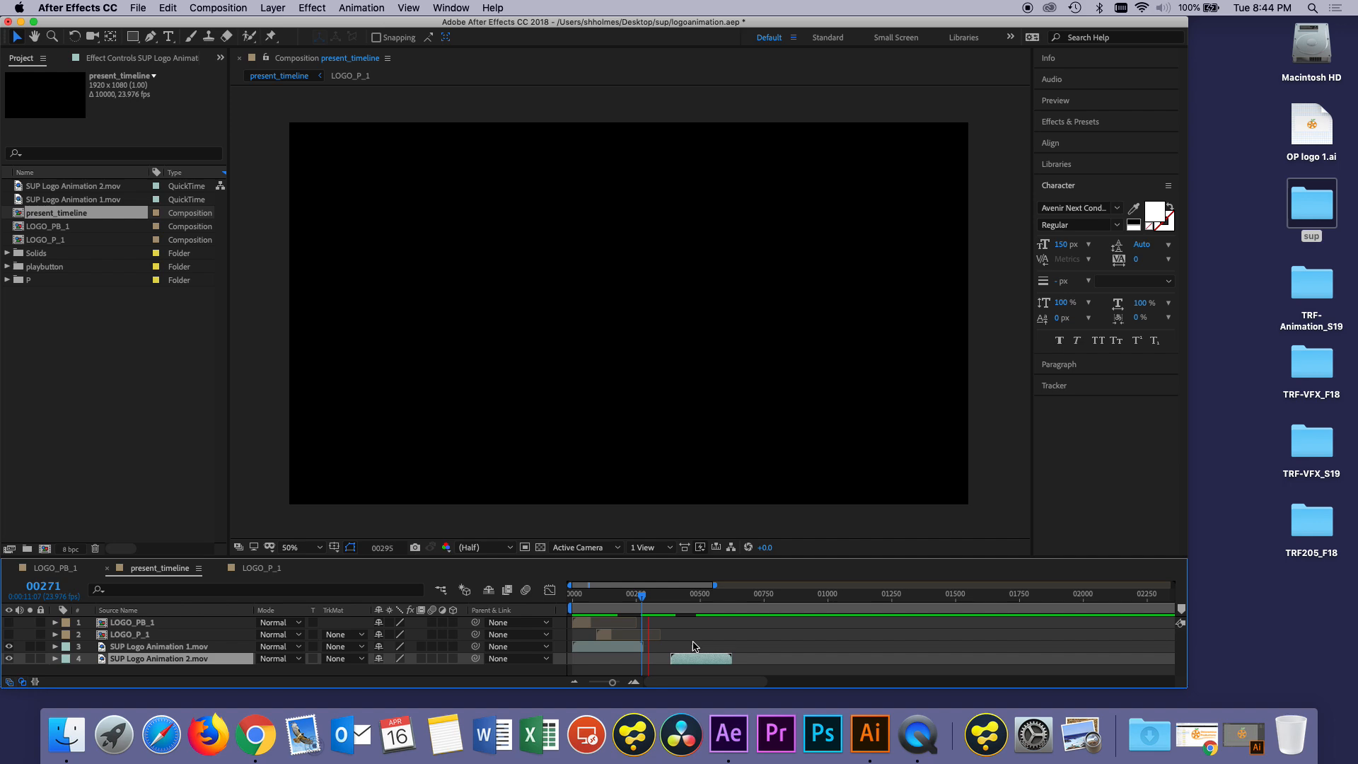
drag(676, 610, 669, 604)
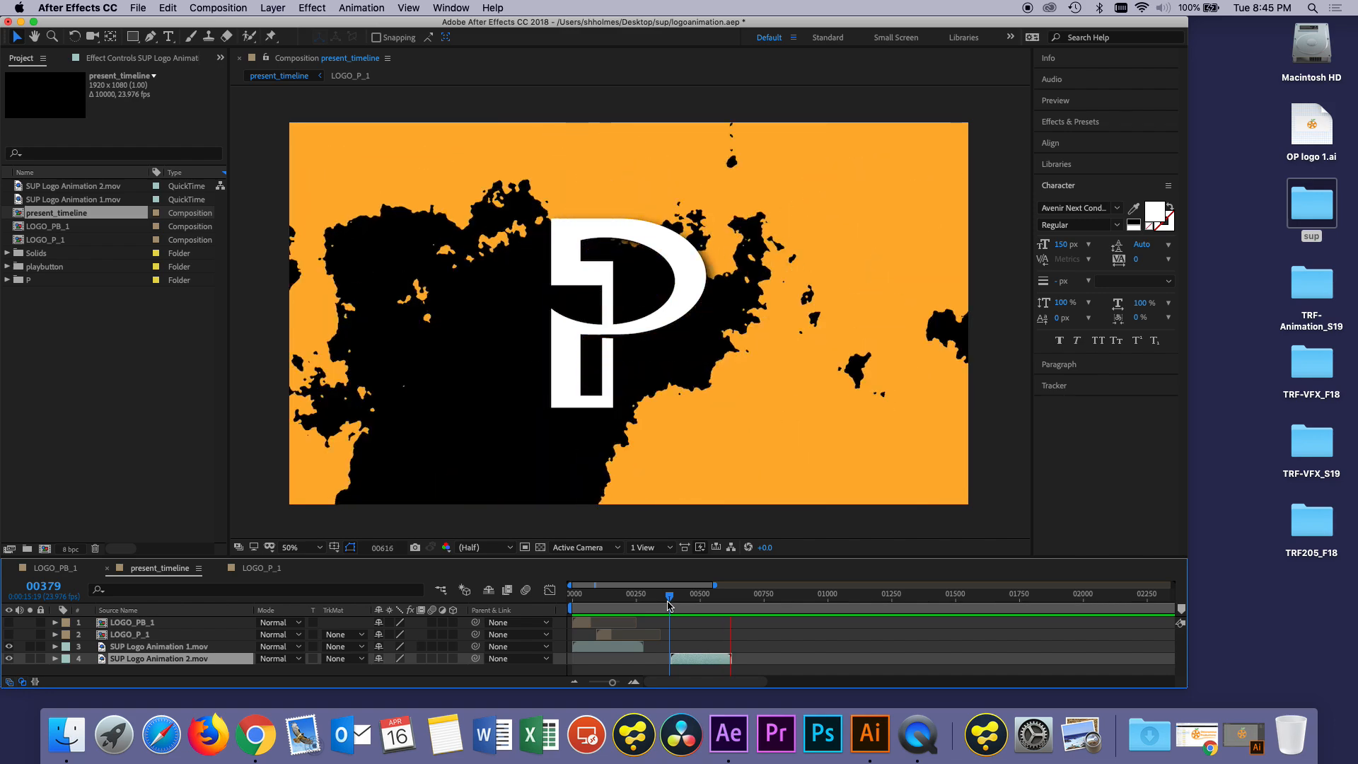
drag(669, 605, 664, 603)
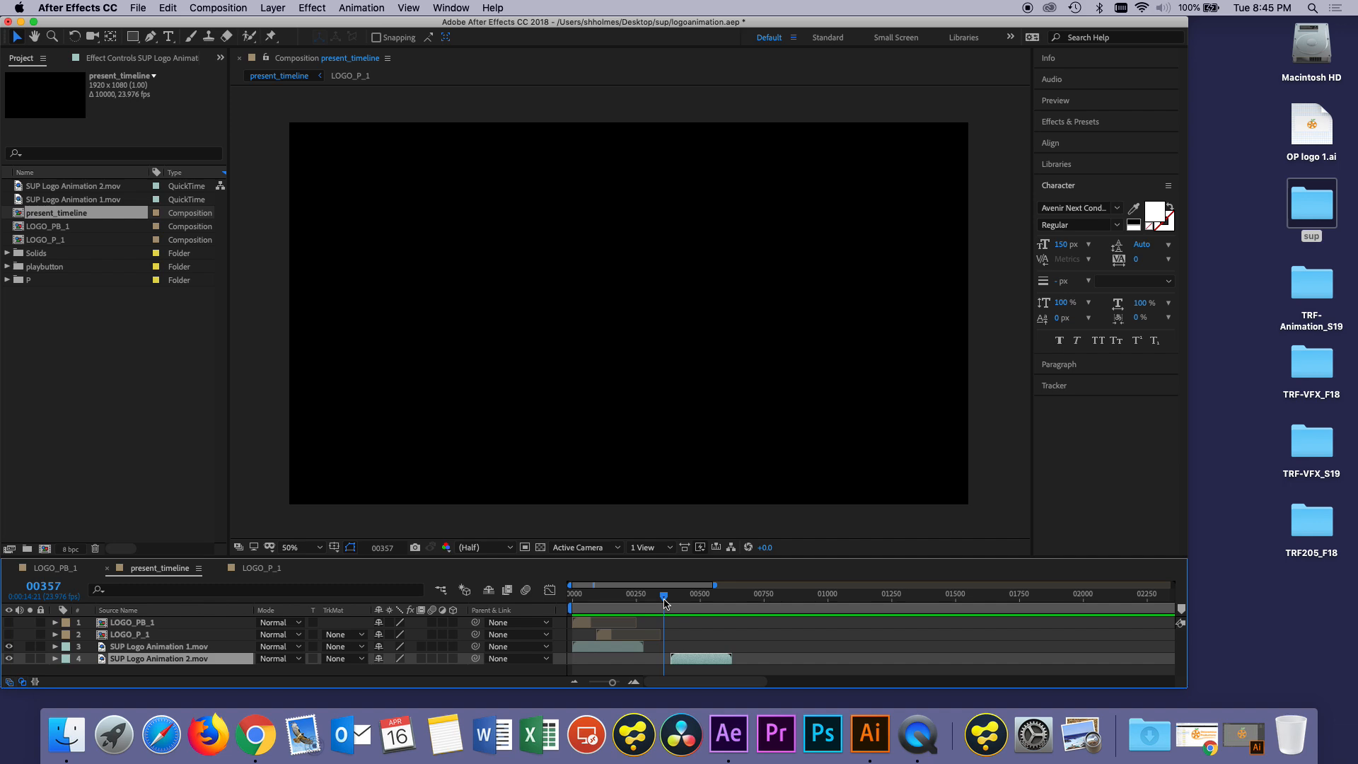
Step: Show the LOGO_PB_1 and LOGO_P_1 layers and arrange both SUP movies one after the other behind them, starting near frame 155
drag(619, 646, 723, 665)
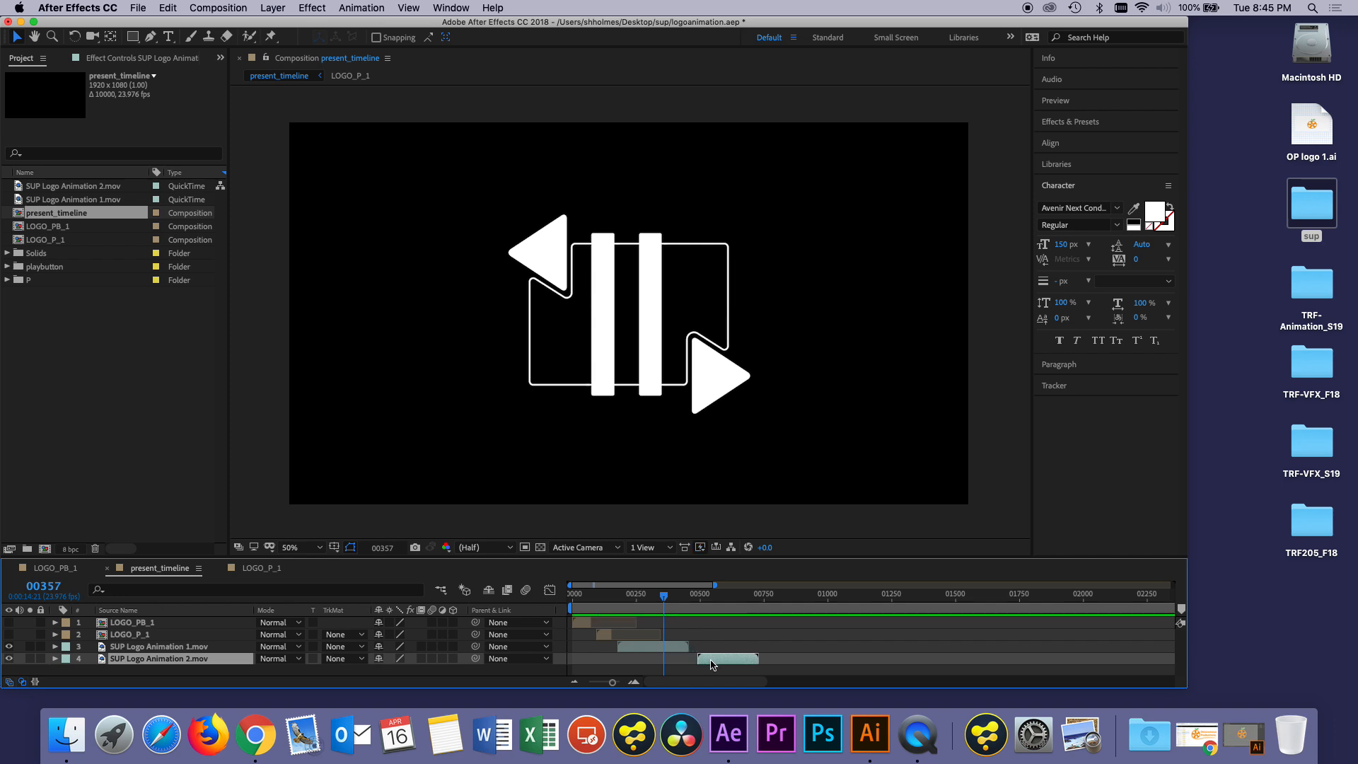
click(9, 634)
click(8, 622)
drag(601, 638, 622, 648)
drag(703, 666, 697, 666)
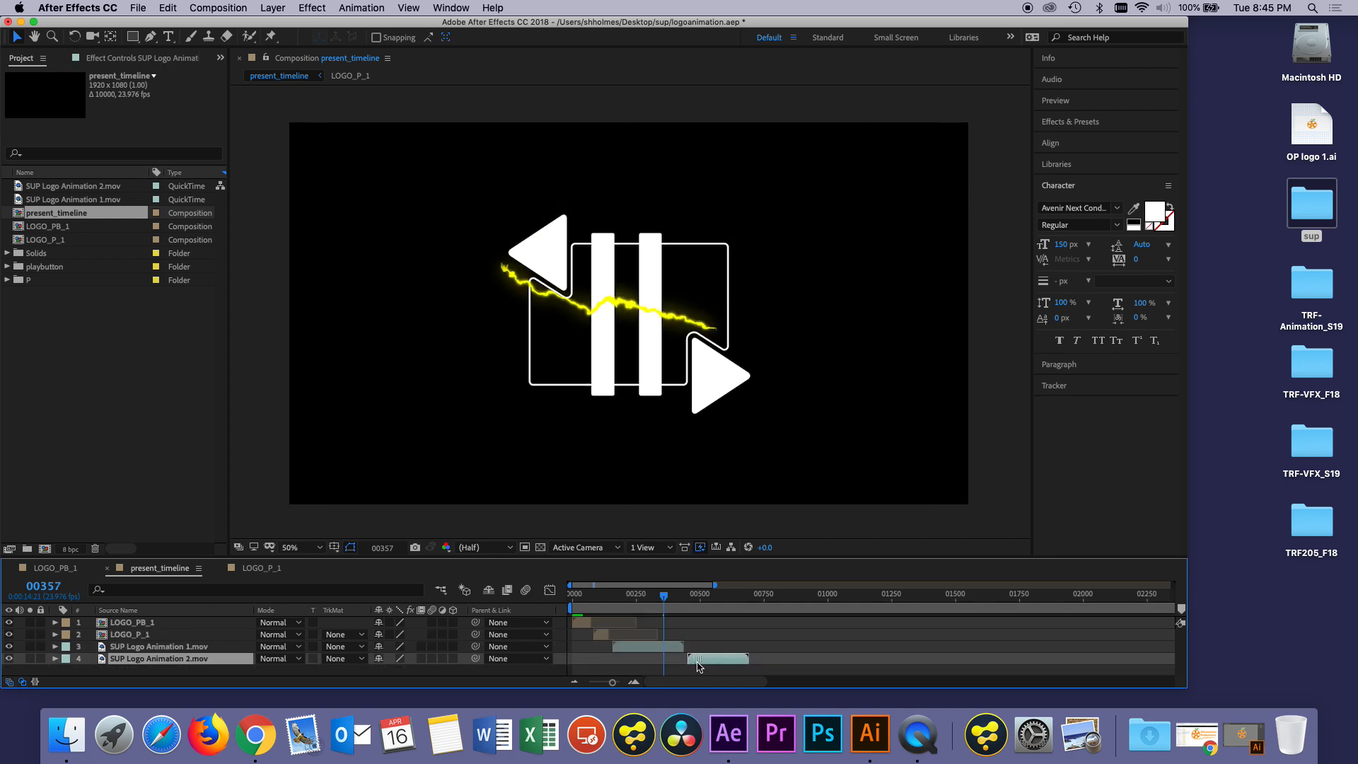
Step: Play the full sequence of four logo clips from frame 0
click(592, 605)
drag(592, 604, 570, 604)
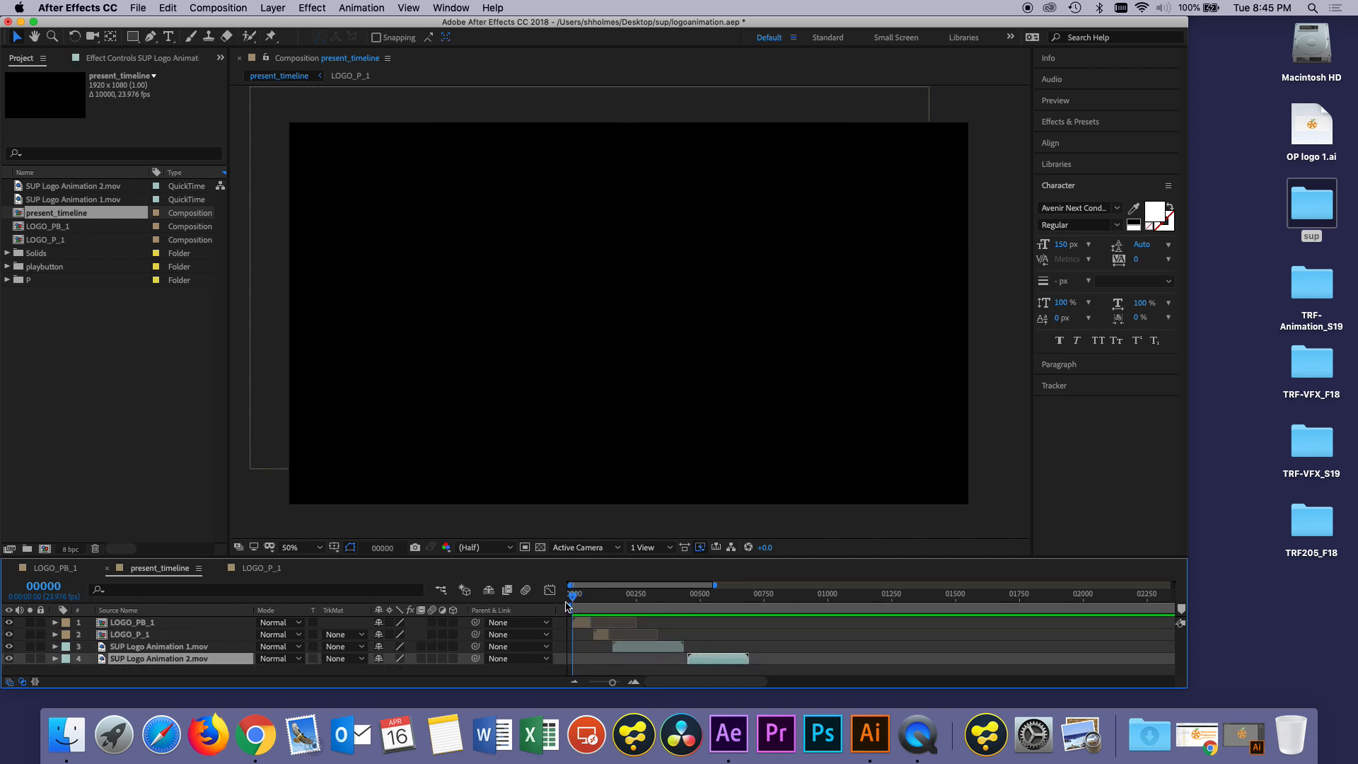
key(space)
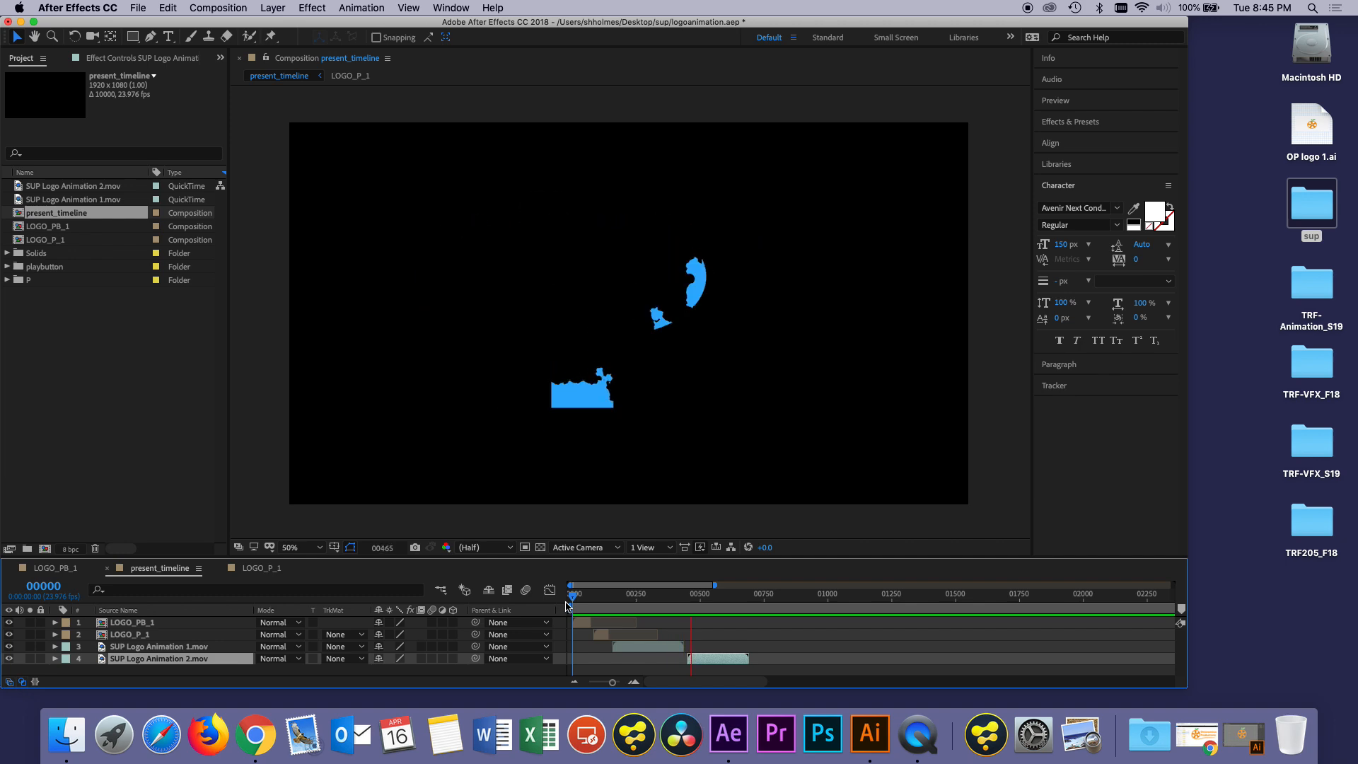
Step: Preview the sequence from frame 80 and again from frame 130, stopping at frame 674 after SUP Logo Animation 2.mov
drag(566, 606, 592, 596)
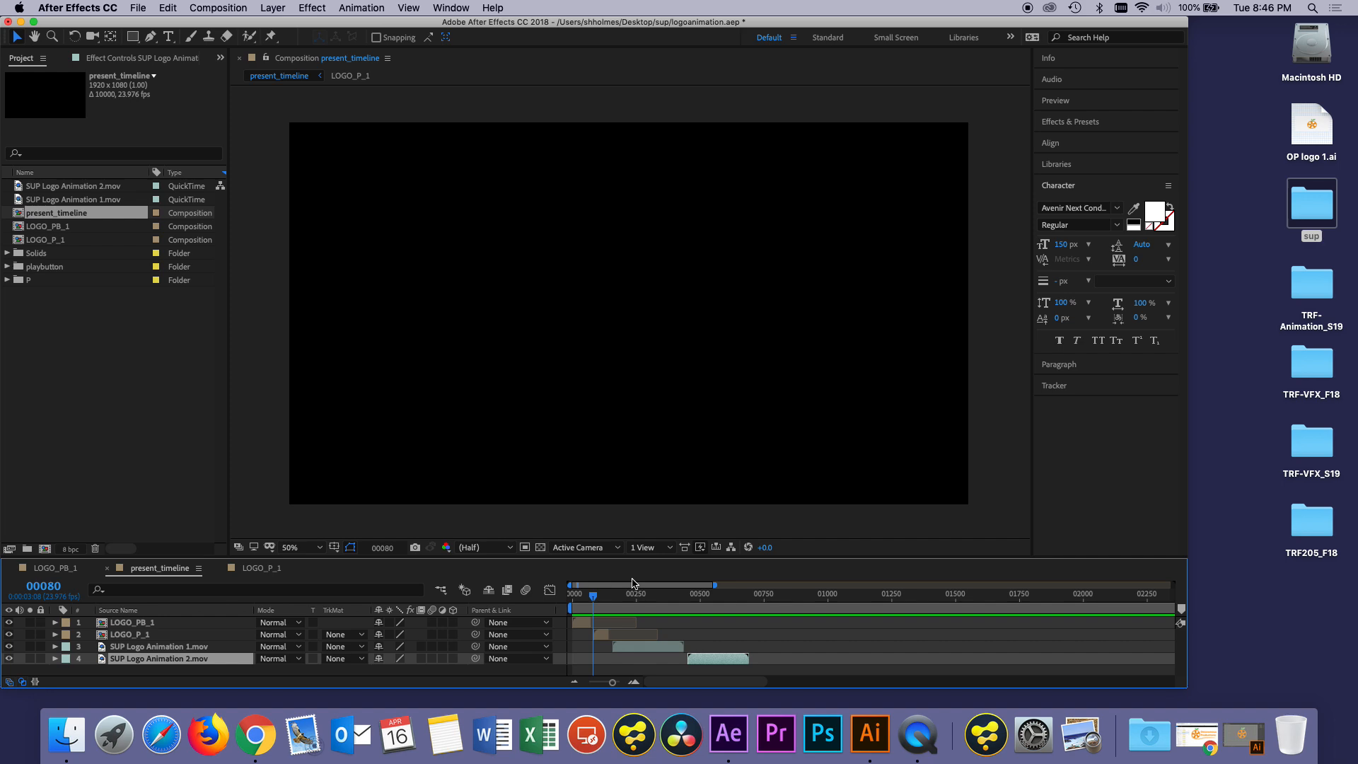
key(space)
click(606, 596)
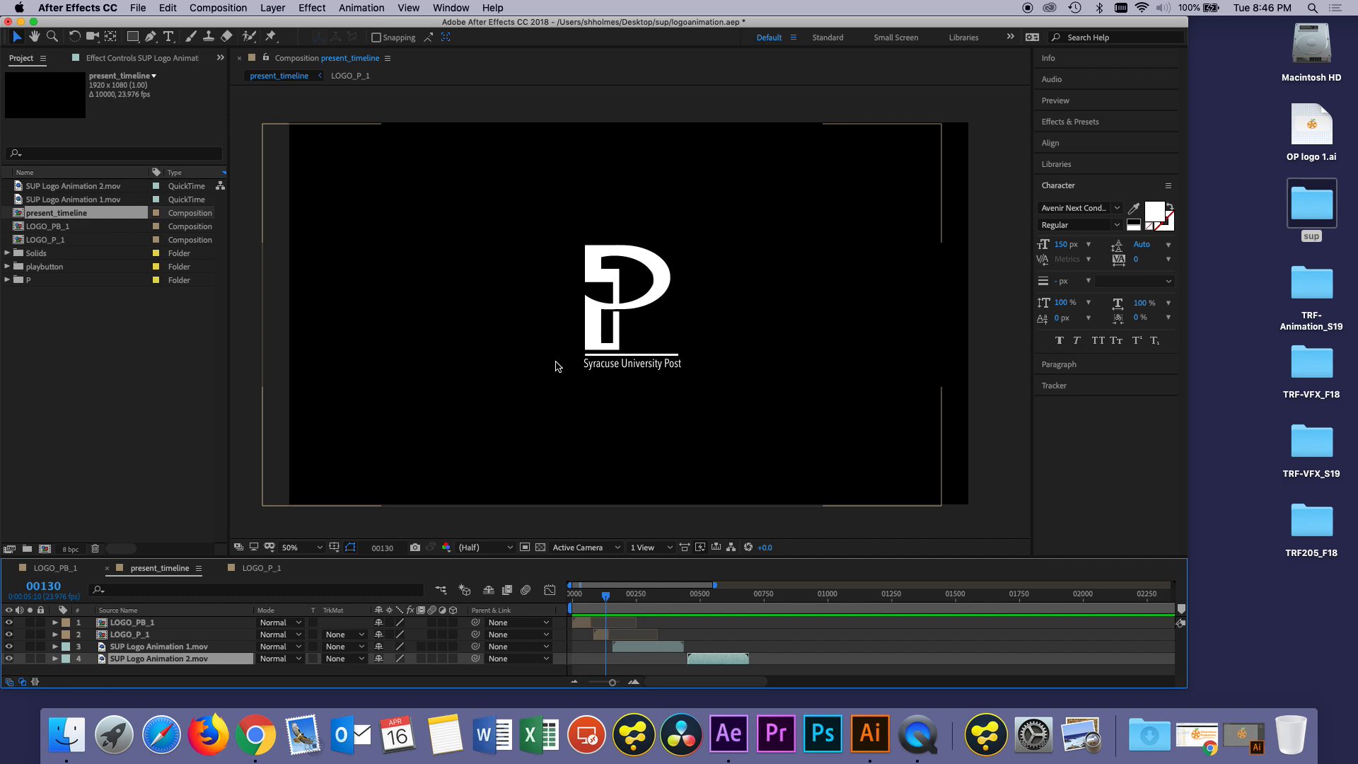
key(space)
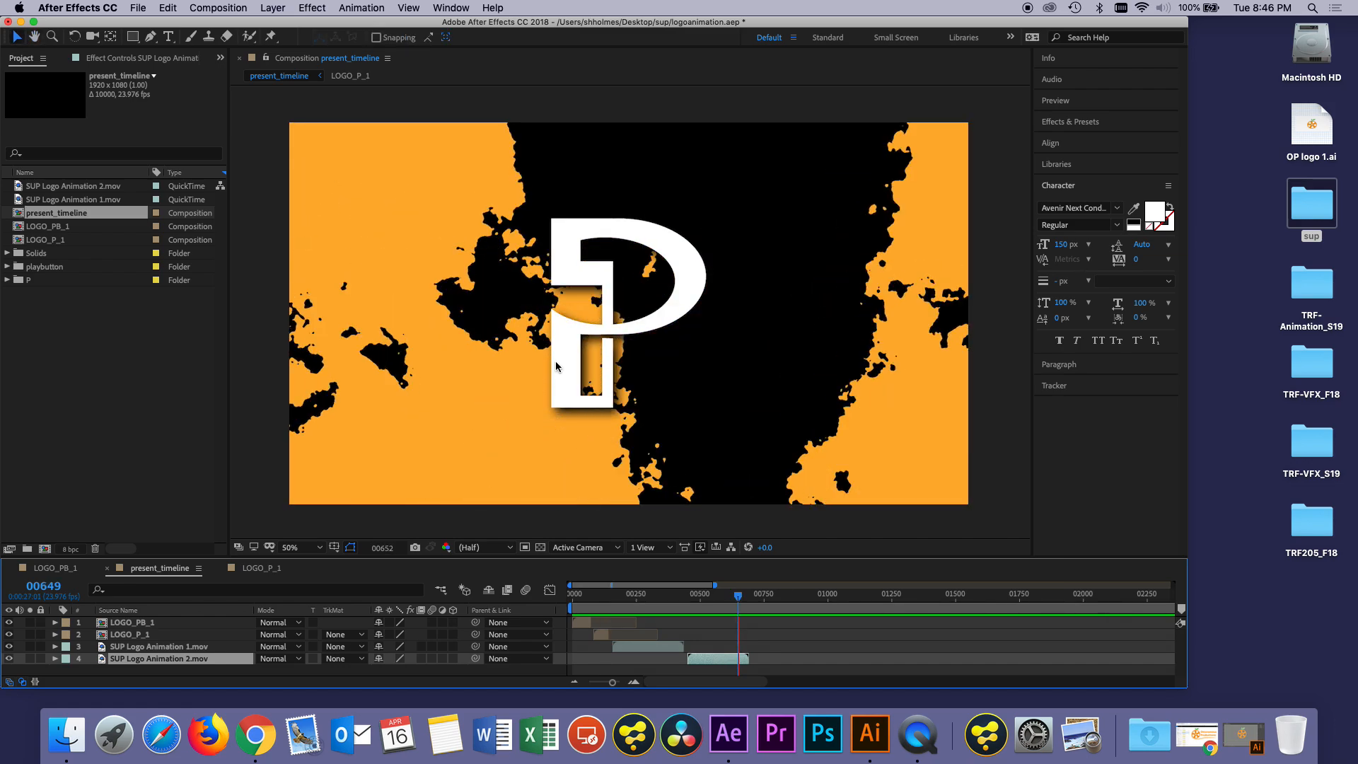
key(space)
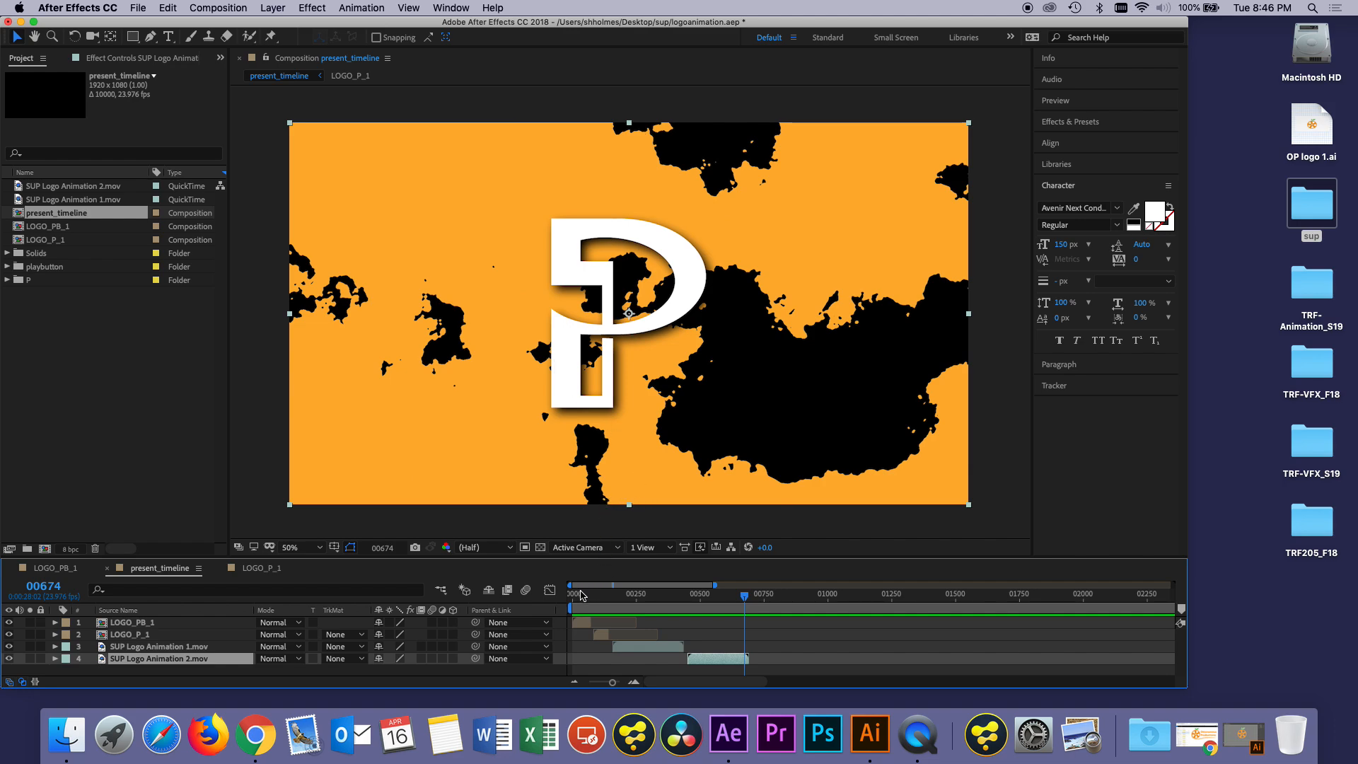
Step: Preview the LOGO_PB_1 clip from frame 0, stopping at frame 67
click(577, 596)
click(572, 597)
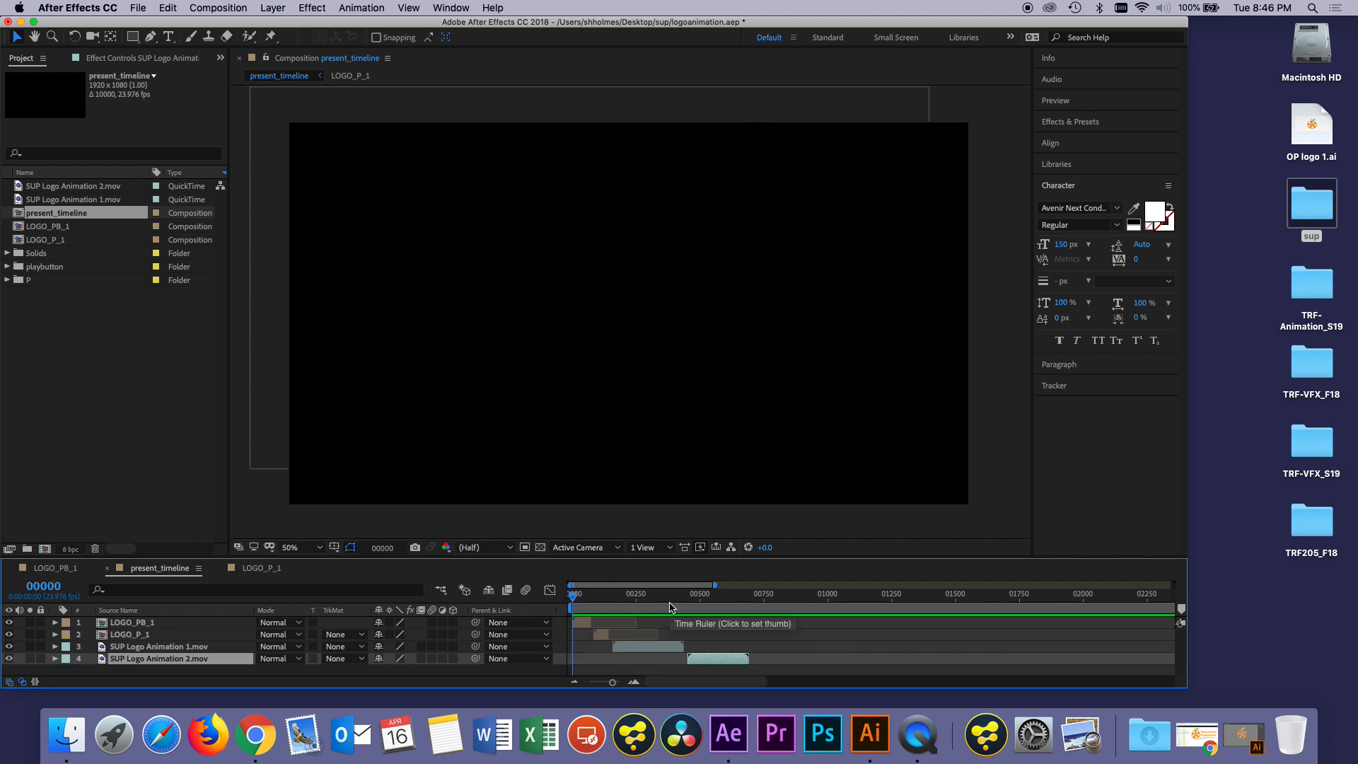
key(space)
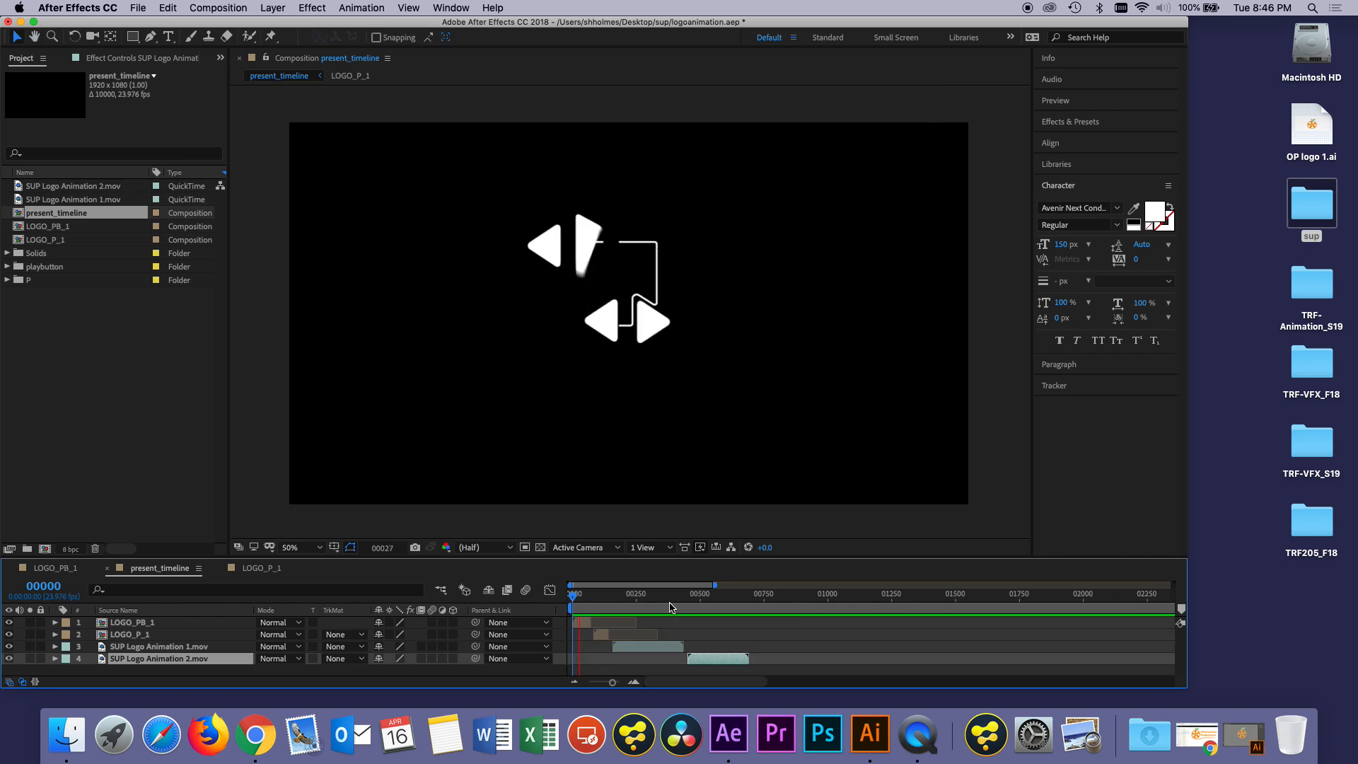
key(space)
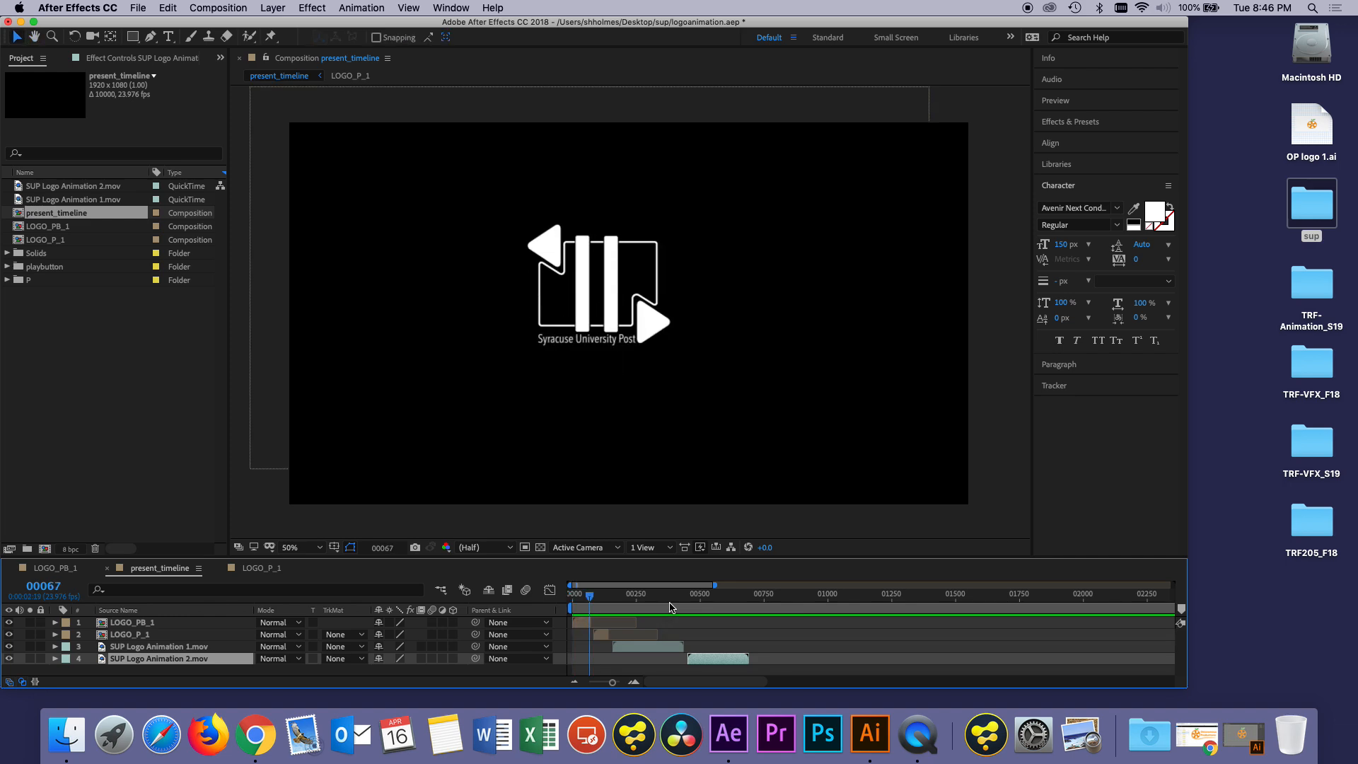
Step: Examine LOGO_PB_1 at frame 14, and replay it from frame 0 to frame 75
drag(581, 598, 576, 599)
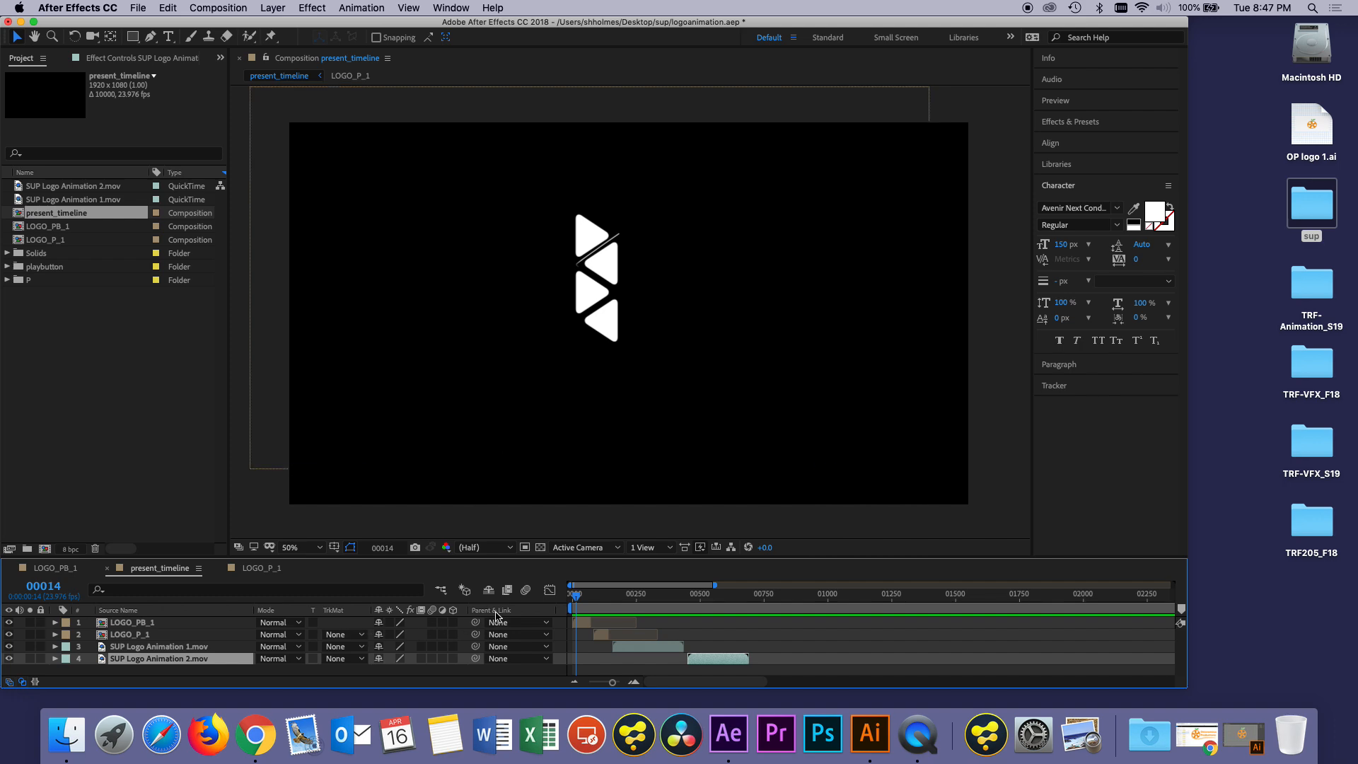
drag(576, 598, 567, 599)
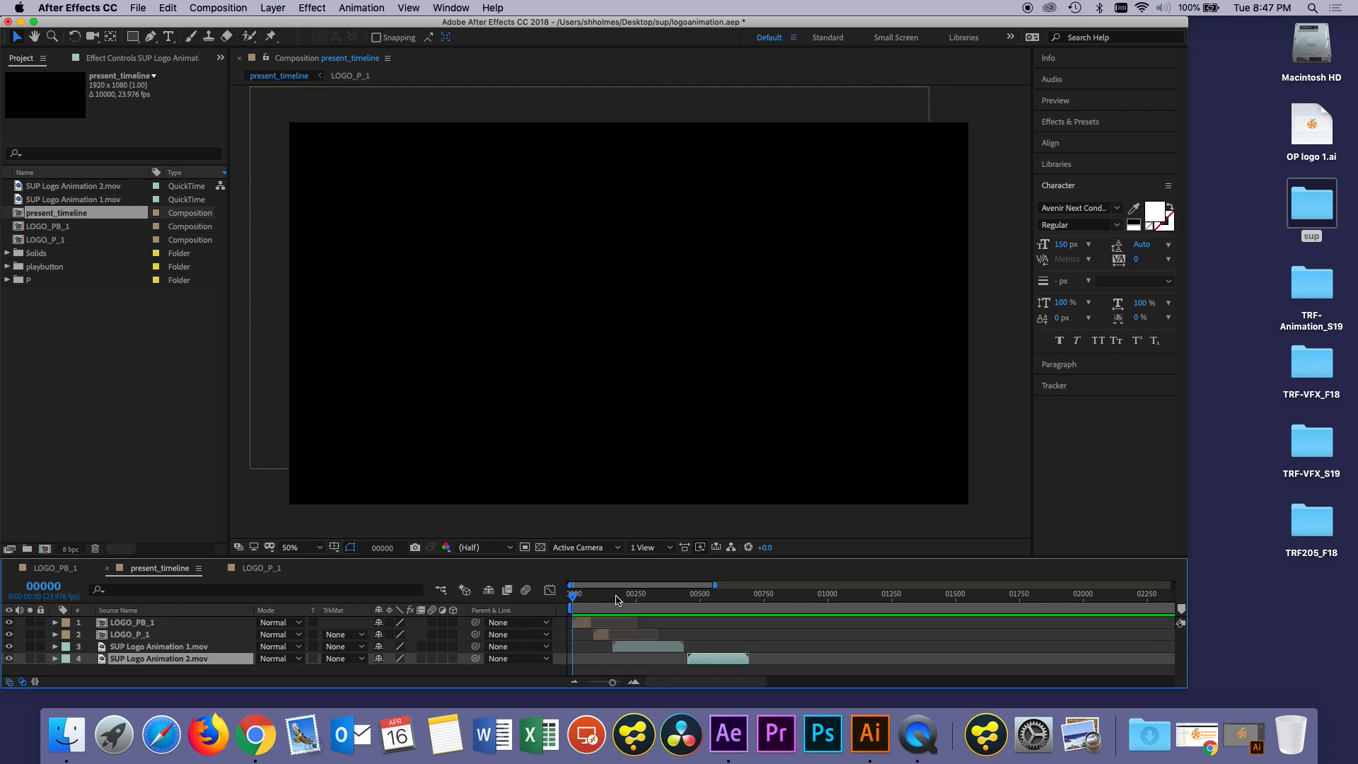
key(space)
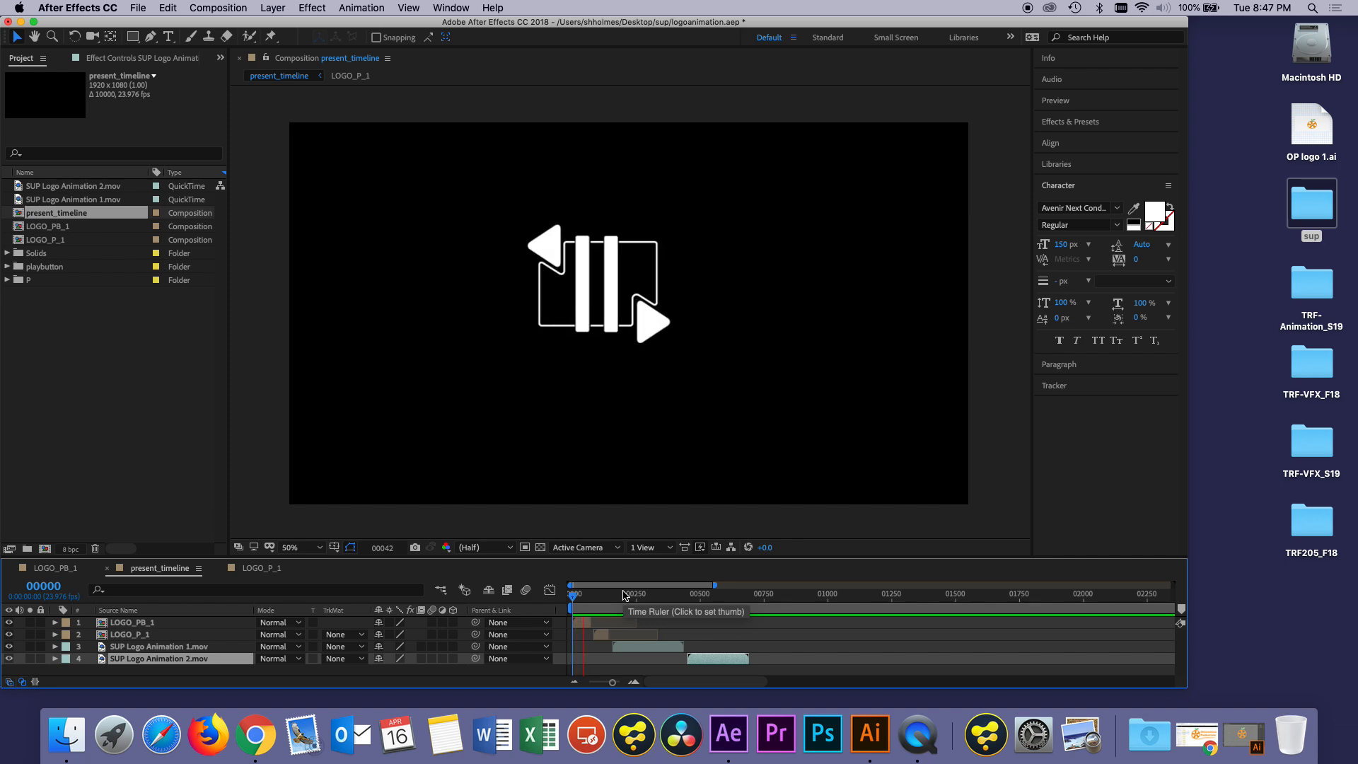
key(space)
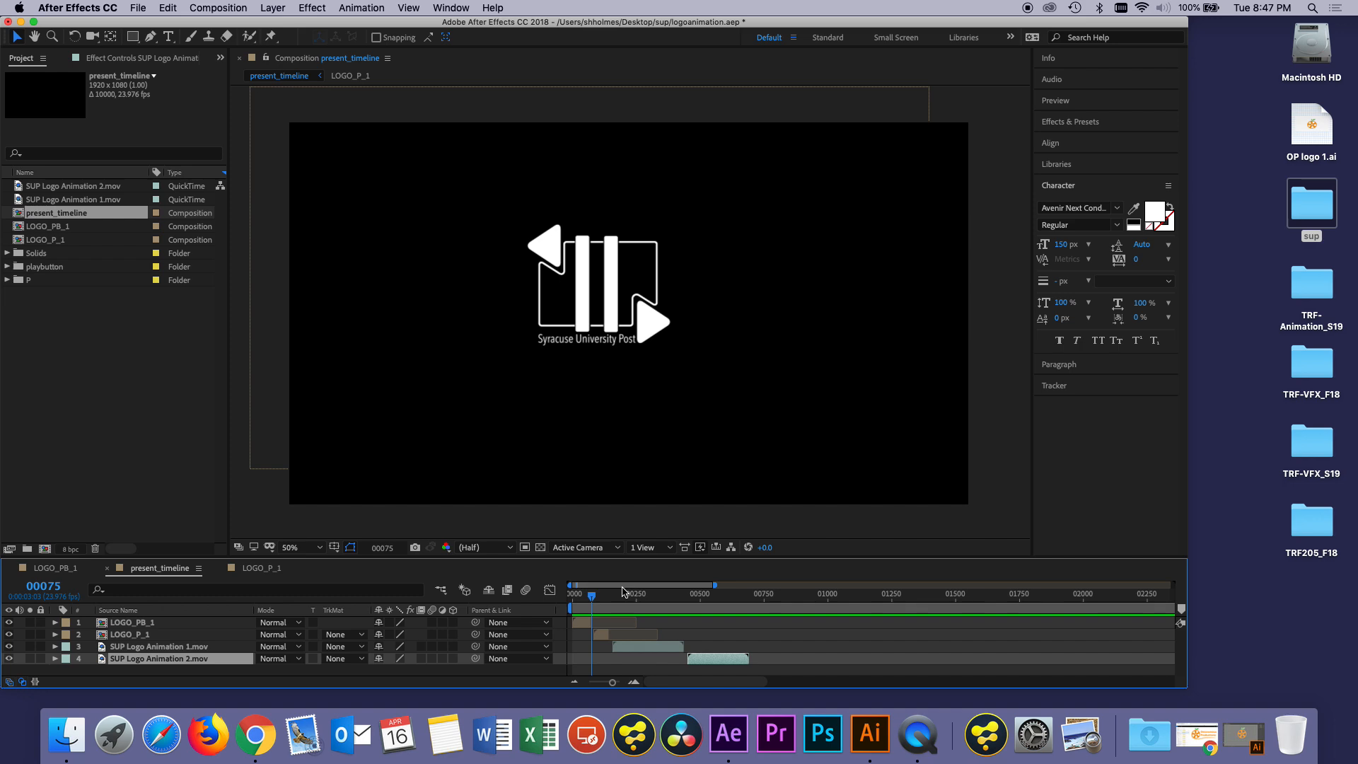
Step: Preview SUP Logo Animation 1.mov from about frame 158, and play both SUP movies from frame 155, stopping at frame 609
drag(606, 602, 613, 603)
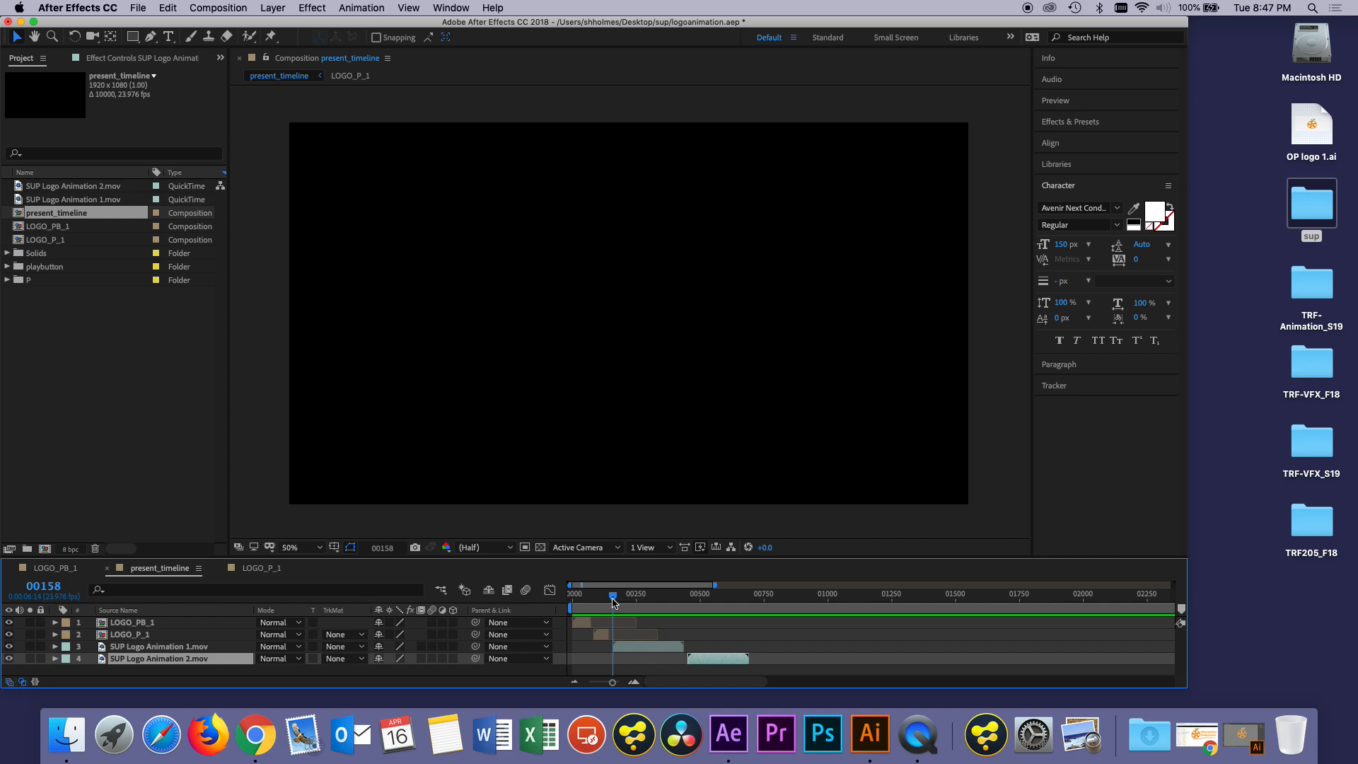
drag(612, 601, 613, 601)
key(space)
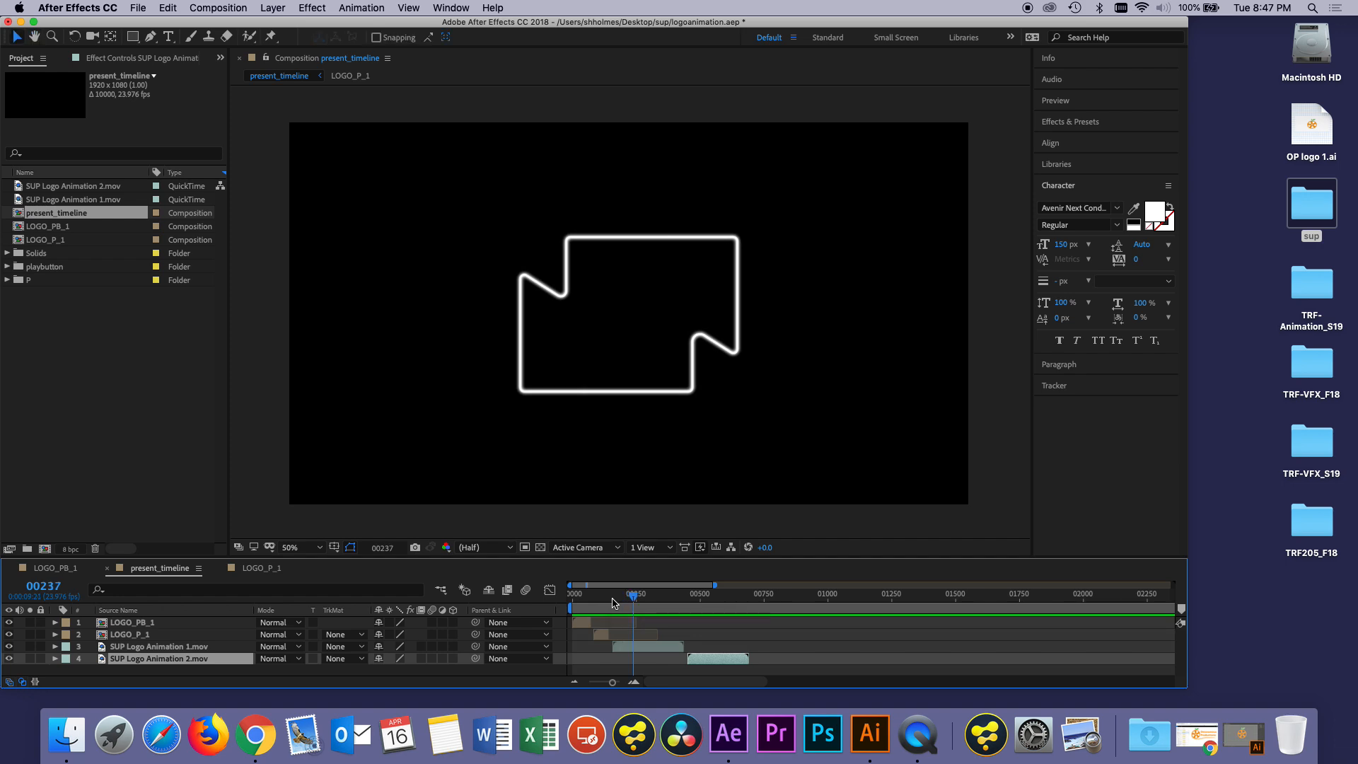
mouse_move(590, 601)
mouse_down()
mouse_move(576, 602)
mouse_move(612, 606)
mouse_up()
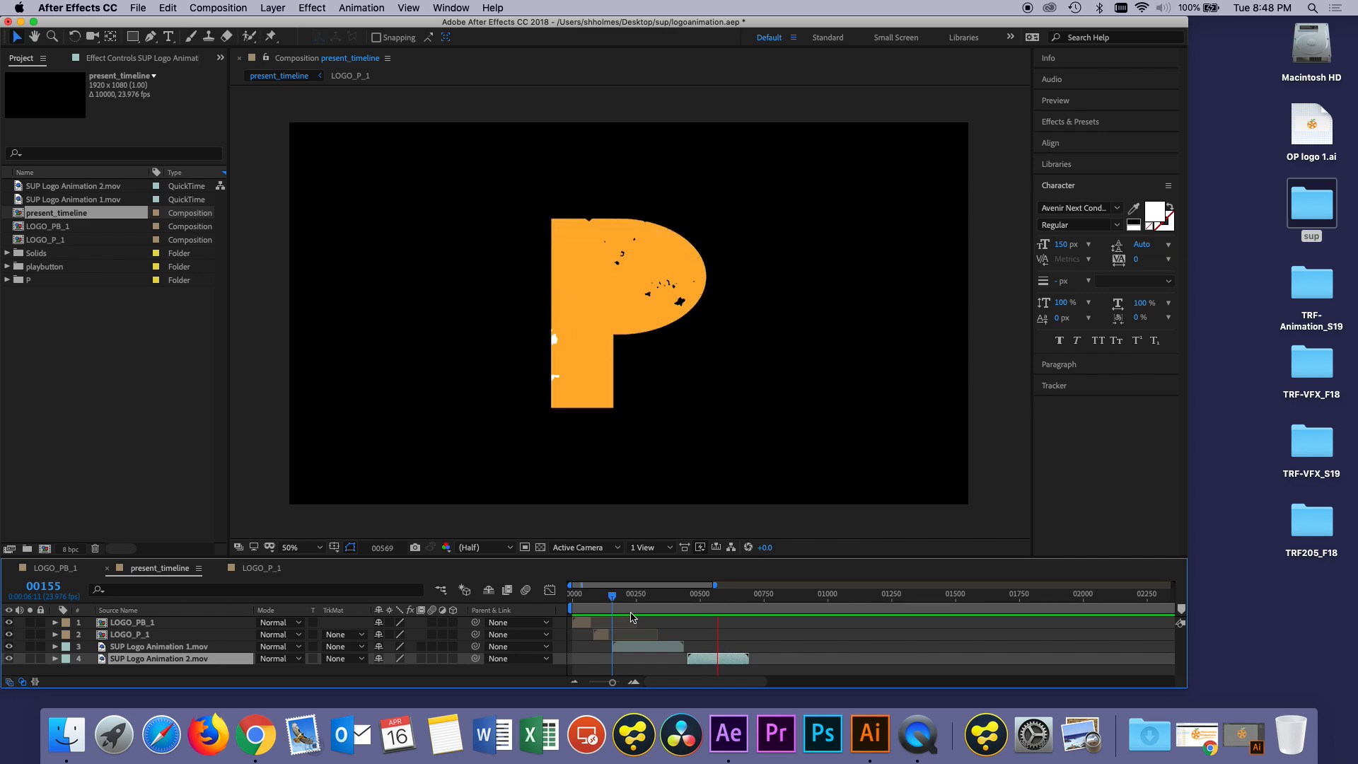
key(space)
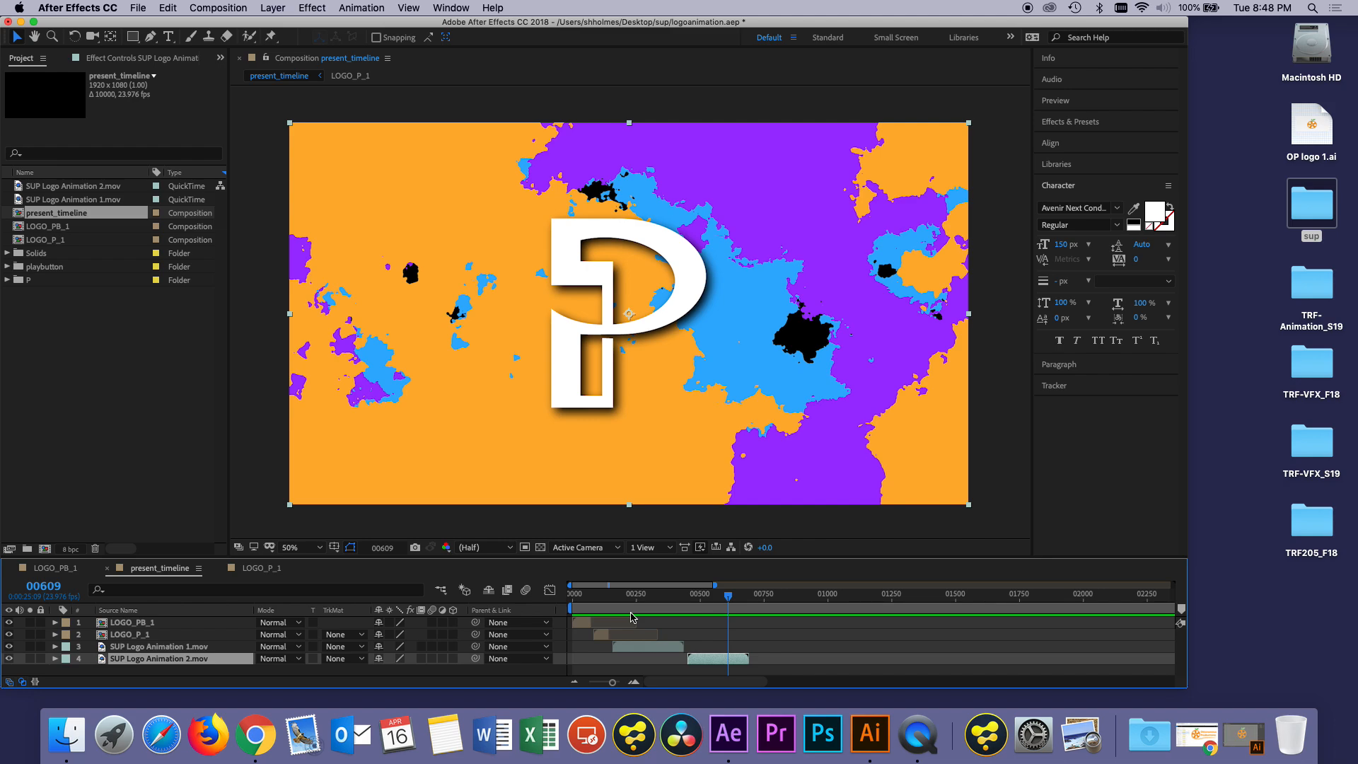
Step: Scrub the LOGO_P_1 clip around frame 89 to examine how its logo is revealed
click(603, 596)
drag(604, 598, 595, 598)
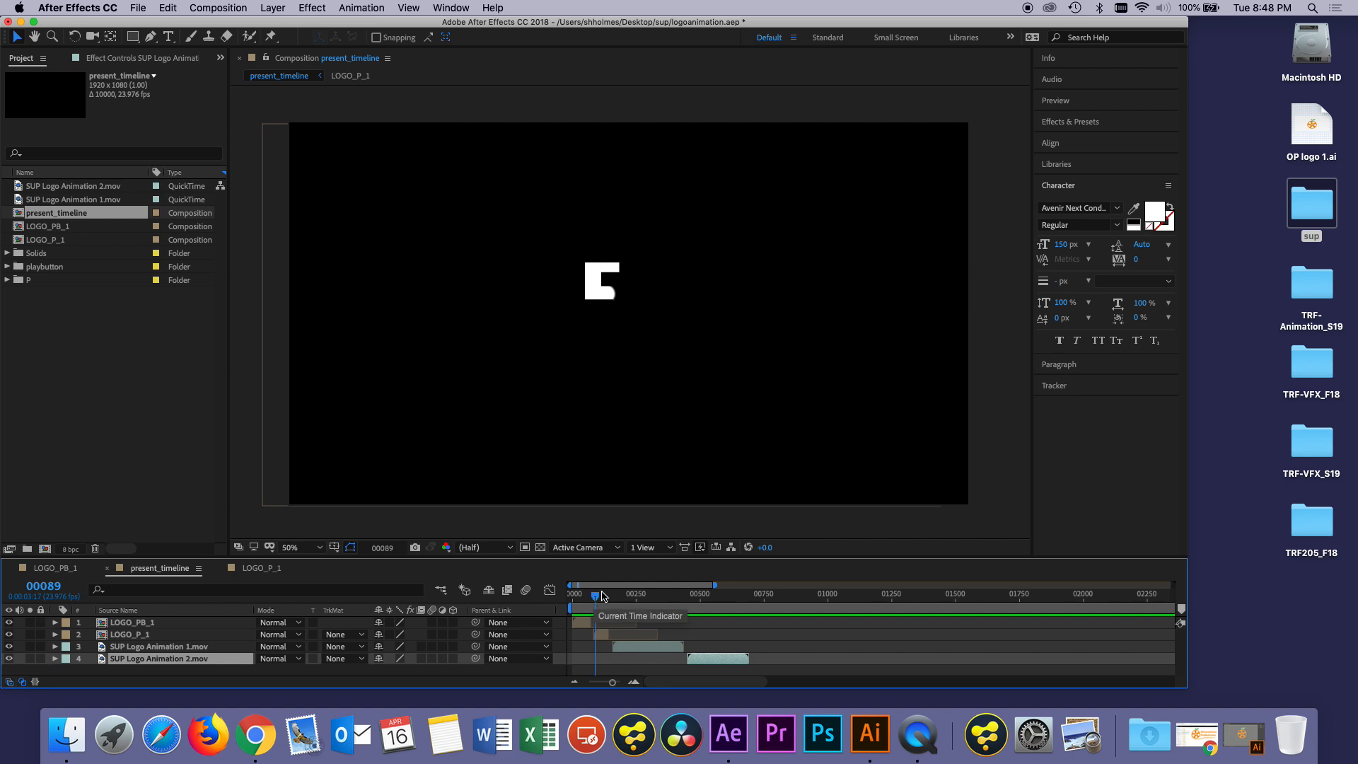
drag(598, 596, 592, 596)
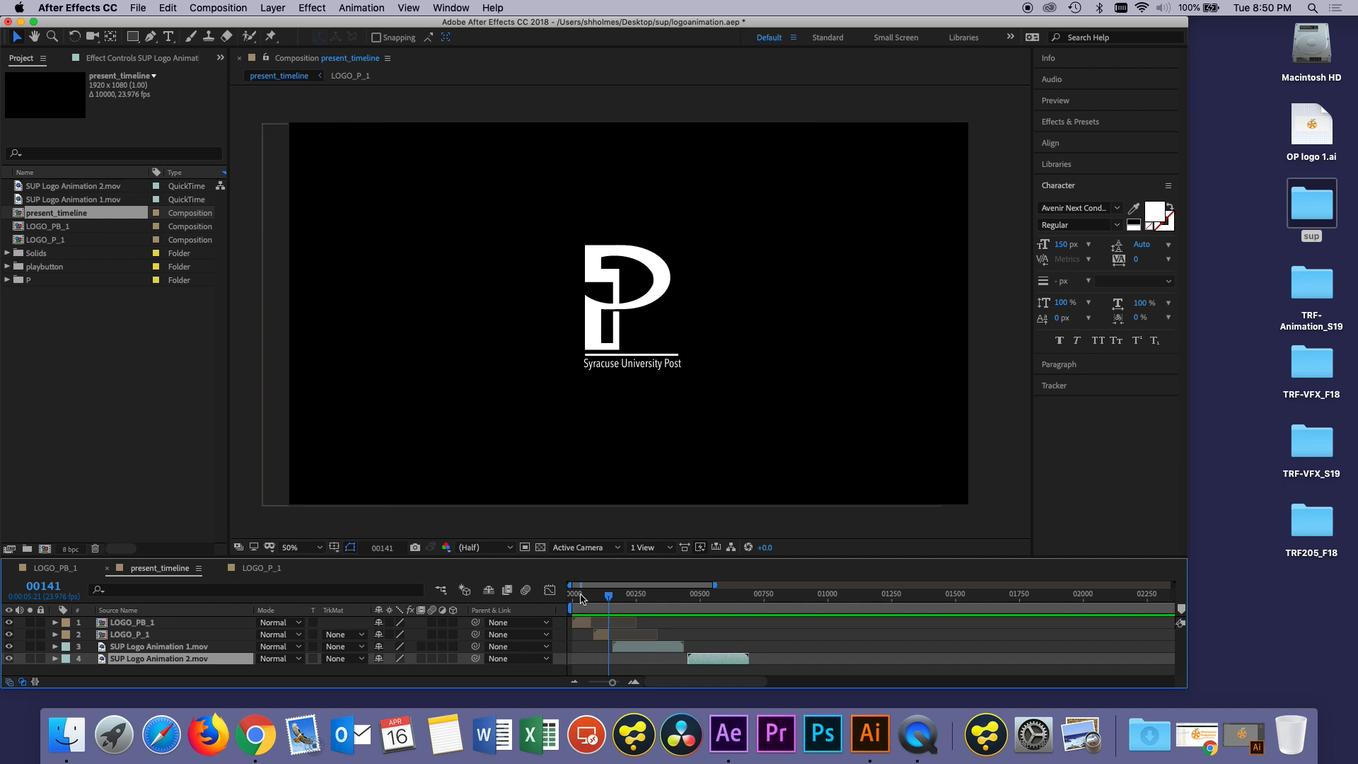
Step: Preview the timeline from frame 0 to frame 91, and return the playhead to frame 0
click(563, 599)
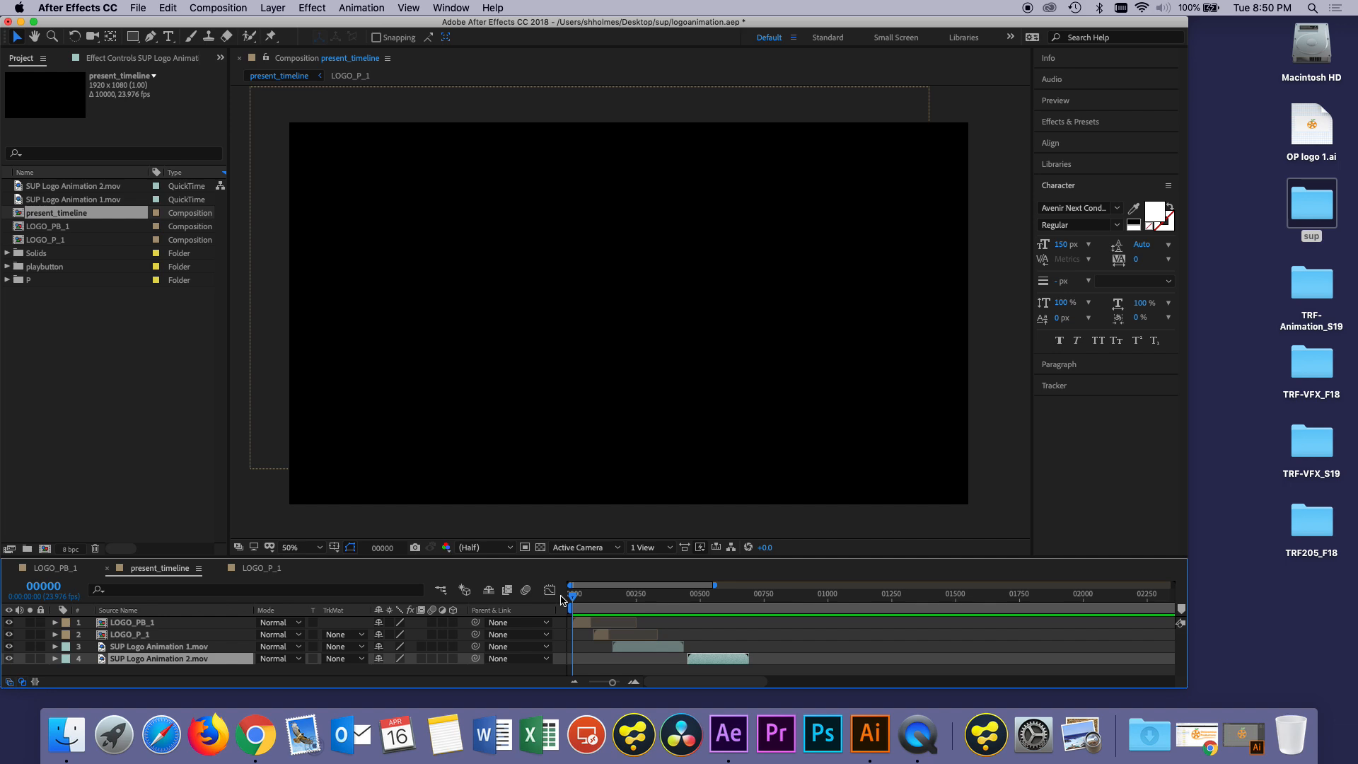
key(space)
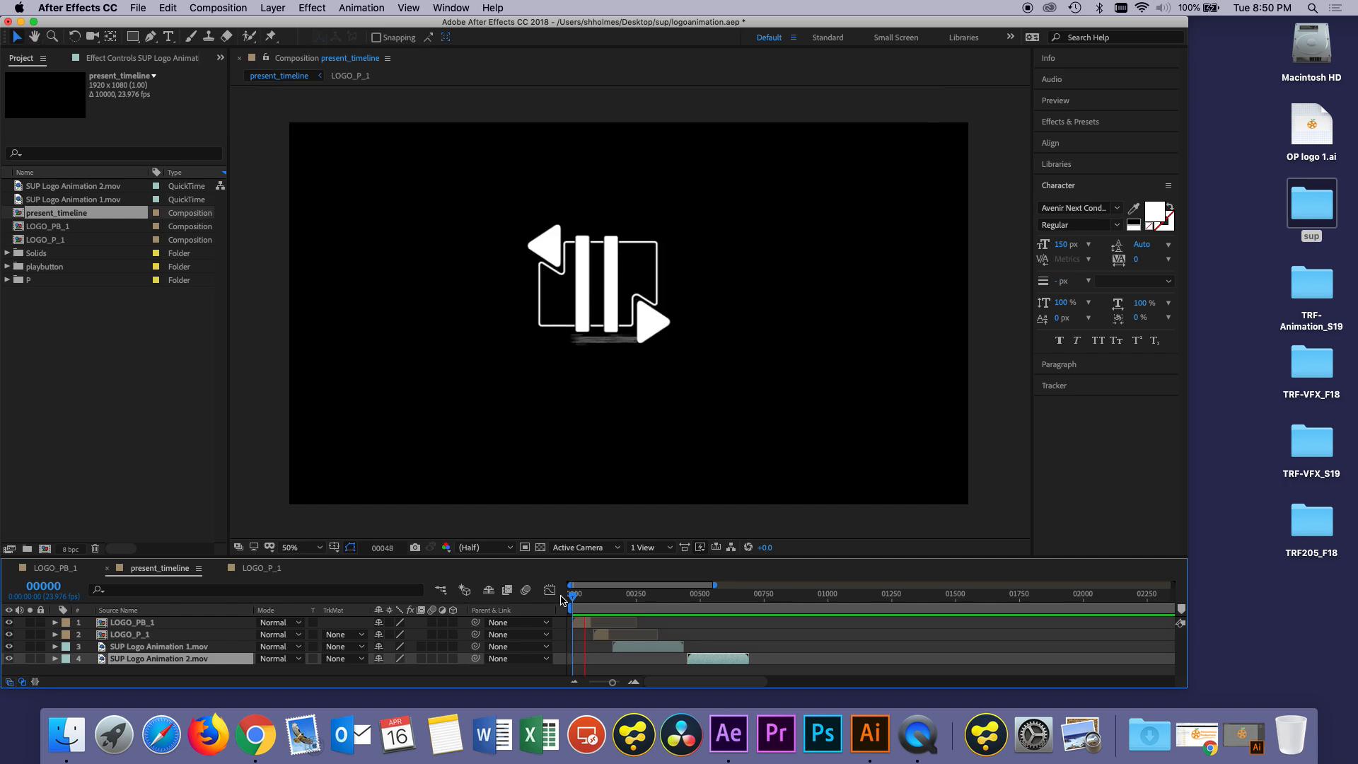
key(space)
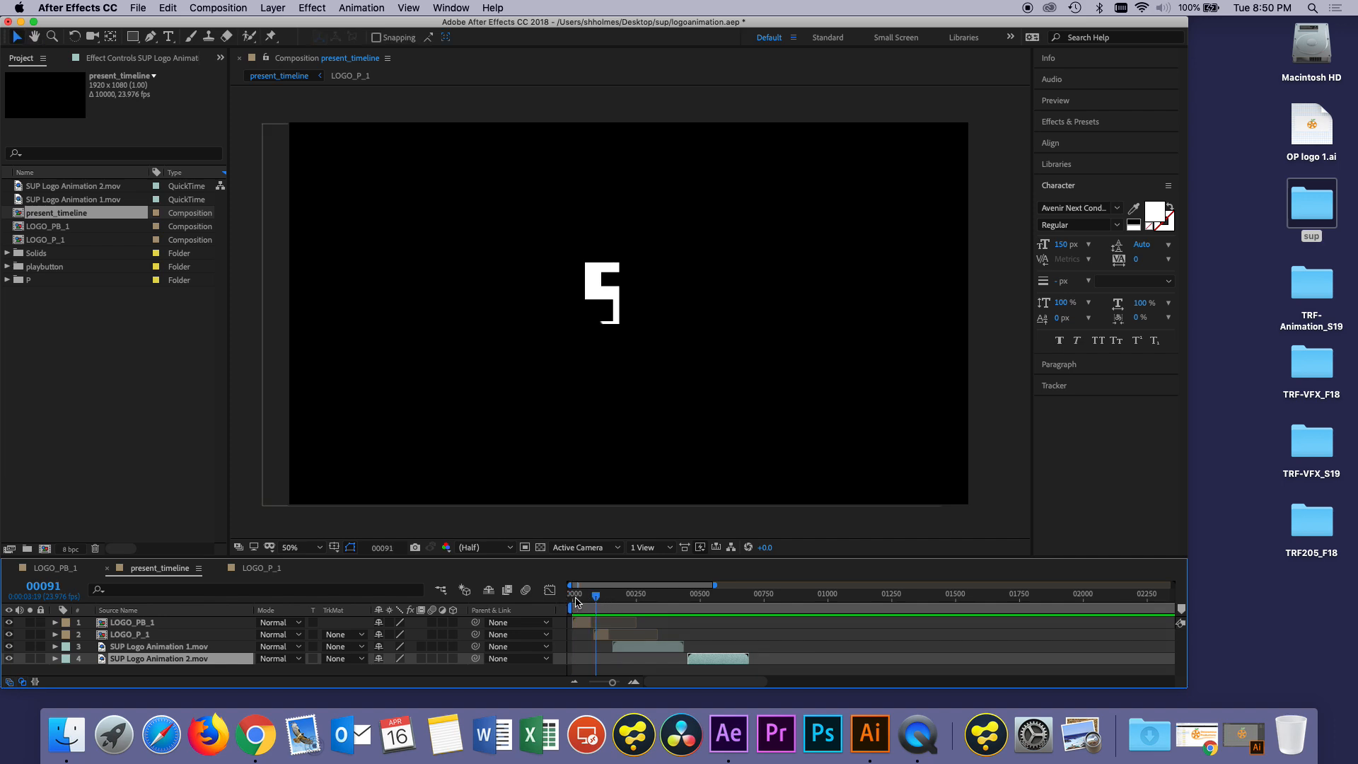
click(570, 600)
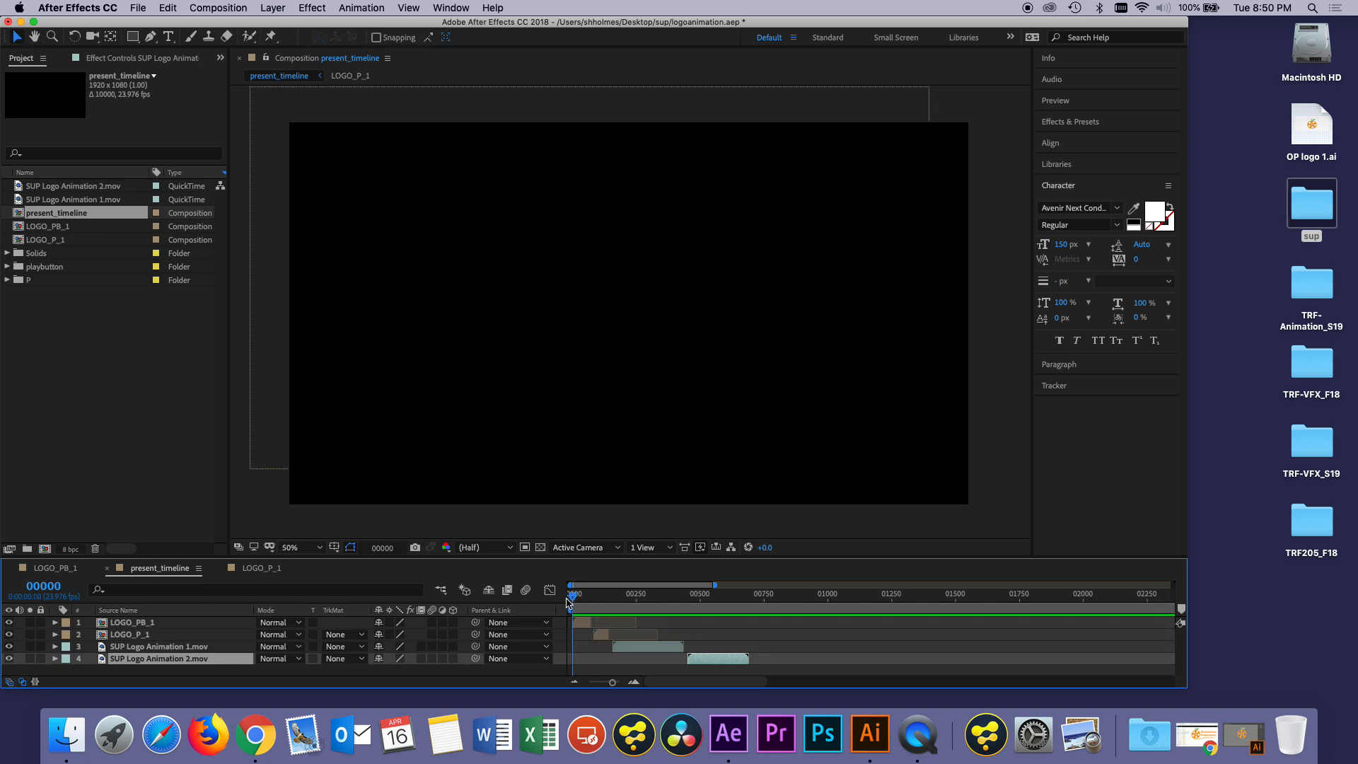
Step: Play present_timeline from frame 0 through all four logo animations and stop at frame 700
key(space)
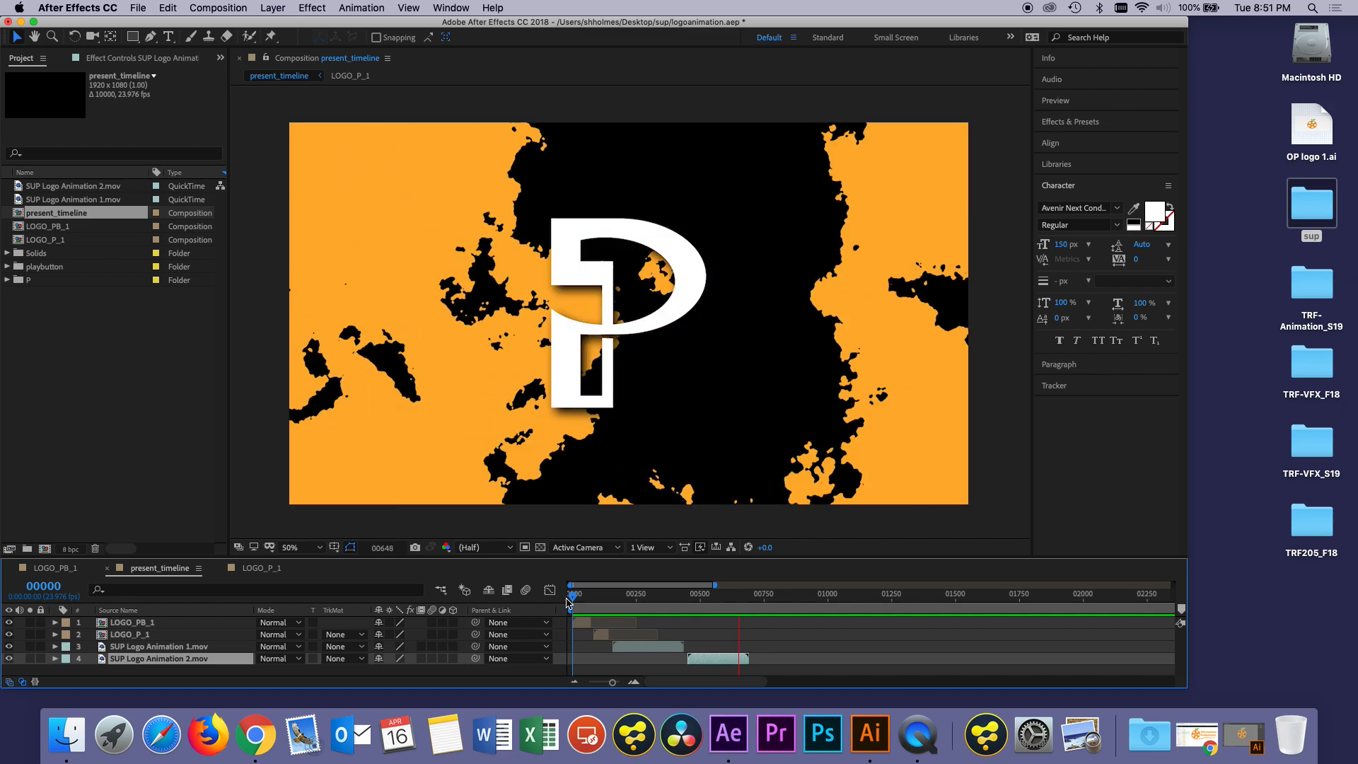
key(space)
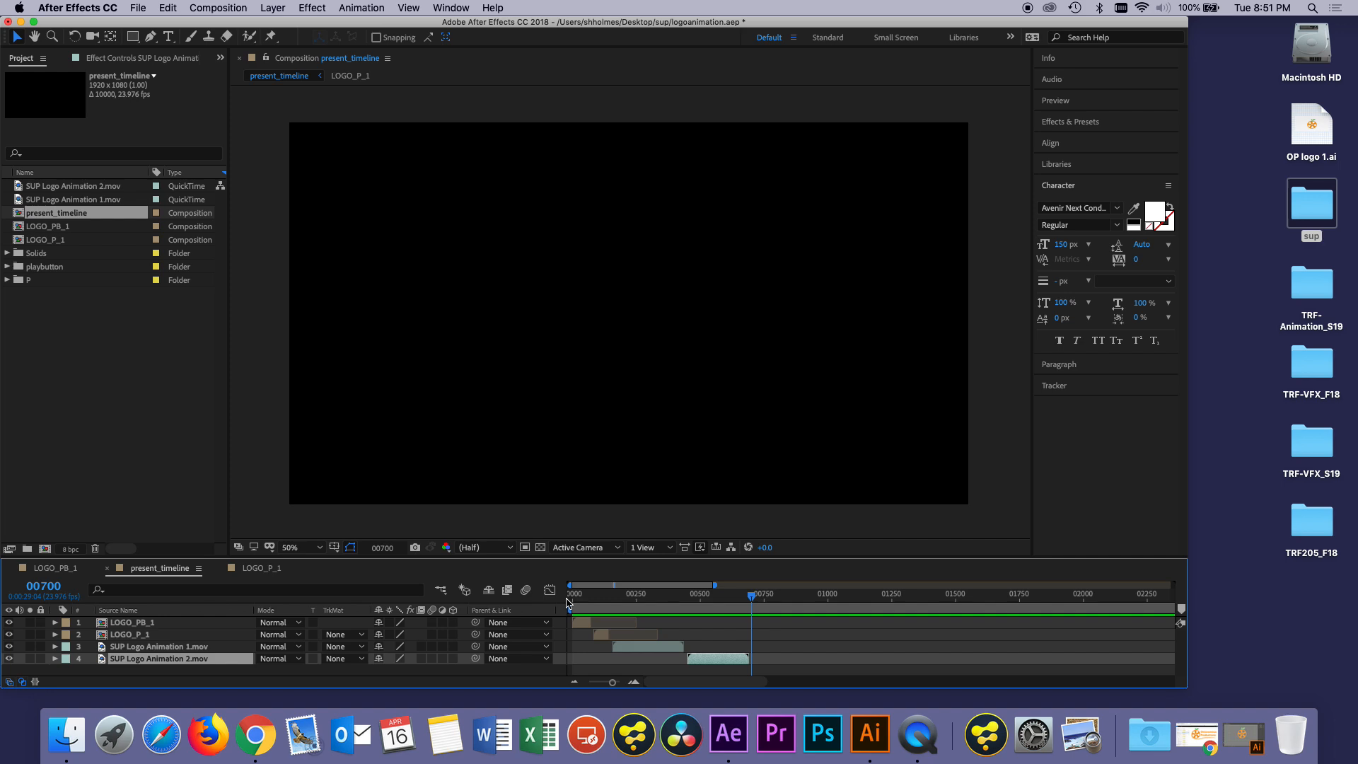
click(173, 460)
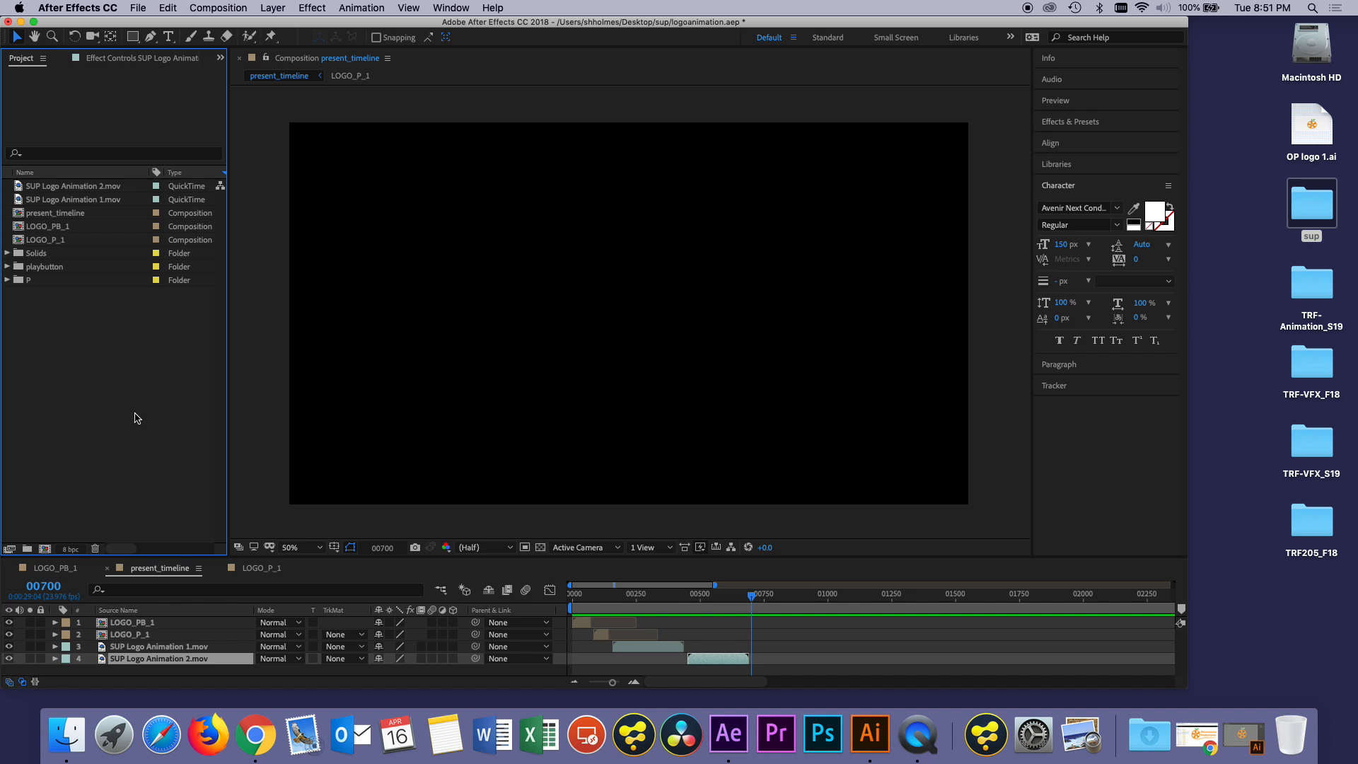
Step: Scrub to frame 133 to show the finished P logo in the LOGO_P_1 clip
click(599, 598)
drag(598, 598, 607, 599)
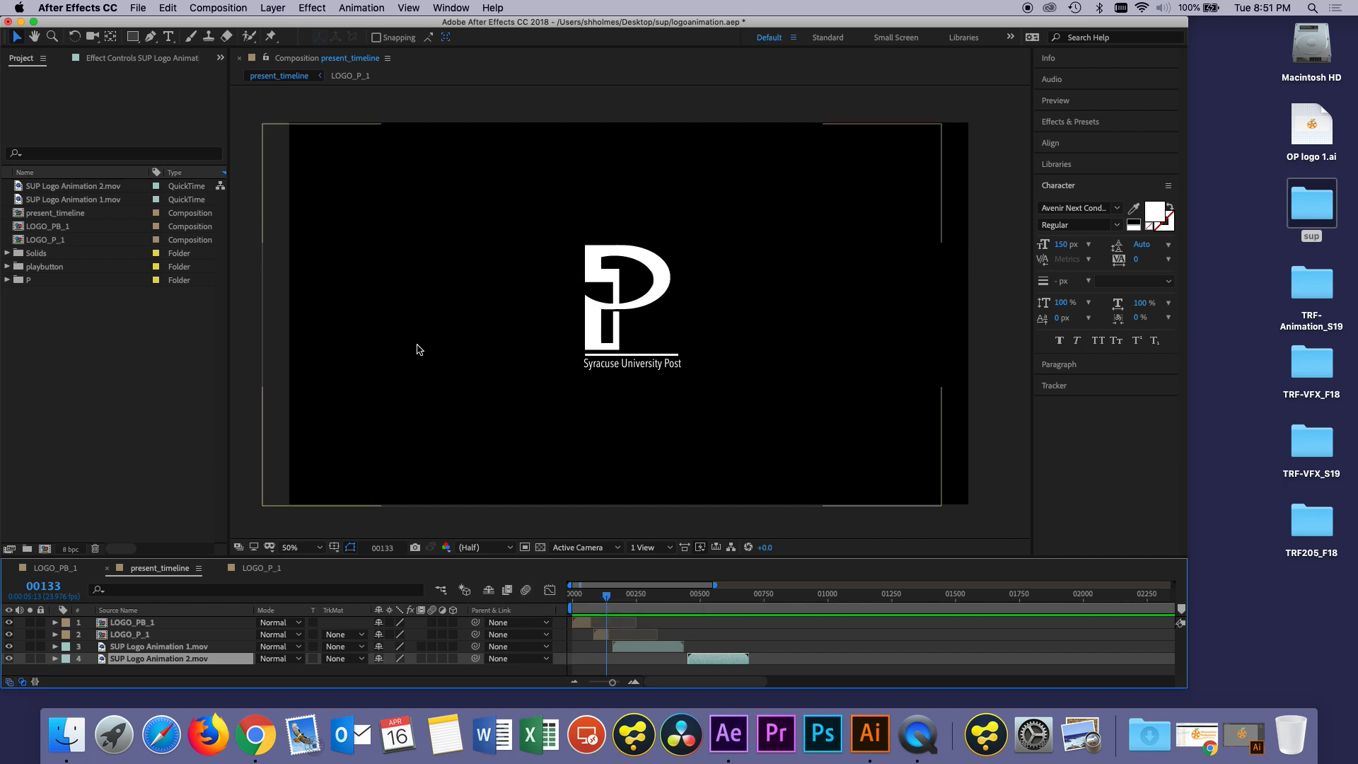
click(123, 352)
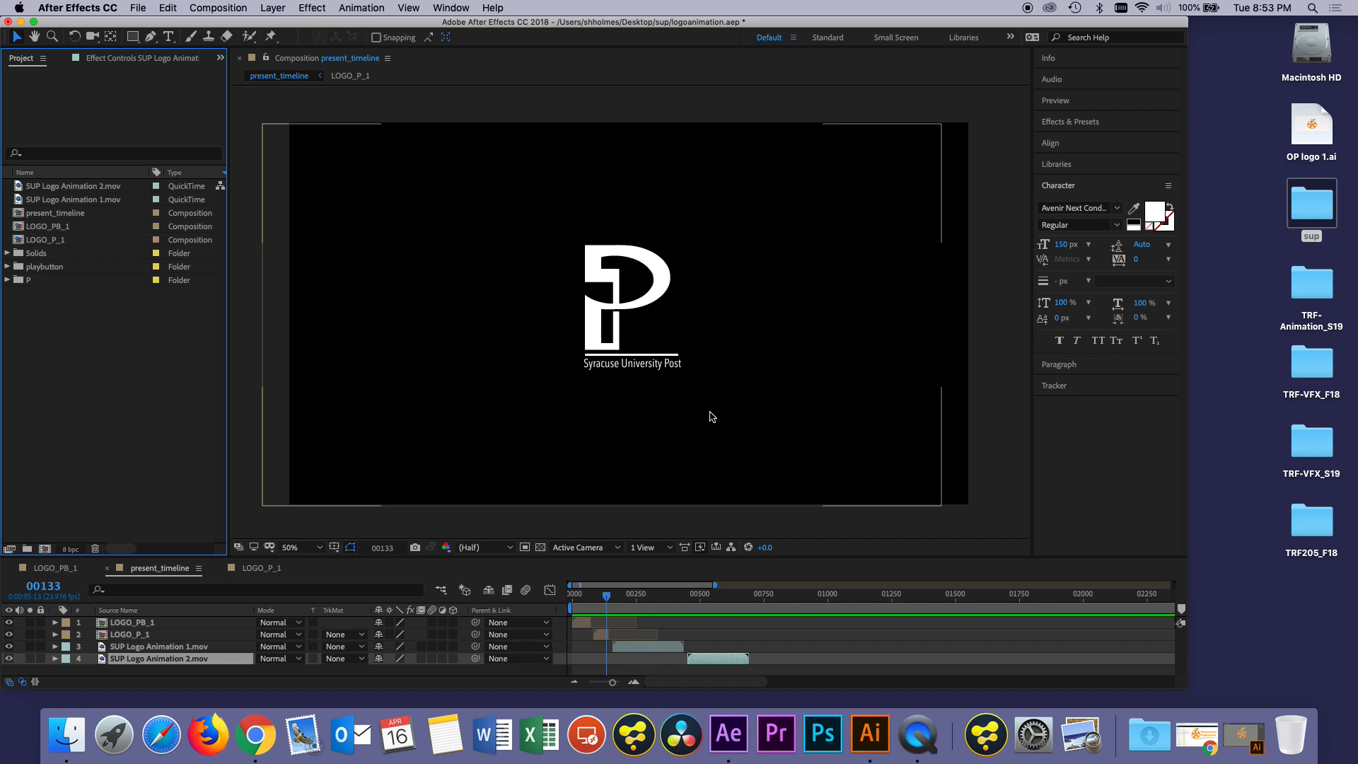
Step: Replay the LOGO_P_1 animation twice, from frame 78 and from frame 75, stopping at frame 132
drag(590, 597, 594, 599)
key(space)
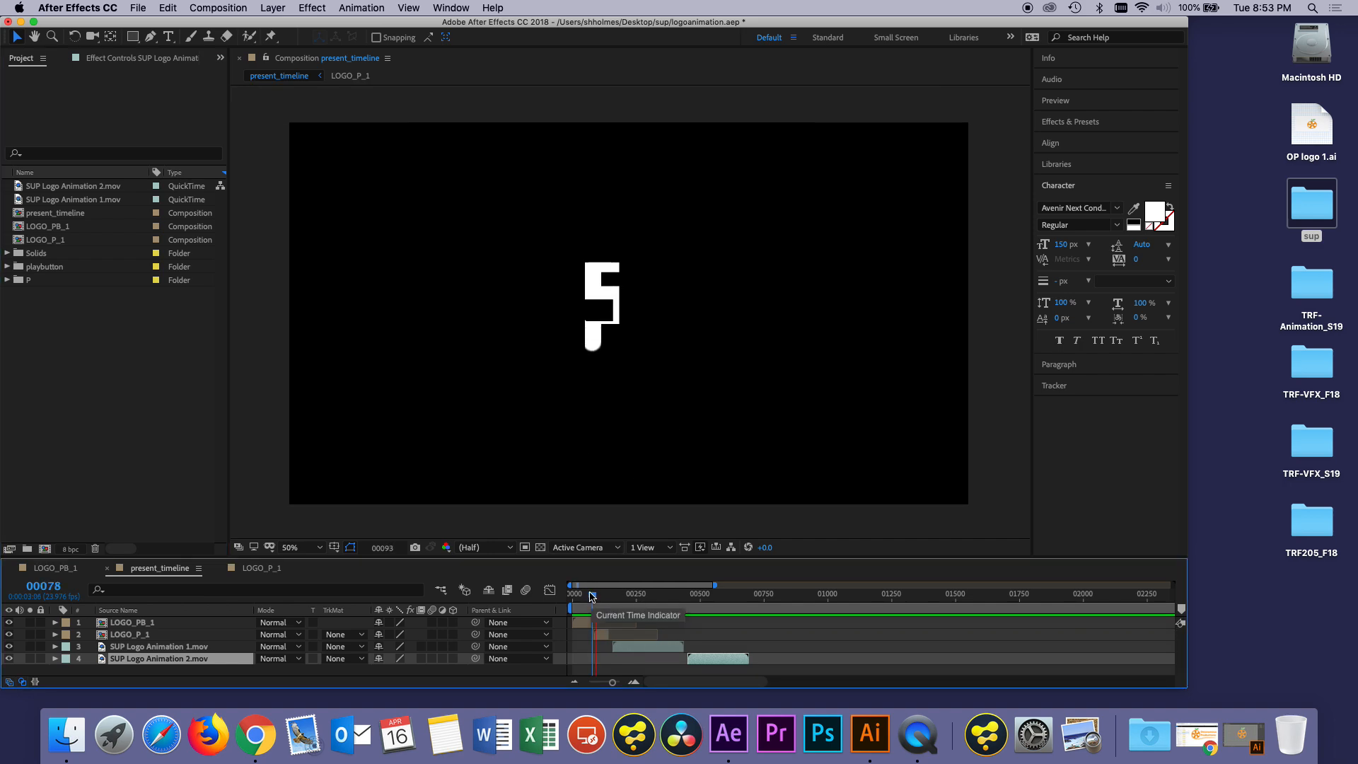
key(space)
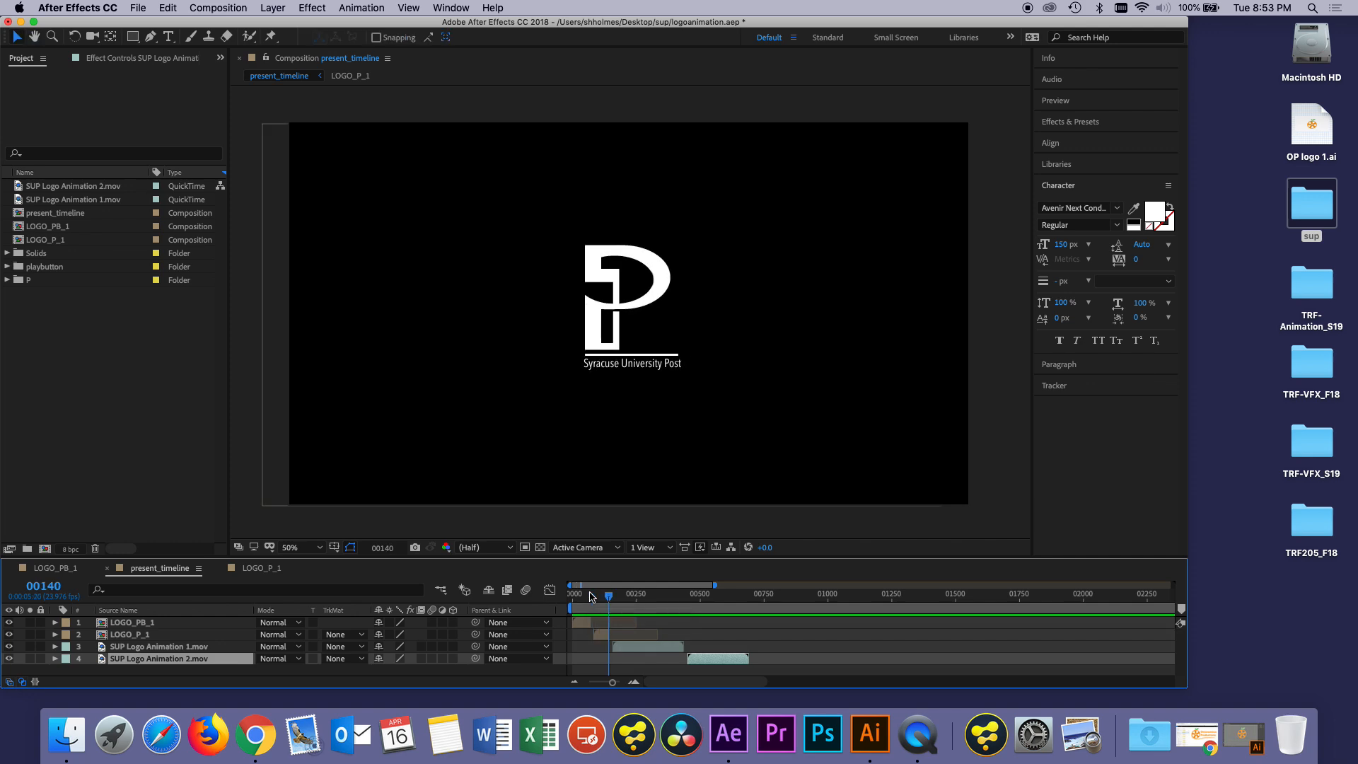
click(592, 597)
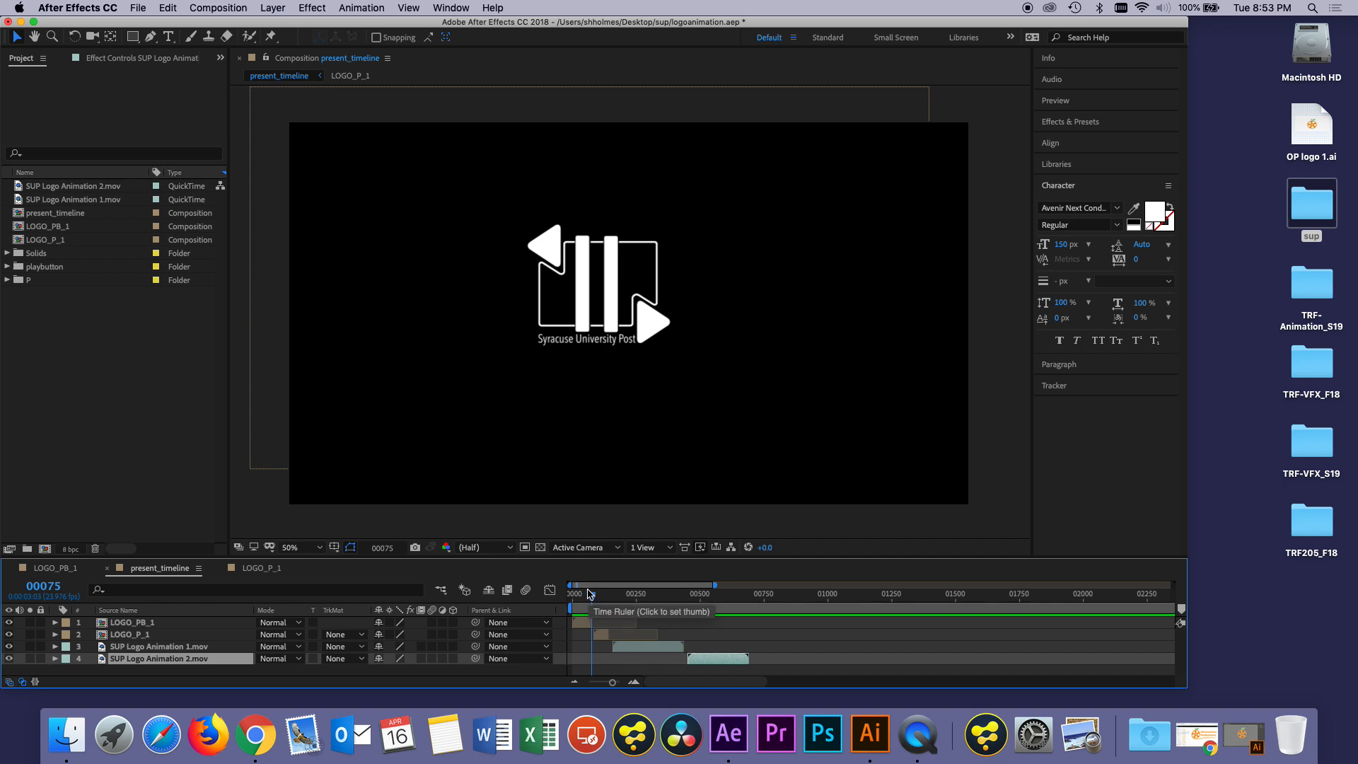
key(space)
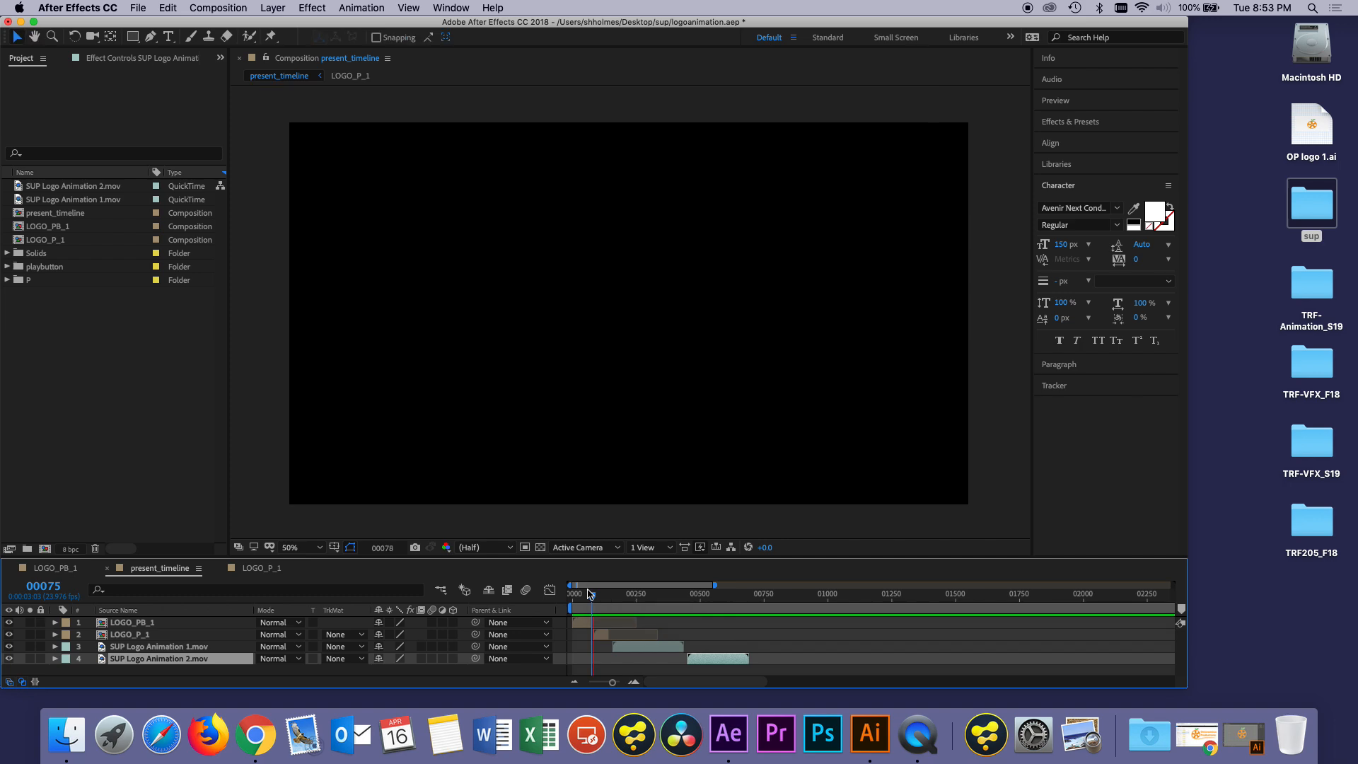
key(space)
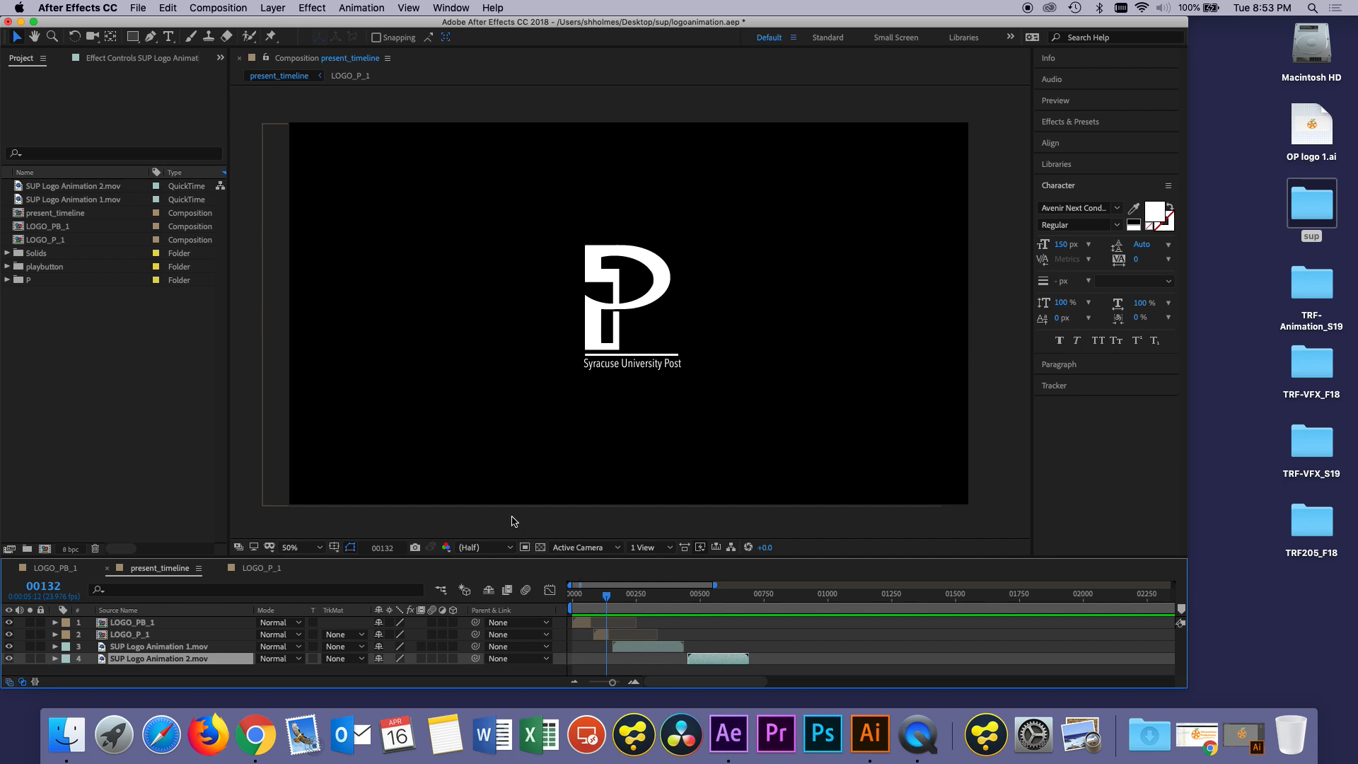
Step: Create a new composition named orange with a duration of 100 frames
click(172, 389)
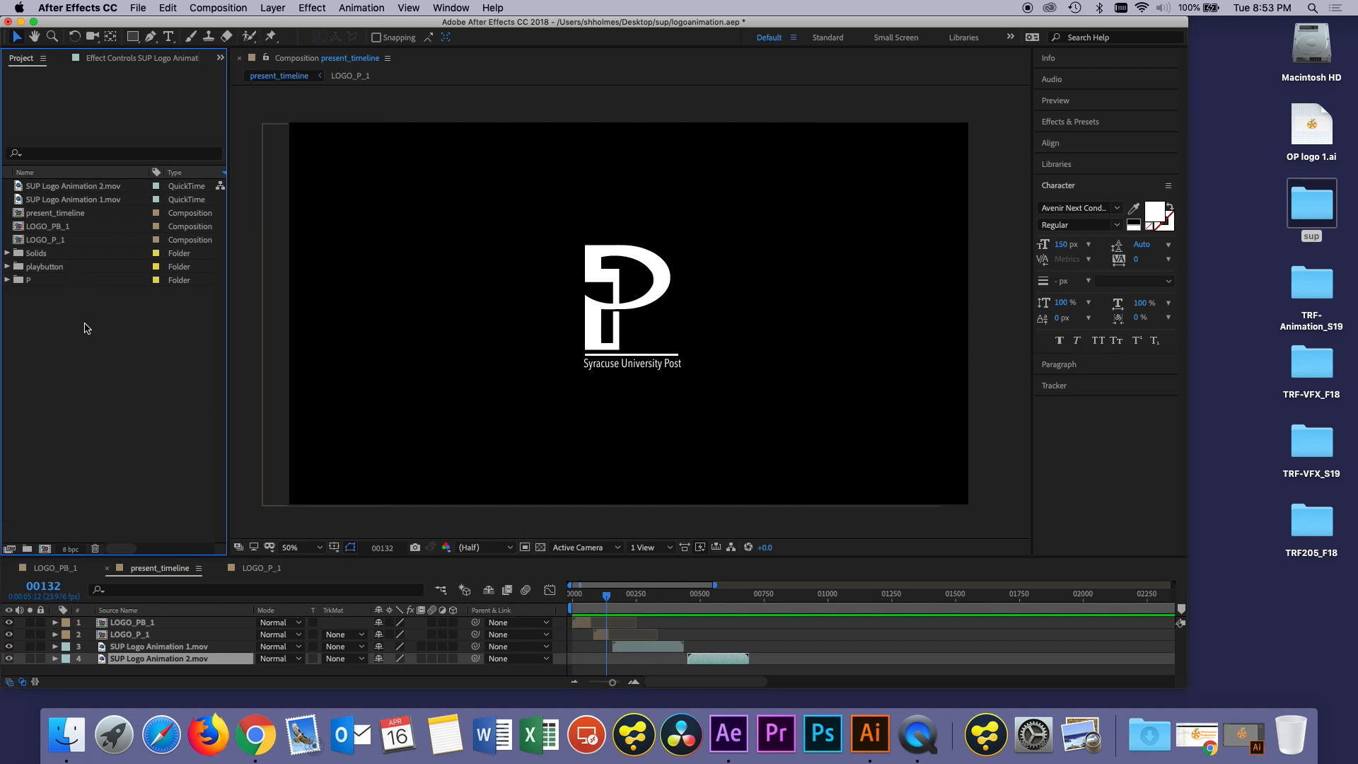
right_click(89, 326)
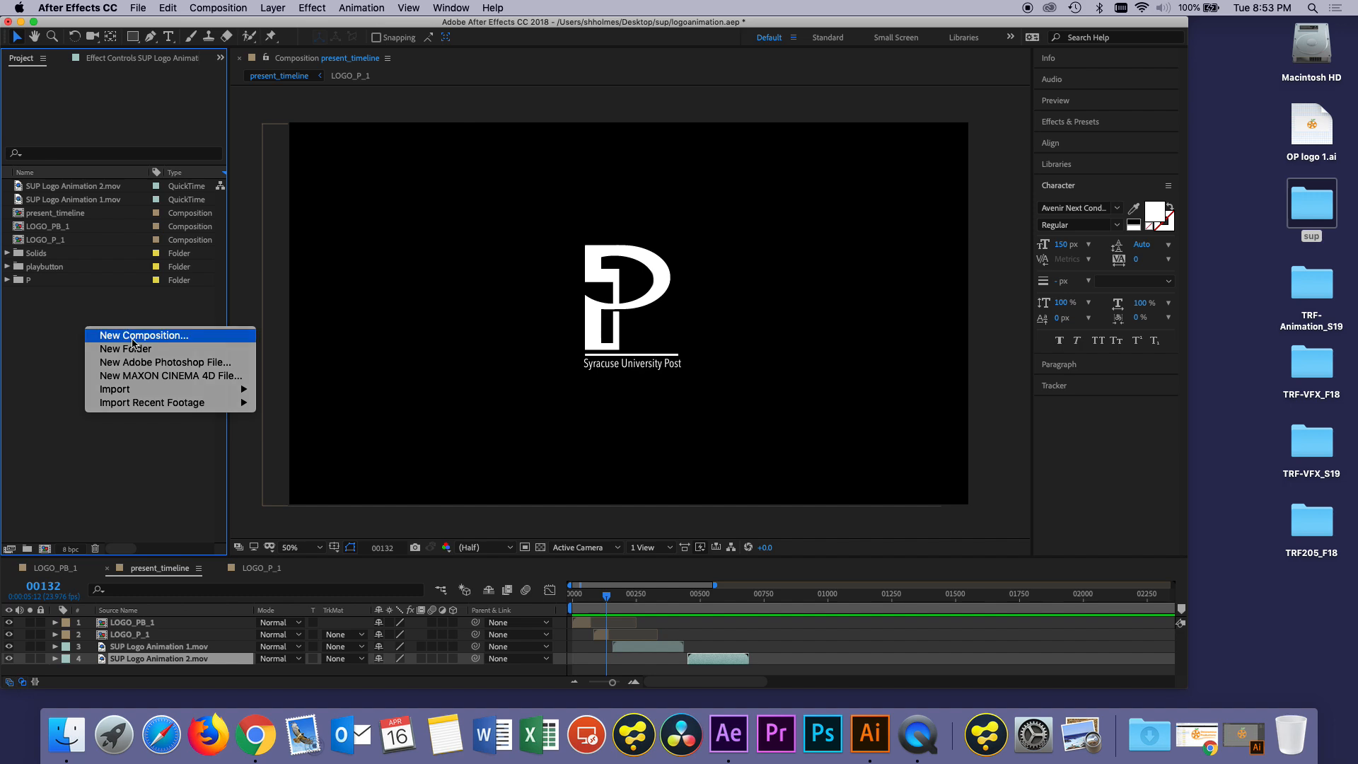
click(133, 339)
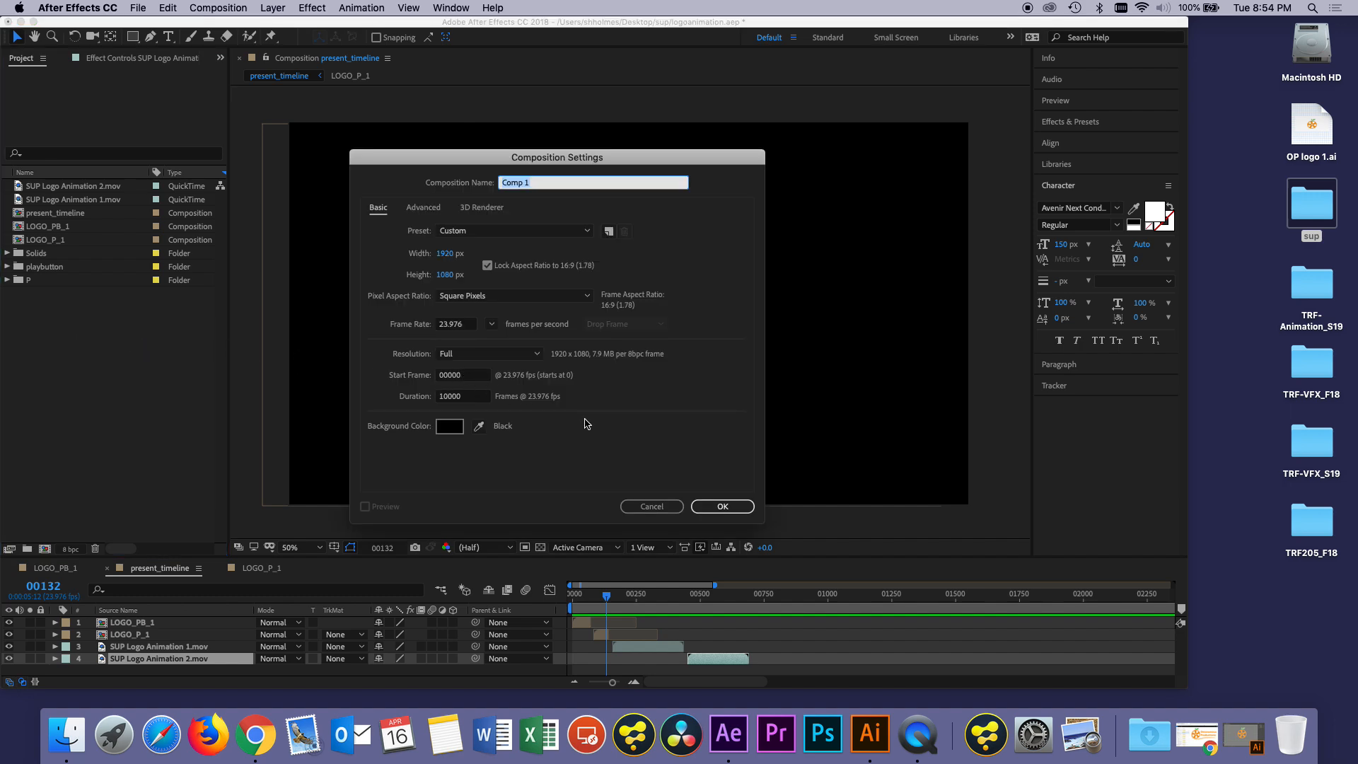
text(orange)
click(466, 396)
key(BackSpace)
key(BackSpace)
key(BackSpace)
key(BackSpace)
text(100)
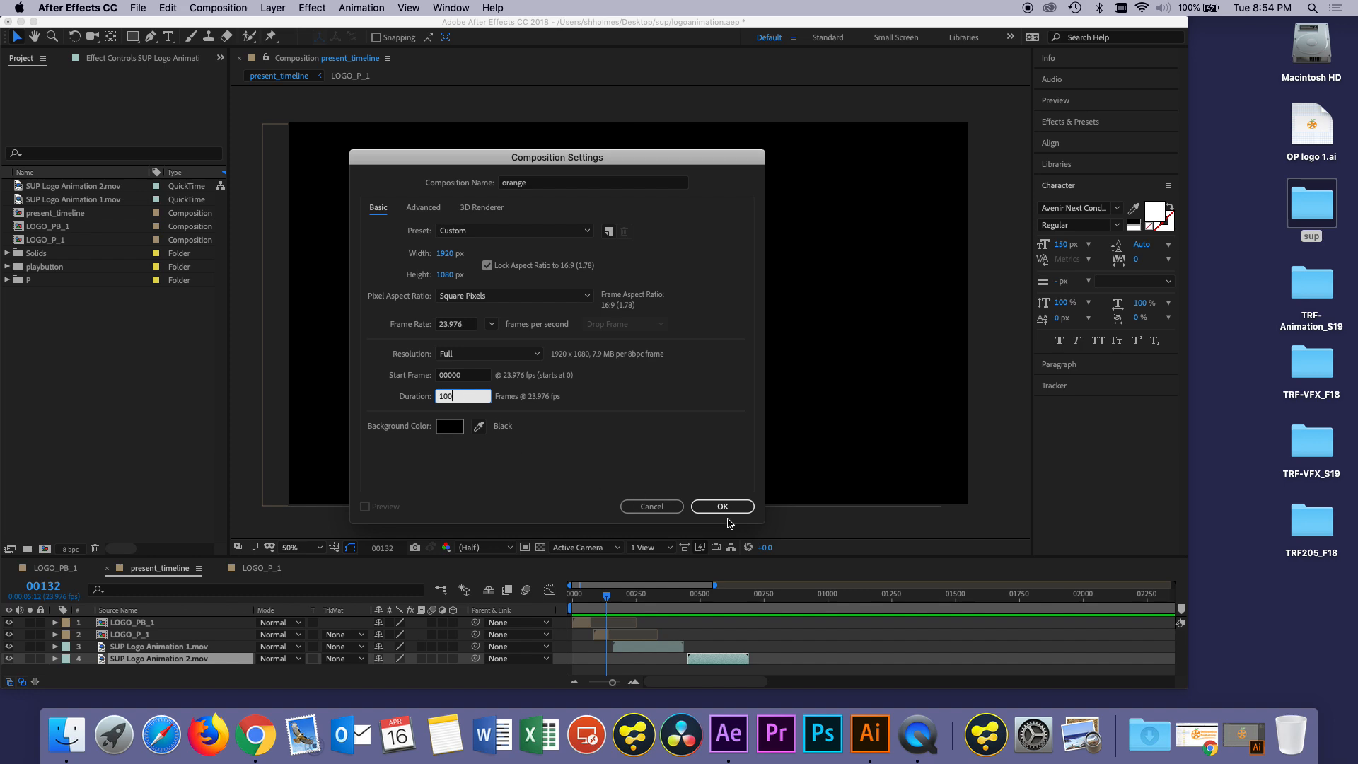
click(726, 506)
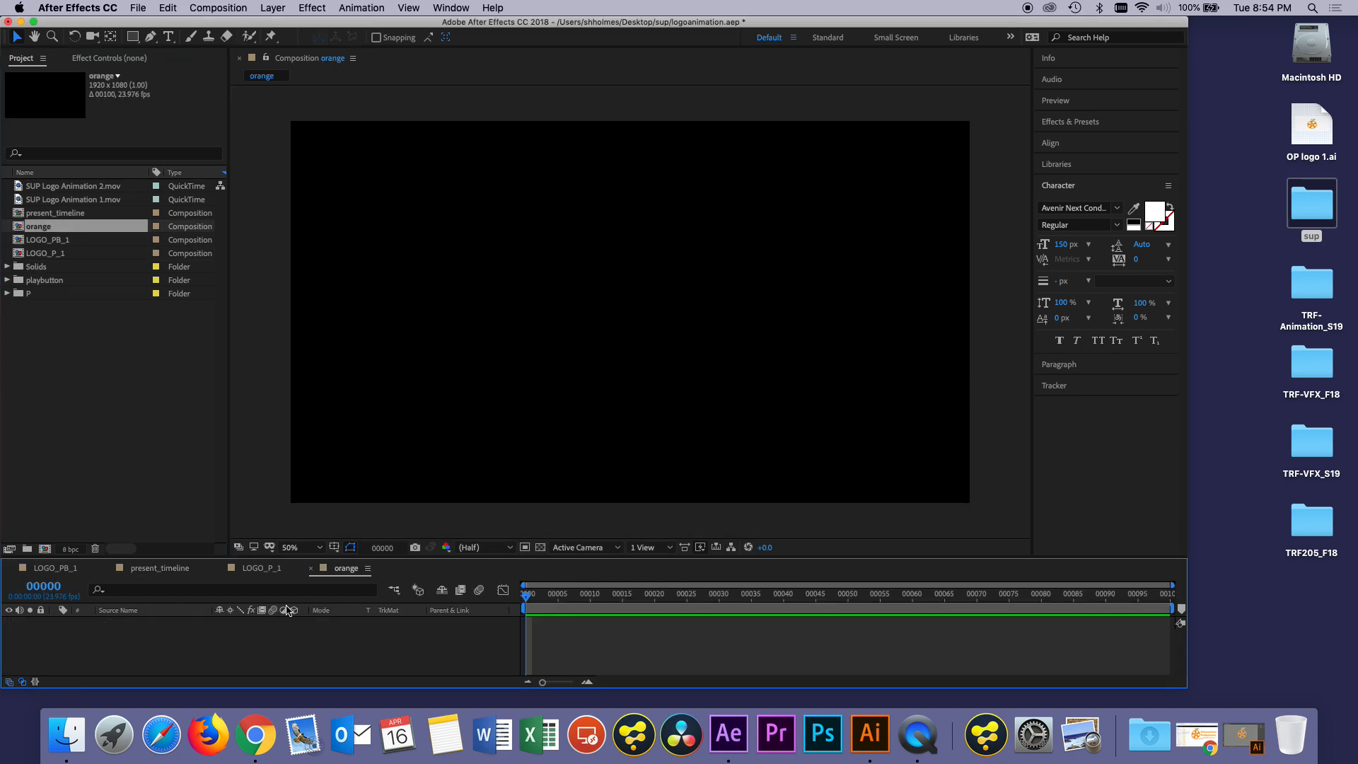
Step: Enlarge the timeline area of the orange composition upward
click(276, 565)
drag(275, 558, 283, 499)
click(346, 509)
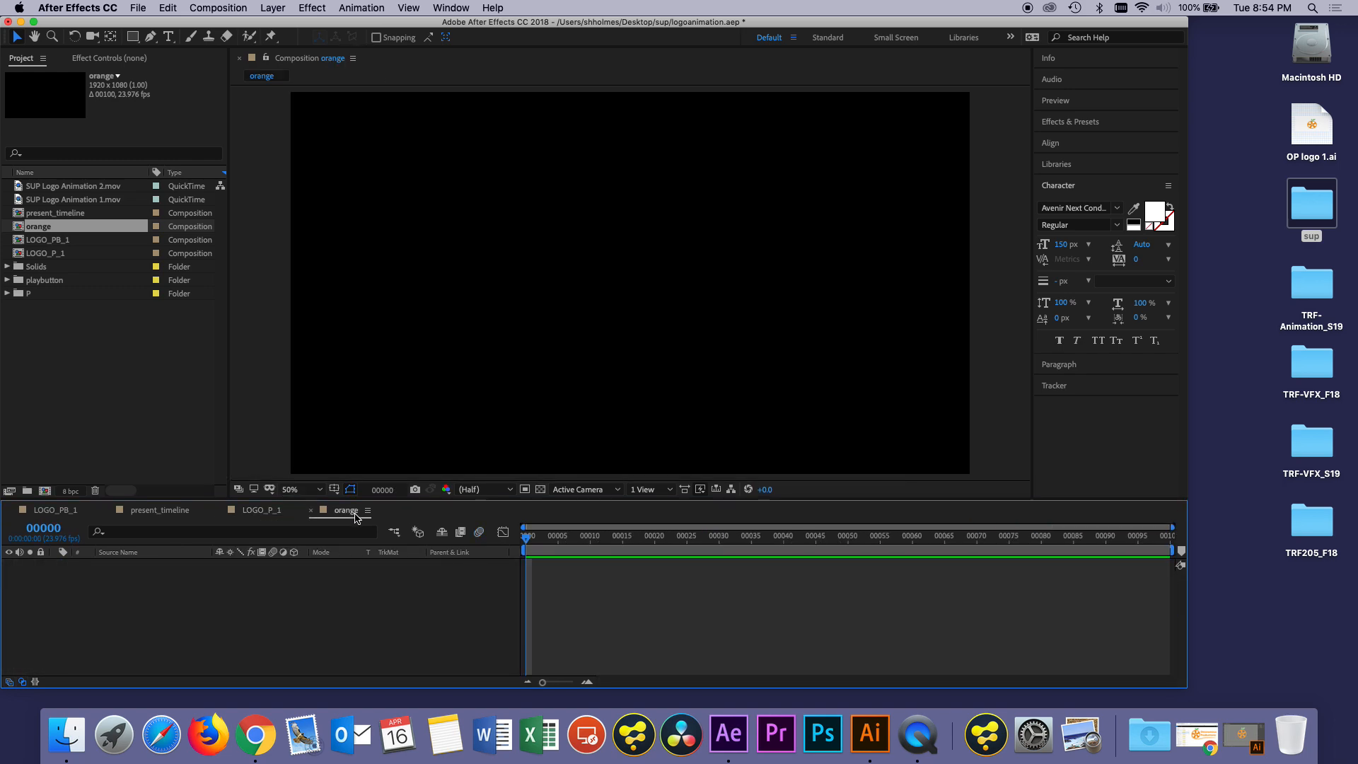
Step: Choose OP Logo 1.ai from the sup folder for import as footage
click(76, 340)
right_click(75, 348)
right_click(101, 373)
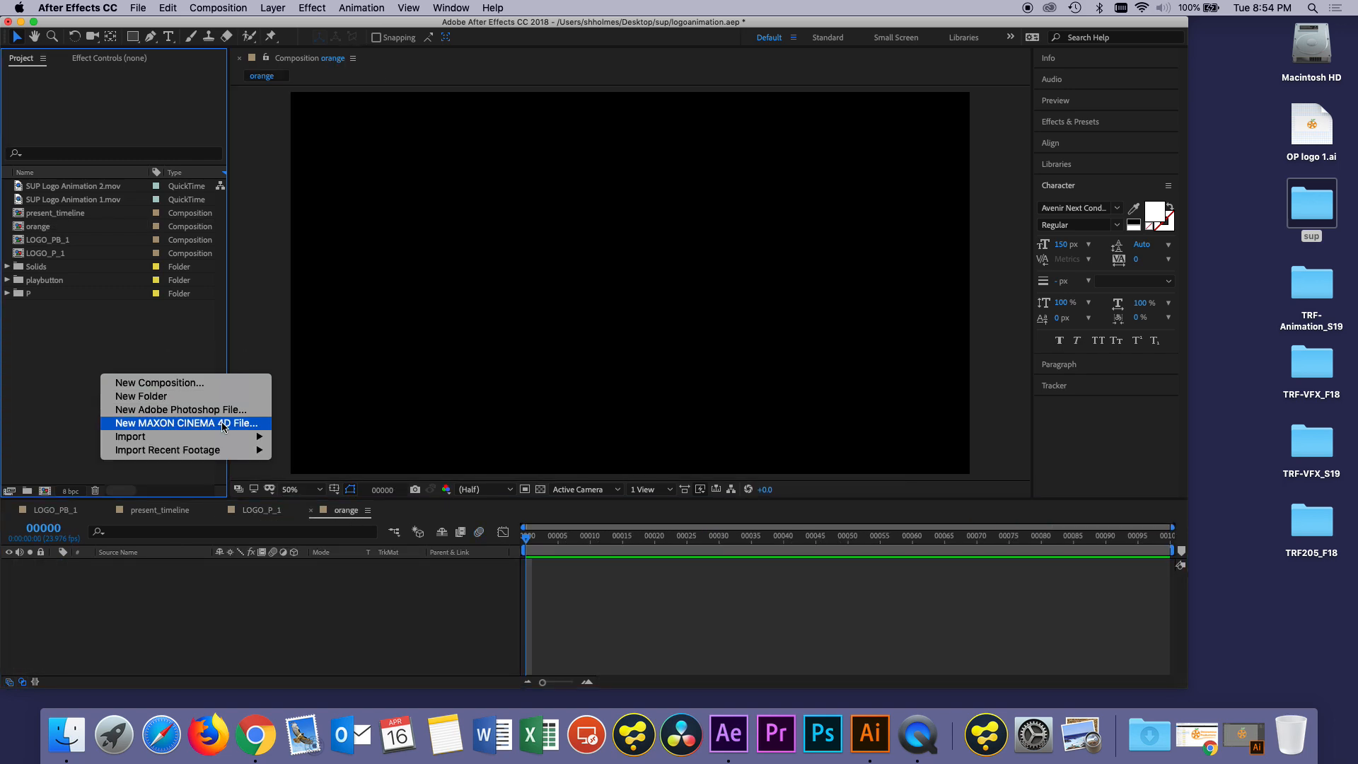
mouse_move(244, 438)
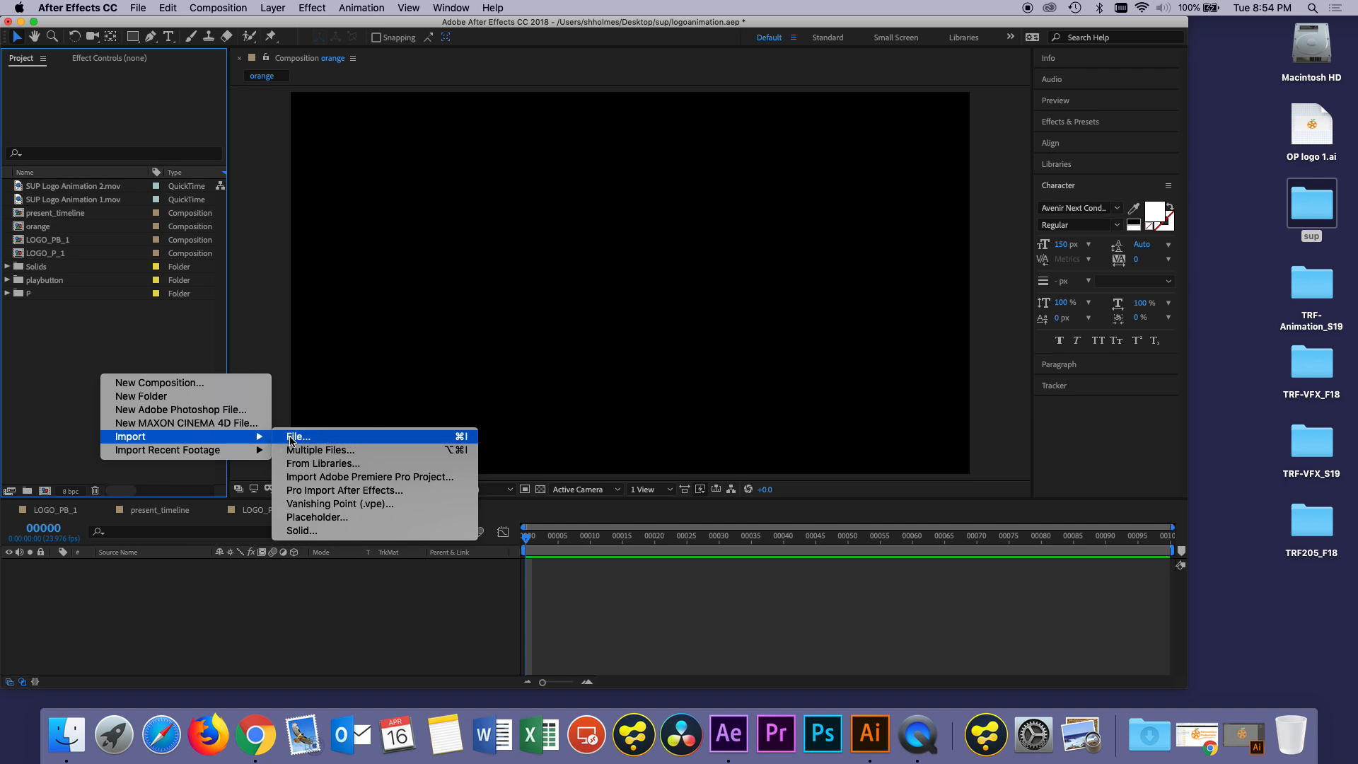
click(292, 437)
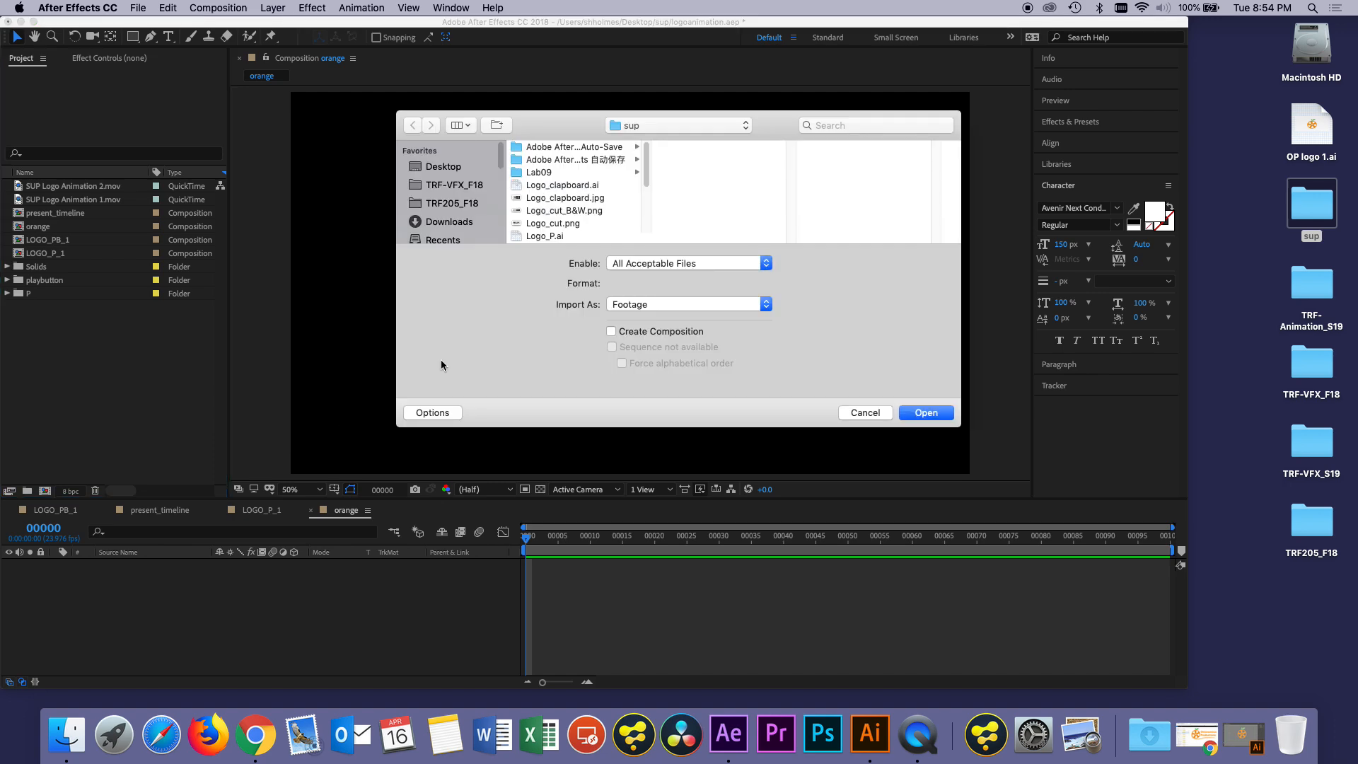
scroll(559, 205, down, 5)
click(565, 211)
click(572, 174)
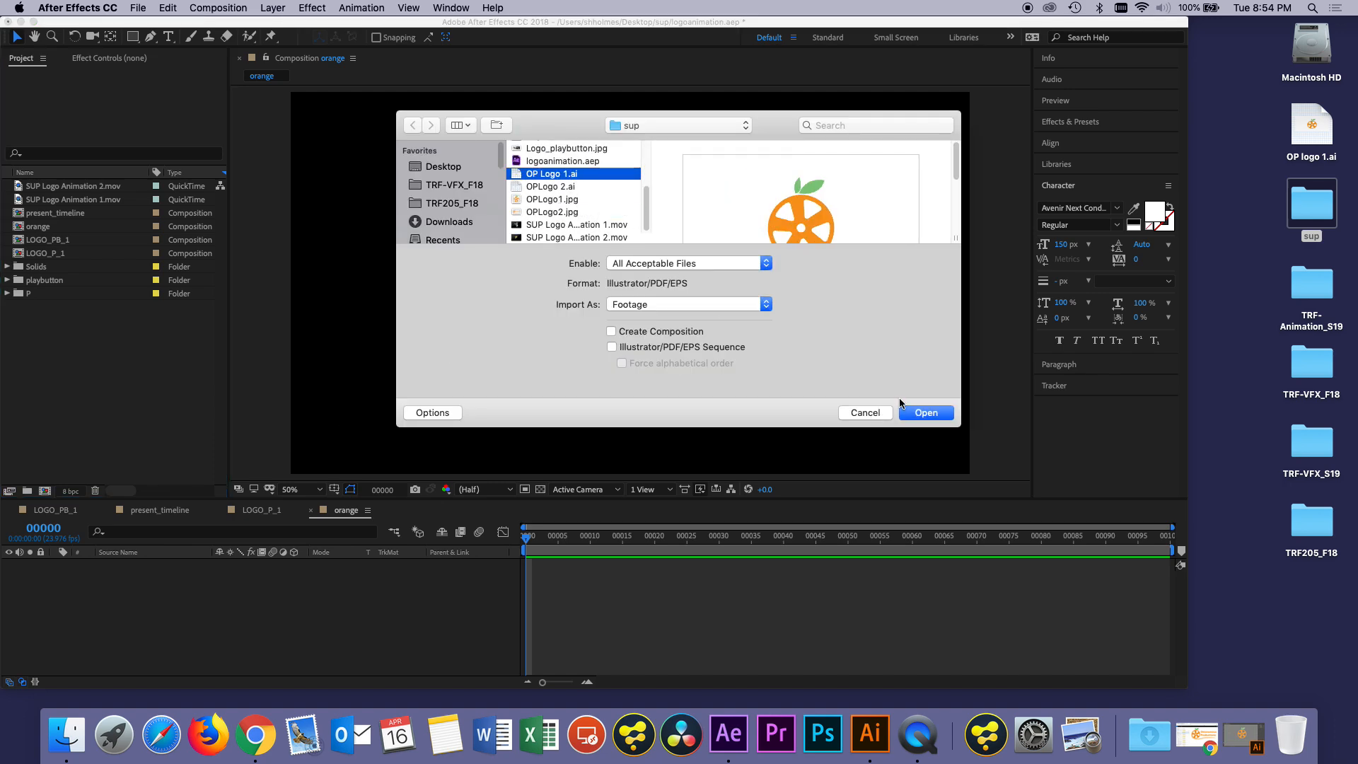
click(925, 413)
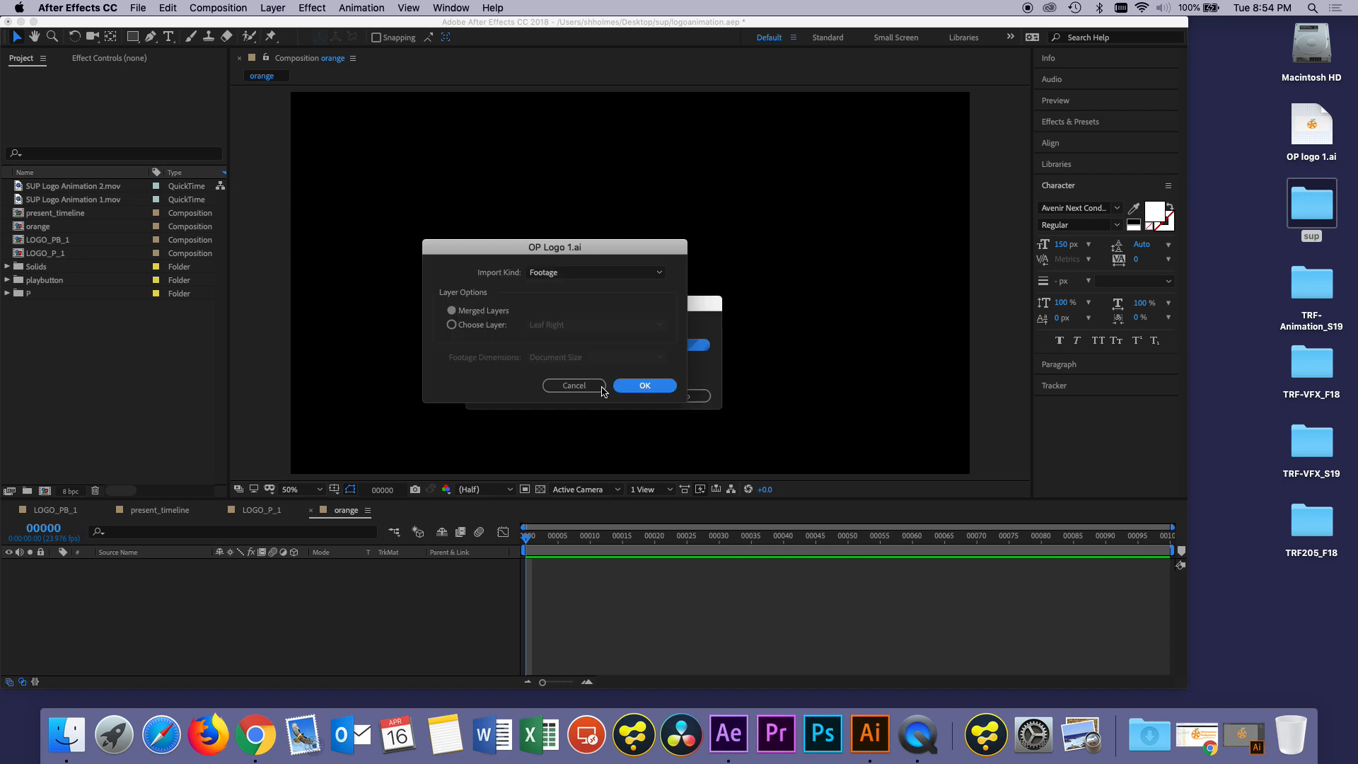
Step: Import only the Orange Wheel layer of OP Logo 1.ai
click(492, 327)
click(554, 325)
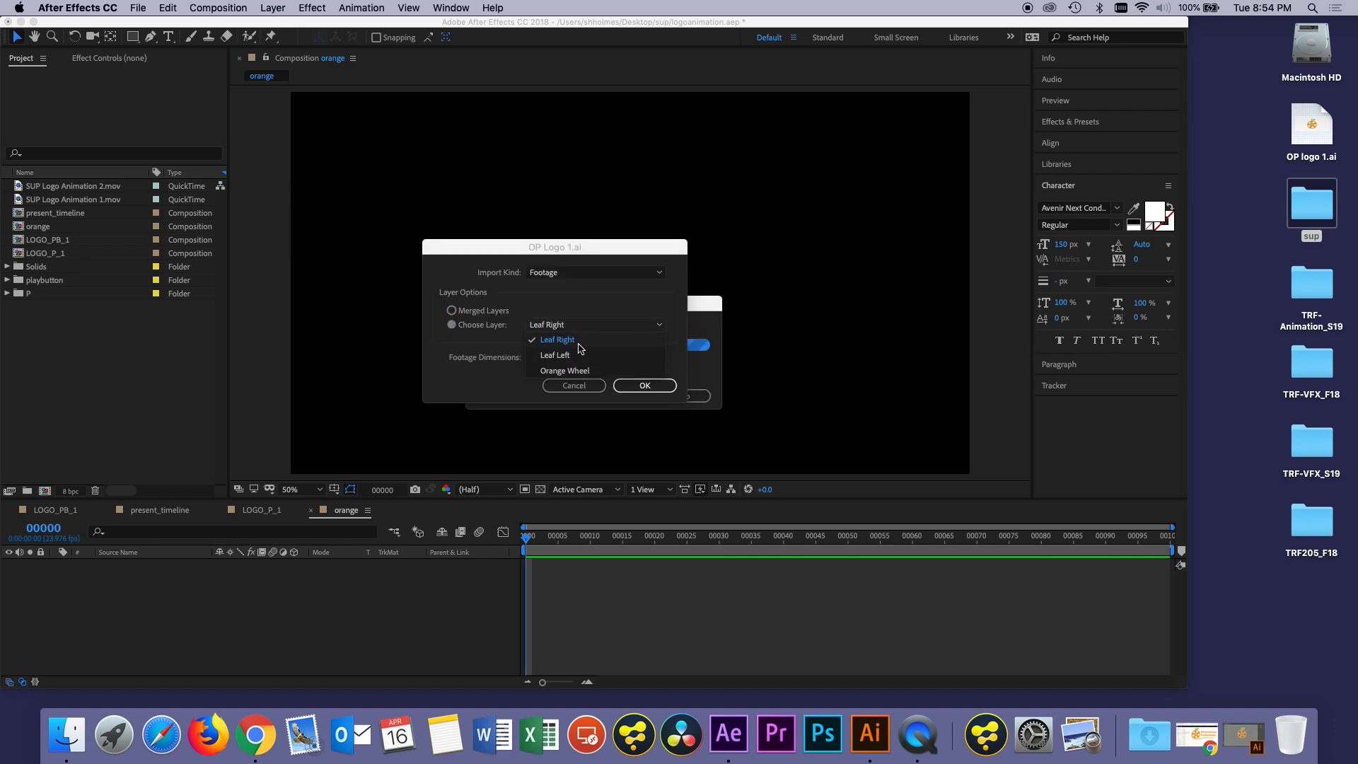
click(576, 358)
click(642, 386)
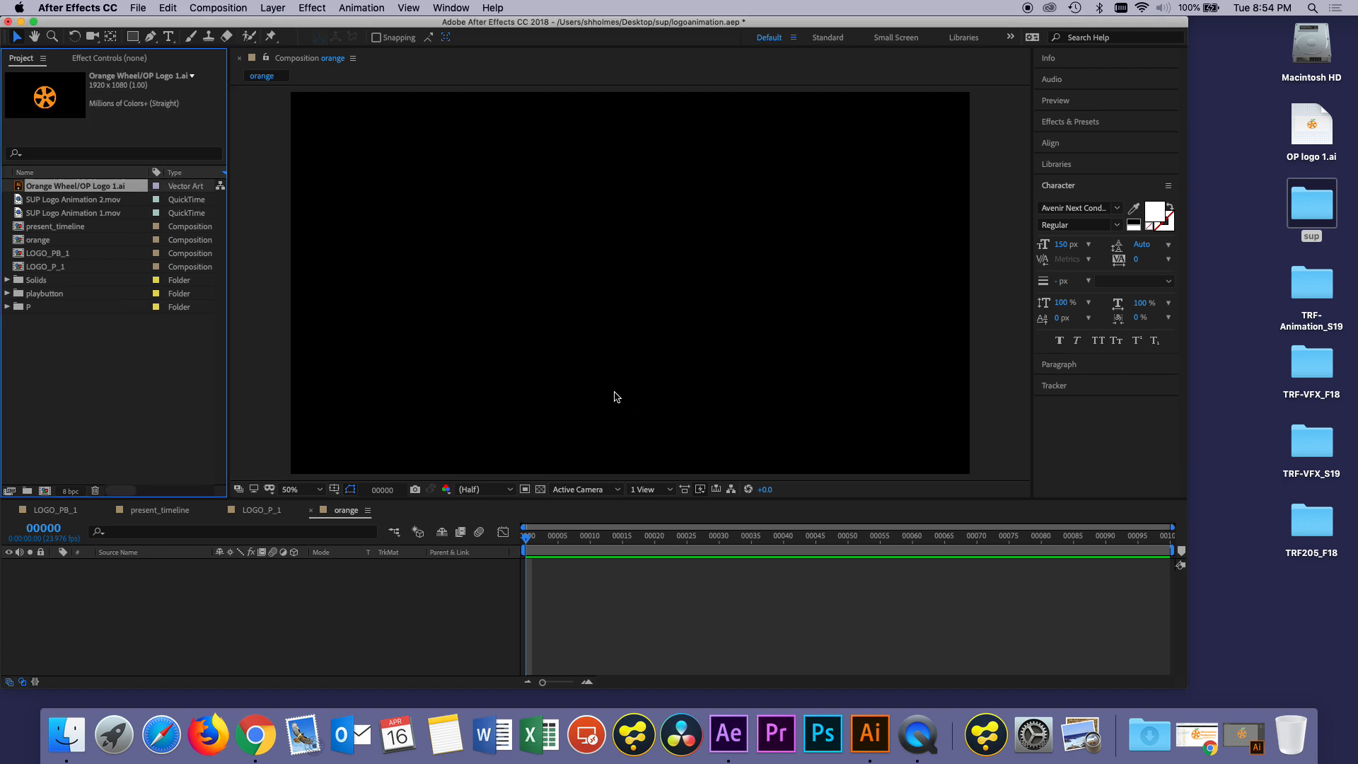
Step: Start another file import from the sup folder, and dismiss the first Typekit and Resolve Fonts dialogs
right_click(83, 369)
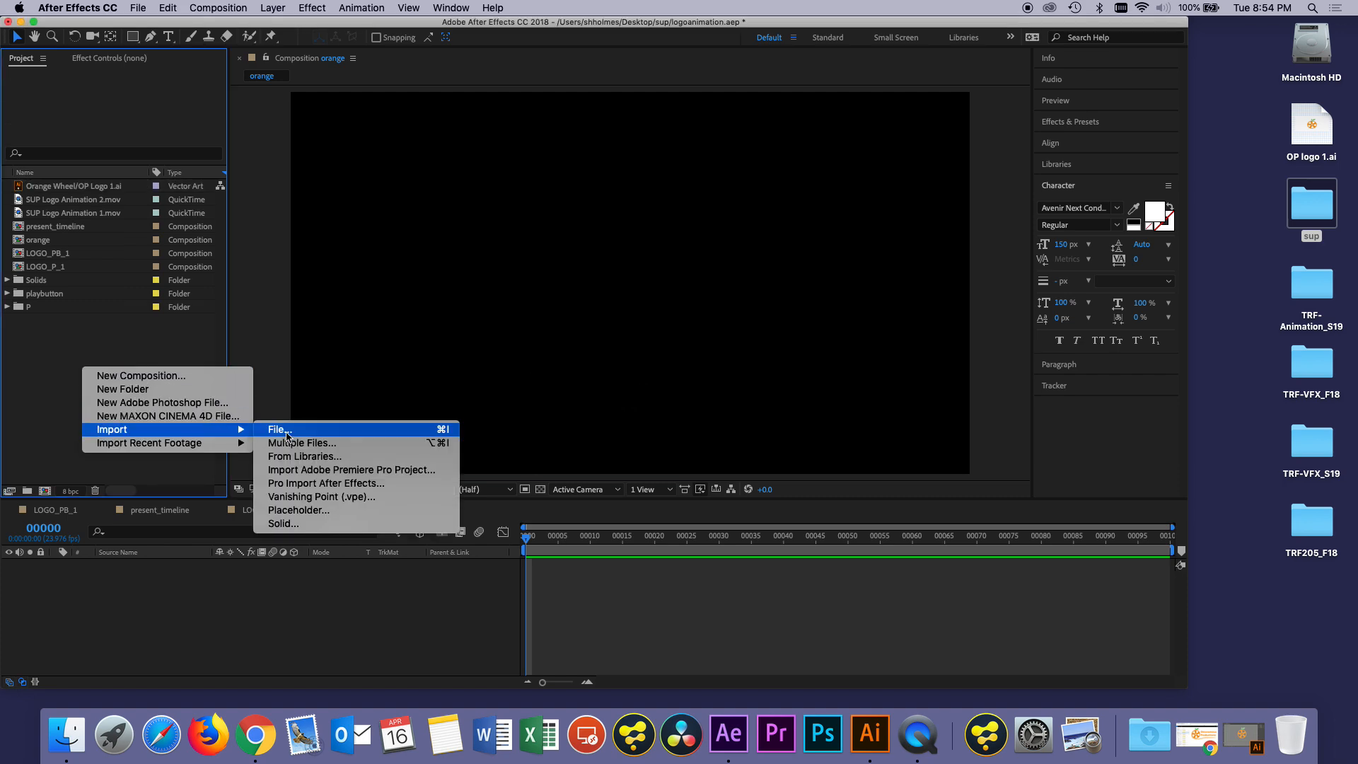
click(325, 434)
click(923, 414)
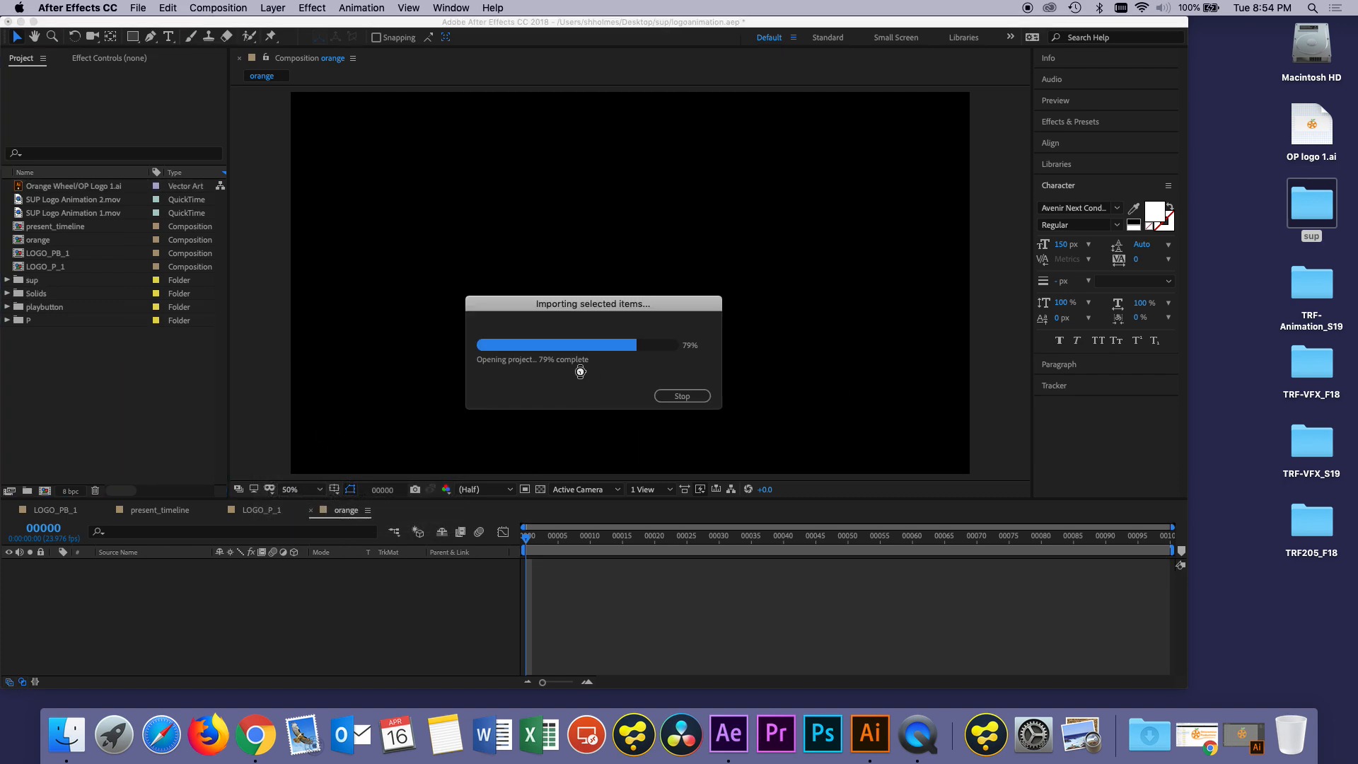
click(782, 388)
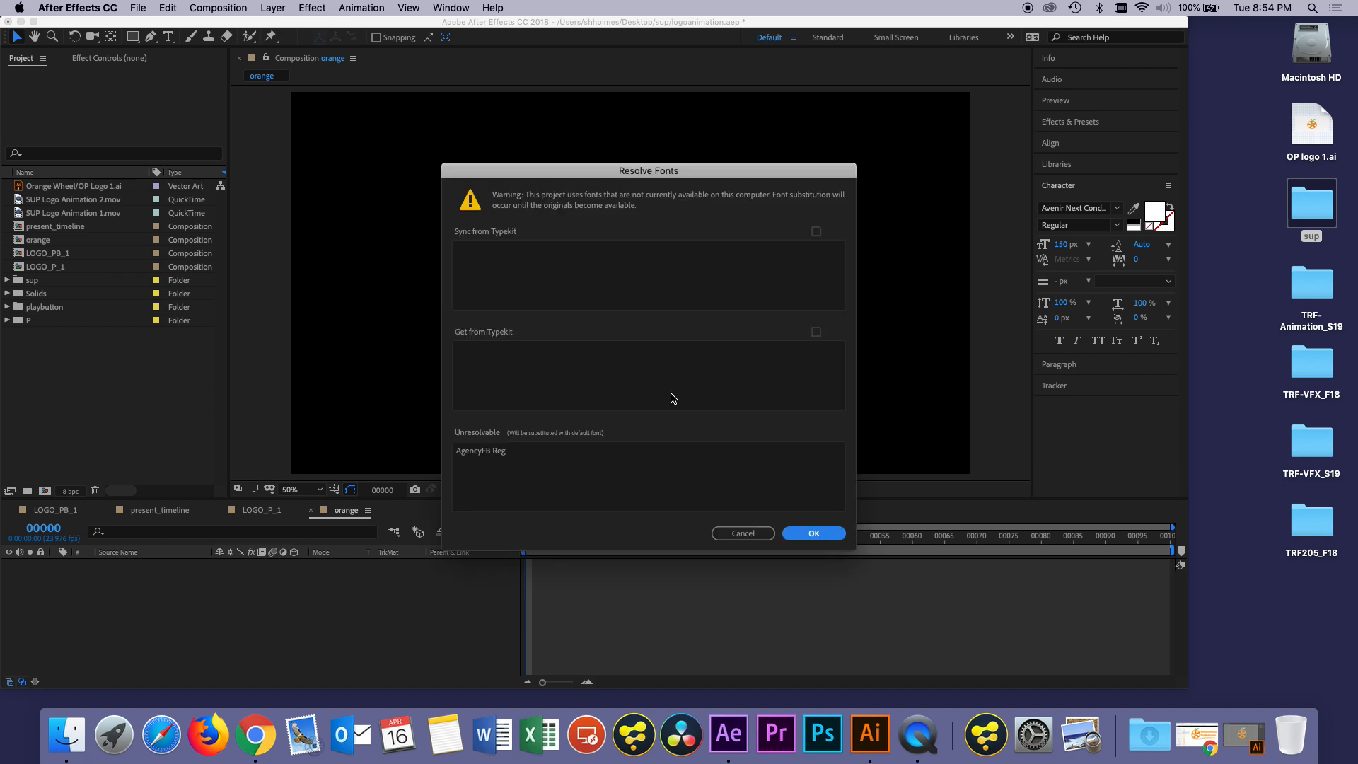
click(743, 534)
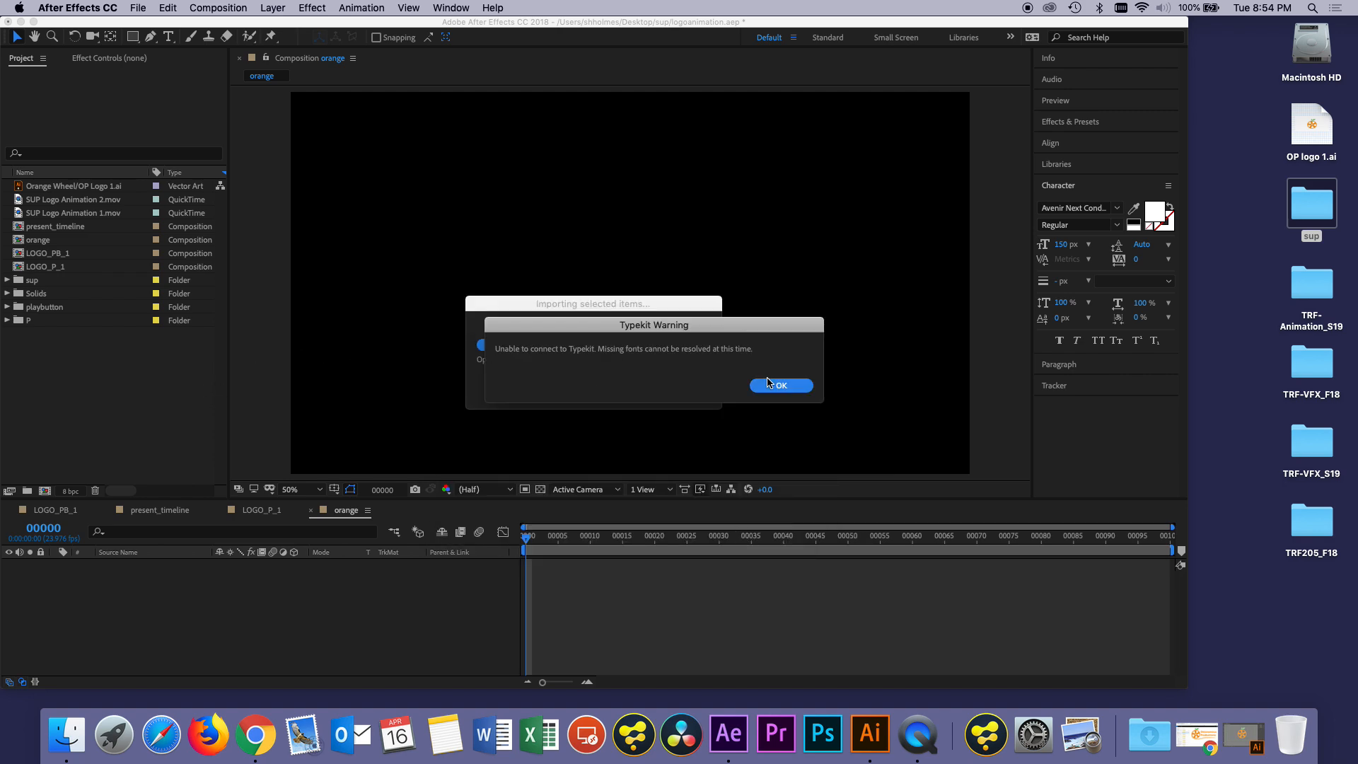
click(772, 386)
Step: Dismiss the repeated Resolve Fonts and Typekit dialogs to let the sup folder import continue
click(743, 533)
key(Return)
key(Return)
key(Return)
click(781, 386)
click(811, 535)
click(782, 388)
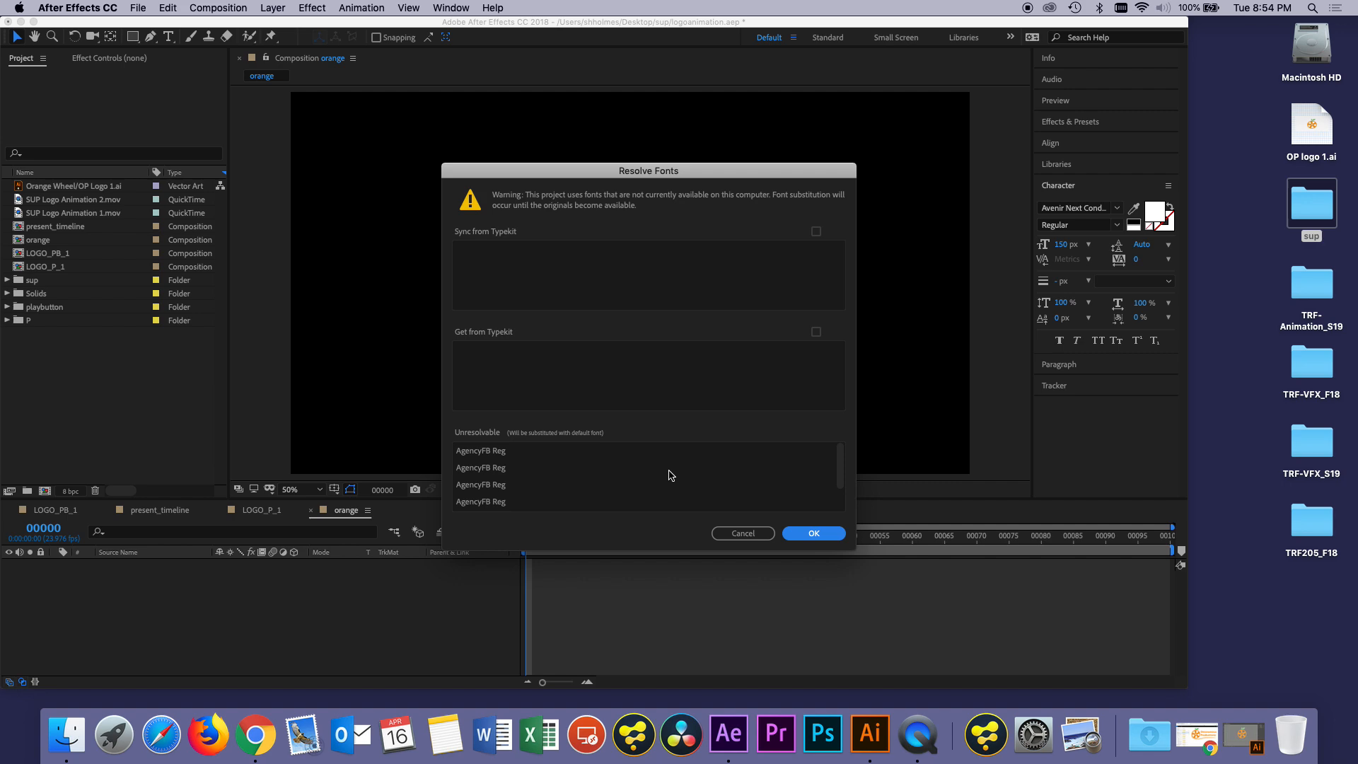
Step: Move the Resolve Fonts dialog aside, look through its unresolvable fonts, and cancel it along with the Typekit warning
drag(584, 184, 384, 204)
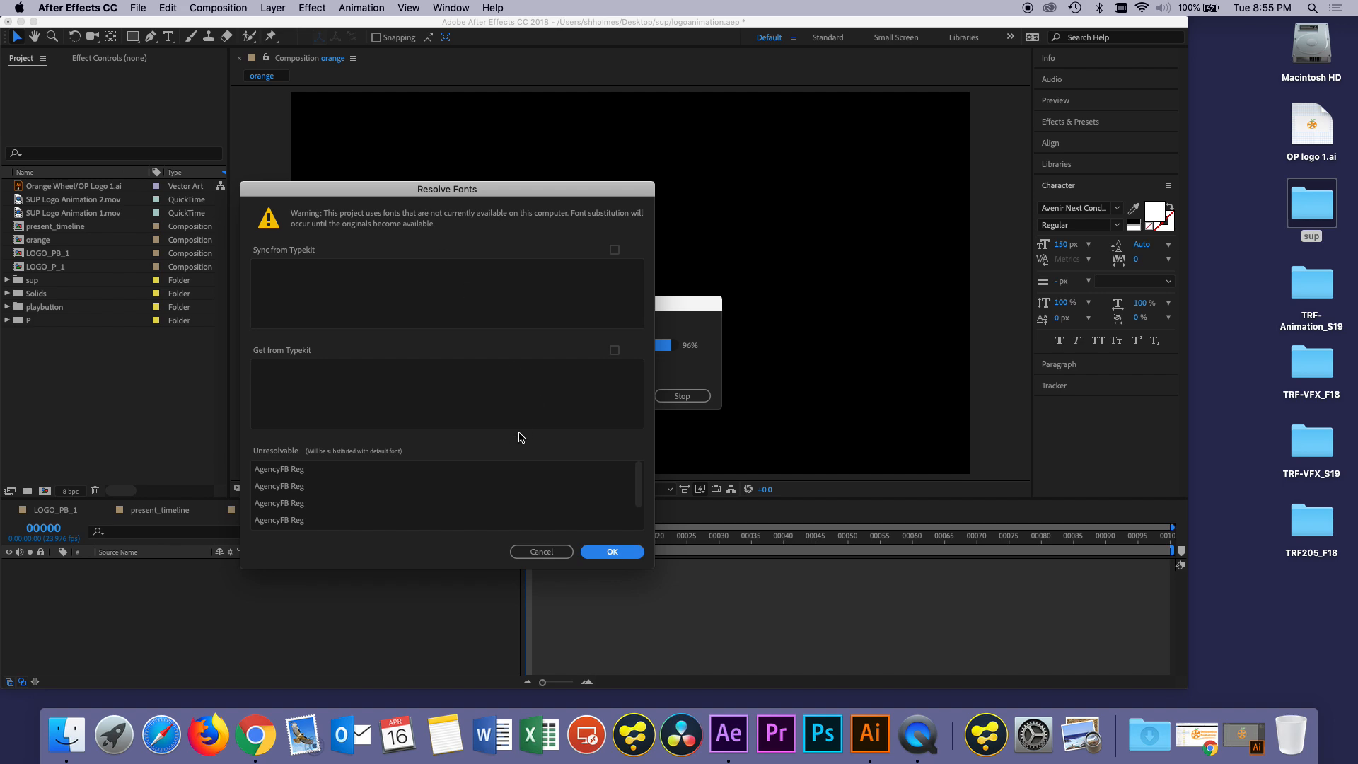
click(539, 555)
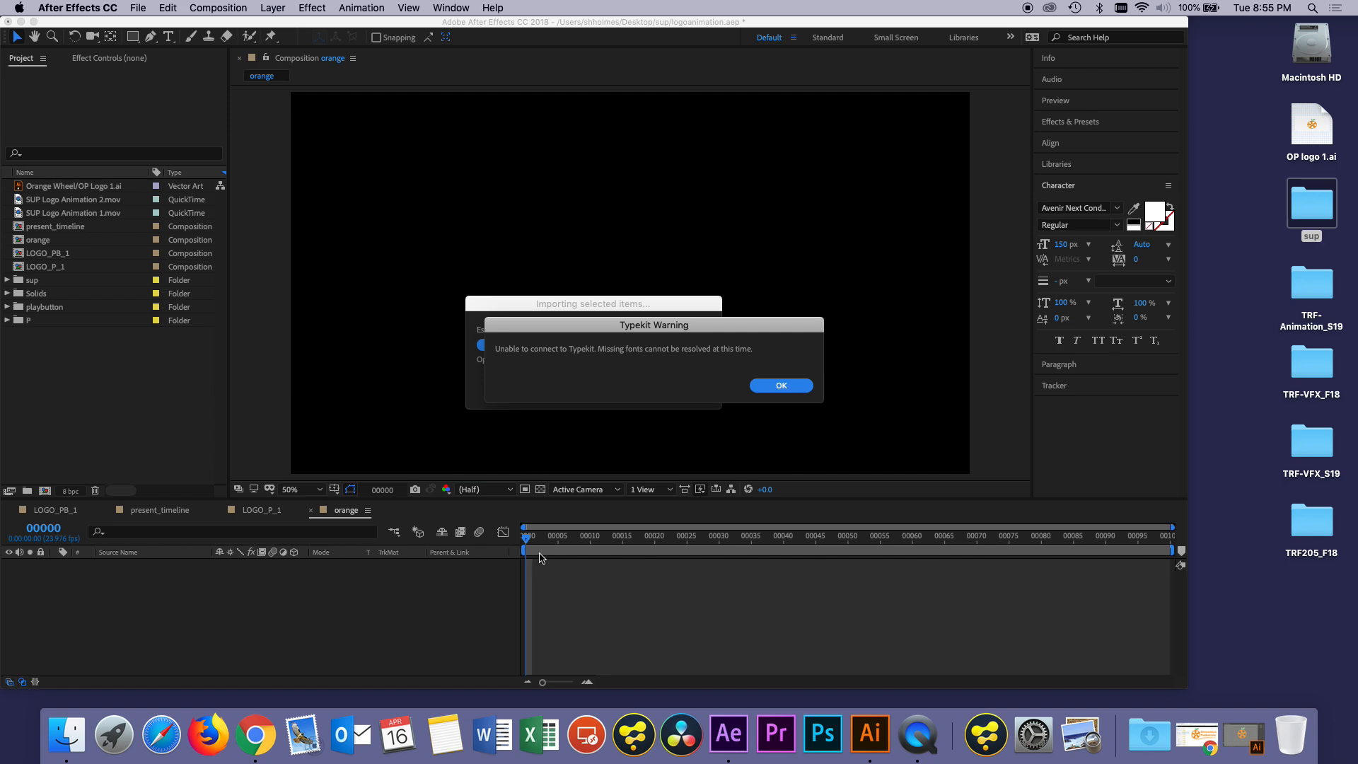
click(779, 386)
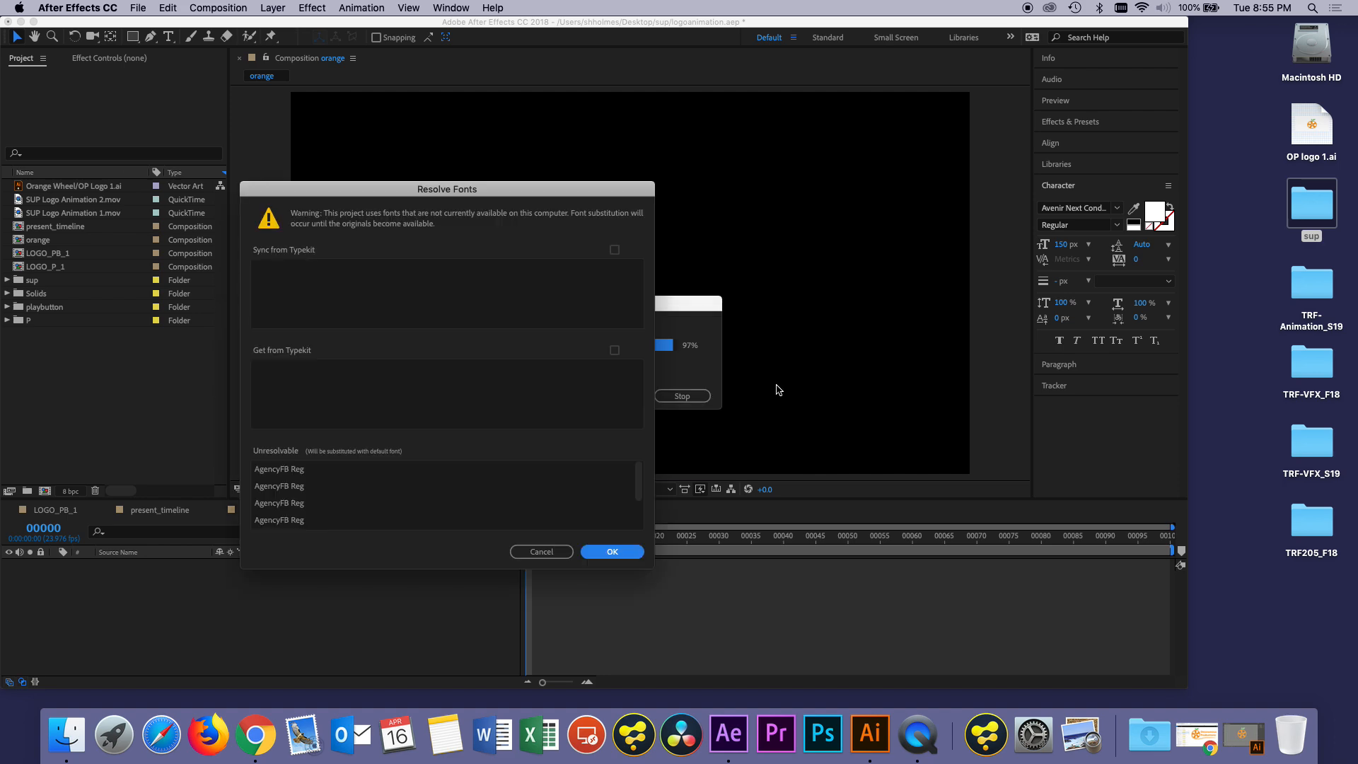
scroll(496, 490, down, 3)
scroll(501, 485, up, 3)
click(541, 552)
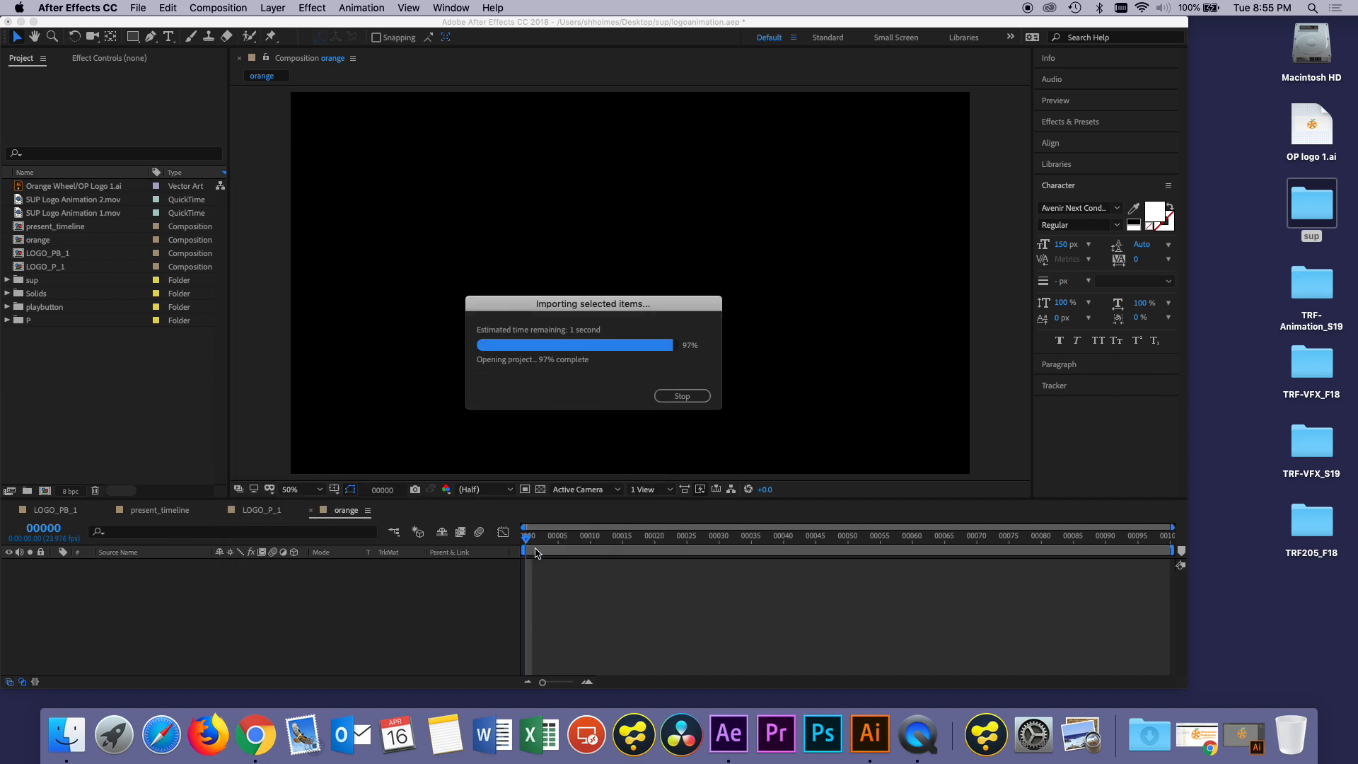
Step: Dismiss the remaining Typekit warnings and cancel the Resolve Fonts dialogs so the sup folder import can finish
right_click(719, 741)
click(735, 683)
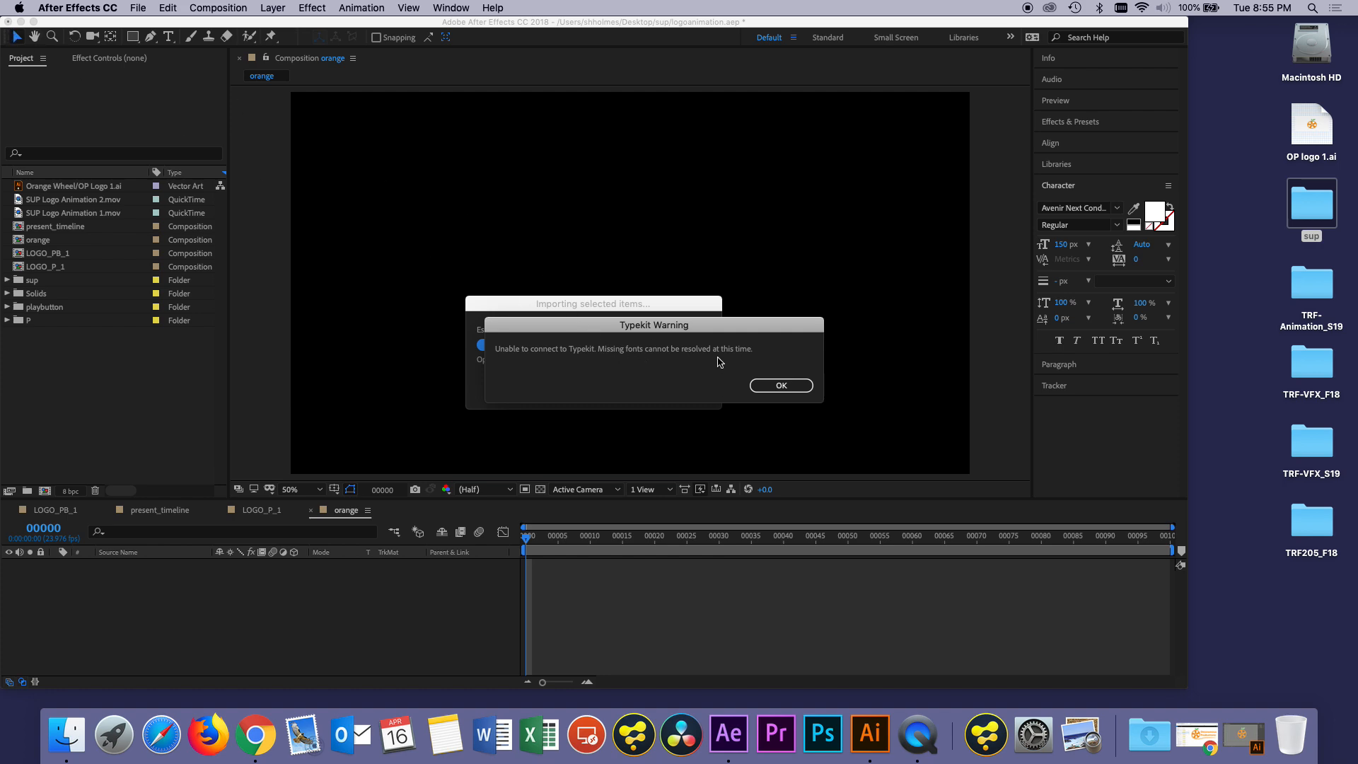
click(773, 385)
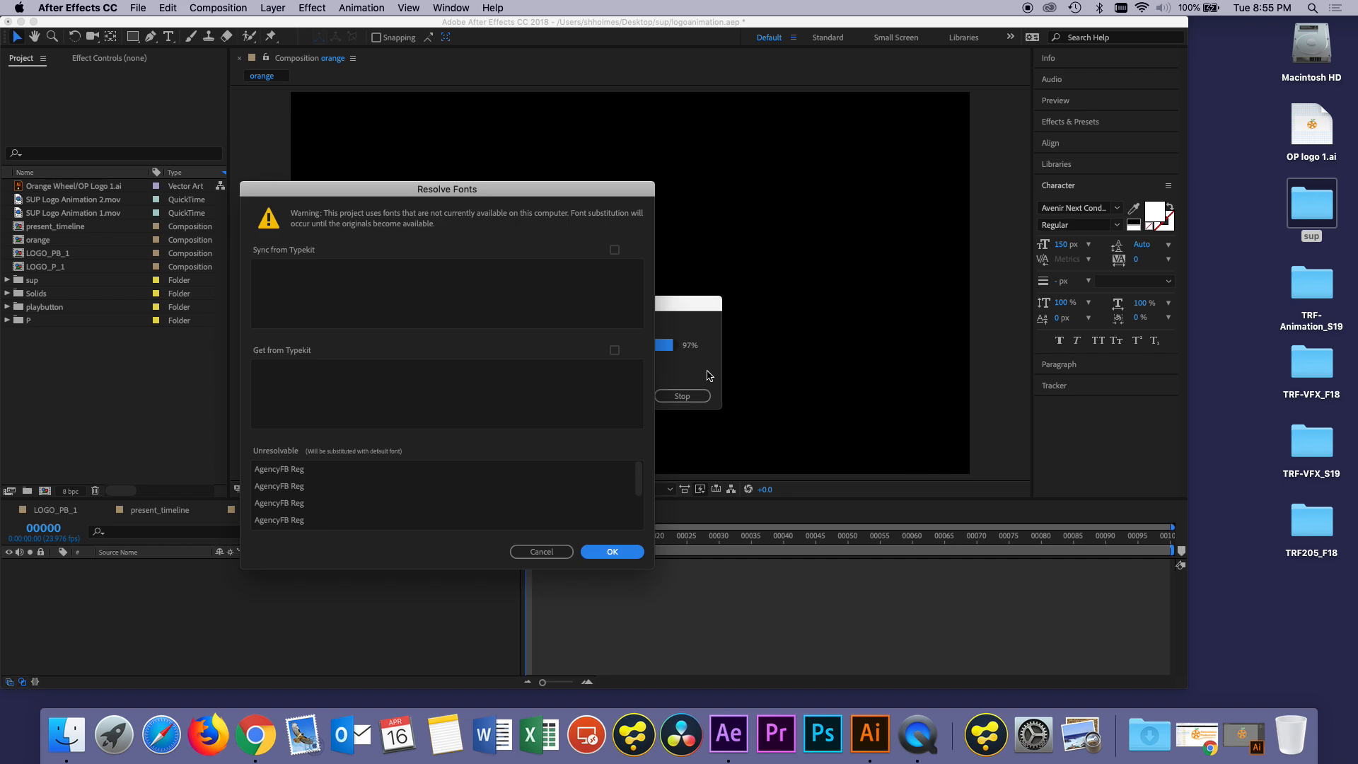
click(546, 551)
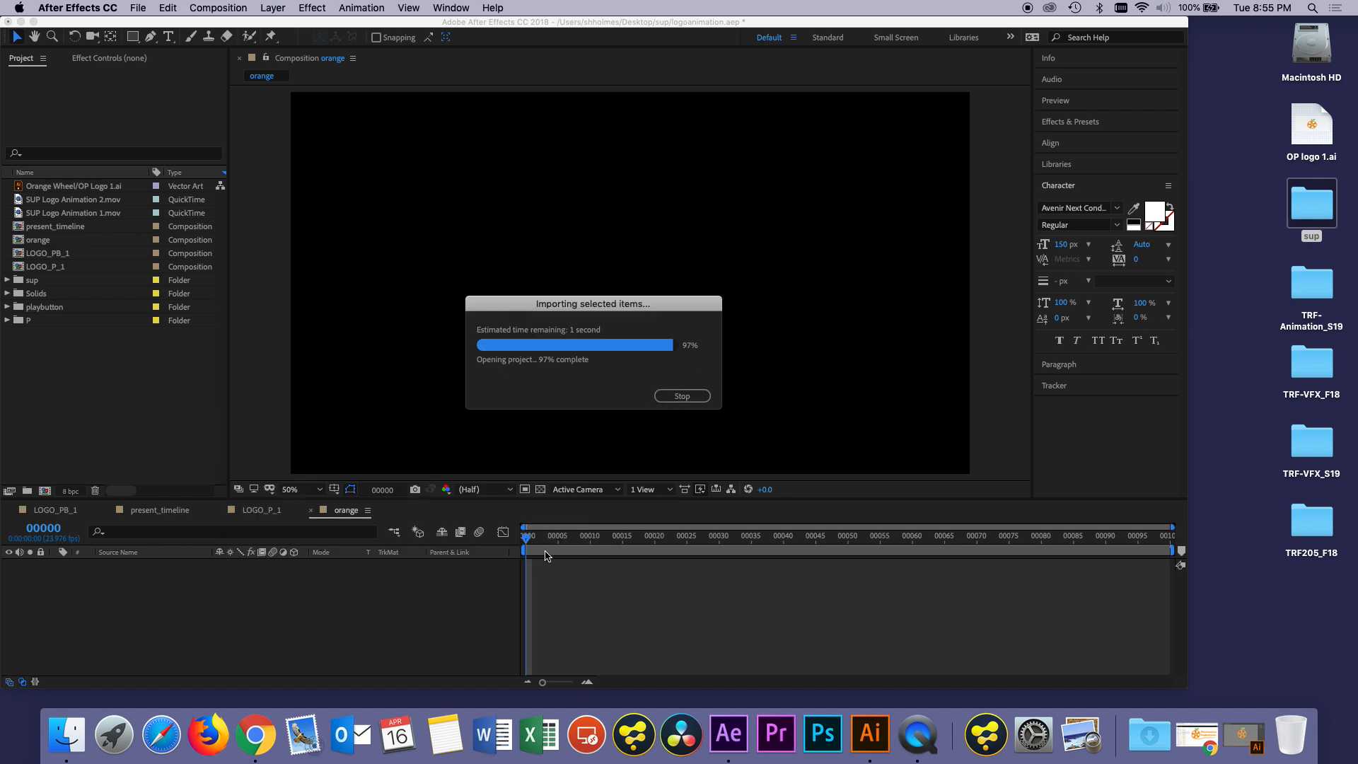
click(787, 386)
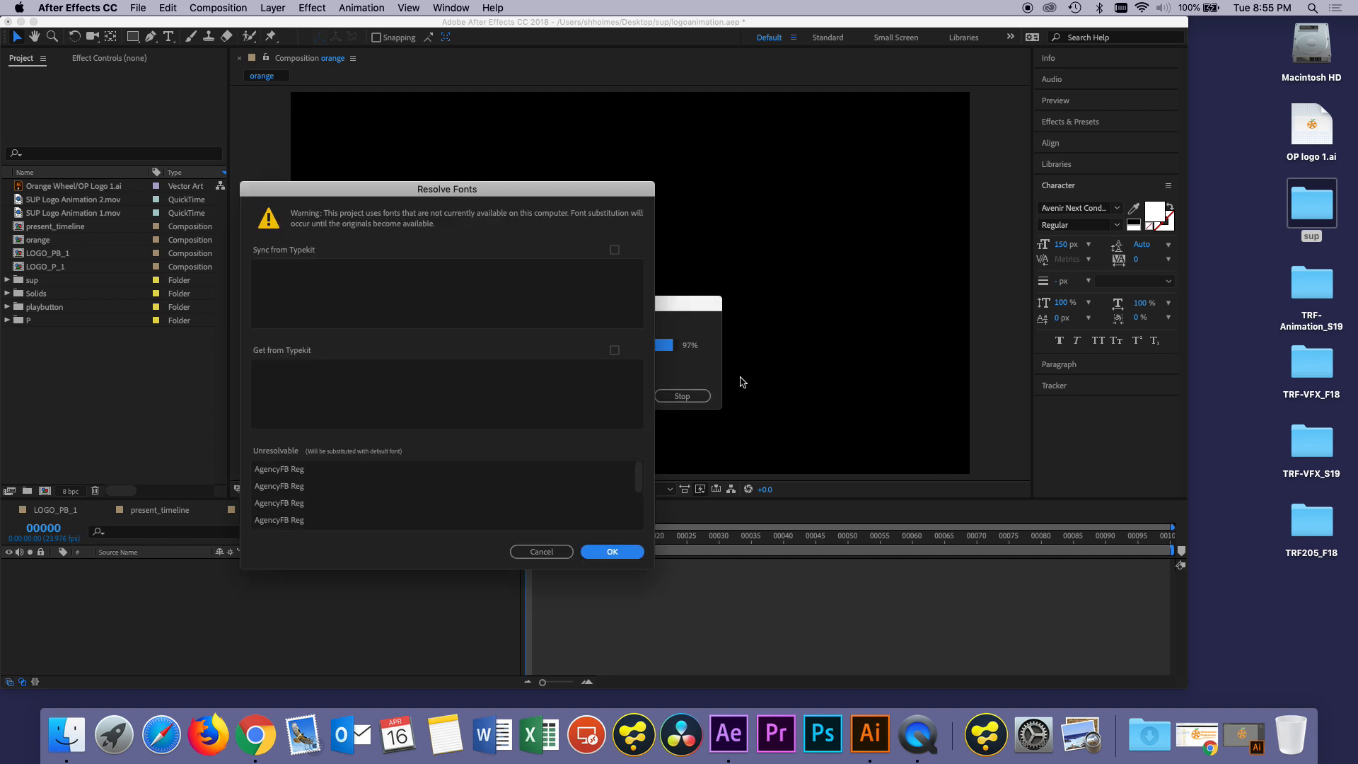
click(545, 551)
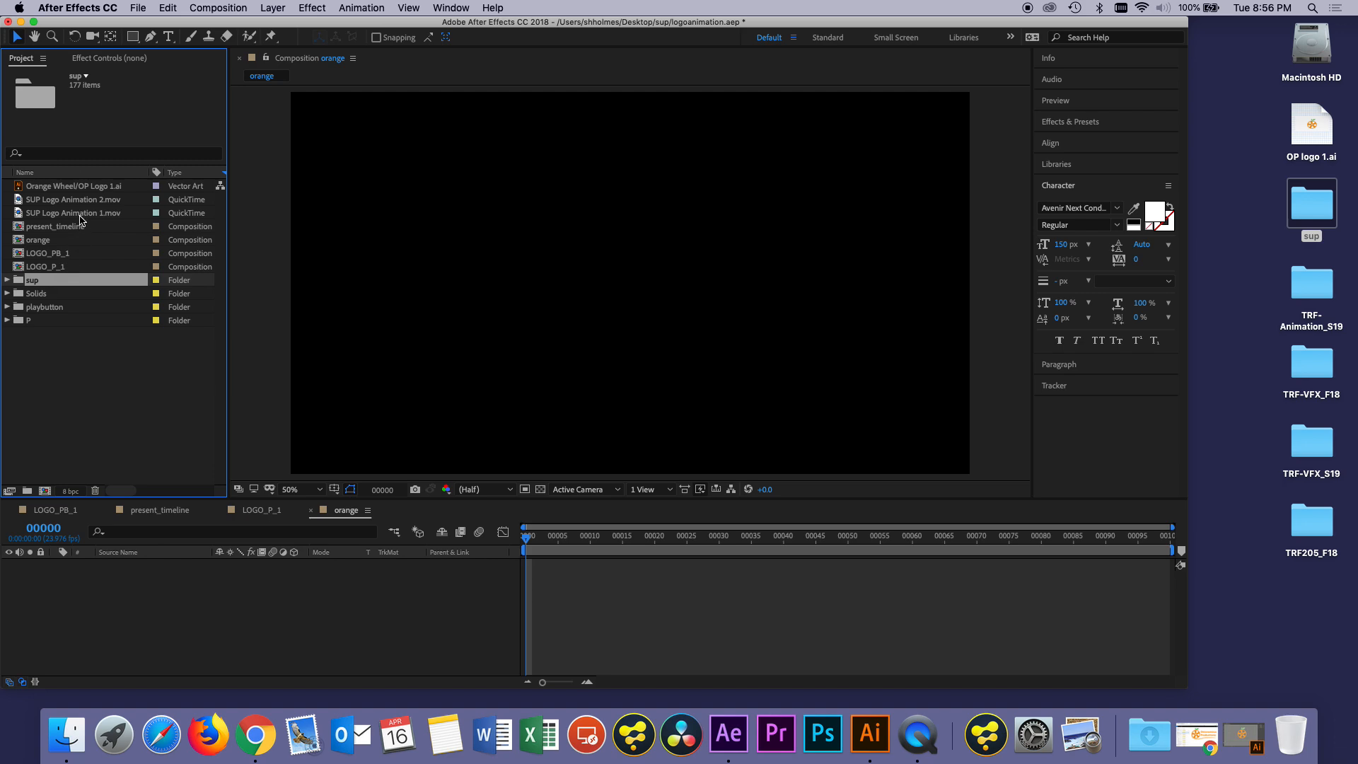
Step: Look over the sup folder's files and check the imported Orange Wheel footage and the orange composition in the project
click(74, 410)
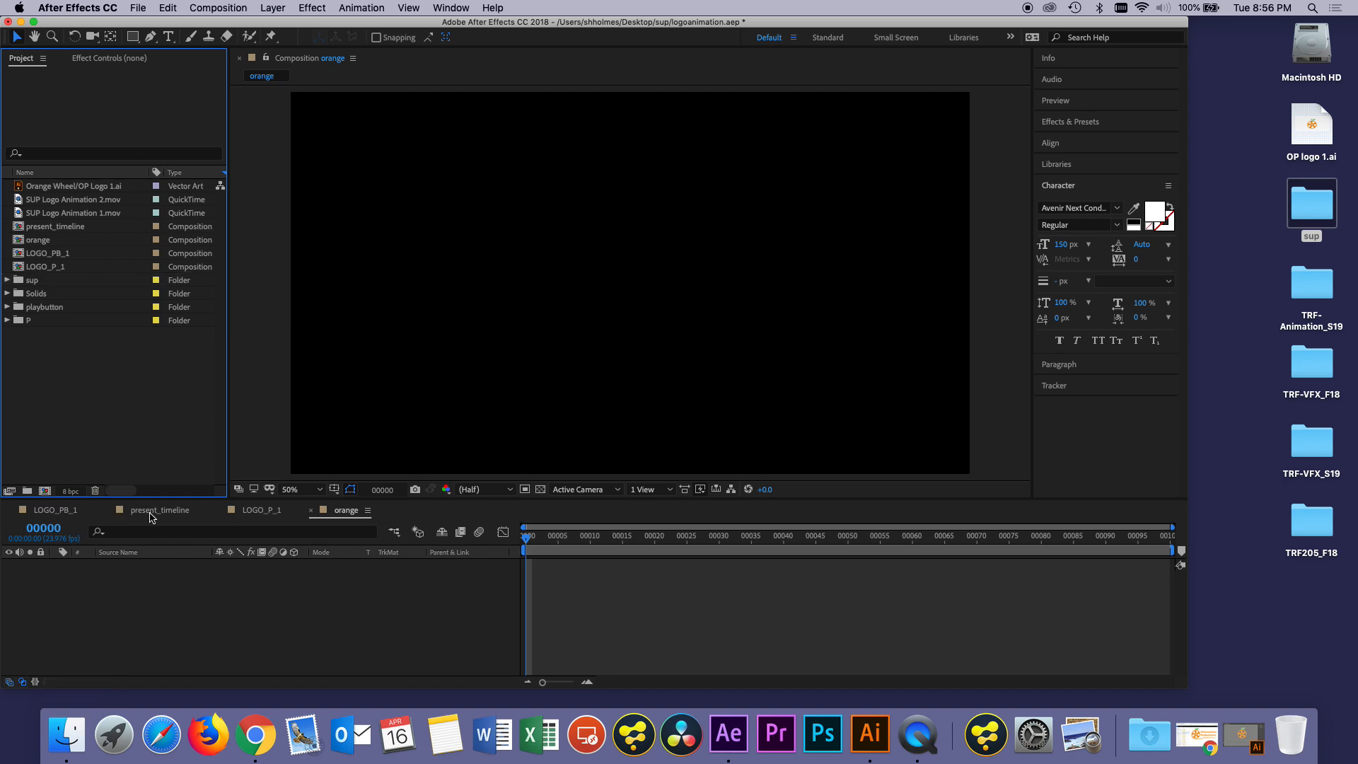
click(67, 734)
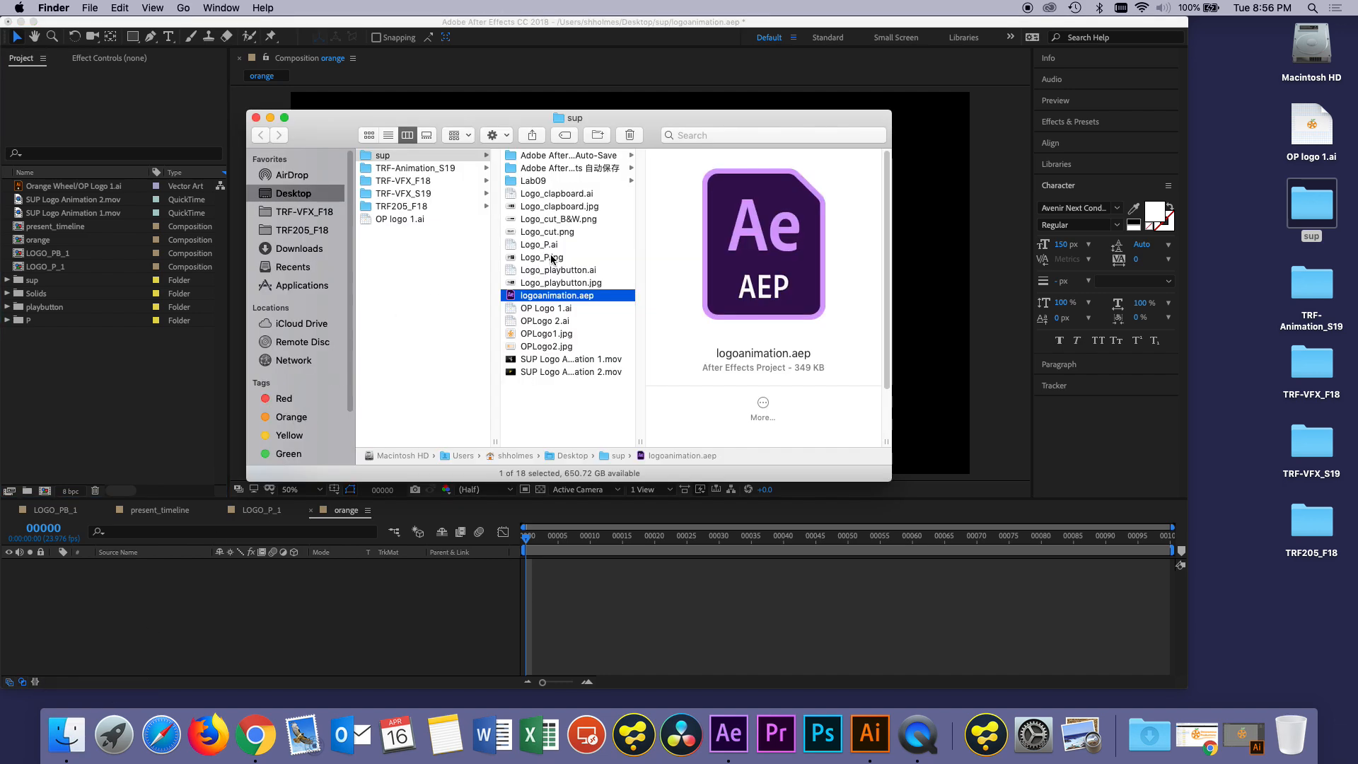
click(172, 380)
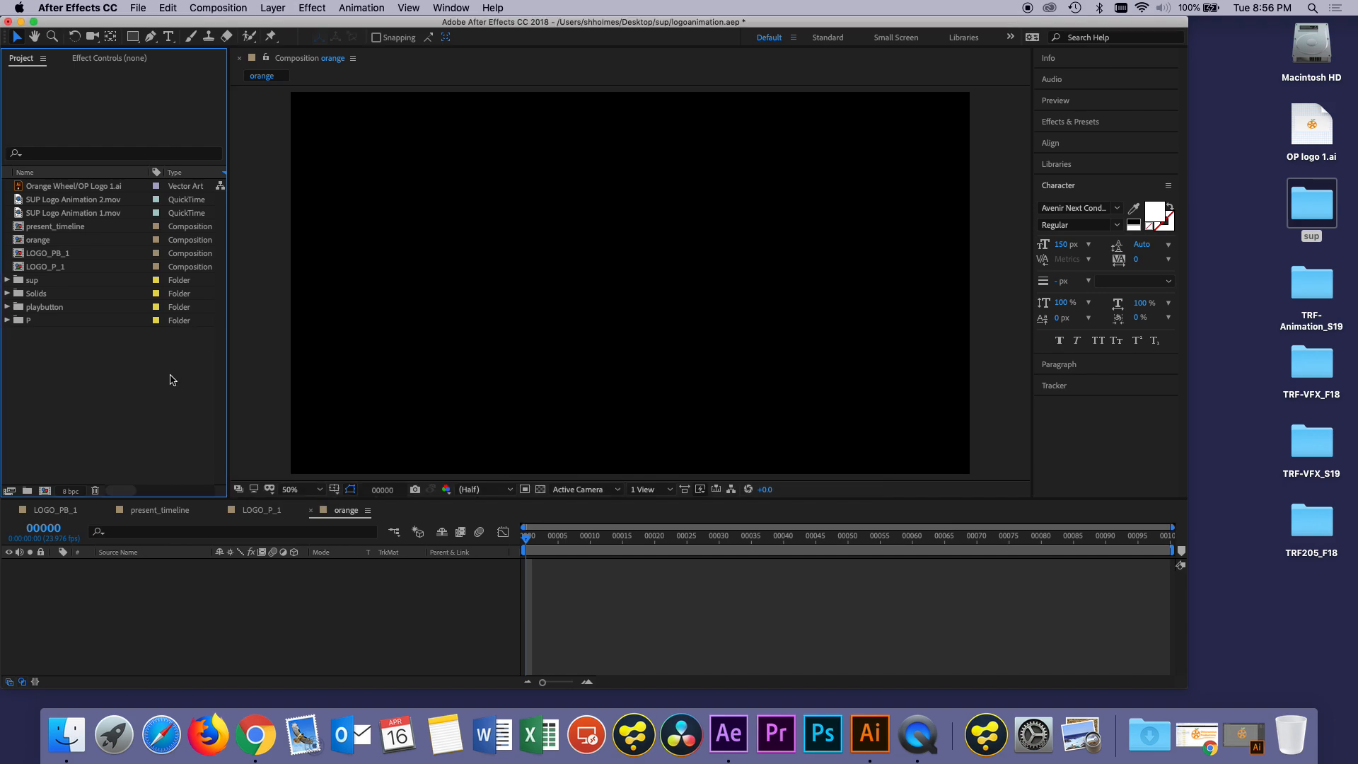
click(103, 192)
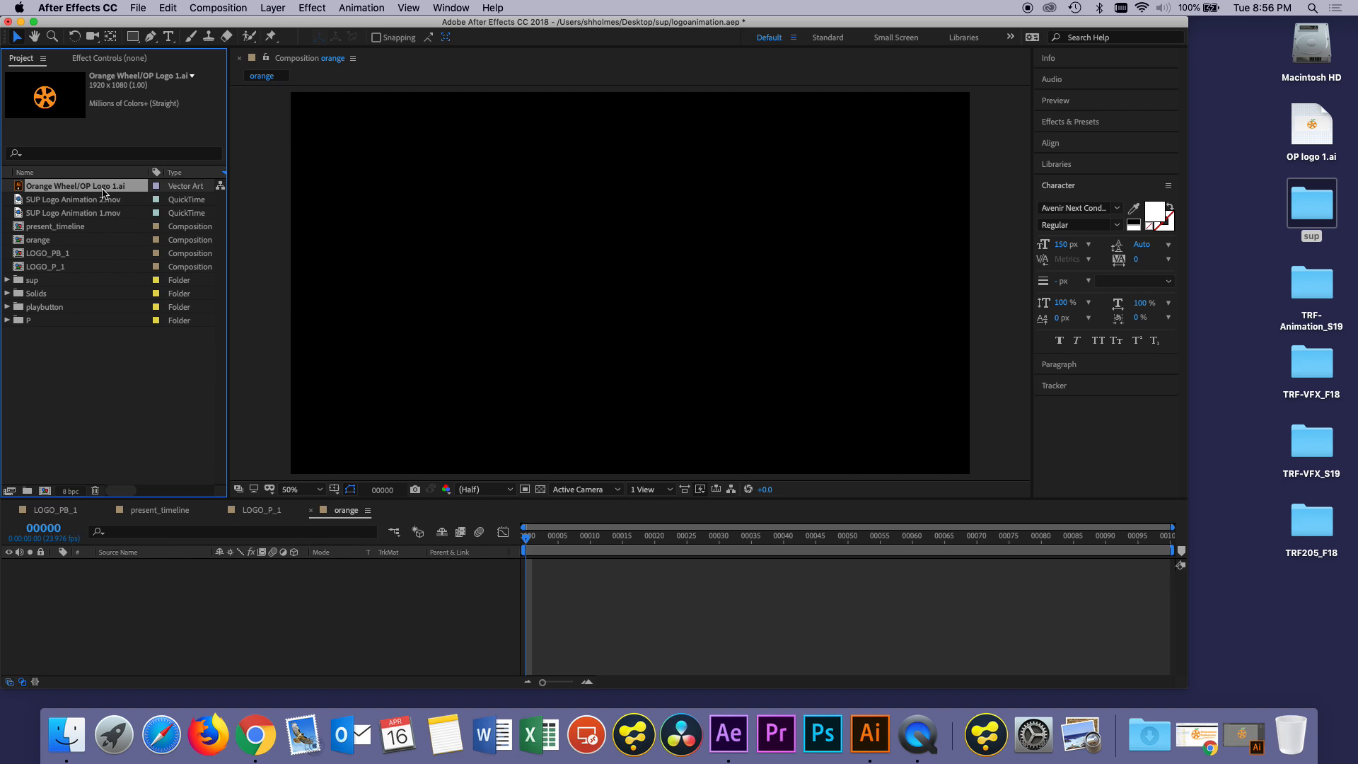
click(78, 240)
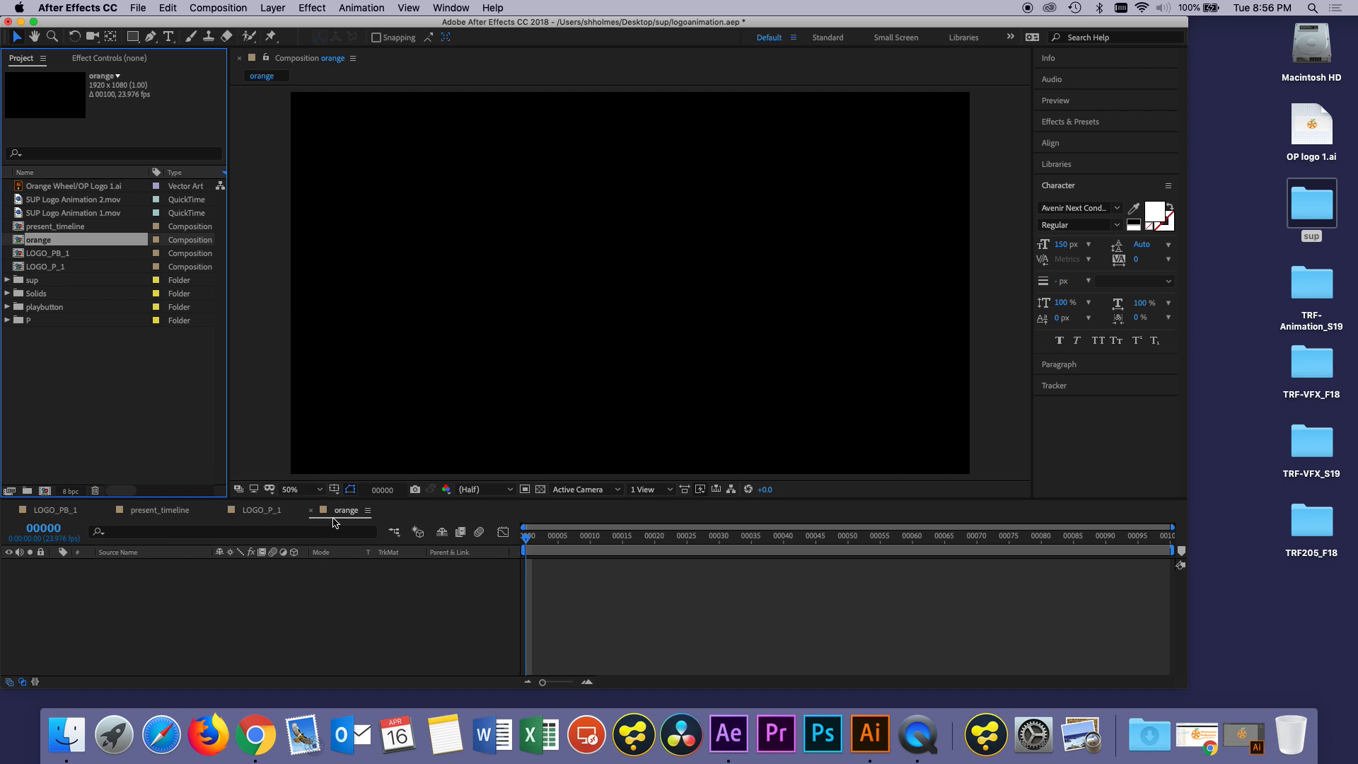
click(232, 642)
Step: Import OP logo 1.ai from the Desktop into the orange timeline as a Composition with Document Size footage dimensions
click(66, 735)
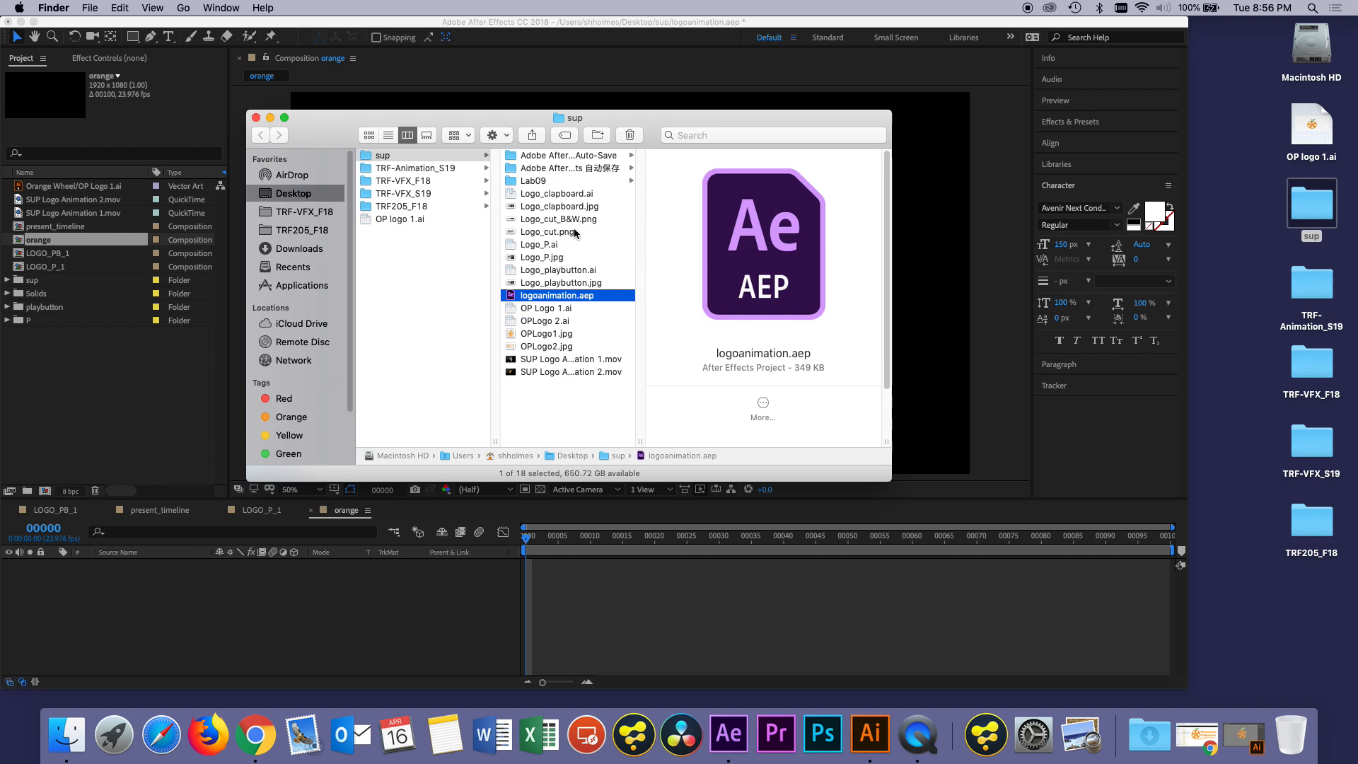
click(556, 322)
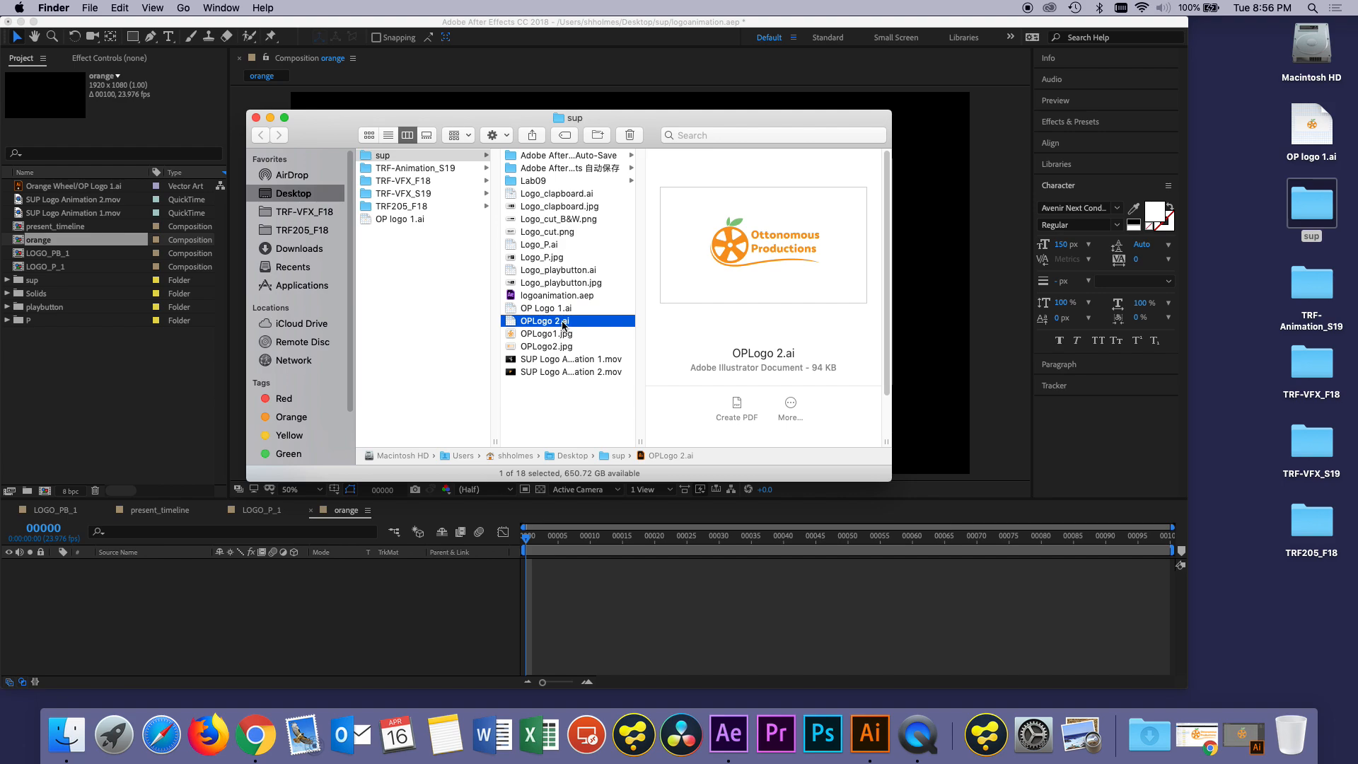
click(392, 221)
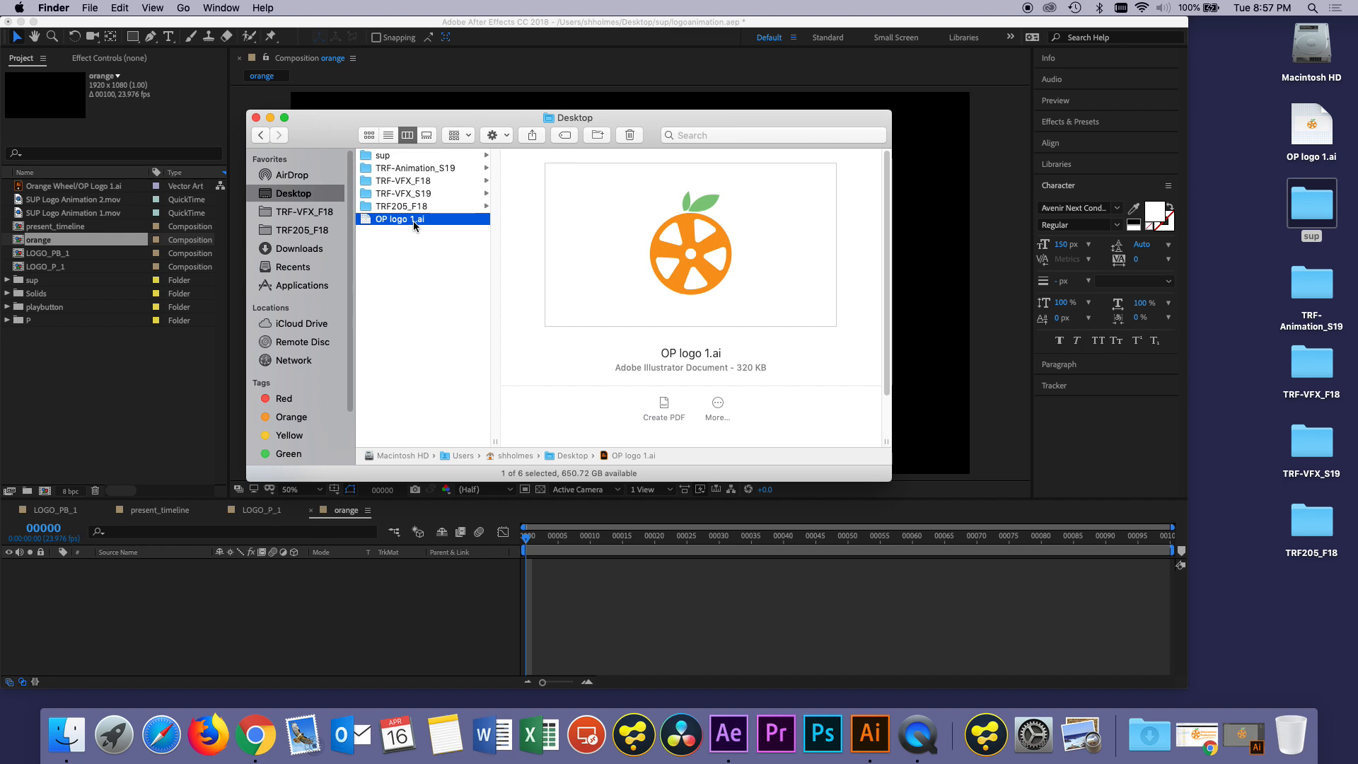
drag(422, 221, 312, 639)
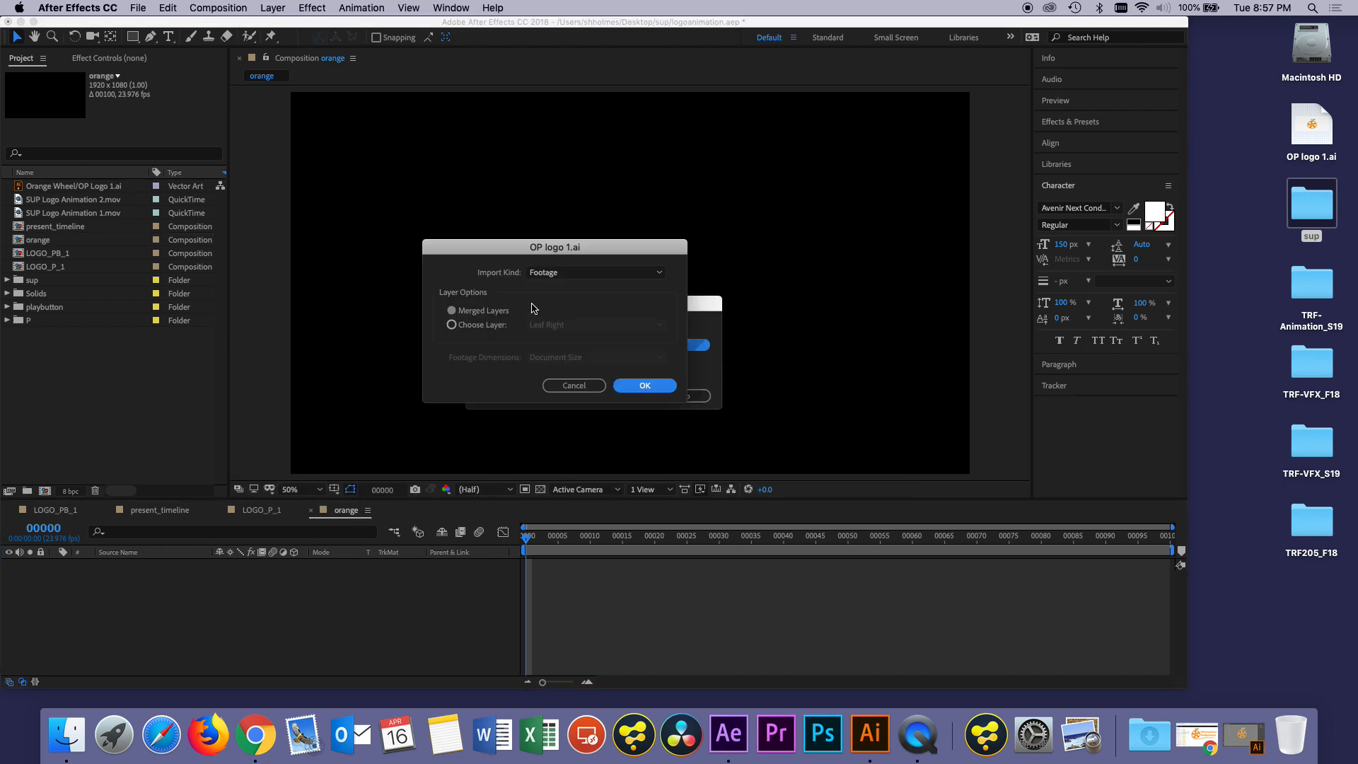
click(584, 277)
click(579, 304)
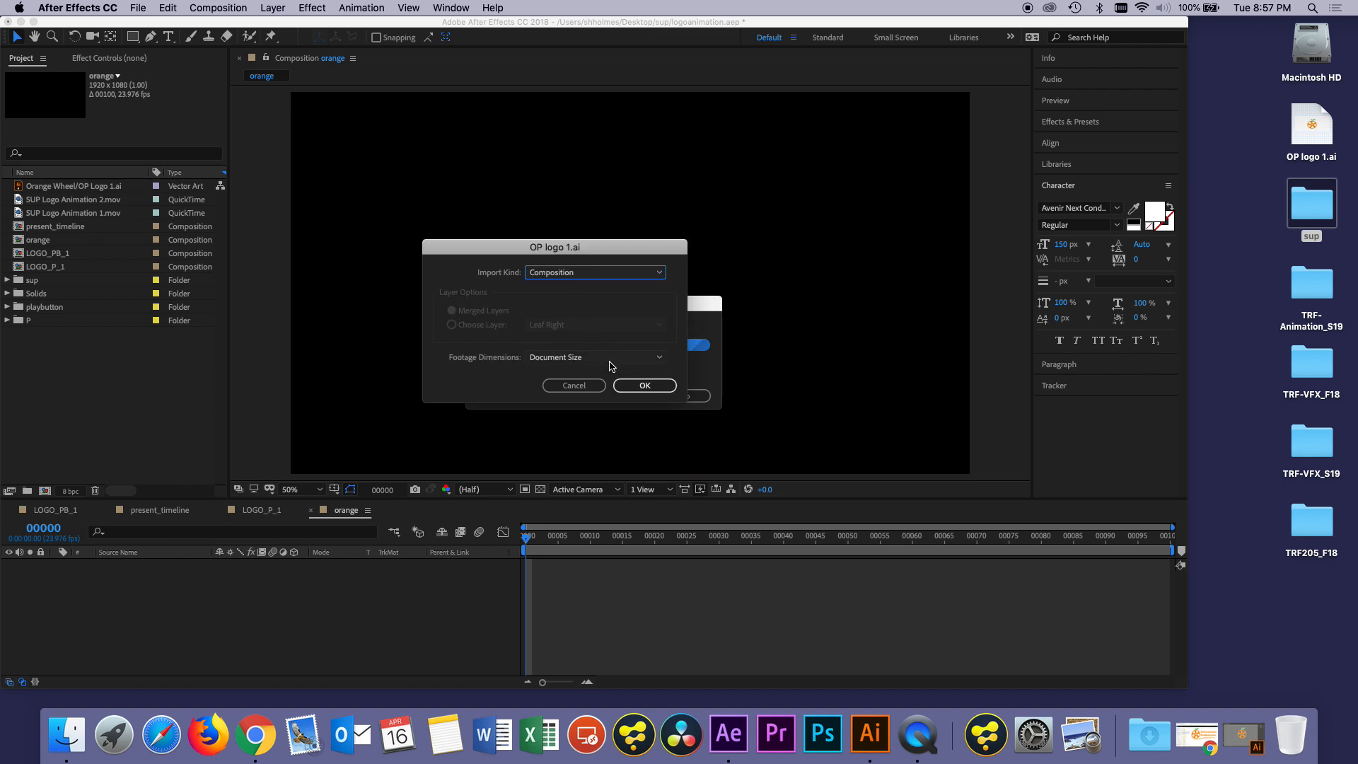
click(635, 389)
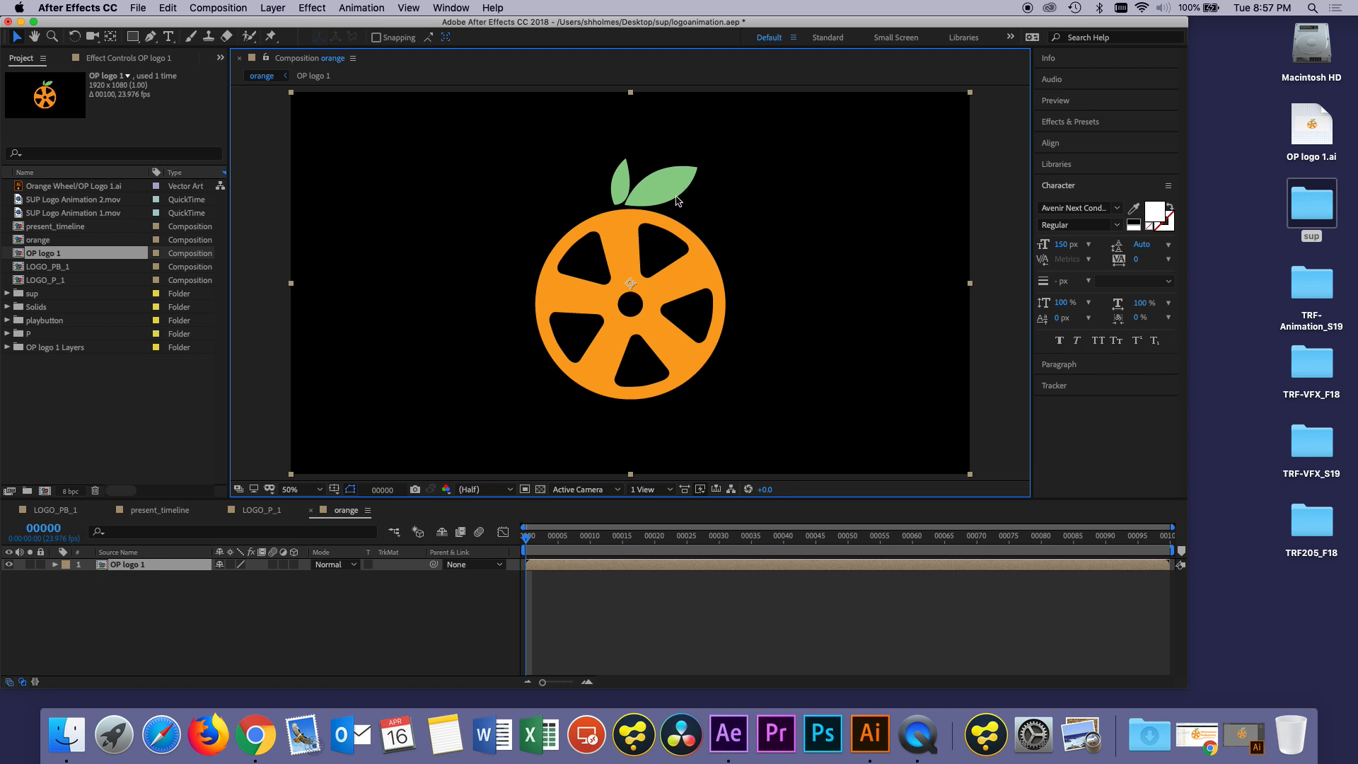
Step: Open the nested OP logo 1 composition and activate the Pan Behind (Anchor Point) tool for its separate leaf and wheel layers
double_click(127, 567)
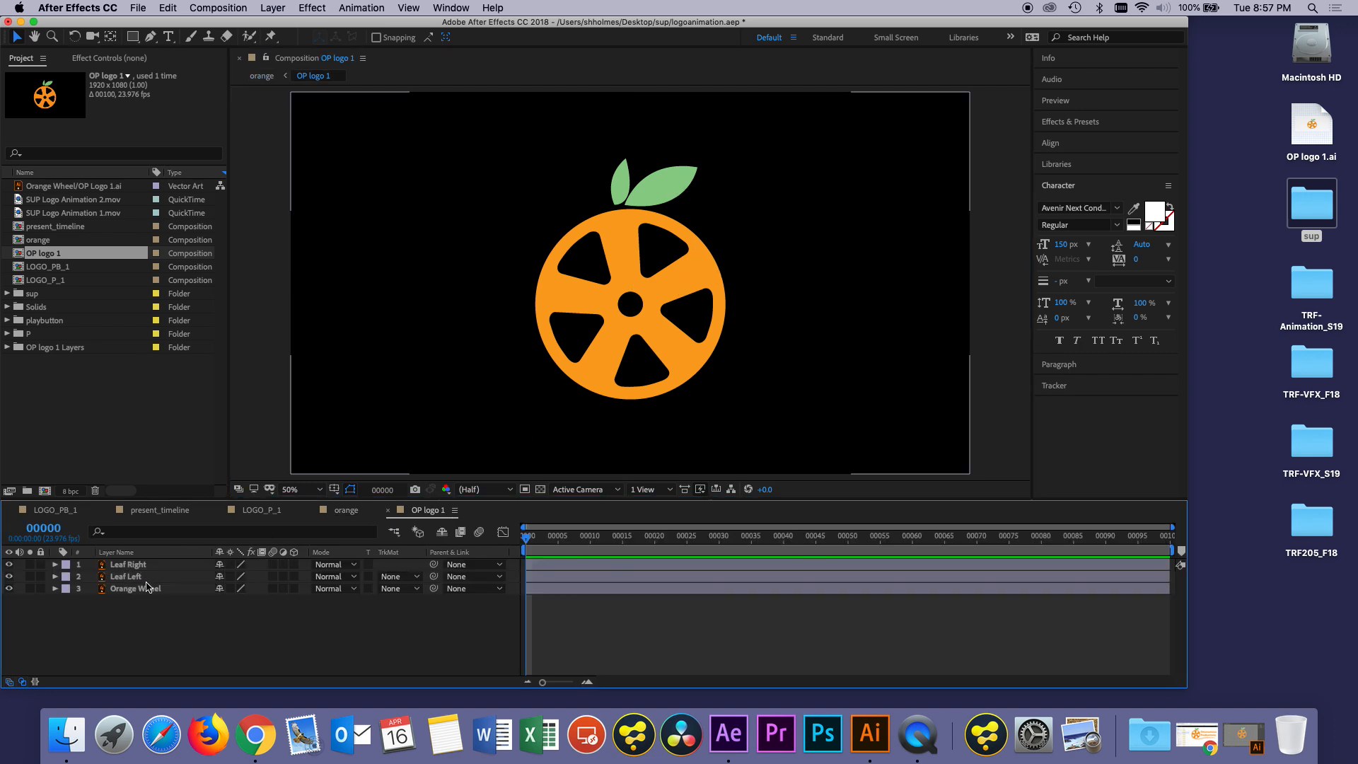
click(679, 183)
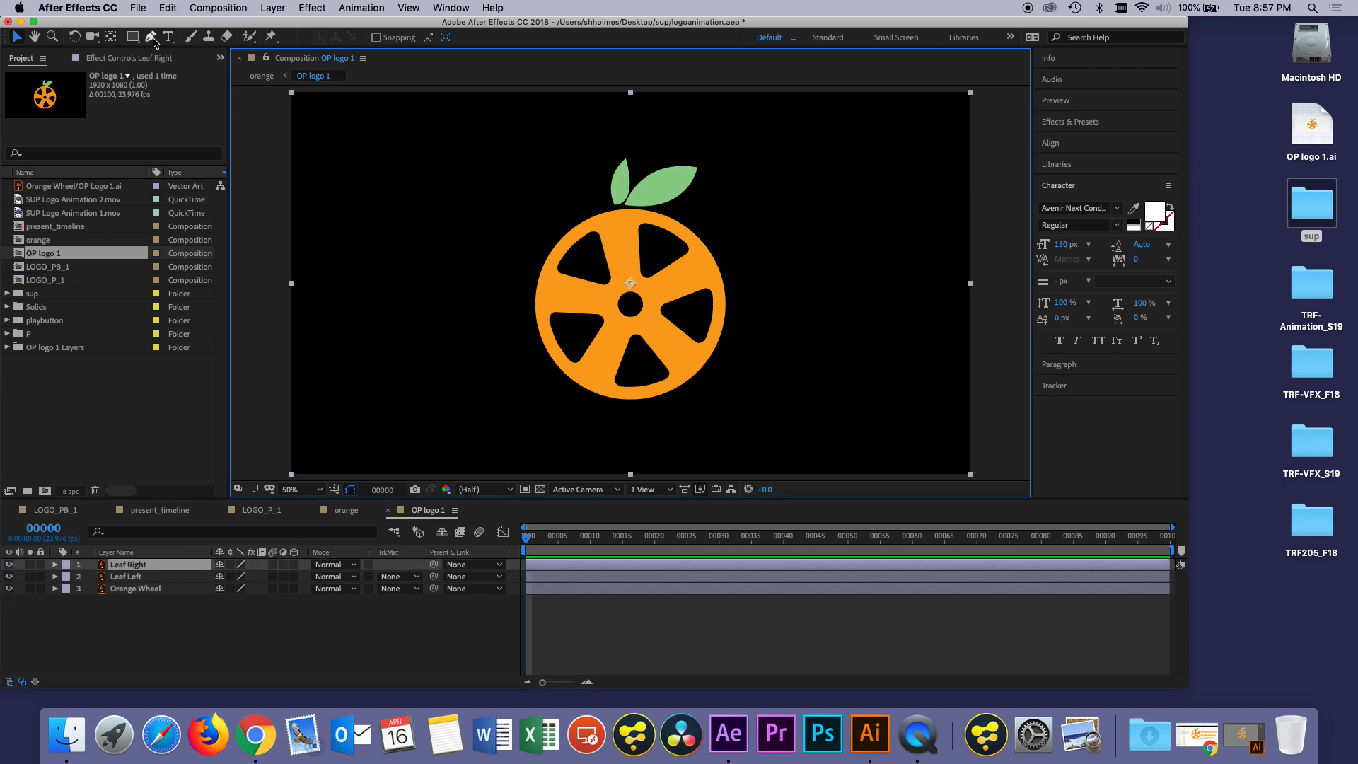
key(y)
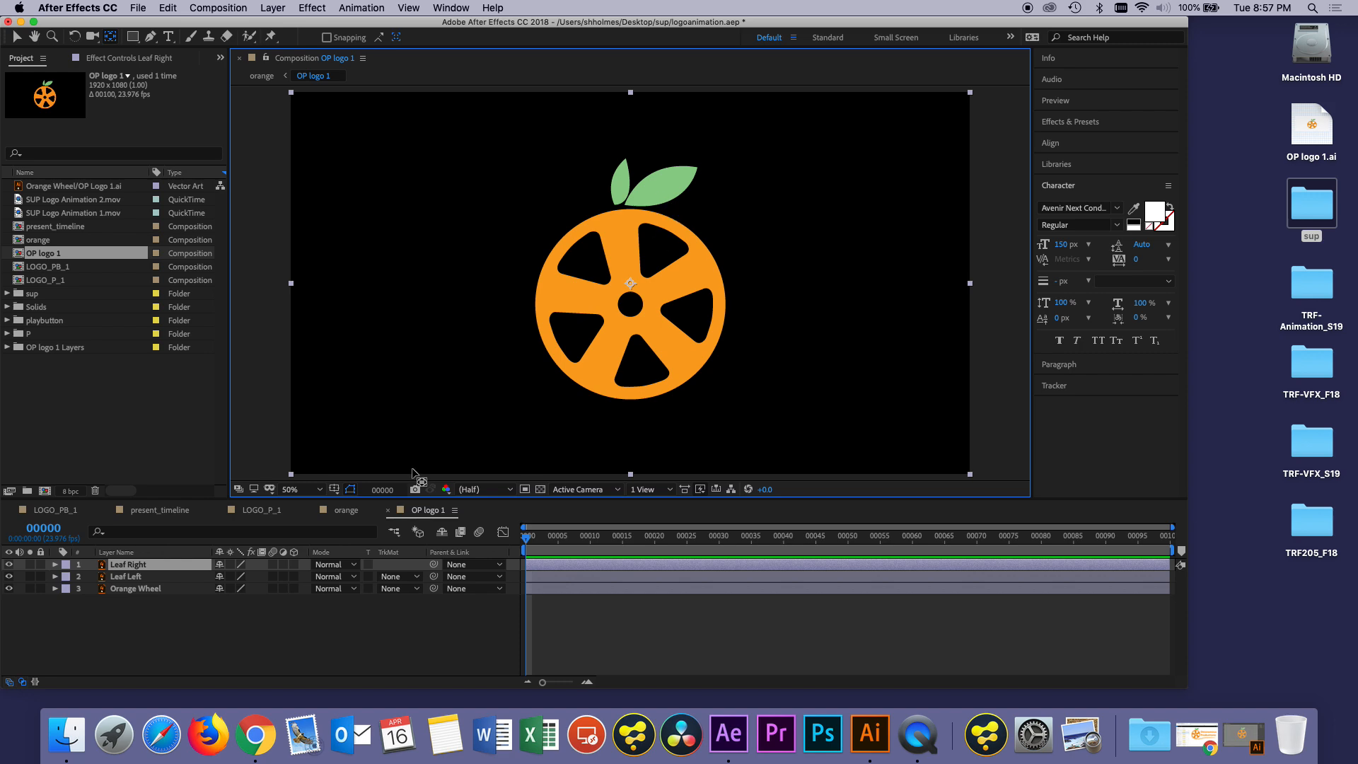
click(153, 580)
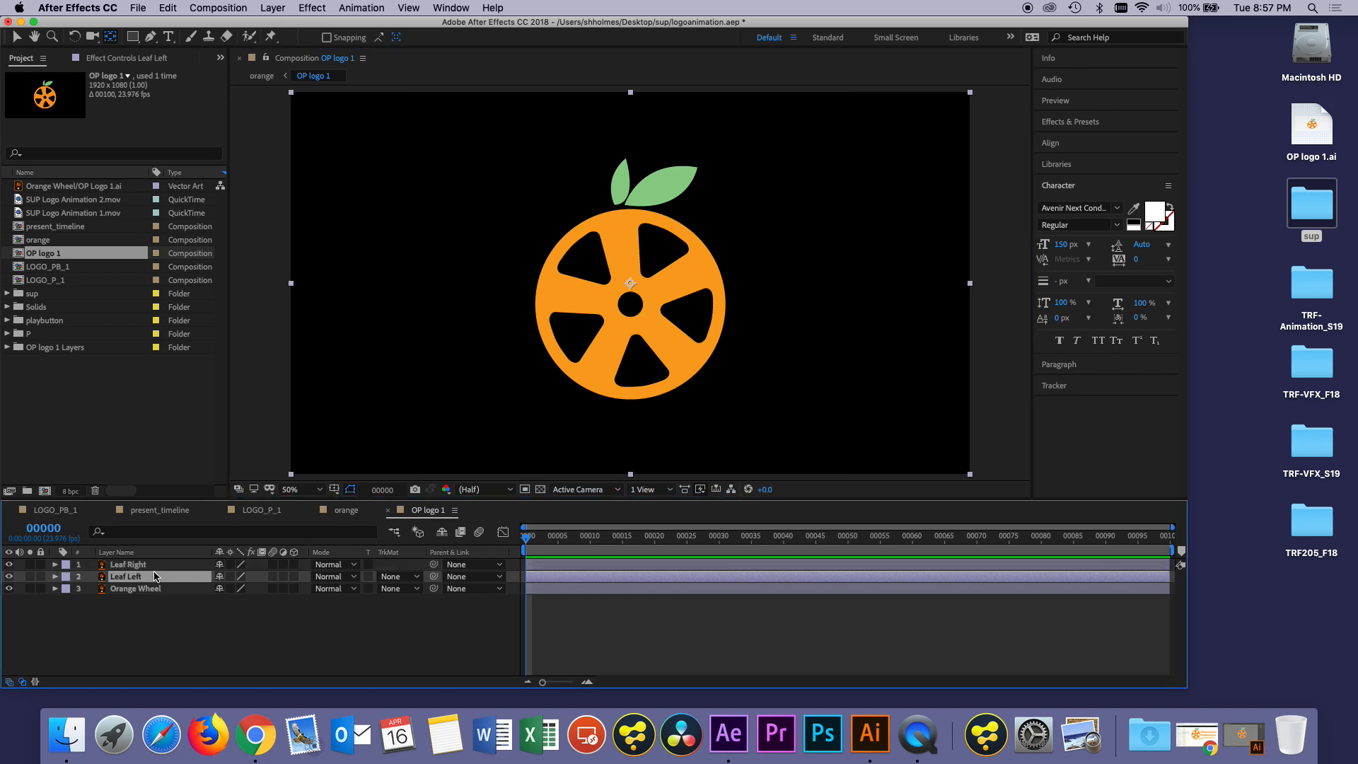
click(156, 564)
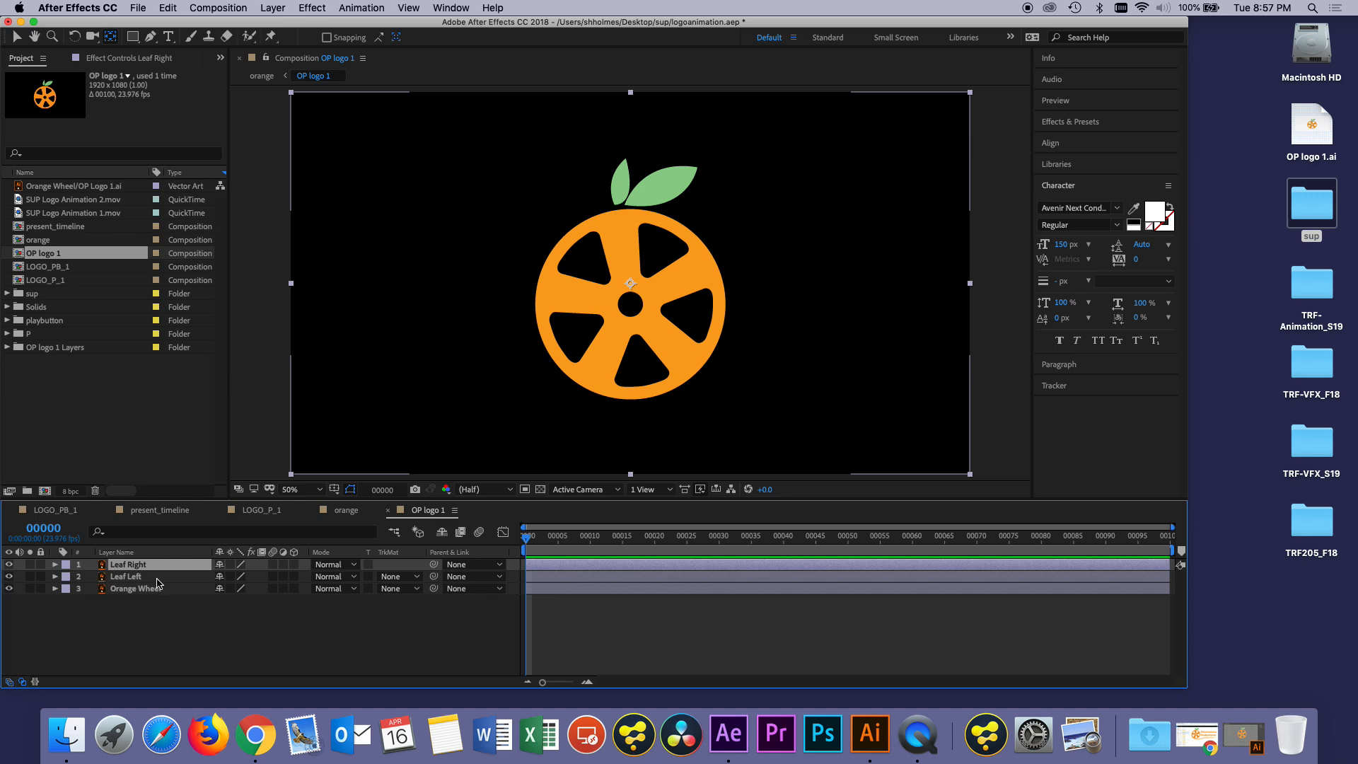
click(159, 591)
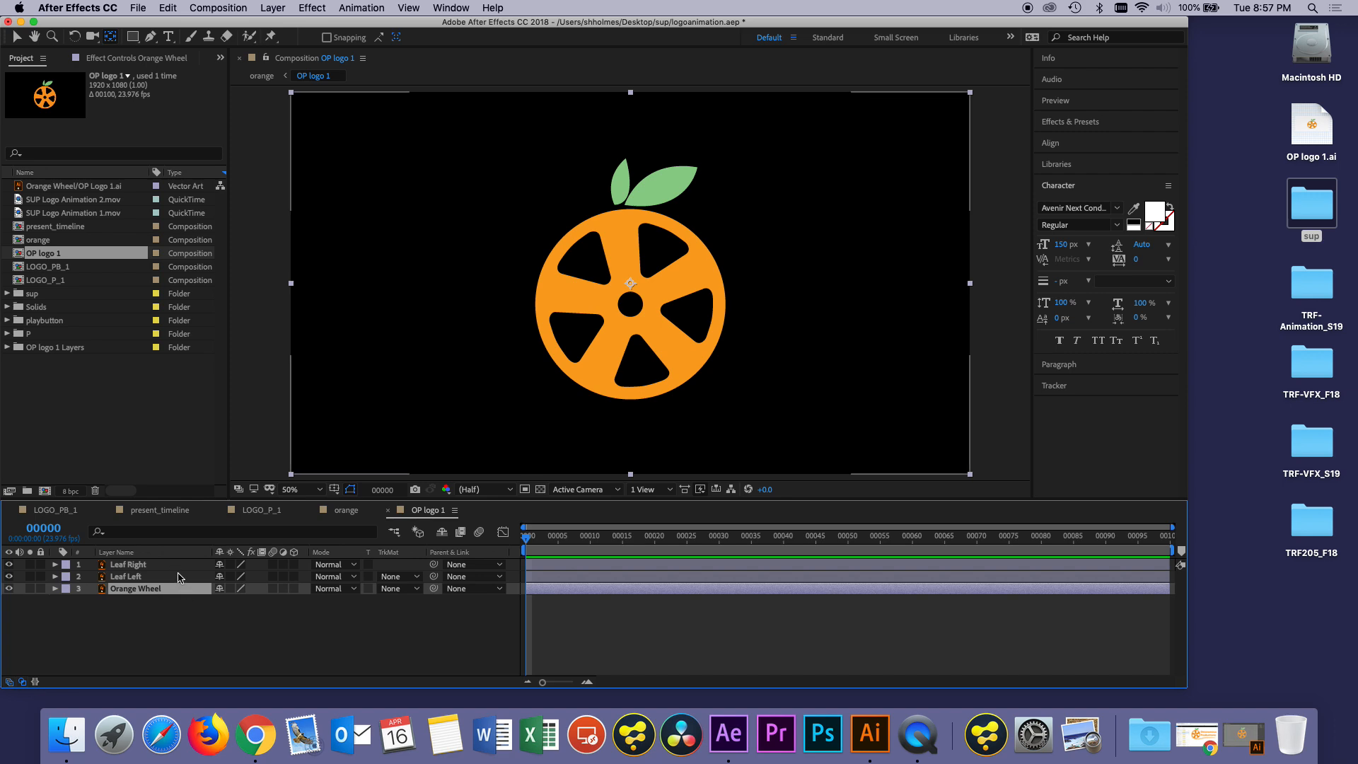
Step: Move the anchor points of the Leaf Right and Leaf Left layers to the base of each leaf, just above the orange
click(177, 565)
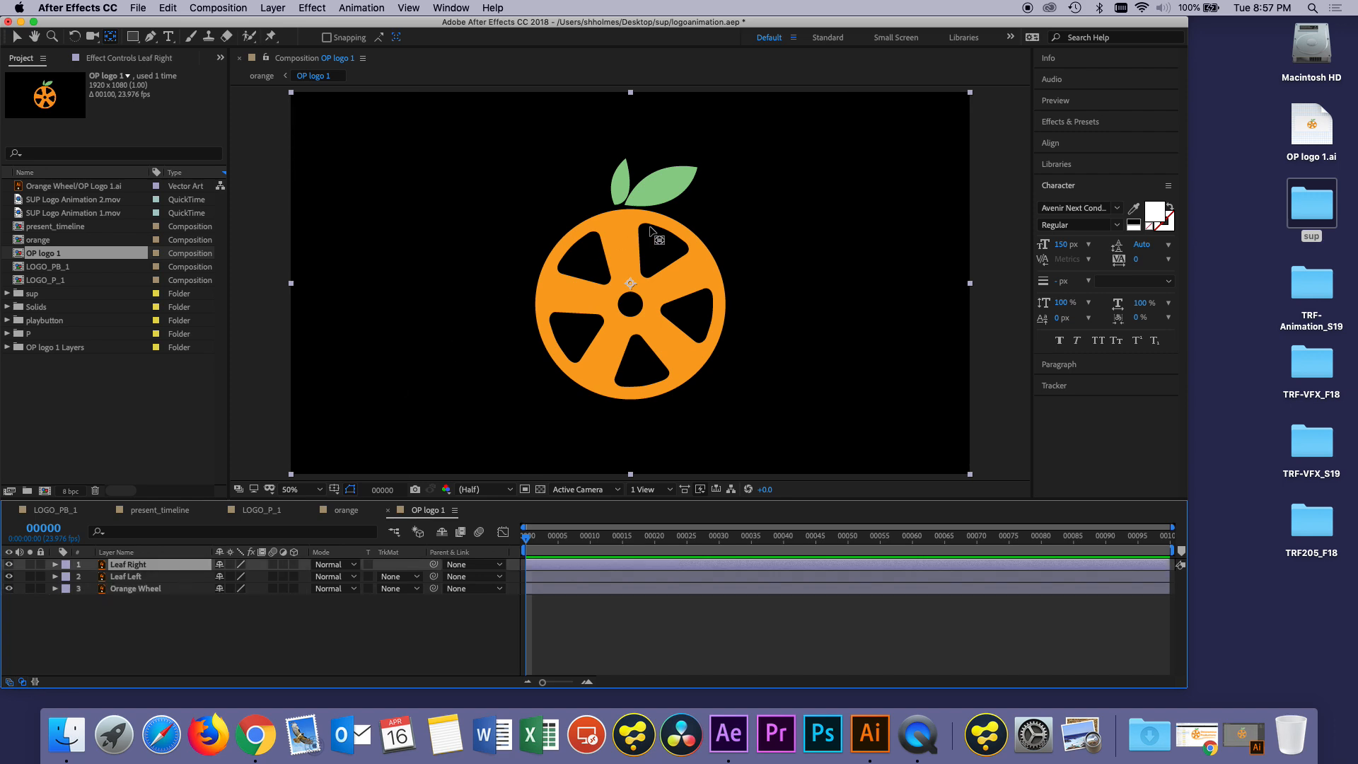
click(630, 276)
drag(630, 274, 616, 200)
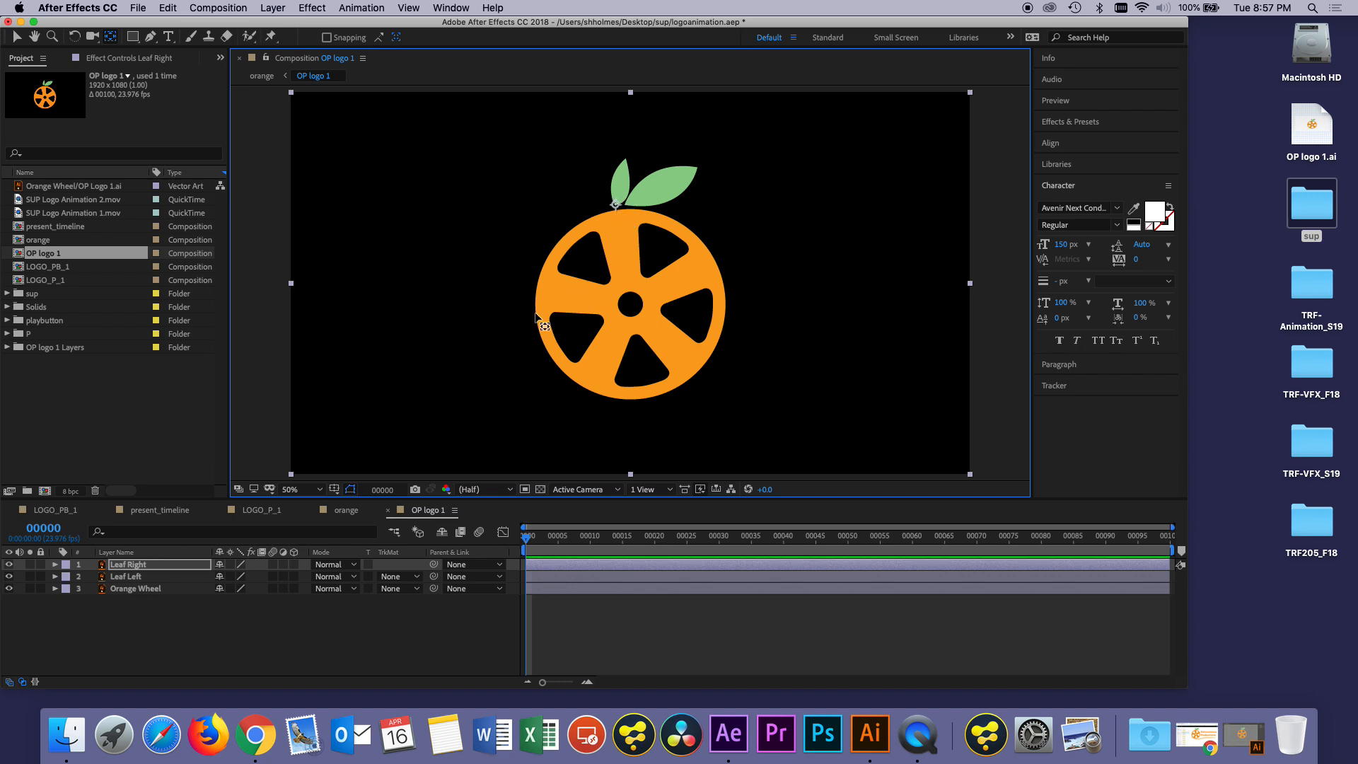
click(151, 577)
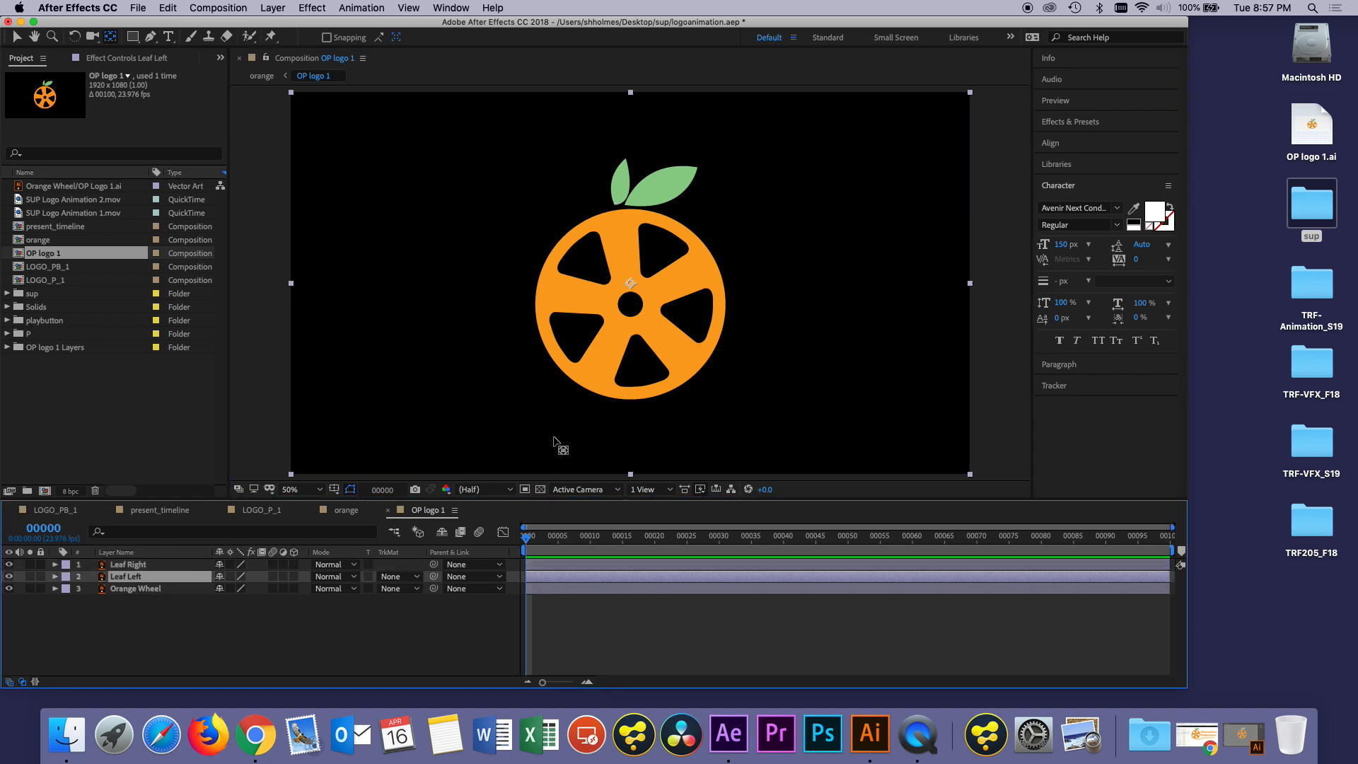
click(652, 186)
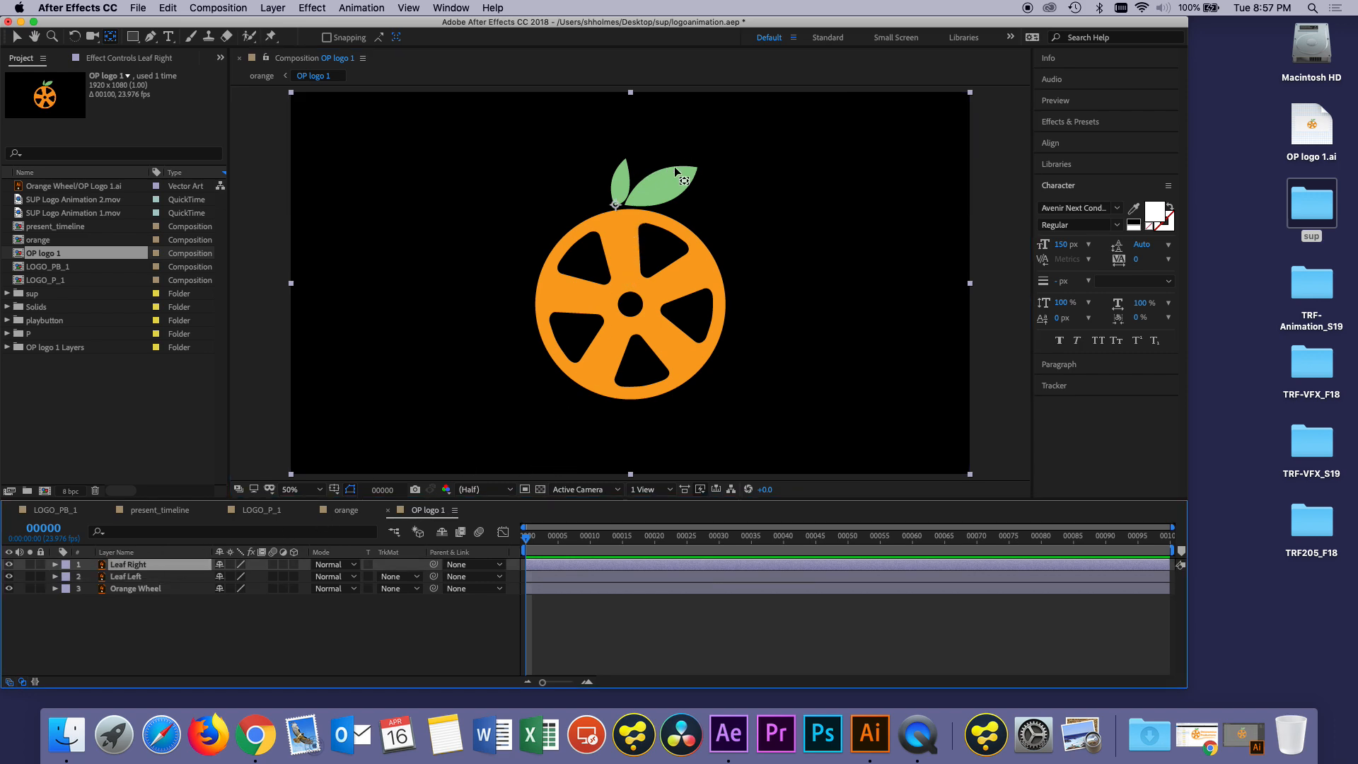
drag(615, 202, 621, 204)
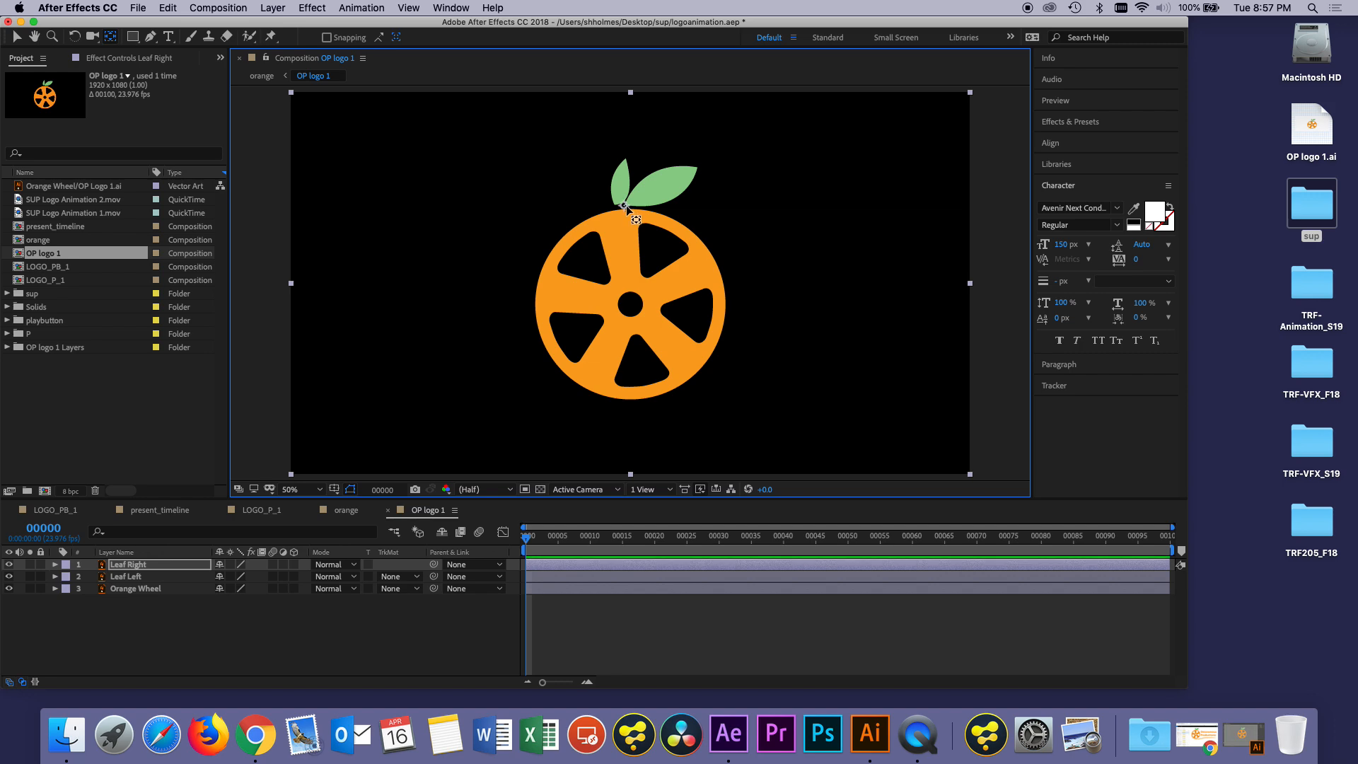
click(145, 575)
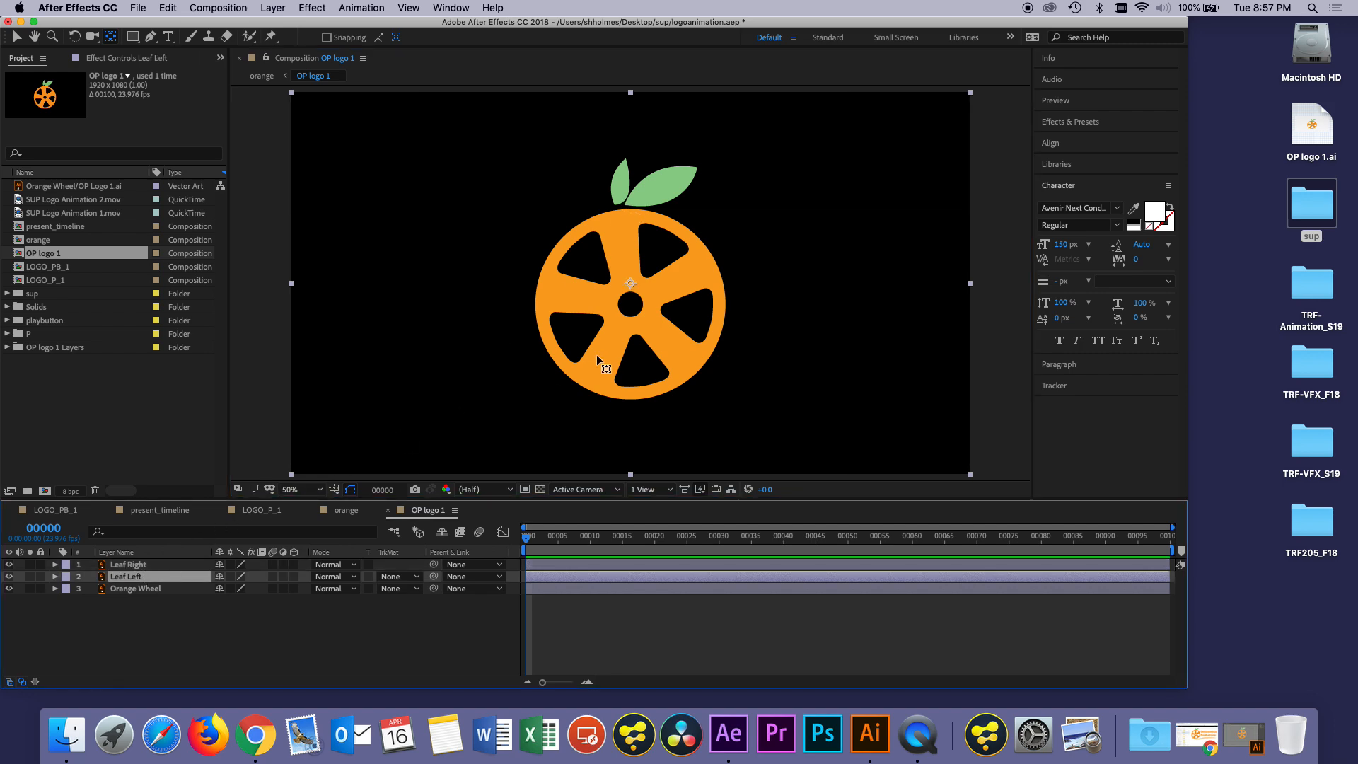
drag(630, 283, 617, 205)
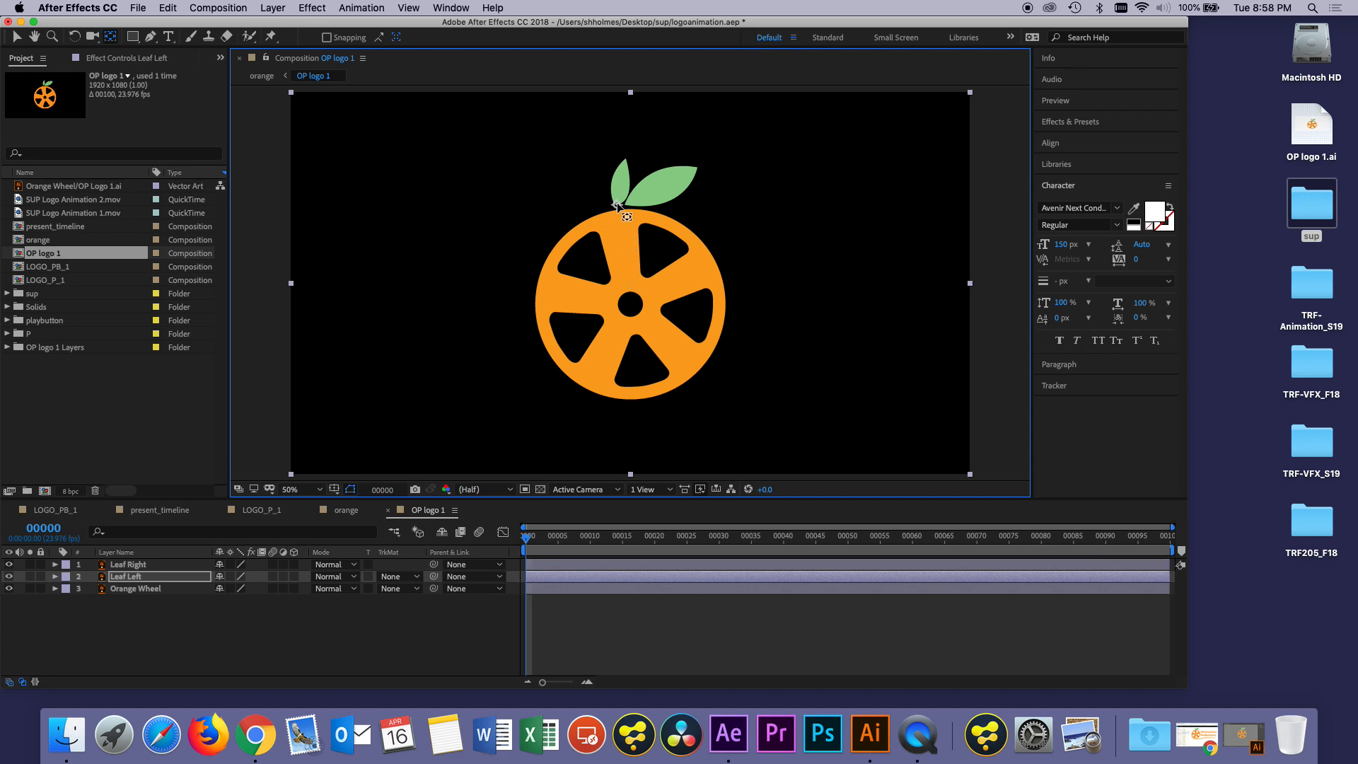
Step: Reveal the Scale property of both the Leaf Right and Leaf Left layers
click(157, 566)
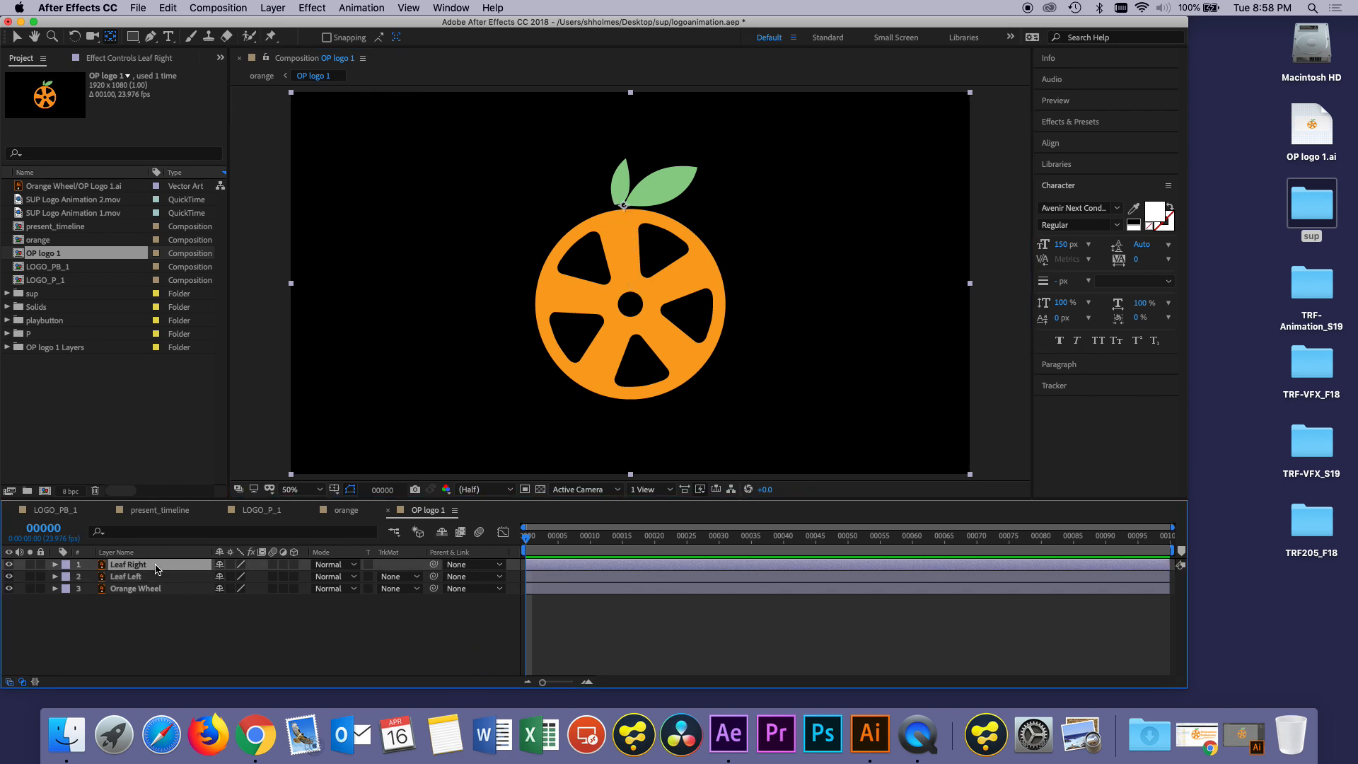
shift+click(168, 577)
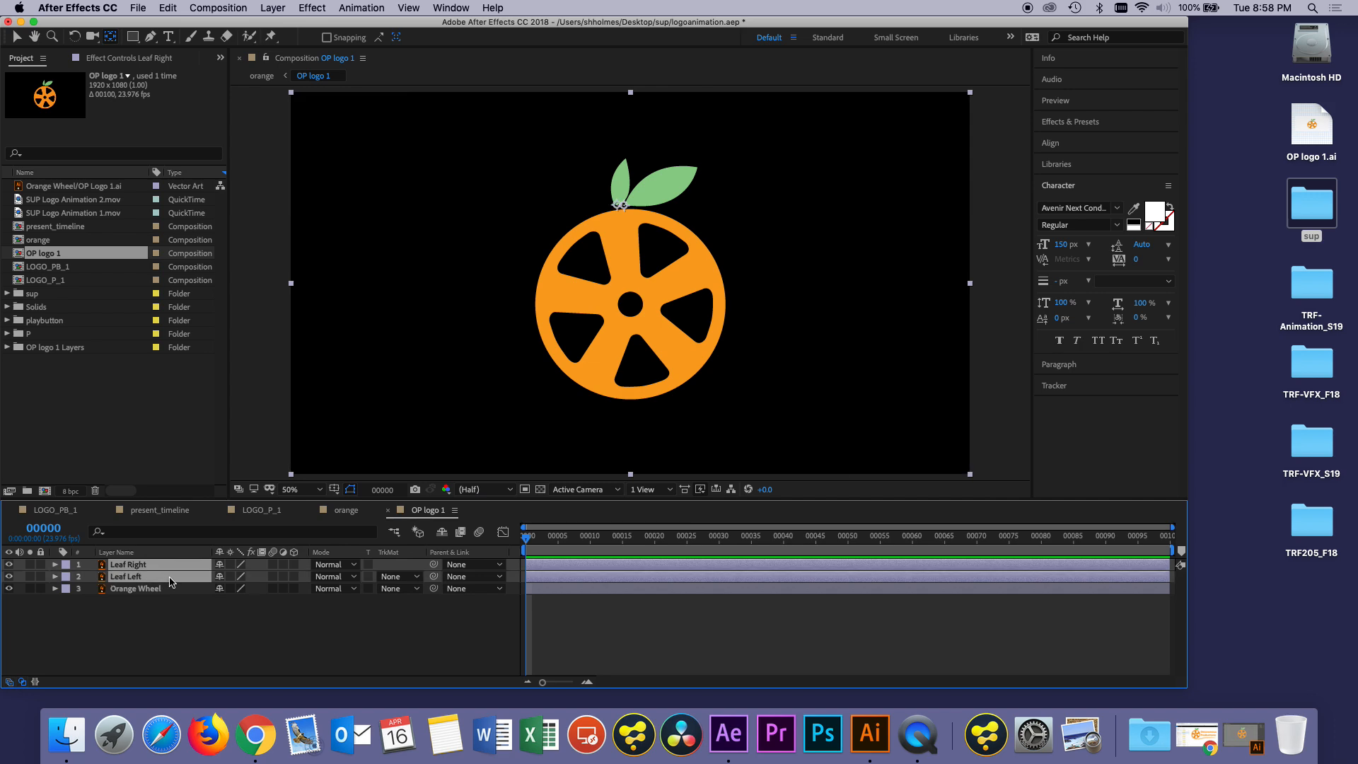
key(s)
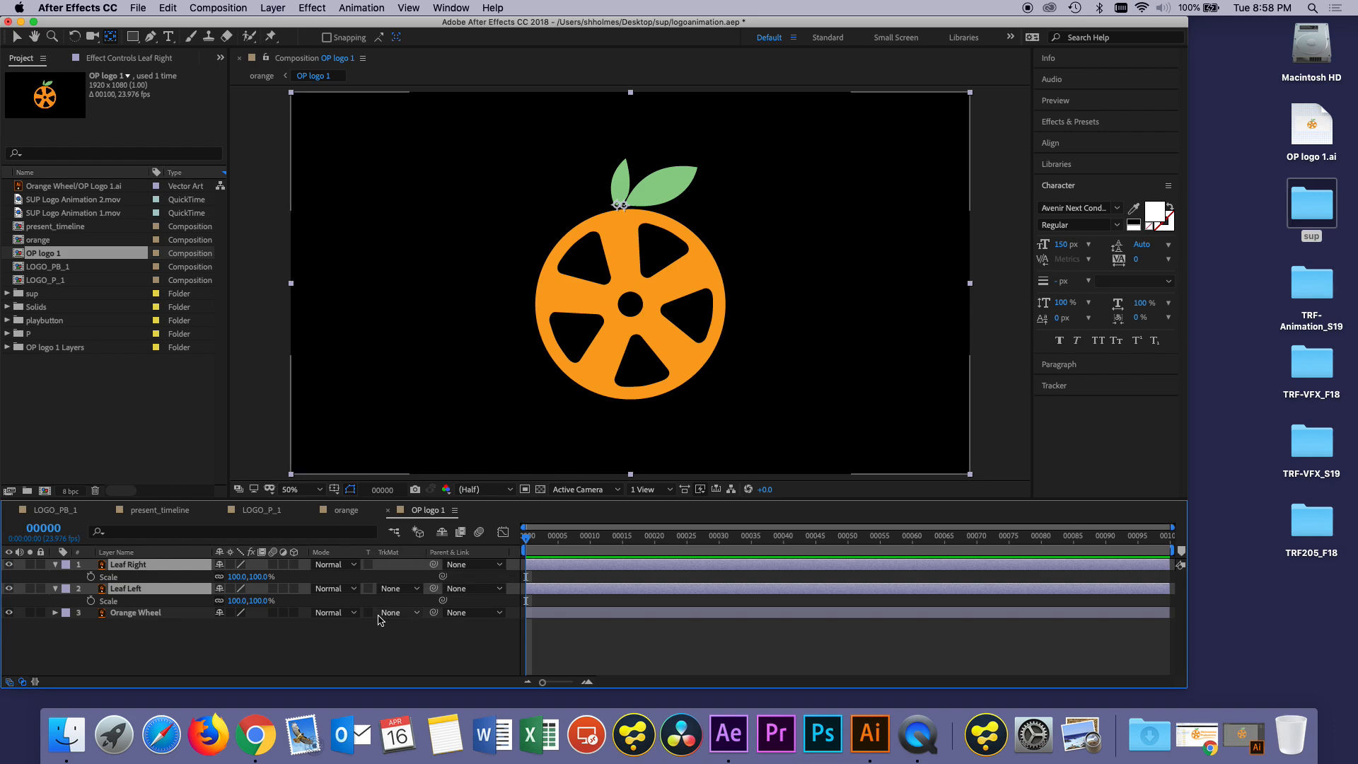
Step: Move the anchor point of the Orange Wheel layer to the centre of the wheel's hub, at about 962, 600
click(627, 265)
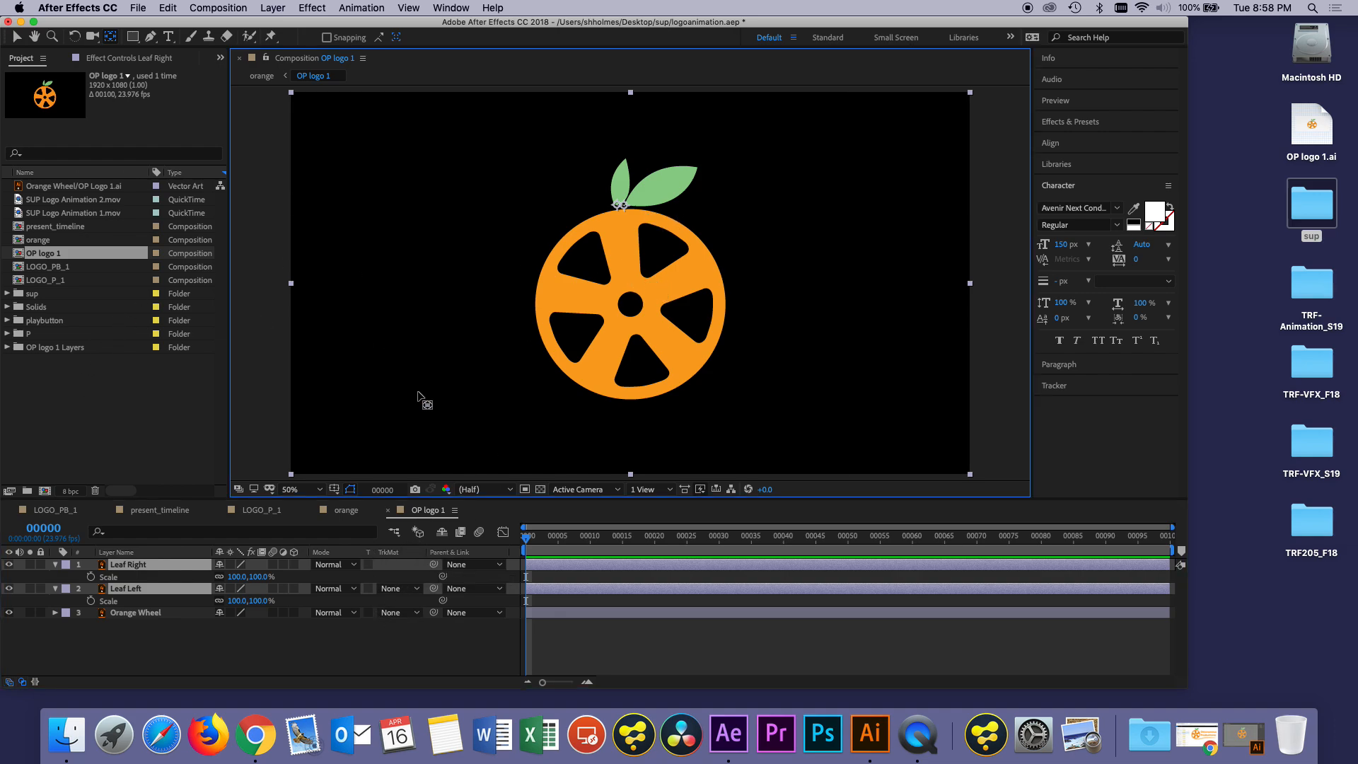
click(176, 391)
click(592, 312)
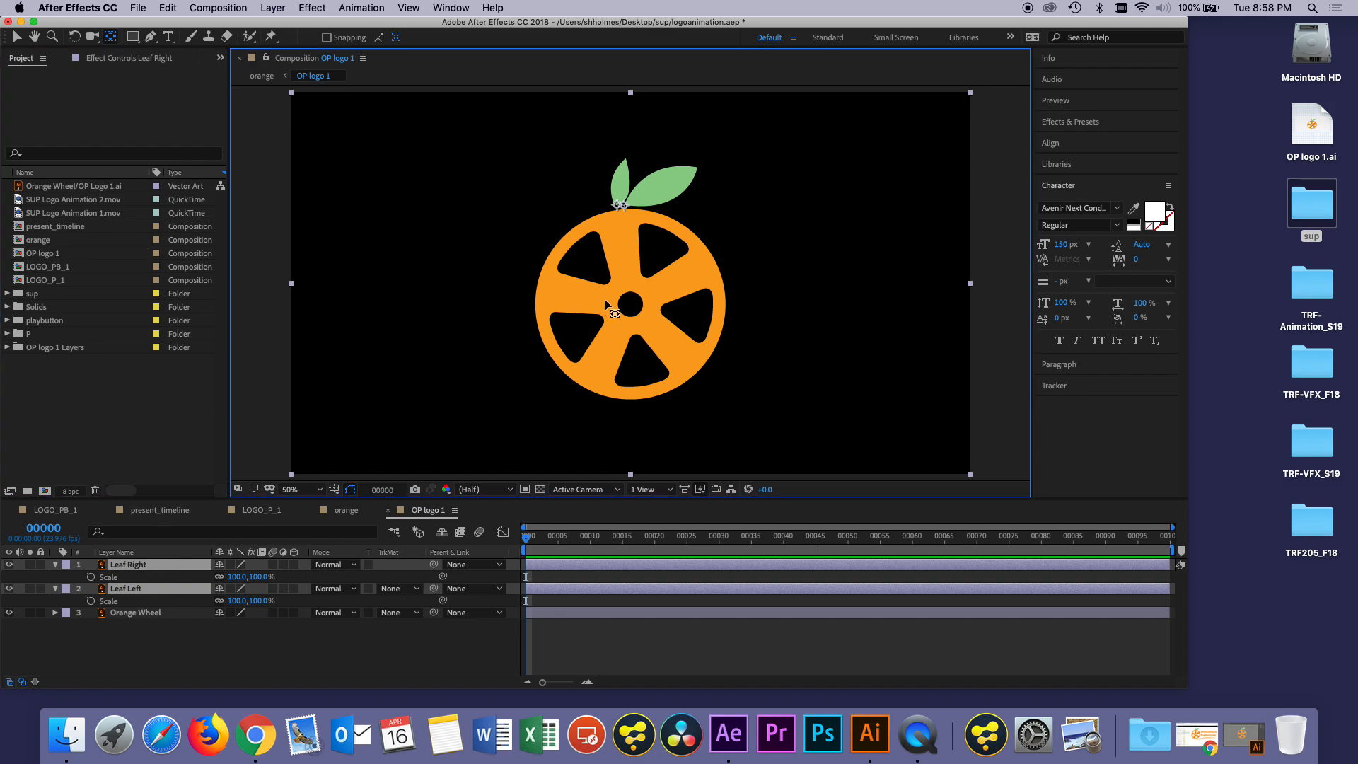
click(160, 613)
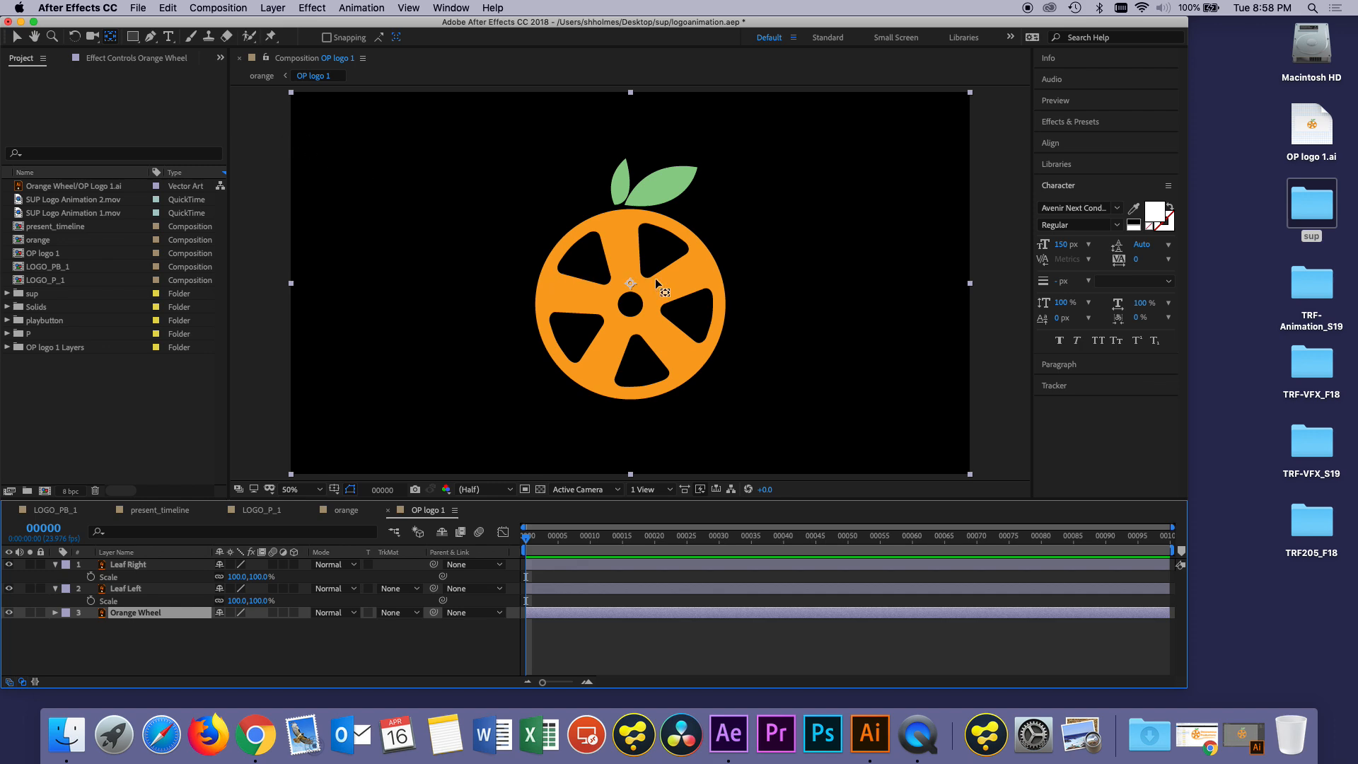
drag(630, 284, 632, 306)
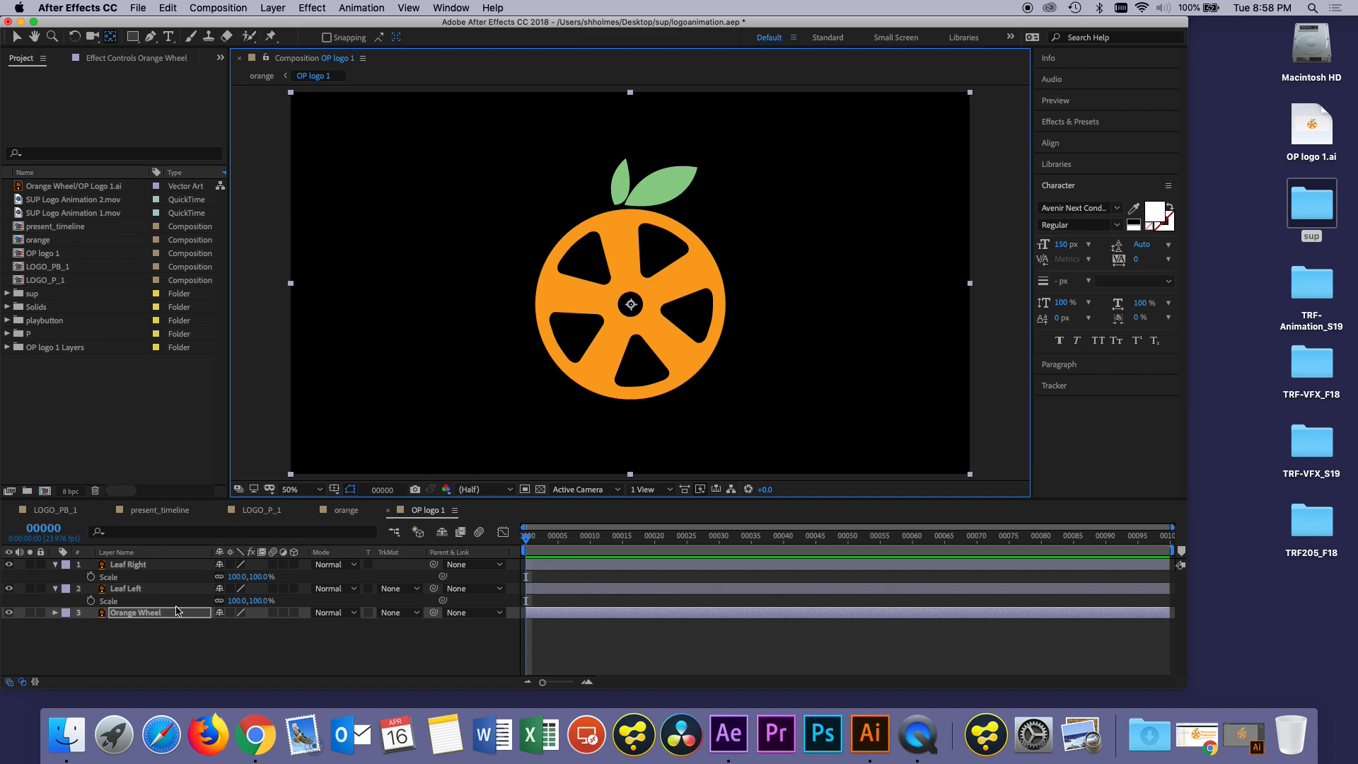
Step: Reveal the Orange Wheel layer's Transform properties and start Position and Rotation keyframes at frame 0
click(56, 613)
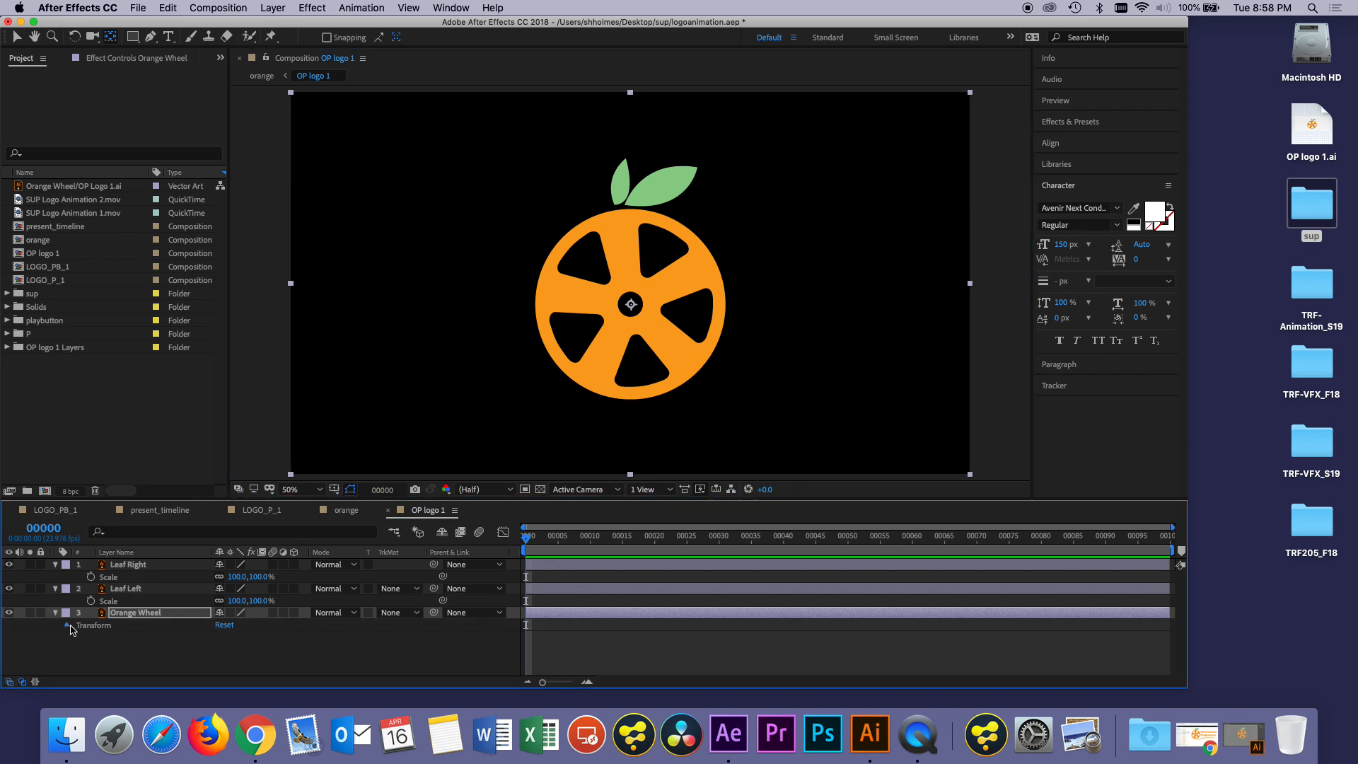
click(67, 624)
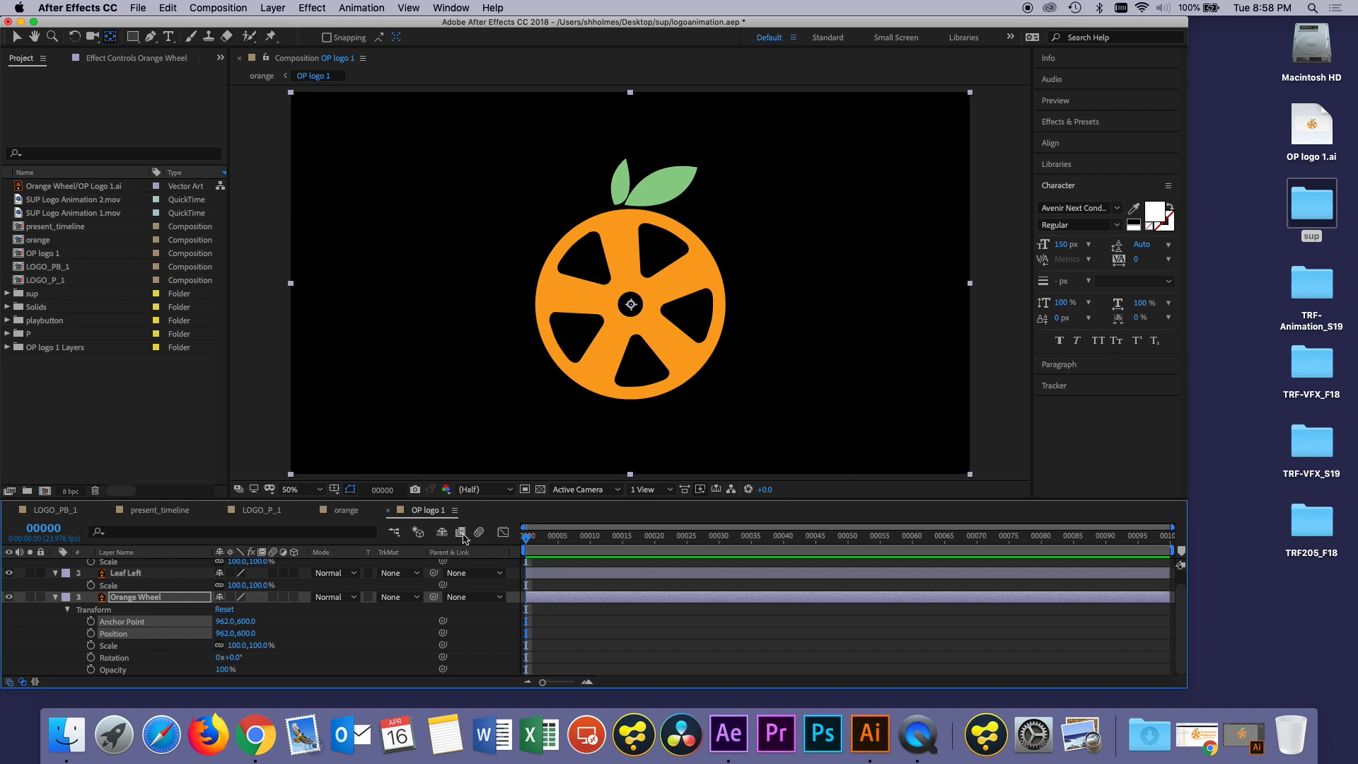
click(66, 644)
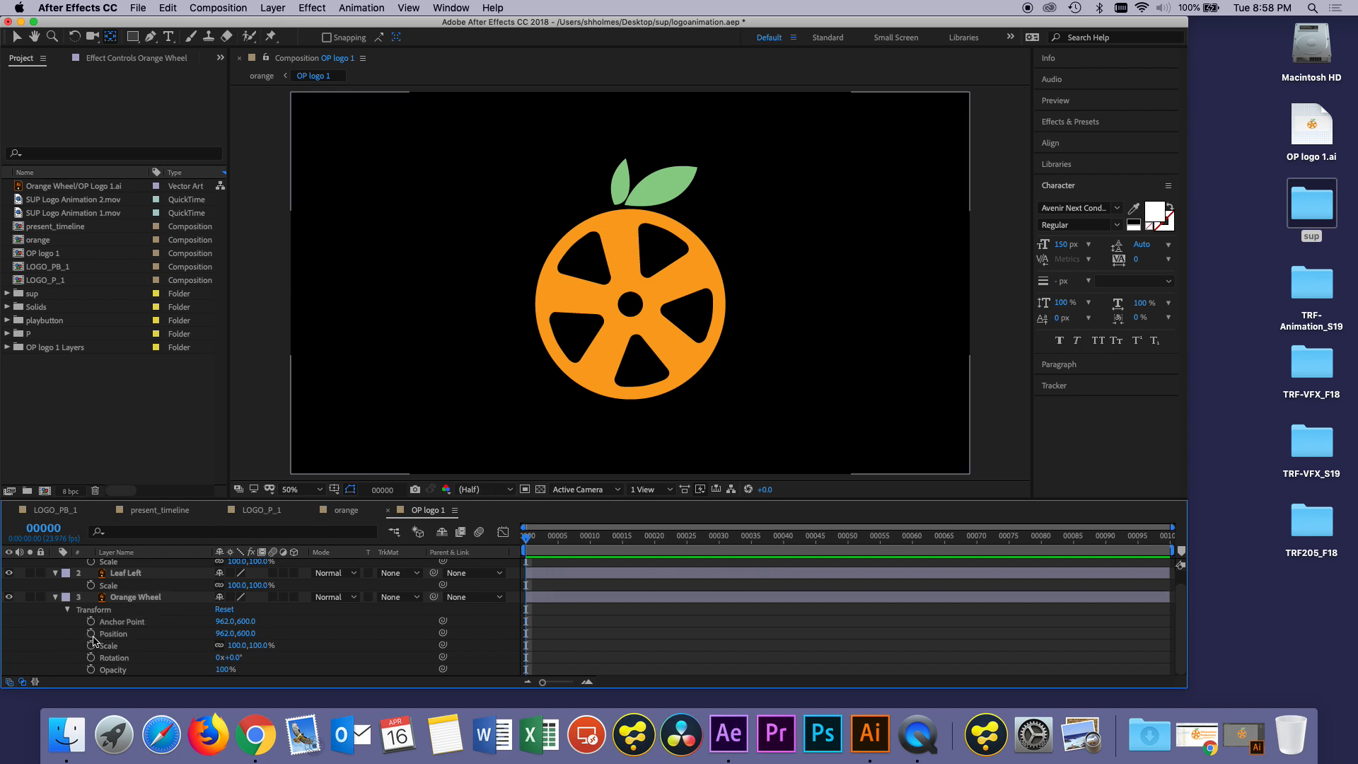
click(92, 633)
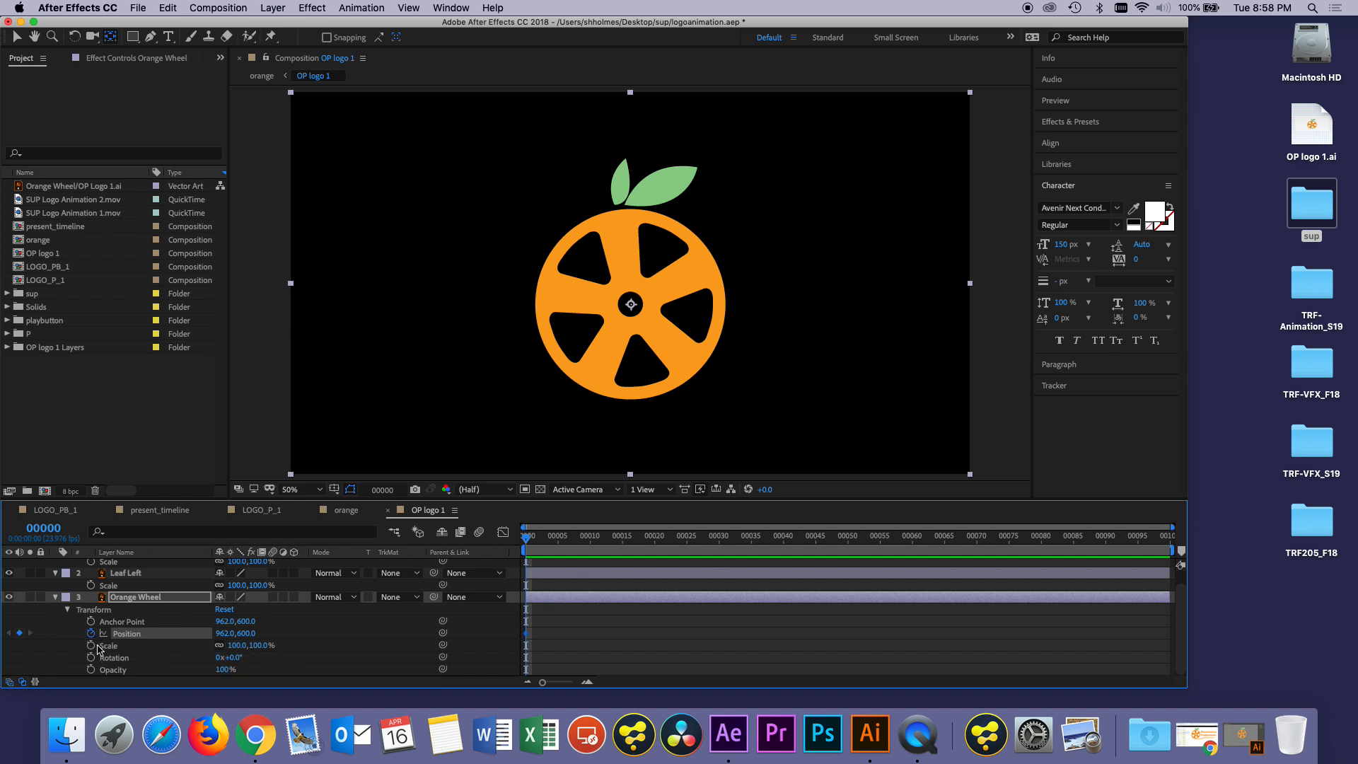
click(100, 645)
click(90, 659)
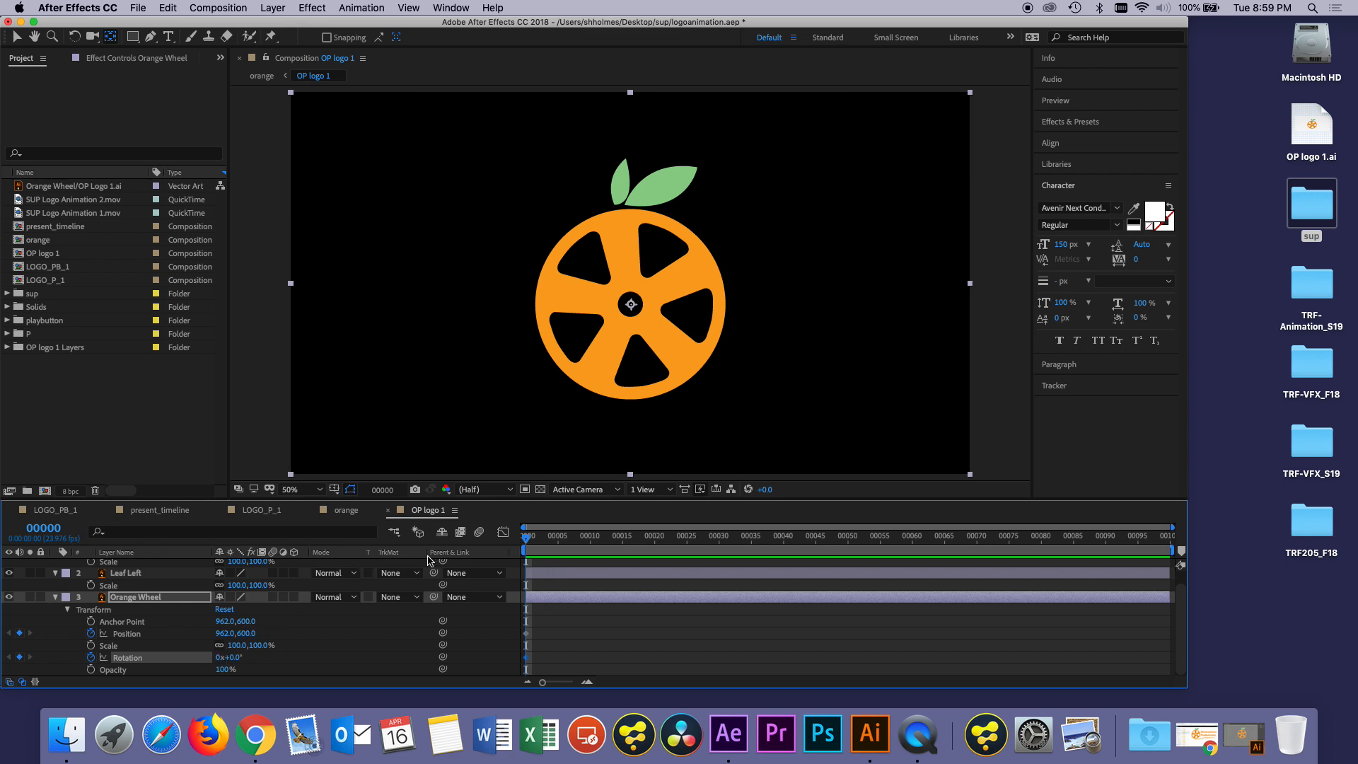
Step: Add Position and Rotation keyframes to the Orange Wheel layer at frame 43, keeping the wheel's current pose
click(654, 541)
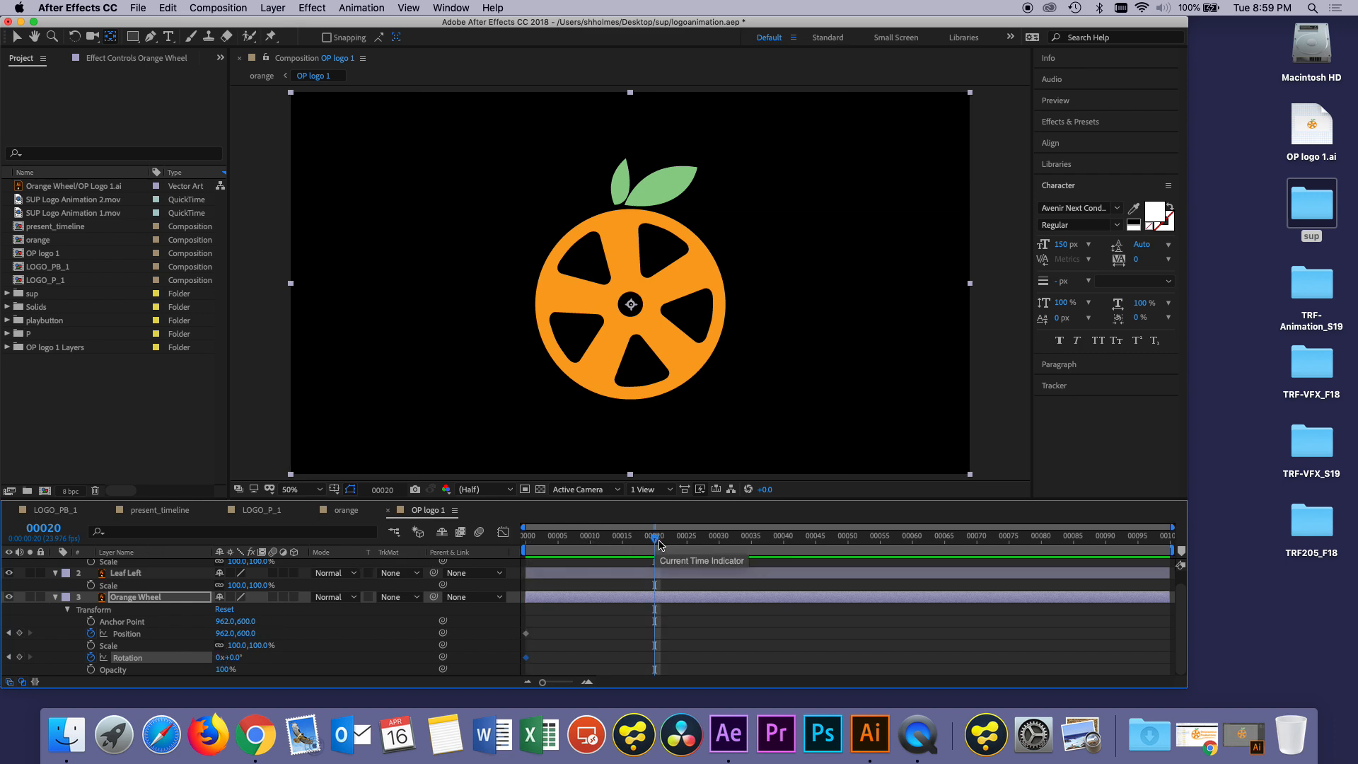
click(802, 548)
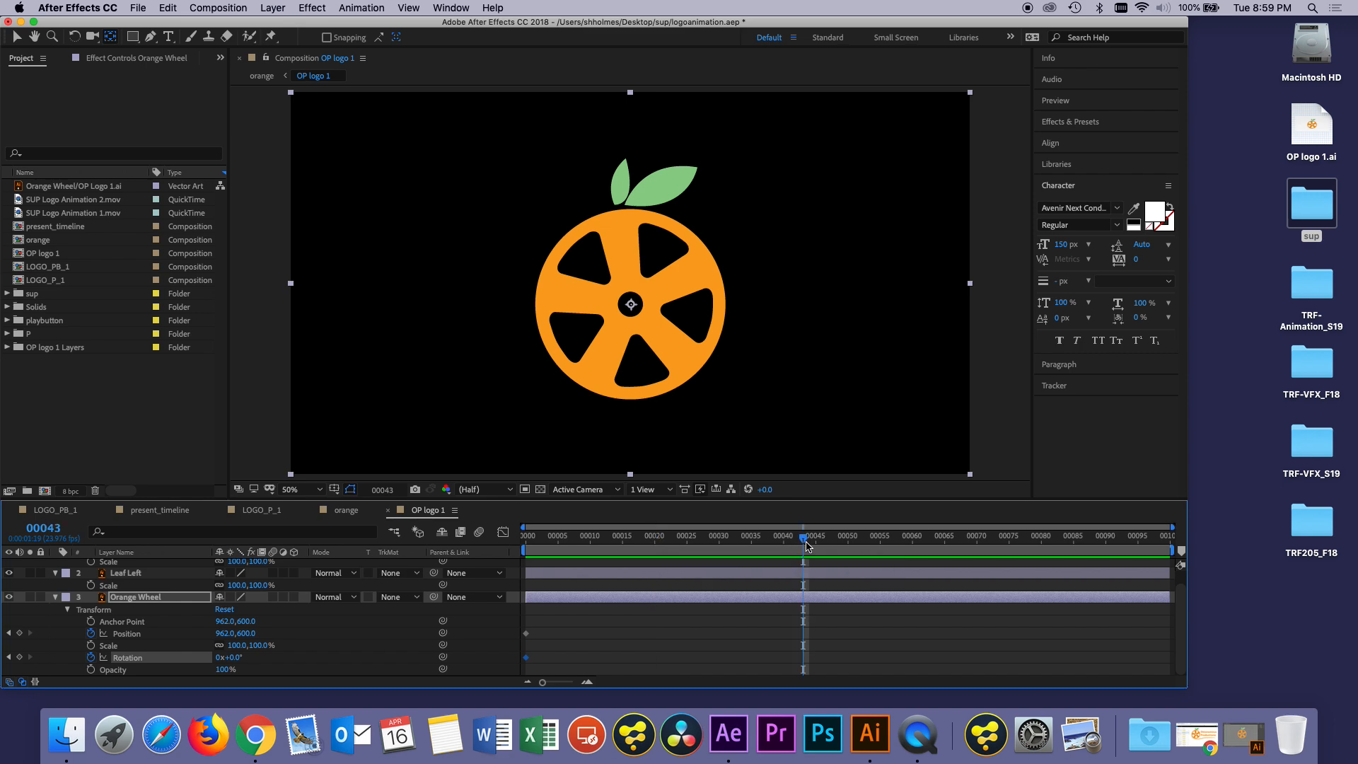
click(20, 657)
click(20, 633)
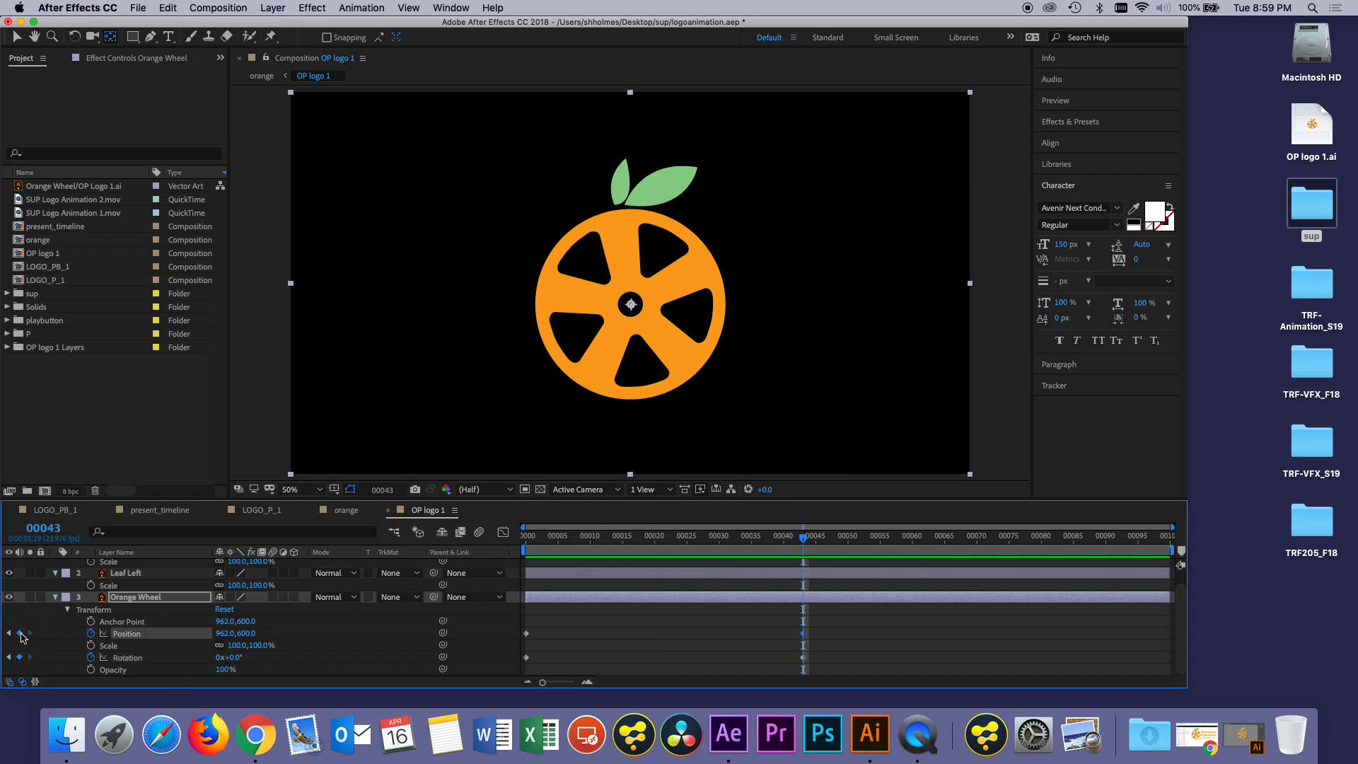
Step: At frame 0, shift the Orange Wheel horizontally off the frame's left side to Position -295, 600, and preview the movement
click(9, 633)
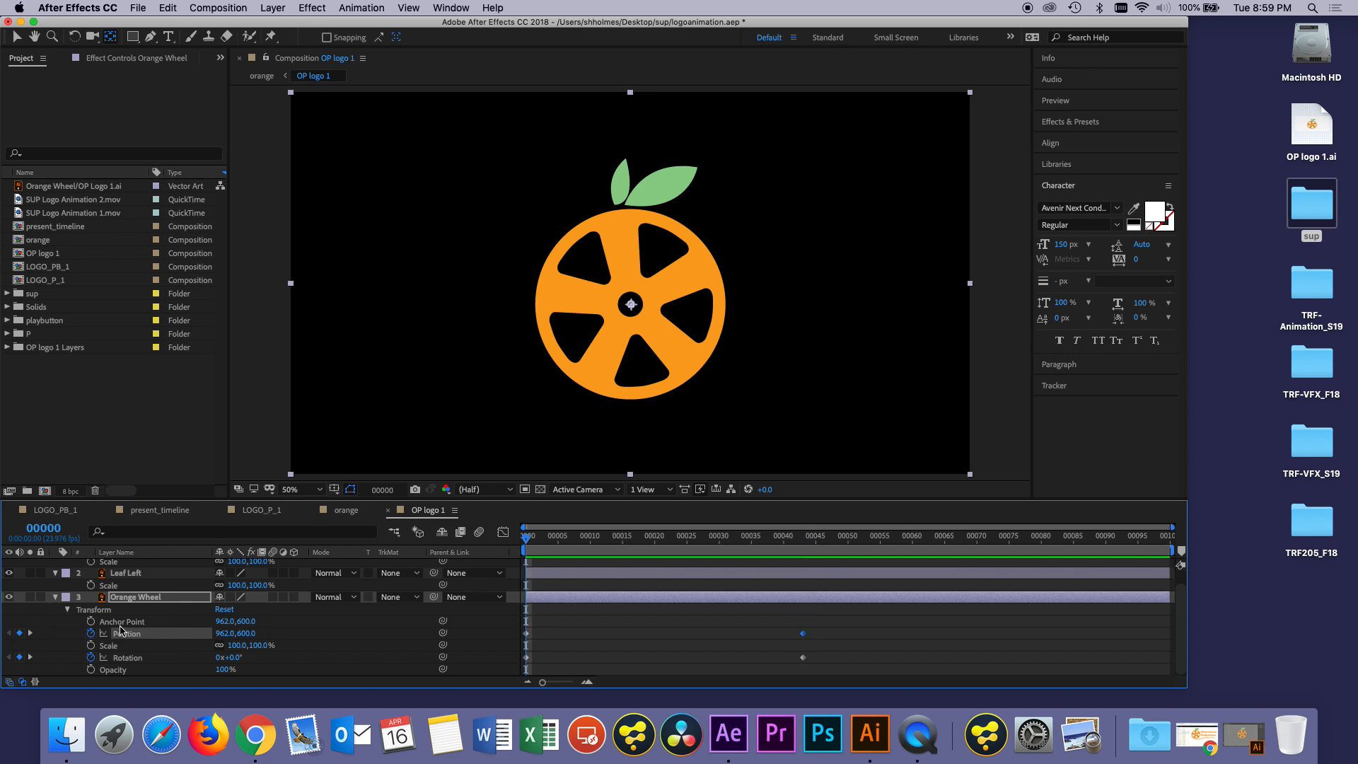
drag(226, 633, 109, 644)
drag(222, 636, 85, 643)
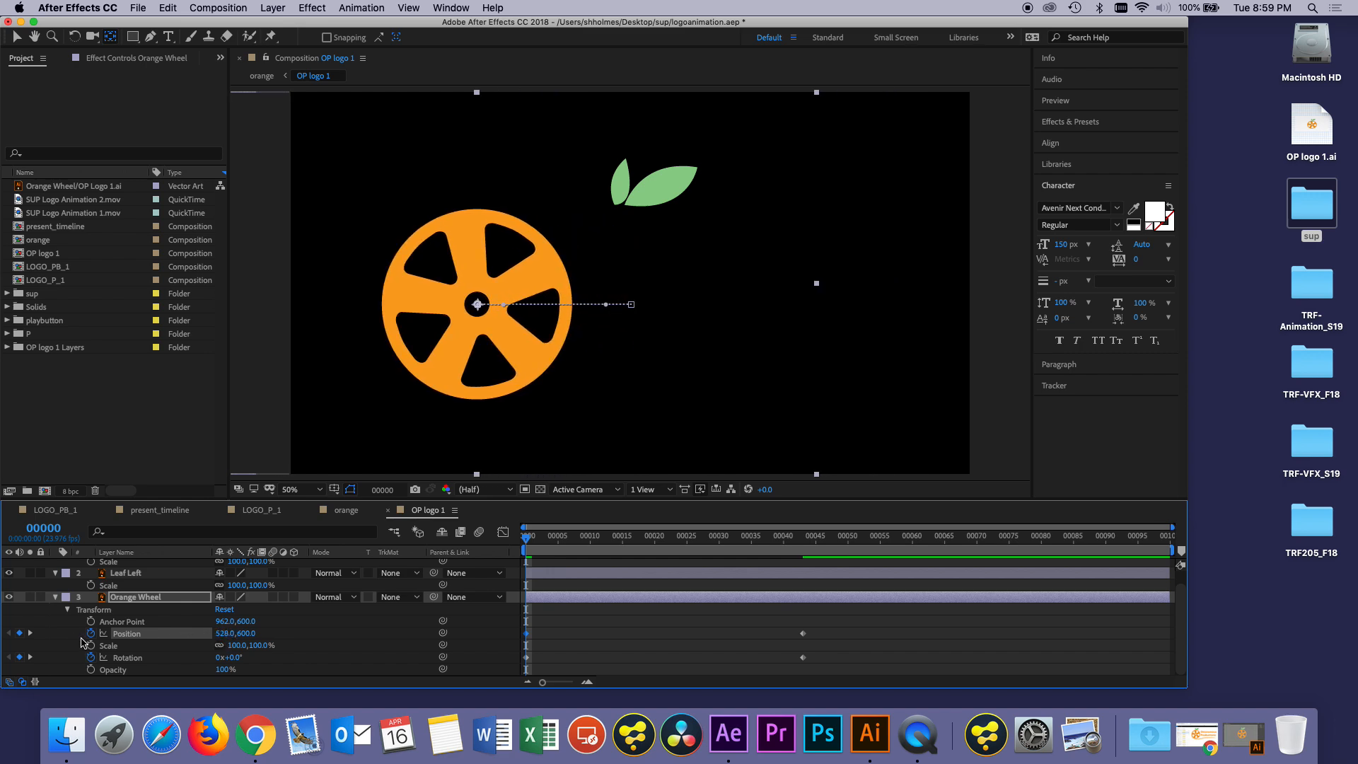
click(481, 325)
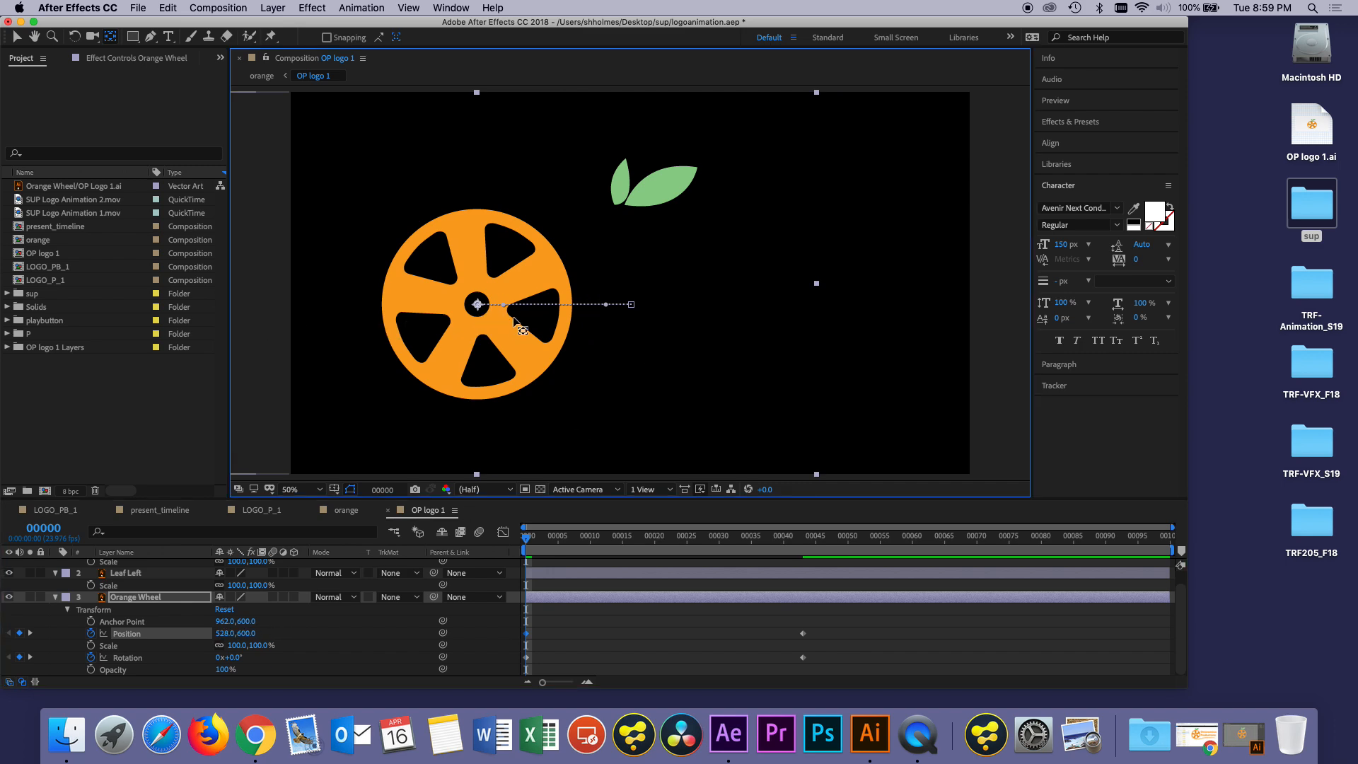
drag(225, 633, 74, 642)
drag(228, 637, 136, 636)
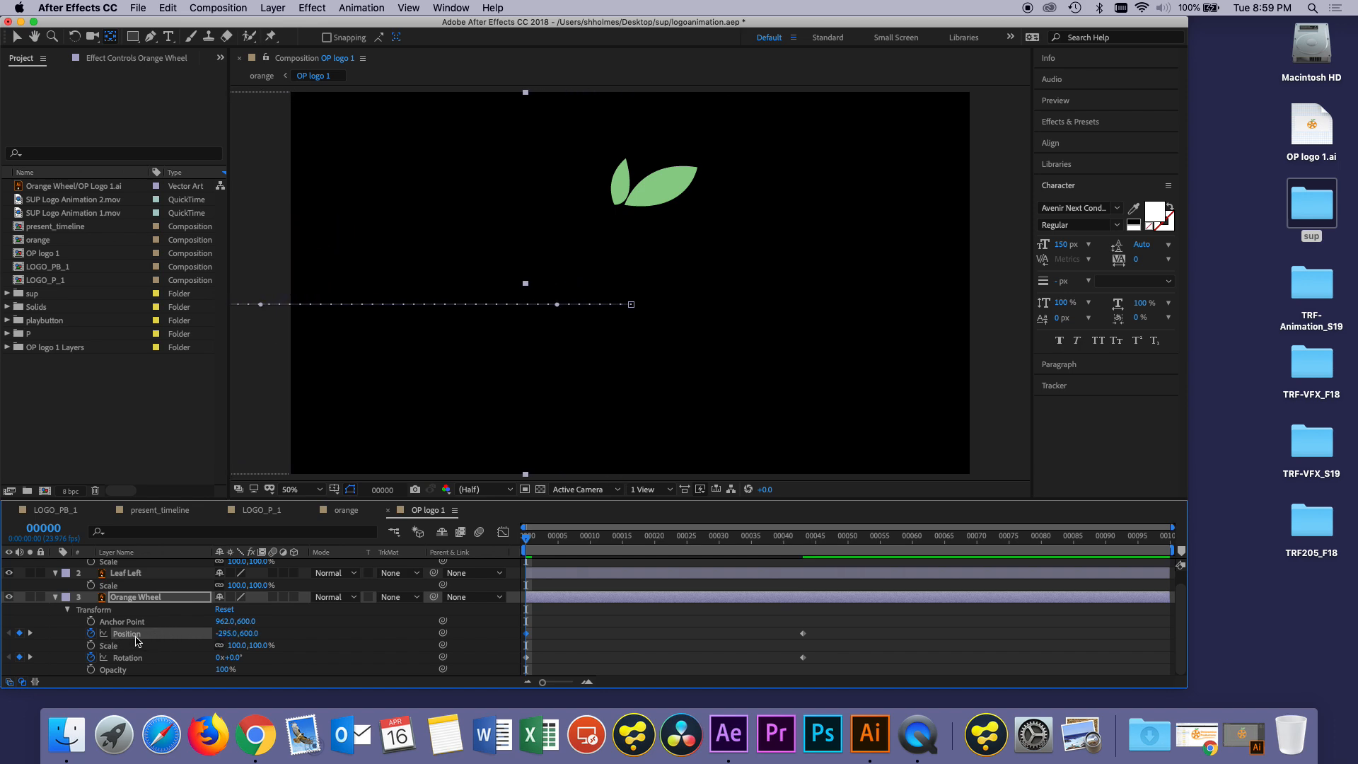
key(space)
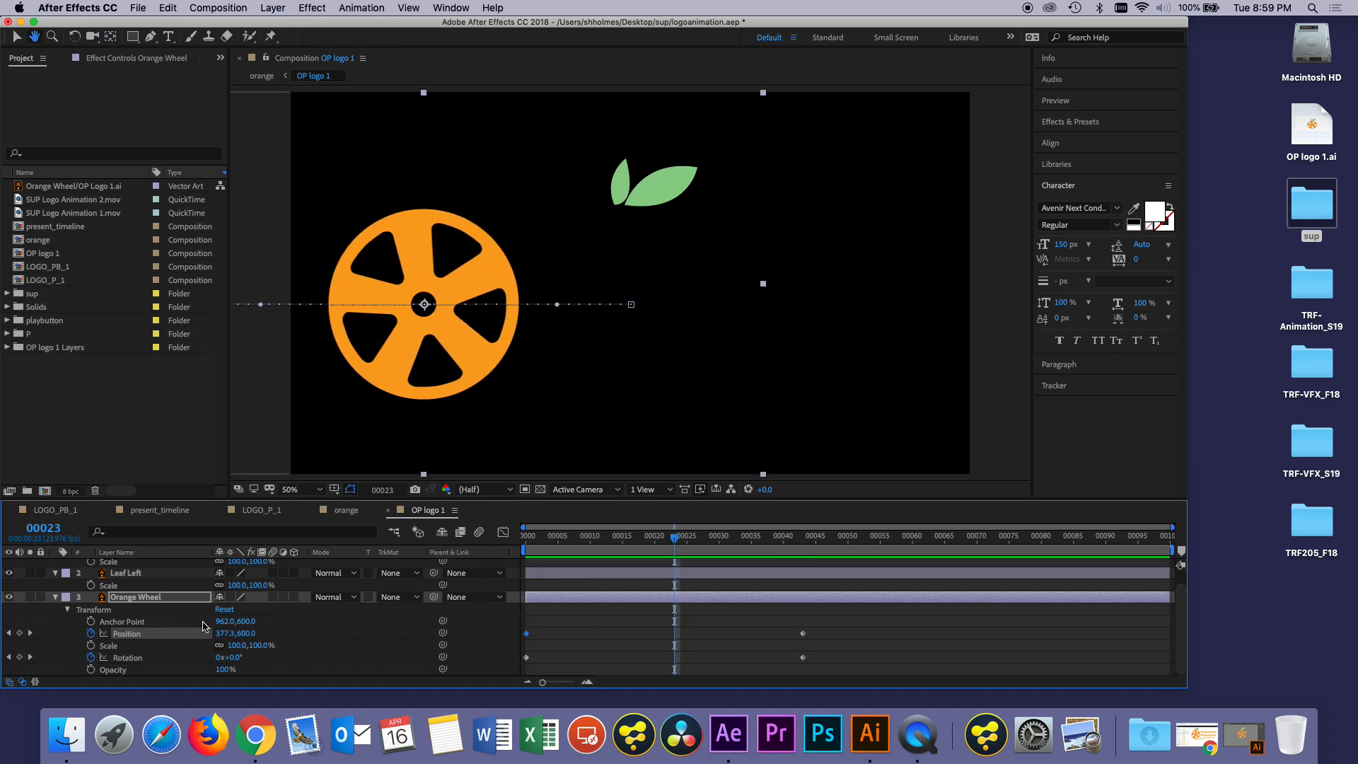
Step: Set the Orange Wheel's Rotation keyframe at frame 43 to 5 full revolutions and preview the roll-in from the start
click(8, 656)
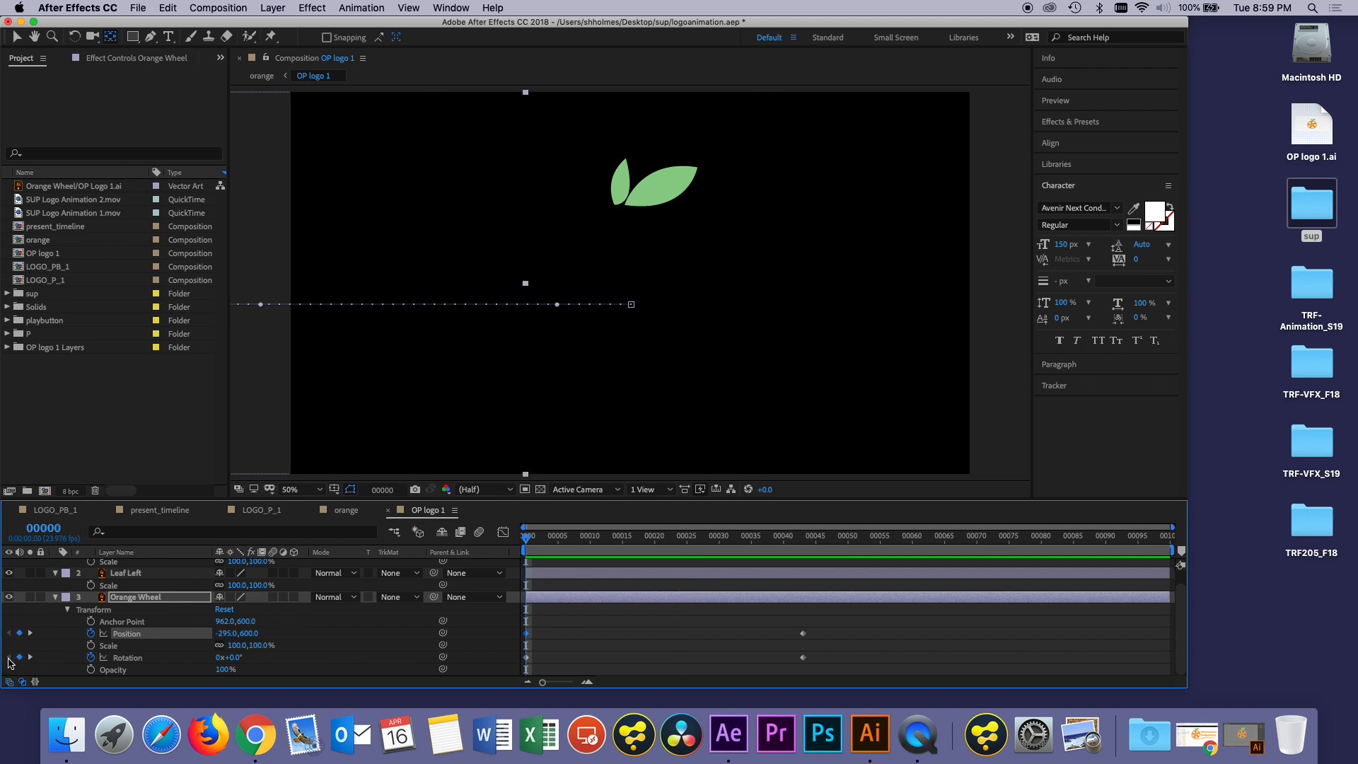
click(30, 657)
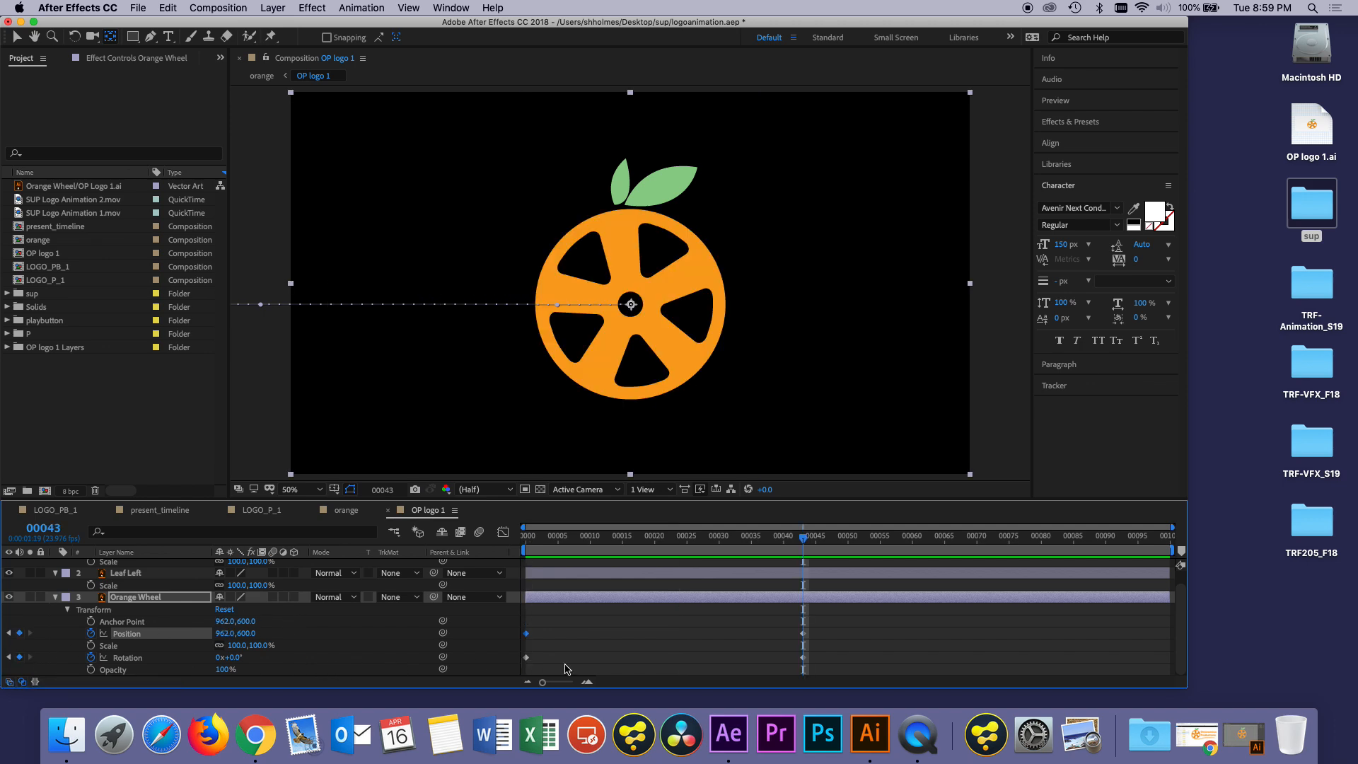
click(803, 657)
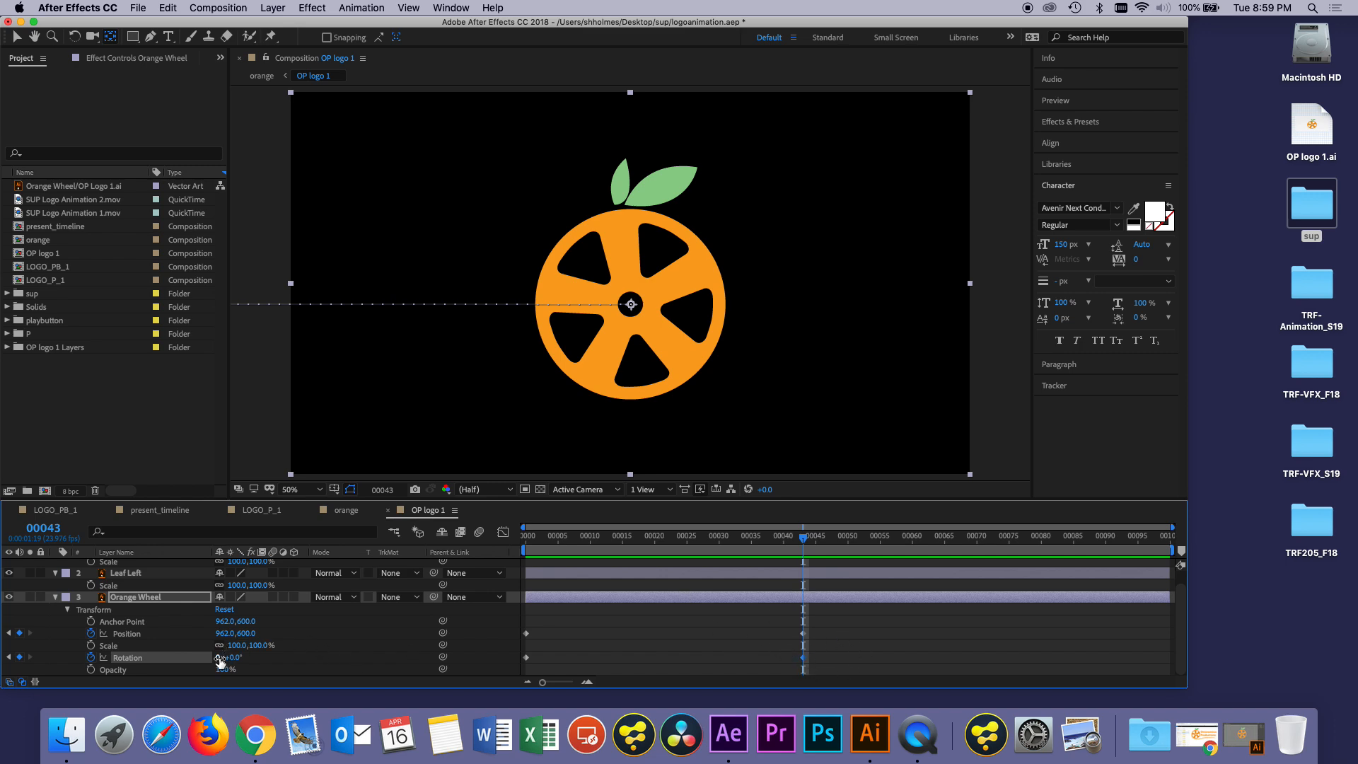
click(219, 657)
text(5)
key(Return)
key(Home)
key(space)
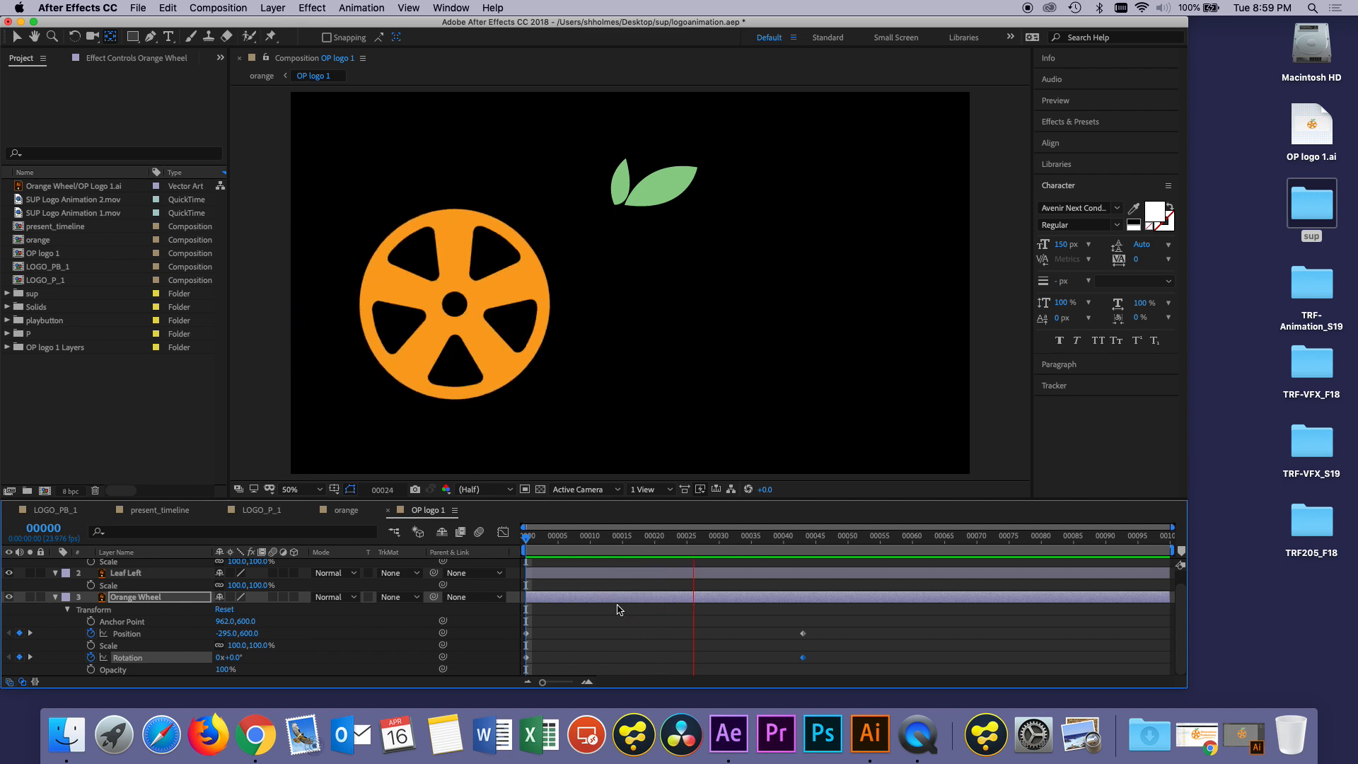
key(space)
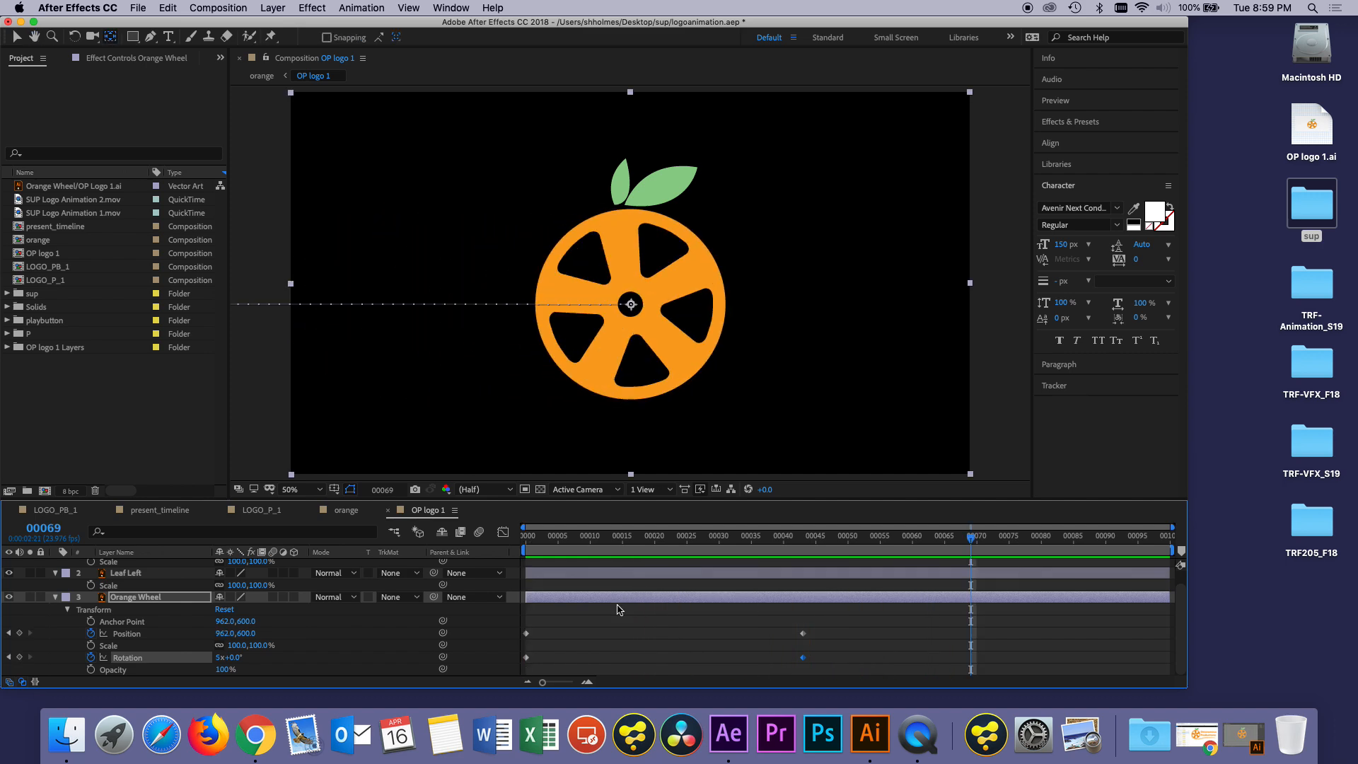
Step: Set the Orange Wheel's Rotation to 3 revolutions at frame 69 and preview the animation
click(219, 657)
text(3)
key(Return)
key(space)
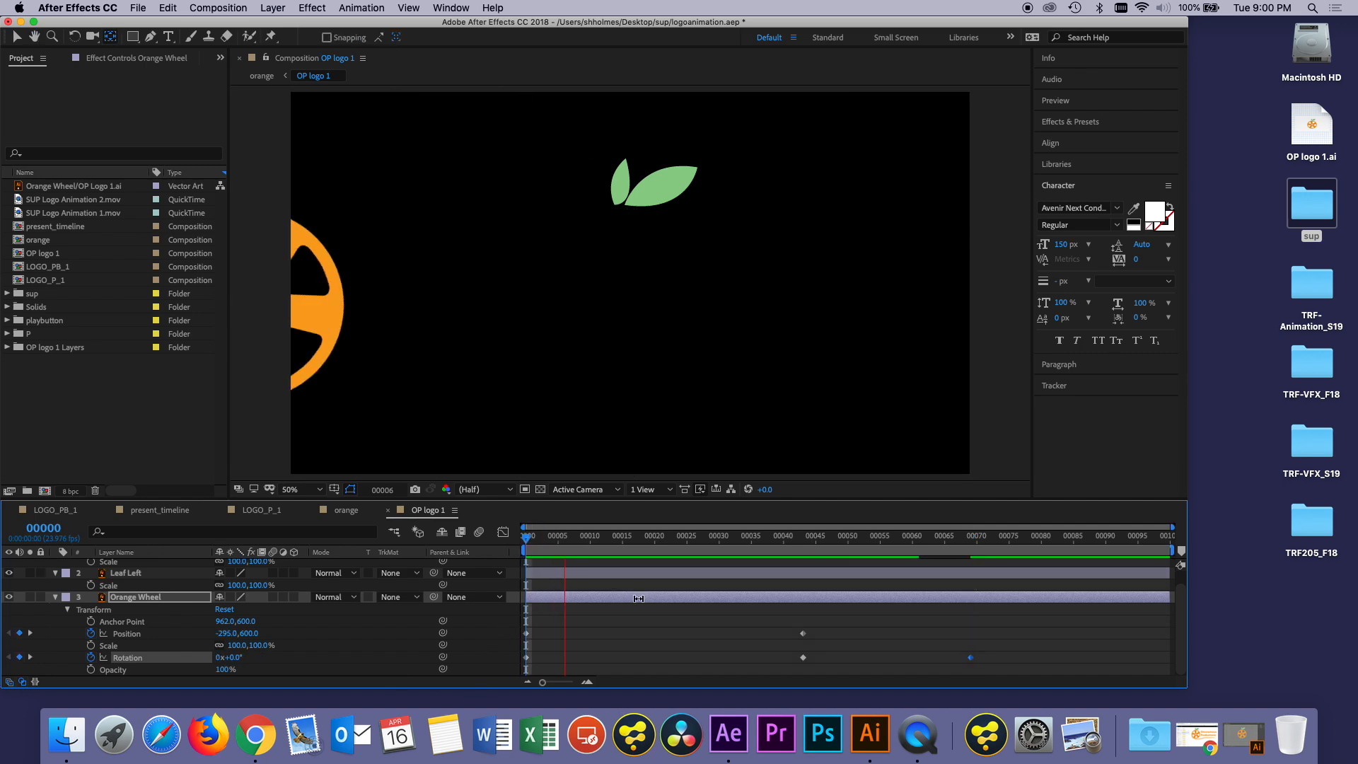
key(space)
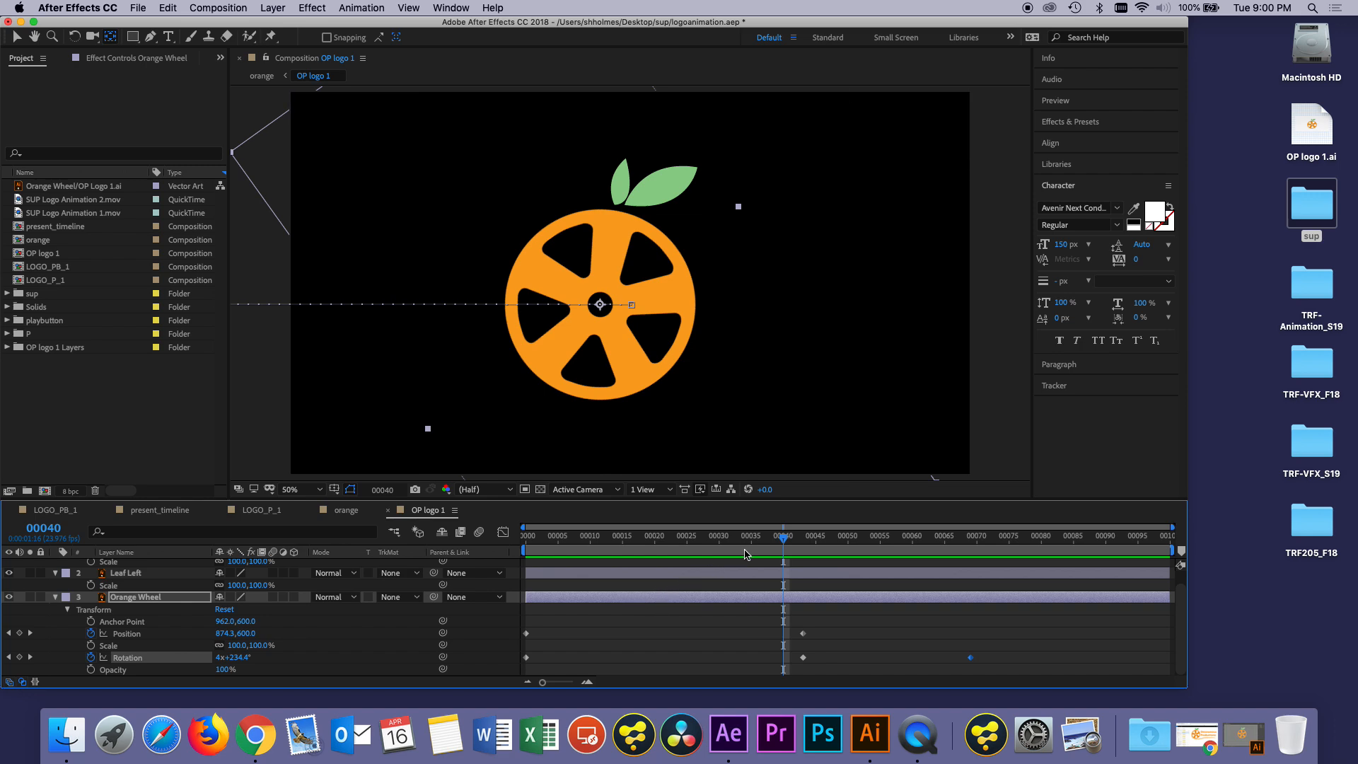
Step: Collapse the Orange Wheel properties and add Scale keyframes at 100% to the Leaf Left layer at frames 43 and 49
drag(783, 540, 803, 540)
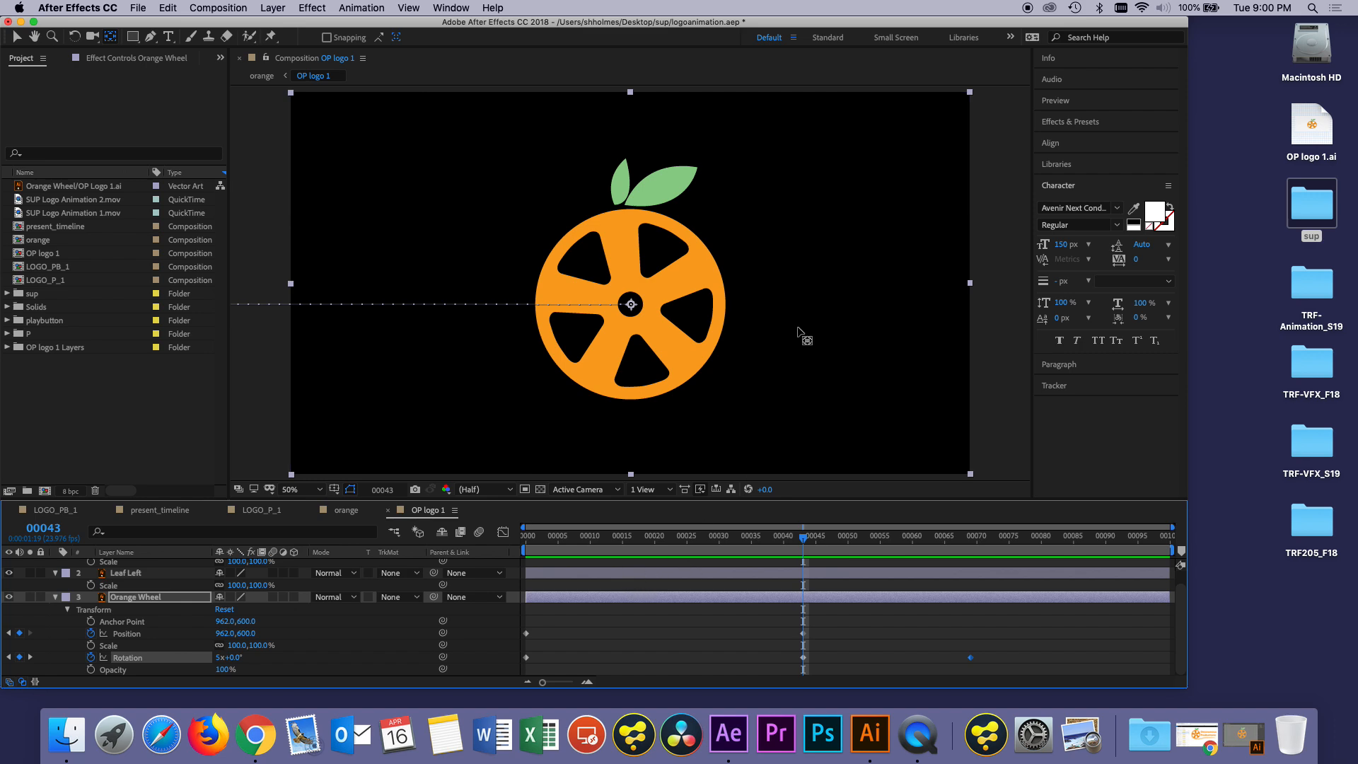
click(55, 597)
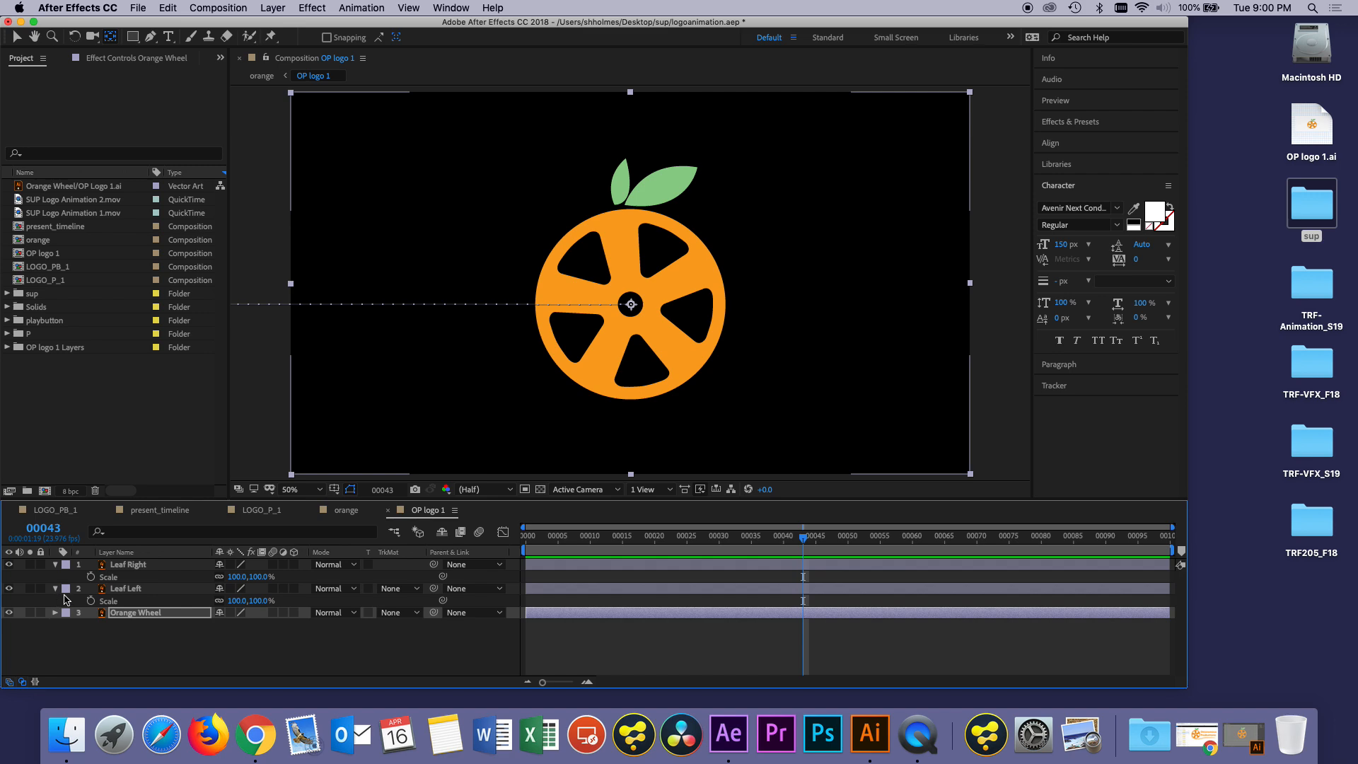
click(574, 593)
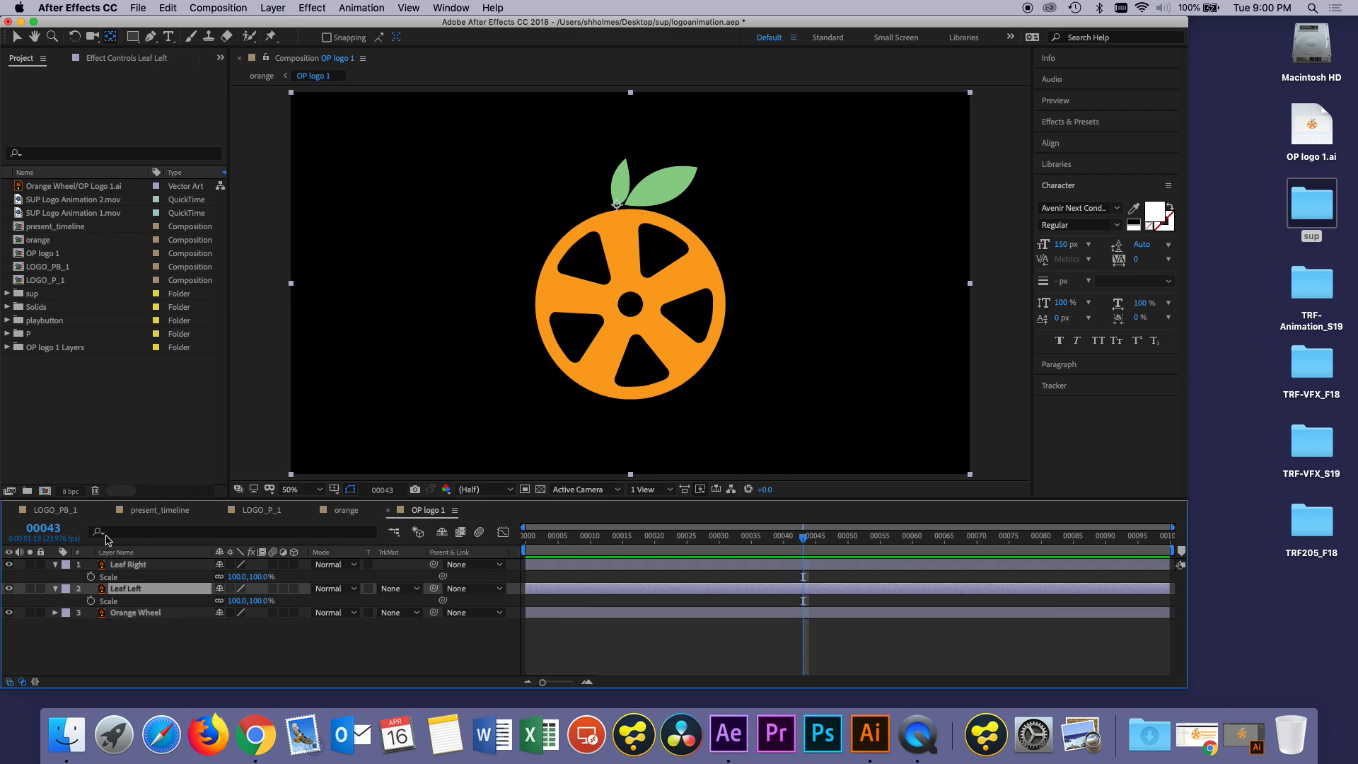
key(v)
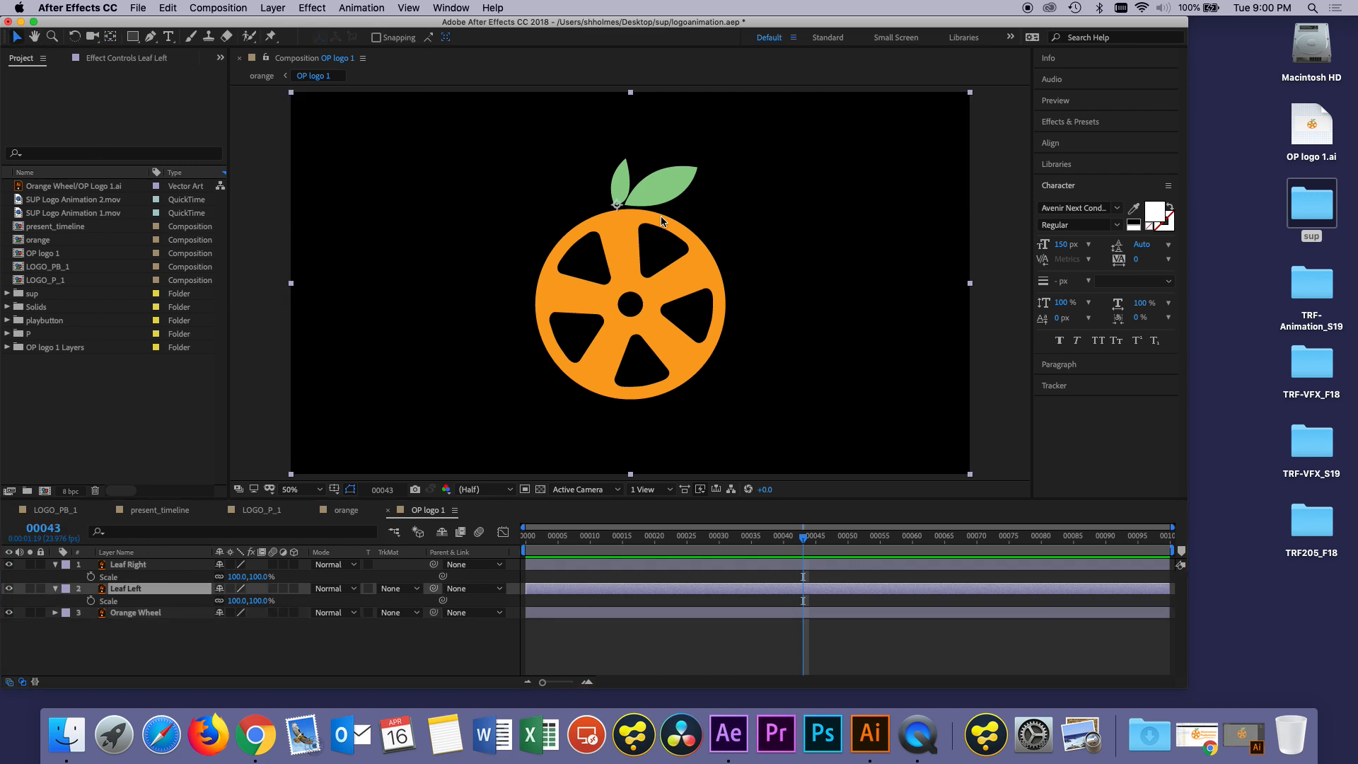
click(90, 601)
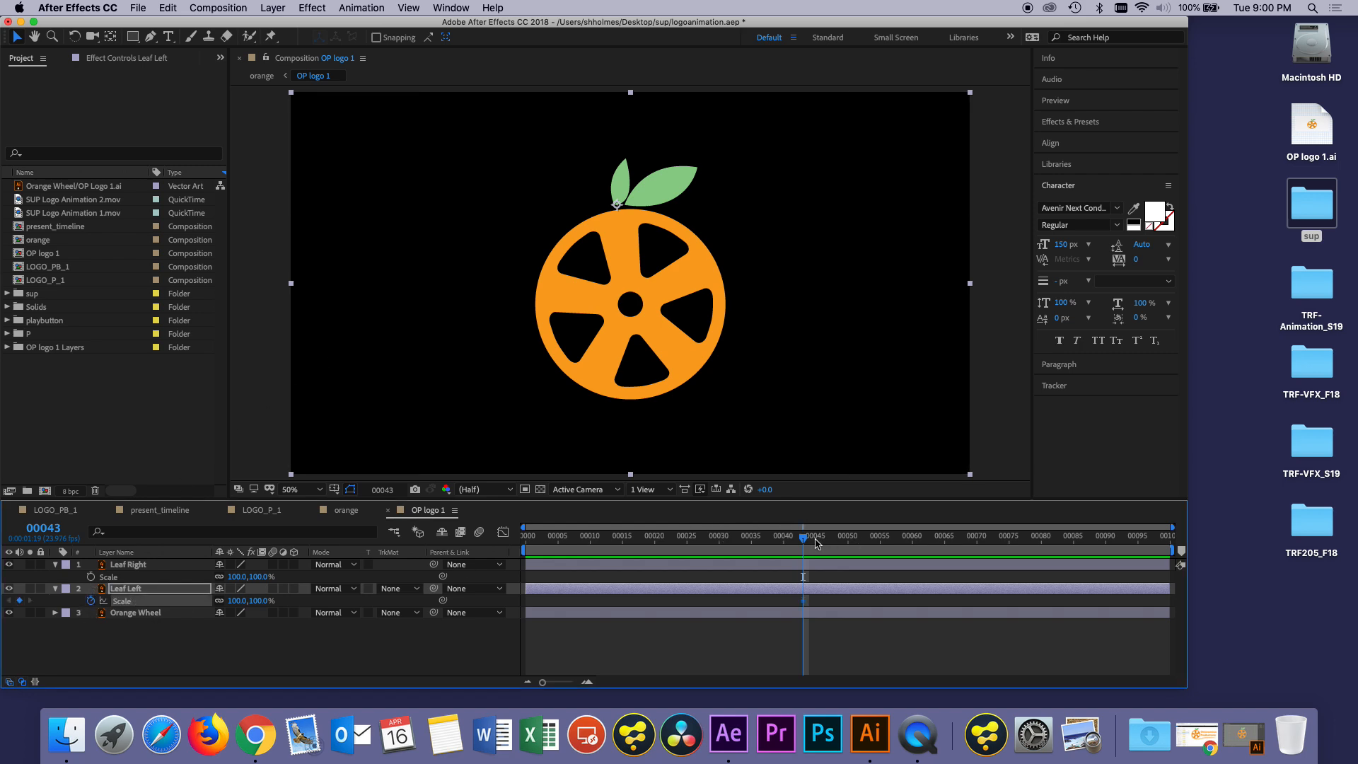
drag(806, 542, 842, 543)
click(19, 601)
Step: Set the Leaf Left layer's Scale keyframe at frame 43 to 0% and preview the leaf growing
click(10, 601)
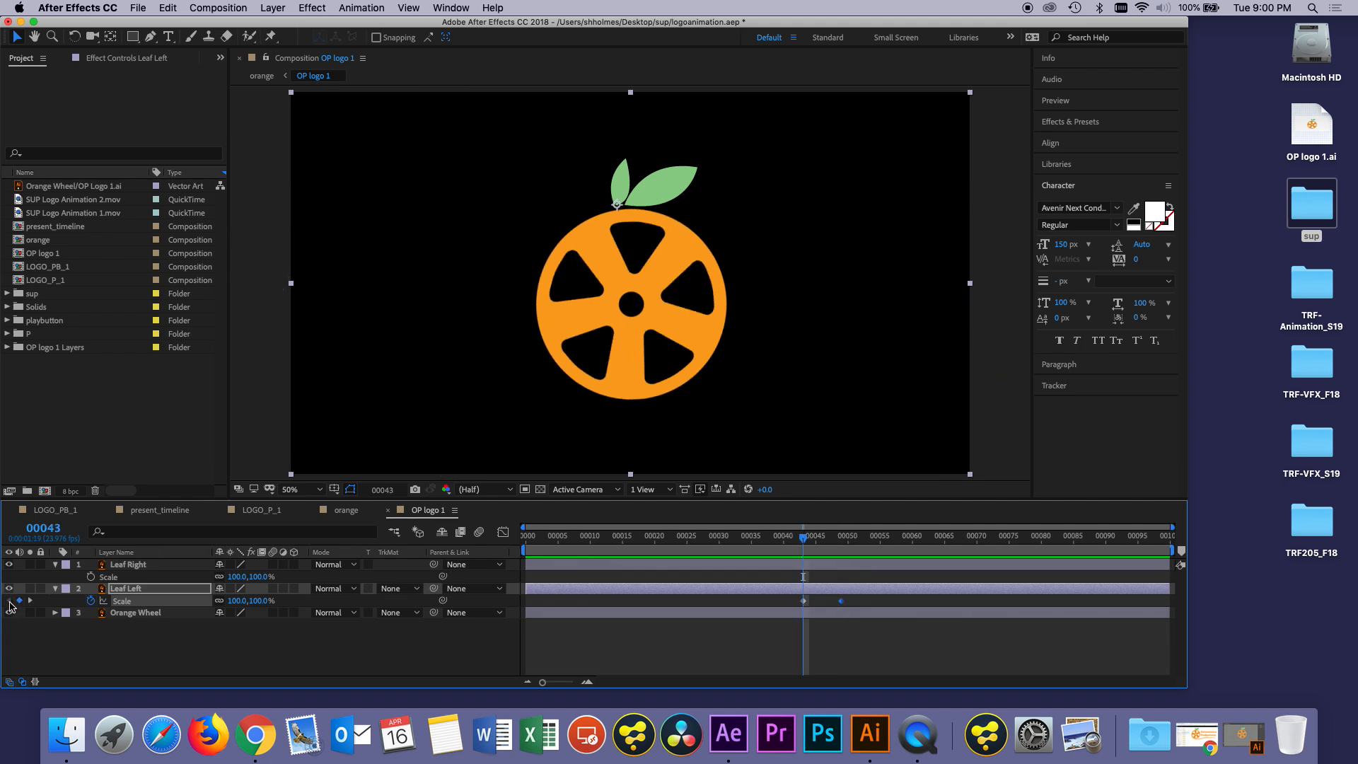
drag(243, 604, 137, 606)
click(238, 602)
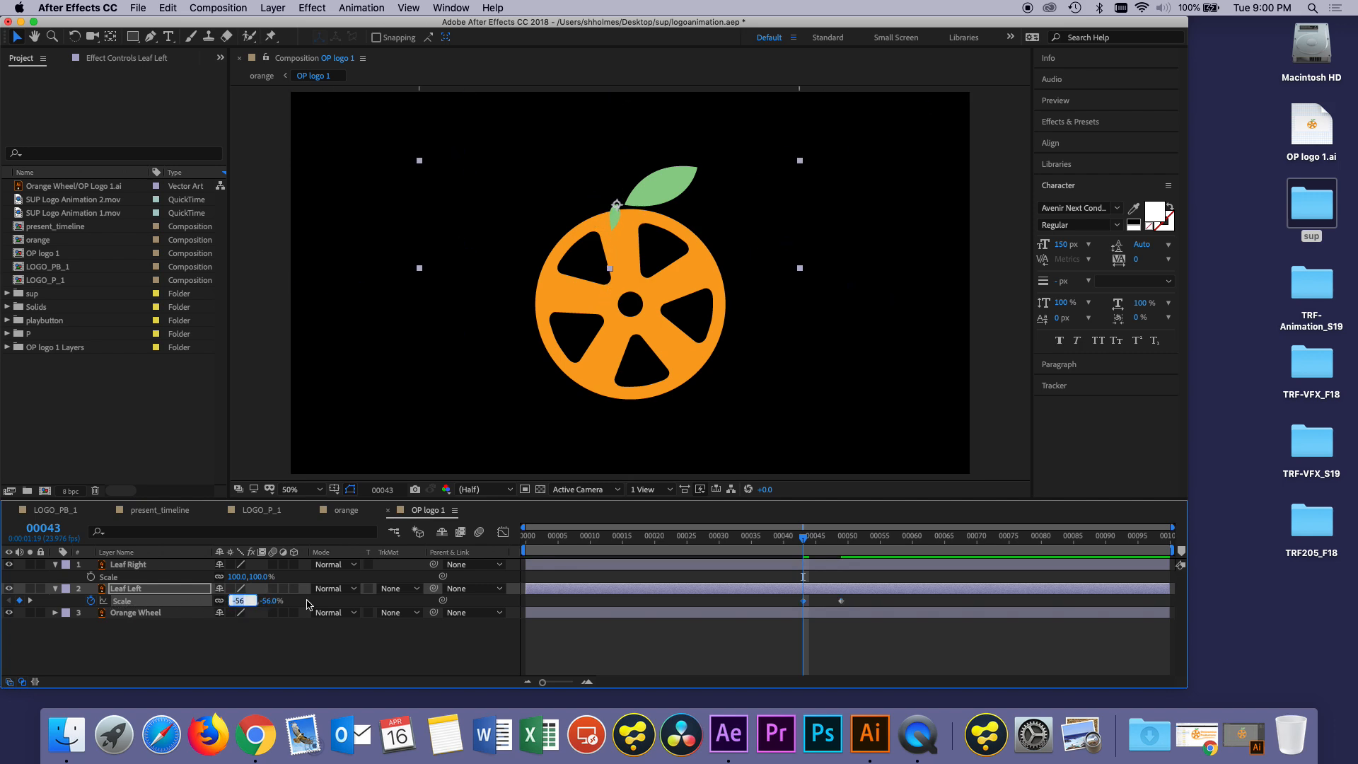
text(0)
key(Return)
click(810, 539)
drag(811, 542, 829, 543)
key(space)
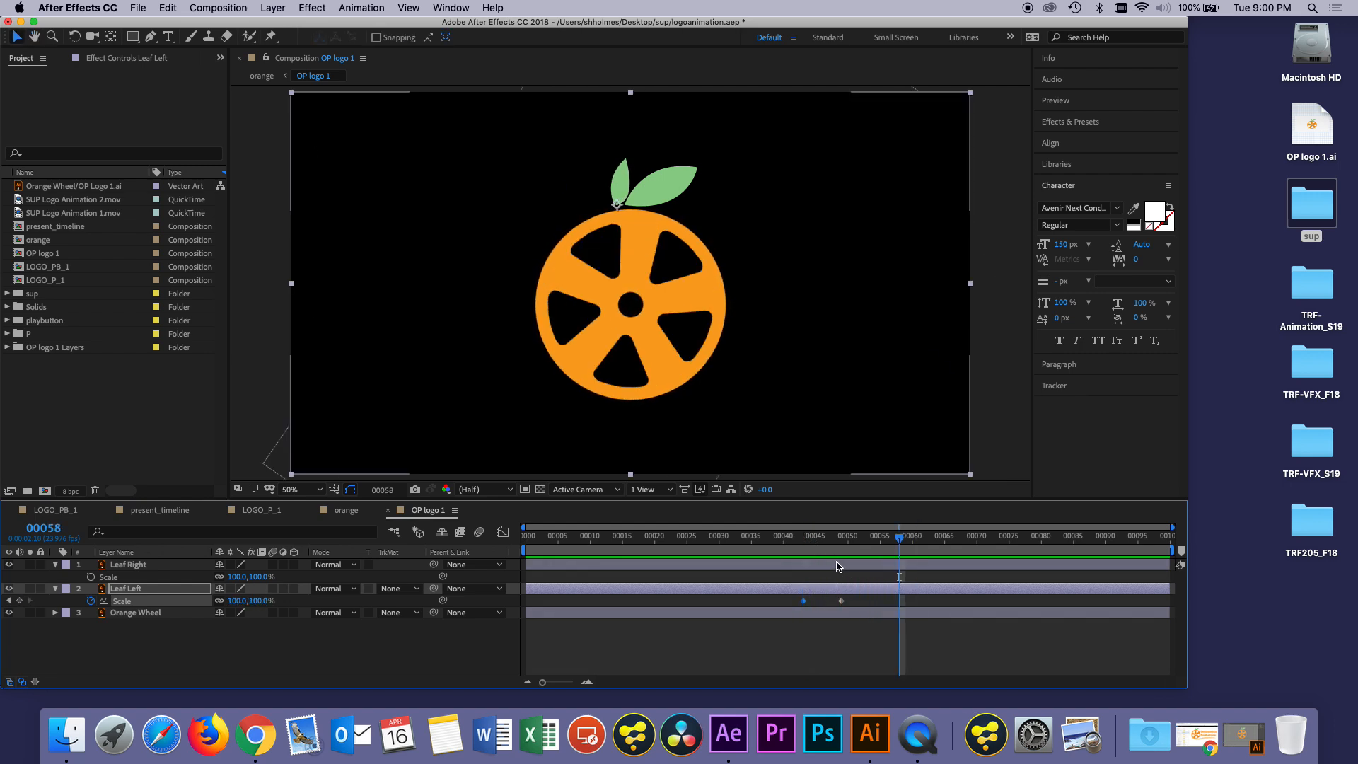
key(space)
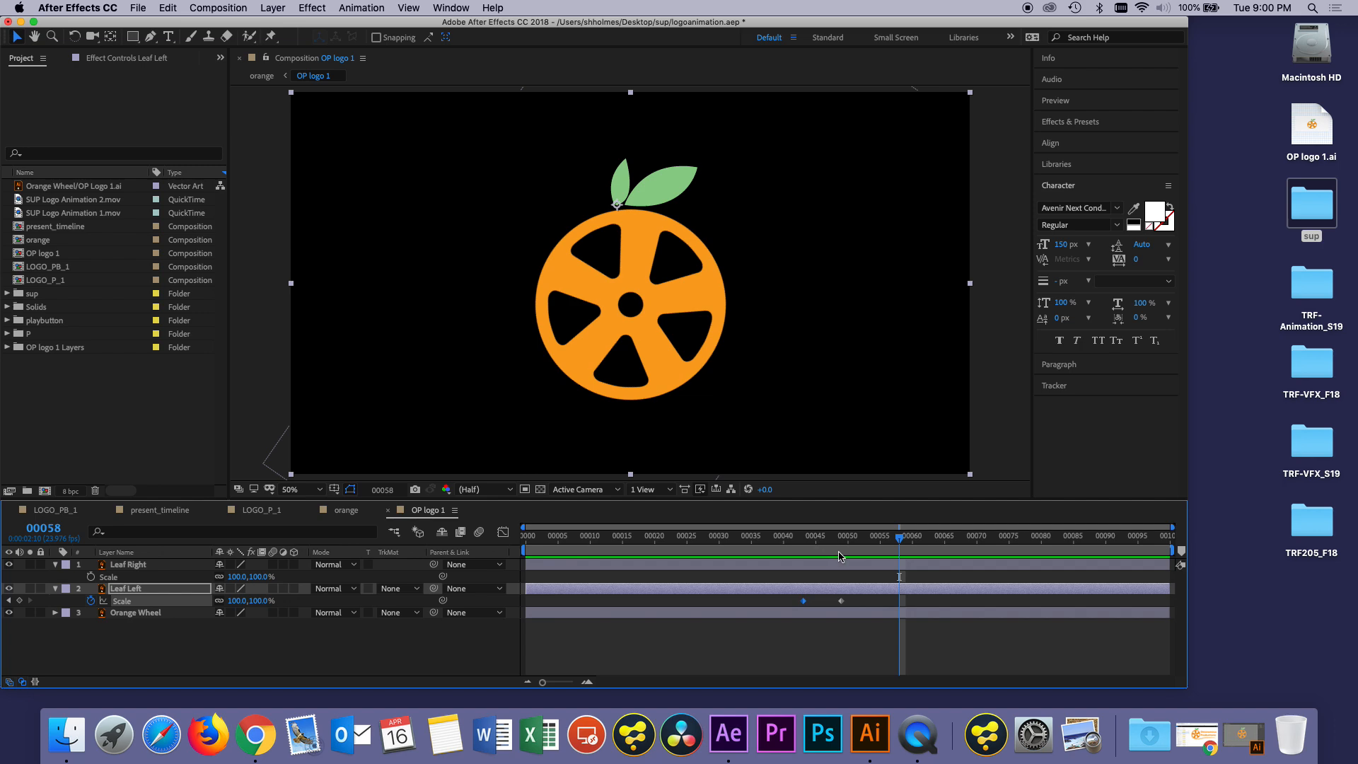
Step: At frame 49, move the Leaf Left anchor point from the leaf's base up to the middle of the leaf
mouse_move(814, 545)
mouse_down()
mouse_move(802, 548)
mouse_move(841, 548)
mouse_up()
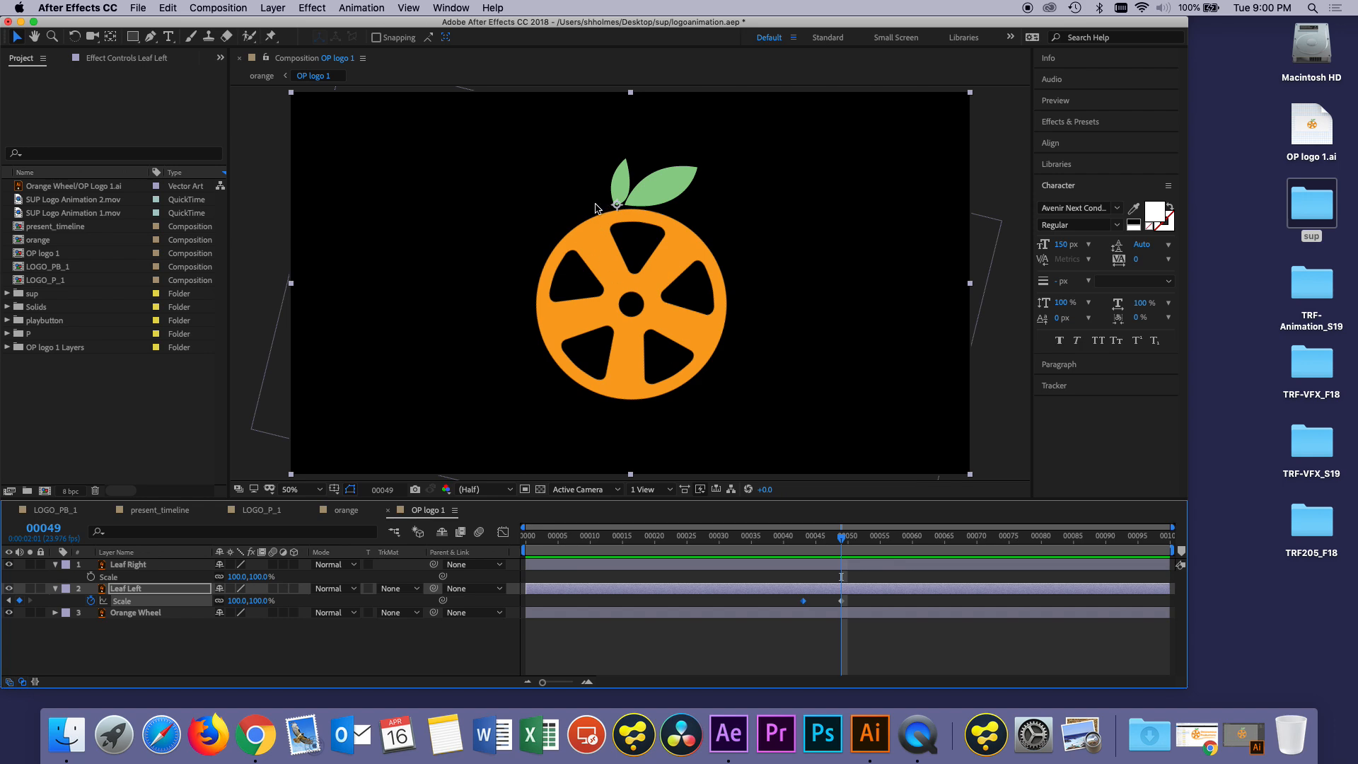
key(y)
drag(616, 202, 620, 194)
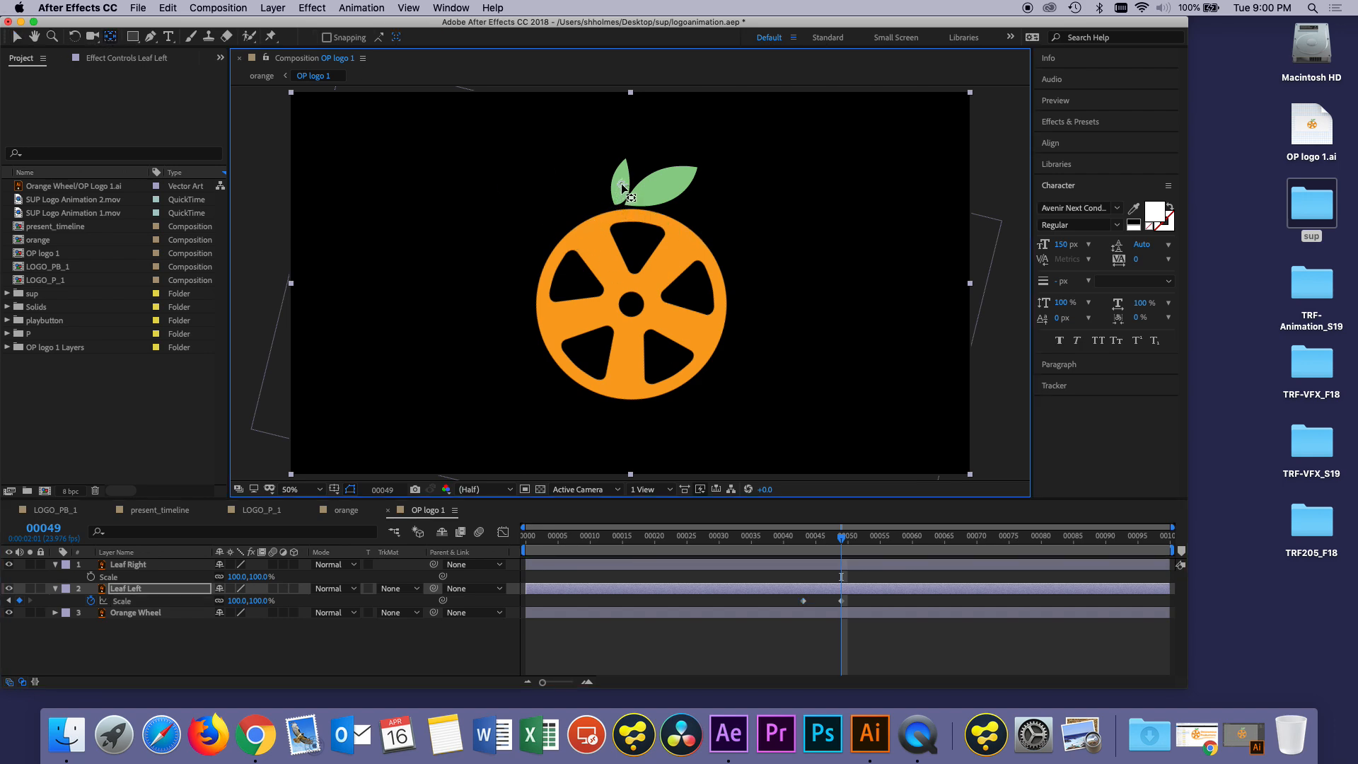
Step: Preview the Leaf Left growth from its new anchor point, starting at frame 42
click(797, 541)
key(space)
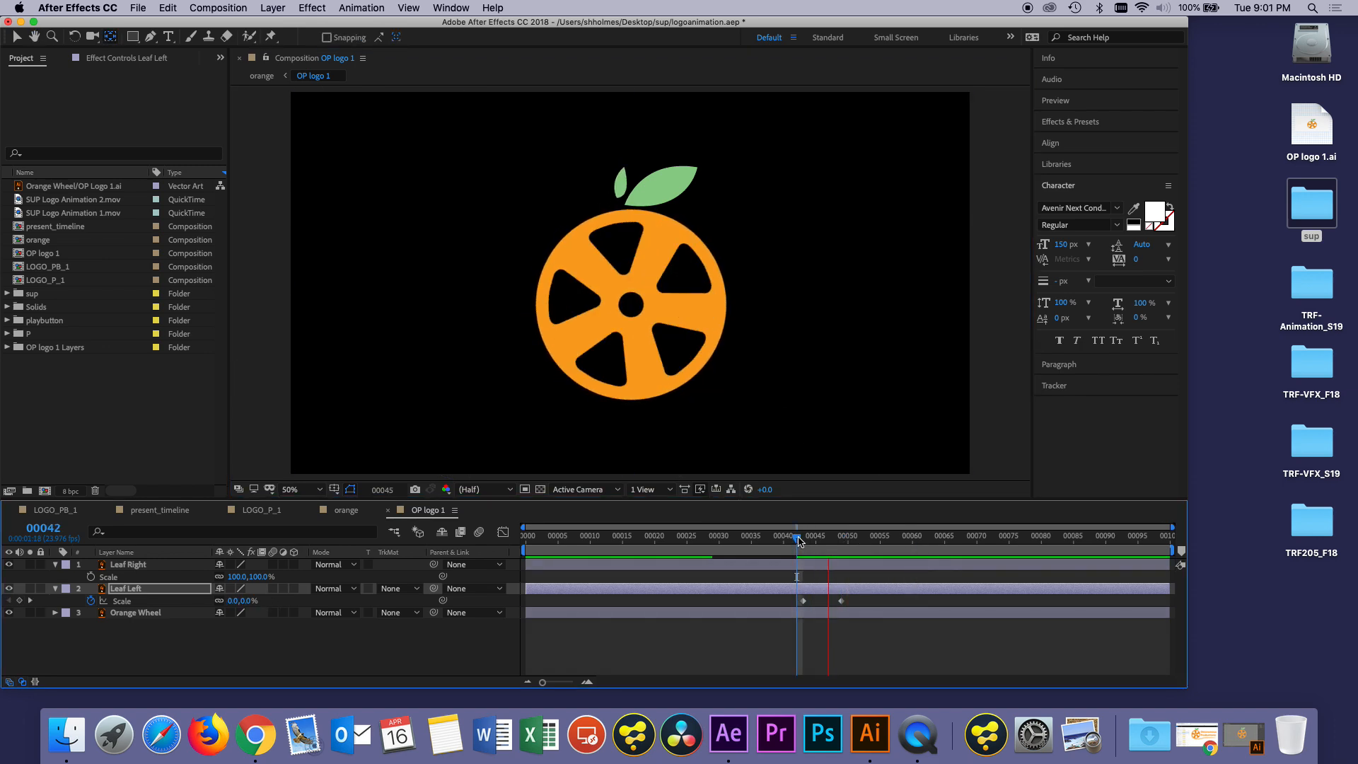
key(space)
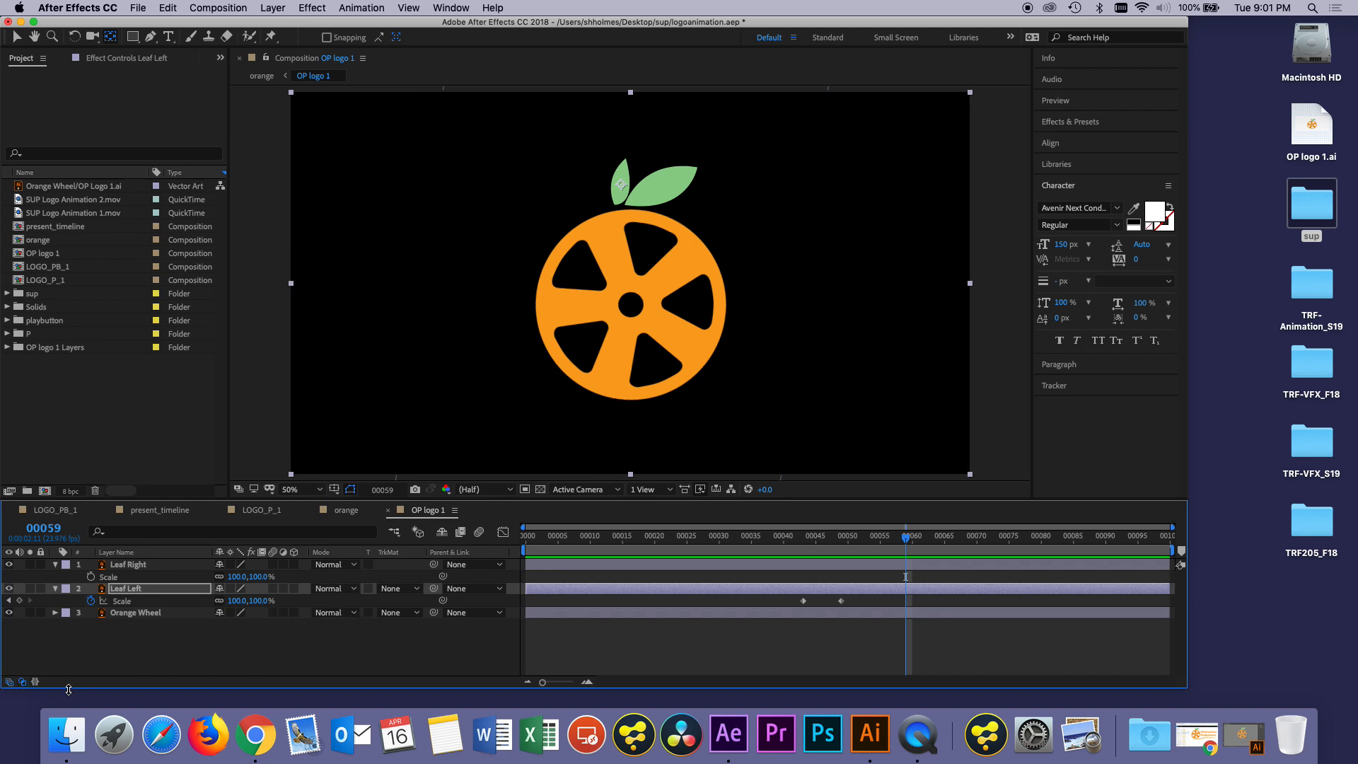
Step: At frame 1, make the Orange Wheel a 3D layer
click(531, 539)
click(545, 613)
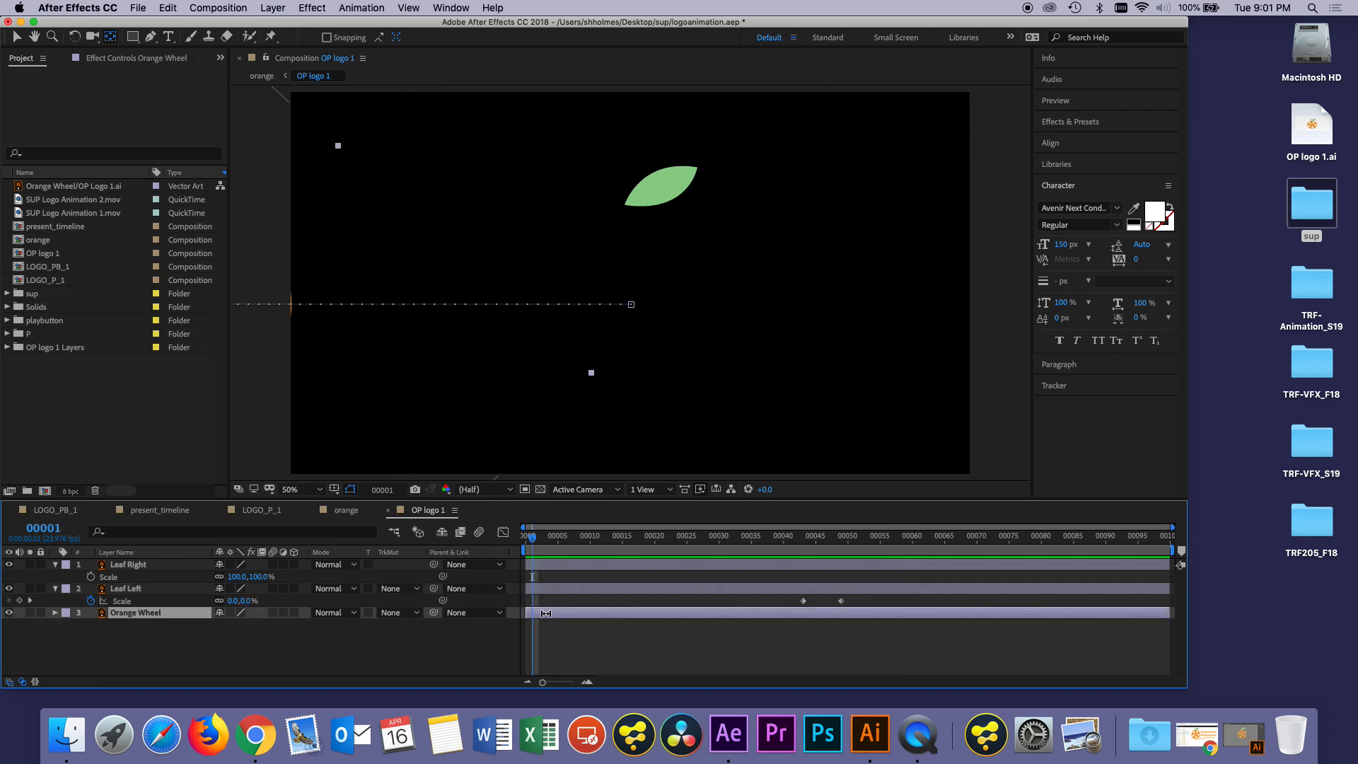
click(16, 39)
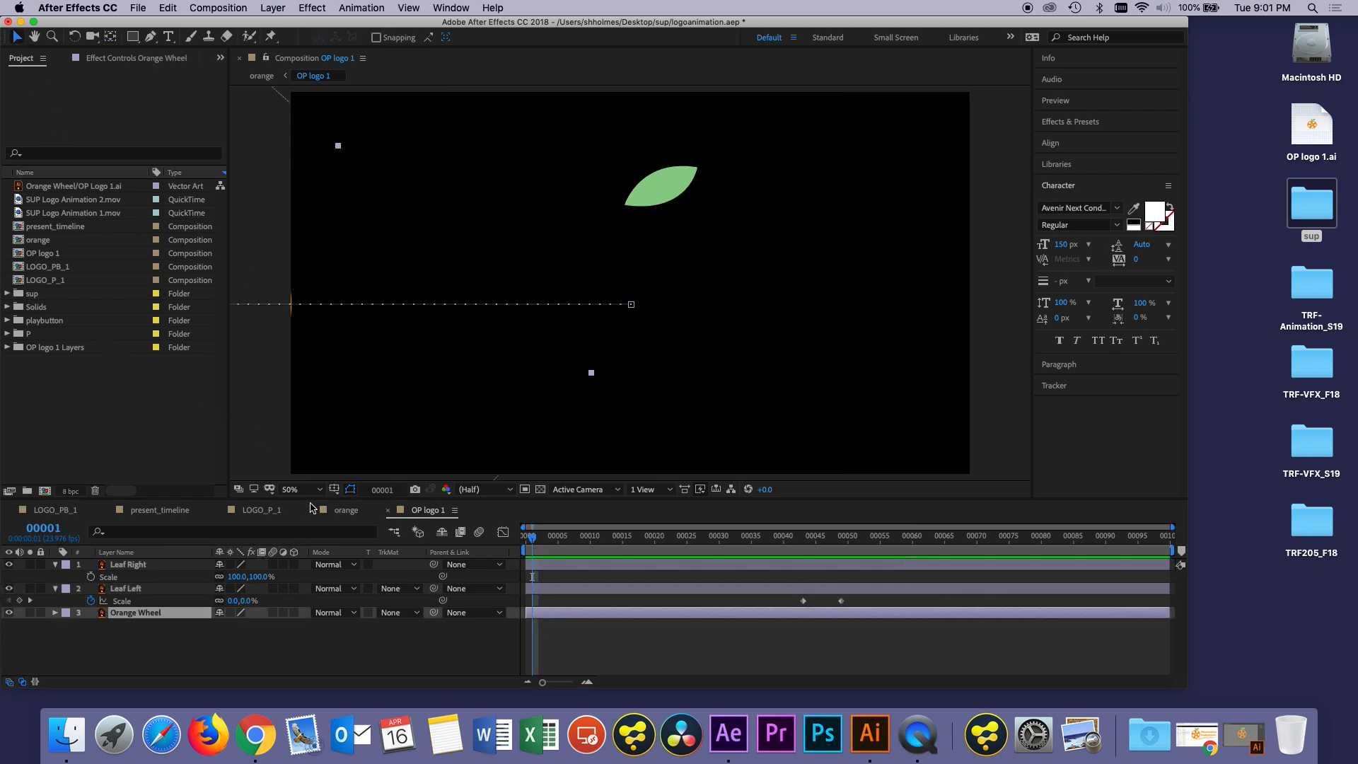
click(293, 612)
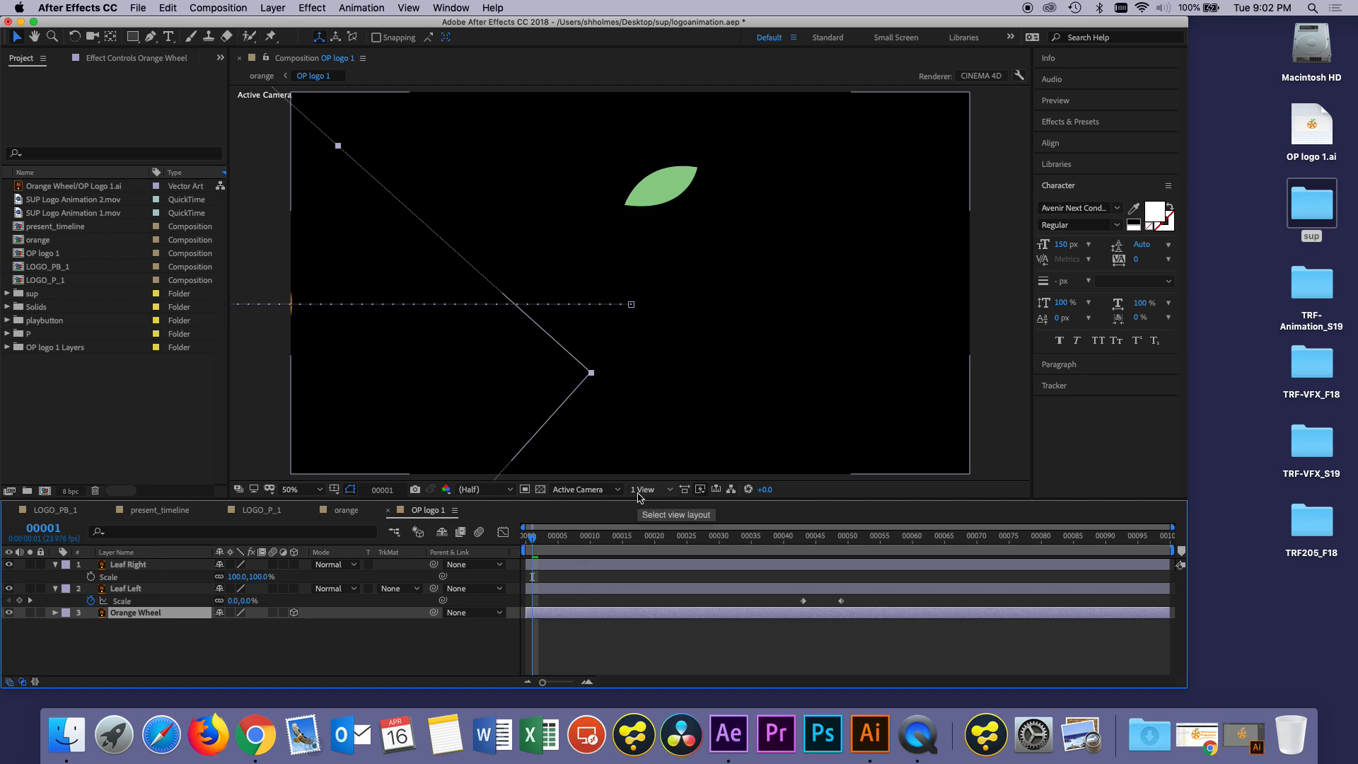
Step: Examine the Orange Wheel's motion path from the Back, Top and Front views, and turn its 3D layer setting off
click(597, 490)
click(592, 545)
click(600, 490)
click(584, 570)
click(586, 489)
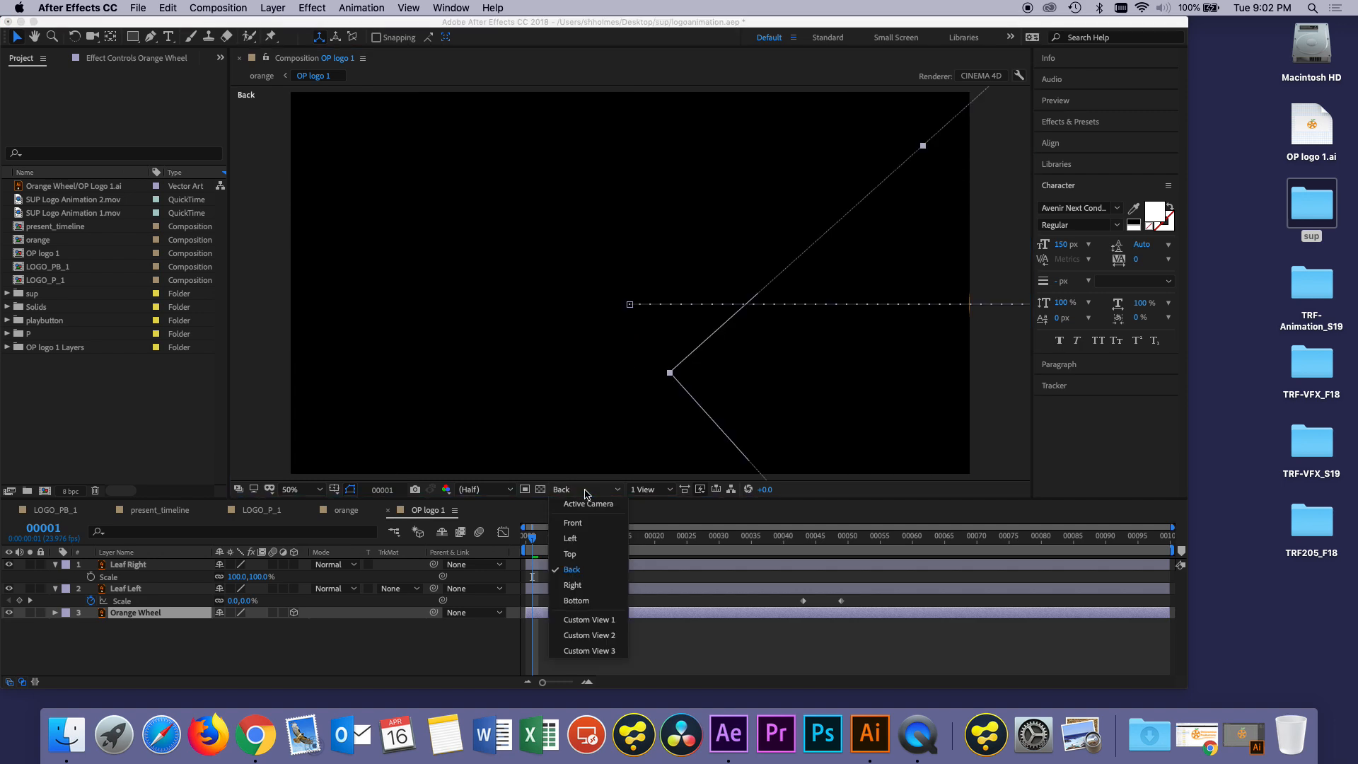
click(585, 555)
click(598, 489)
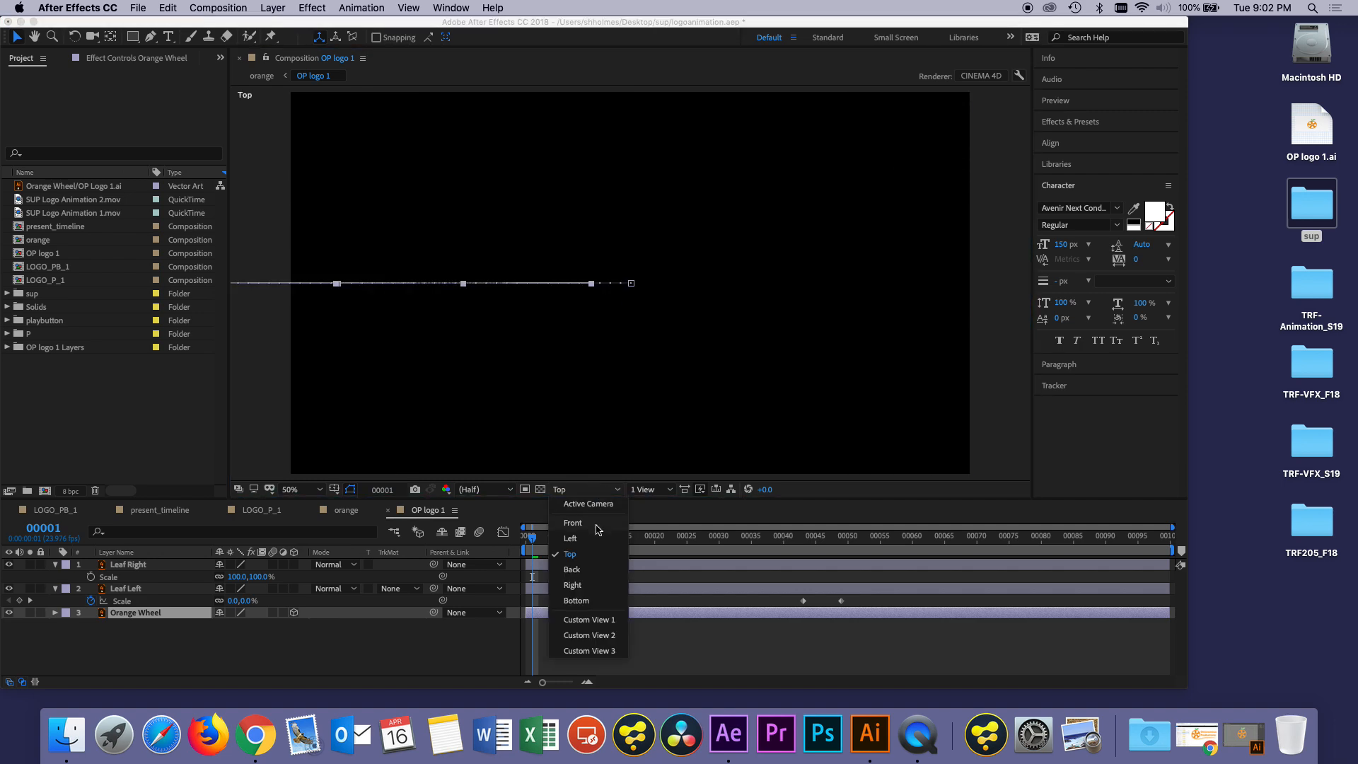
click(597, 525)
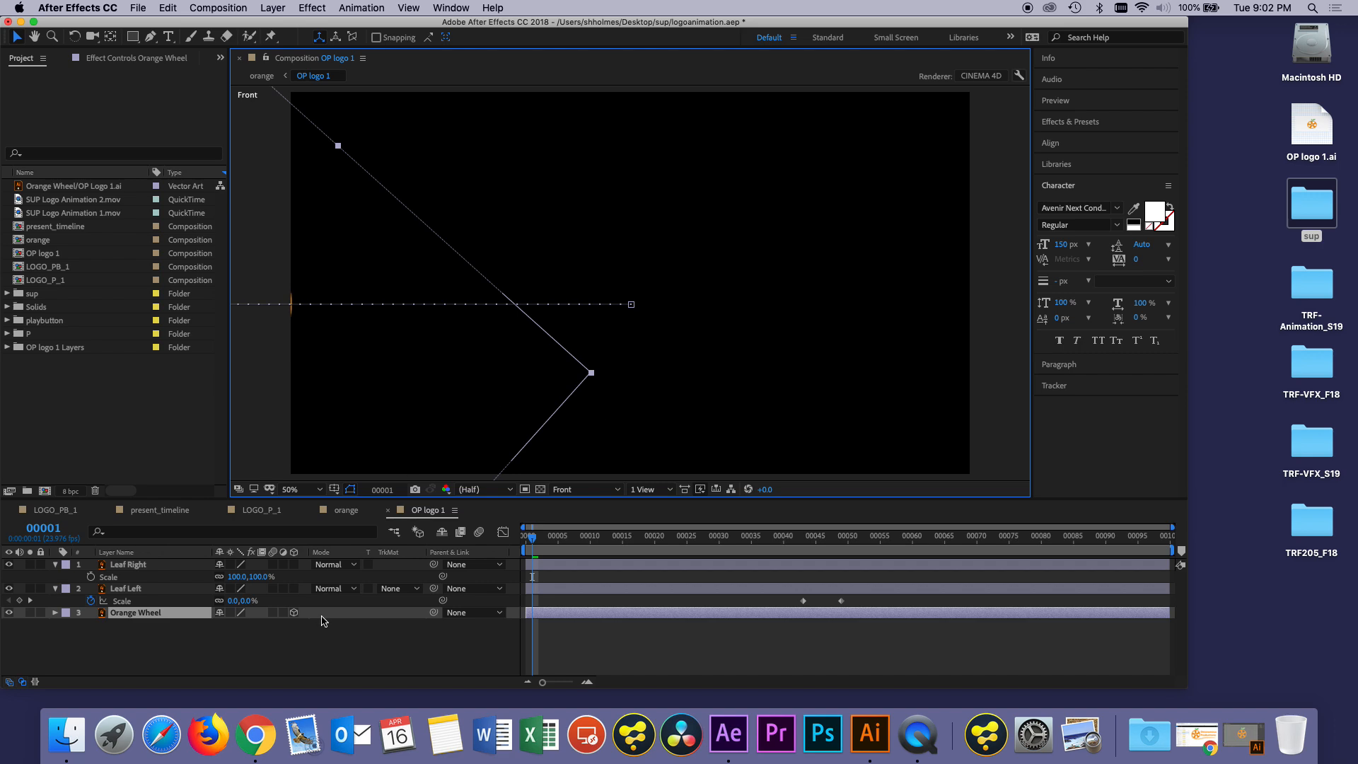
click(294, 613)
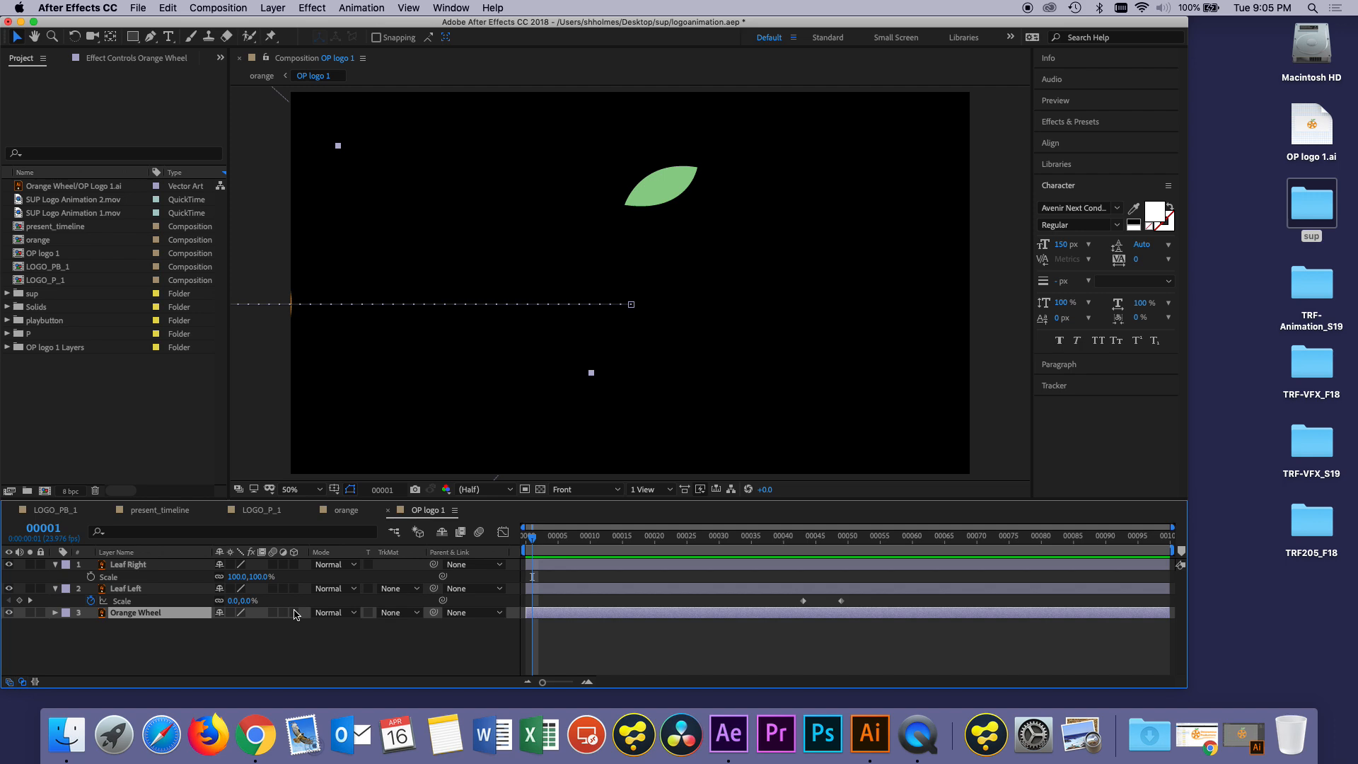
Step: Bring up the LOGO_PB_1 composition and minimize the After Effects and Finder windows
click(44, 527)
click(64, 511)
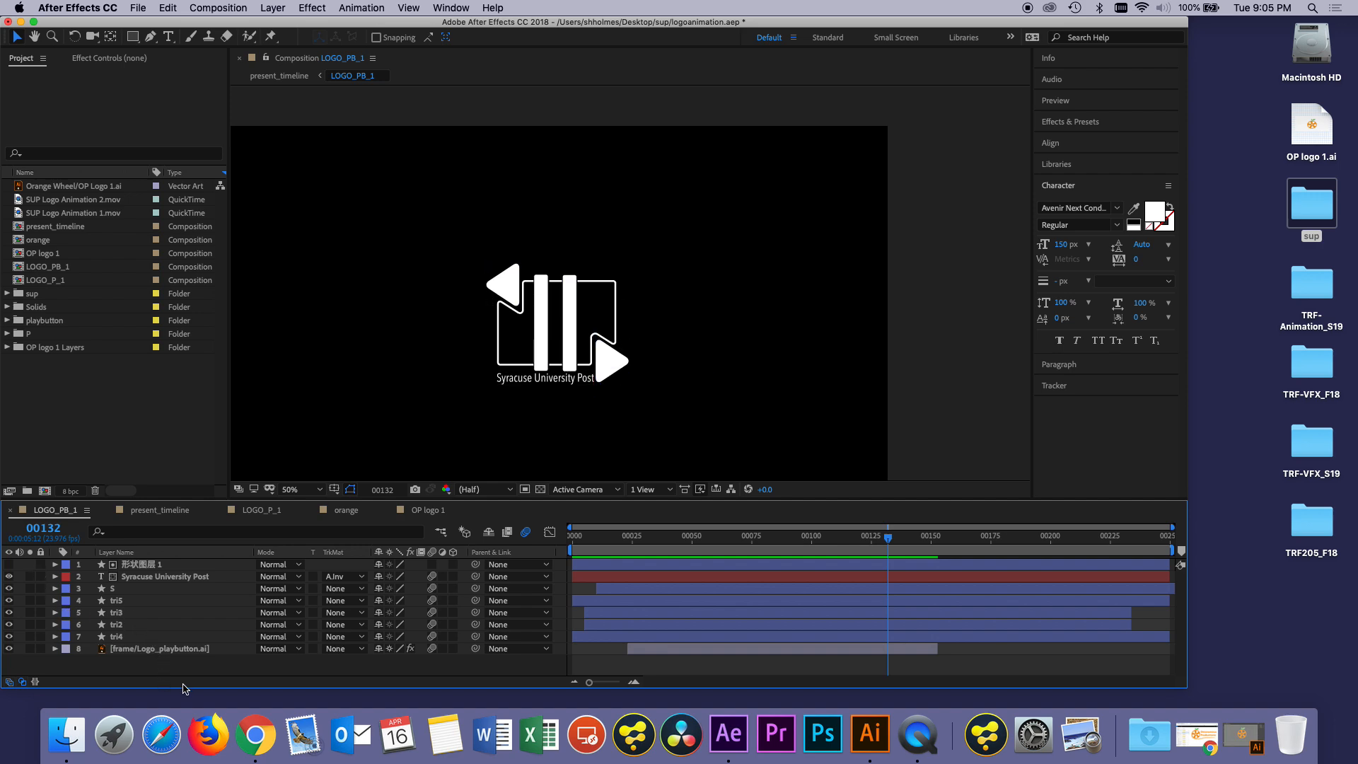
click(13, 714)
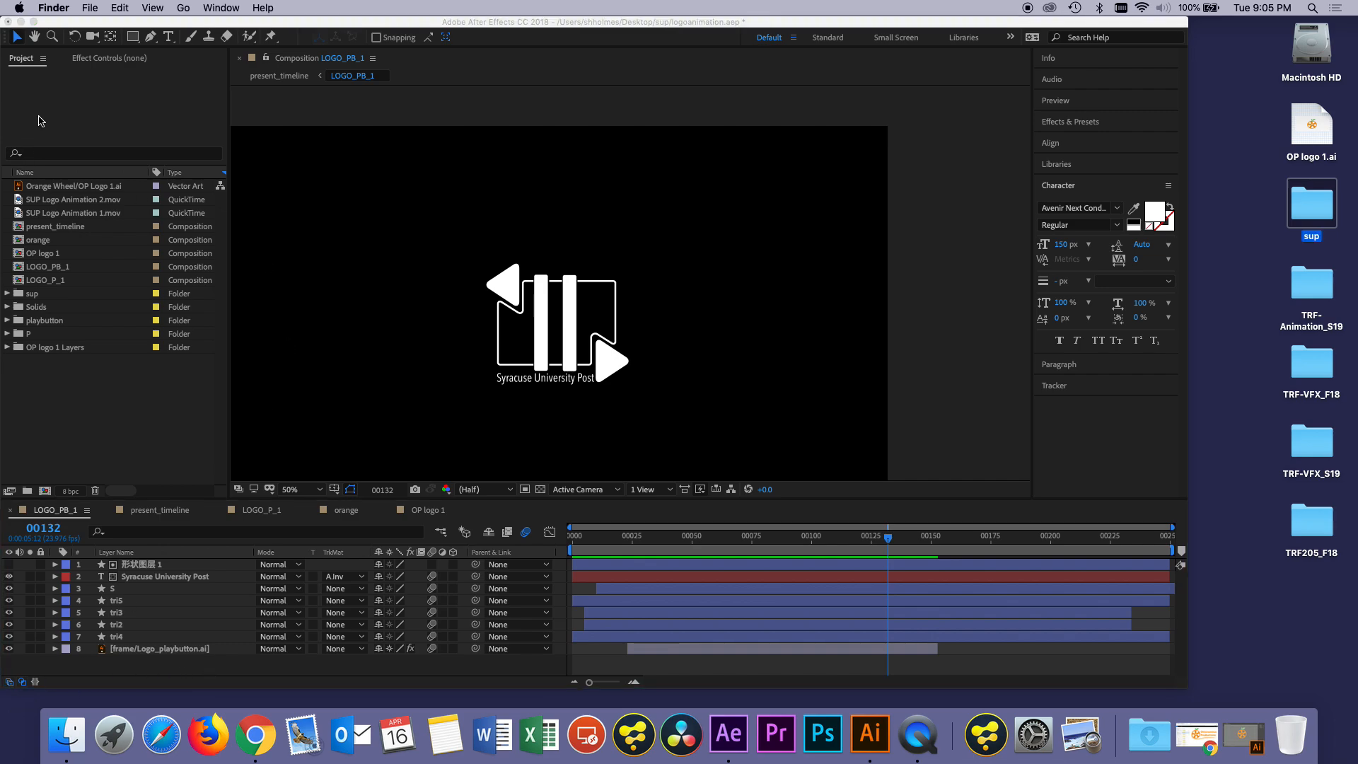
click(66, 26)
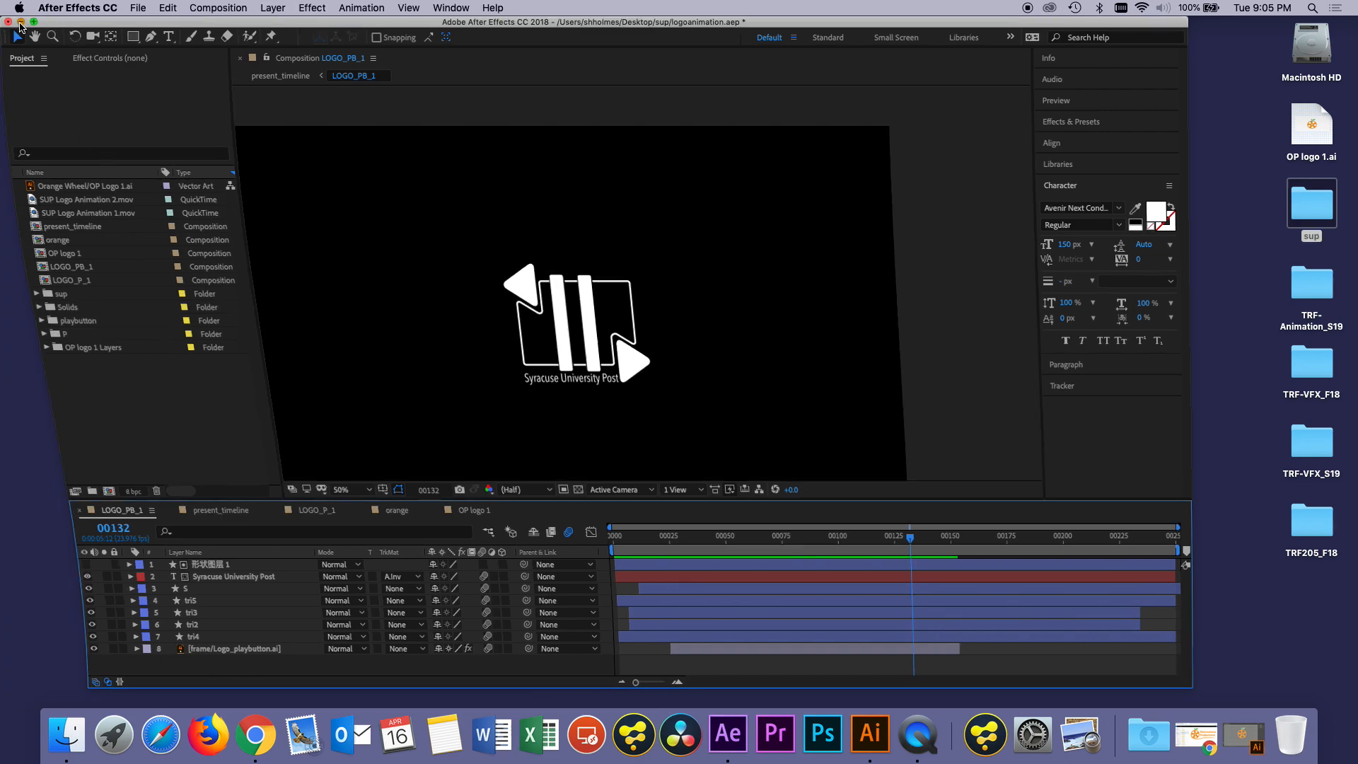
click(20, 22)
click(456, 125)
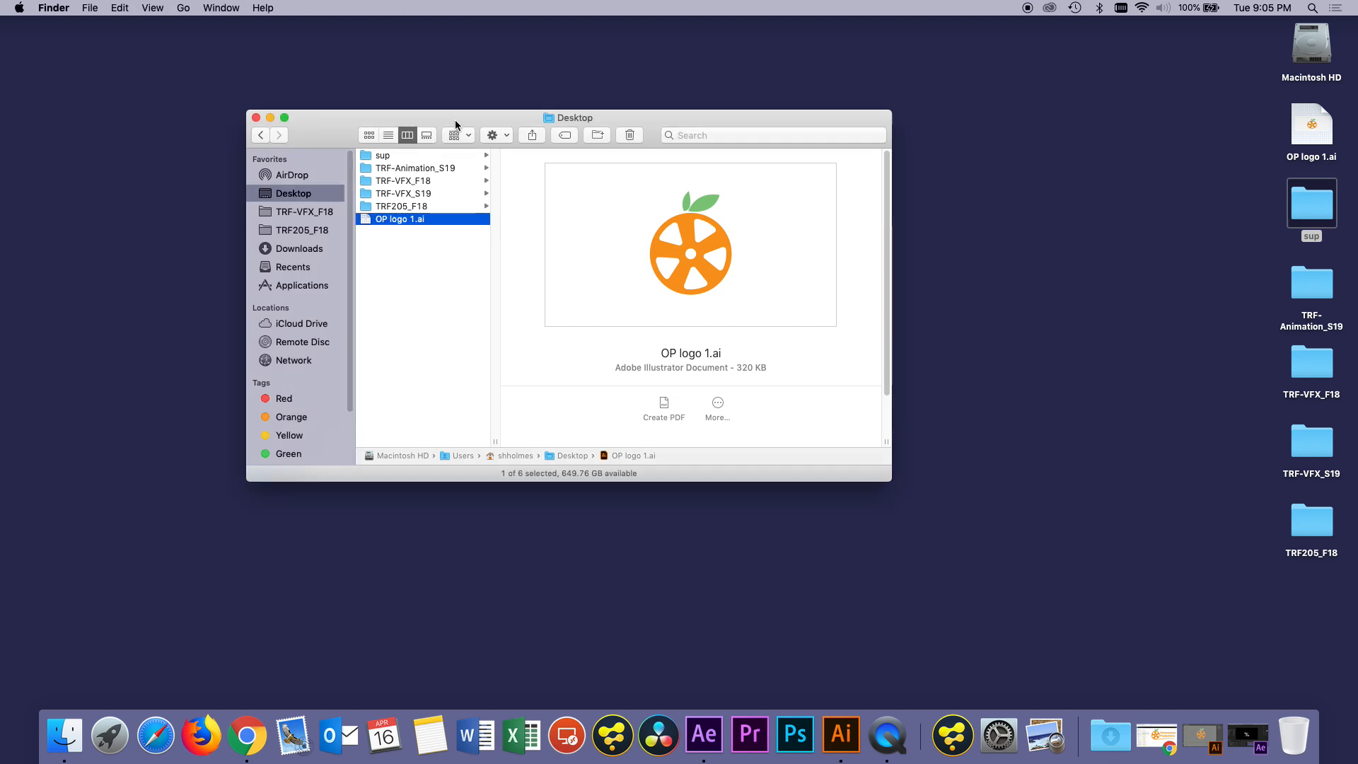
click(270, 118)
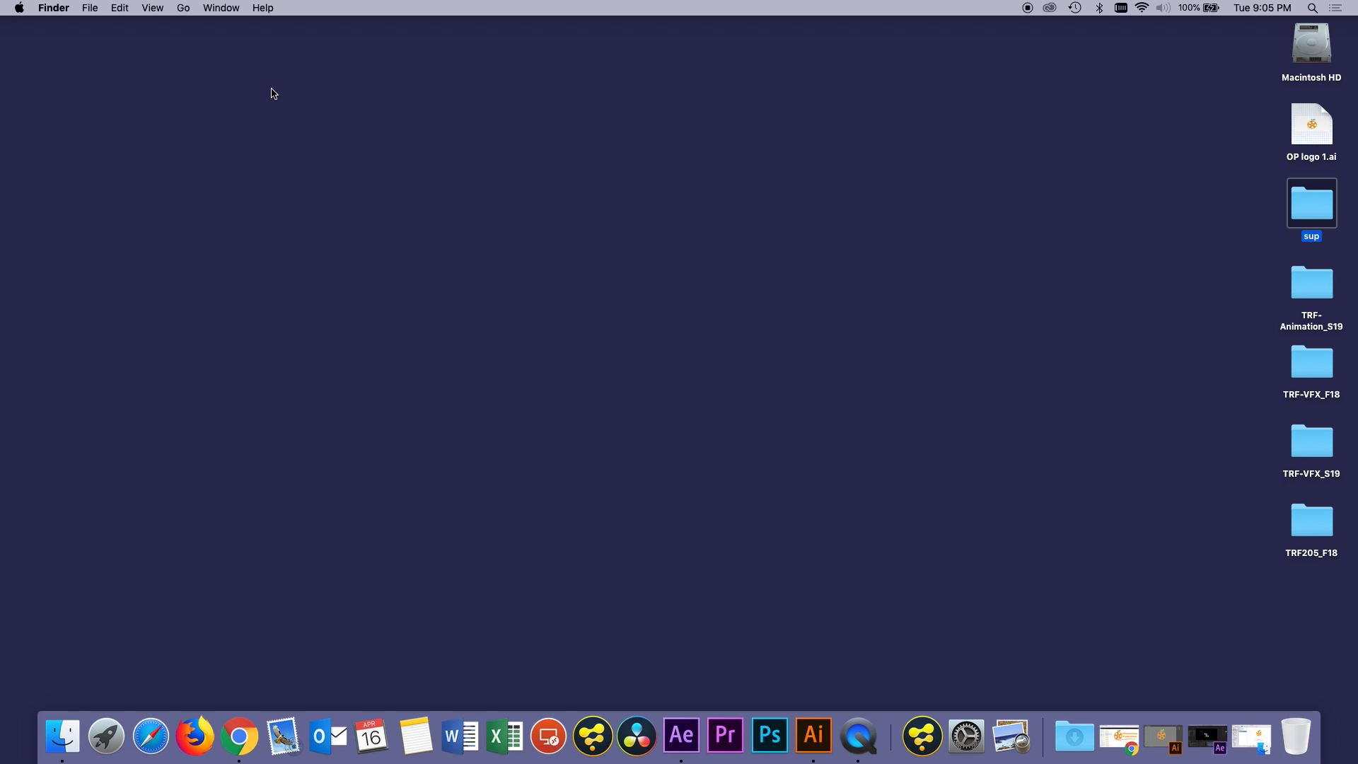
Step: Switch to QuickTime Player and show all of its windows
click(197, 92)
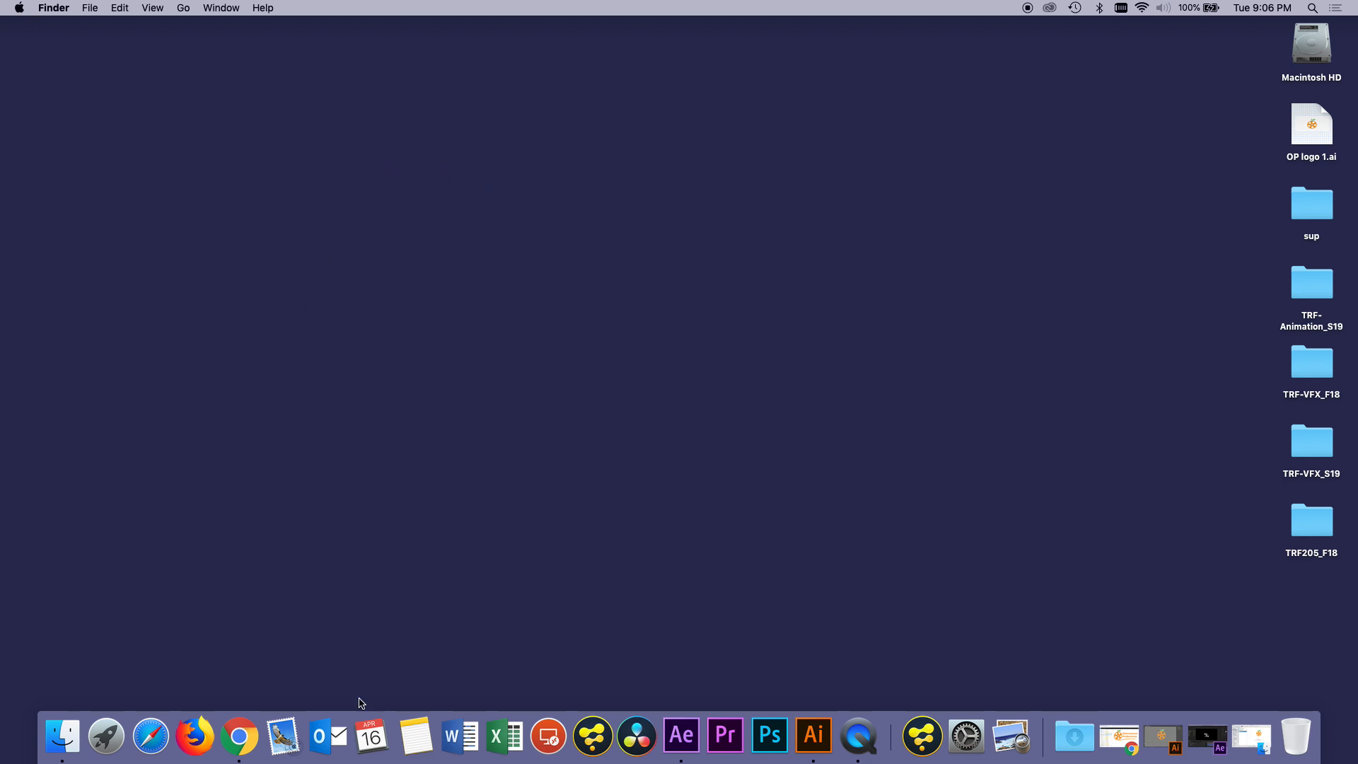
click(865, 746)
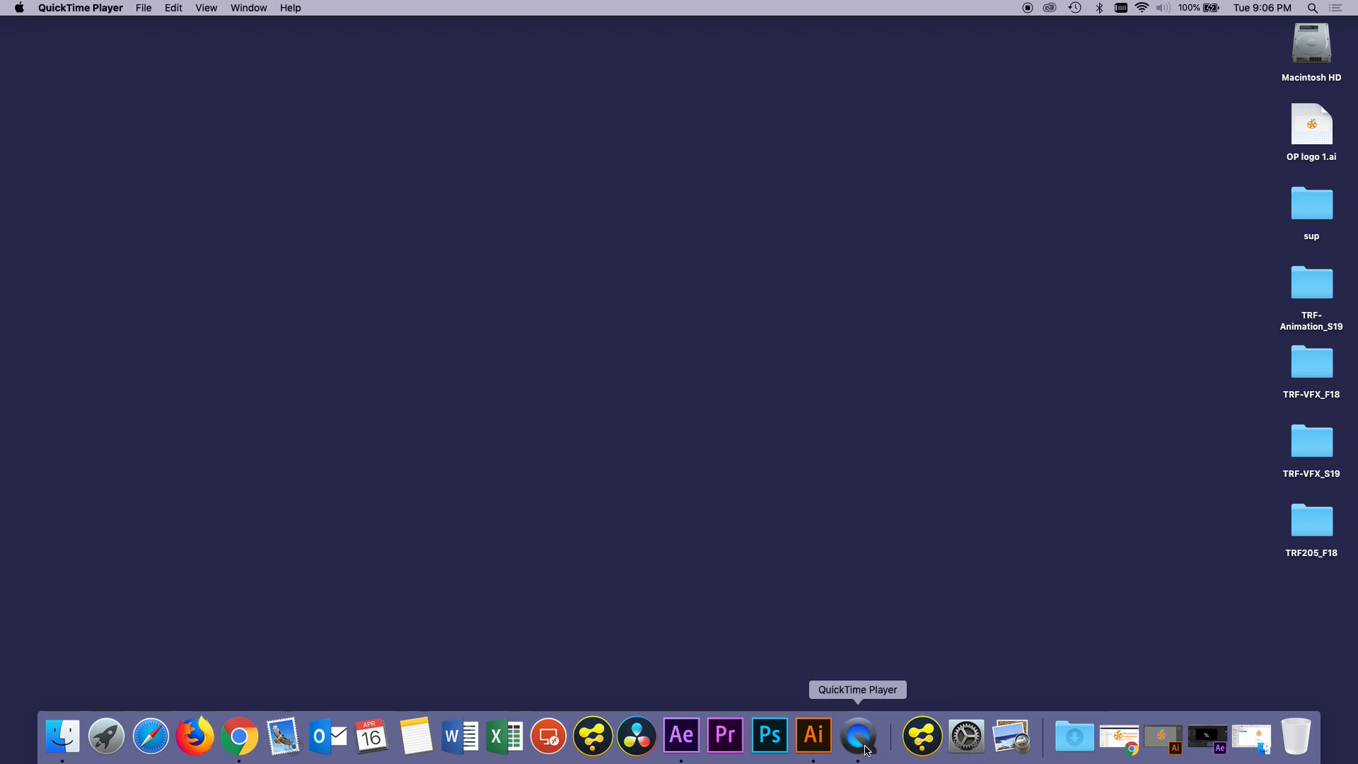
right_click(864, 747)
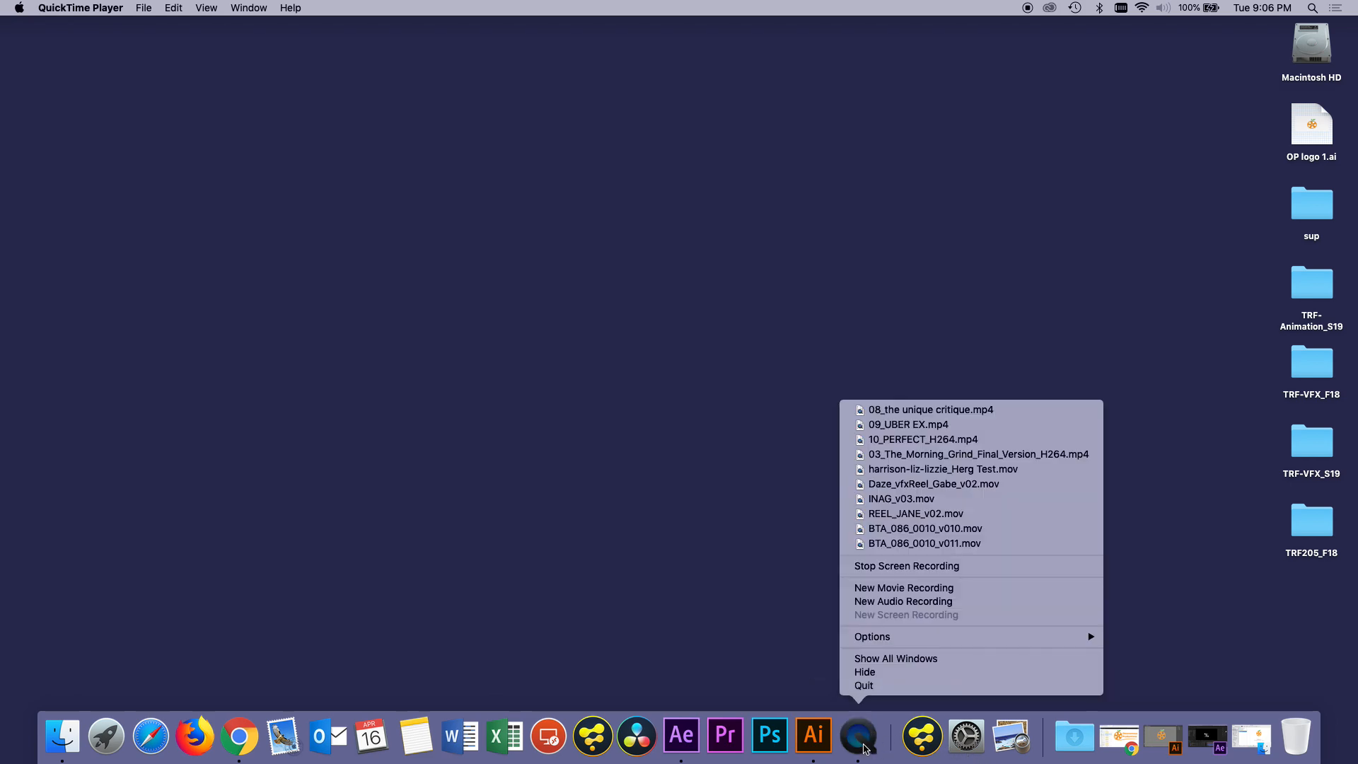
click(884, 659)
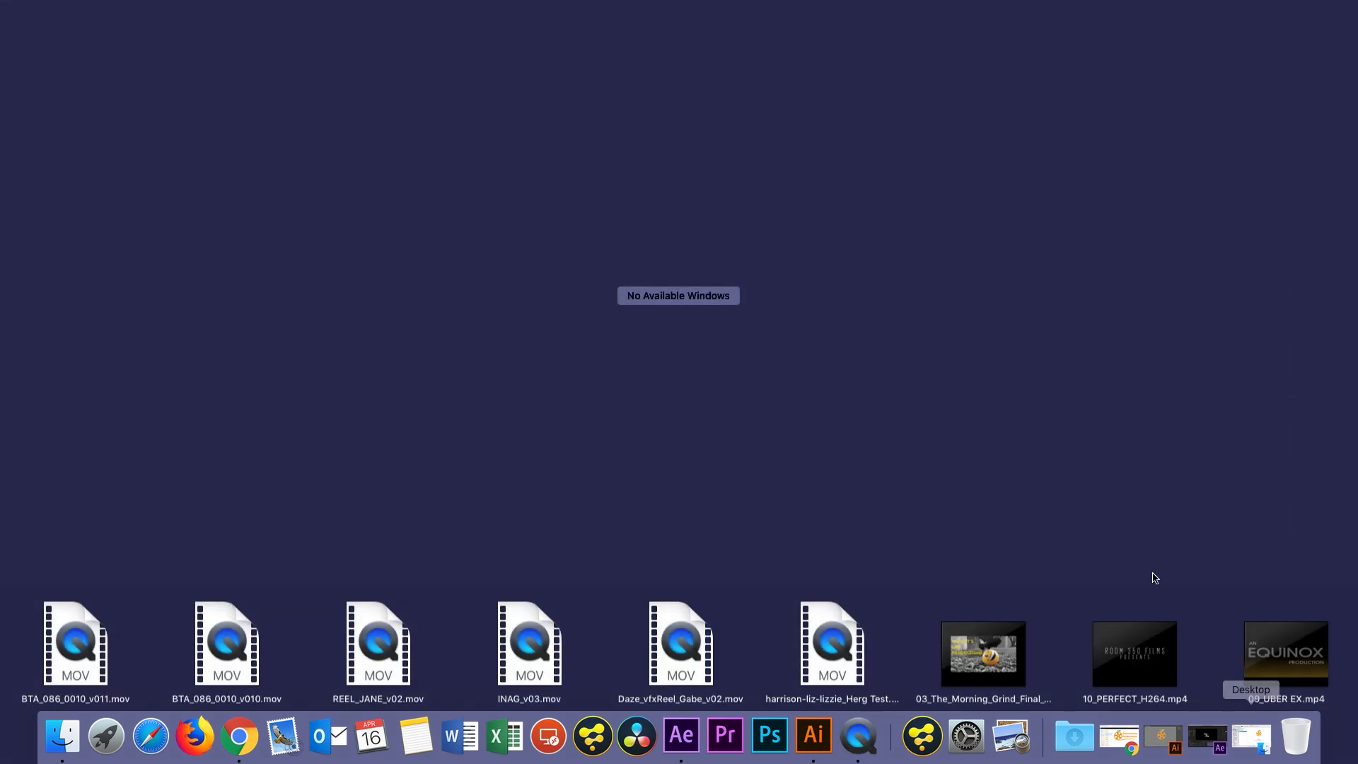
click(857, 739)
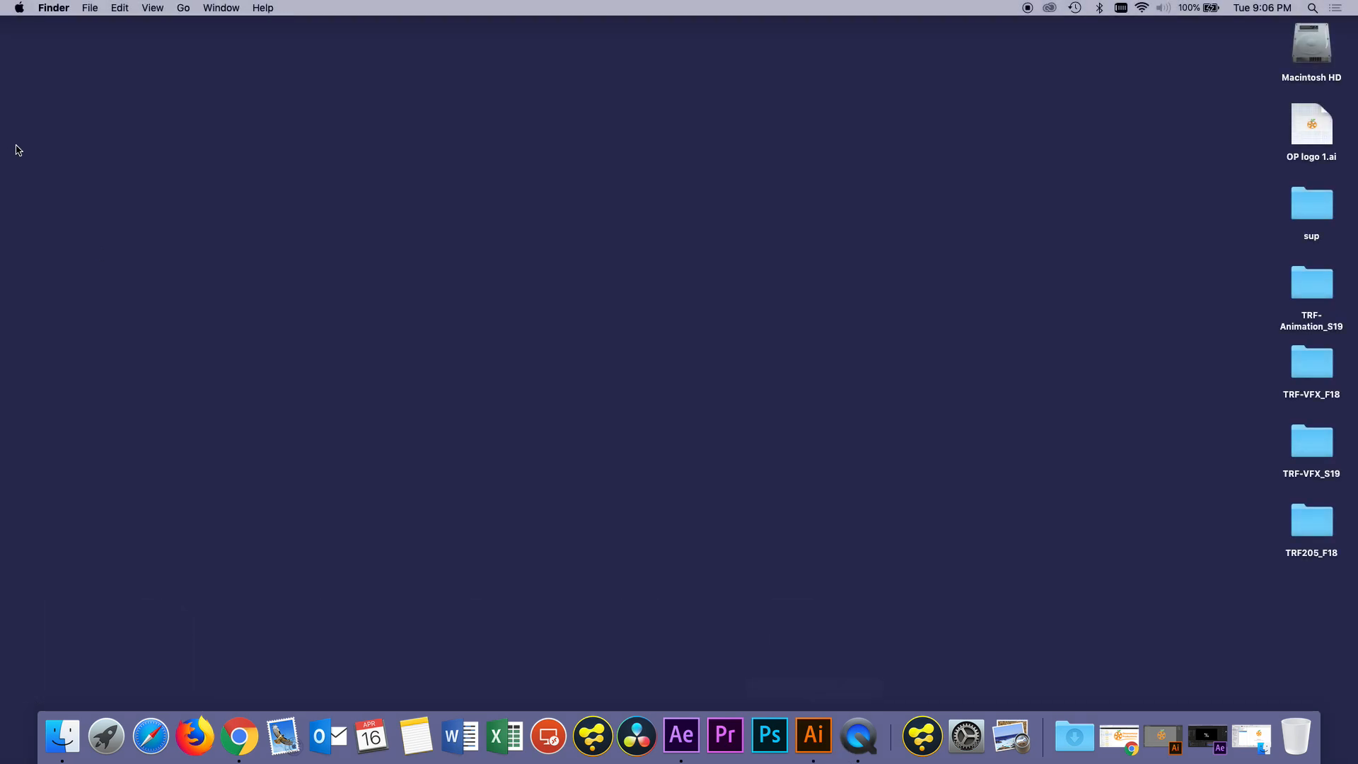
click(877, 714)
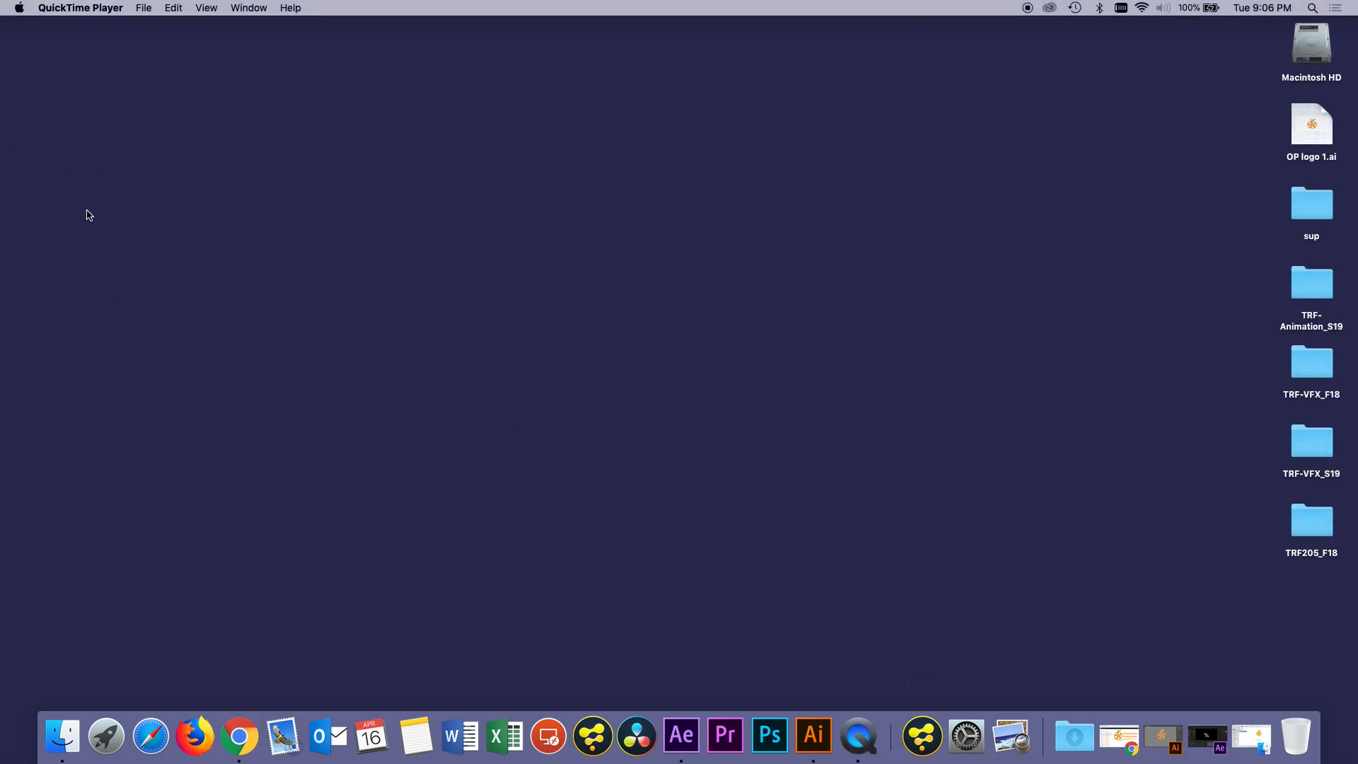
Step: Look through QuickTime Player's commands for one that stops the screen recording
click(86, 10)
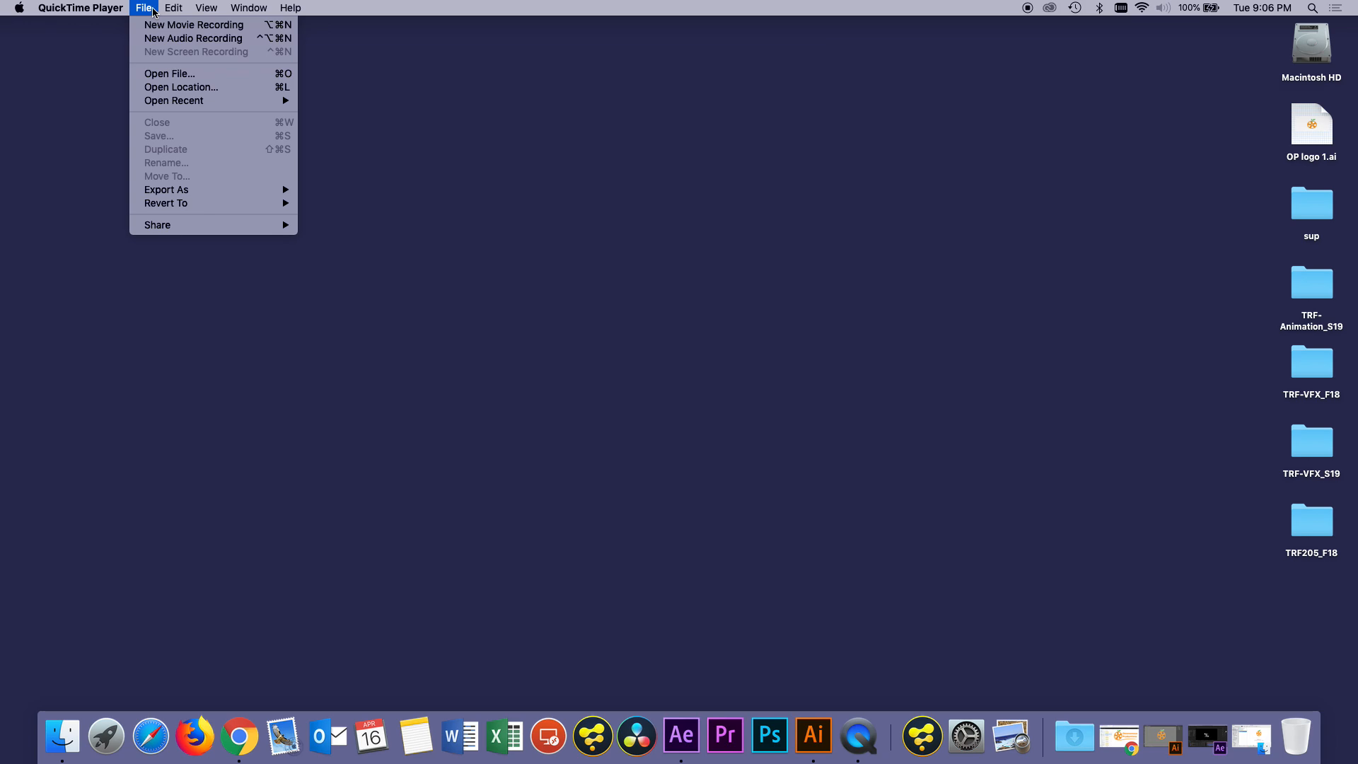
mouse_move(26, 9)
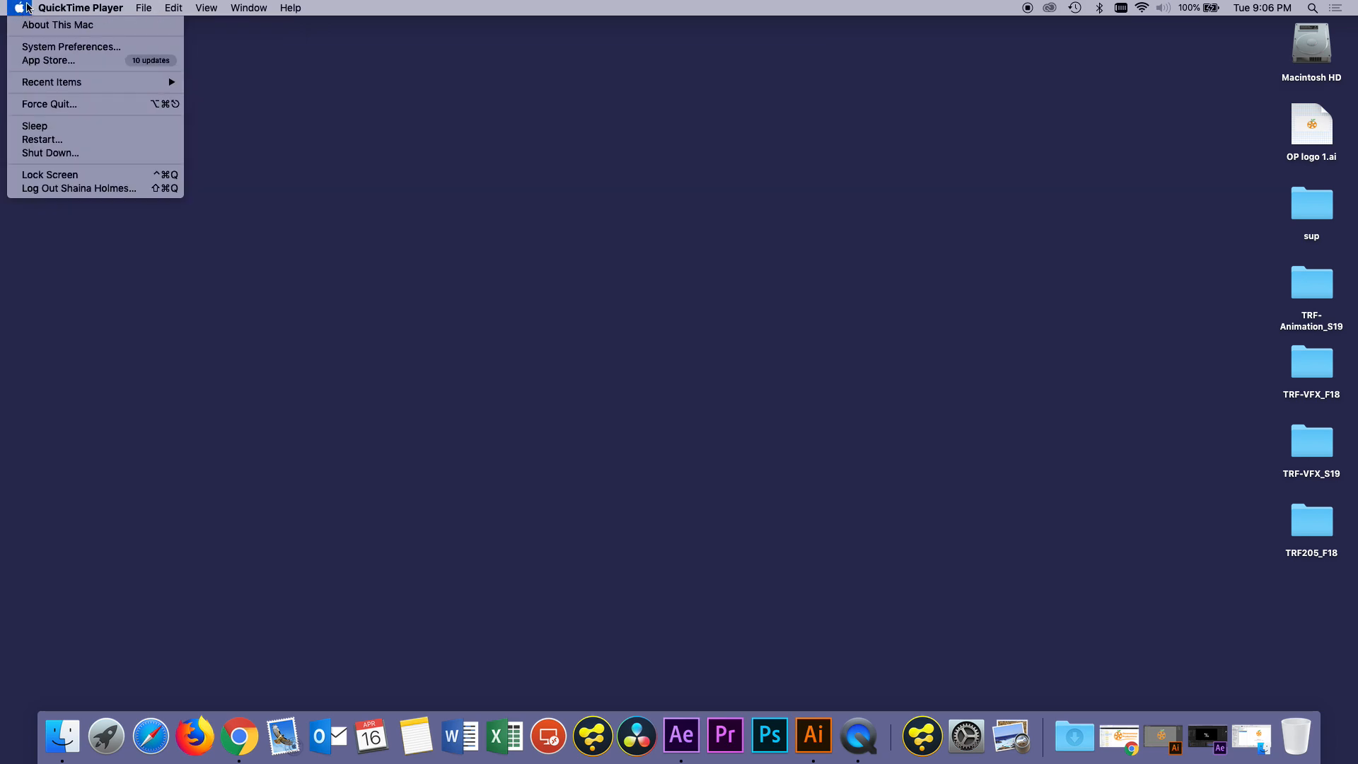
mouse_move(172, 6)
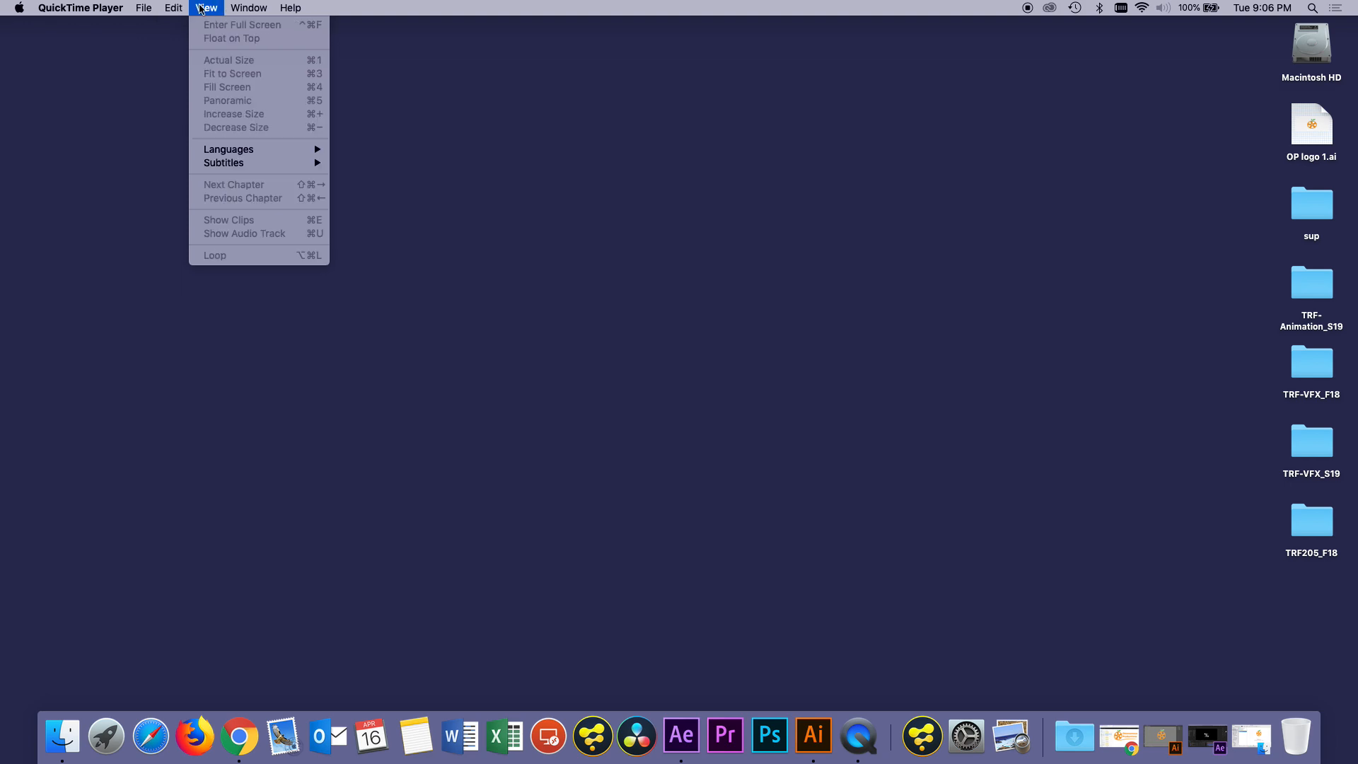
mouse_move(252, 10)
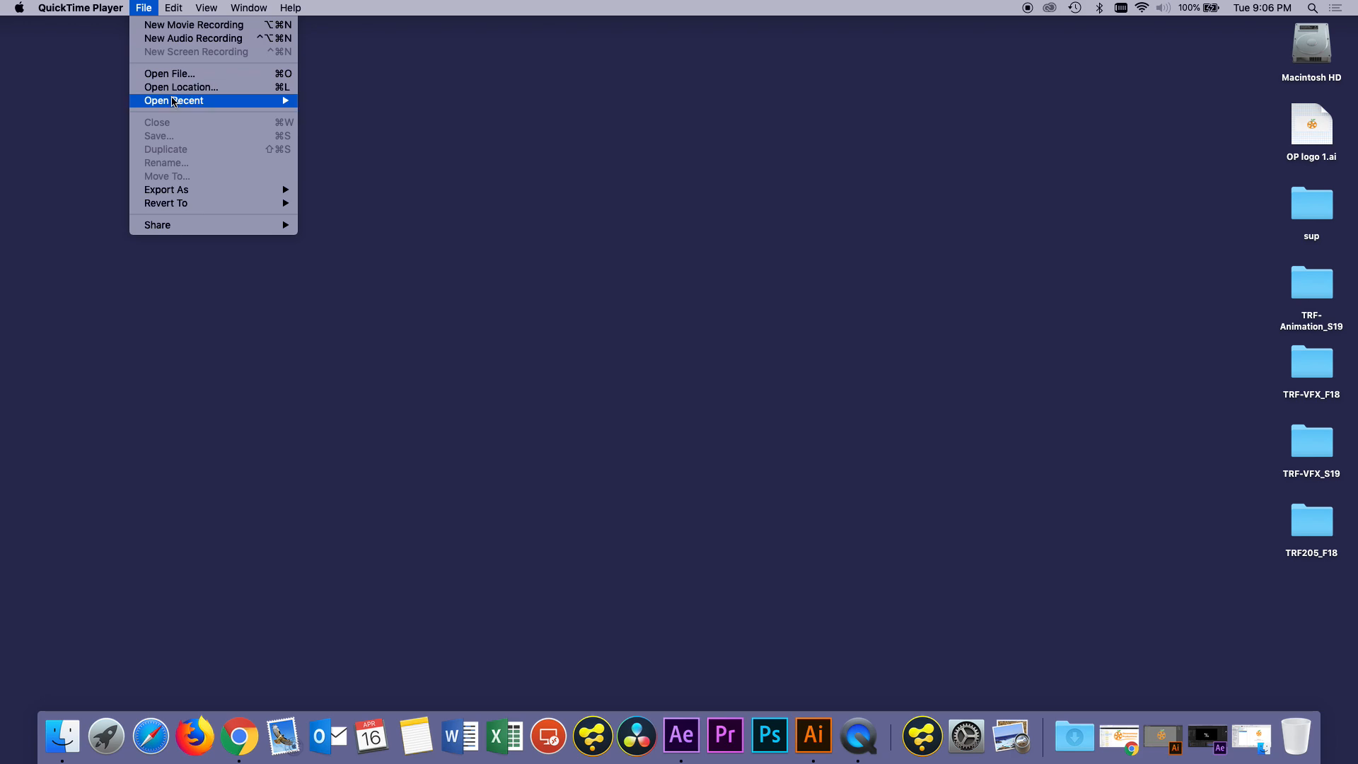
mouse_move(175, 102)
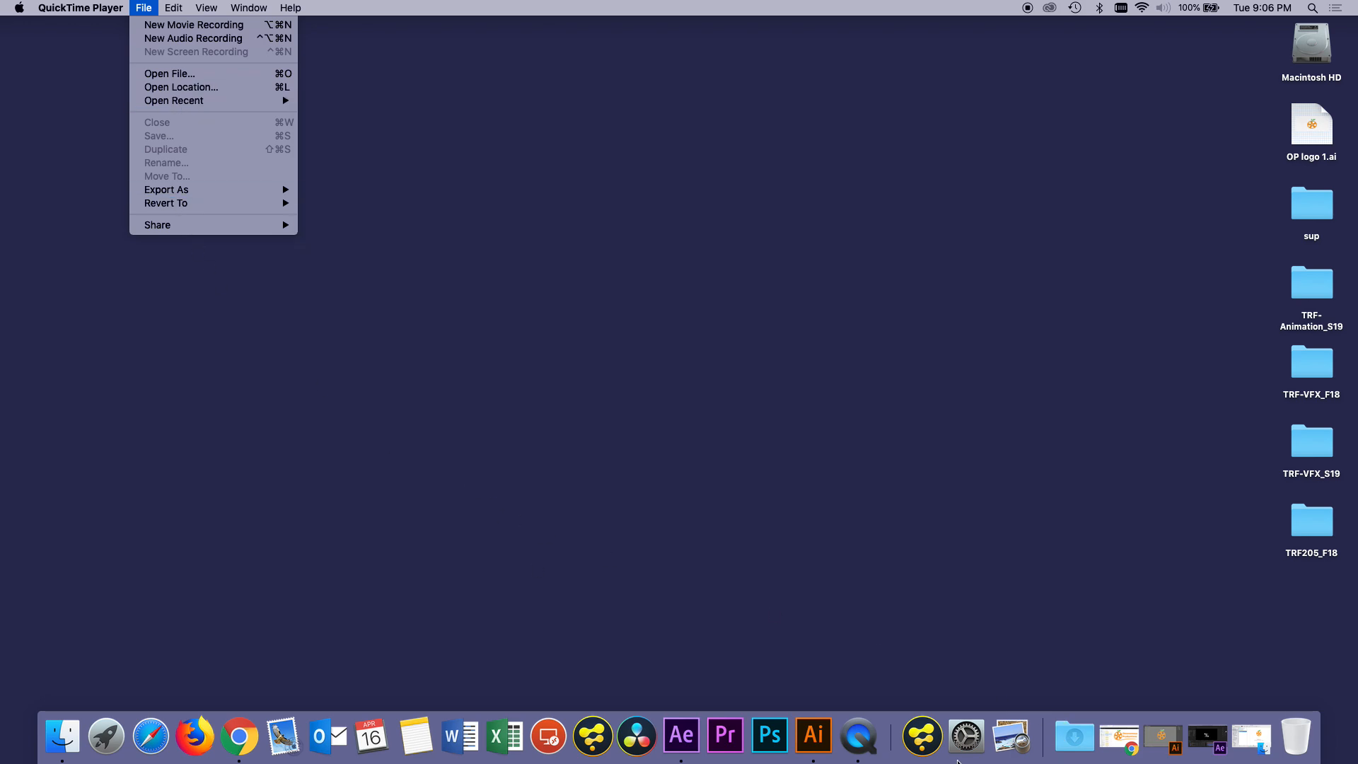
click(548, 542)
right_click(852, 737)
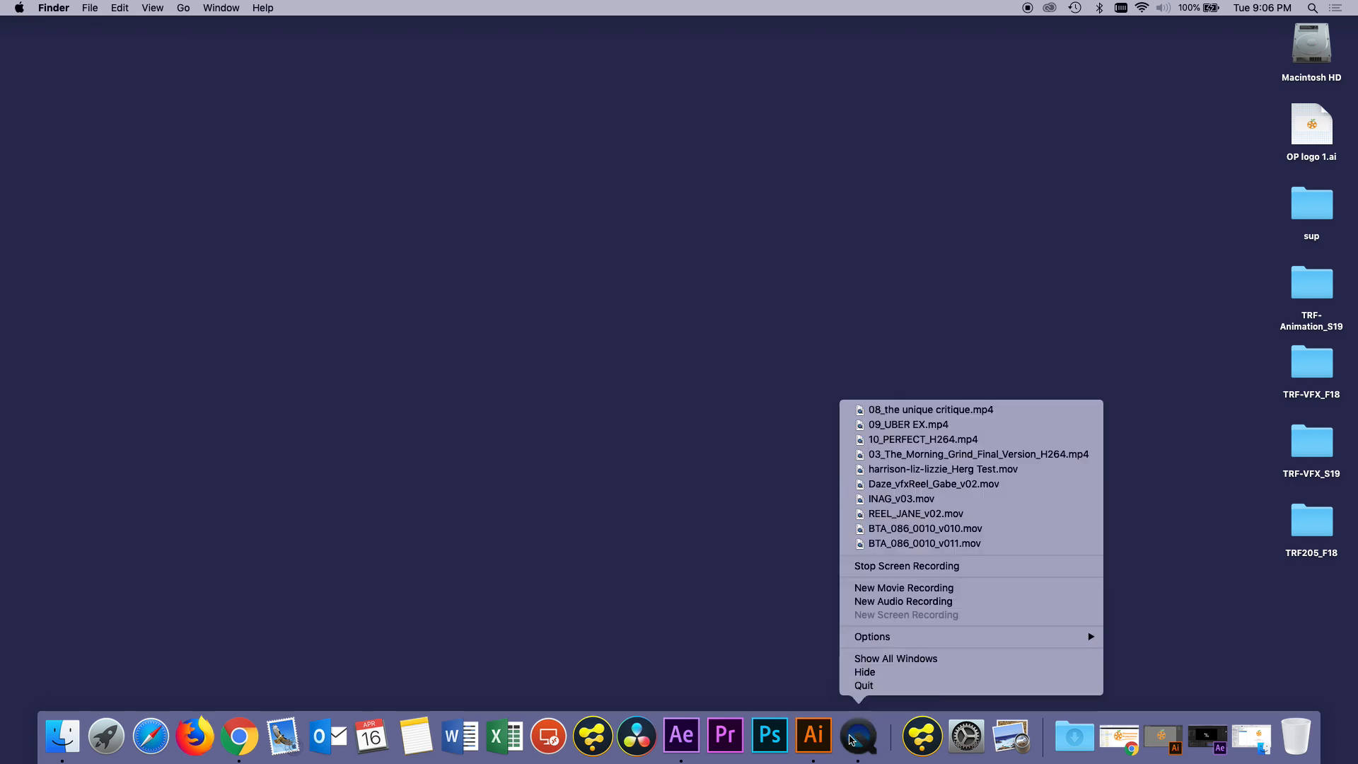